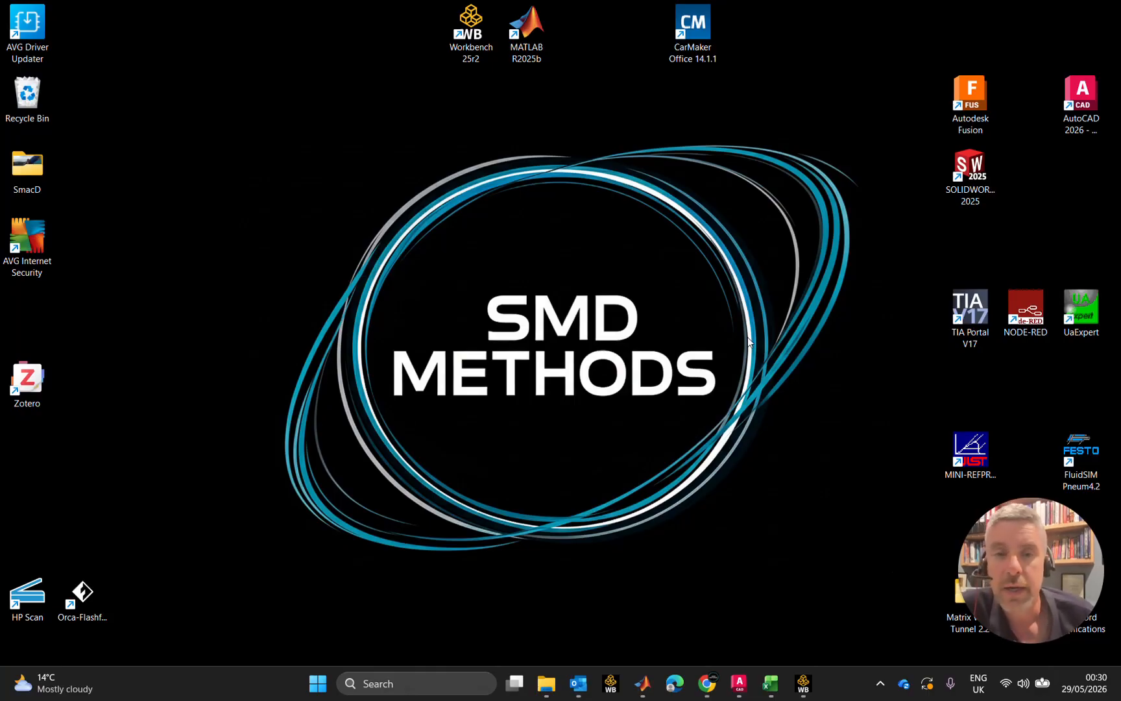
Step: Switch to Chrome and view the Institution of Mechanical Engineers' Formula Student events page
right_click(746, 560)
click(708, 683)
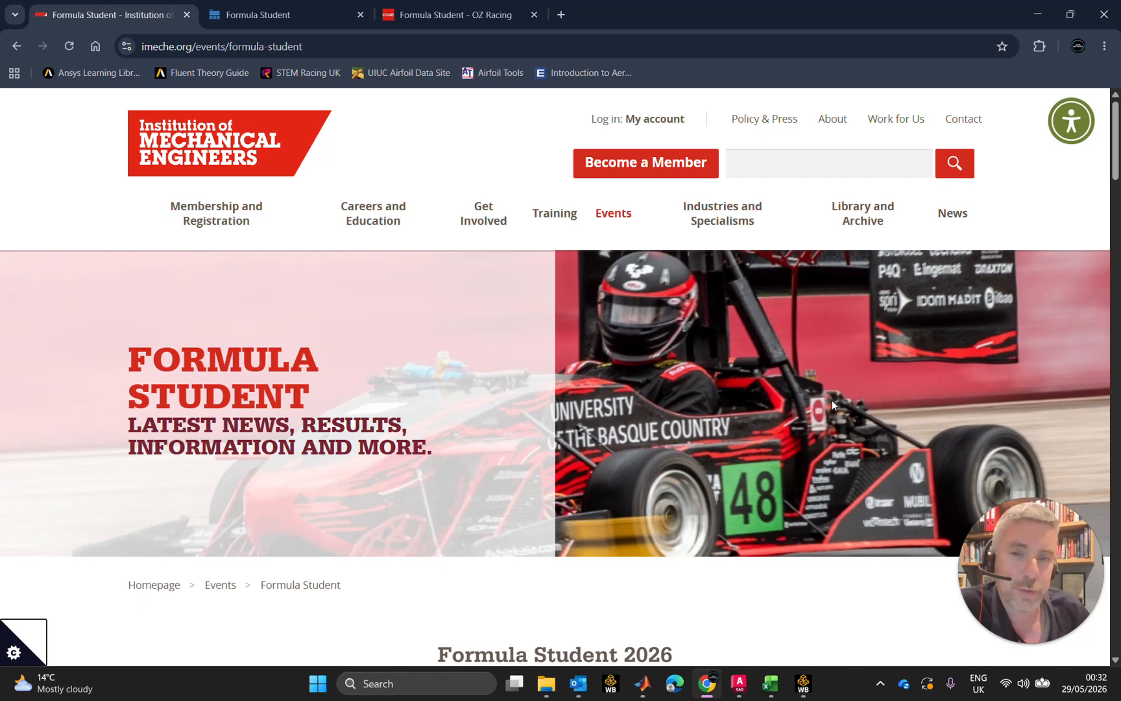
click(1038, 13)
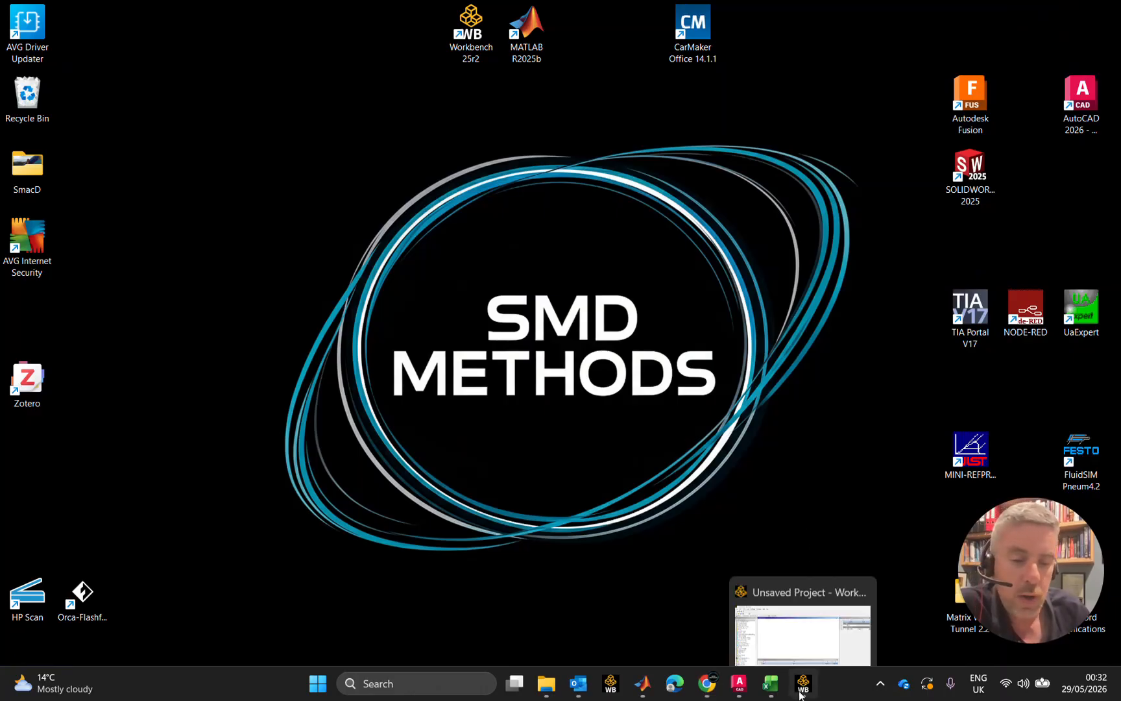
Step: Switch to Workbench, widen the Project Schematic area, and set the project units to Metric (kg,mm,s,°C,mA,N,mV)
click(819, 627)
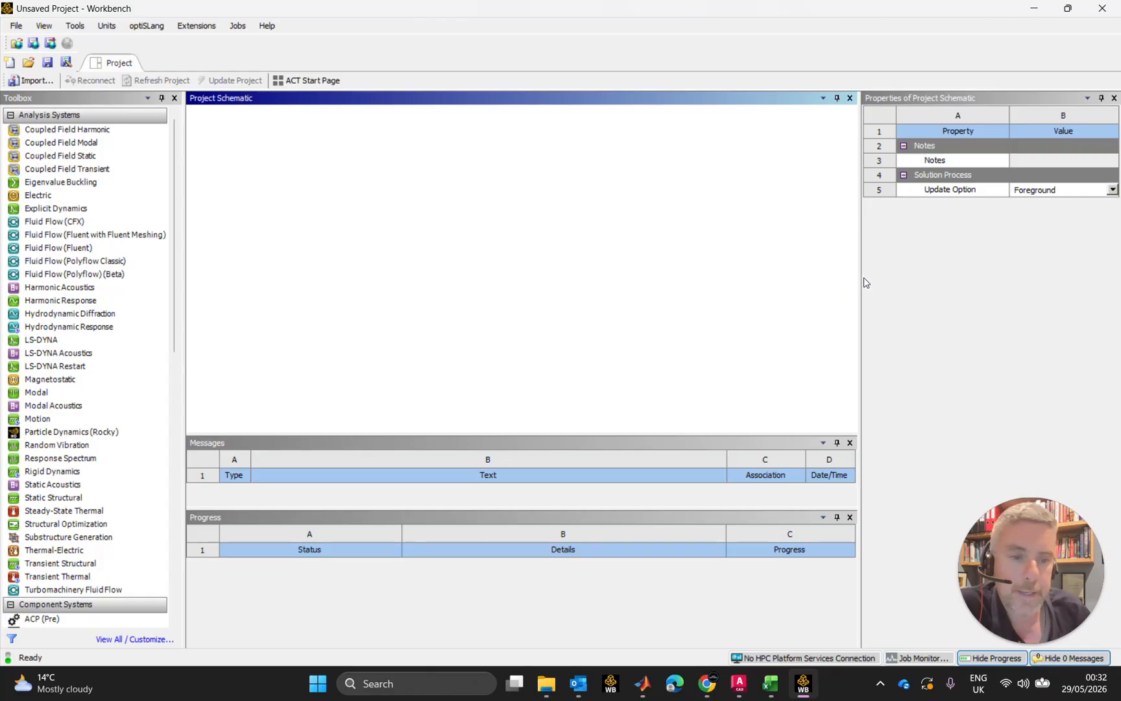
drag(863, 279, 914, 269)
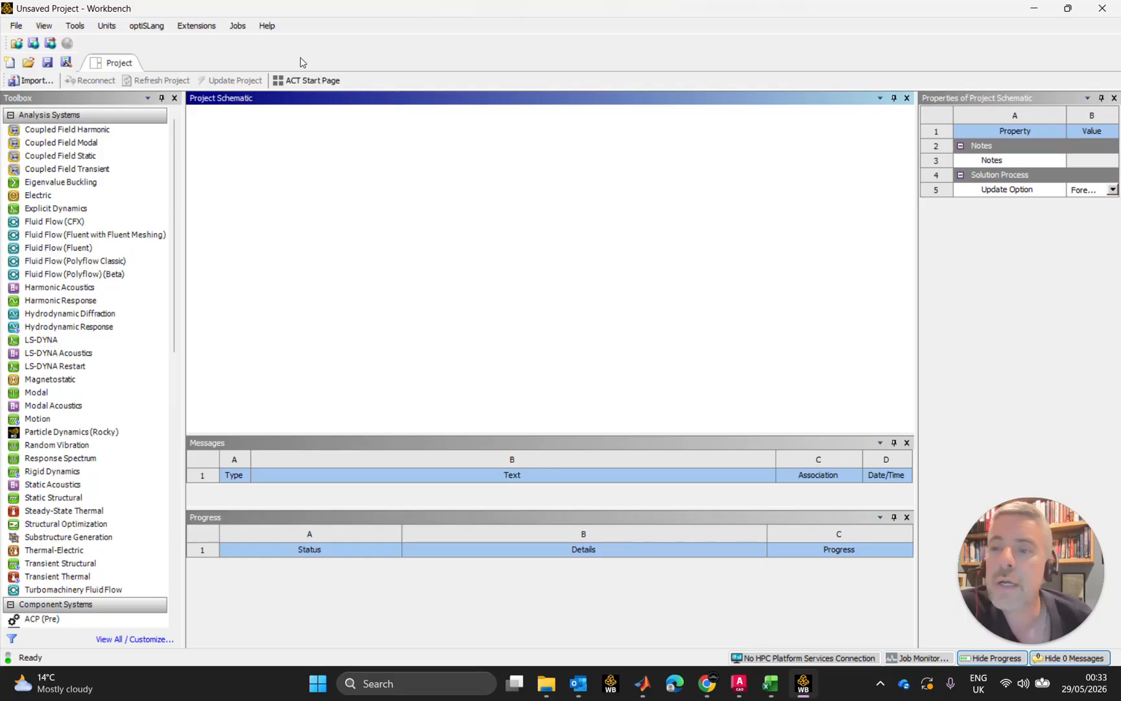
click(107, 26)
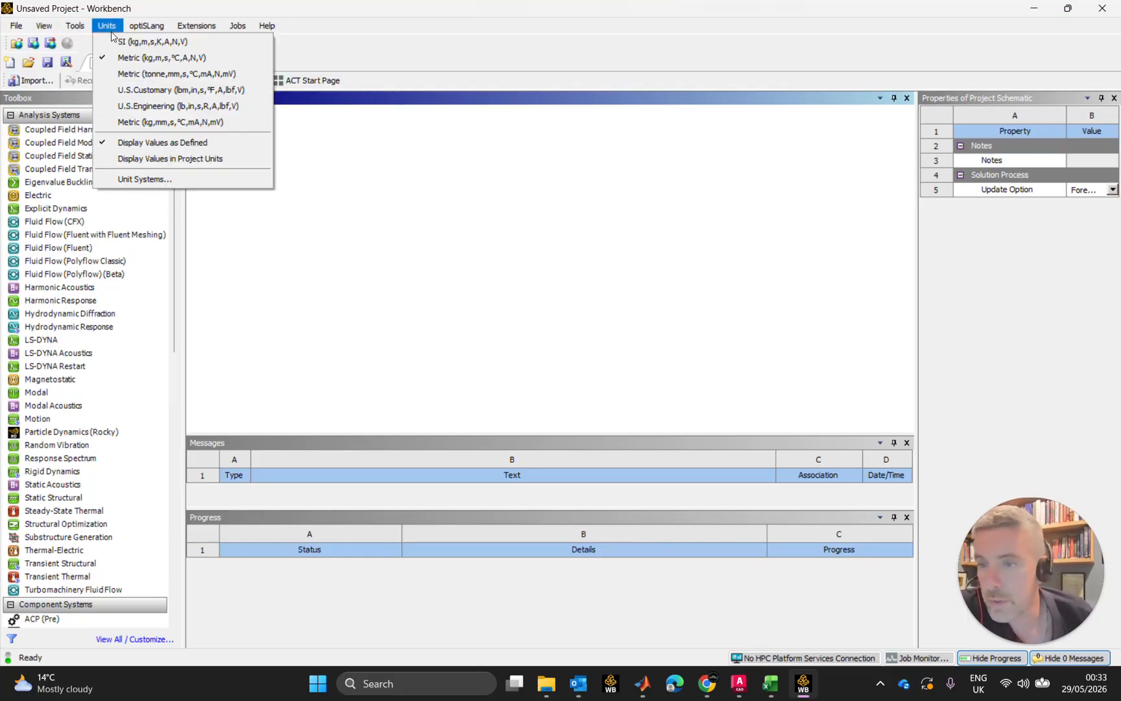
click(174, 123)
click(114, 30)
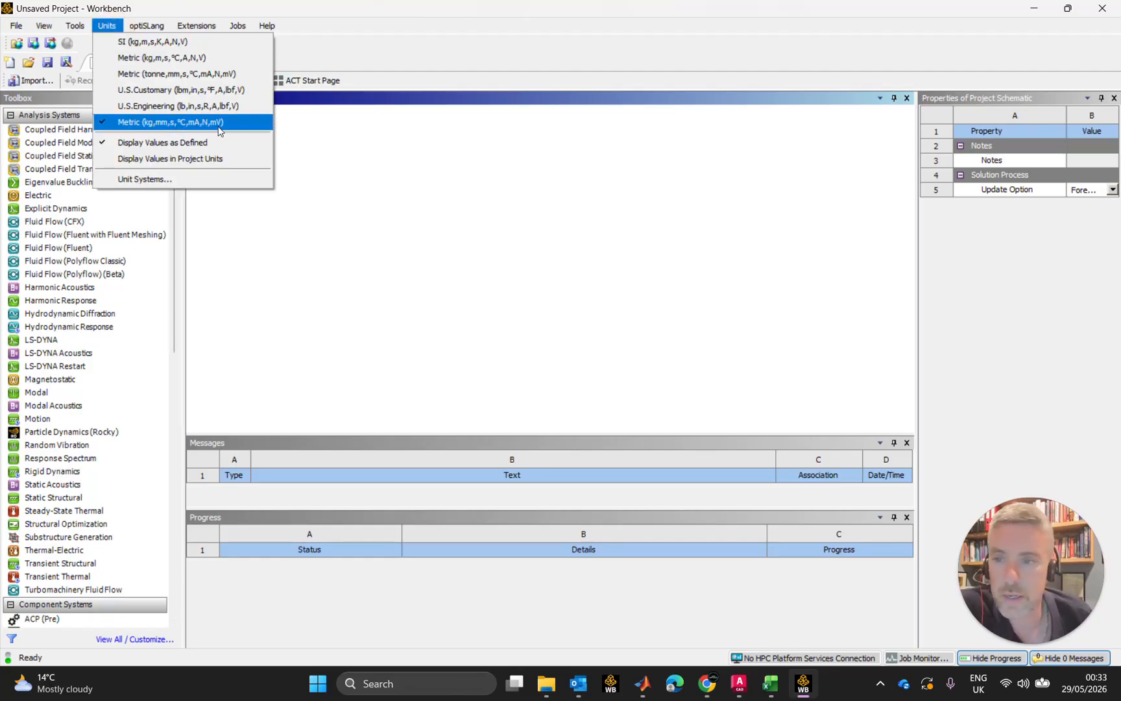
click(360, 137)
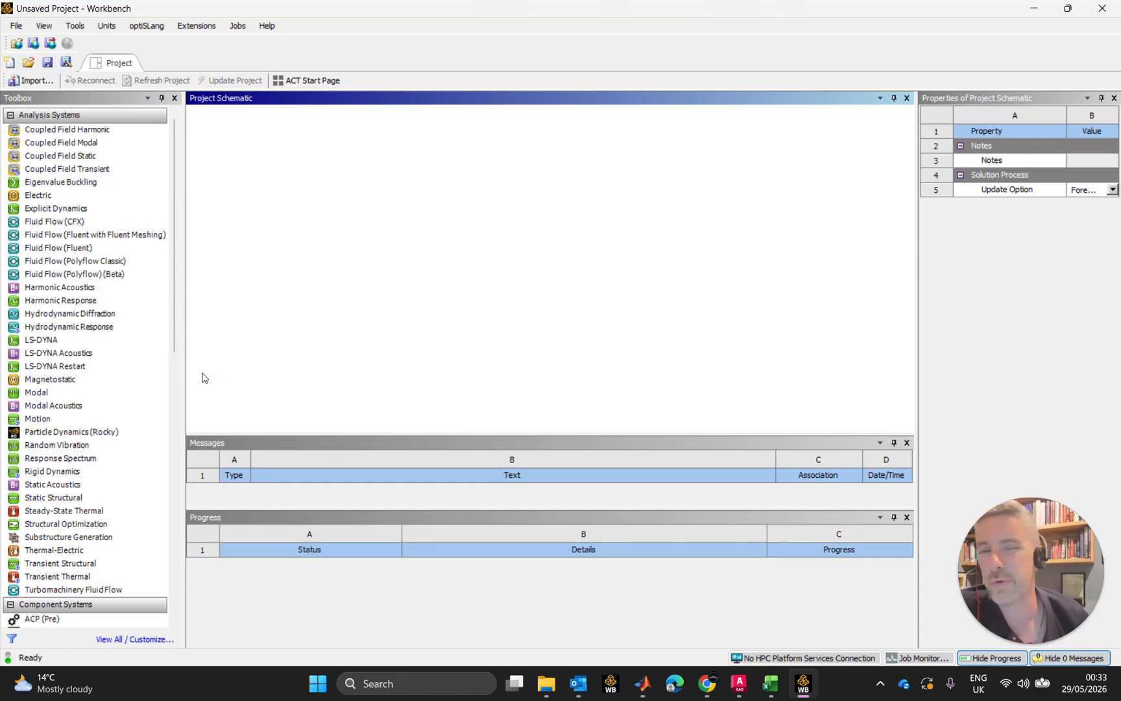
Step: Add a Fluid Flow (Fluent) analysis system to the project schematic and name it E423-ME
scroll(110, 461, down, 6)
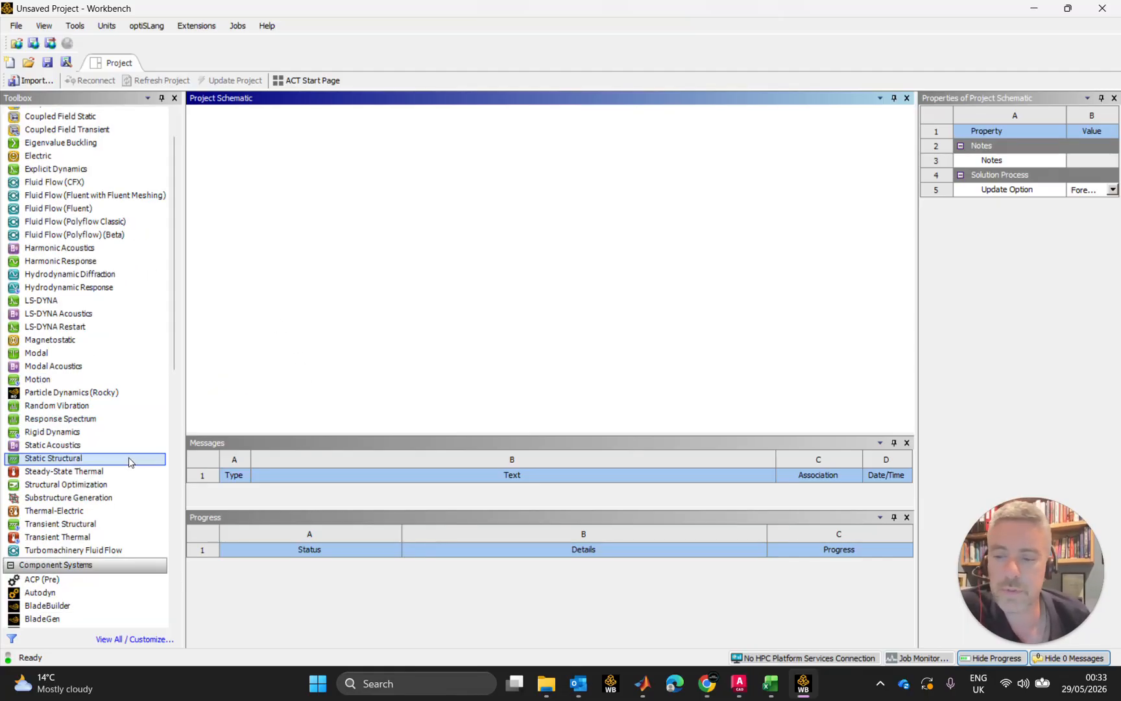
scroll(97, 421, up, 6)
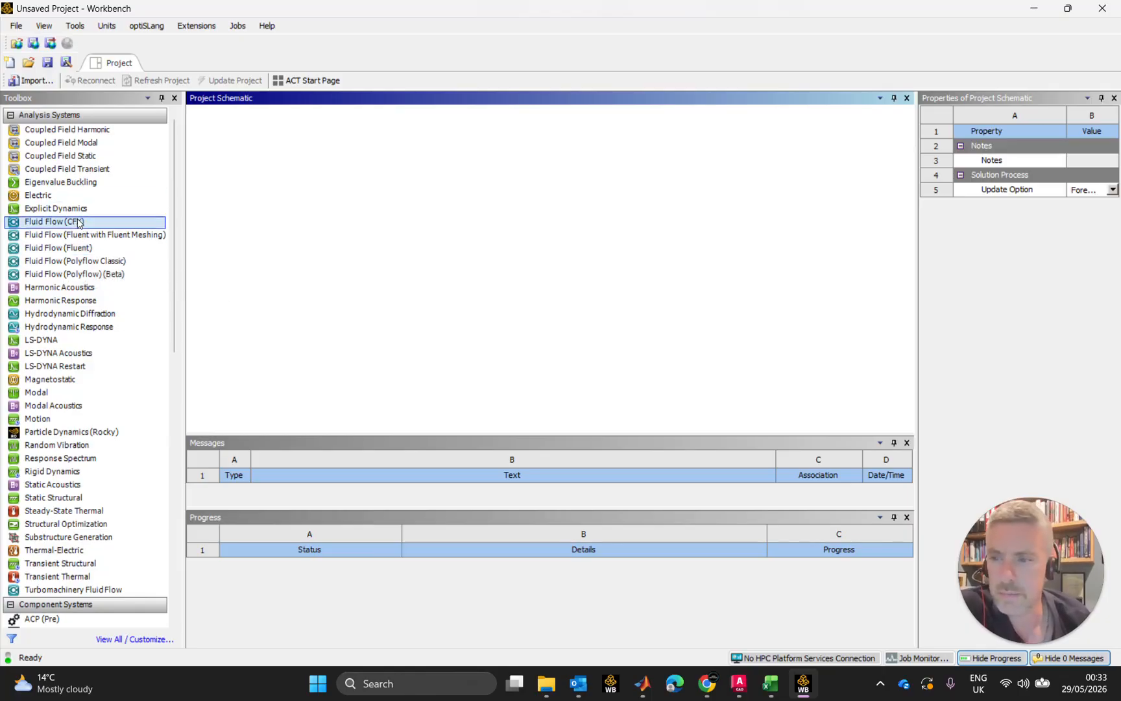
drag(90, 250, 267, 157)
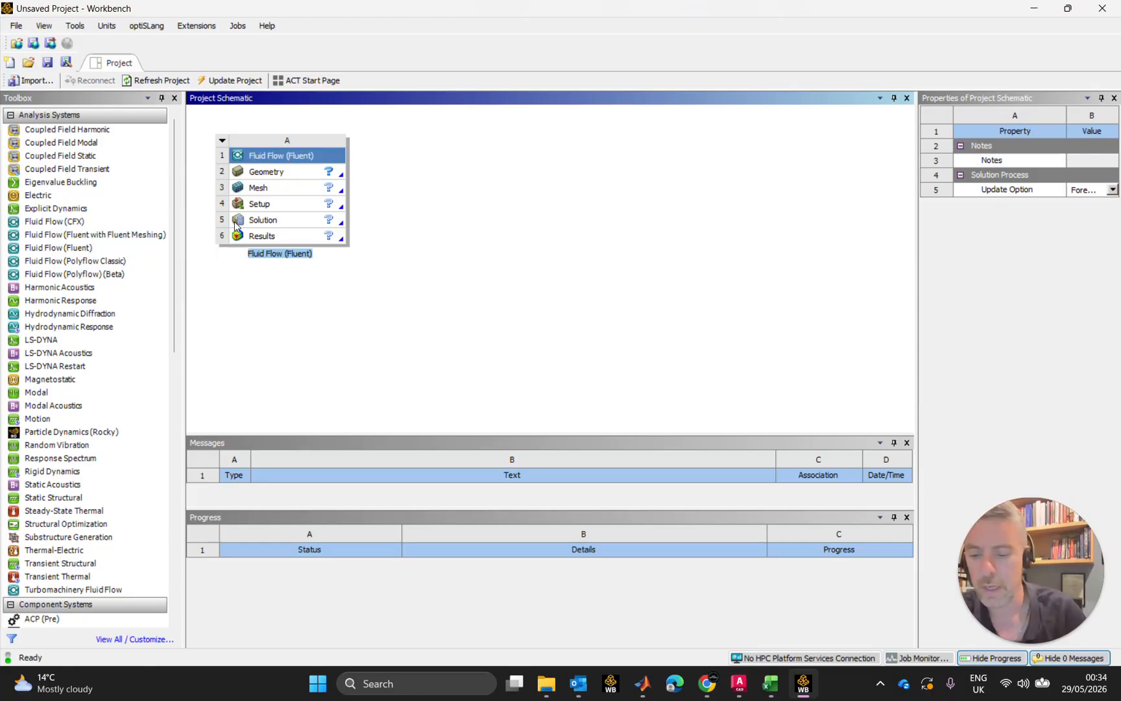
text(E4)
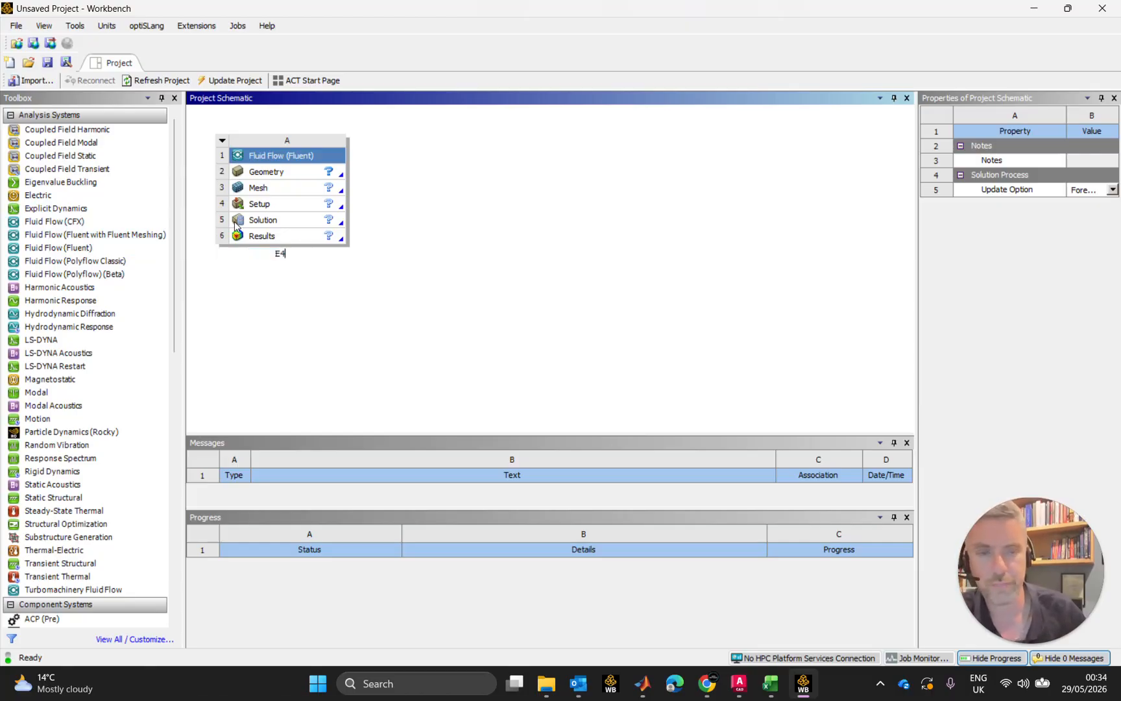
text(23-ME)
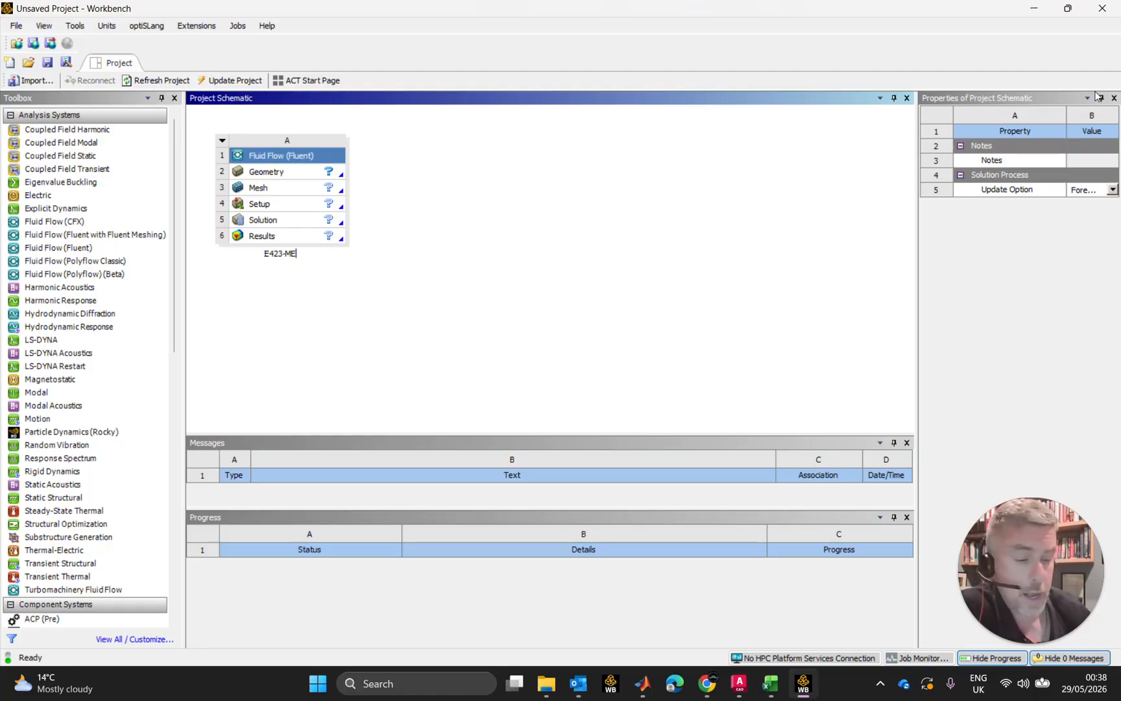
Step: Set the Geometry cell's analysis type to 2D and open a new DesignModeler geometry for it
right_click(286, 173)
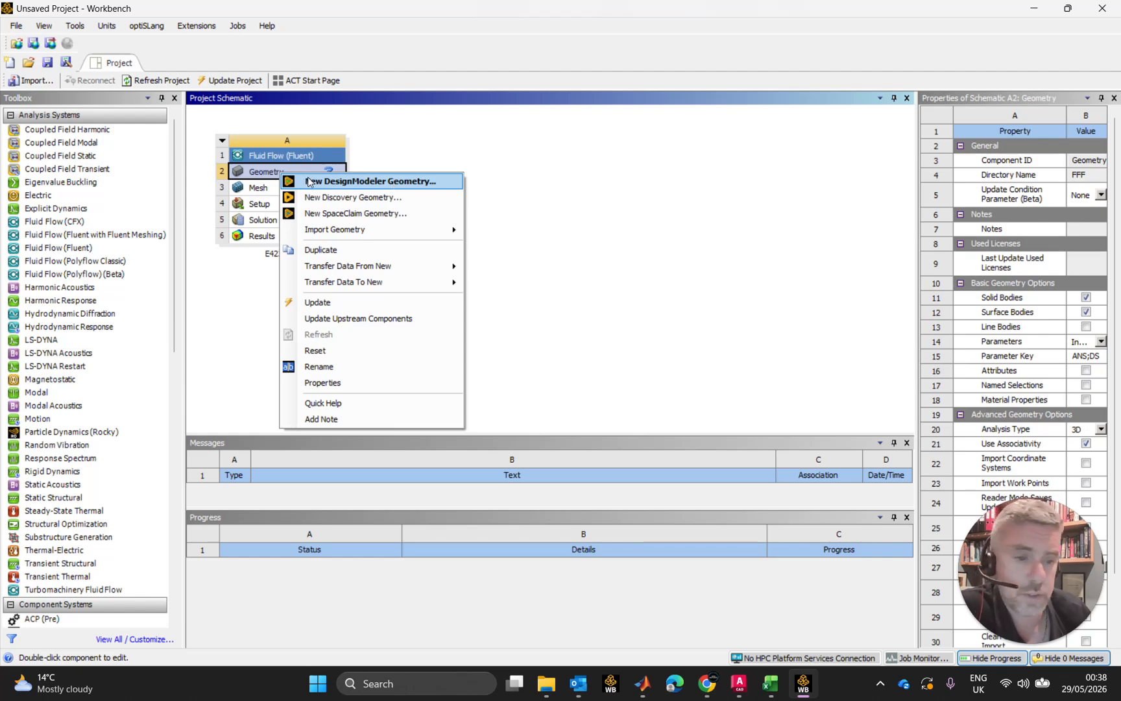
click(1101, 429)
click(1078, 449)
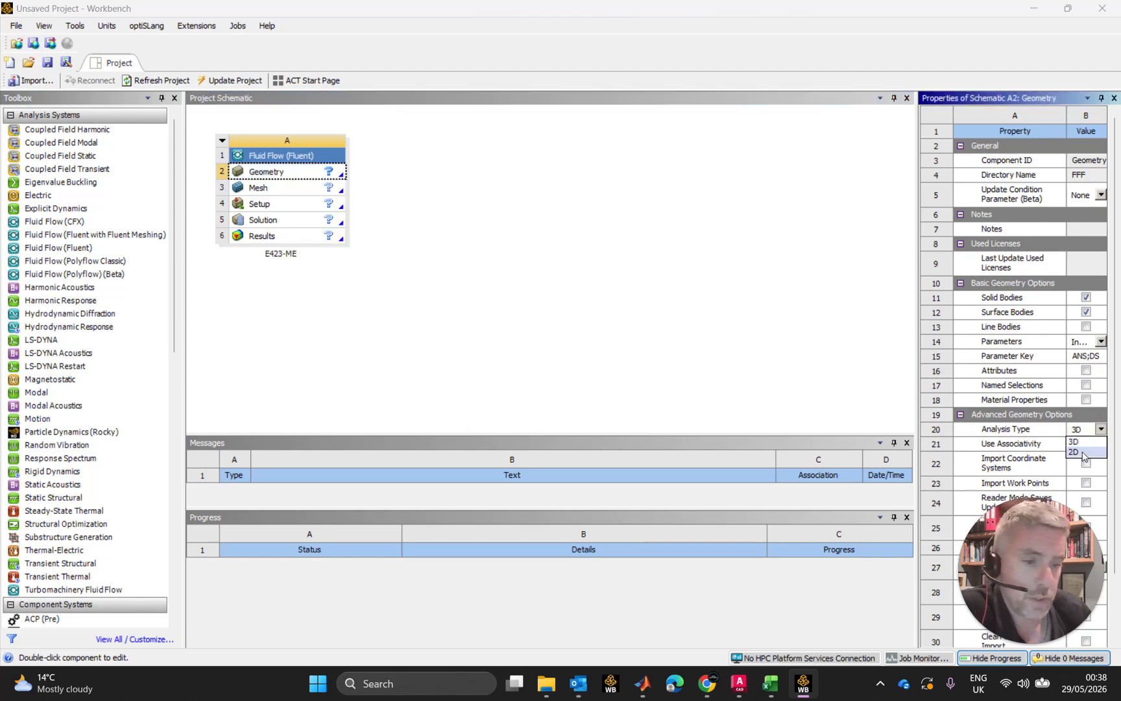
click(281, 178)
right_click(280, 177)
click(310, 181)
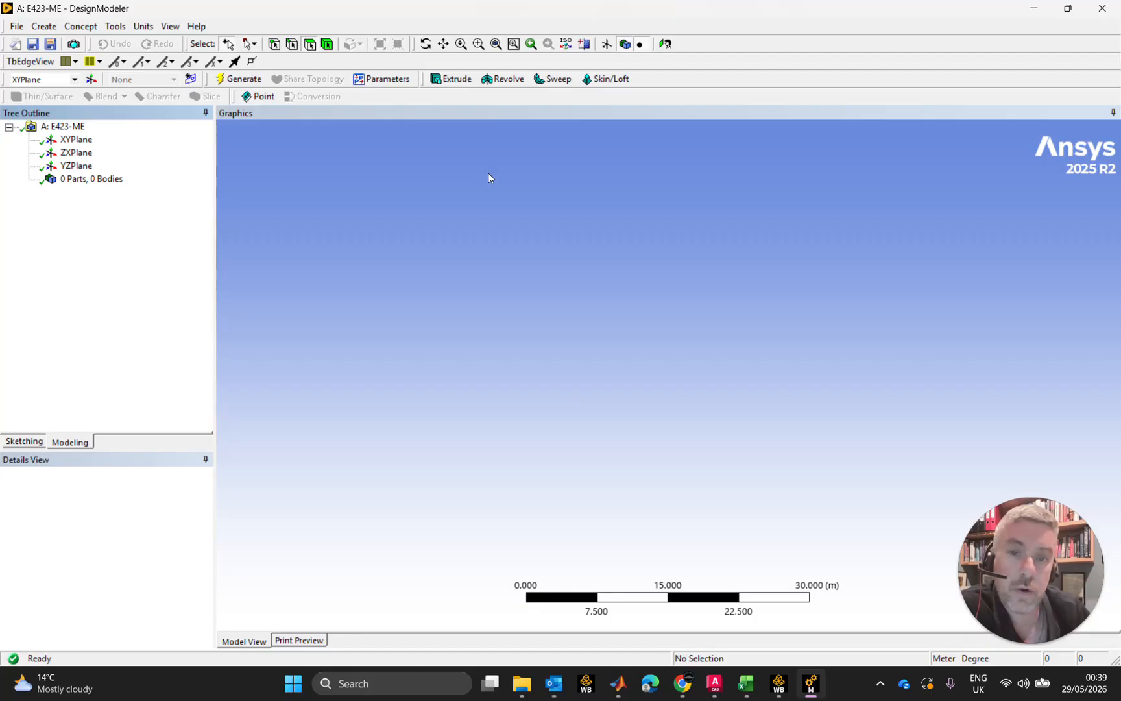
Step: Create a new sketch on the XYPlane and rename it AIRFOIL_PROFILES
click(84, 140)
click(190, 79)
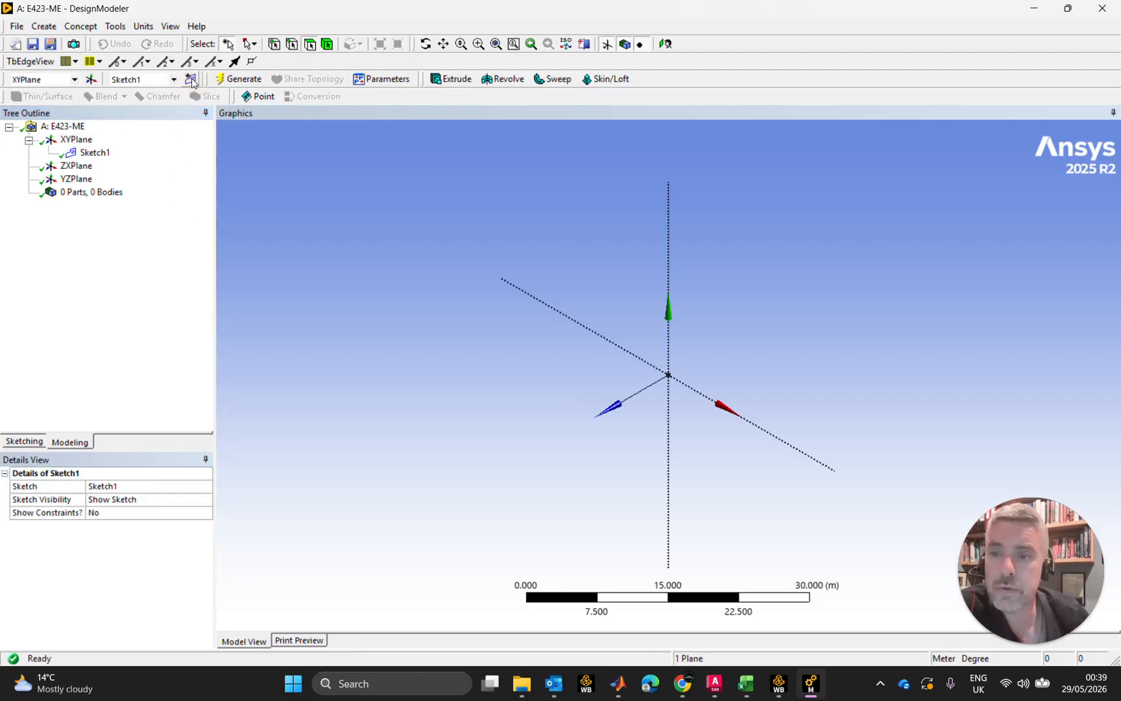
click(91, 153)
click(89, 154)
text(A)
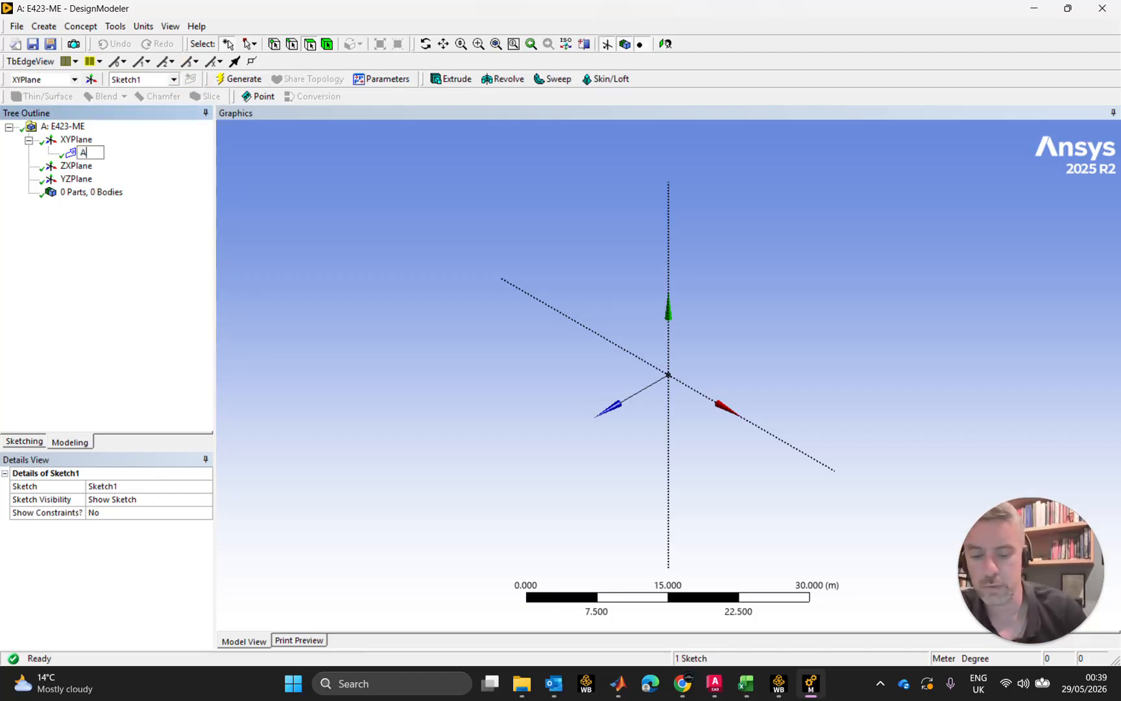
text(IRFOIL)
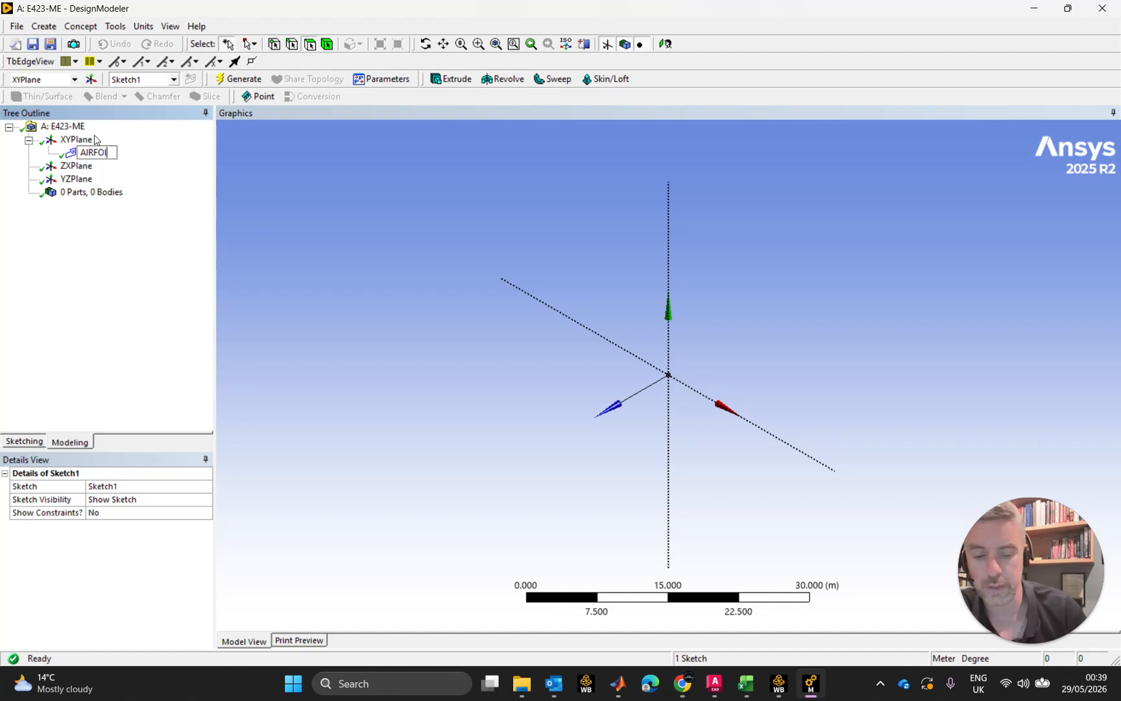
key(BackSpace)
text(_PROFILES)
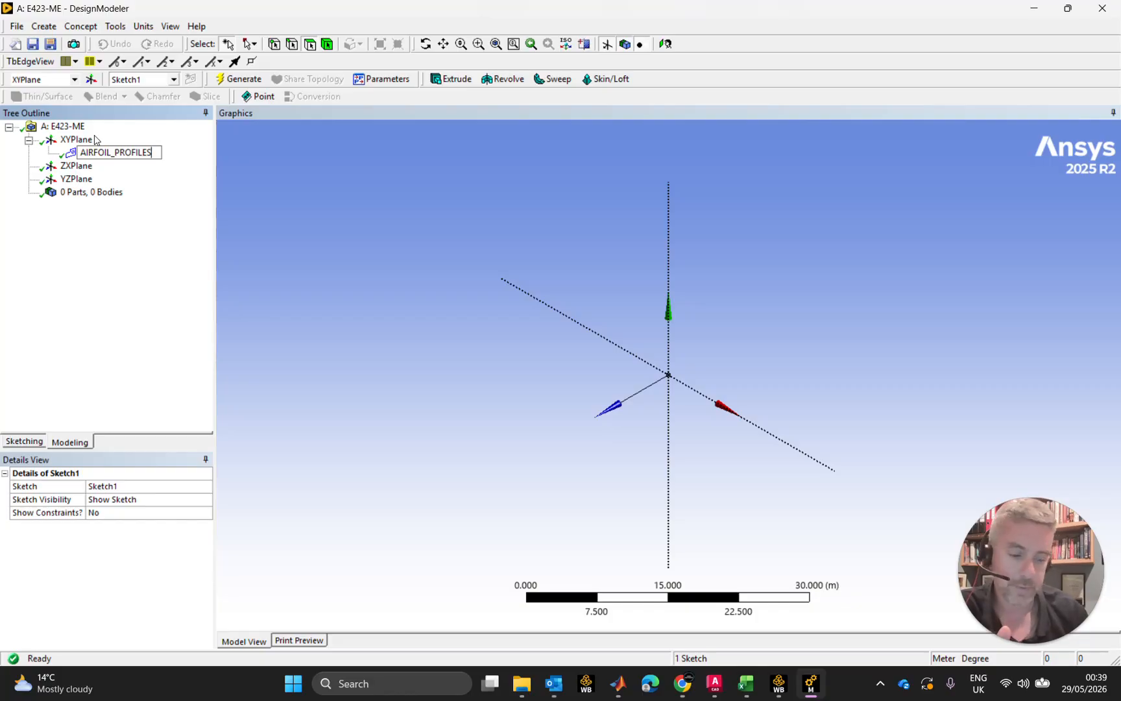
key(Return)
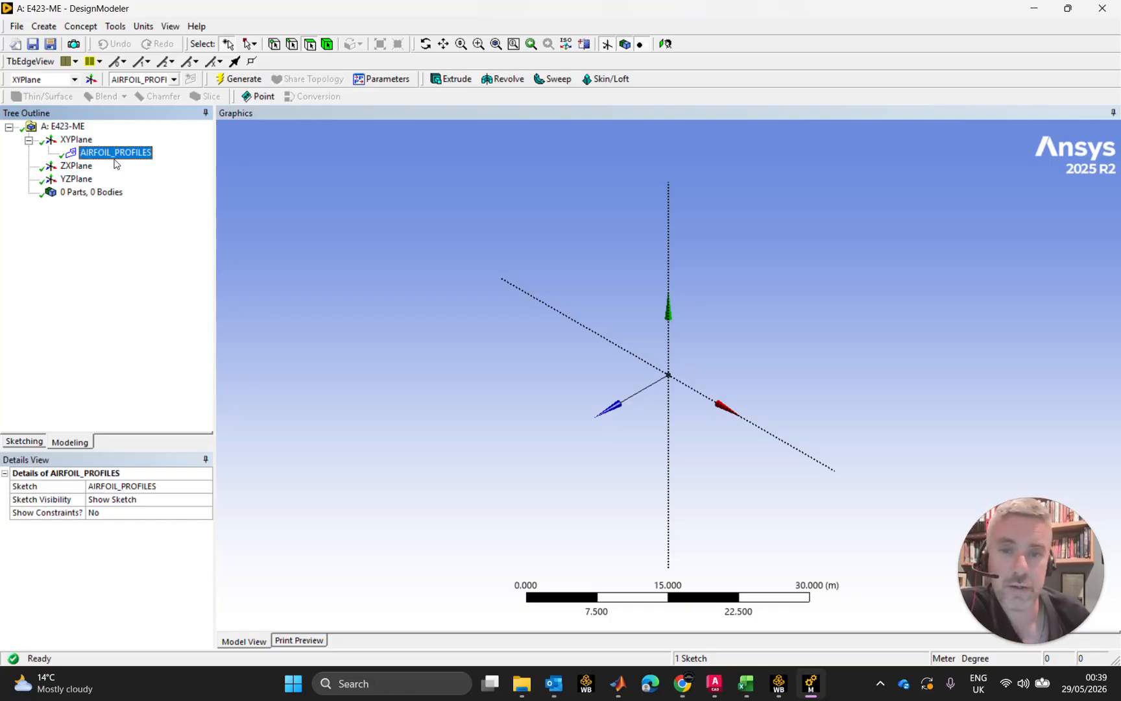
Step: Start a new curve feature defined from a coordinates file, with its coordinates unit set to Millimeter
click(666, 43)
click(117, 153)
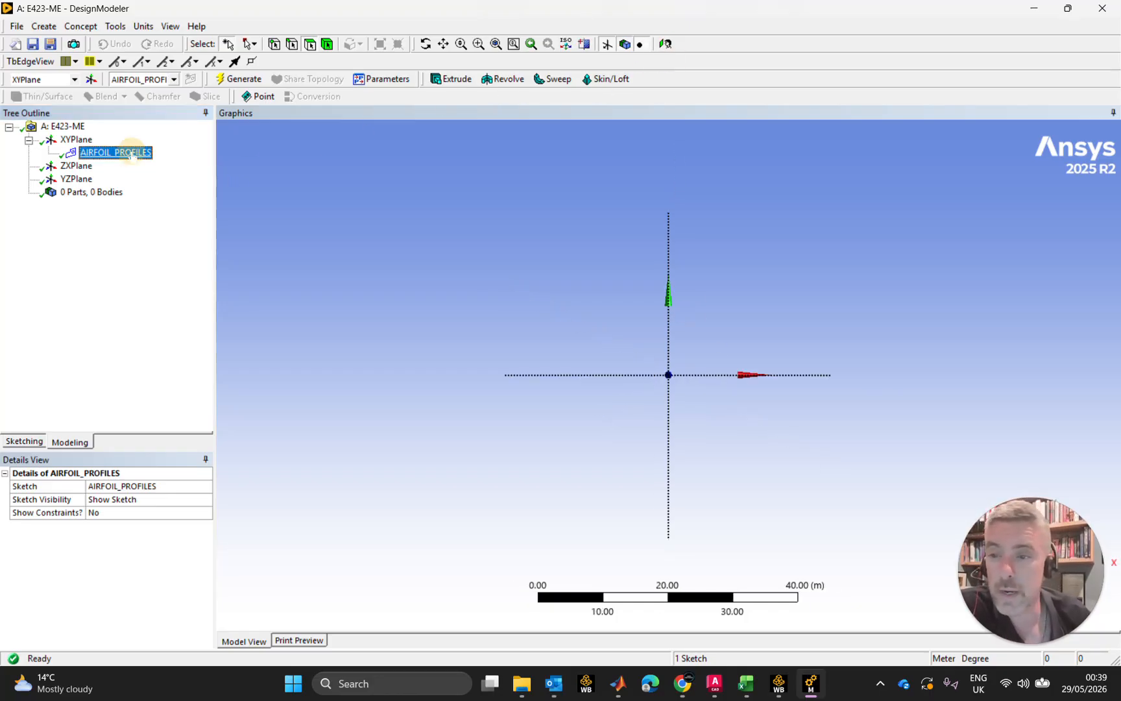
click(81, 26)
click(114, 89)
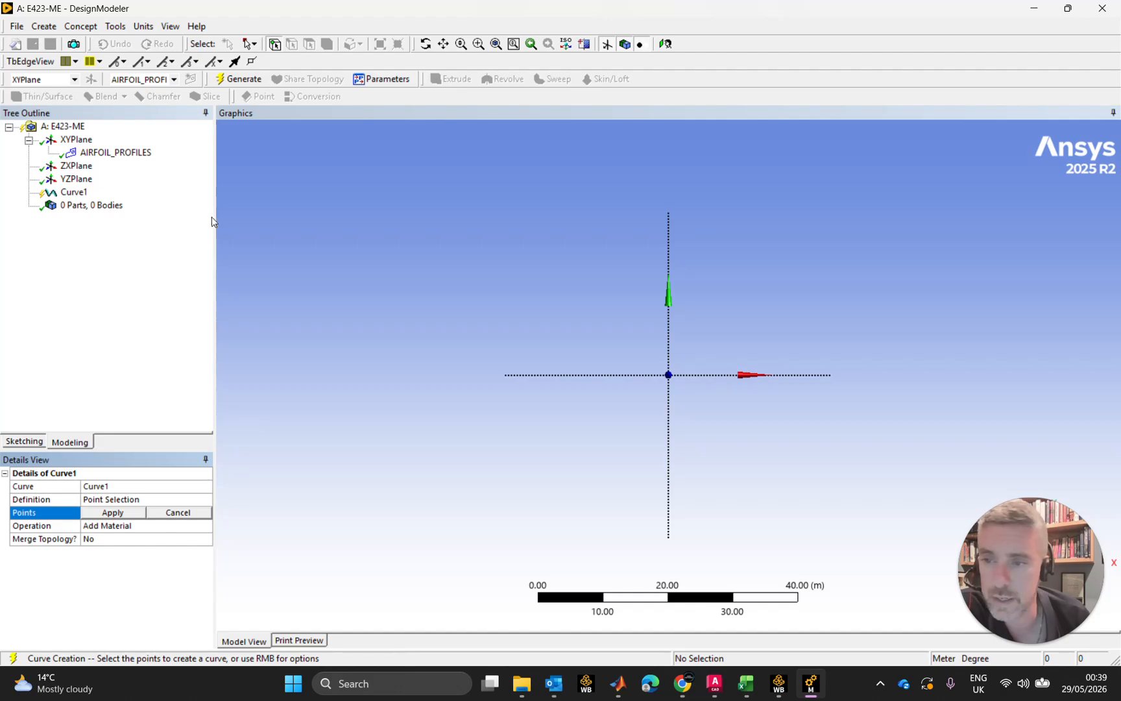
click(202, 498)
click(205, 500)
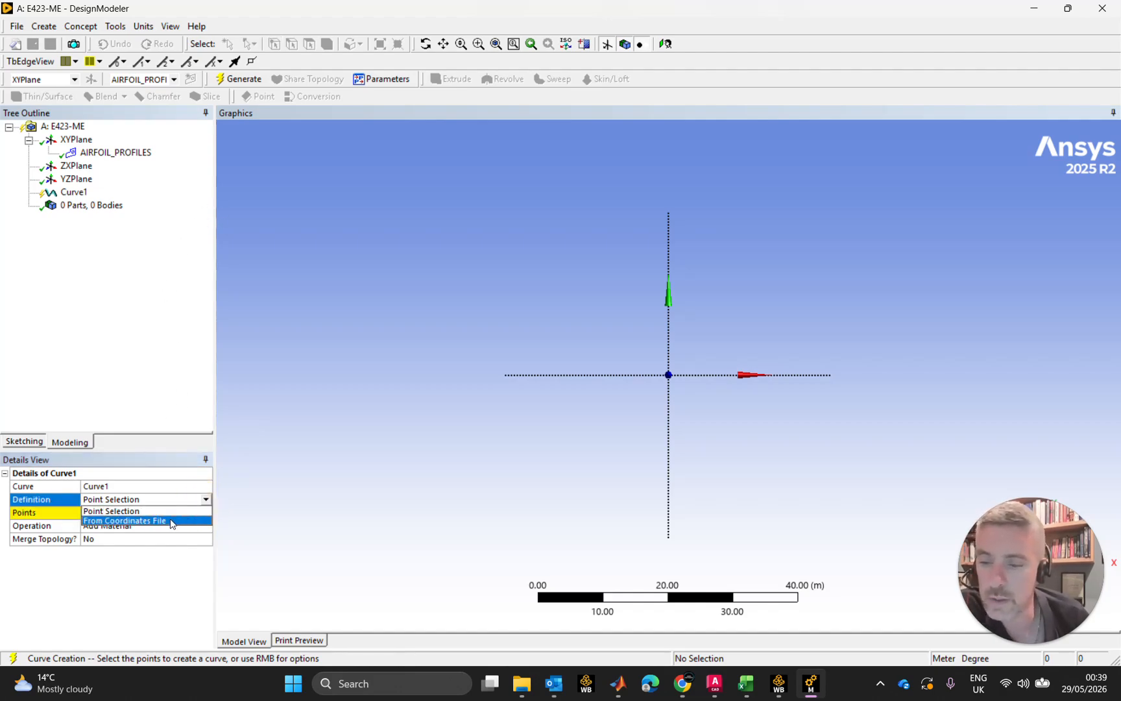
click(170, 521)
click(197, 532)
click(206, 526)
click(120, 552)
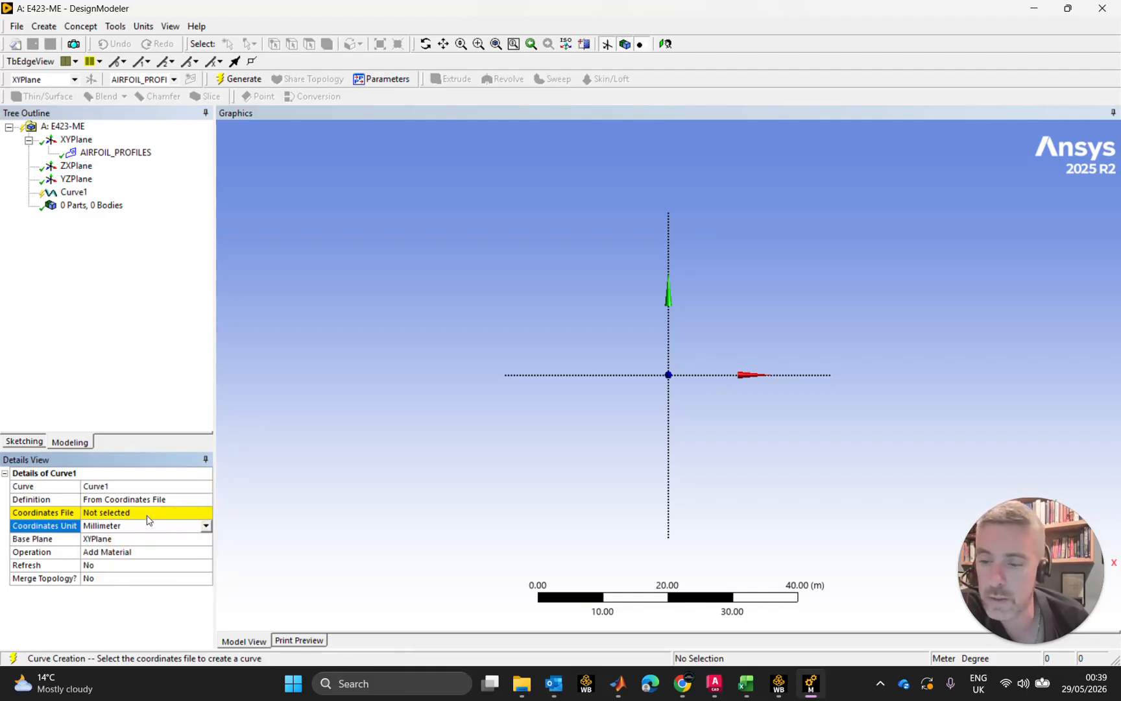
Step: Browse to the Eppler airfoil's E423 2D folder and select E423-coords-DM-2D.txt for the curve's coordinates file
click(148, 513)
click(206, 513)
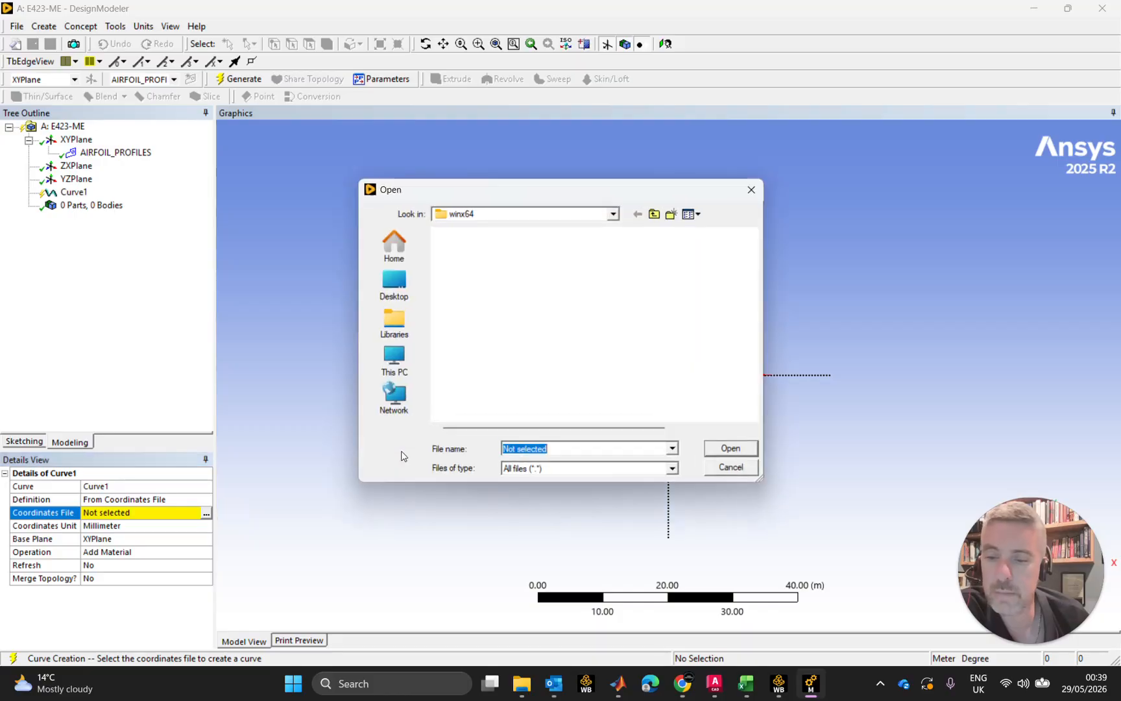
click(397, 284)
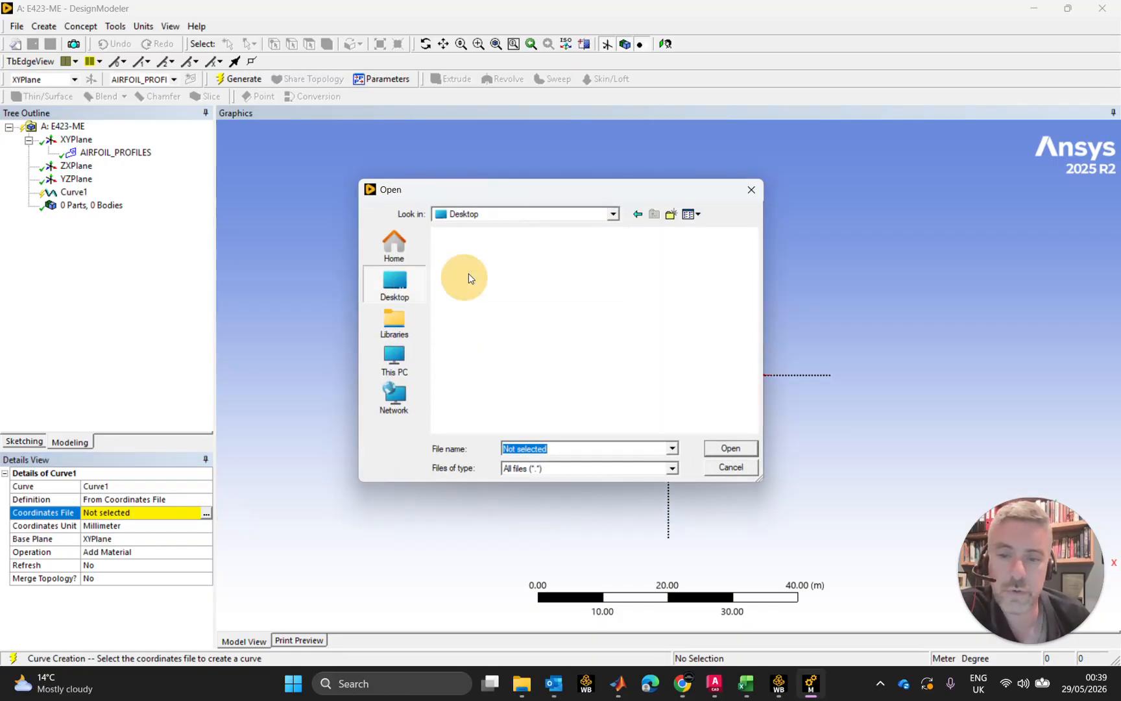
double_click(506, 292)
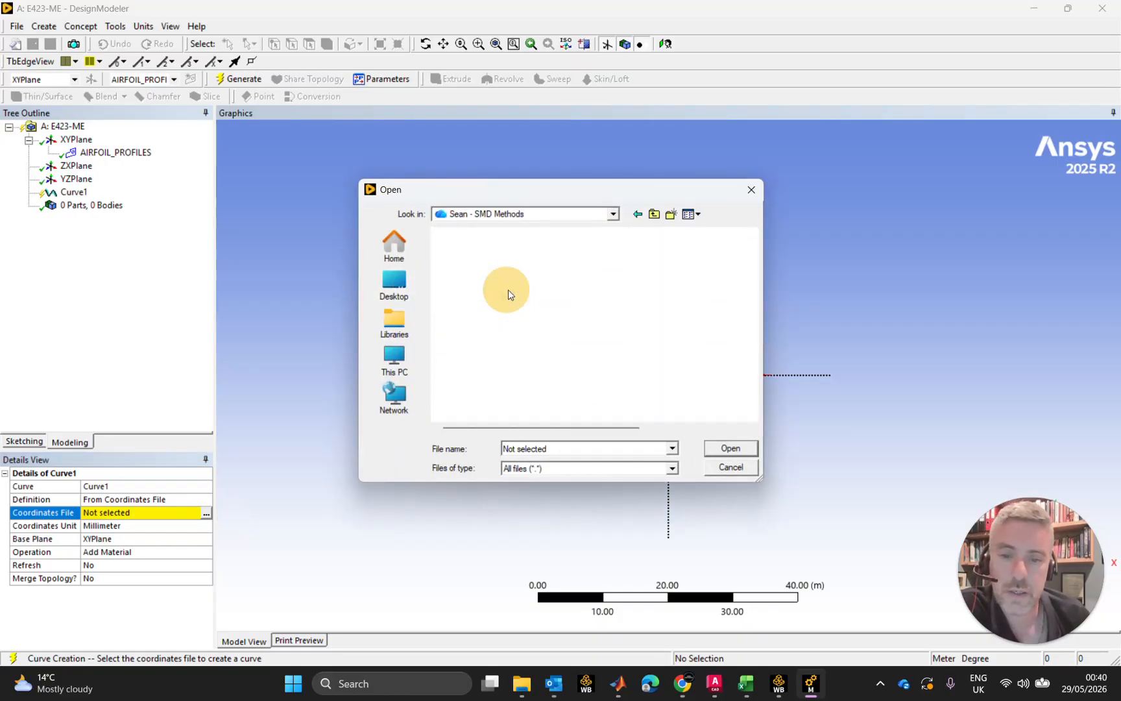
double_click(488, 279)
double_click(482, 251)
double_click(484, 252)
click(487, 254)
double_click(487, 253)
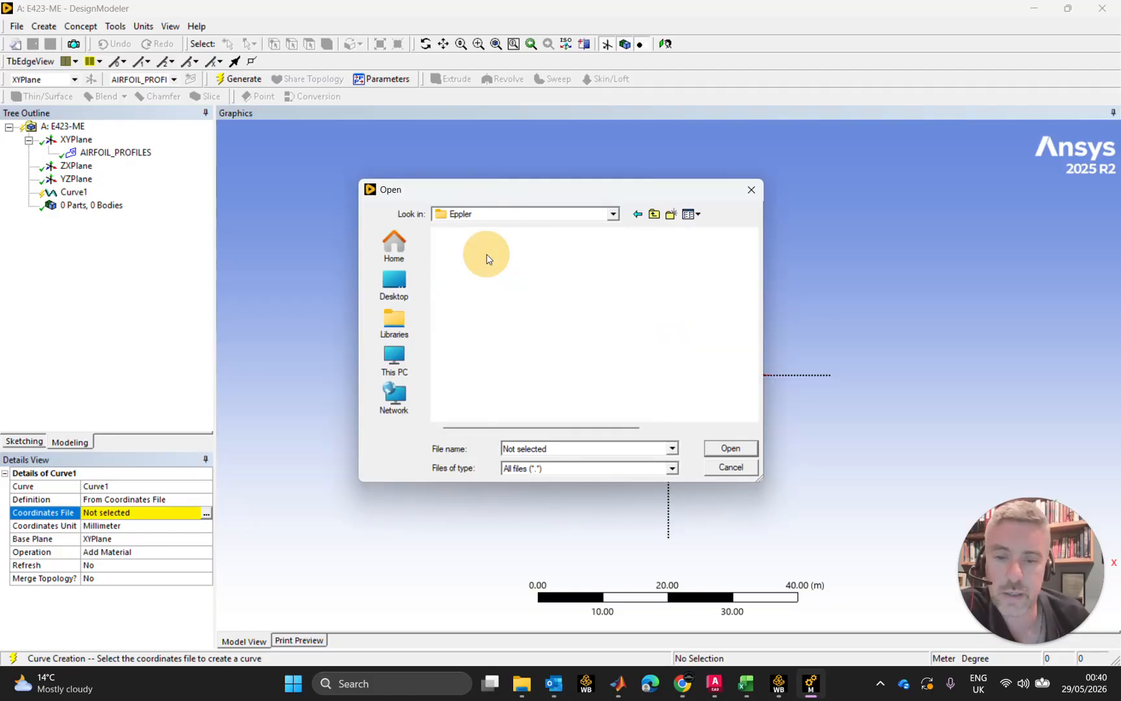
double_click(483, 252)
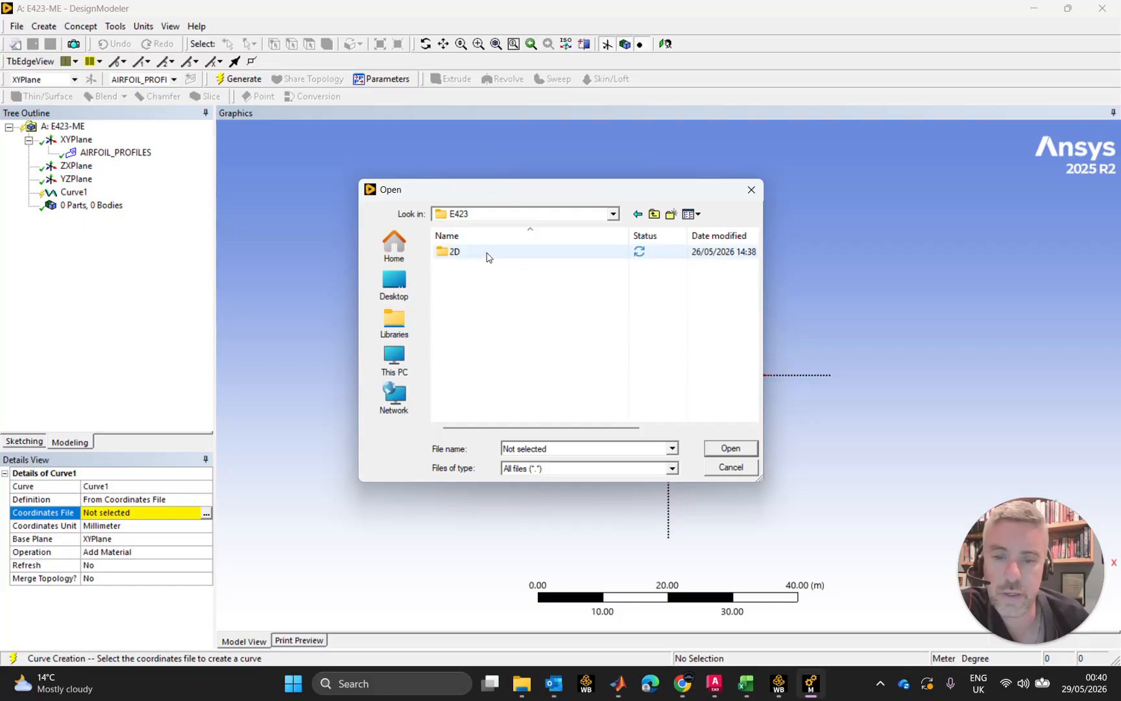
double_click(487, 254)
click(514, 307)
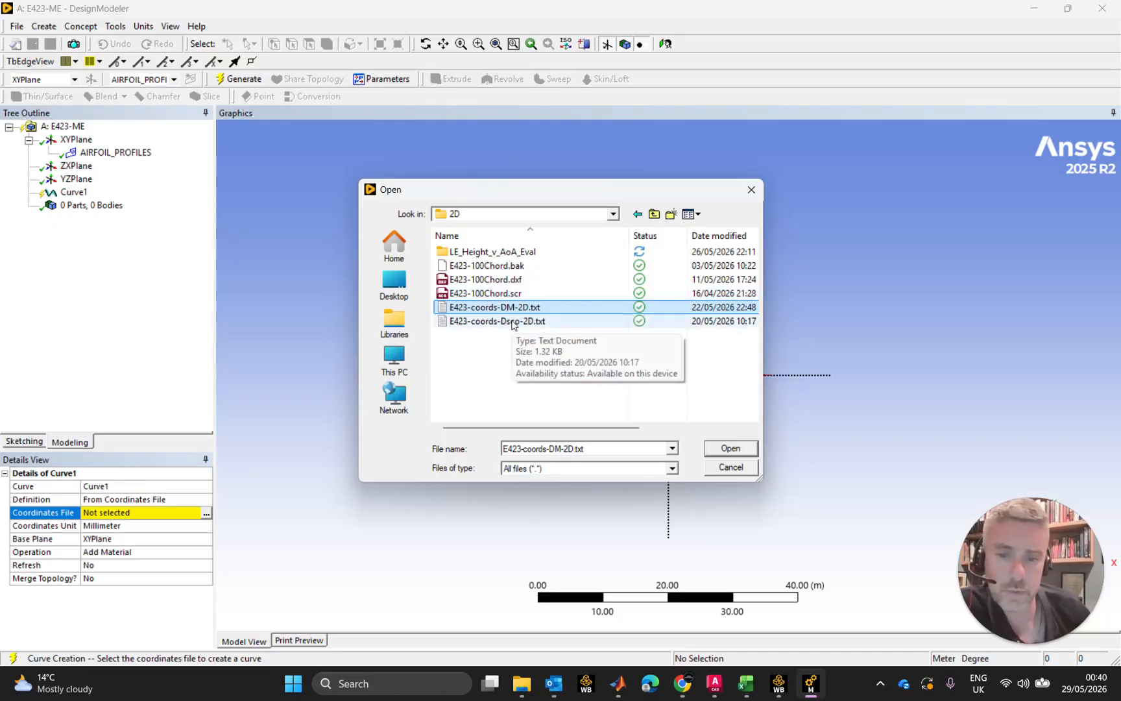
Step: Switch to Excel and examine the E423 coordinates formatted for Design Modeller: group, point and X, Y, Z columns
click(746, 684)
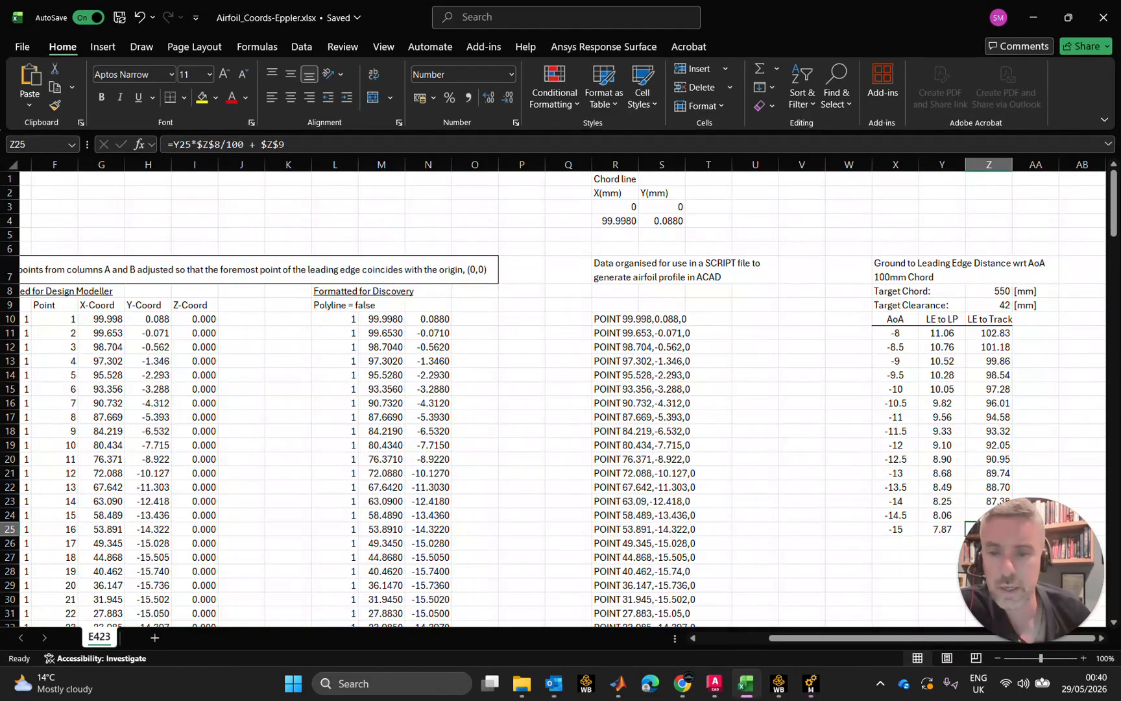
drag(795, 638, 551, 491)
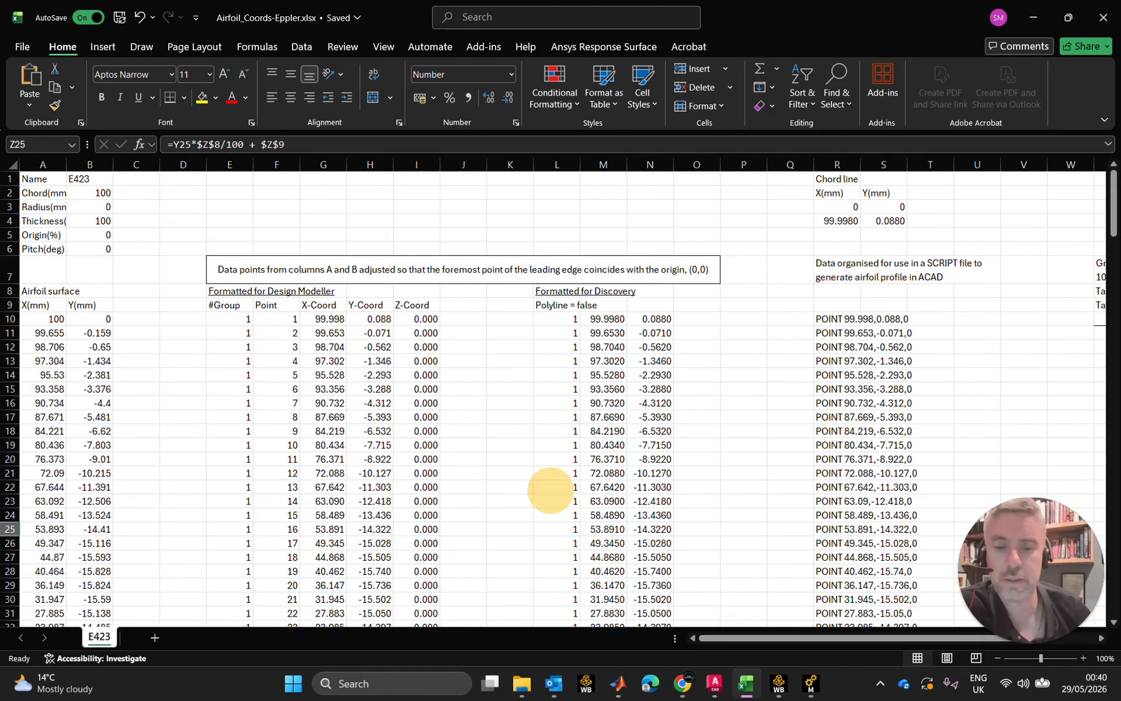
scroll(551, 491, down, 8)
scroll(551, 491, down, 4)
scroll(551, 491, up, 12)
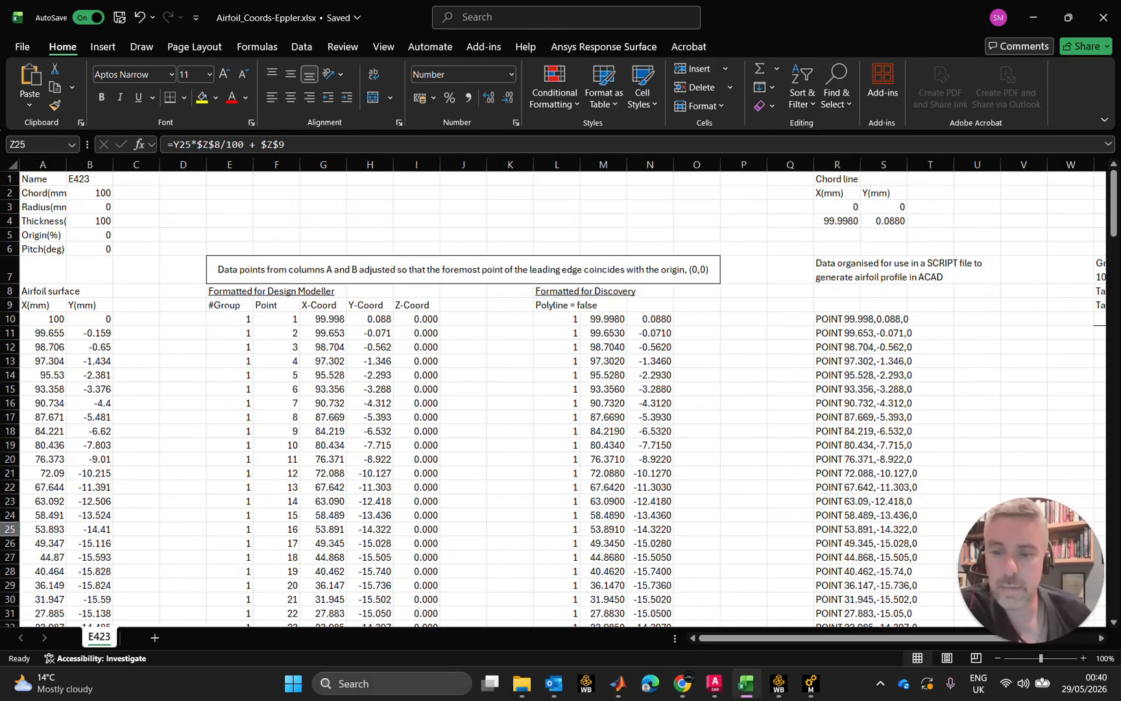
drag(230, 319, 367, 316)
click(237, 340)
drag(231, 318, 422, 333)
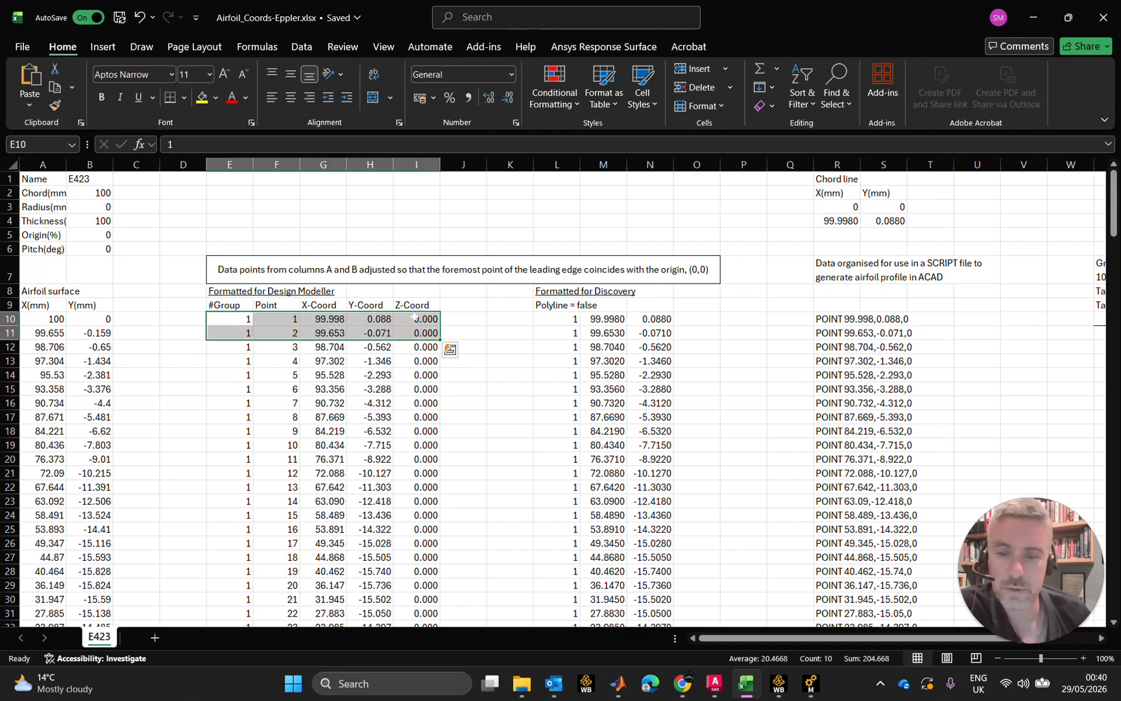
click(423, 402)
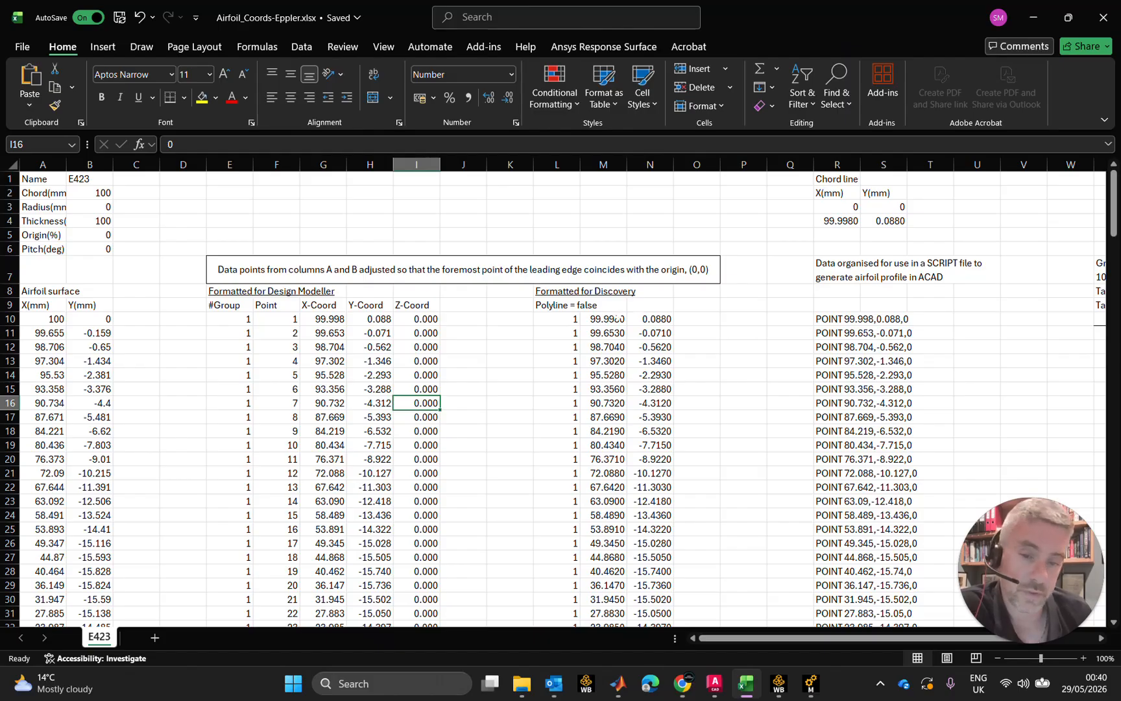
Step: Examine the E423 coordinates formatted for Discovery, including the polyline setting, and the POINT entries organised for the ACAD script file
click(620, 320)
click(656, 319)
click(572, 318)
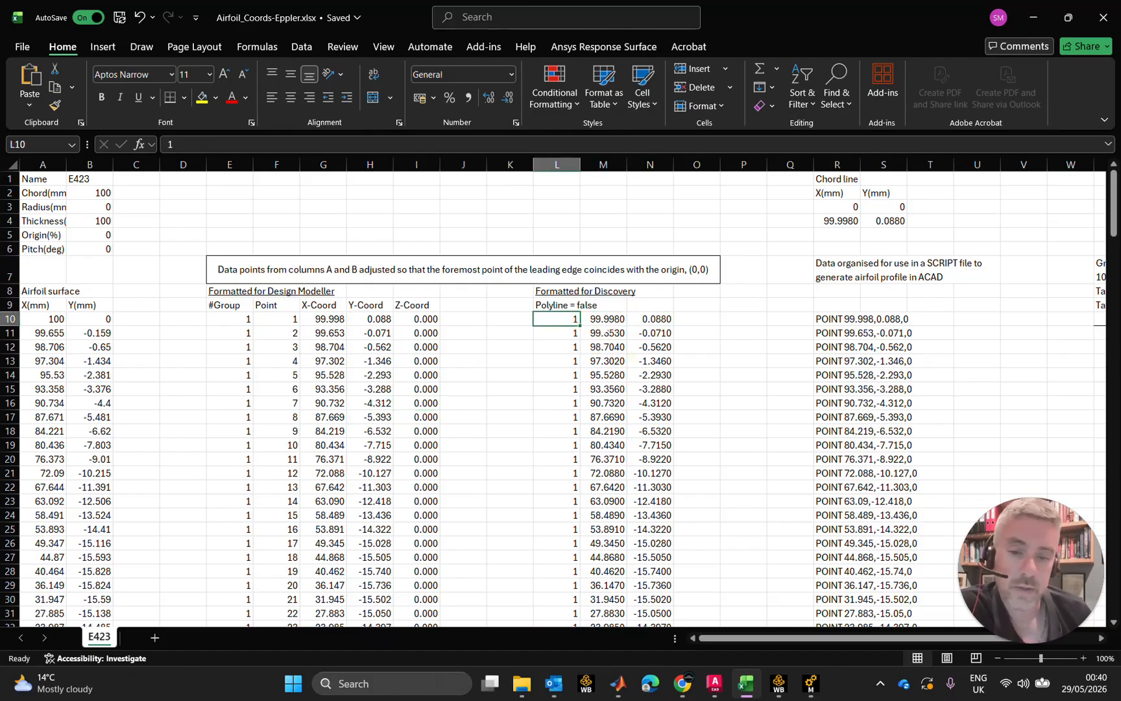
click(551, 305)
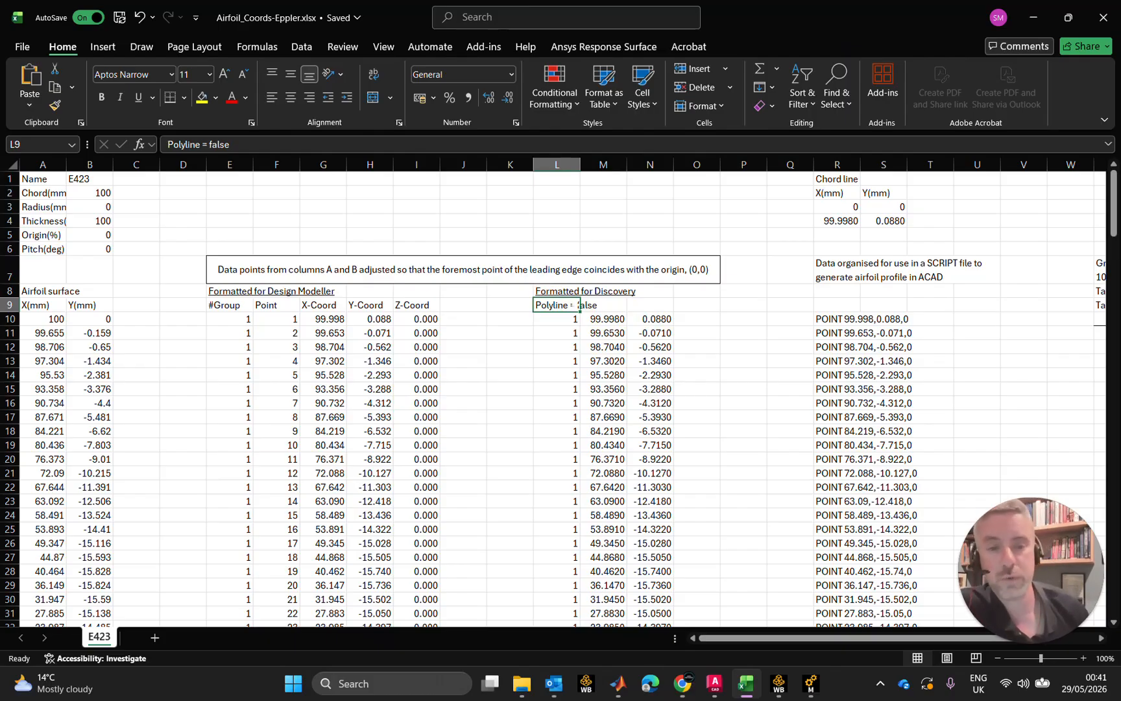
click(610, 375)
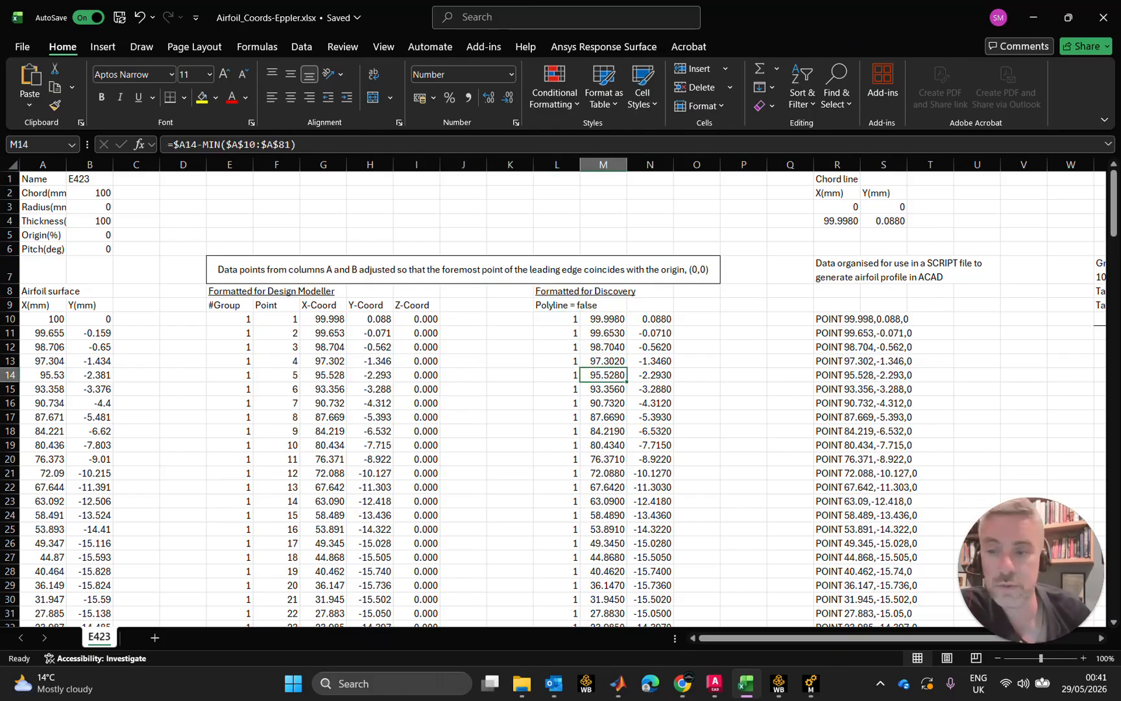
drag(863, 318, 890, 360)
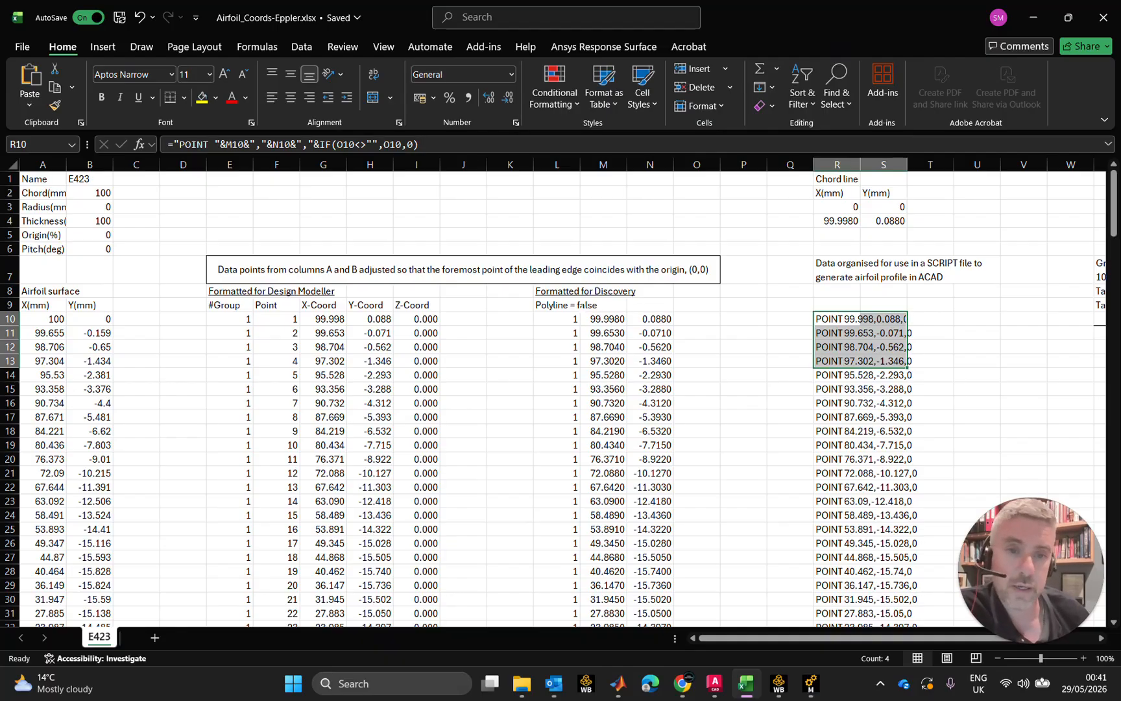
Step: Switch back to DesignModeler and open E423-coords-DM-2D.txt as the curve's coordinates file
click(1034, 17)
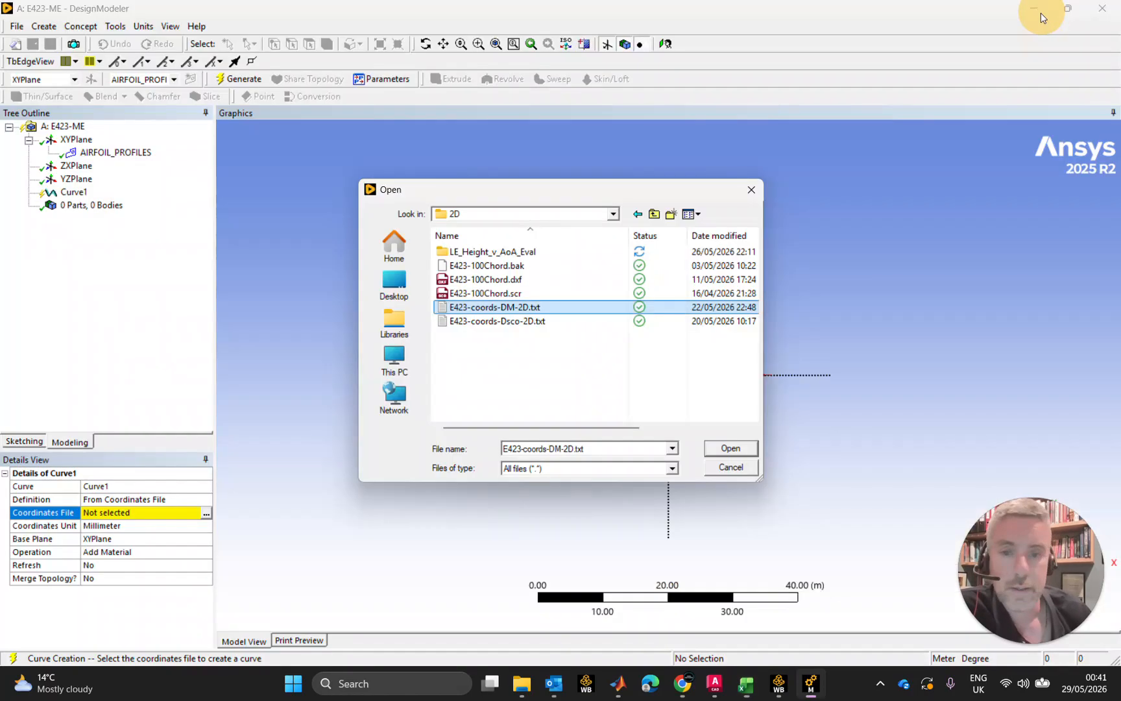
click(510, 293)
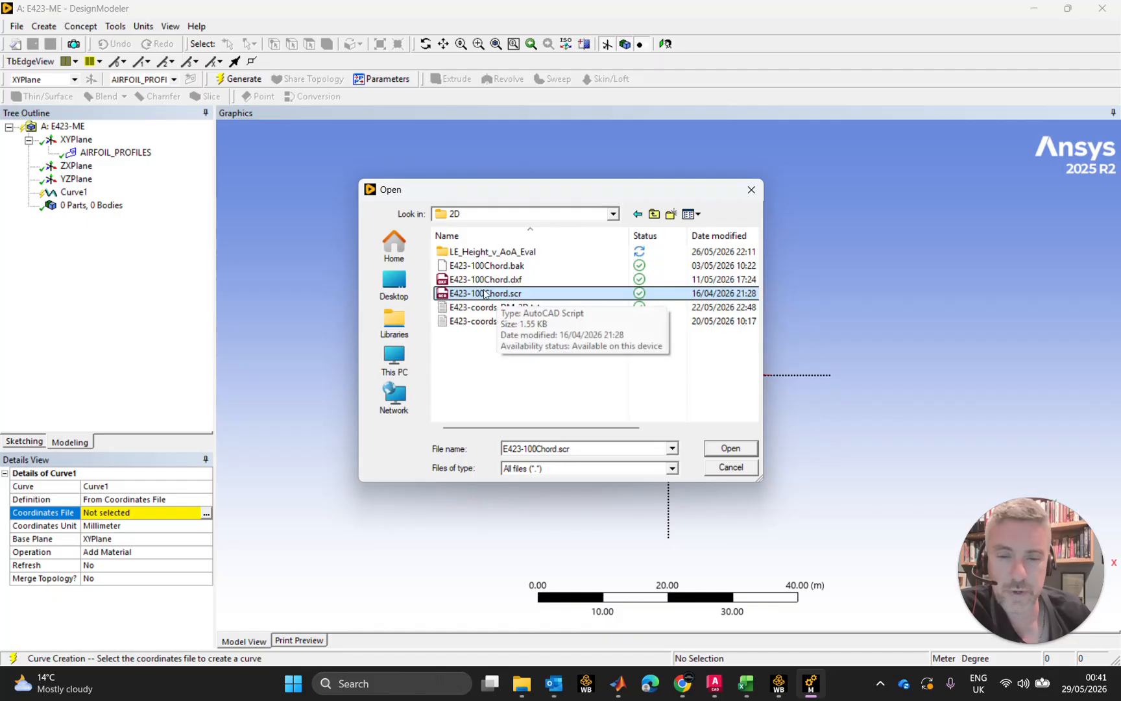
click(467, 360)
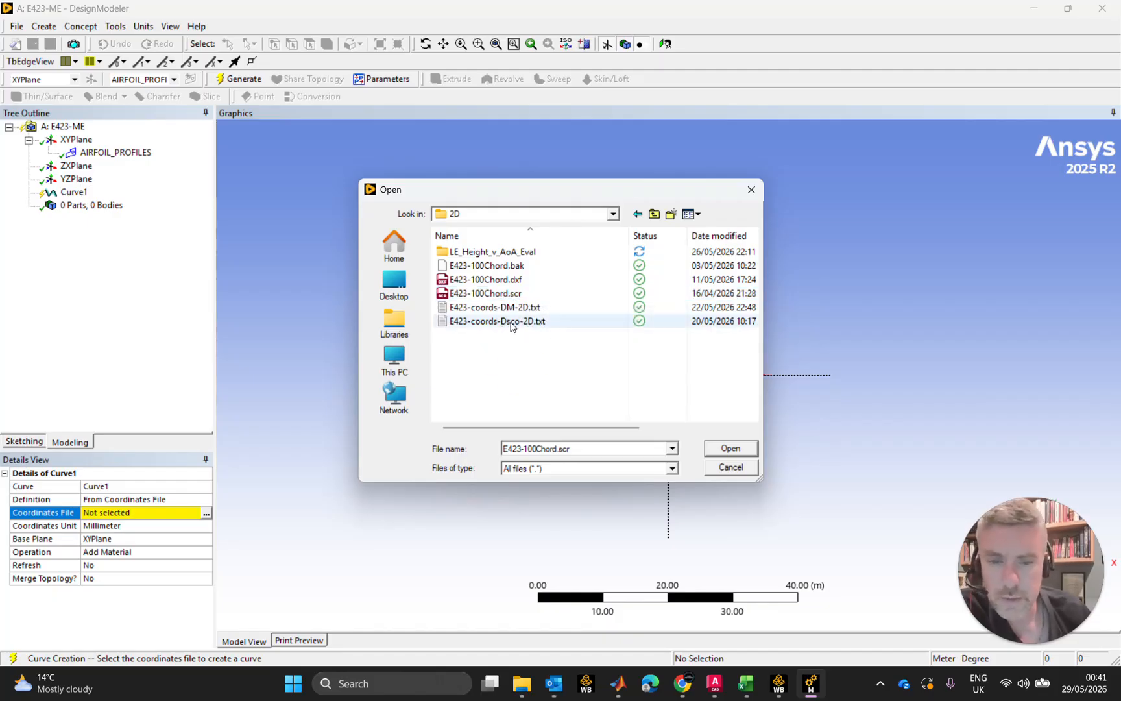
click(514, 307)
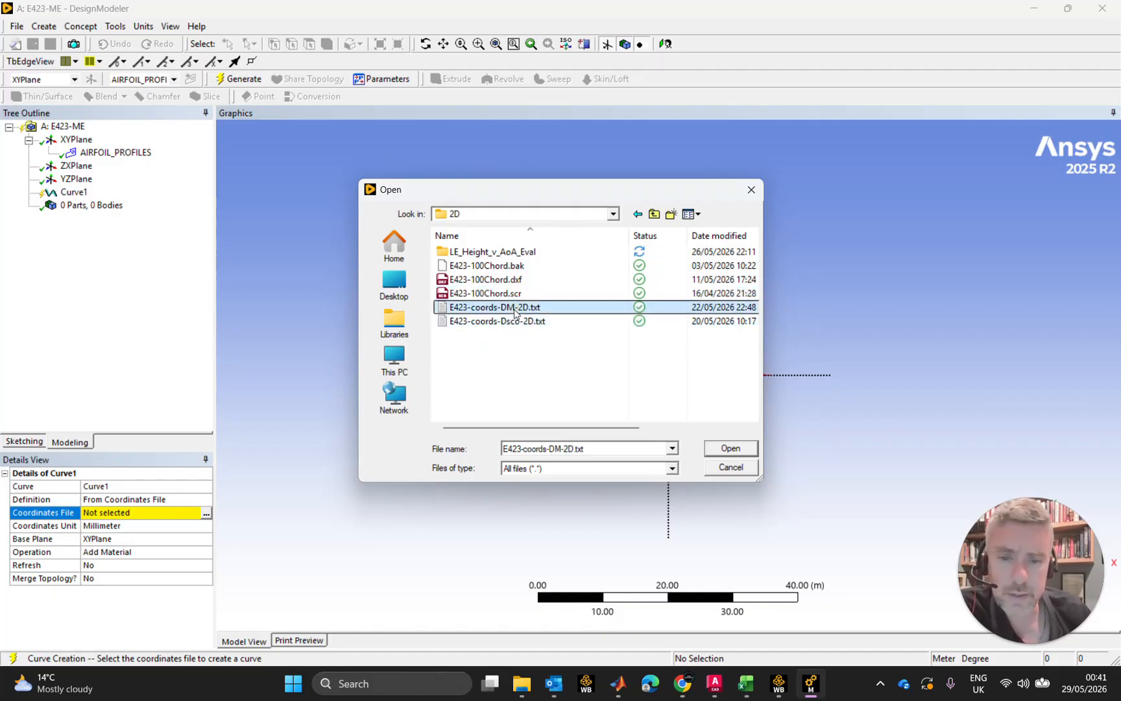
click(732, 446)
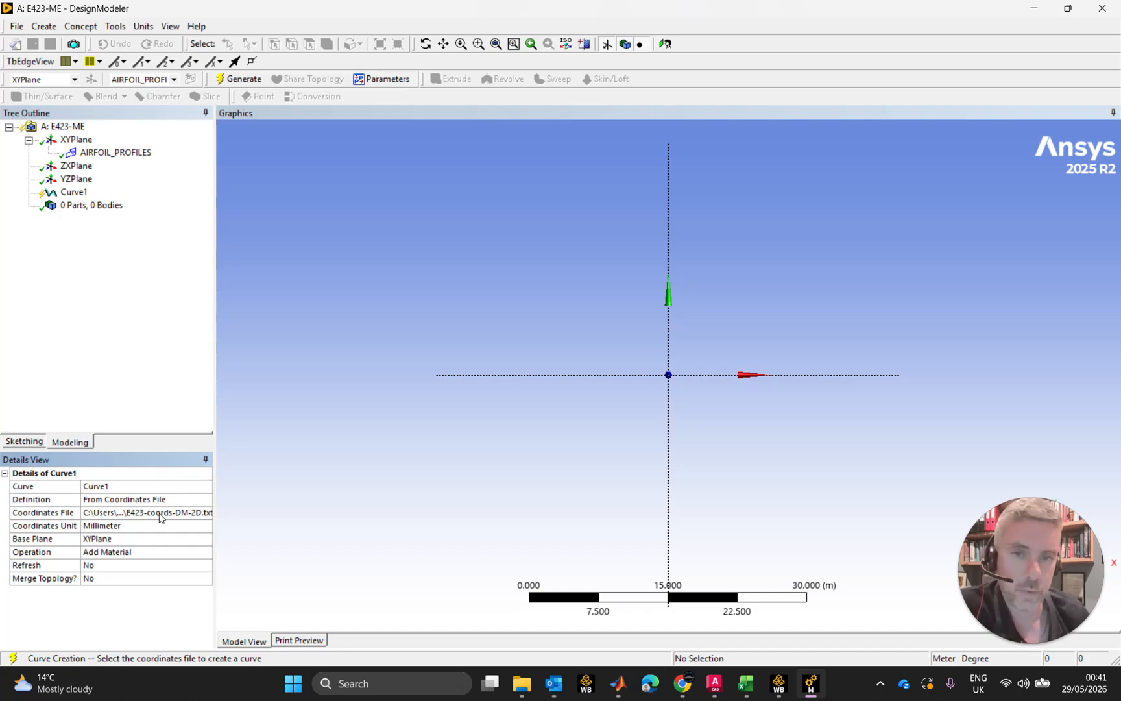
Step: Switch to Excel and compare the first and last rows of the original airfoil surface coordinates in columns A and B
click(746, 683)
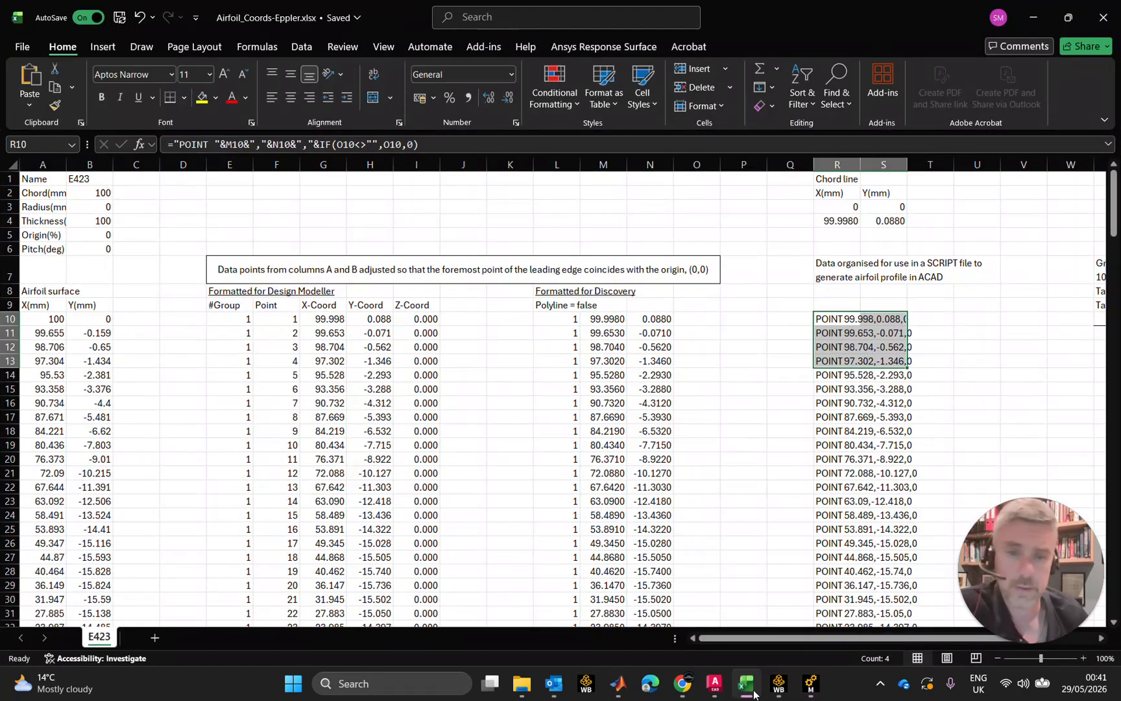
click(790, 320)
click(138, 346)
click(146, 317)
click(226, 319)
click(184, 319)
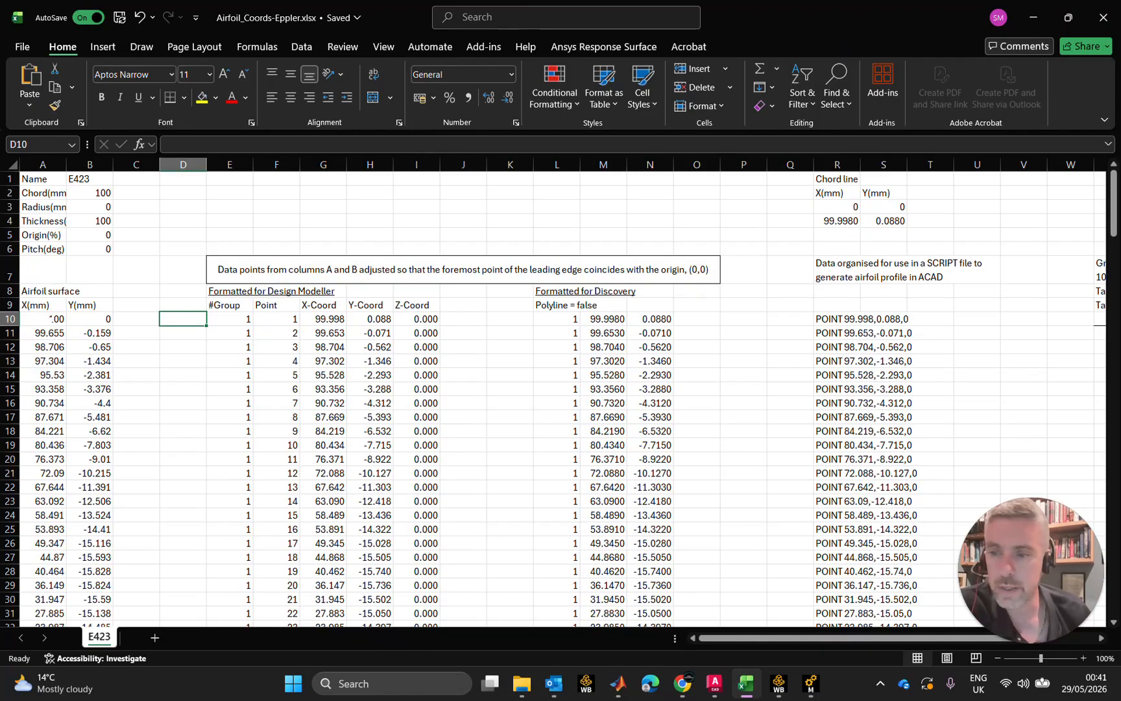
scroll(558, 396, down, 20)
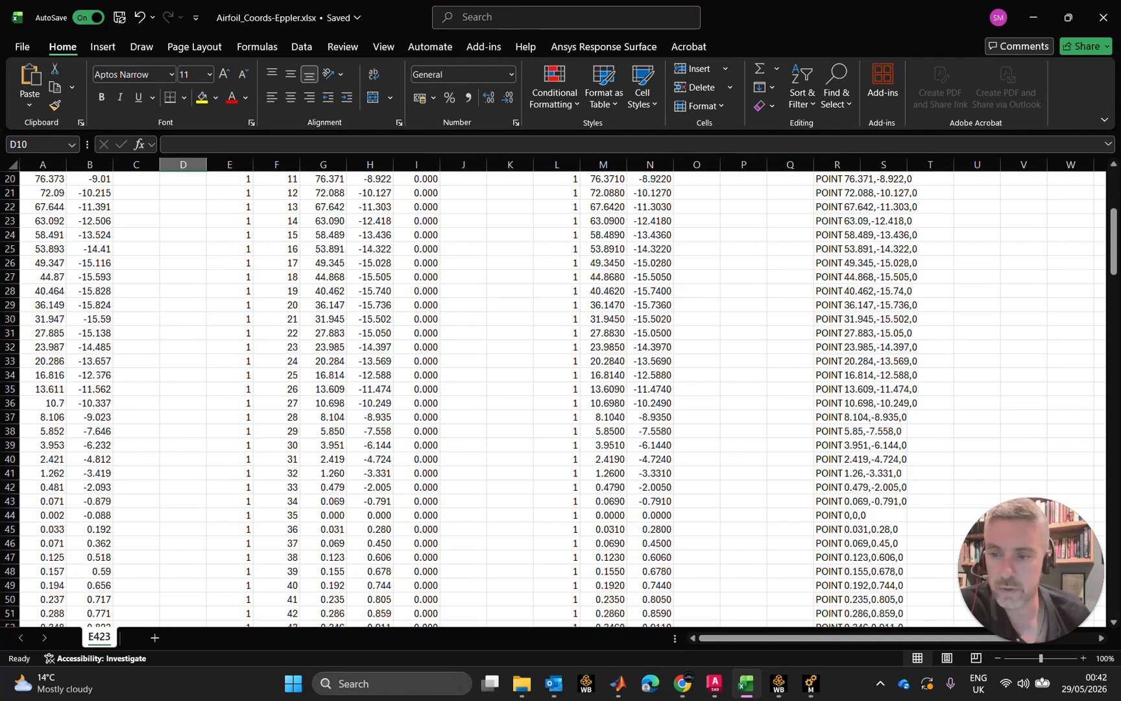
scroll(558, 396, up, 20)
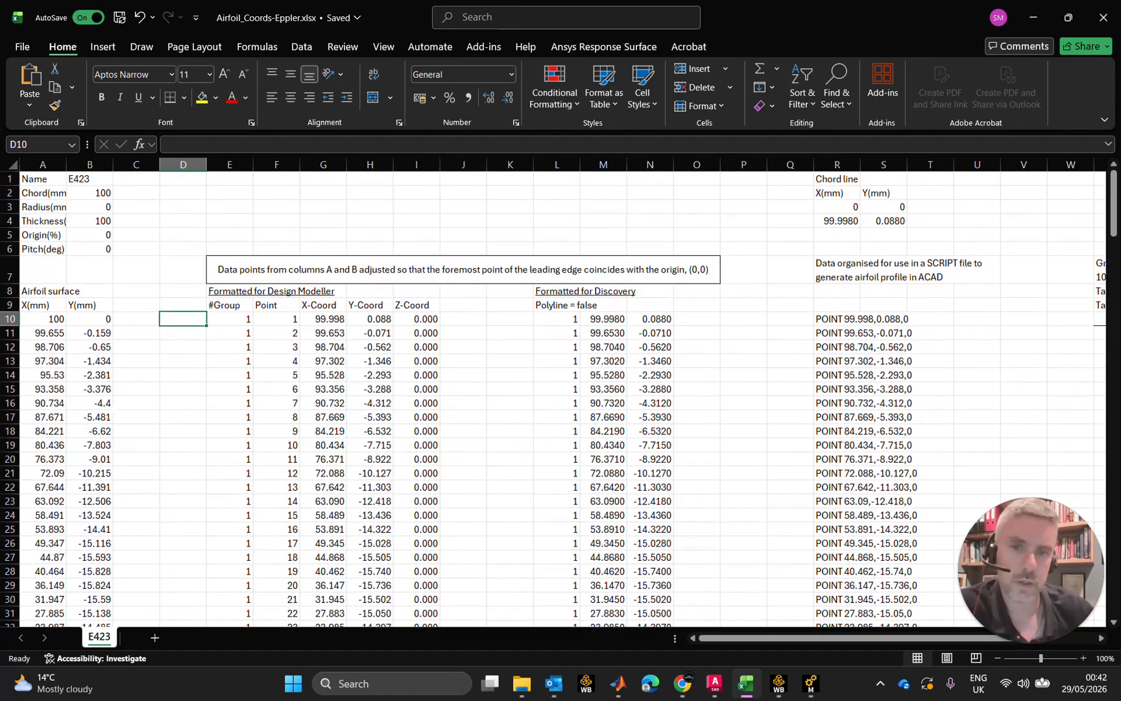
drag(46, 318, 72, 323)
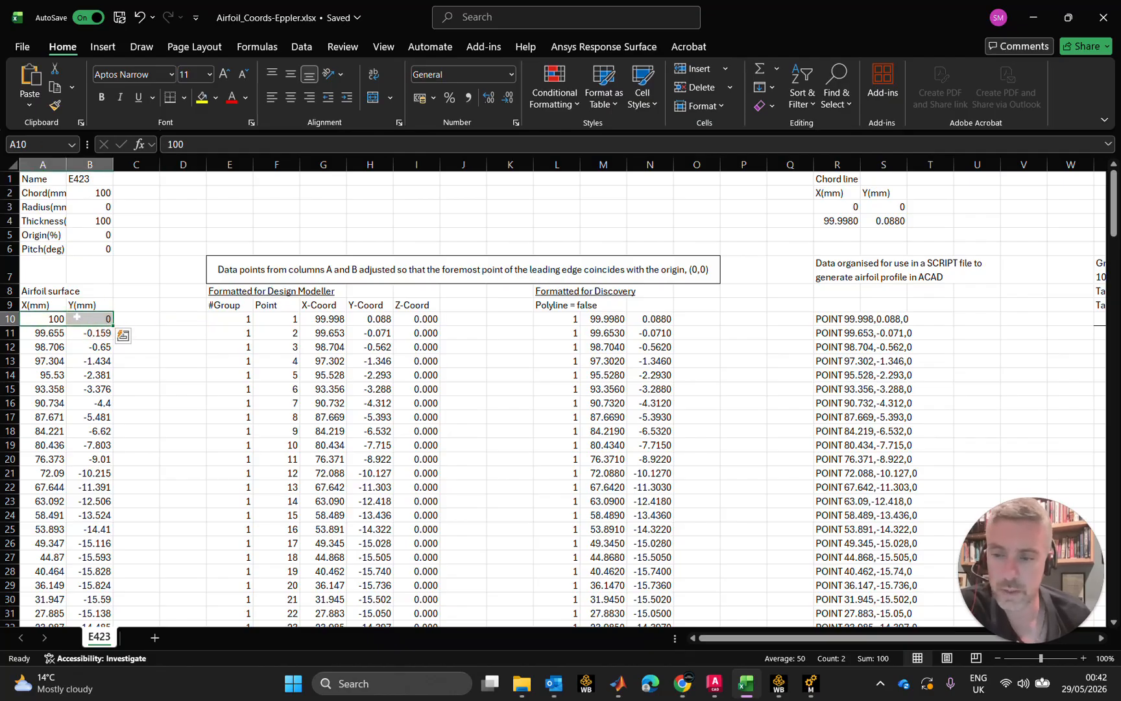
scroll(76, 320, down, 20)
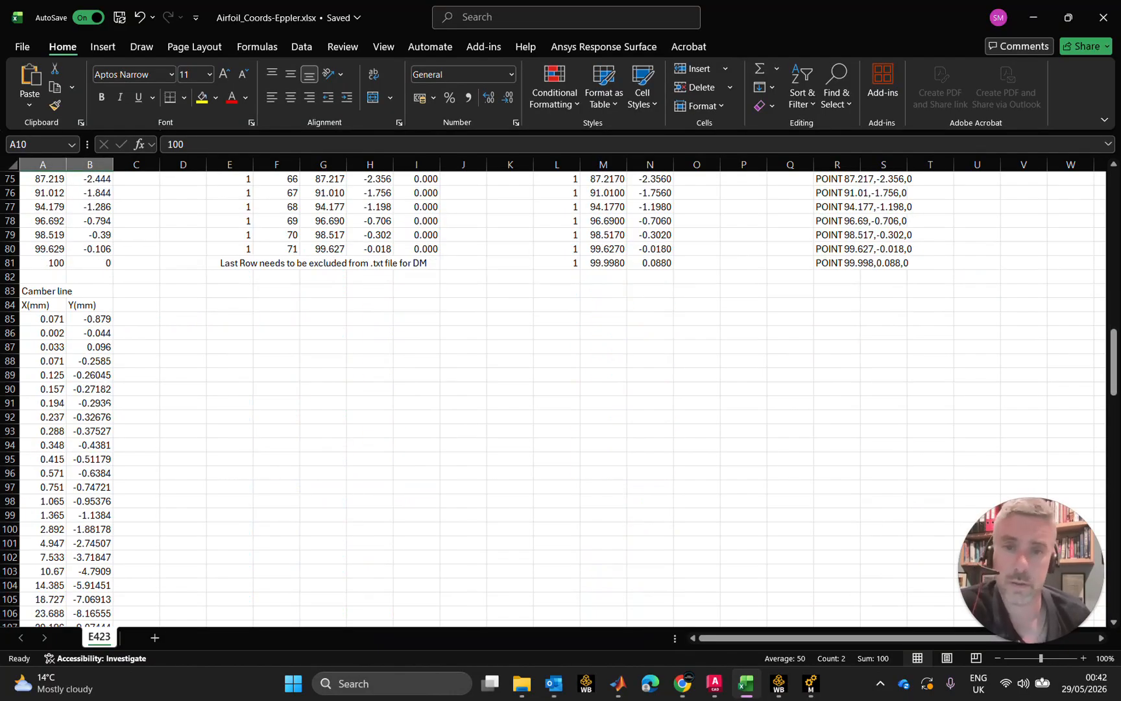
drag(52, 264, 101, 263)
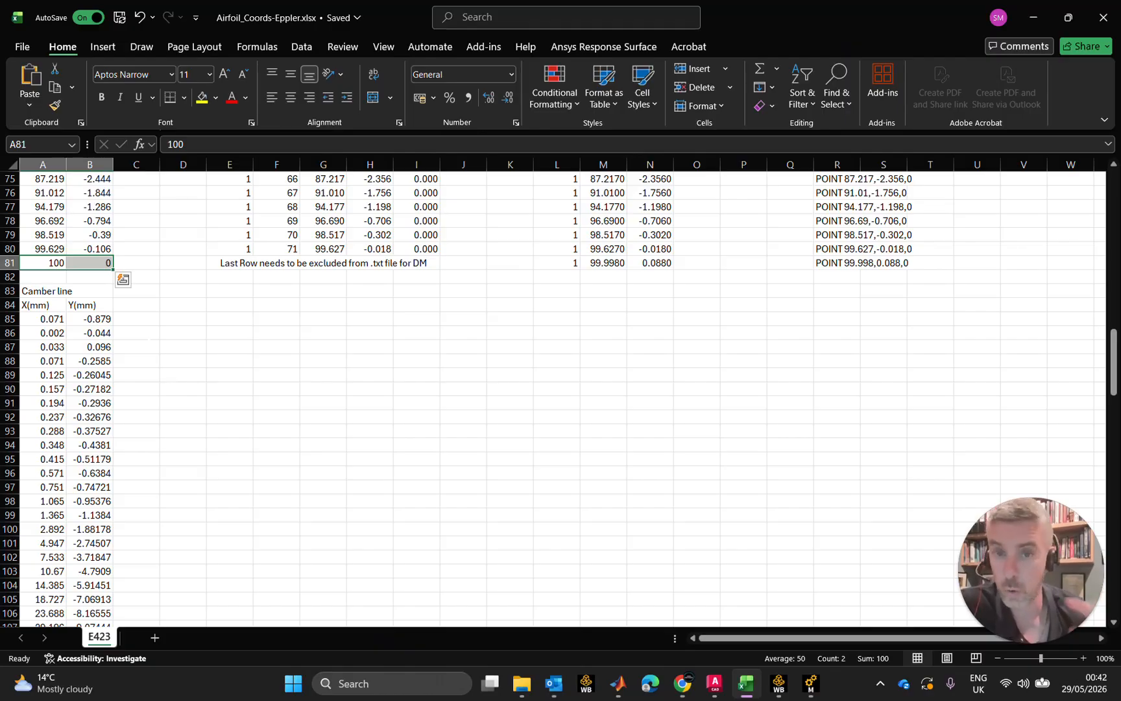
scroll(558, 396, up, 4)
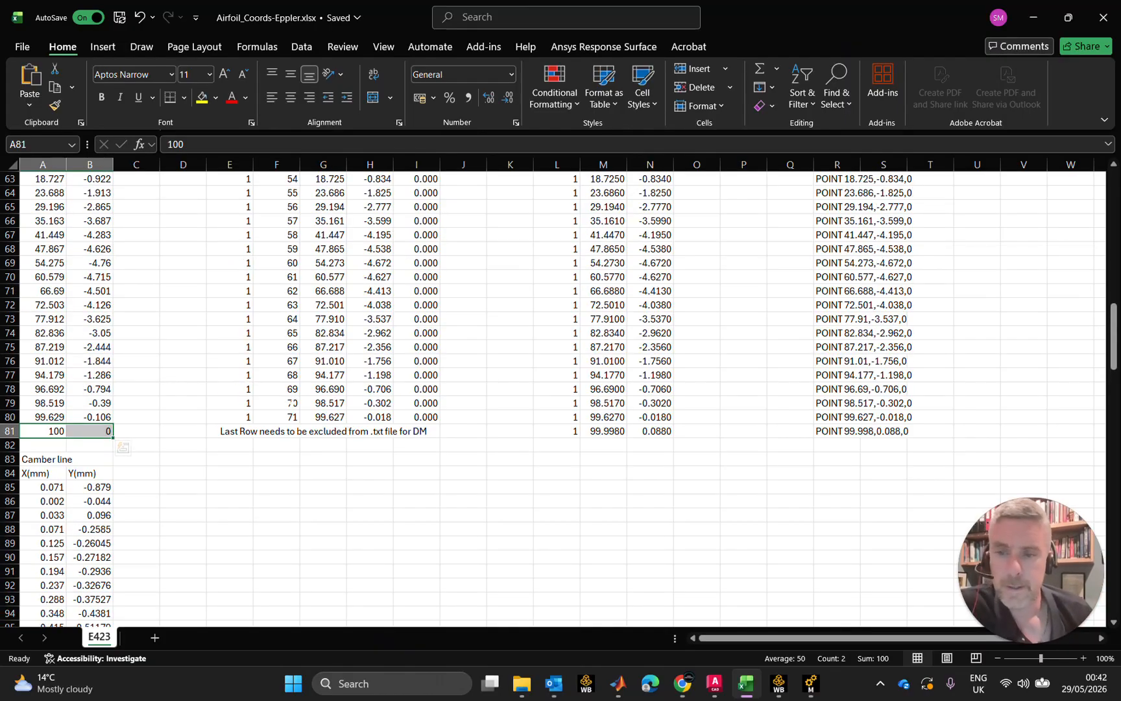
scroll(558, 395, up, 3)
scroll(610, 431, up, 18)
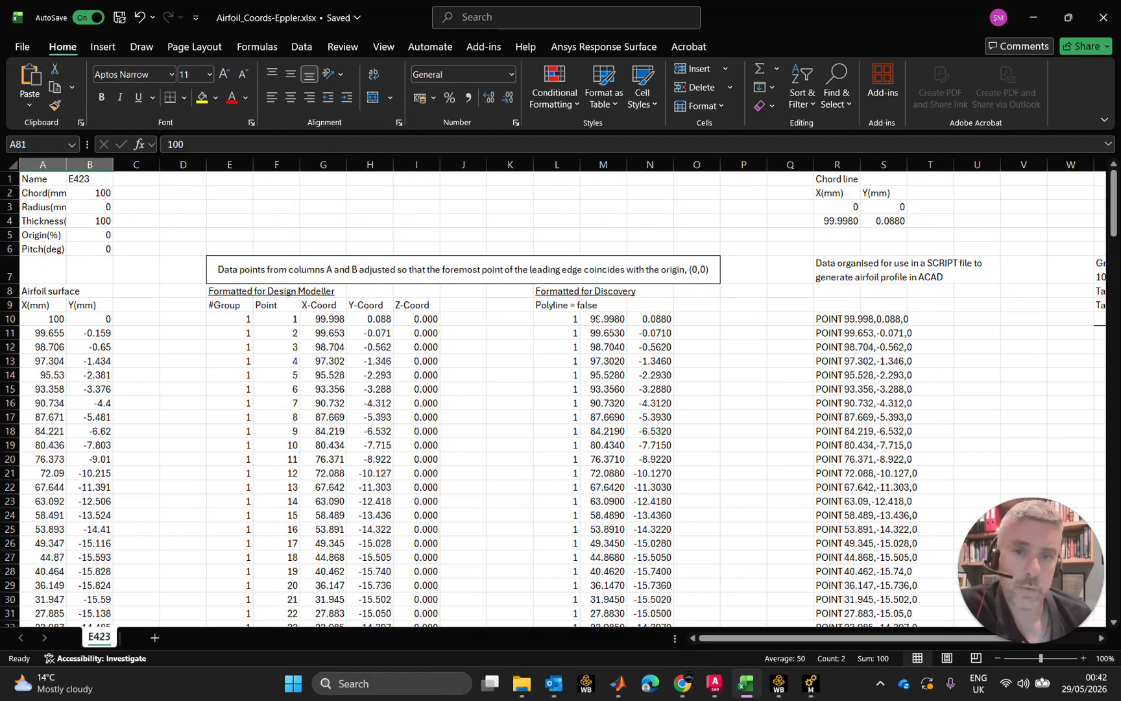
Step: Compare the first and last coordinate rows of the data formatted for Discovery in columns M and N
drag(601, 319, 653, 319)
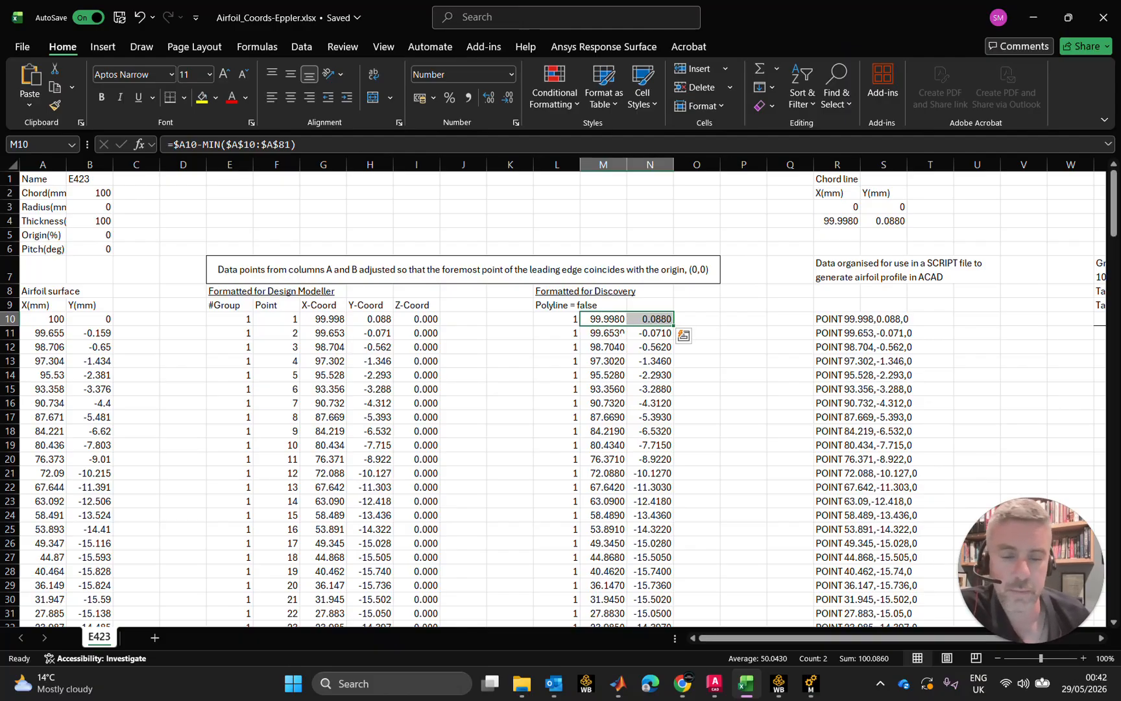
click(603, 320)
click(652, 318)
scroll(652, 319, down, 20)
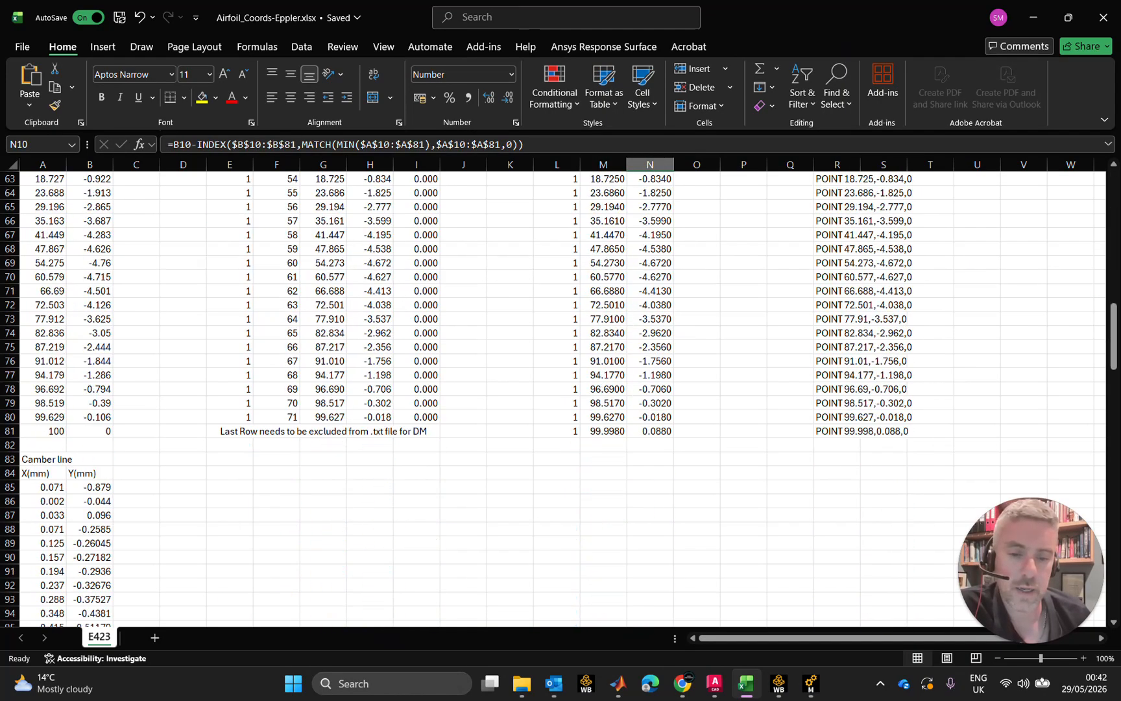
drag(620, 431, 648, 418)
click(621, 431)
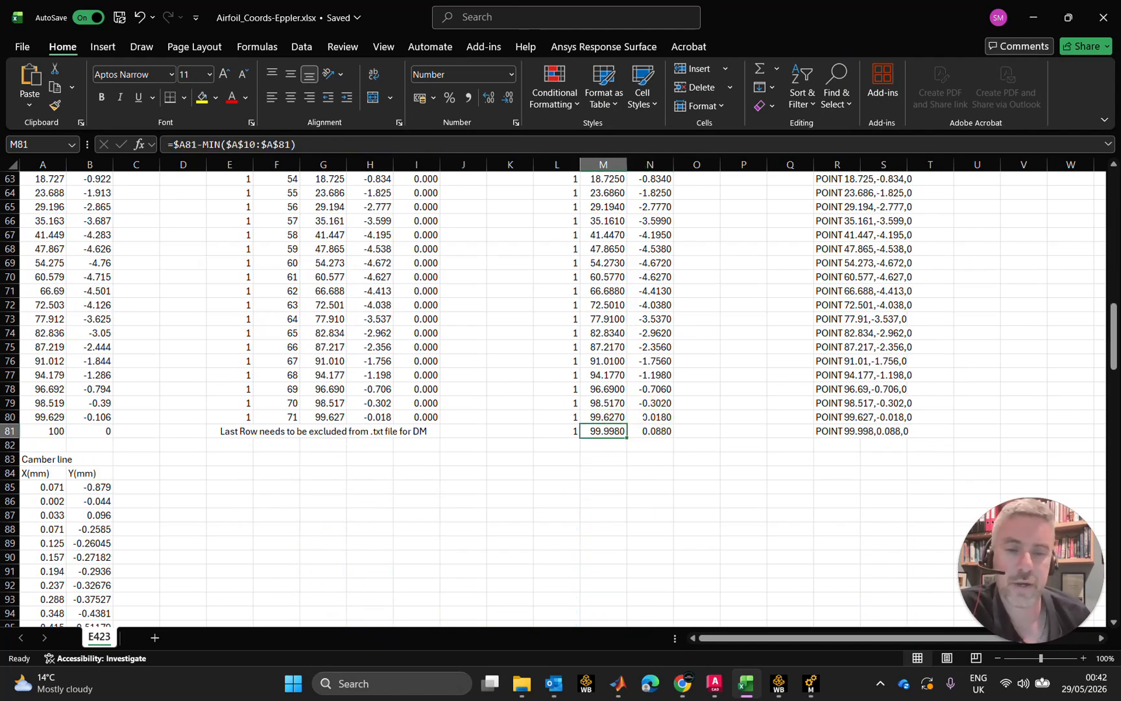
scroll(645, 418, up, 13)
scroll(645, 417, up, 8)
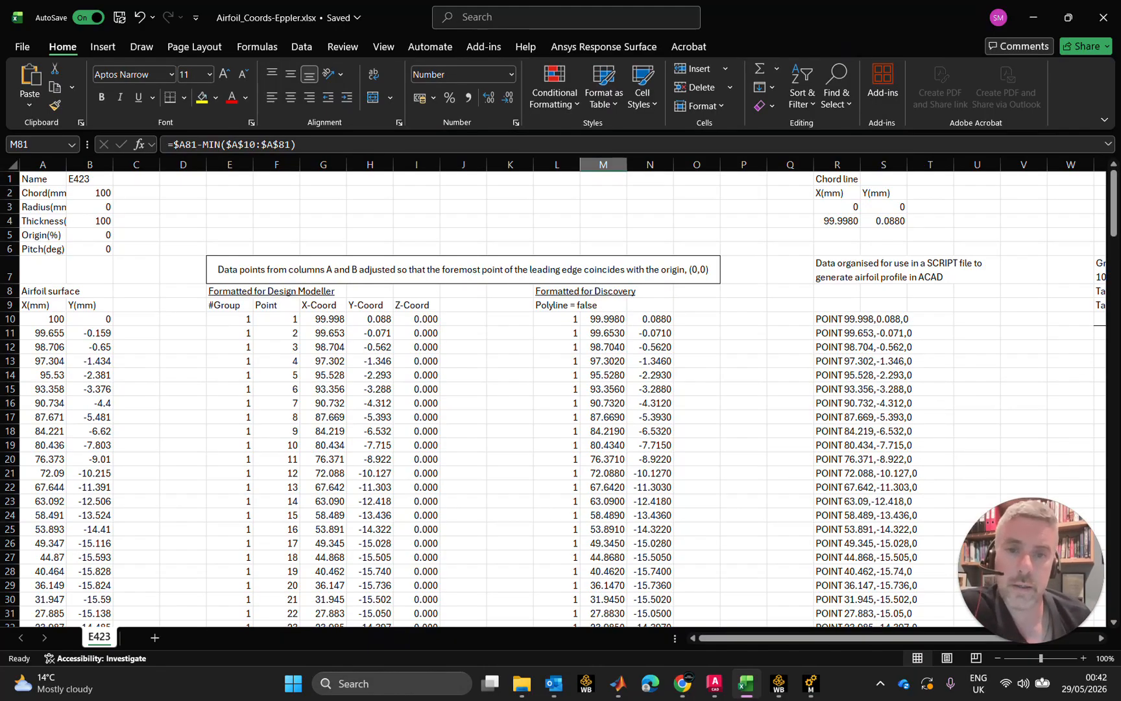
Step: Check the first and last Design Modeller points, the last-row exclusion note in row 81, and the full E10:I80 data range
click(327, 319)
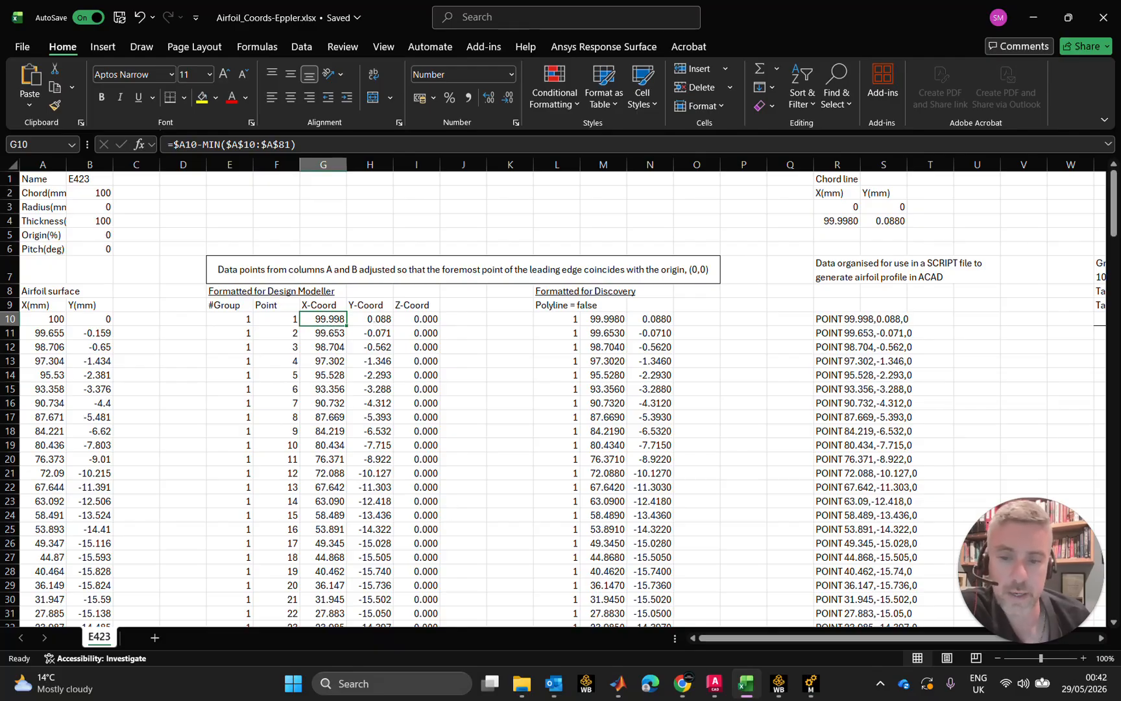
click(380, 318)
click(331, 320)
drag(333, 319, 369, 318)
drag(605, 319, 651, 319)
scroll(412, 321, down, 20)
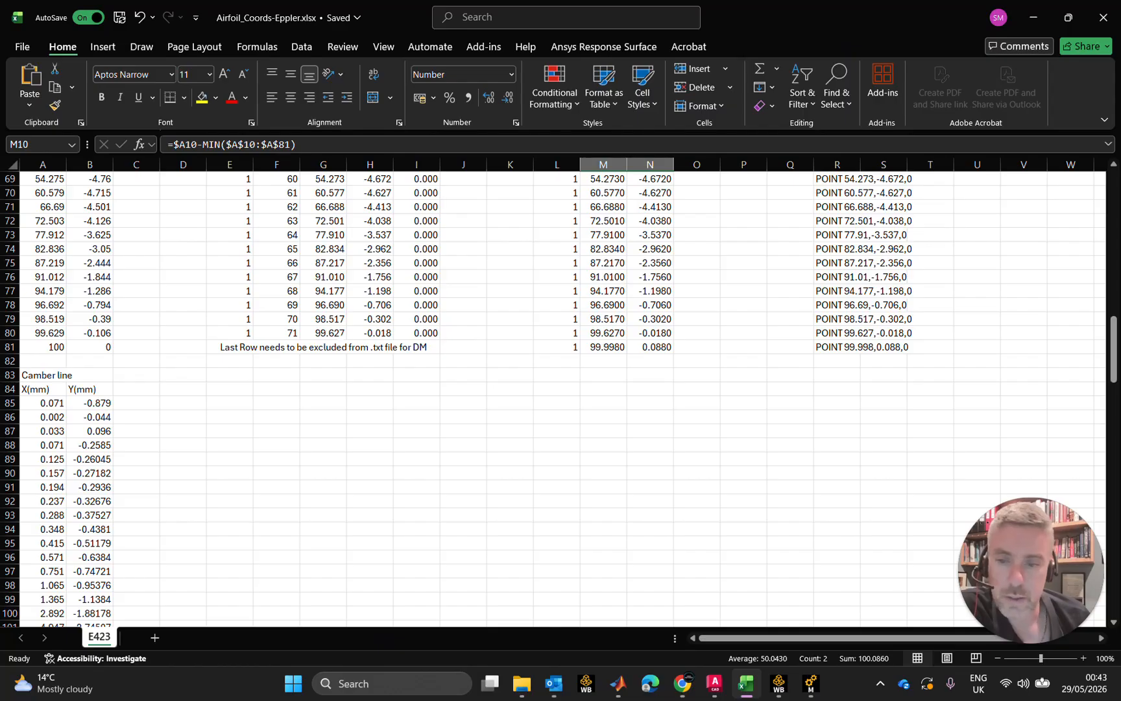
click(333, 333)
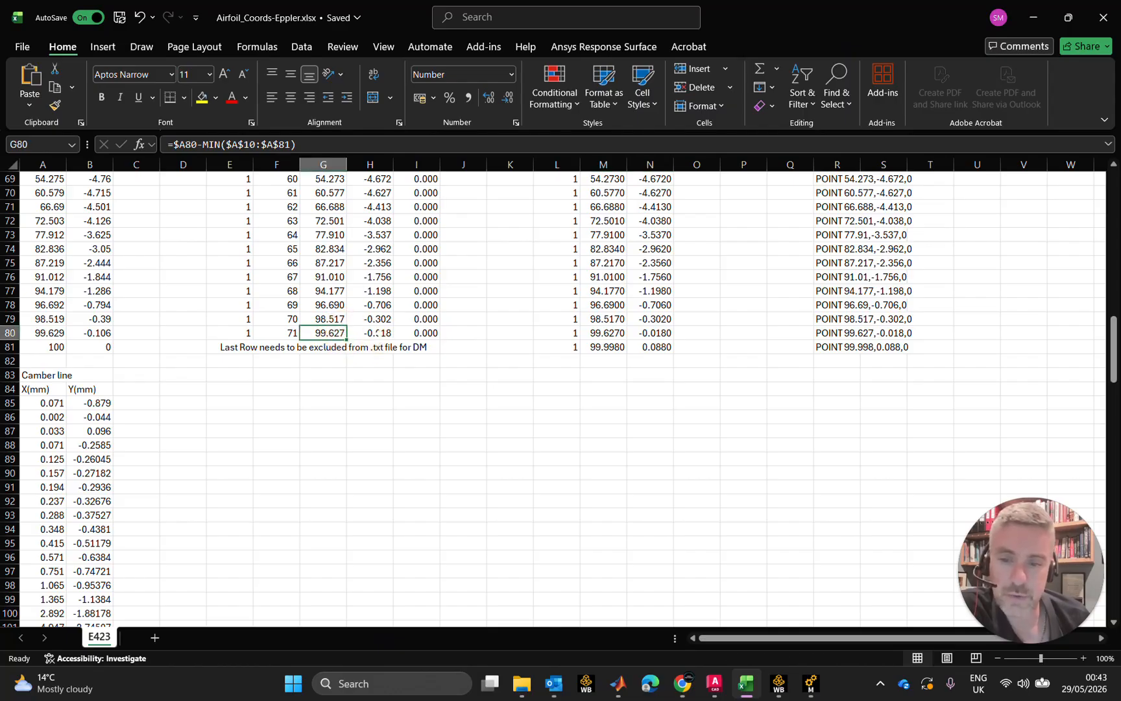
click(371, 333)
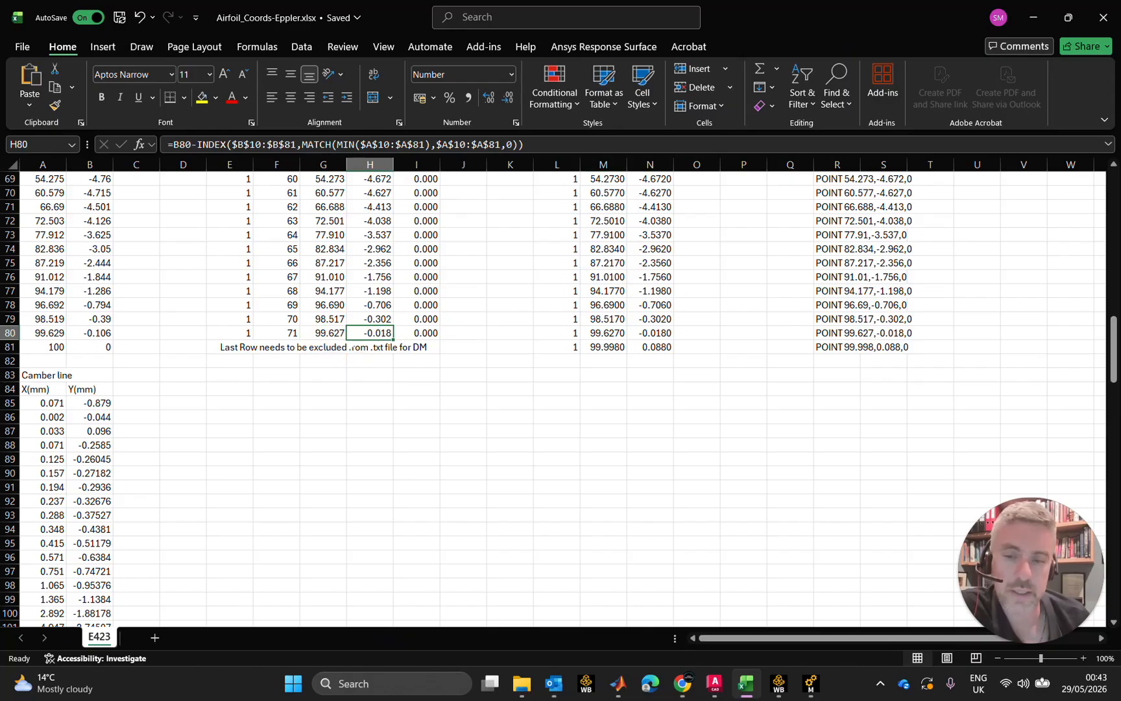
click(349, 347)
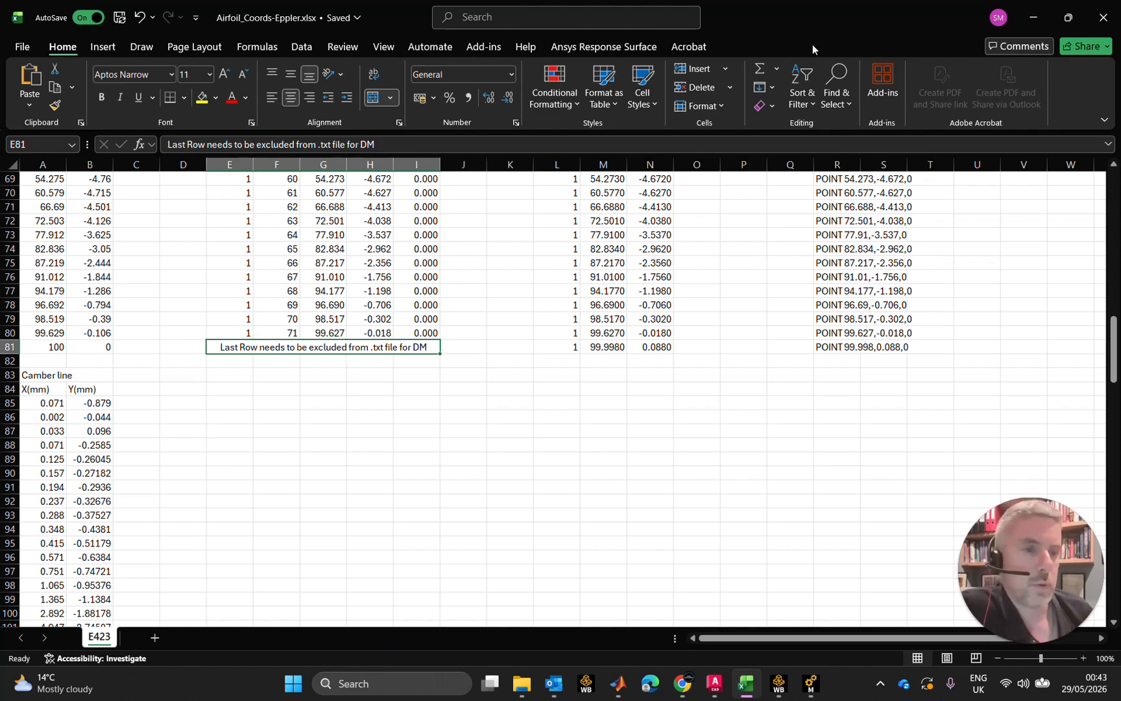
click(370, 332)
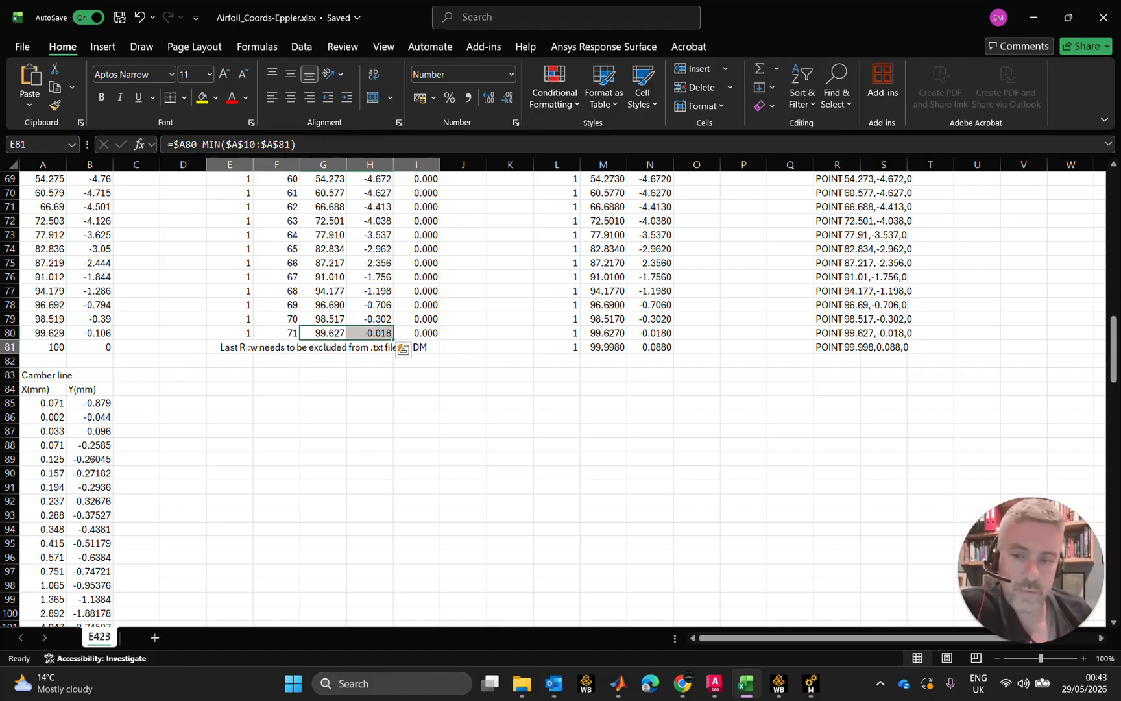
click(320, 348)
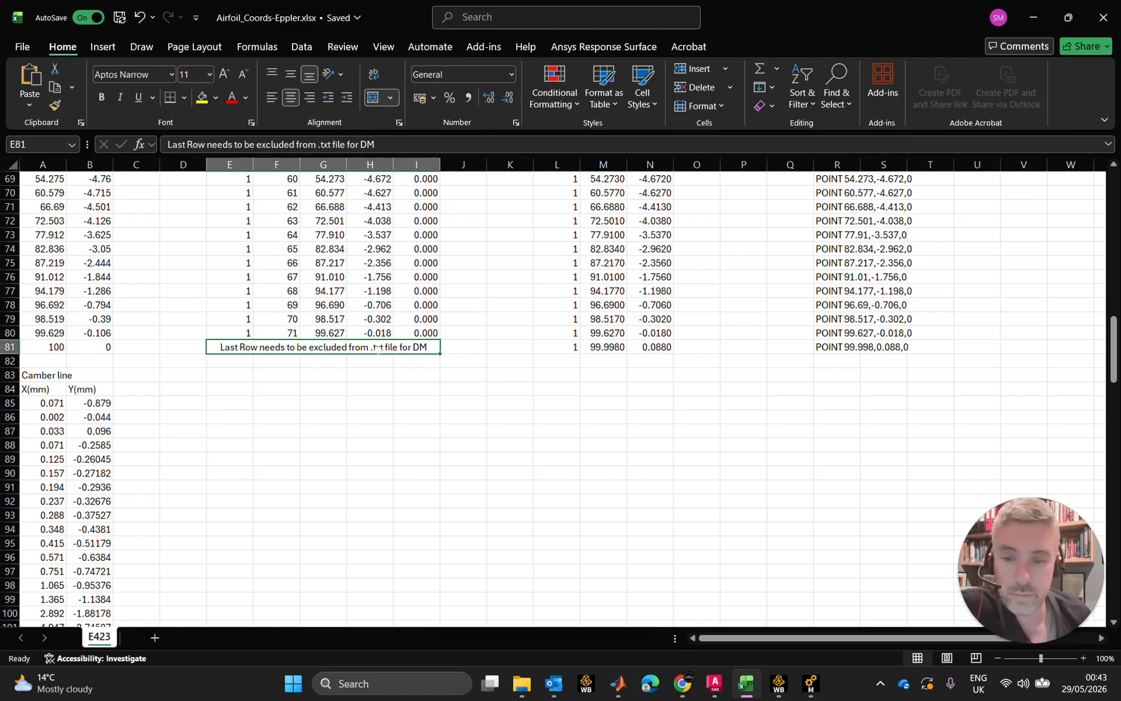
drag(416, 333, 224, 246)
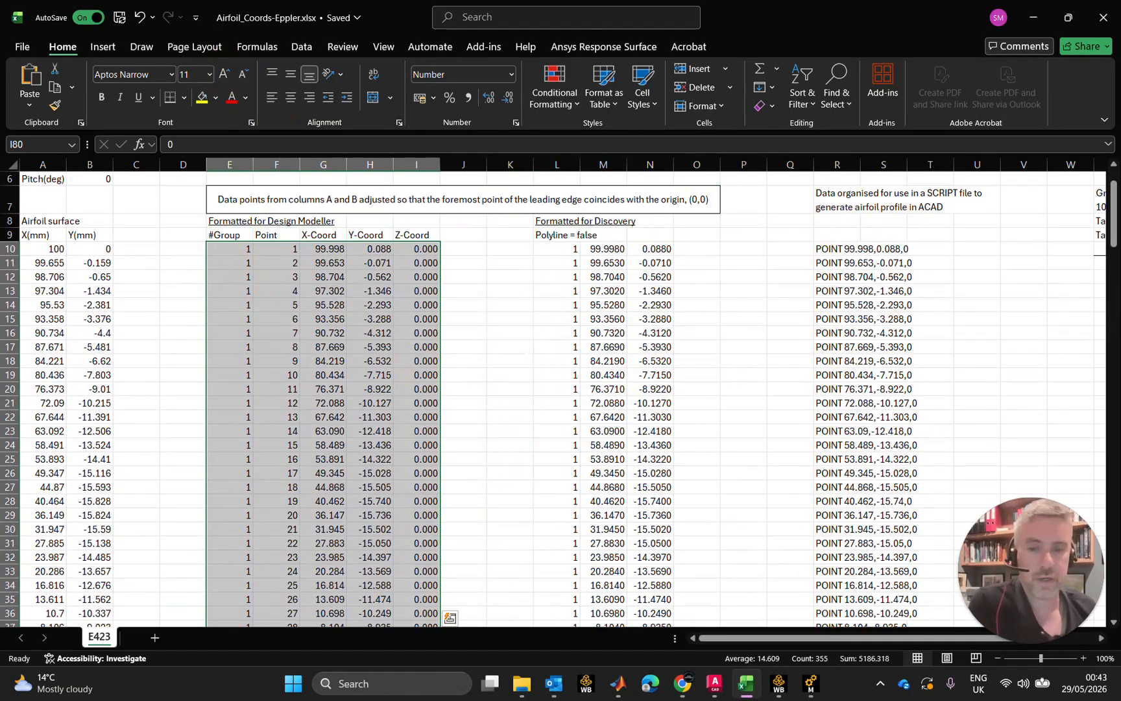
click(510, 346)
Step: Switch back to DesignModeler and generate the airfoil curve from the coordinates file
click(1116, 5)
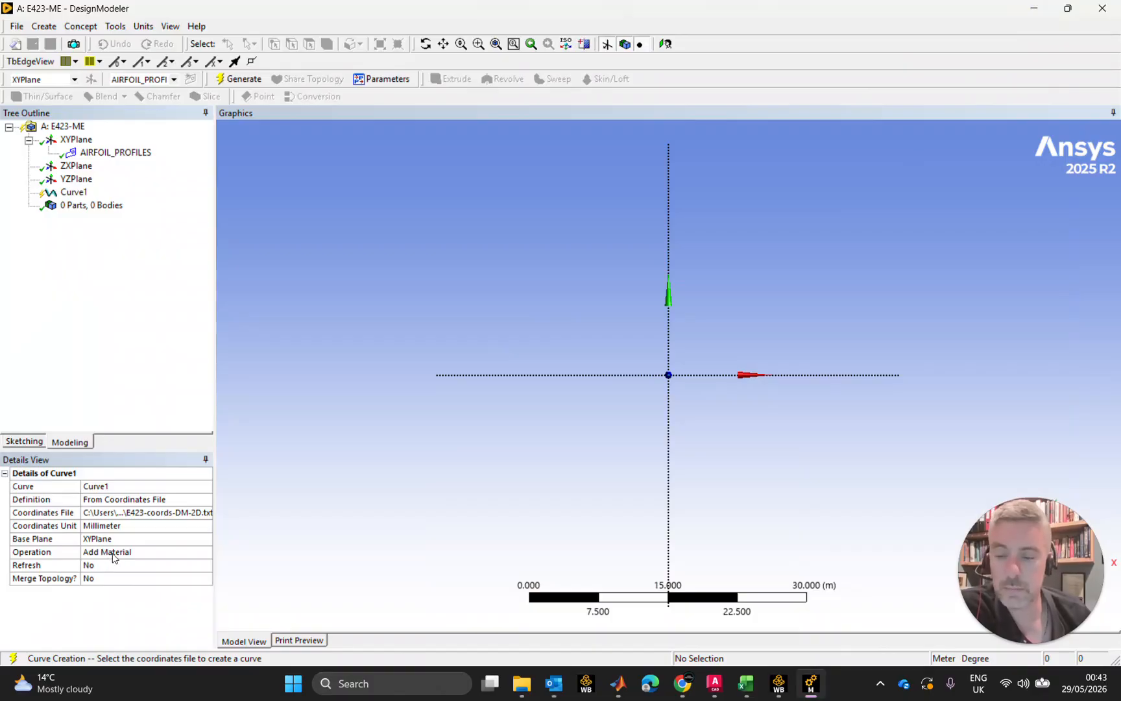
click(235, 80)
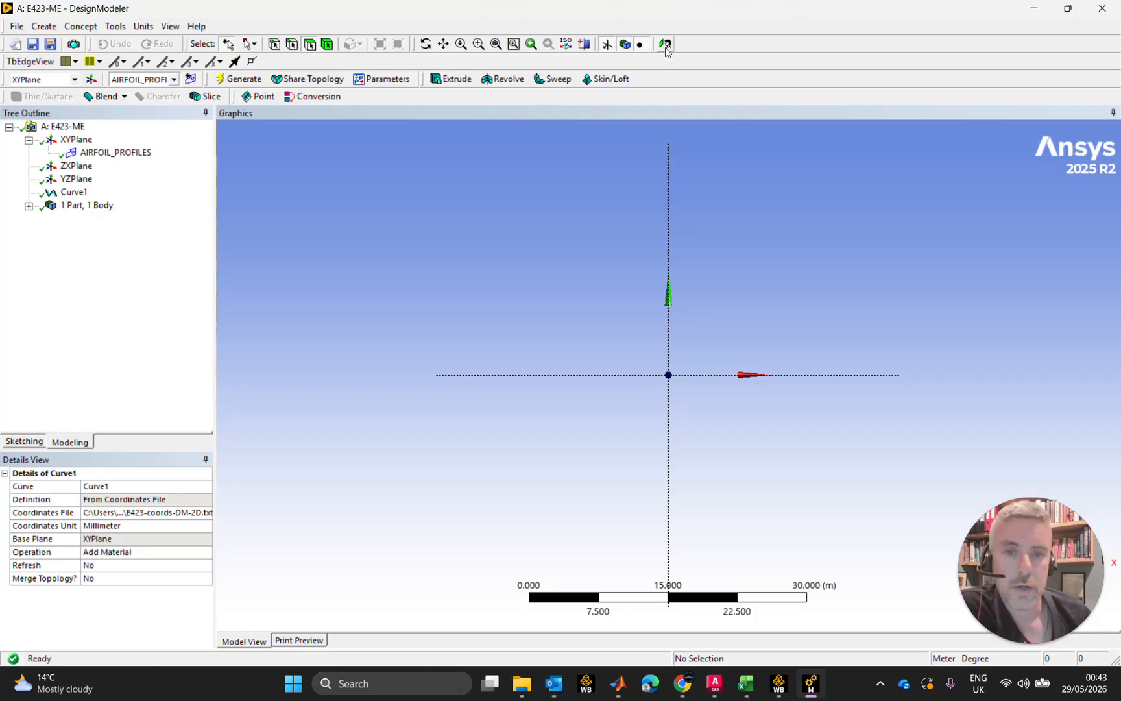
click(512, 46)
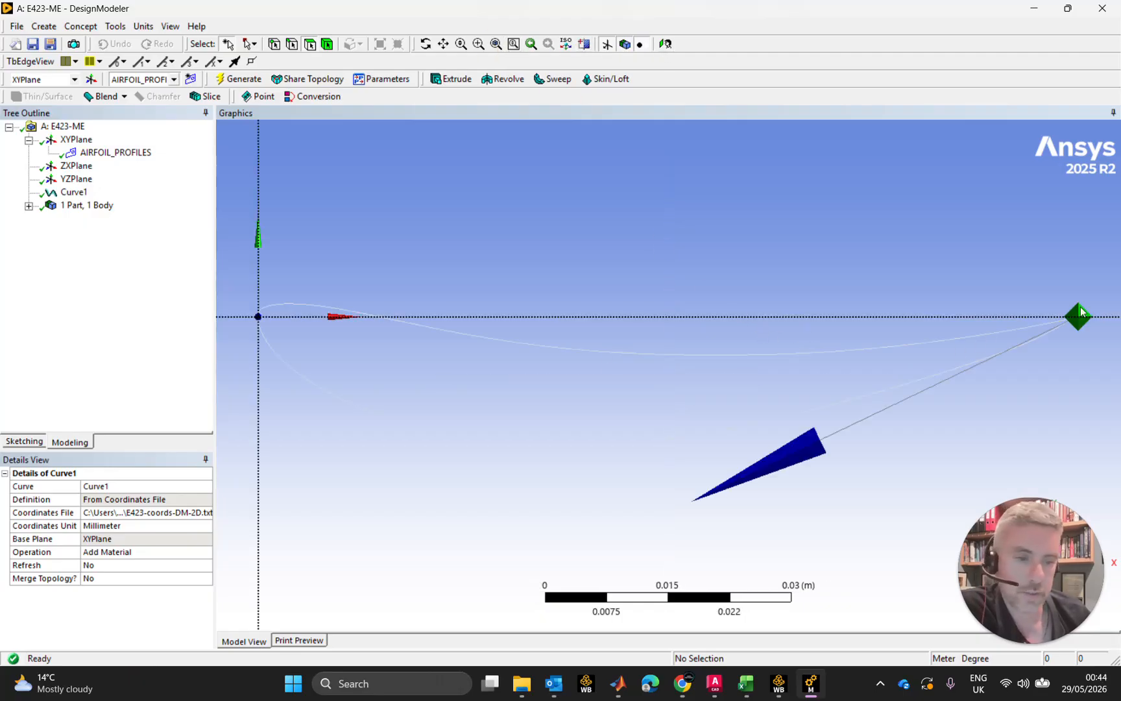
Step: Inspect the trailing edge of the generated airfoil curve up close, where the upper and lower surfaces meet
scroll(1047, 327, up, 3)
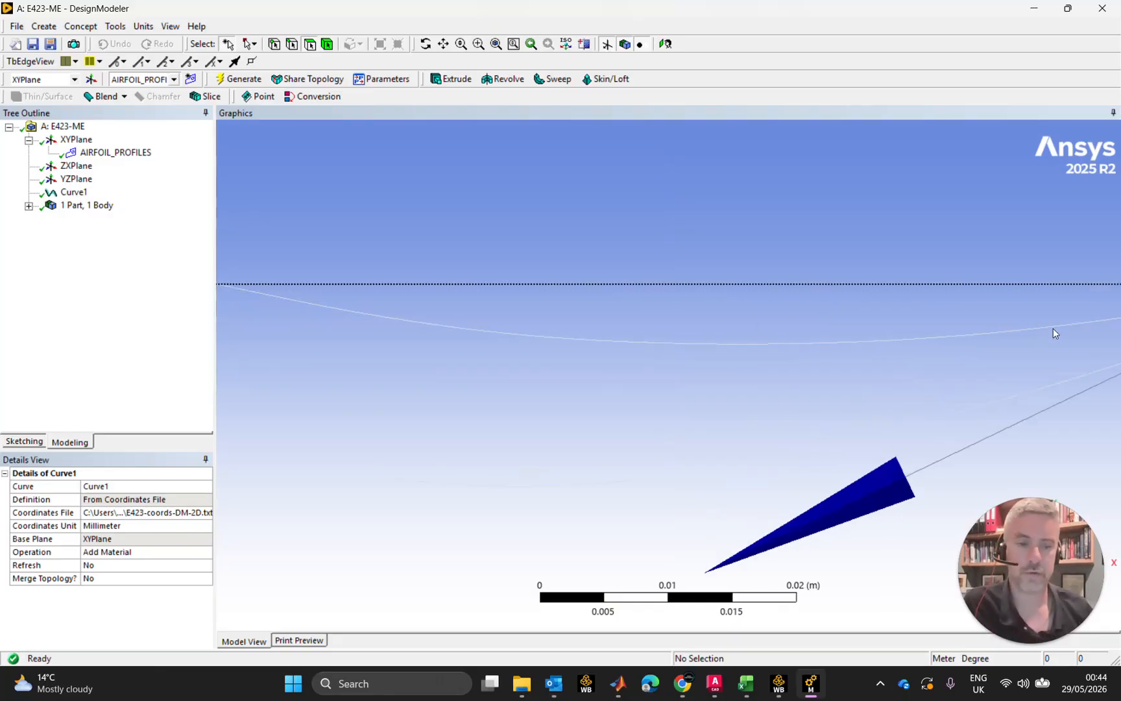
ctrl+middle_drag(1053, 329, 661, 291)
scroll(840, 254, up, 5)
mouse_move(955, 243)
middle_down()
mouse_move(622, 317)
mouse_move(626, 246)
mouse_move(491, 343)
mouse_move(928, 298)
middle_up()
ctrl+middle_drag(704, 340, 1032, 303)
ctrl+middle_drag(516, 341, 835, 326)
middle_drag(335, 334, 628, 276)
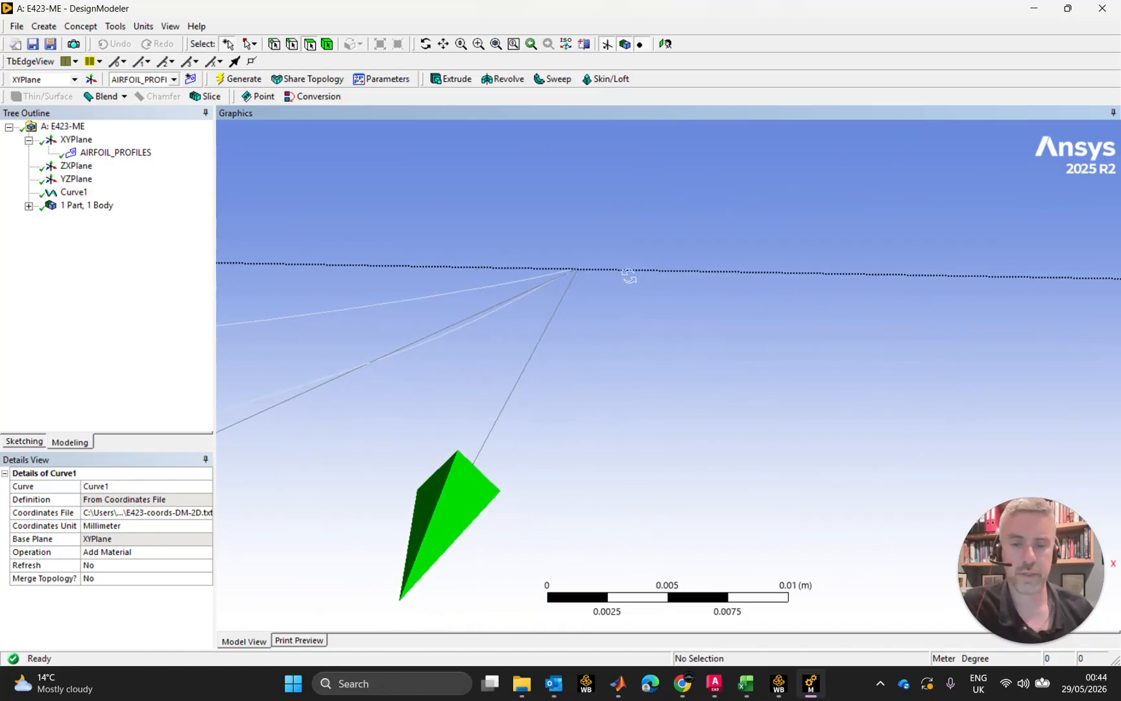
Step: Close the trailing-edge gap with a line from points joining the airfoil curve's two open ends, and generate it
scroll(536, 255, down, 3)
scroll(586, 302, up, 8)
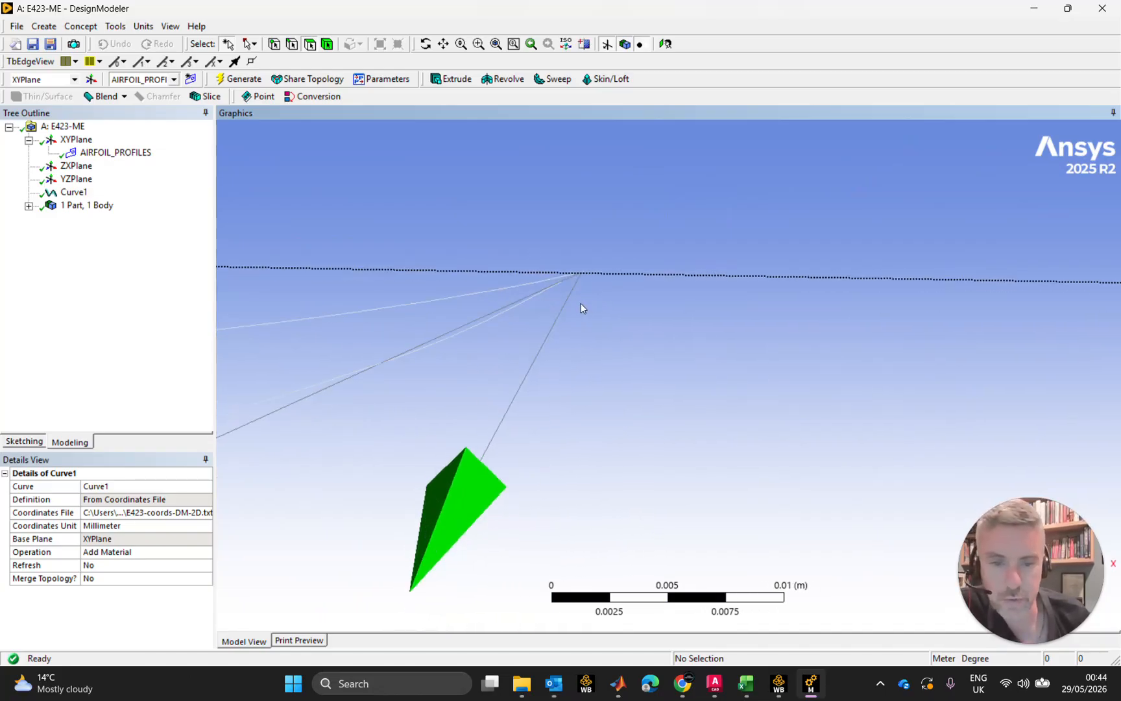
ctrl+middle_drag(474, 222, 588, 353)
scroll(571, 319, up, 12)
ctrl+middle_drag(545, 290, 619, 365)
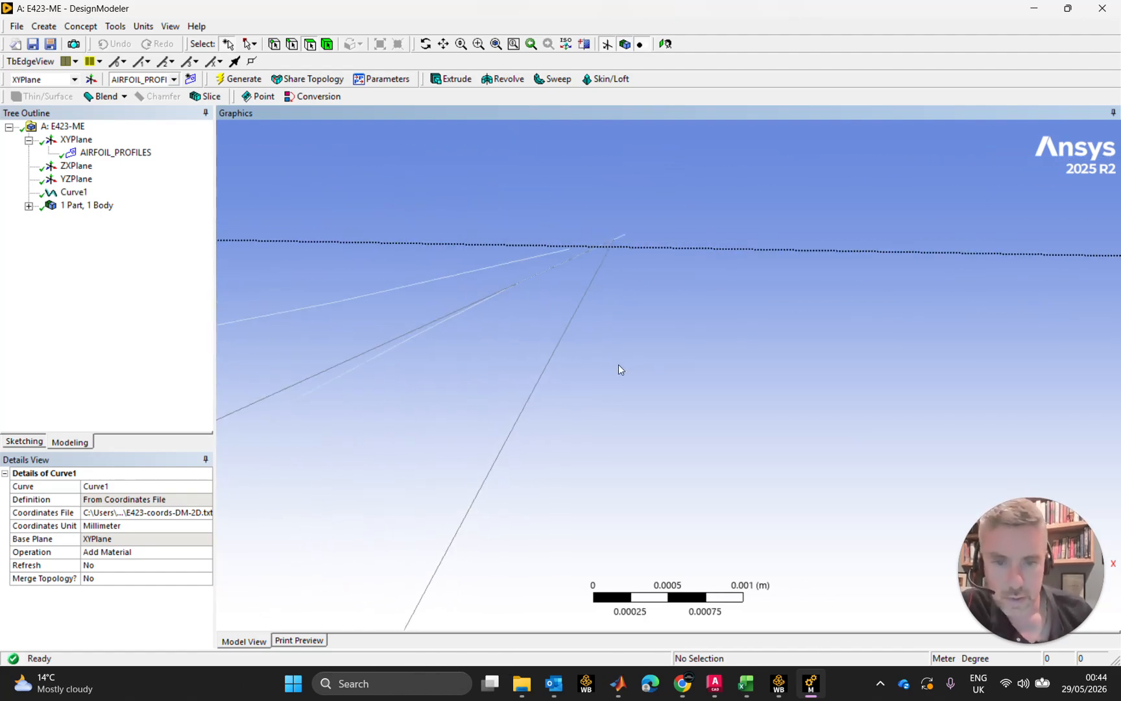
scroll(569, 244, up, 5)
ctrl+middle_drag(571, 238, 649, 393)
scroll(598, 294, up, 8)
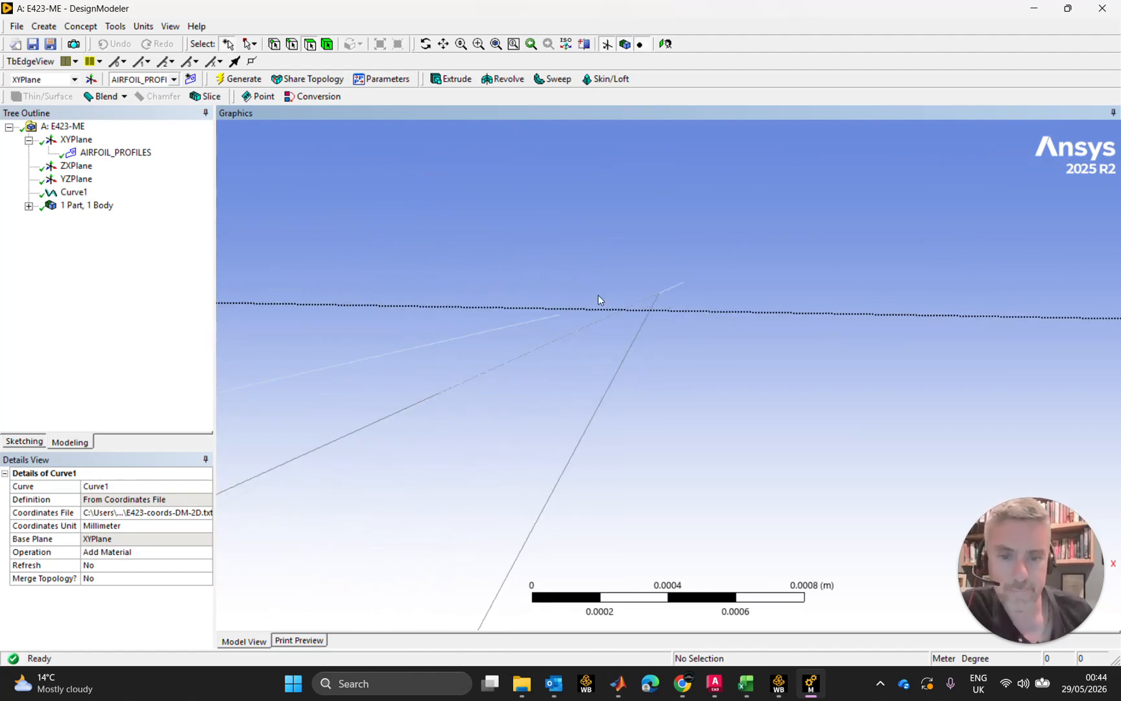
scroll(600, 290, up, 3)
ctrl+middle_drag(490, 274, 634, 383)
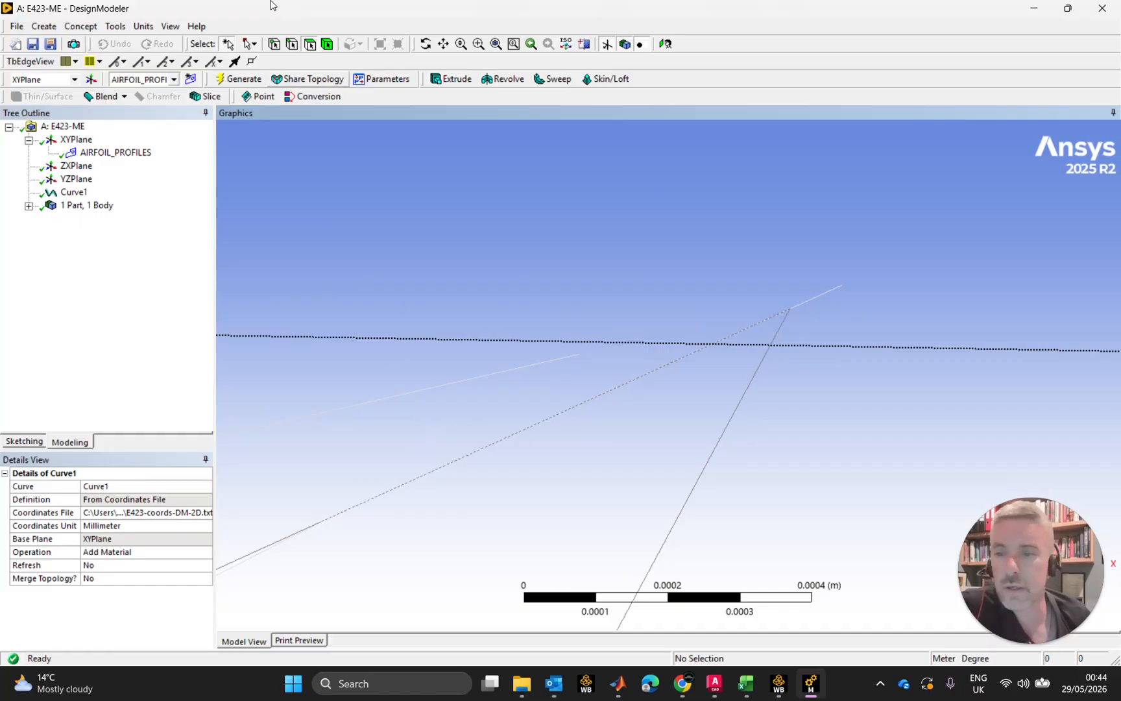
click(91, 27)
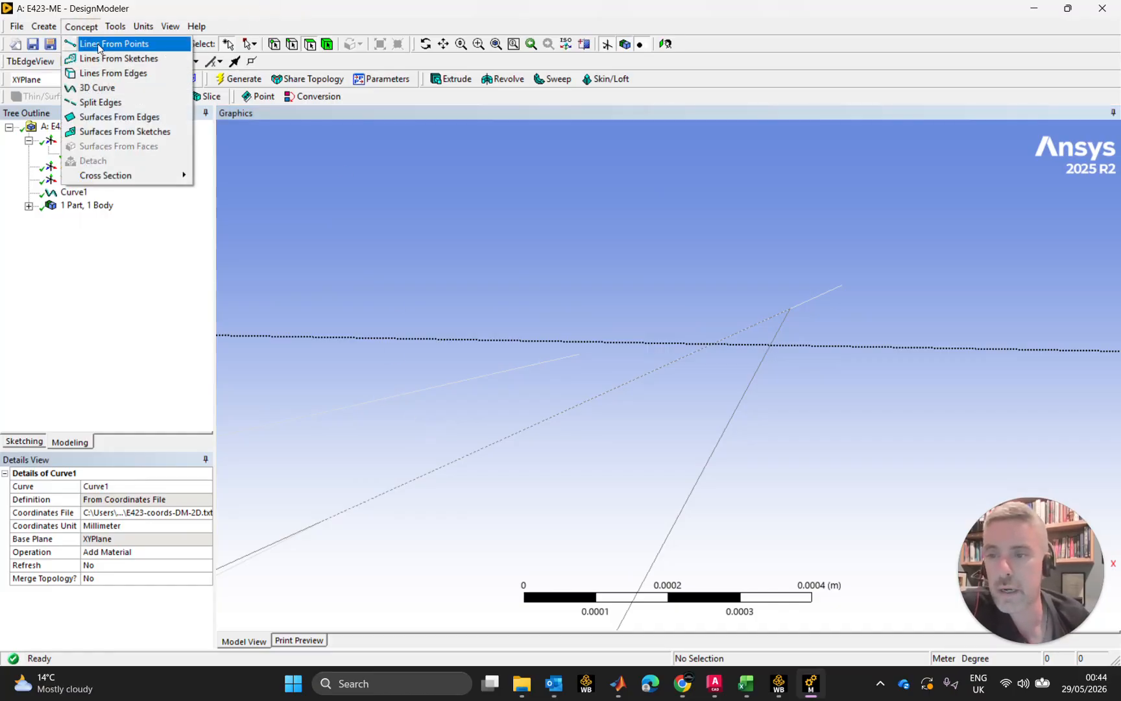
click(110, 43)
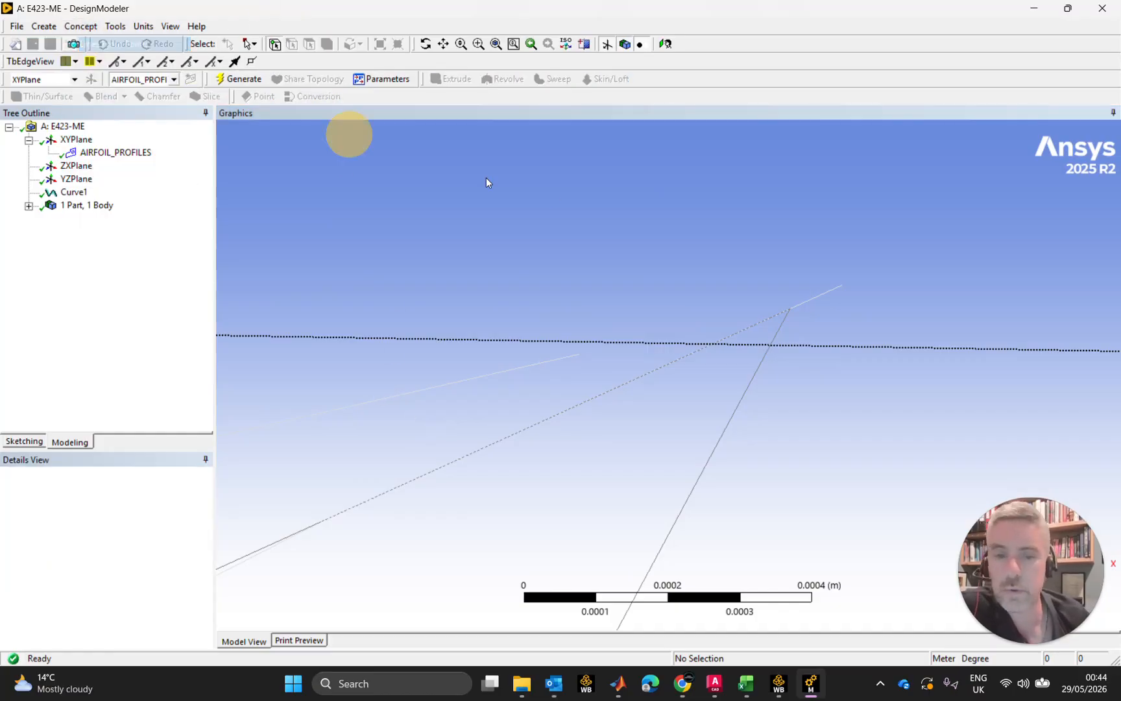
click(580, 356)
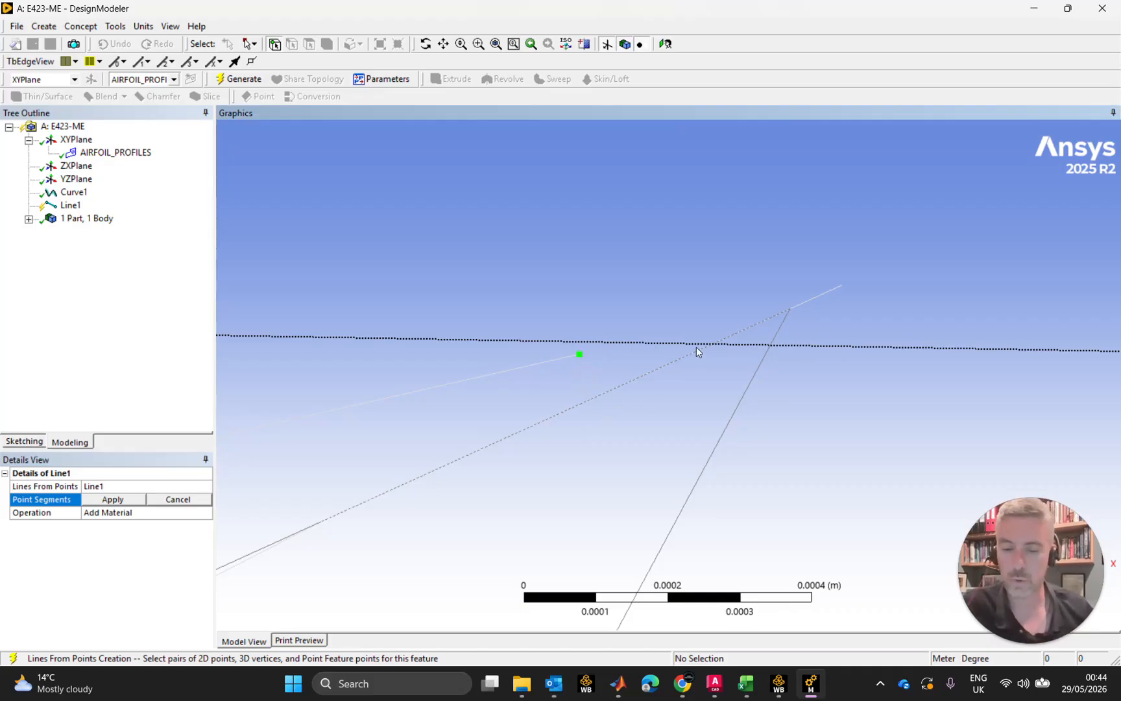
click(841, 286)
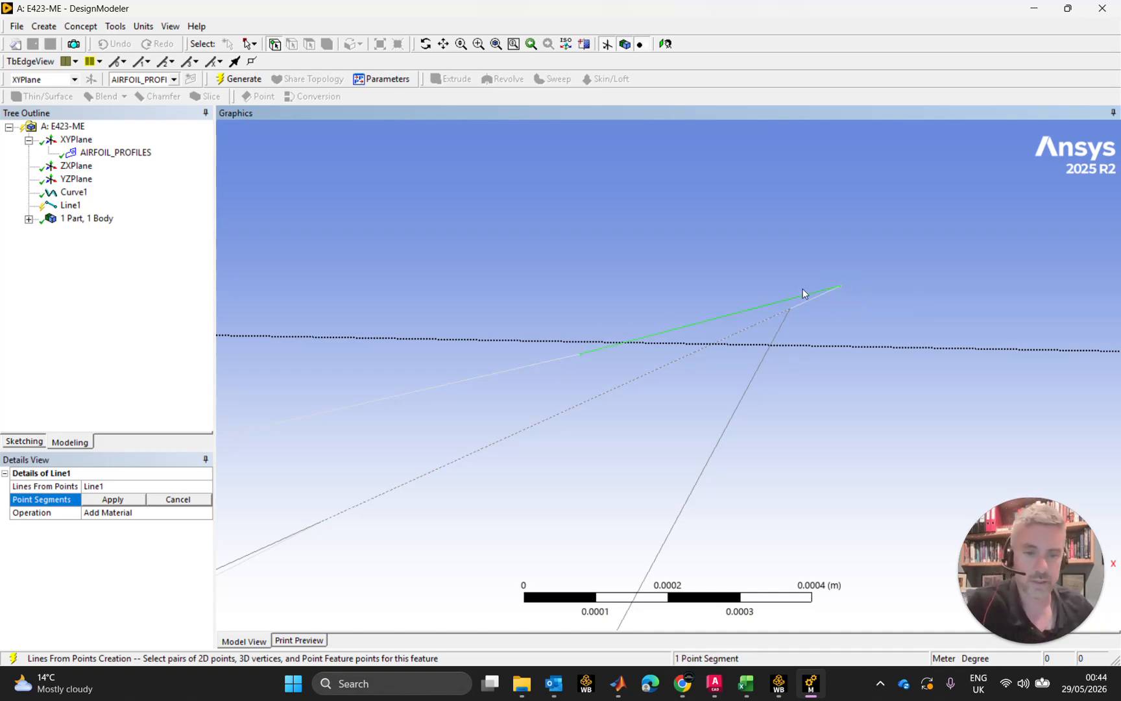
click(235, 80)
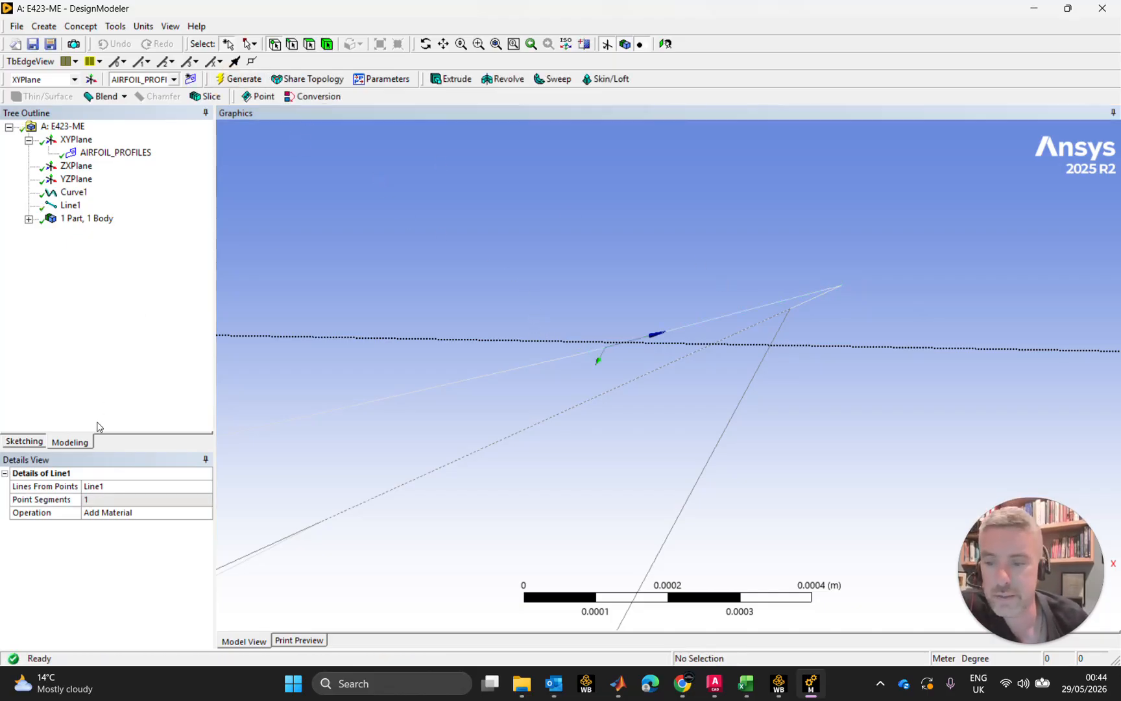
Step: View the whole closed airfoil outline face-on to the XY plane
scroll(656, 356, up, 2)
scroll(656, 356, down, 10)
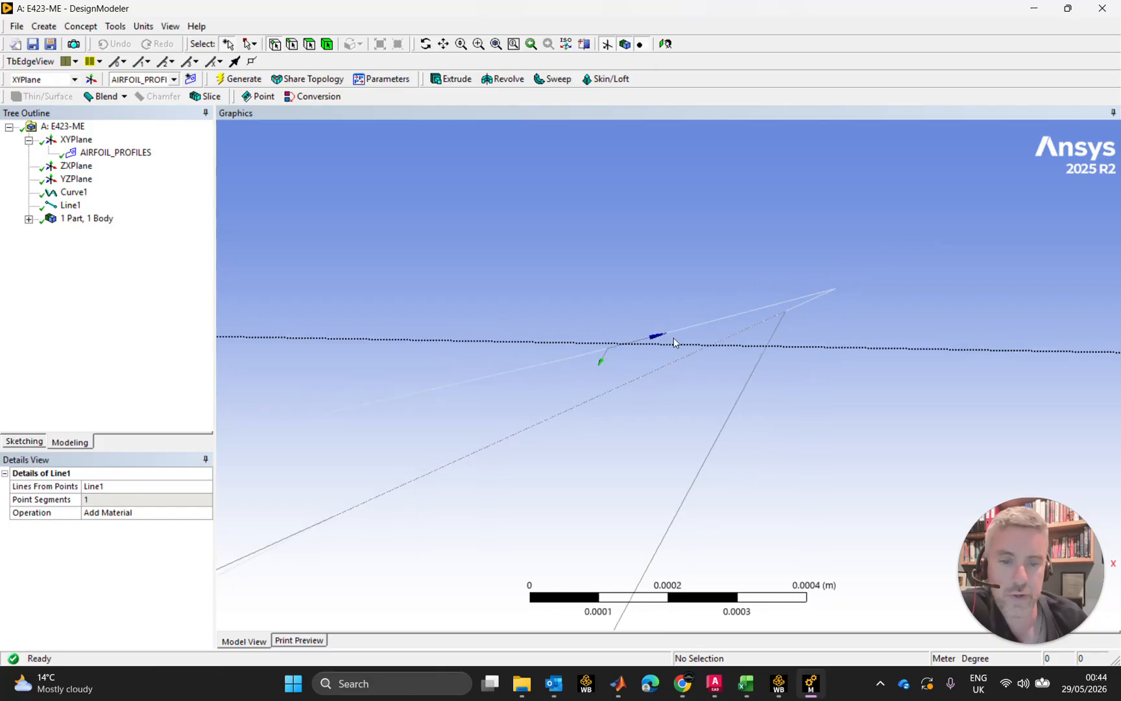
scroll(708, 333, down, 10)
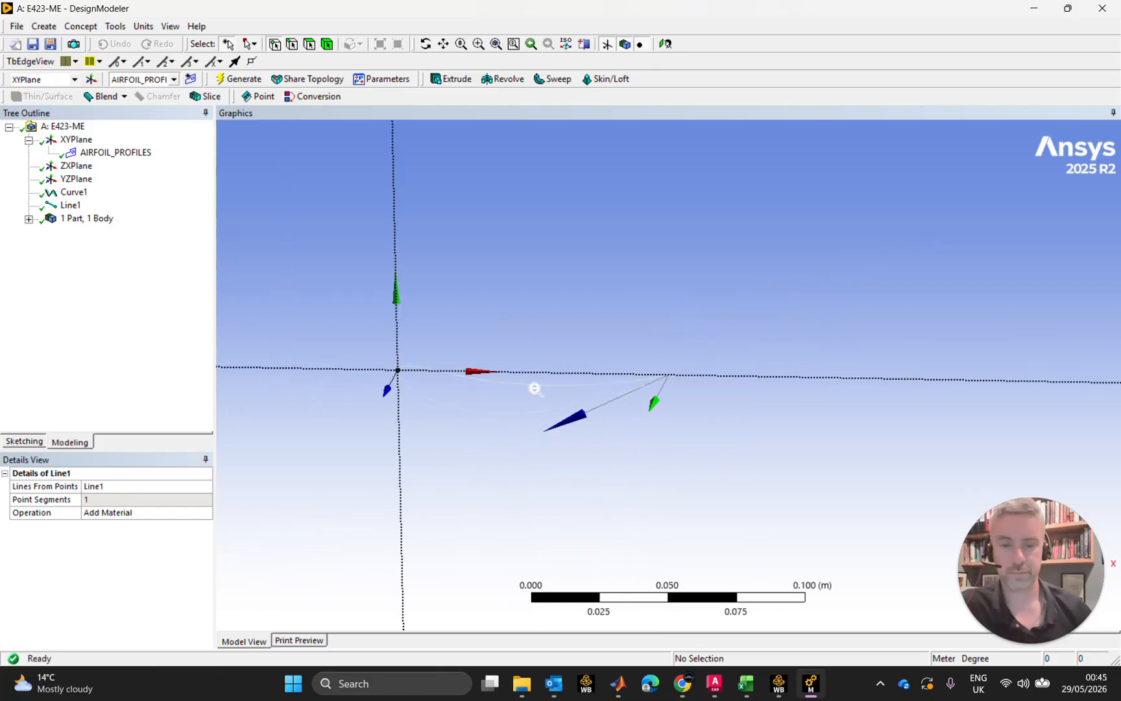
shift+middle_drag(528, 390, 608, 263)
ctrl+middle_drag(493, 378, 713, 161)
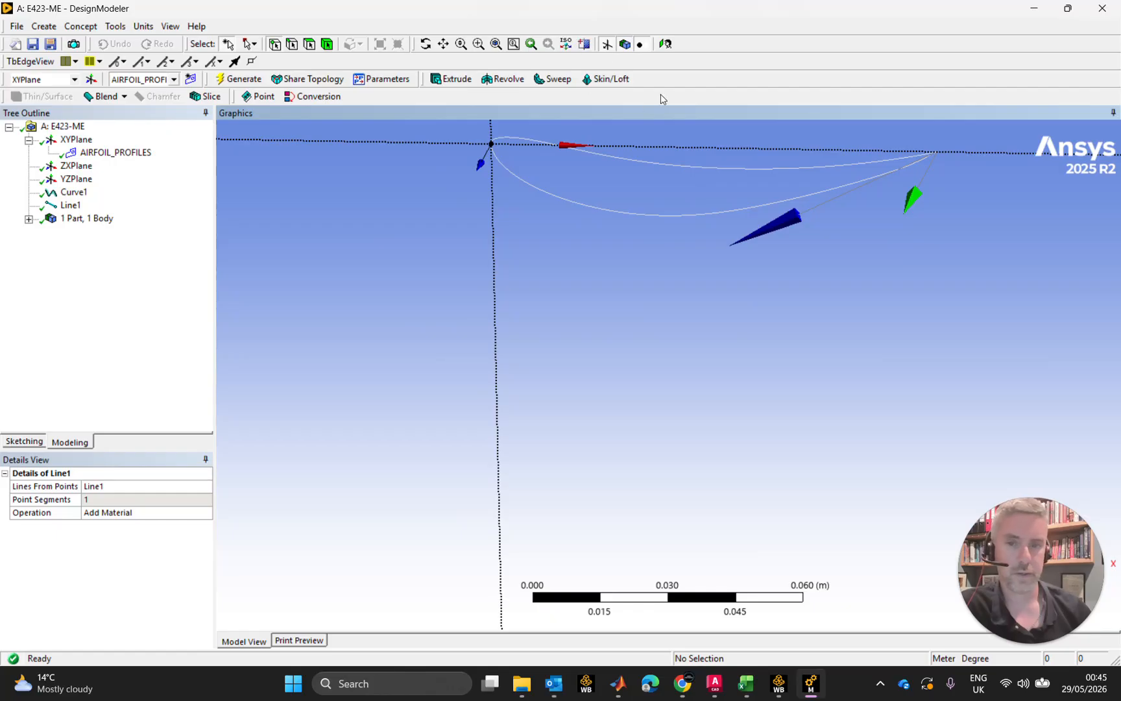
click(665, 44)
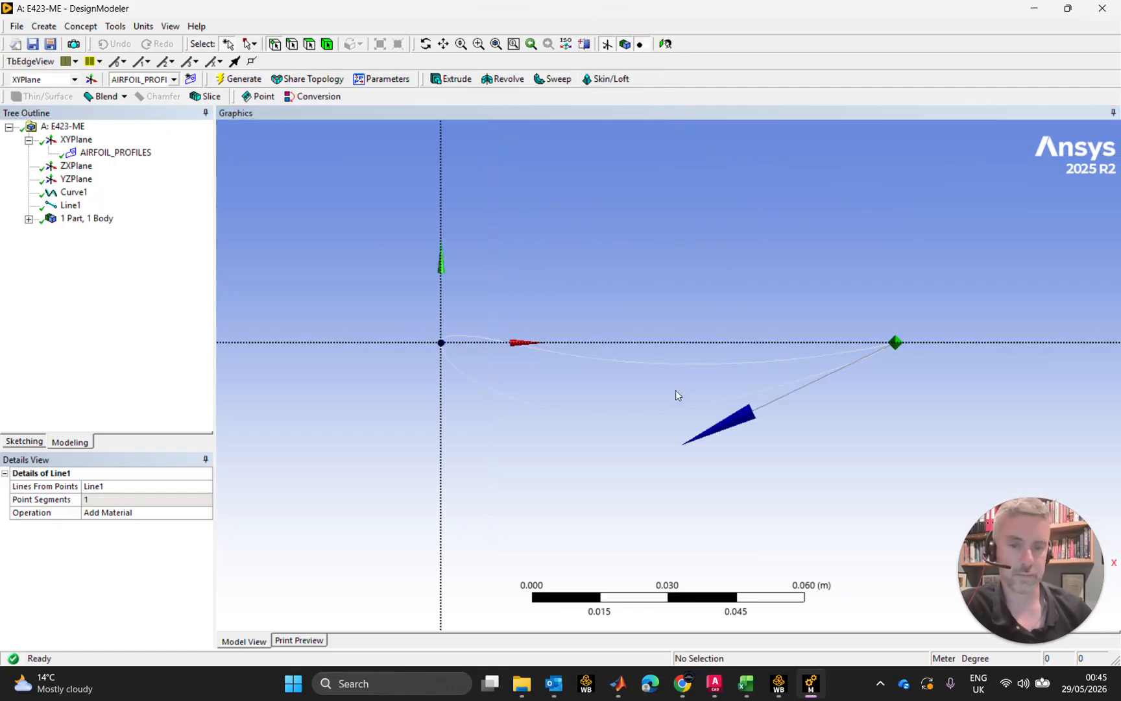
ctrl+middle_drag(669, 404, 651, 258)
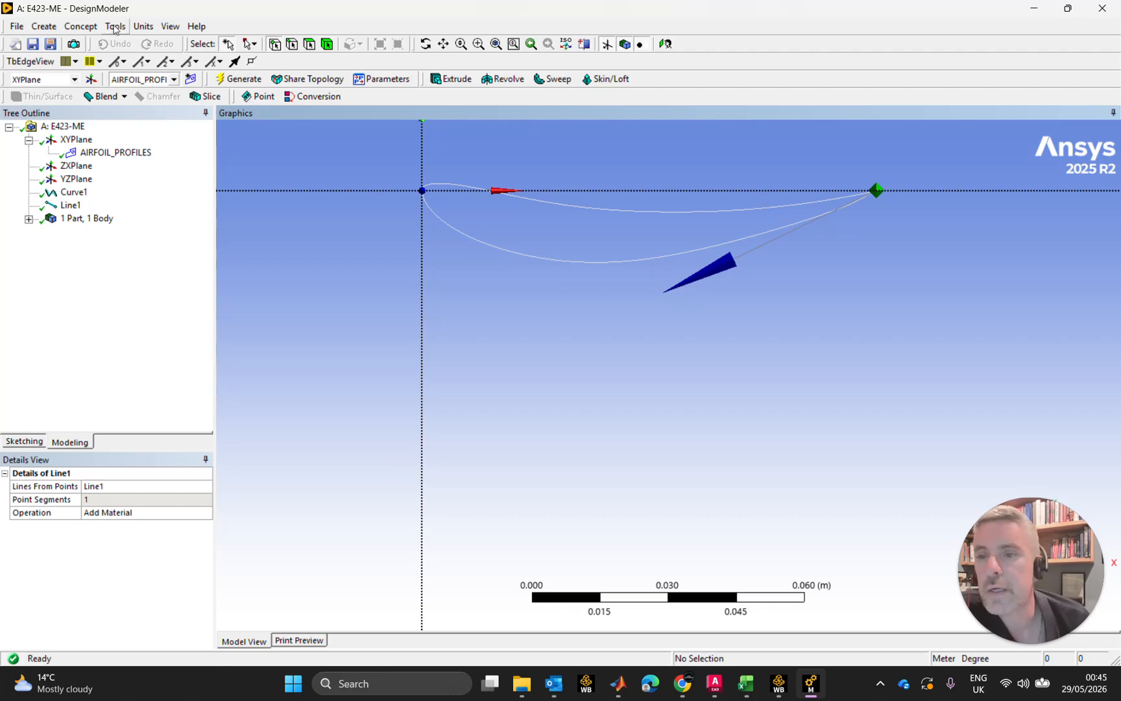
Step: Generate a surface from edges using the airfoil curve and the short trailing-edge closing line, with zero thickness
click(87, 27)
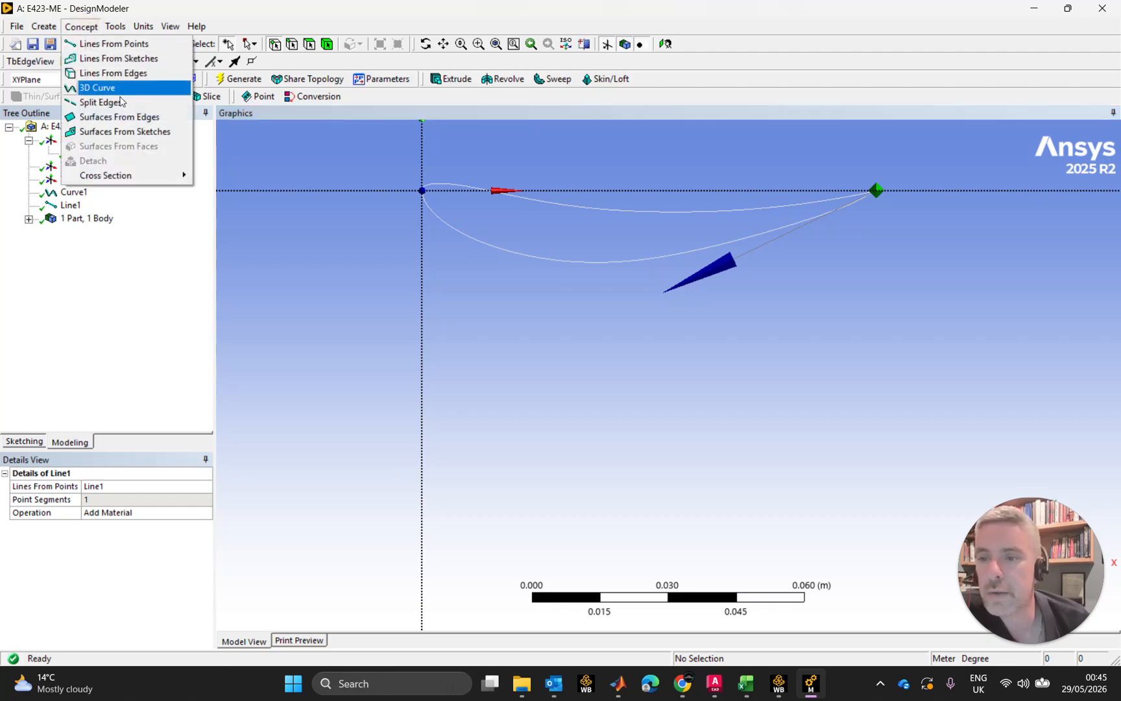
click(130, 118)
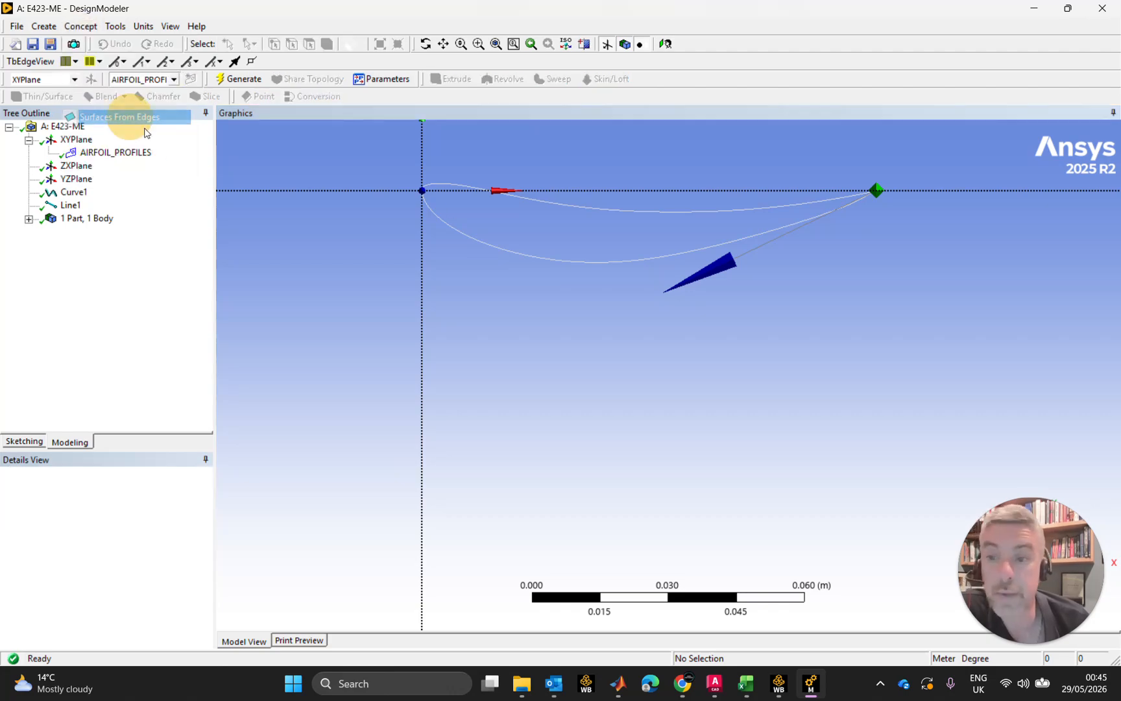
click(609, 211)
scroll(912, 184, up, 3)
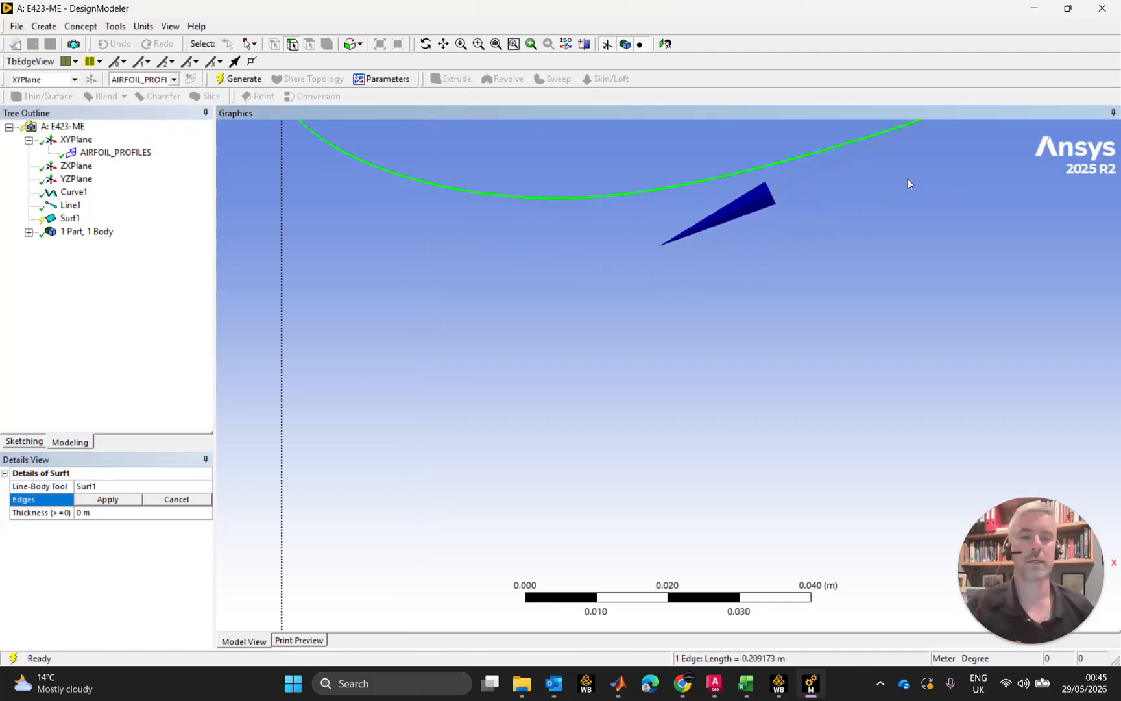
ctrl+middle_drag(910, 185, 708, 347)
scroll(788, 243, up, 4)
scroll(788, 245, up, 2)
ctrl+middle_drag(848, 220, 776, 273)
scroll(801, 201, up, 4)
ctrl+middle_drag(825, 207, 633, 356)
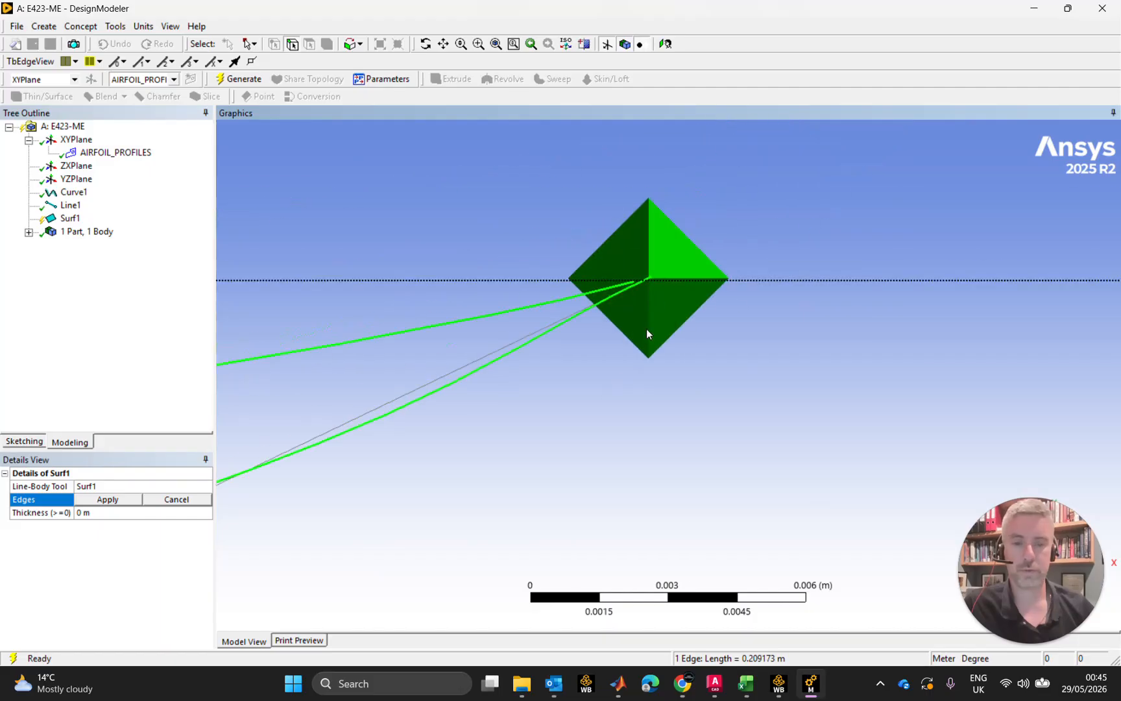
scroll(656, 275, up, 4)
ctrl+middle_drag(663, 237, 567, 352)
scroll(554, 321, up, 2)
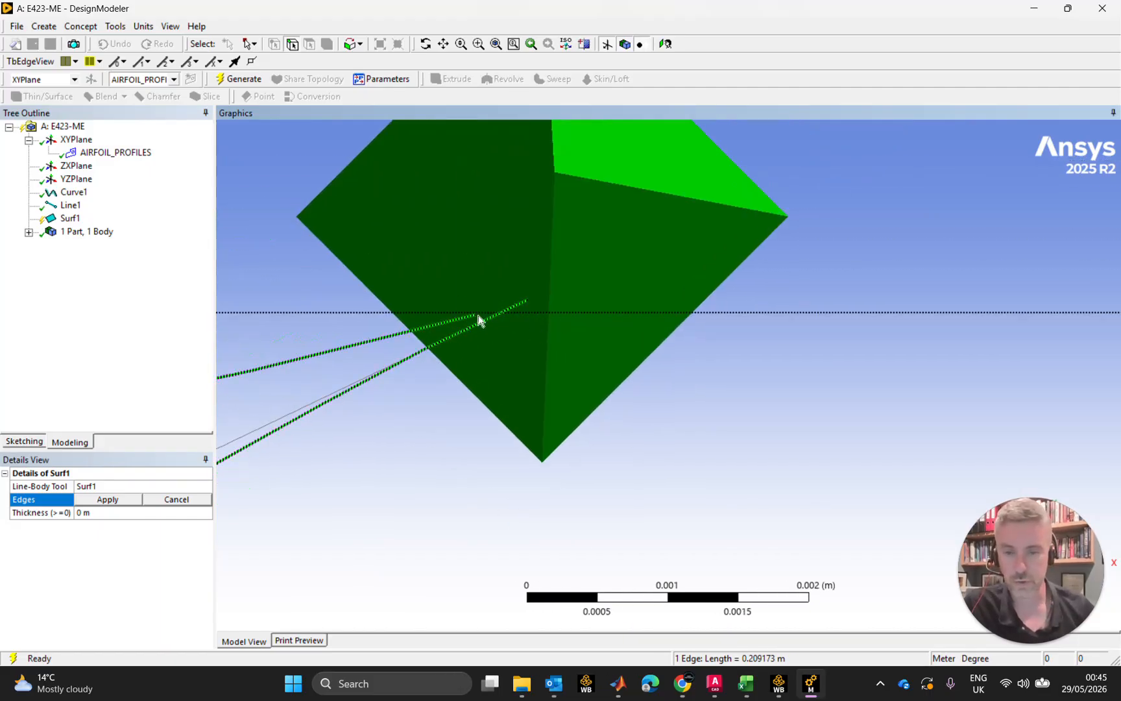
scroll(495, 313, up, 5)
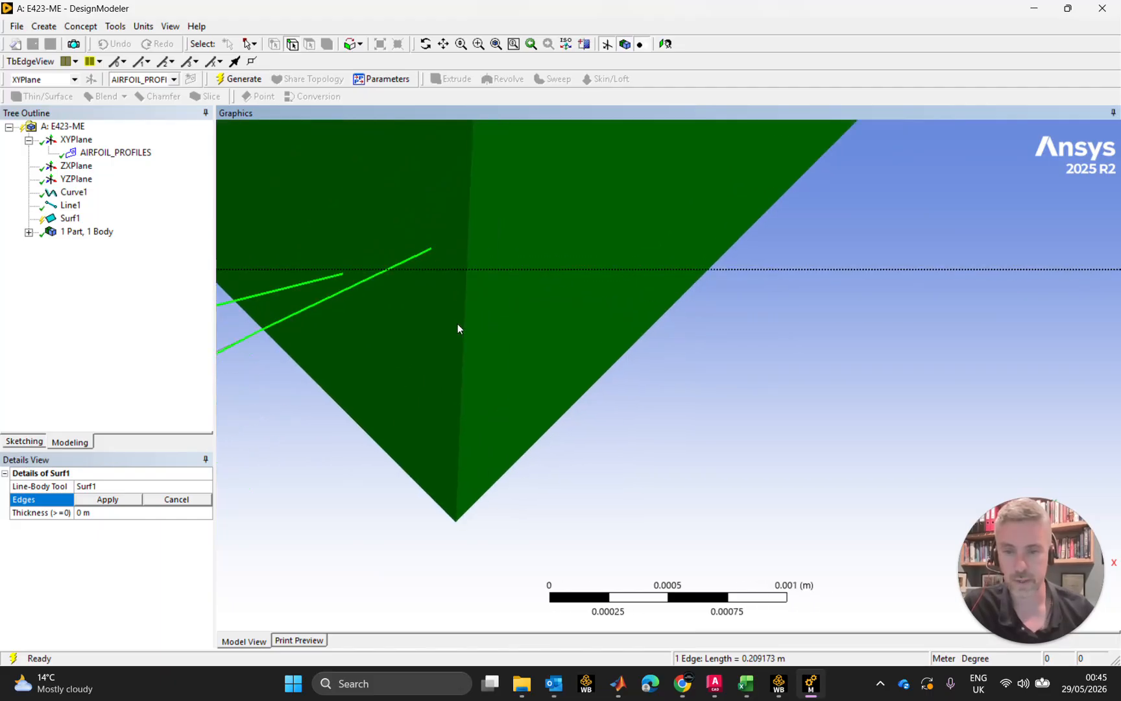
ctrl+middle_drag(518, 322, 680, 371)
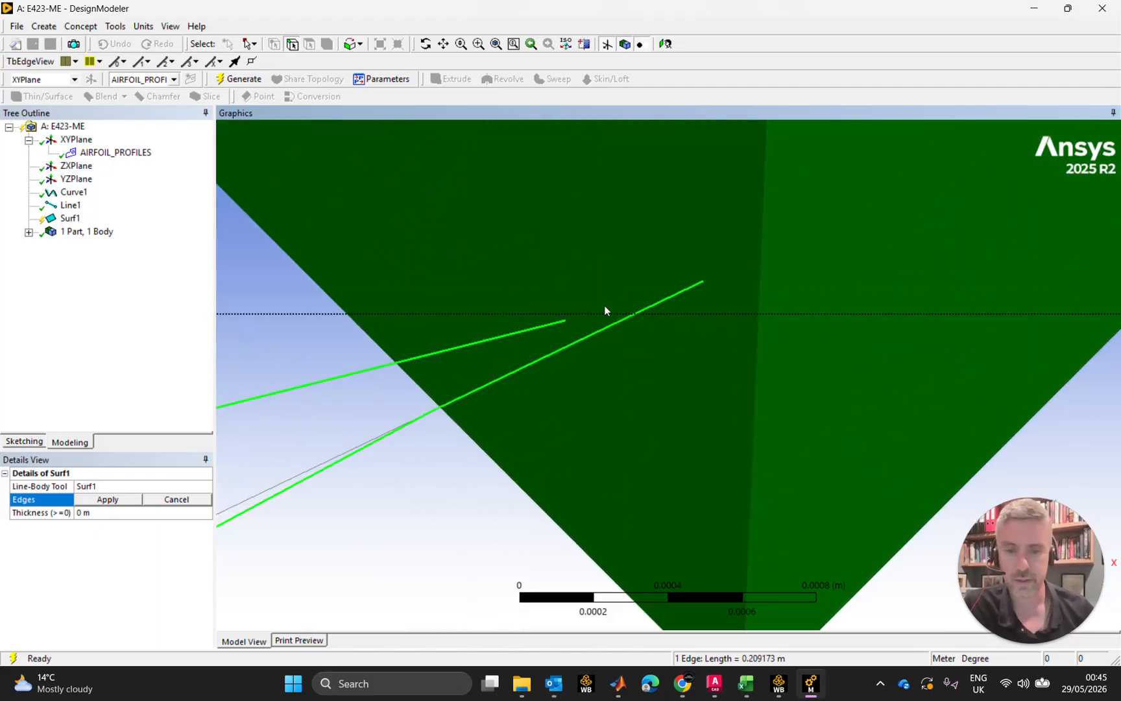
ctrl+click(612, 313)
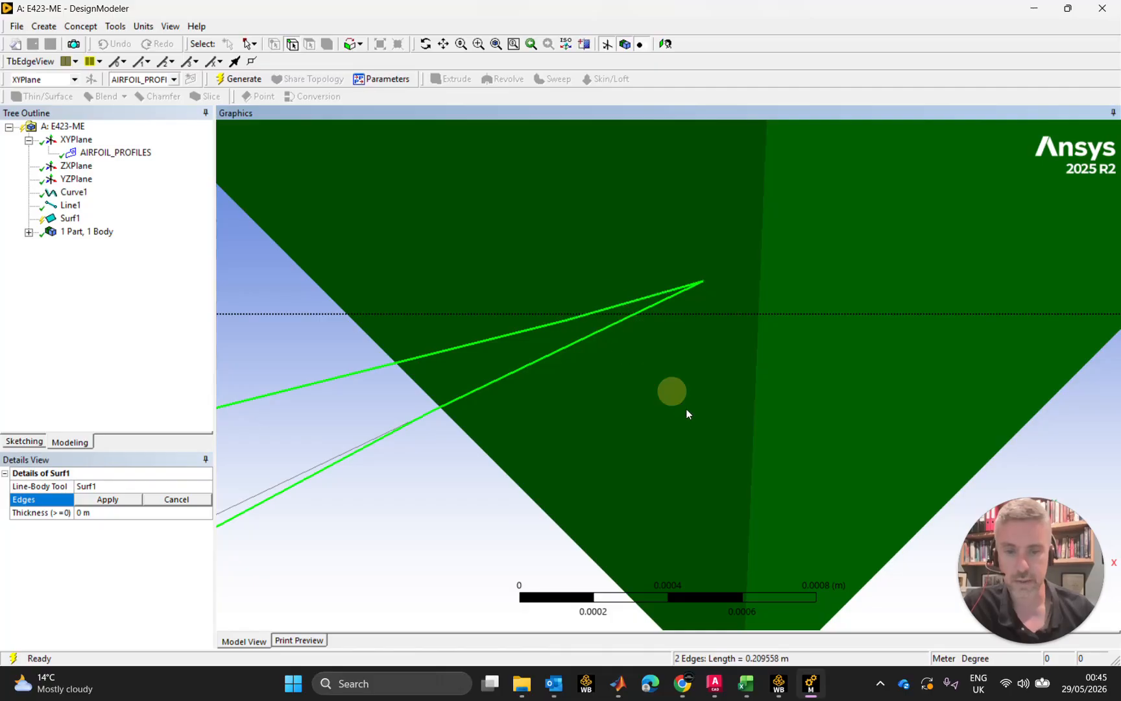
scroll(721, 375, down, 10)
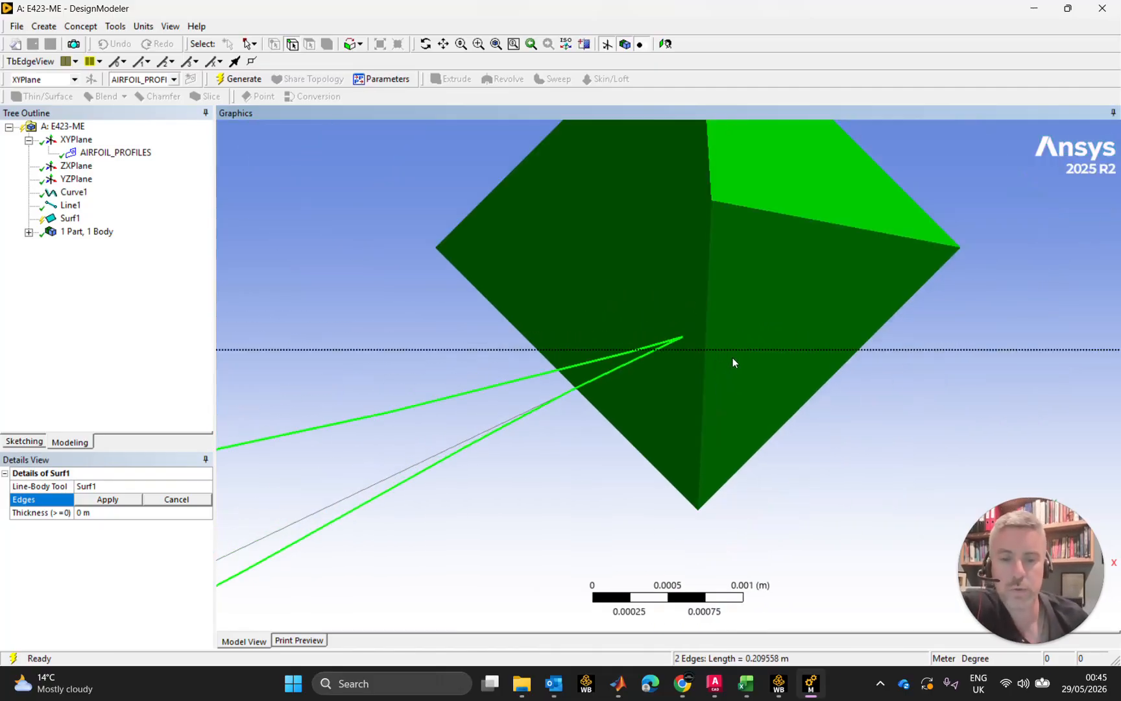
scroll(698, 345, down, 4)
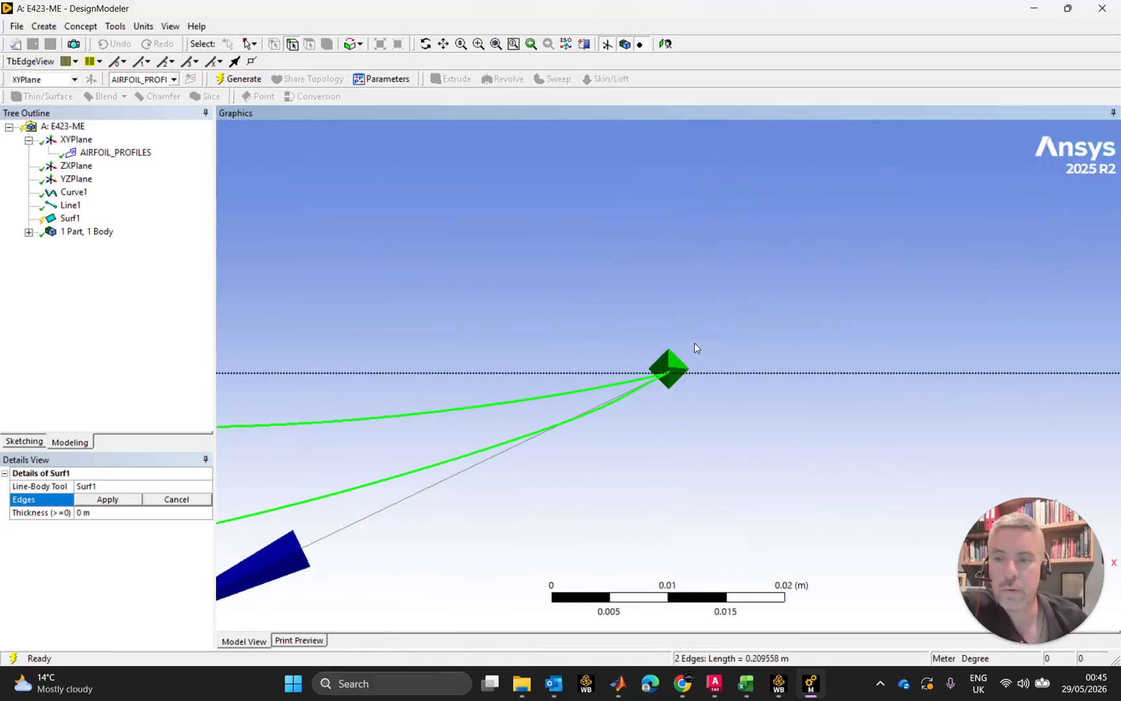
click(245, 79)
scroll(561, 375, down, 2)
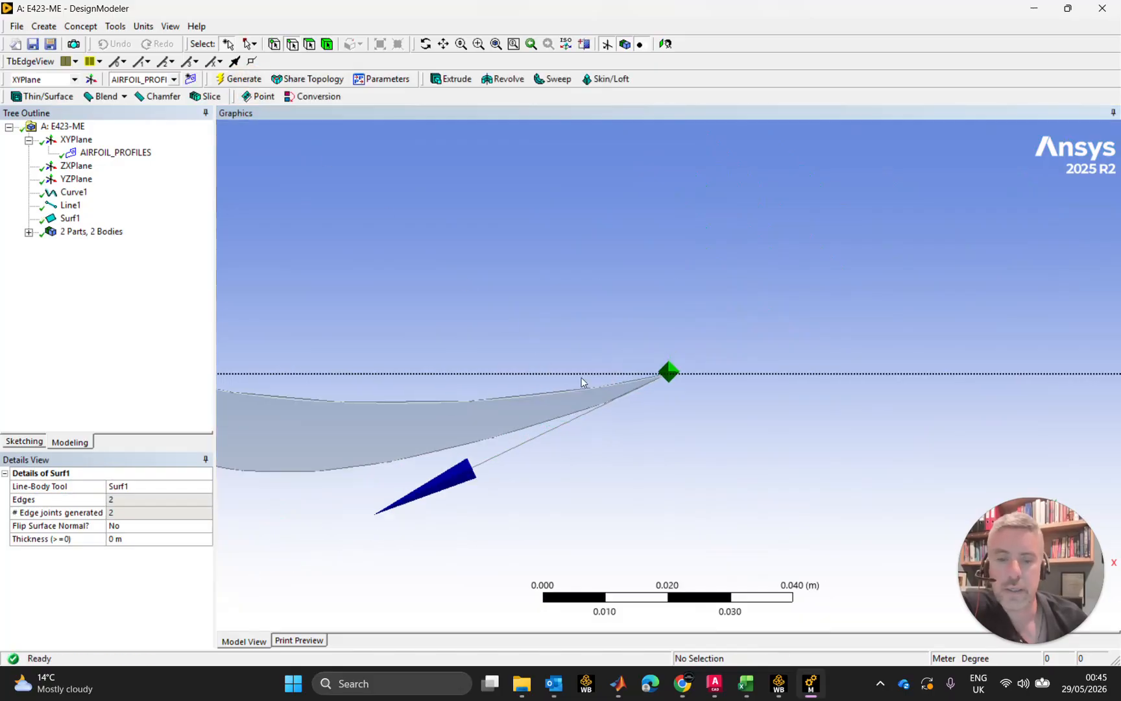
click(514, 44)
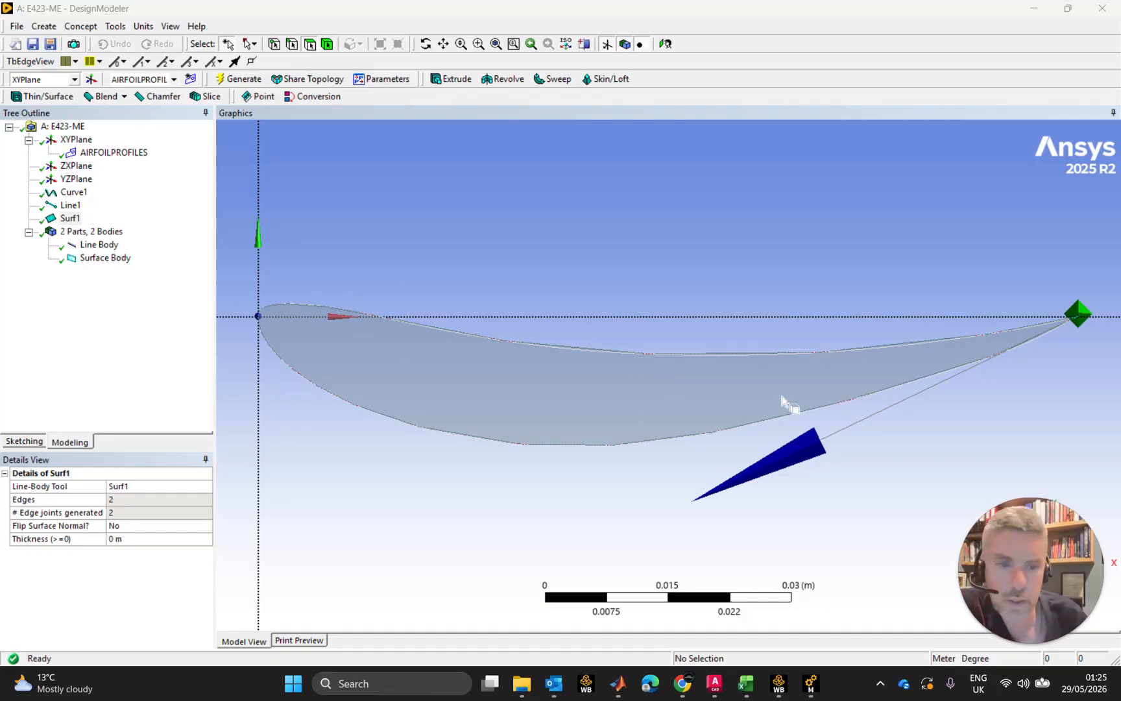
Step: Sketch an ellipse around the airfoil in the AIRFOILPROFILES sketch, with major radius about 0.058 m and minor radius about 0.012 m
click(109, 151)
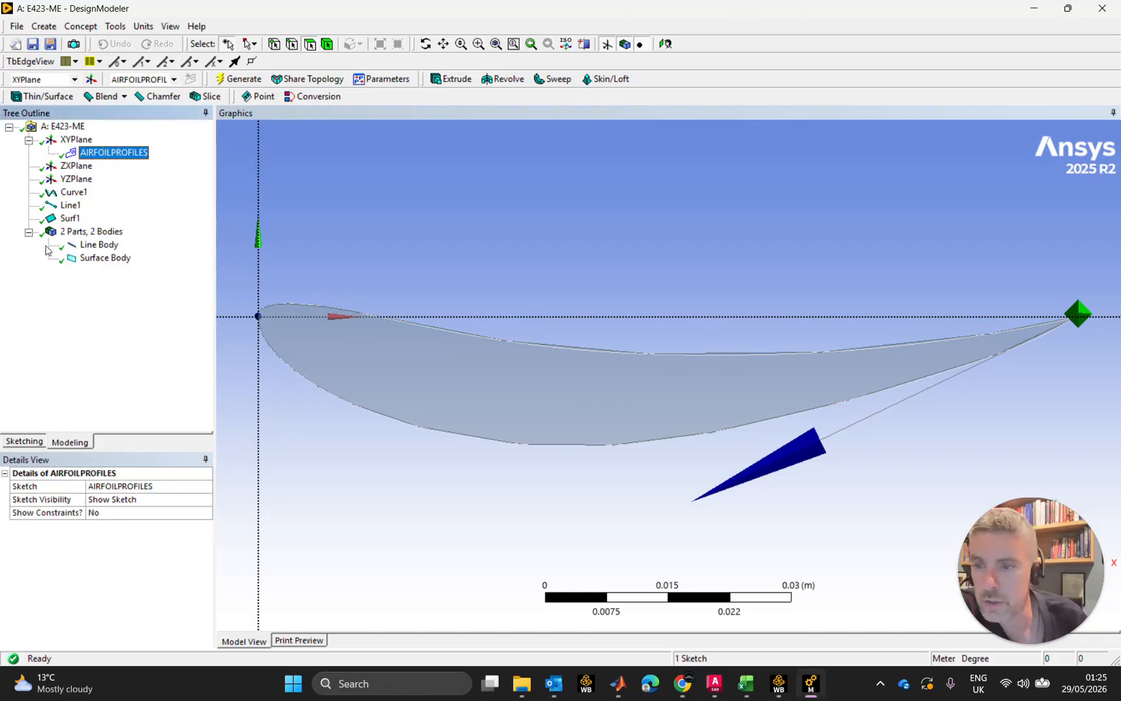
click(27, 444)
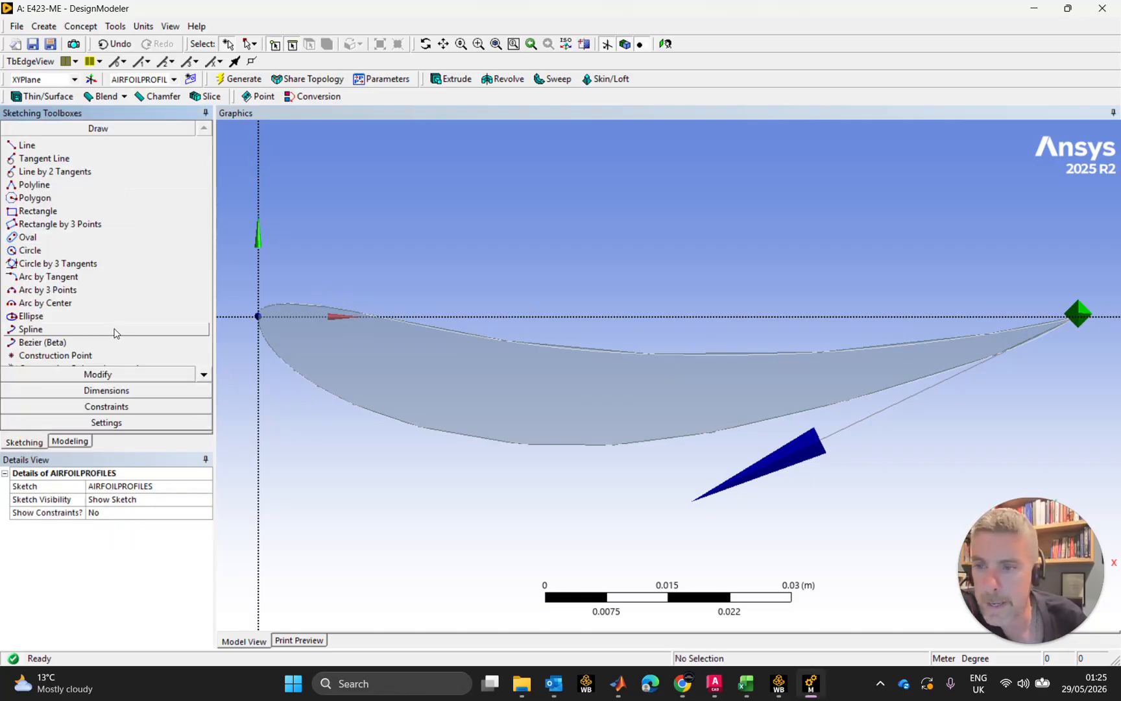
click(100, 318)
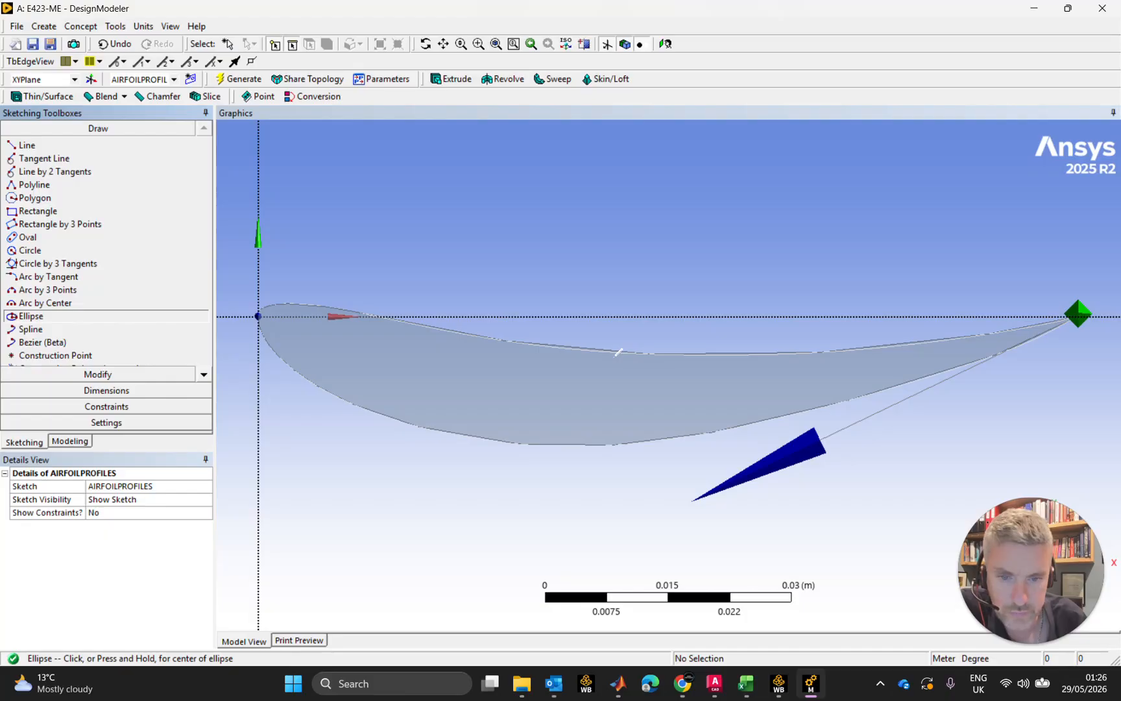
click(614, 356)
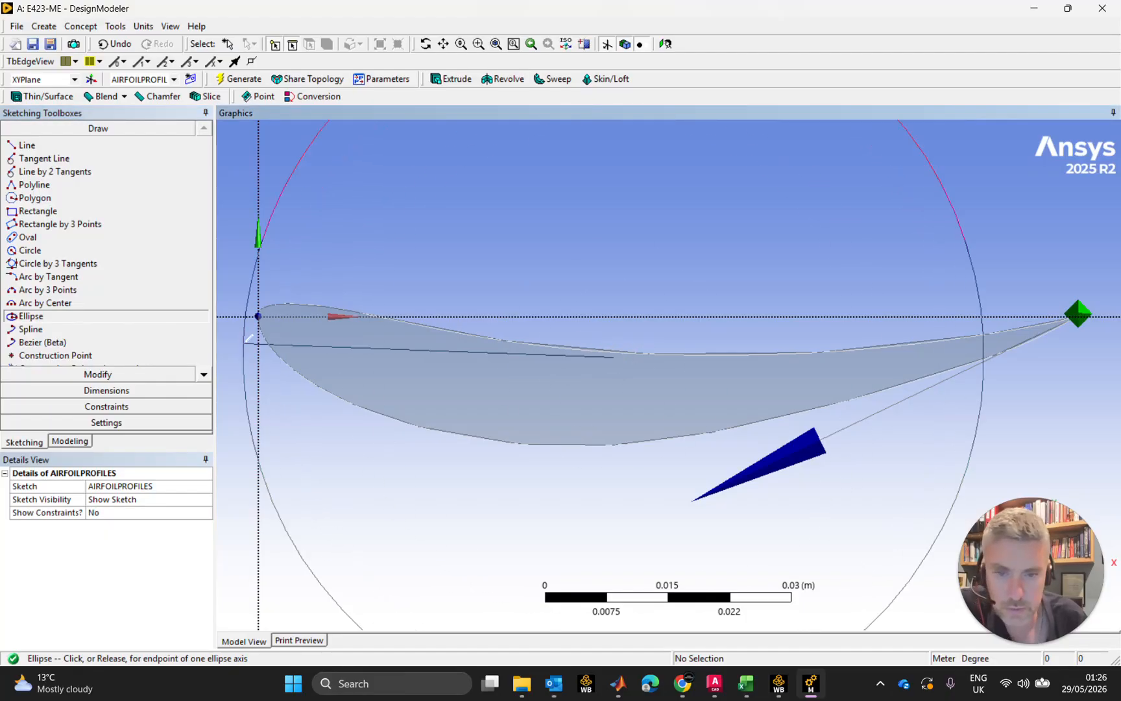
scroll(259, 344, down, 2)
scroll(259, 344, down, 2)
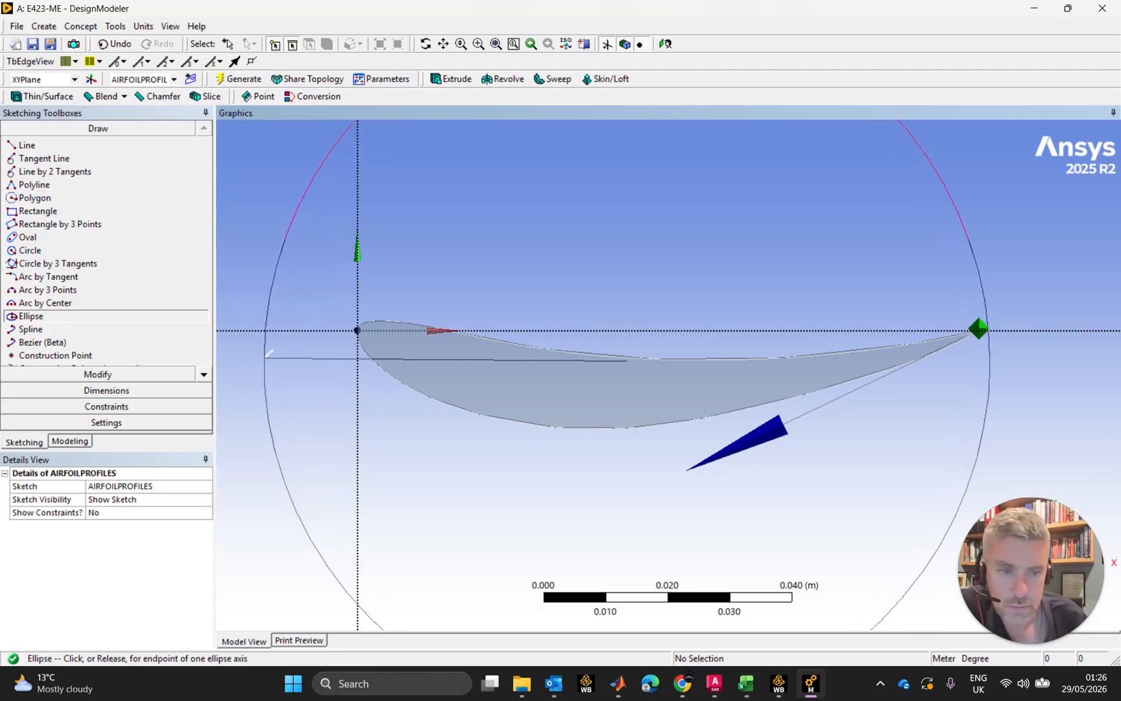
click(267, 355)
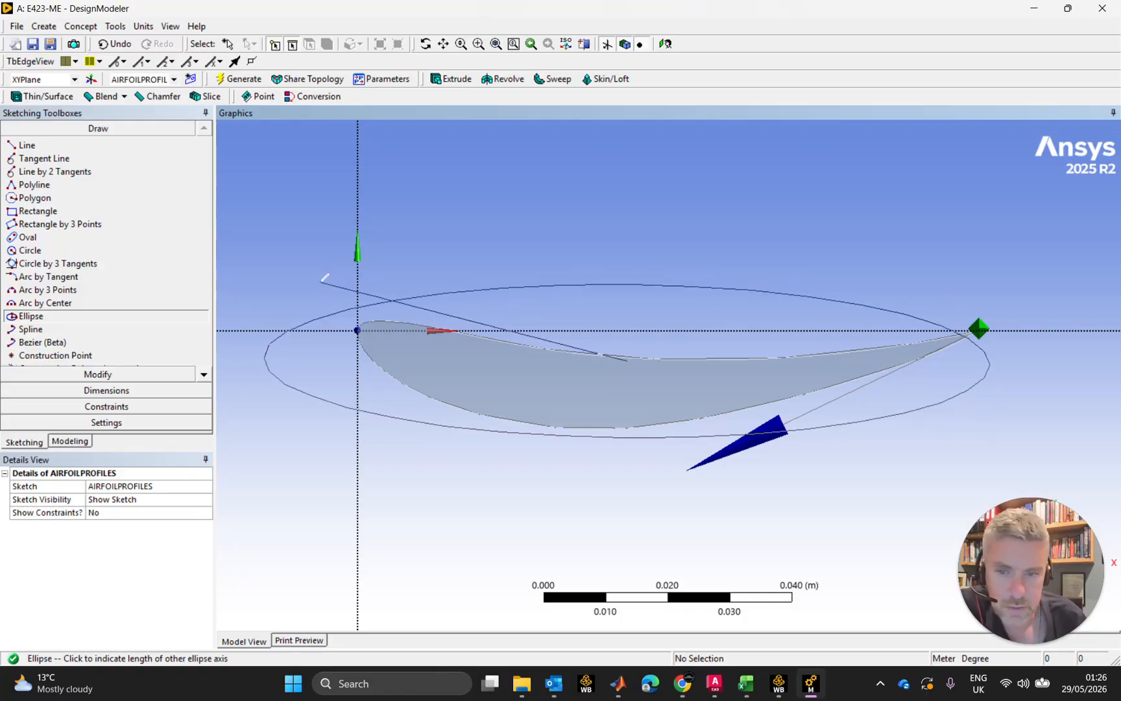
click(325, 280)
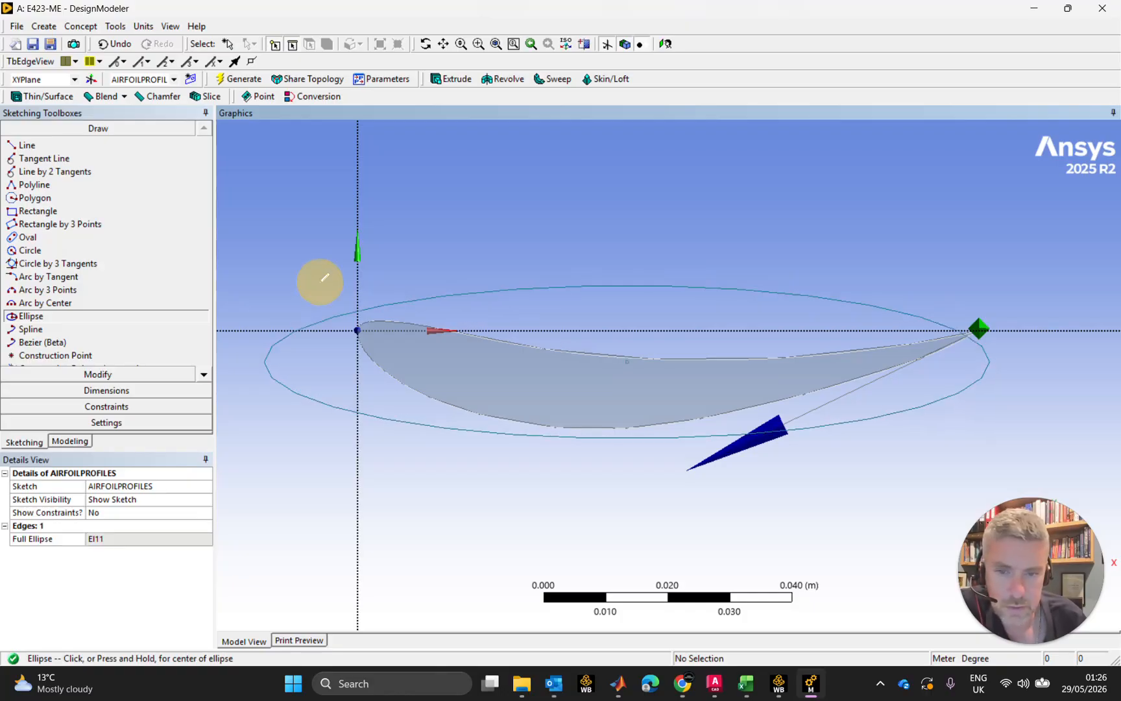
key(Escape)
Step: Move the ellipse around the airfoil toward the trailing edge, centring it at about X 0.046 m and Y -0.0045 m
click(569, 287)
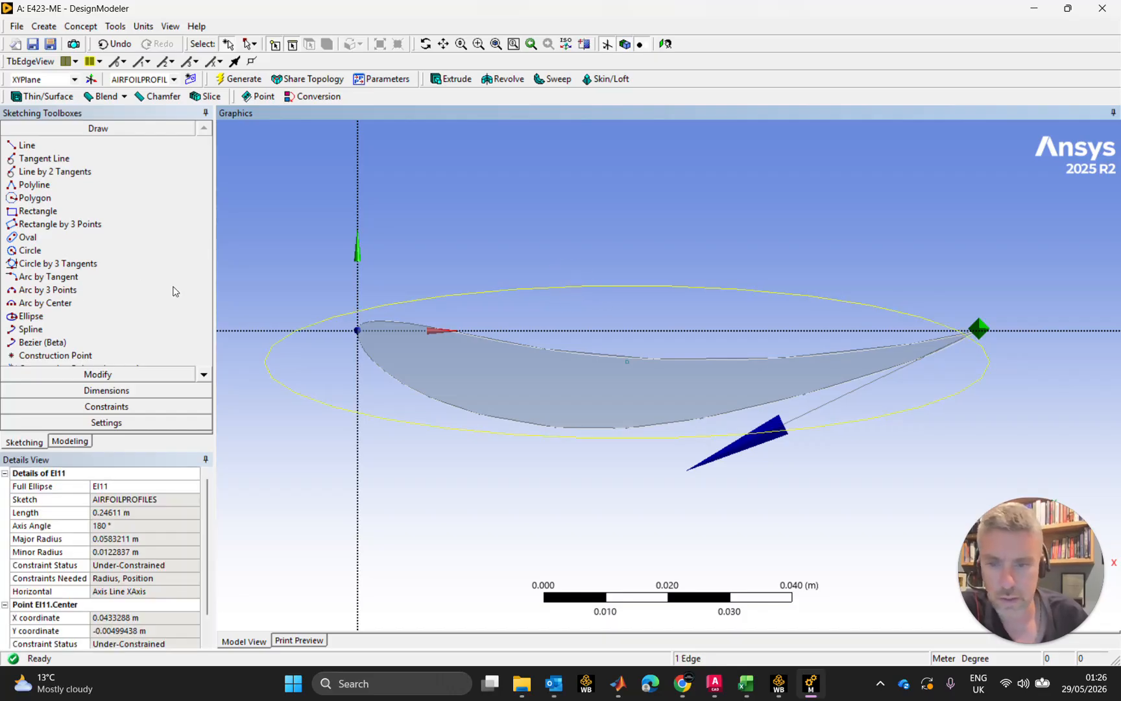
click(90, 375)
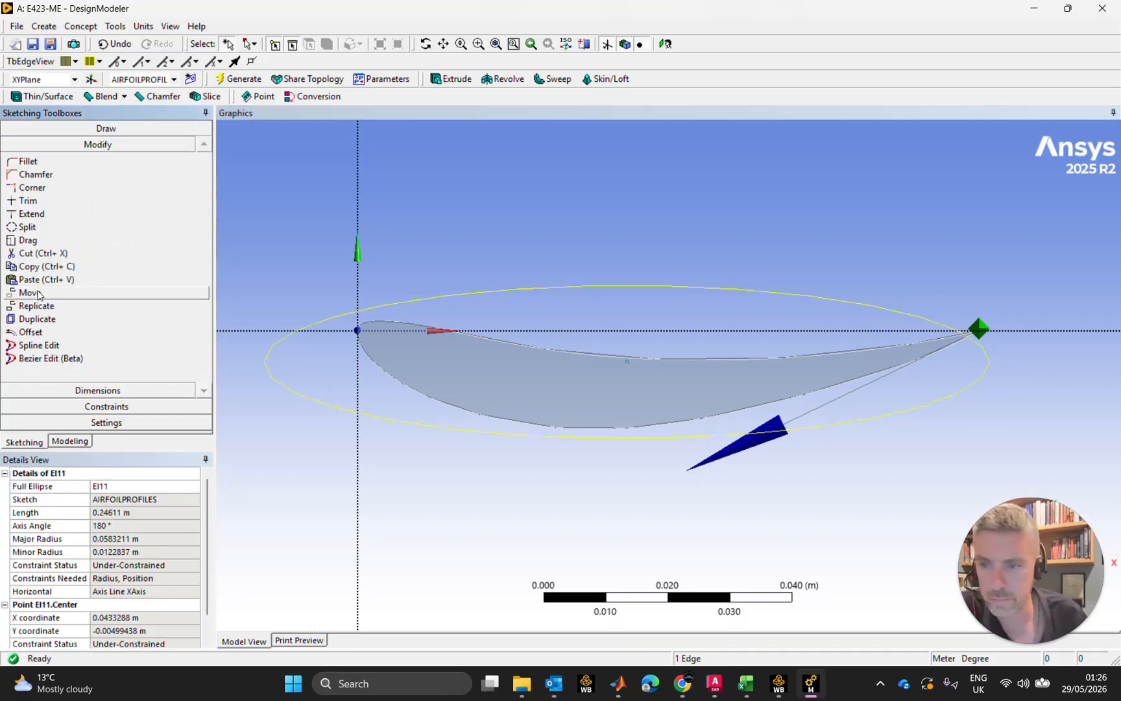
click(77, 292)
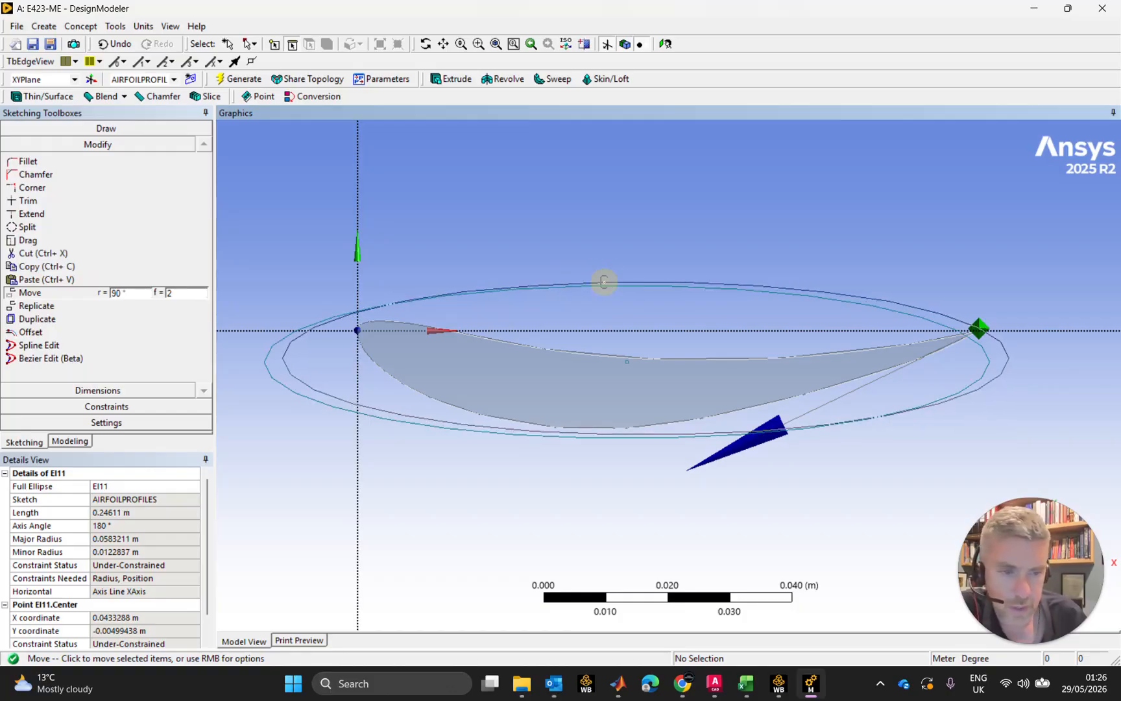
click(603, 281)
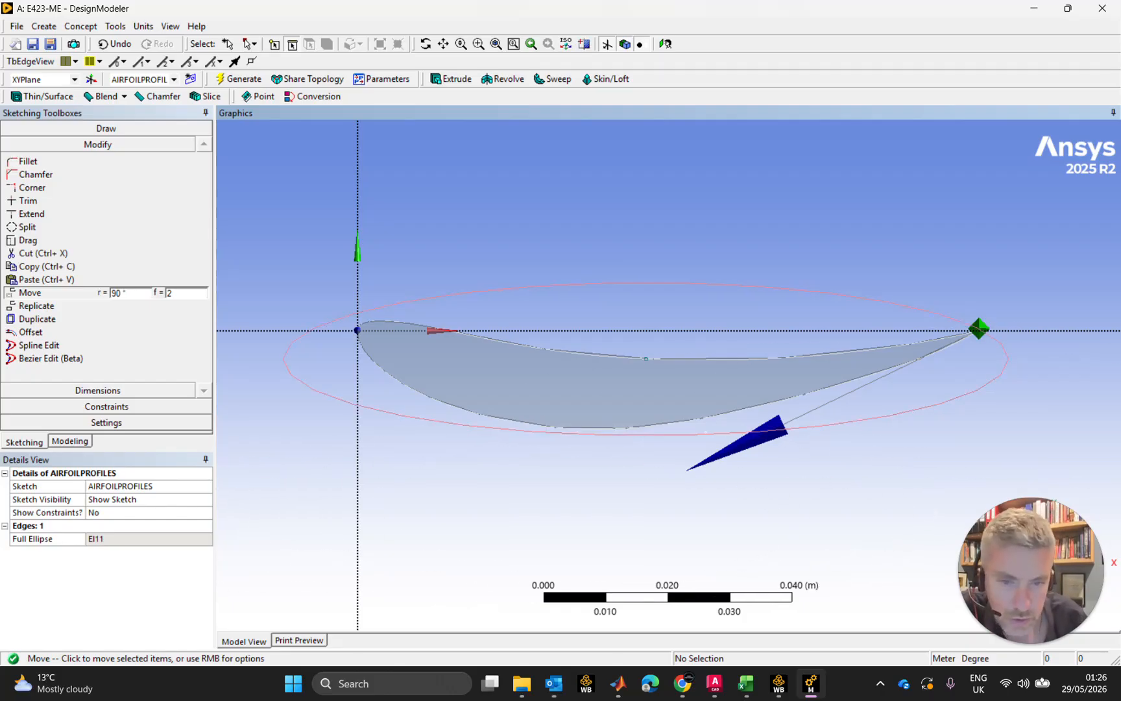
Step: Examine the clearance between the ellipse and the airfoil's trailing edge, and check the ellipse's fit around the rest of the profile
scroll(672, 375, down, 1)
scroll(961, 337, down, 1)
scroll(951, 329, up, 6)
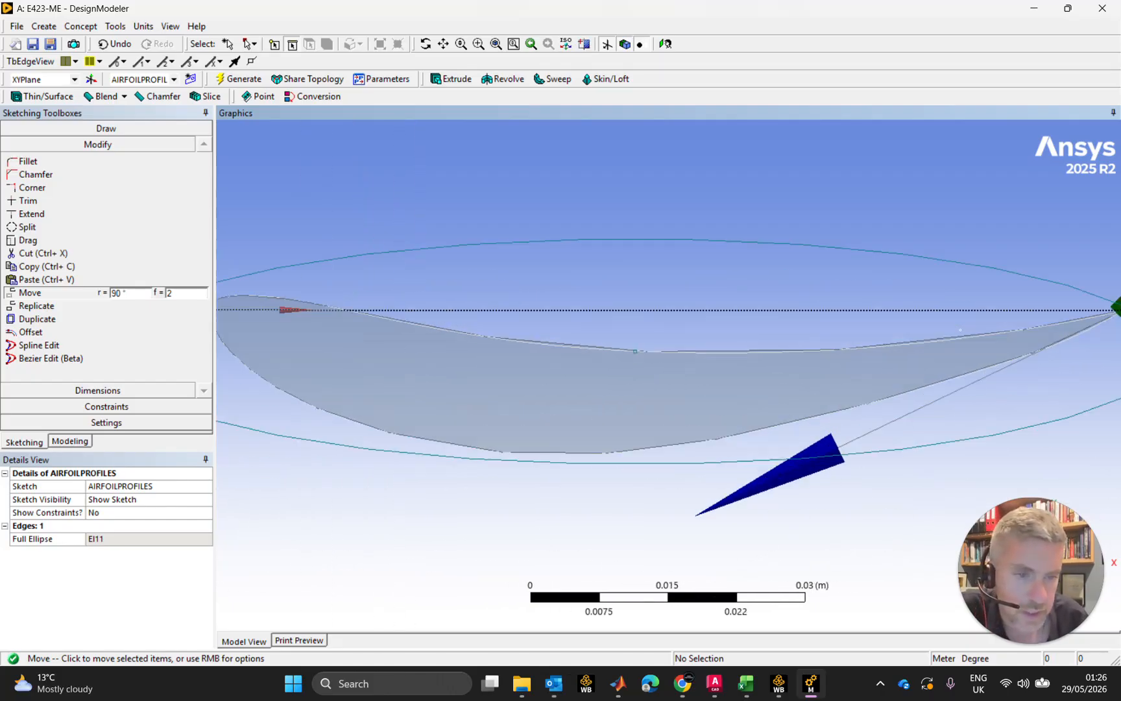
ctrl+middle_drag(984, 327, 537, 378)
scroll(668, 377, up, 5)
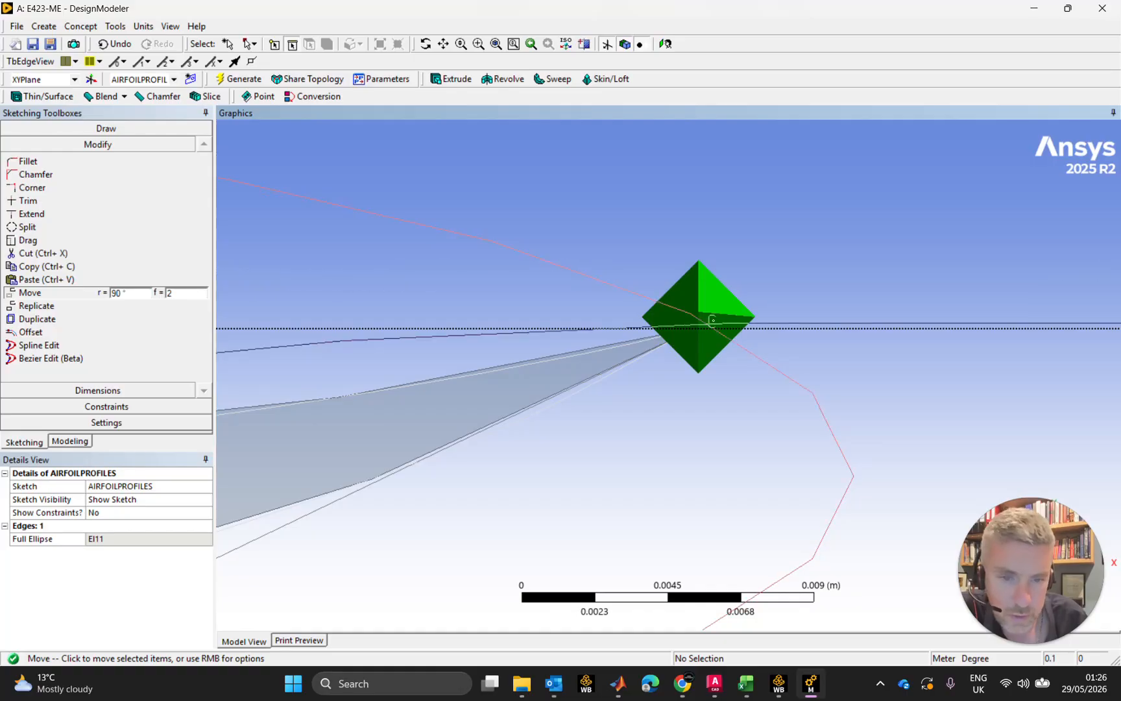
scroll(720, 323, up, 2)
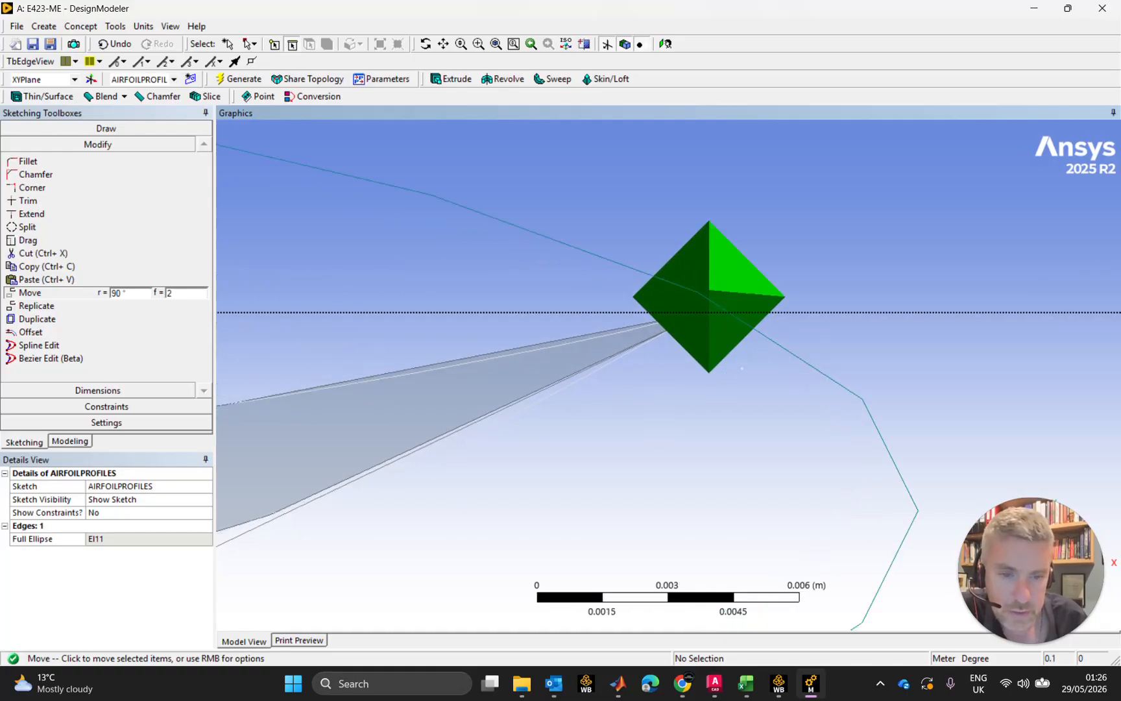
key(Escape)
middle_drag(738, 366, 753, 386)
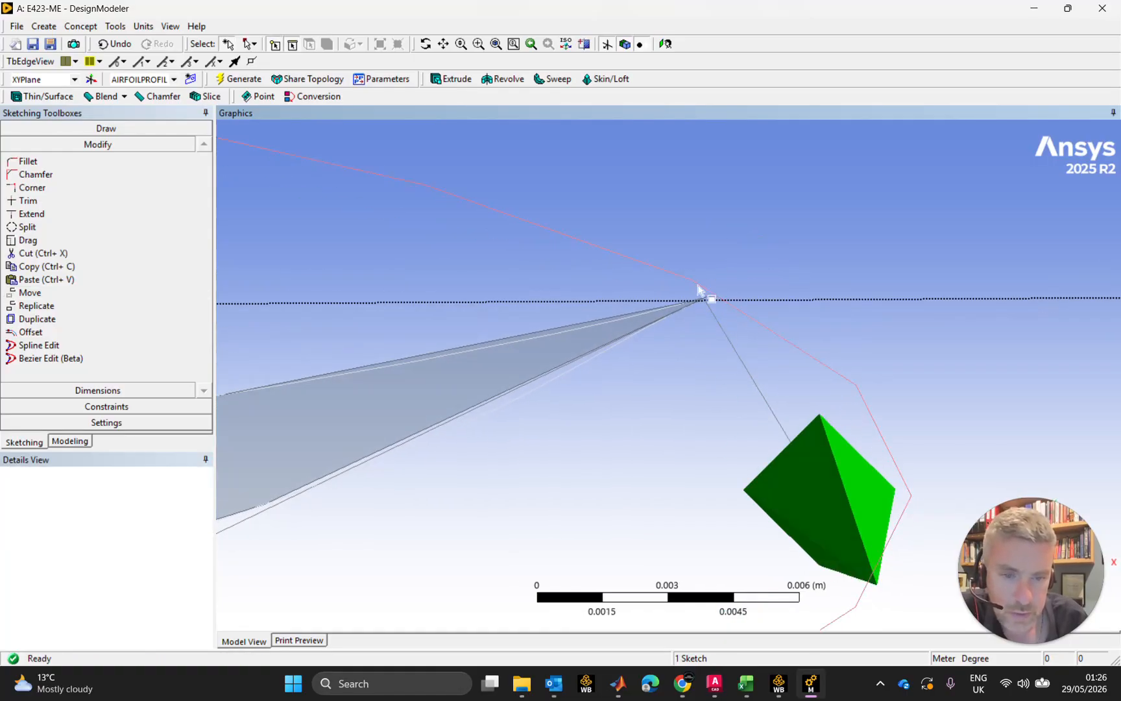
scroll(701, 299, up, 3)
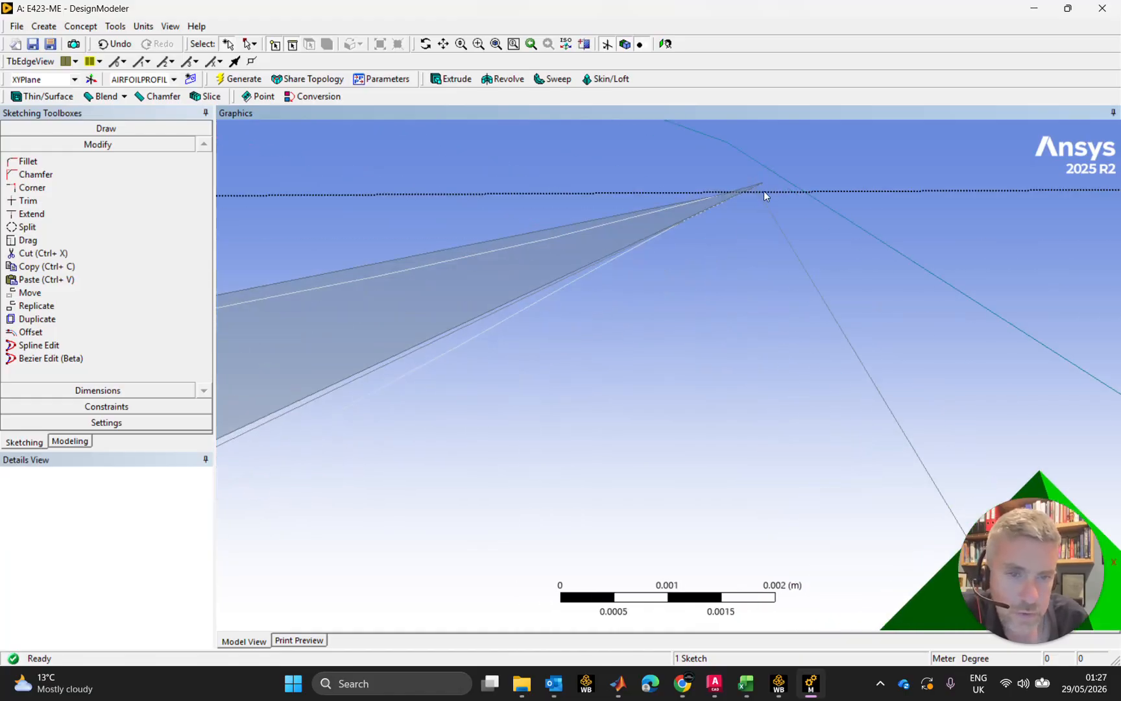
scroll(763, 188, up, 2)
scroll(767, 210, down, 3)
scroll(767, 211, down, 6)
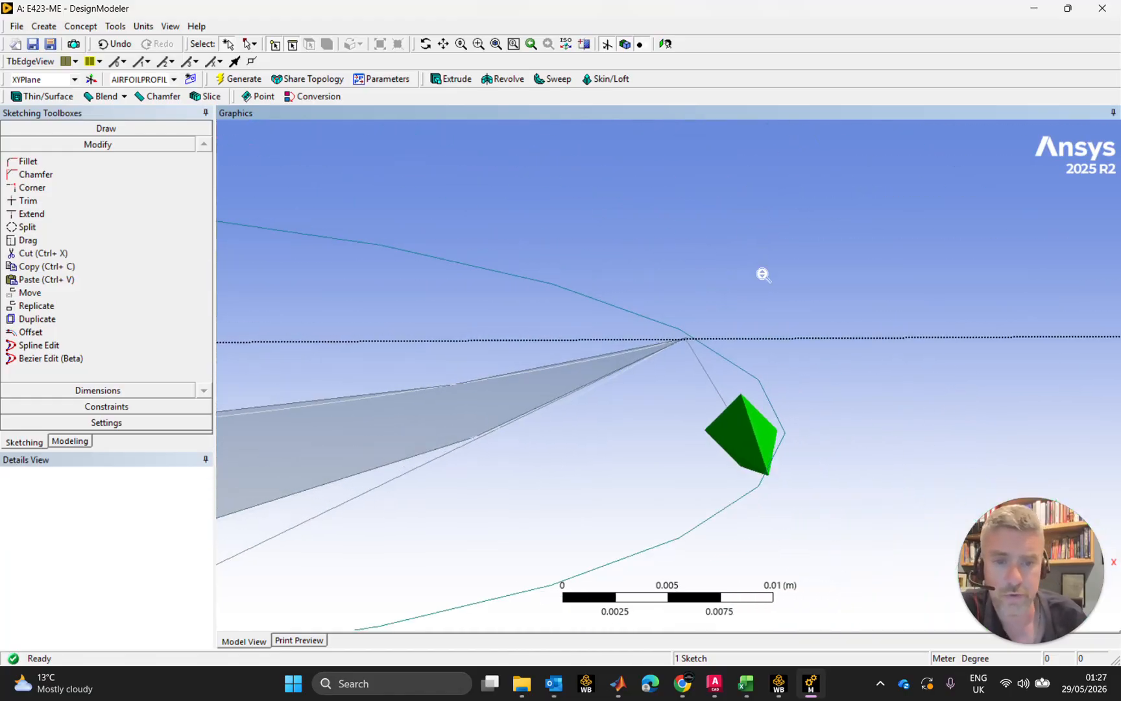
middle_drag(726, 418, 605, 394)
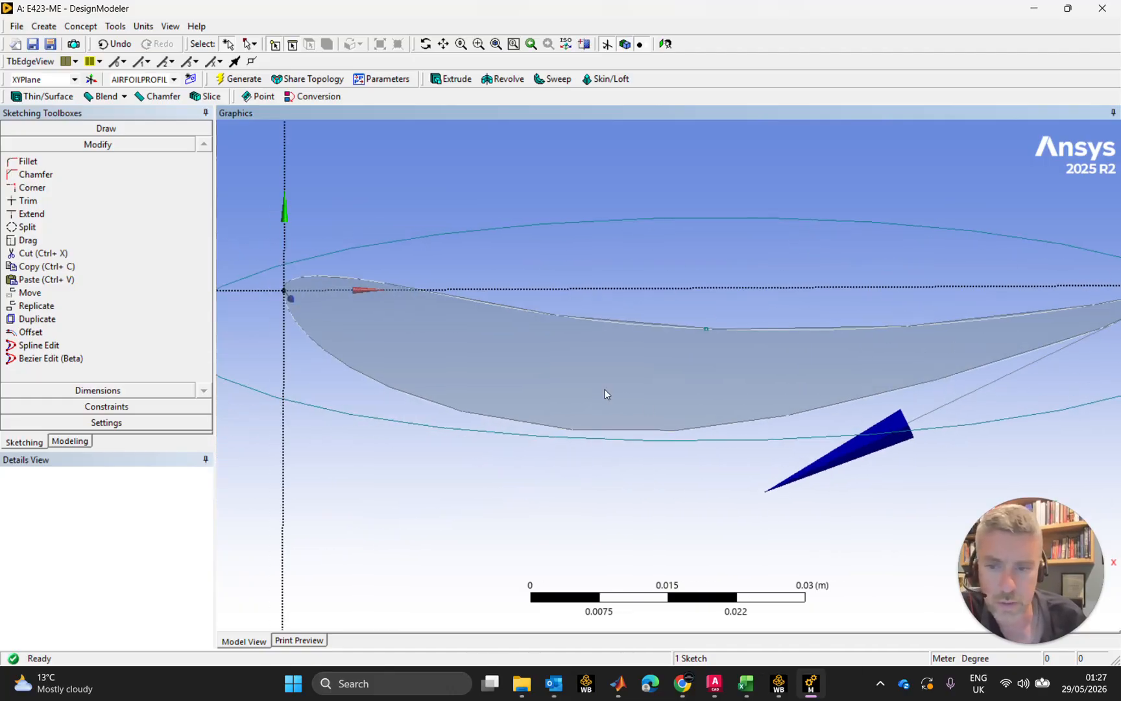
Step: Move the ellipse slightly farther past the trailing edge, centring it at about X 0.047 m and Y -0.0045 m
click(402, 244)
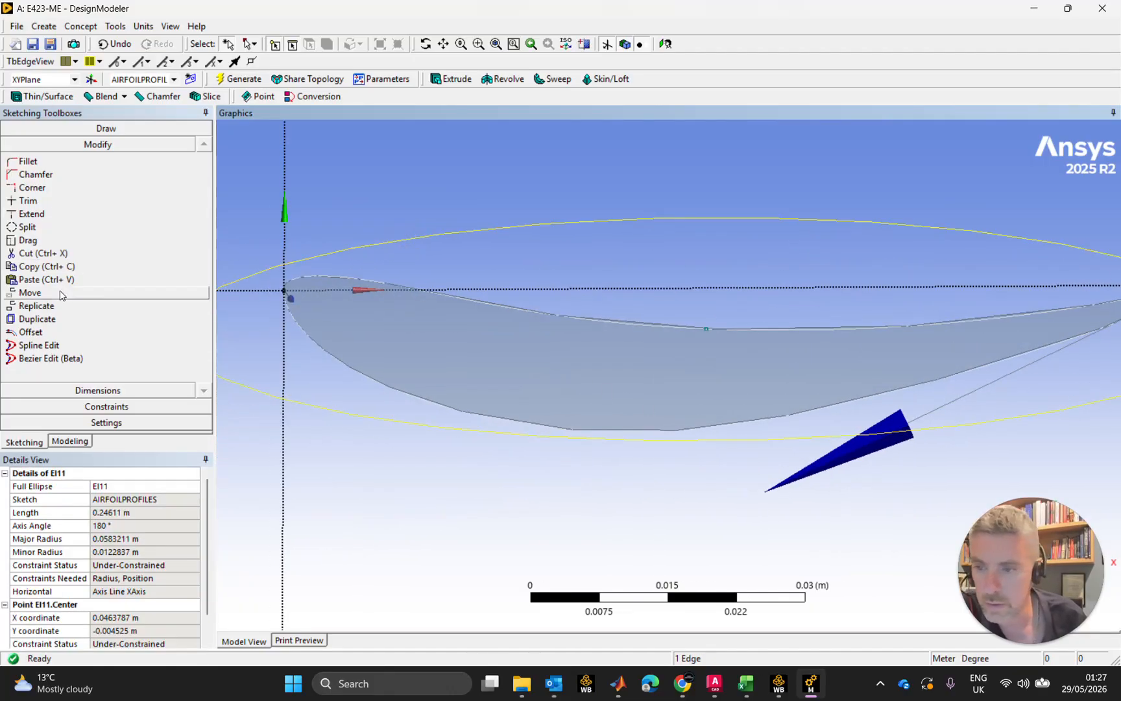
click(30, 293)
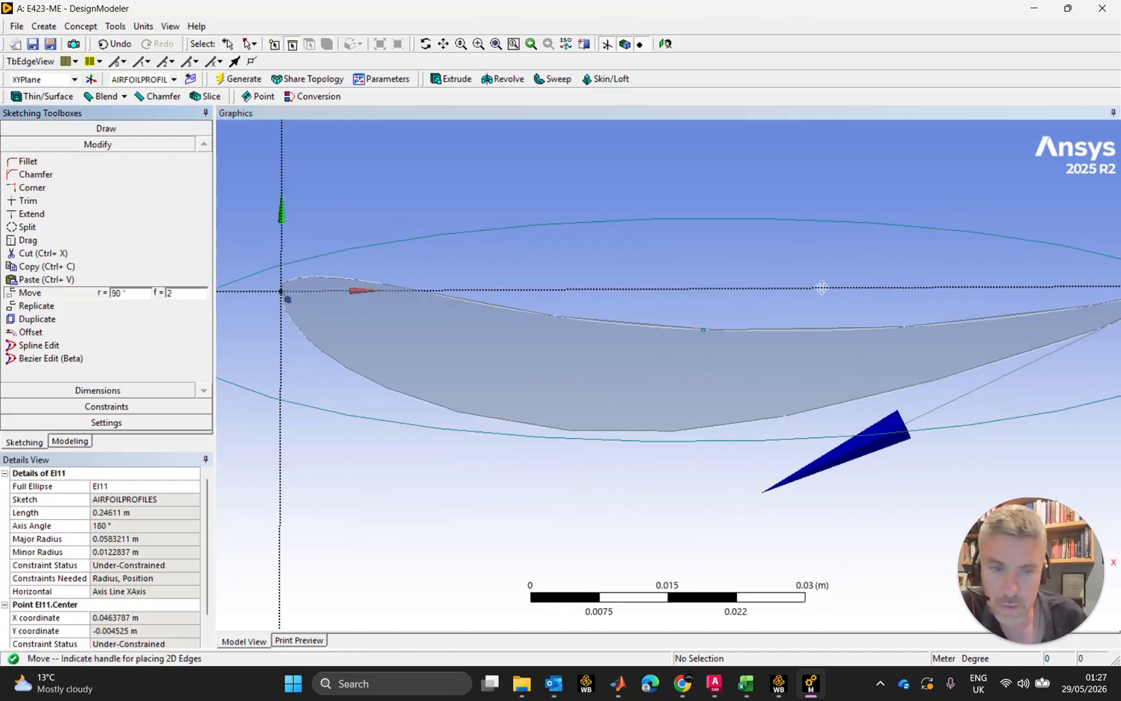
ctrl+middle_drag(859, 280, 339, 296)
scroll(339, 297, up, 5)
click(627, 179)
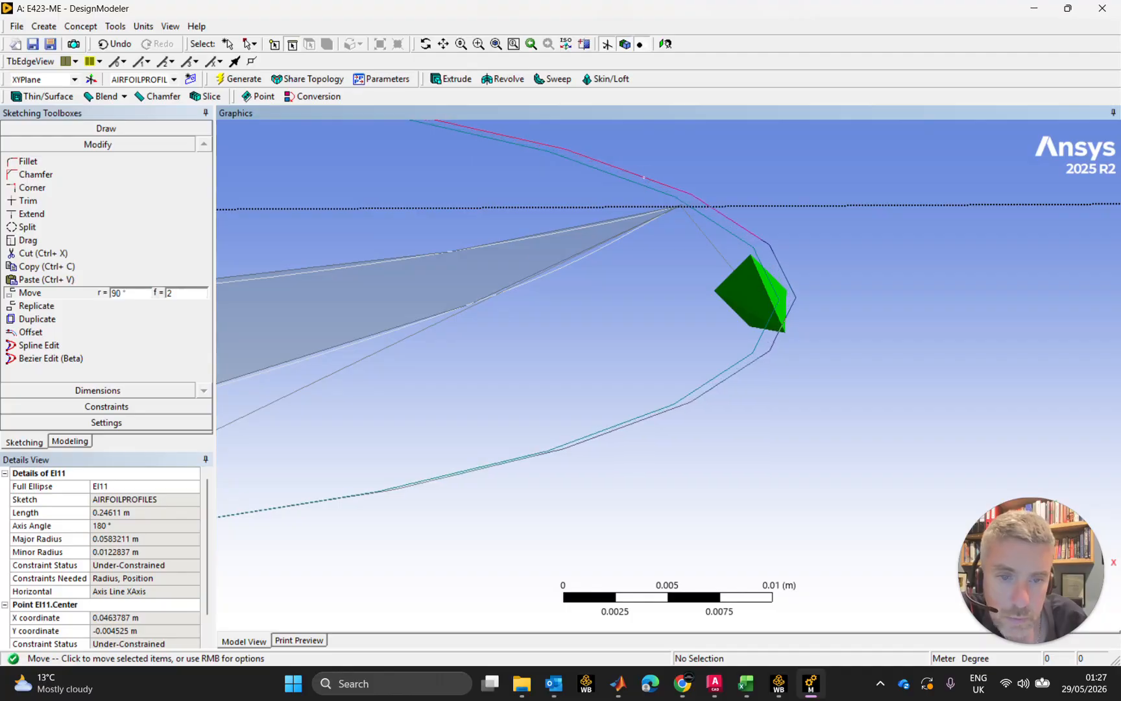
click(643, 176)
key(Escape)
scroll(689, 185, down, 6)
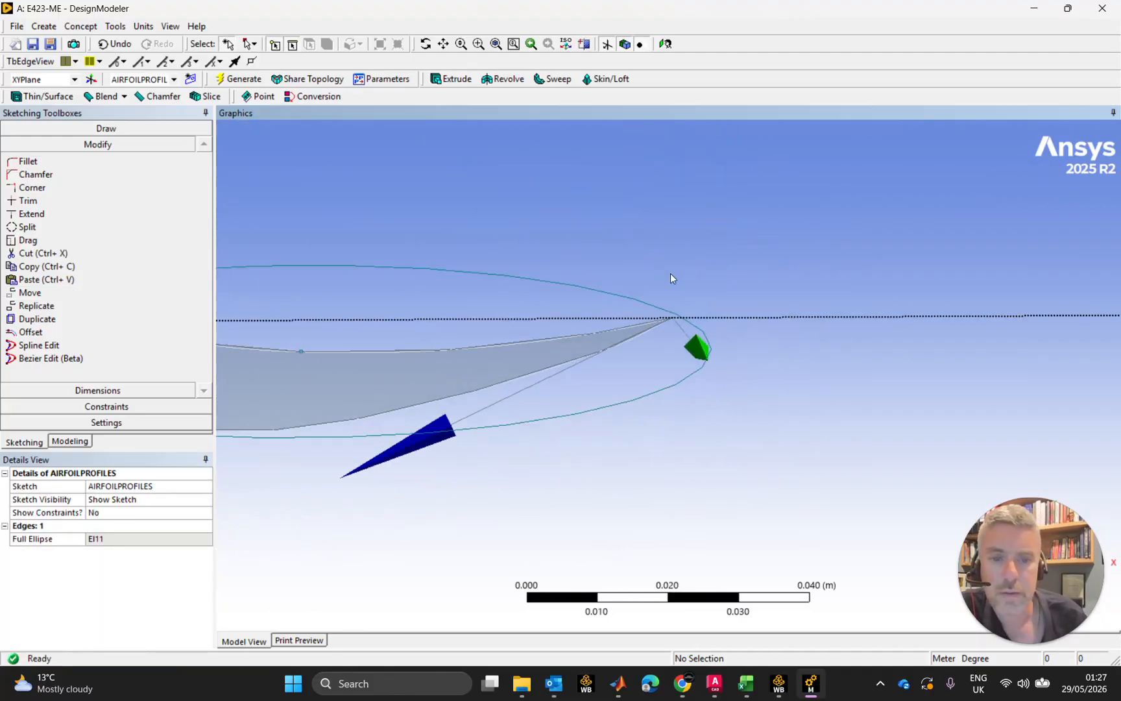
scroll(674, 270, down, 2)
ctrl+middle_drag(549, 386, 764, 351)
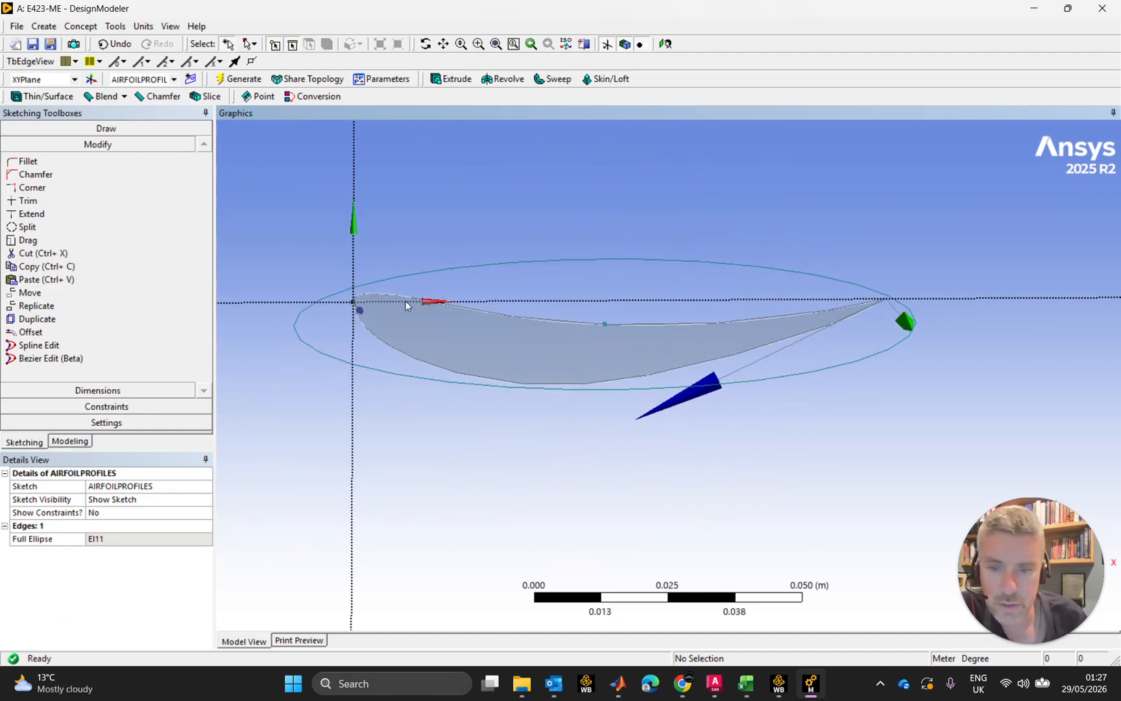
Step: Move the ellipse a little farther beyond the trailing edge to widen its clearance around the airfoil tip
scroll(408, 306, up, 1)
click(526, 231)
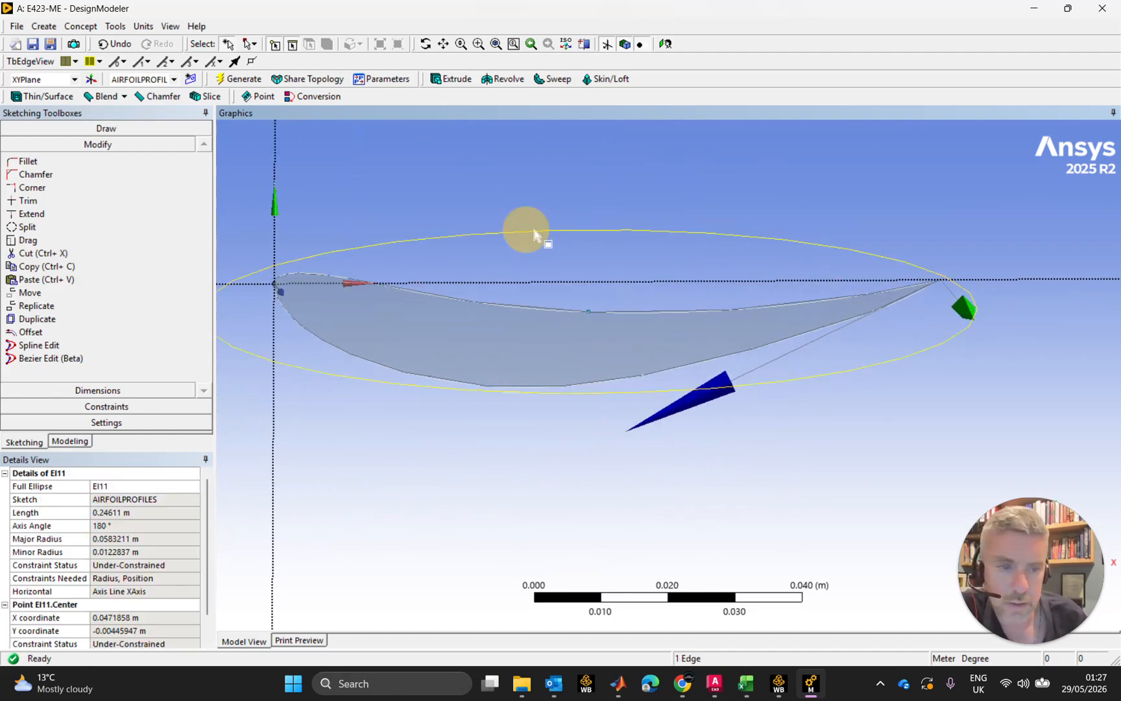
scroll(751, 303, up, 5)
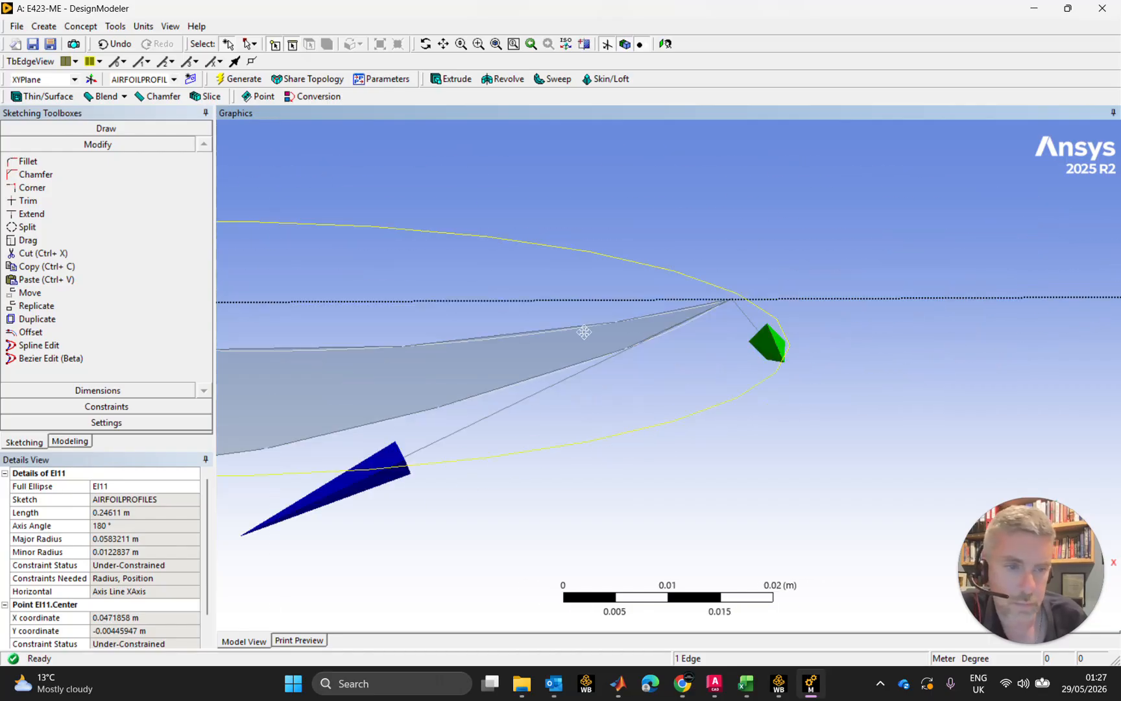
scroll(710, 242, up, 4)
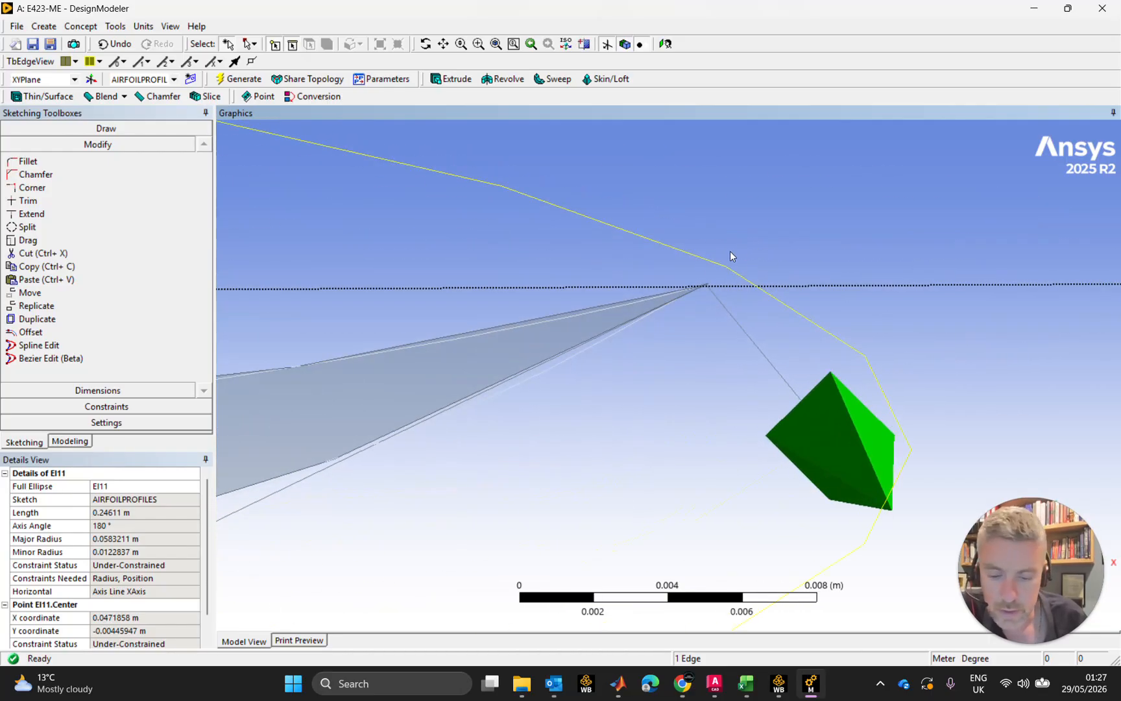
click(94, 293)
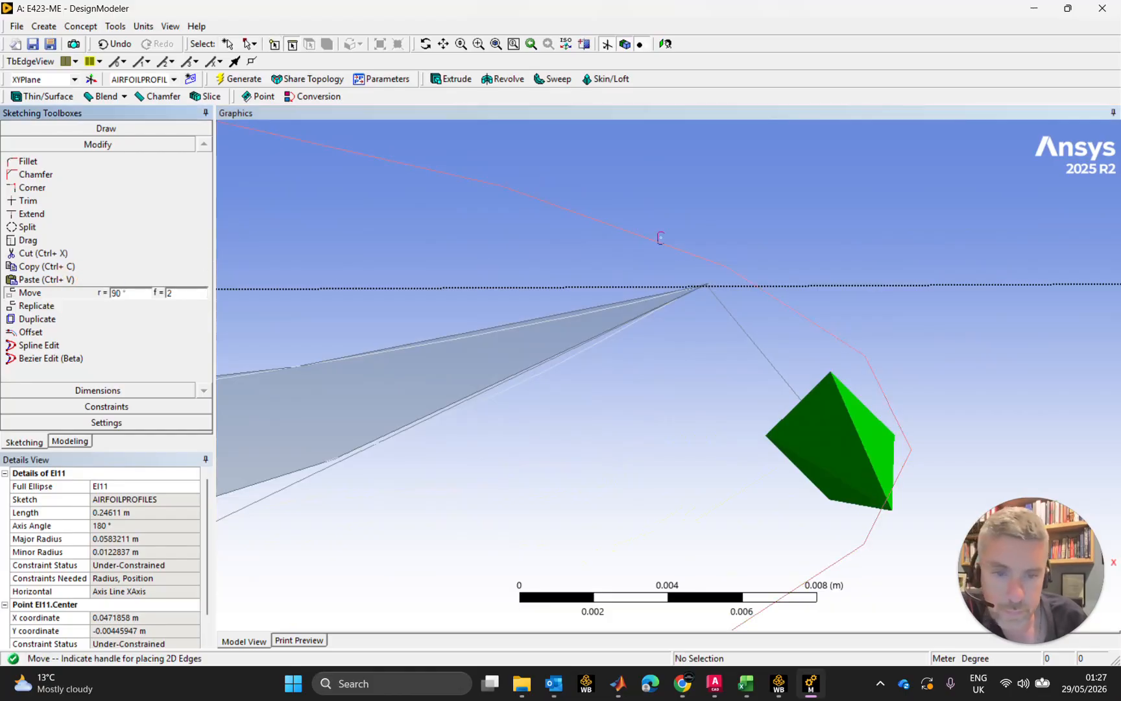
click(650, 240)
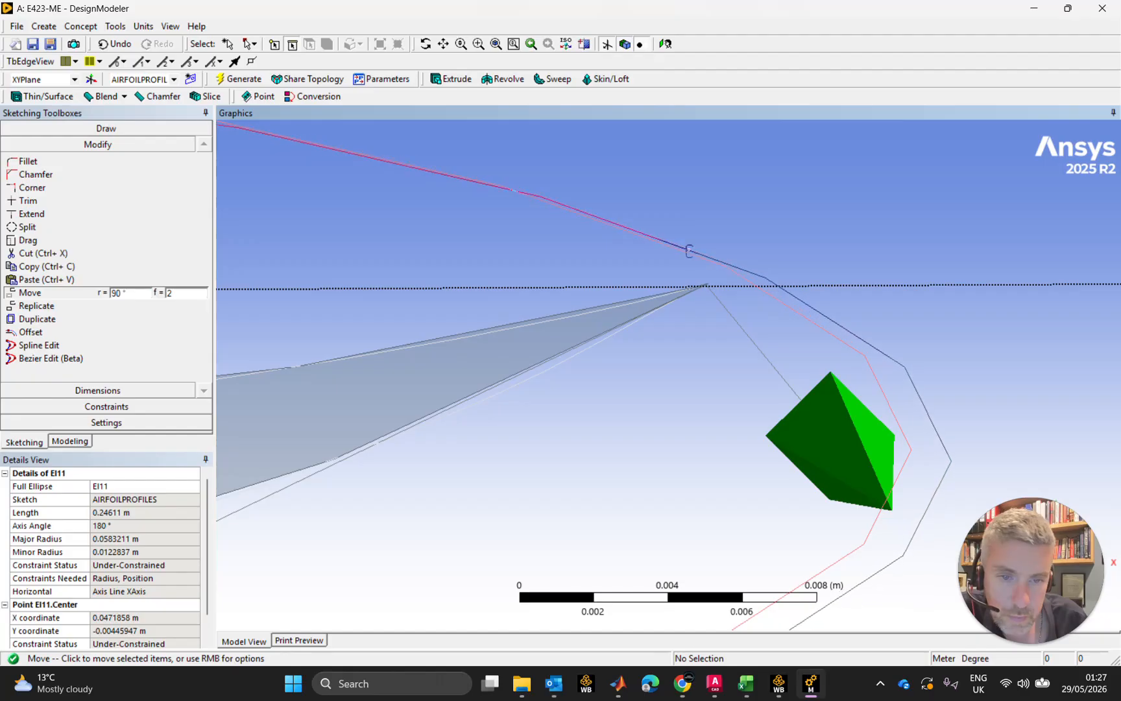
click(683, 244)
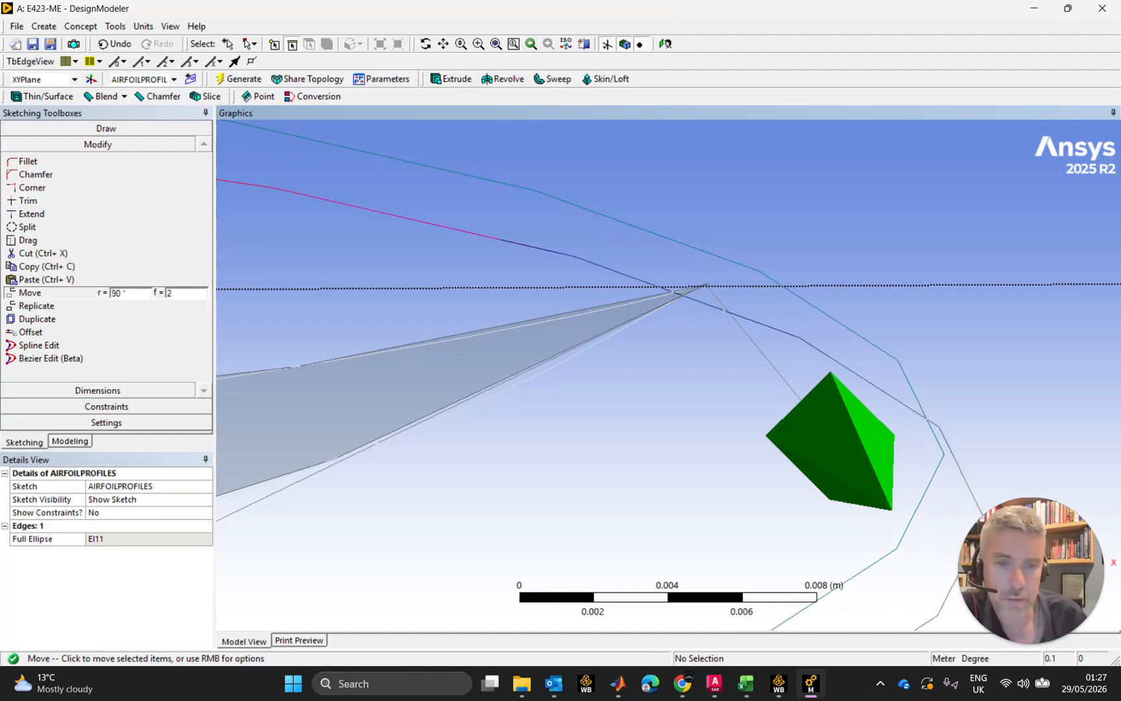
scroll(713, 281, up, 2)
key(Escape)
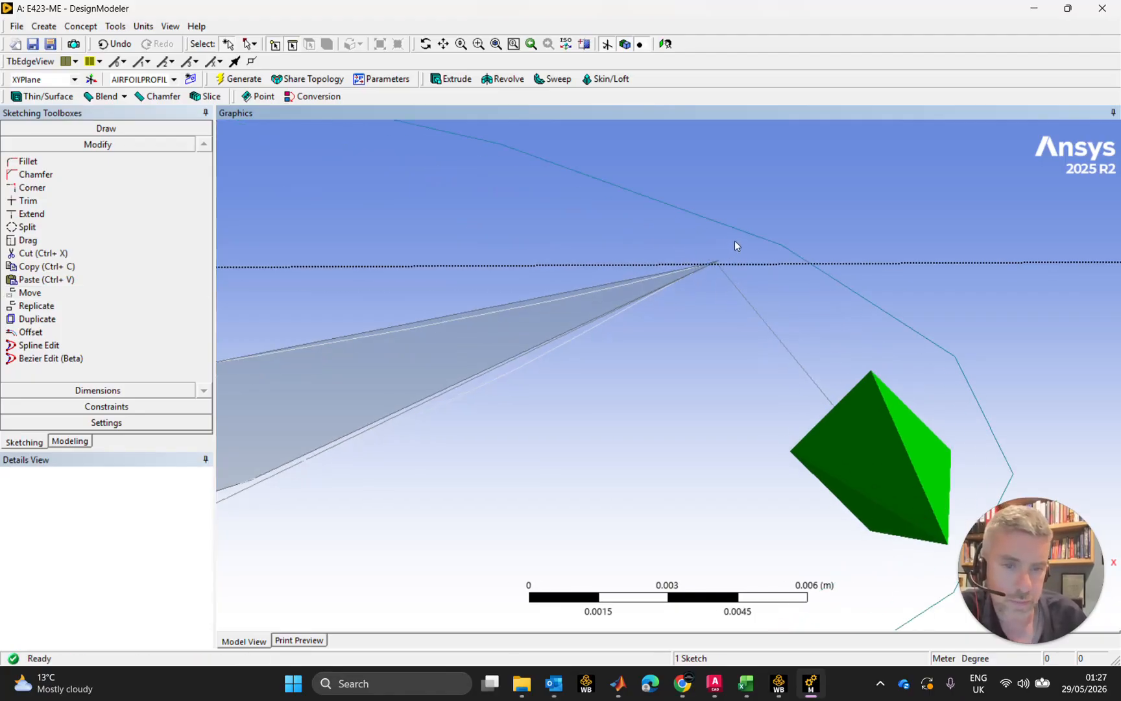
Step: View the whole airfoil and surrounding ellipse face-on to the XY plane
scroll(710, 293, down, 8)
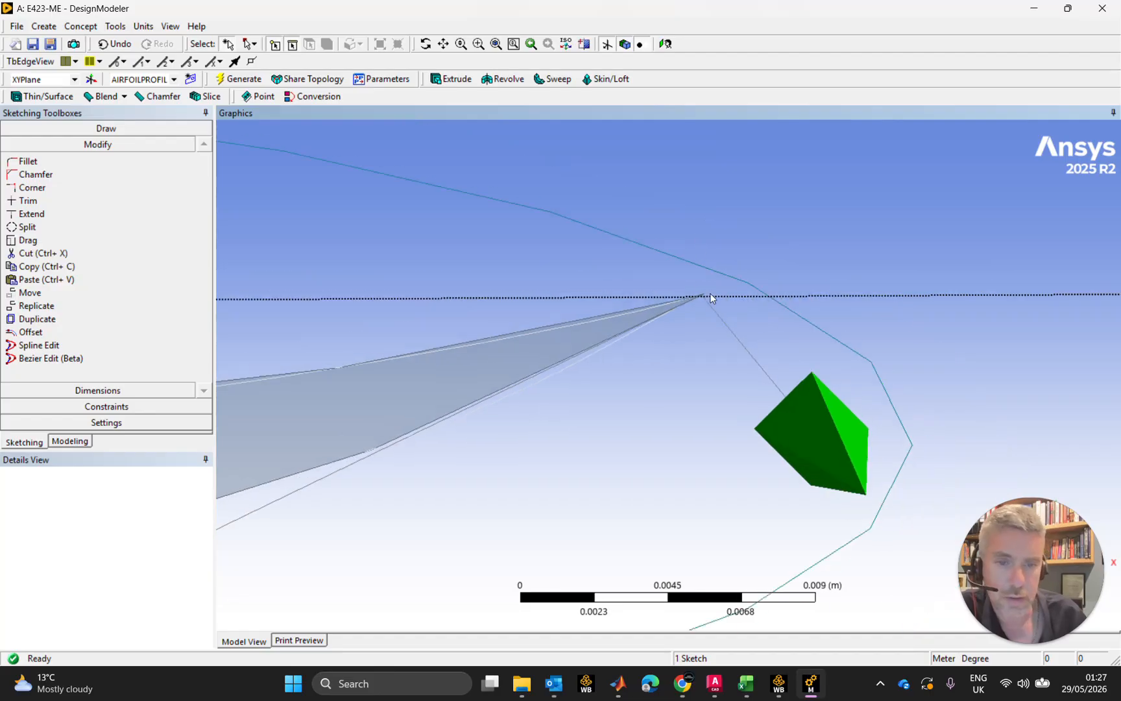
mouse_move(426, 450)
middle_down()
mouse_move(503, 430)
mouse_move(435, 448)
middle_up()
ctrl+middle_drag(232, 449, 512, 420)
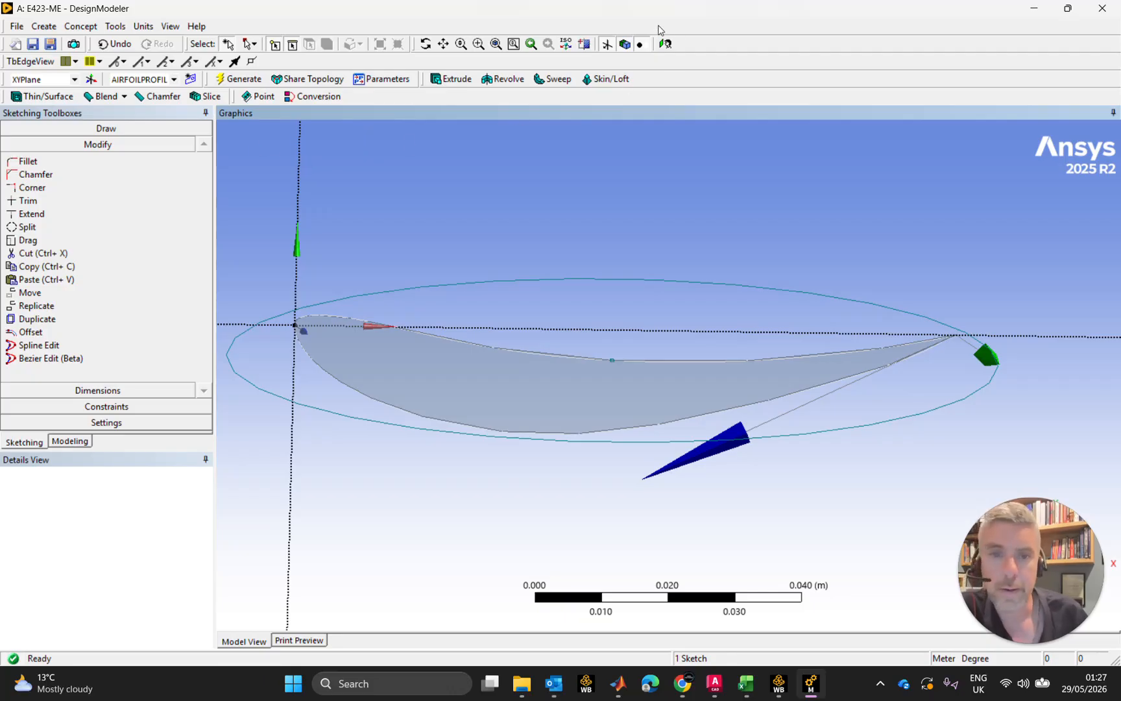
click(499, 46)
scroll(704, 233, down, 2)
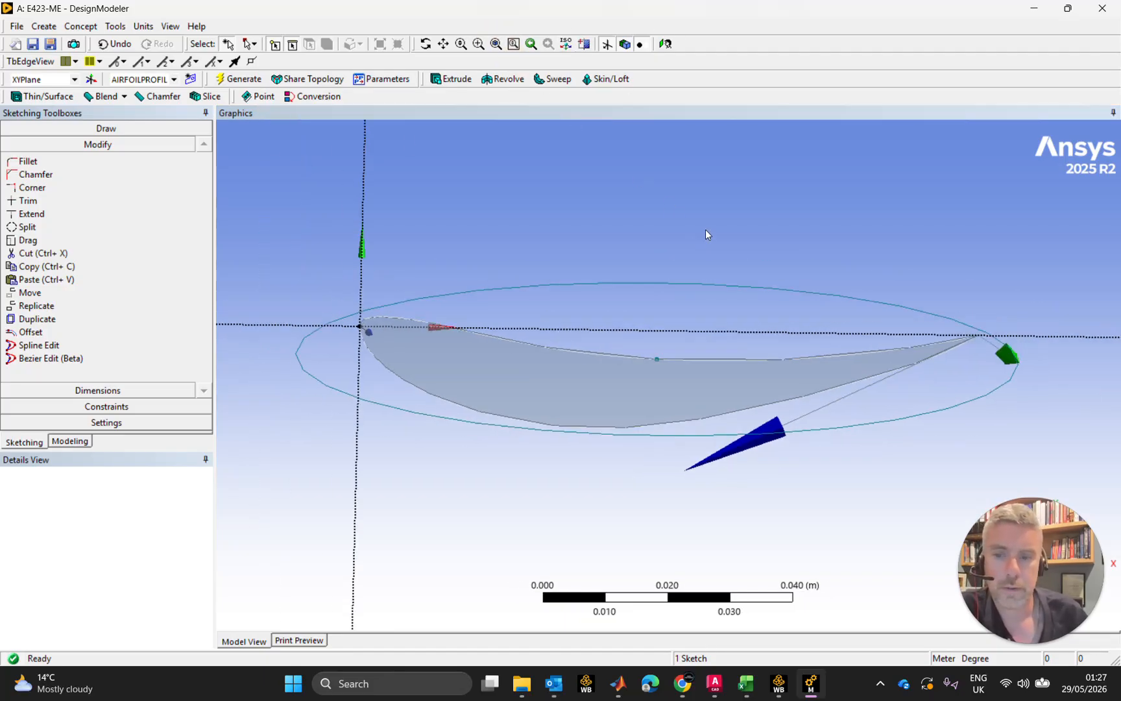
scroll(703, 232, down, 2)
click(666, 44)
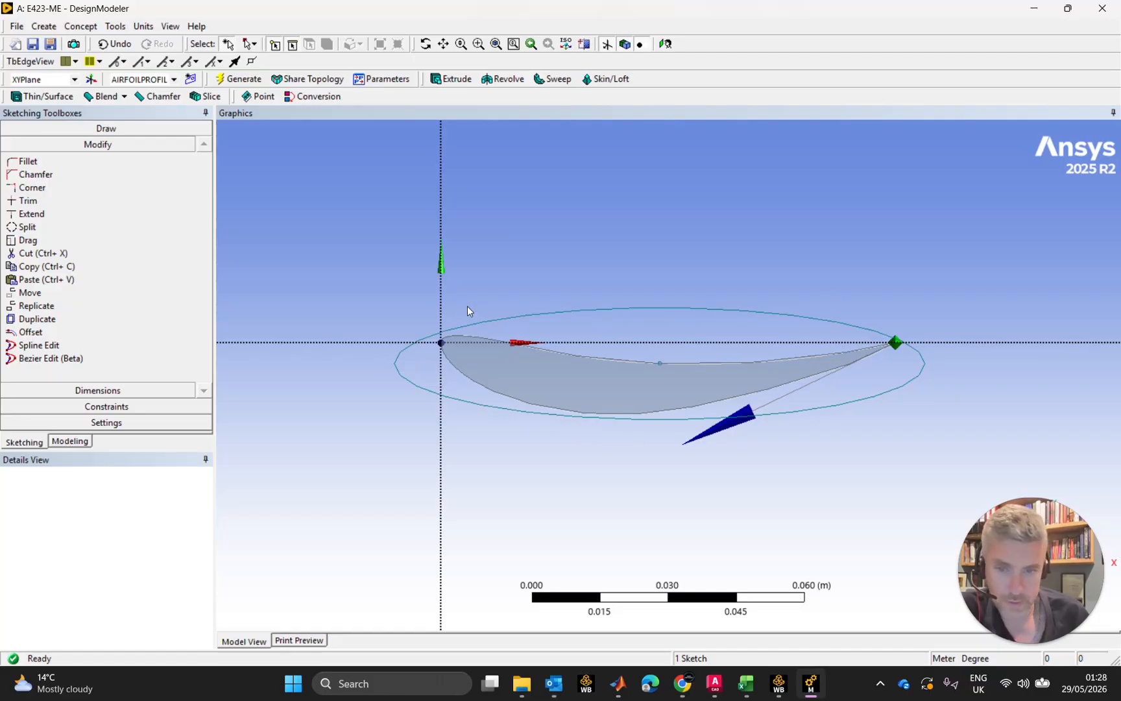
Step: Generate a surface from the AIRFOILPROFILES sketch containing the ellipse, with the operation set to Add Frozen
click(77, 26)
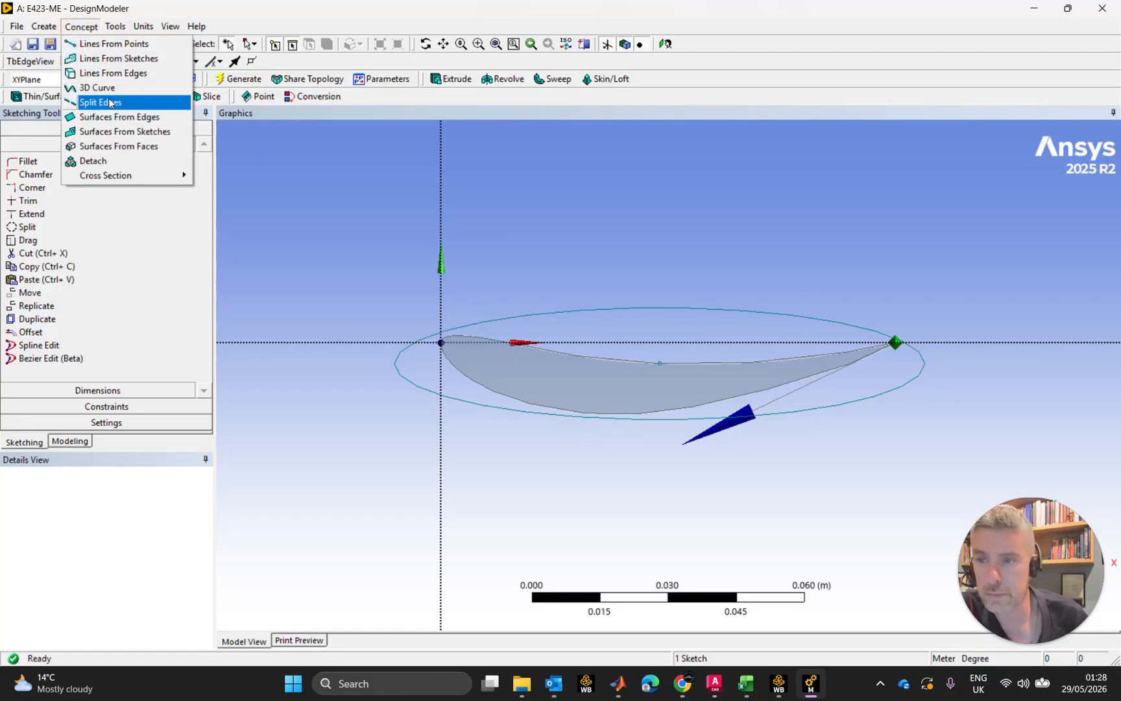
click(168, 133)
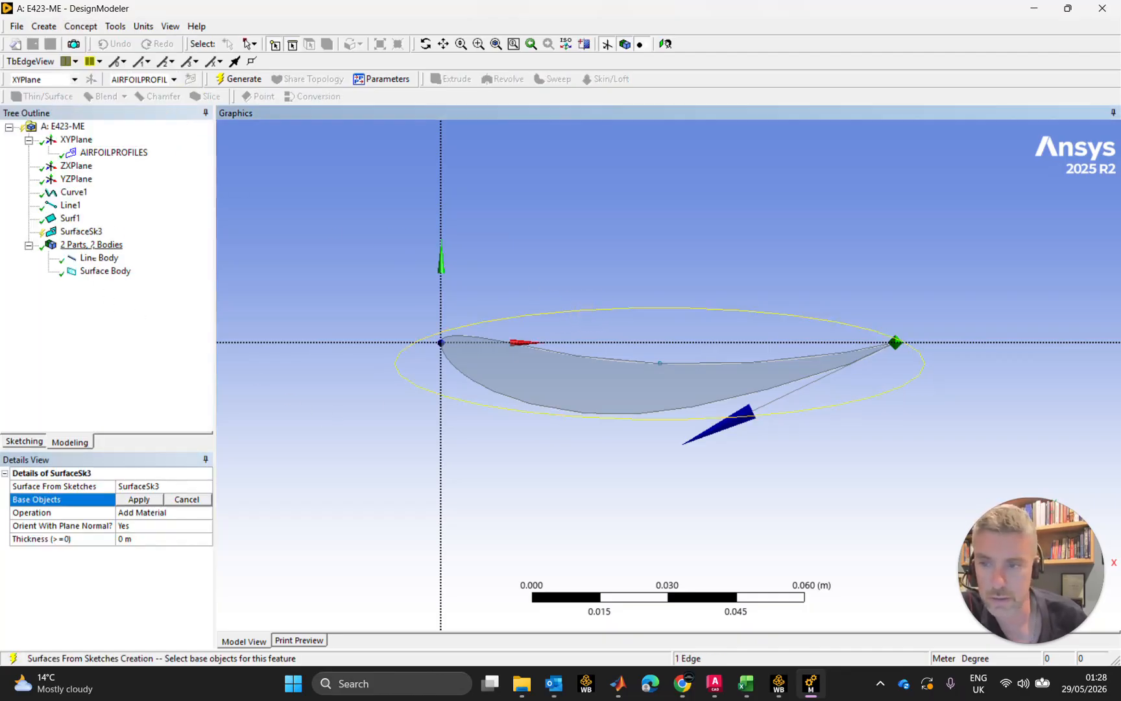
click(153, 500)
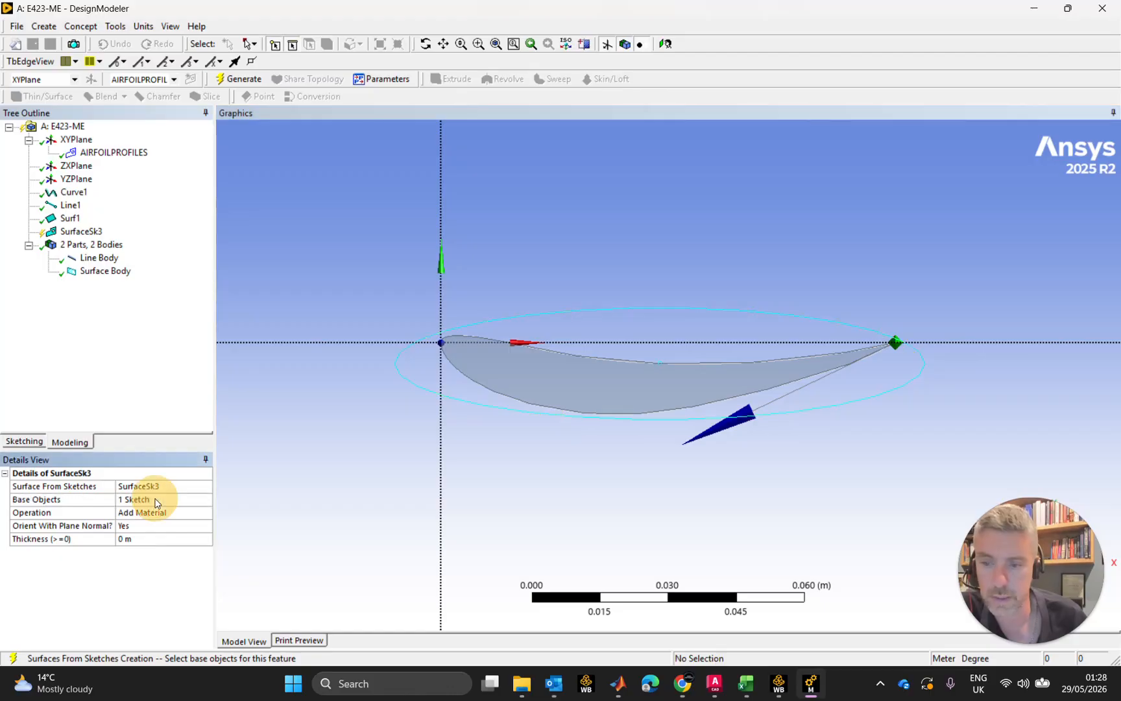
click(168, 512)
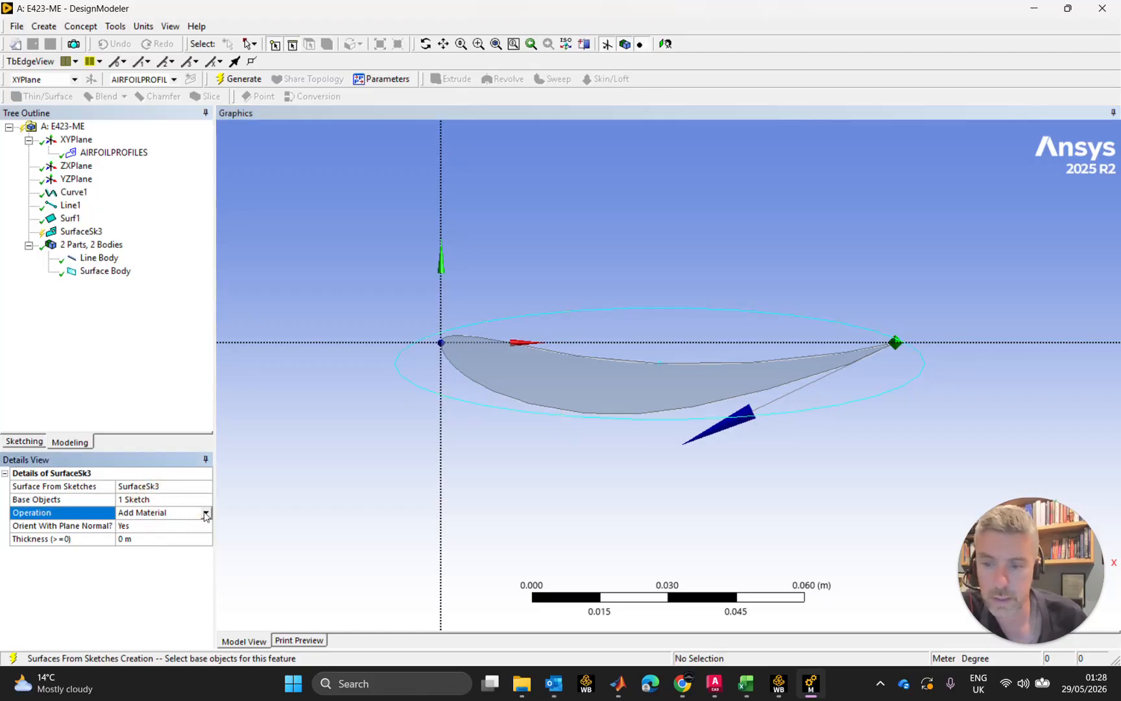
click(205, 514)
click(175, 533)
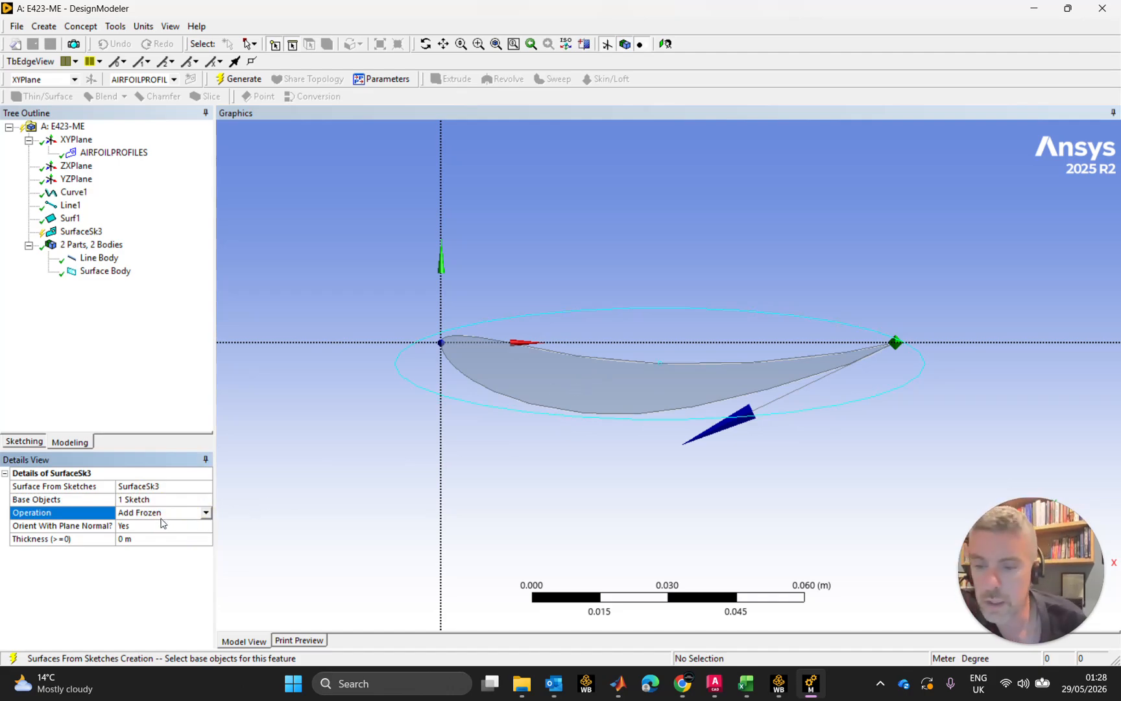
click(241, 80)
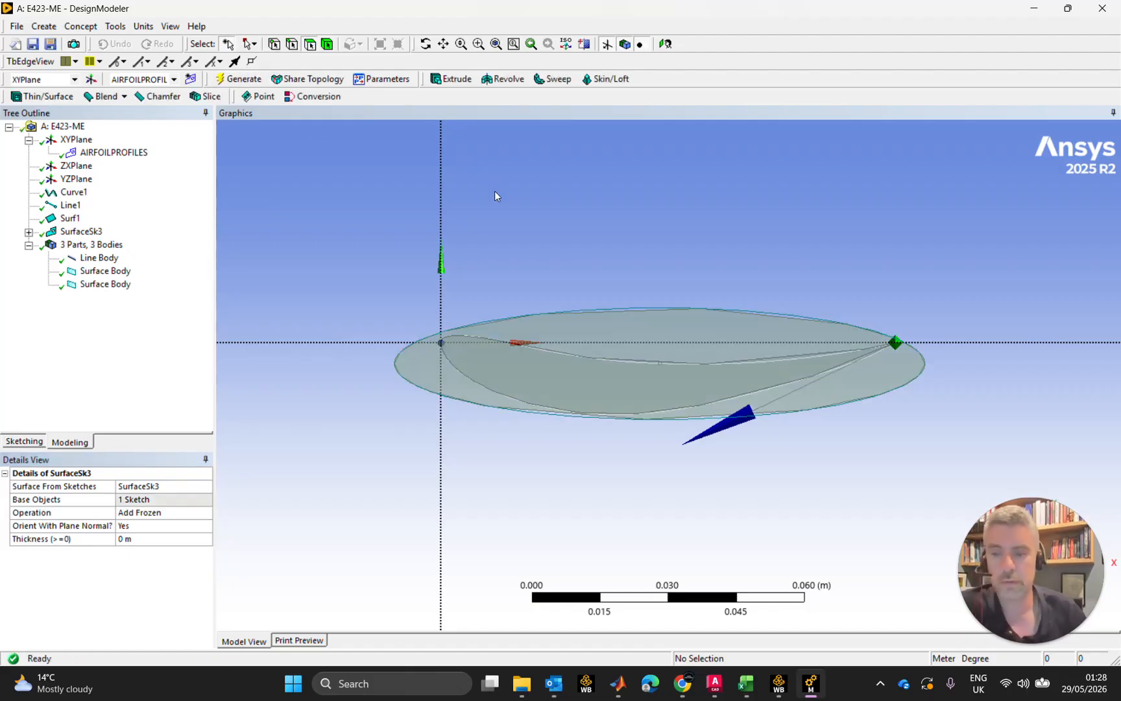
Step: Start a Scale body transformation and try to rename the feature Scale-ME
click(649, 248)
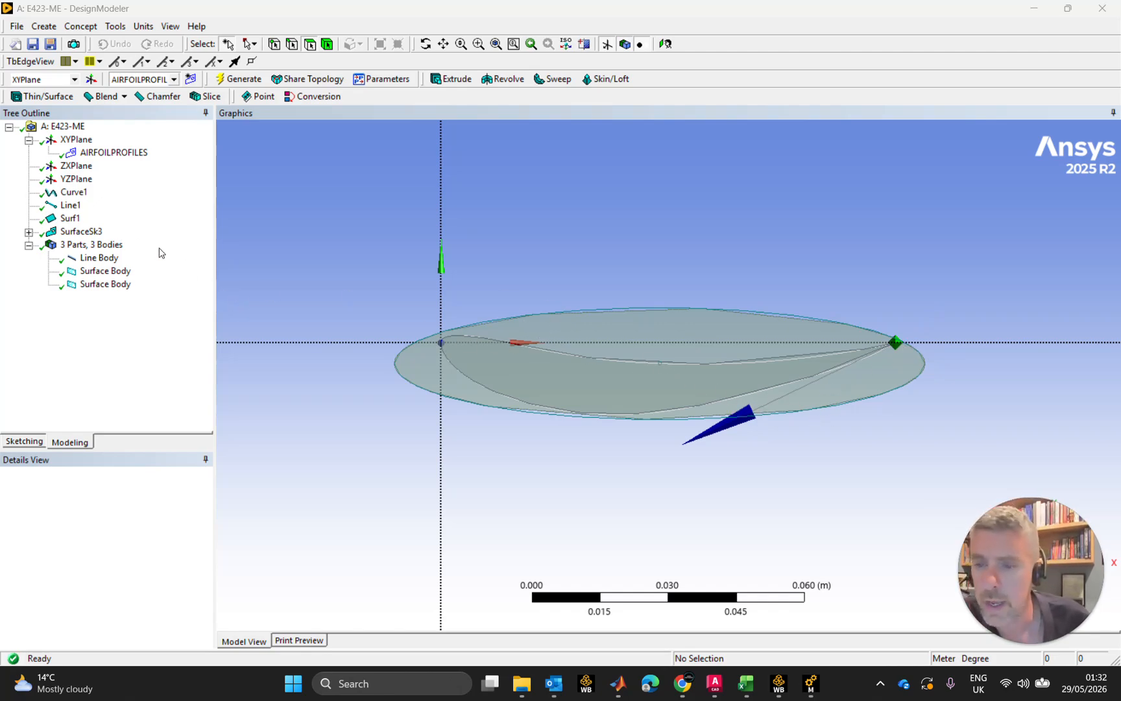
click(54, 29)
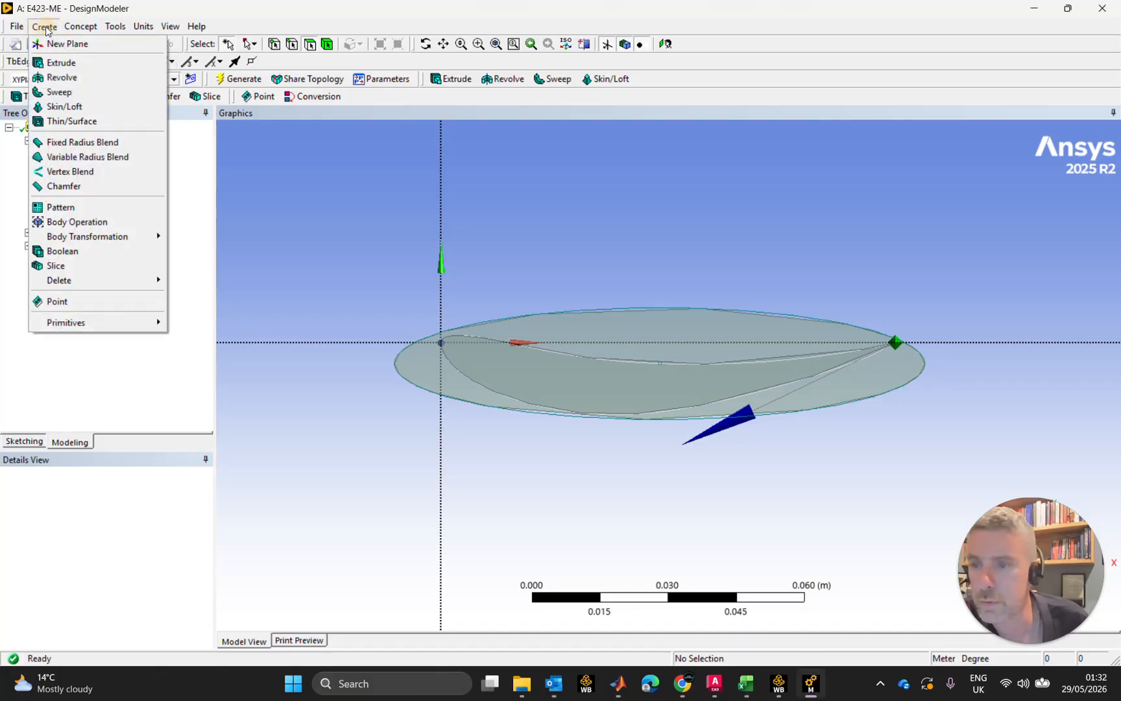
mouse_move(134, 236)
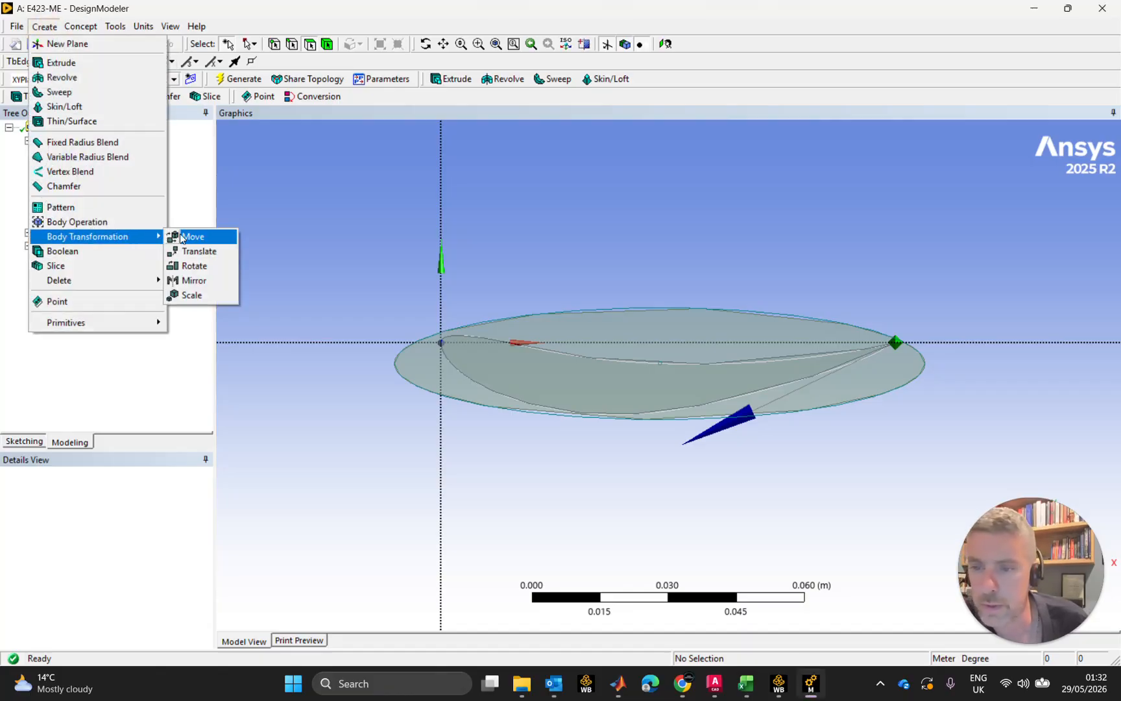
click(193, 295)
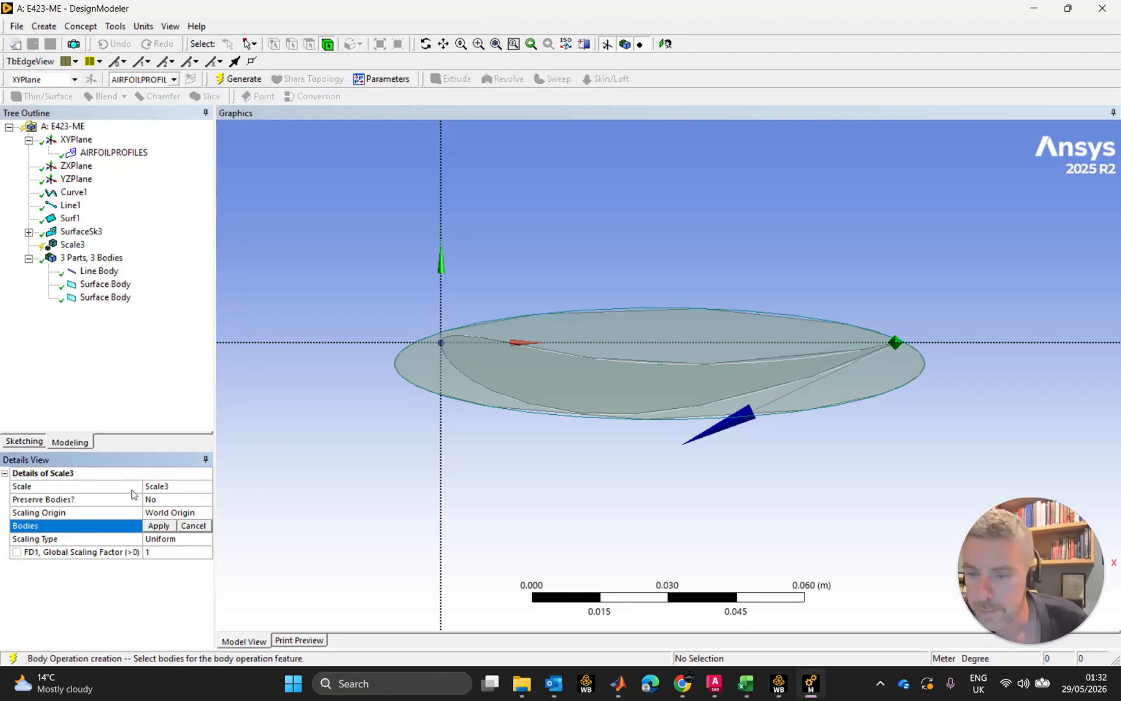
click(173, 488)
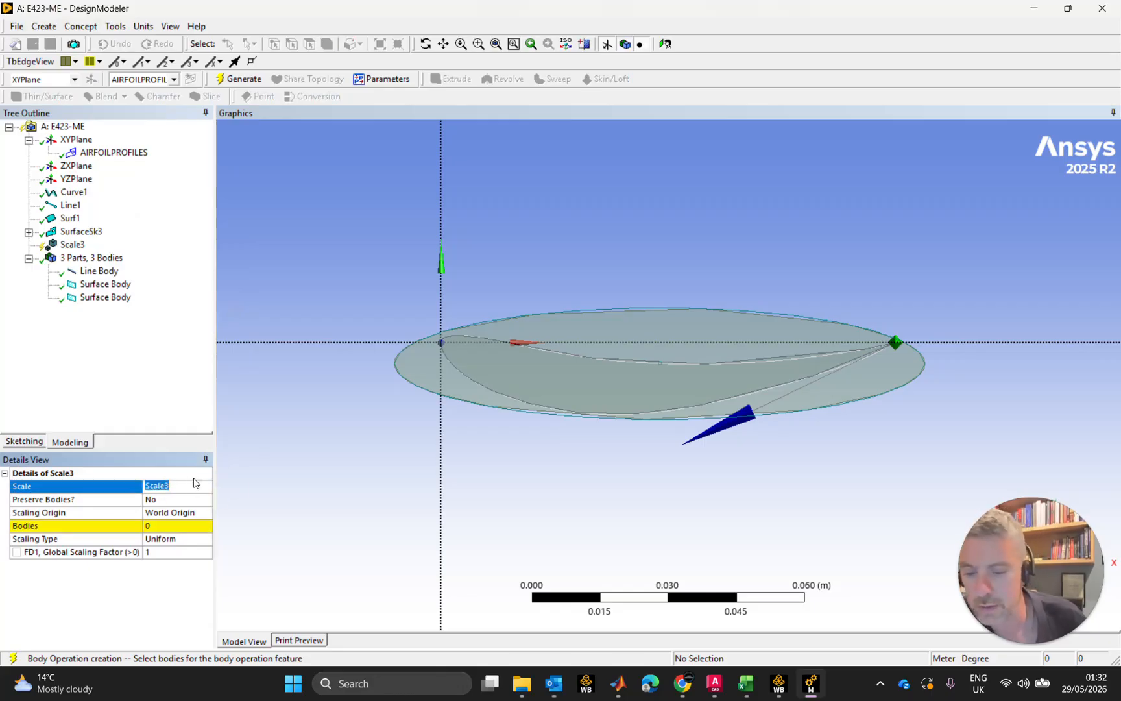
text(m)
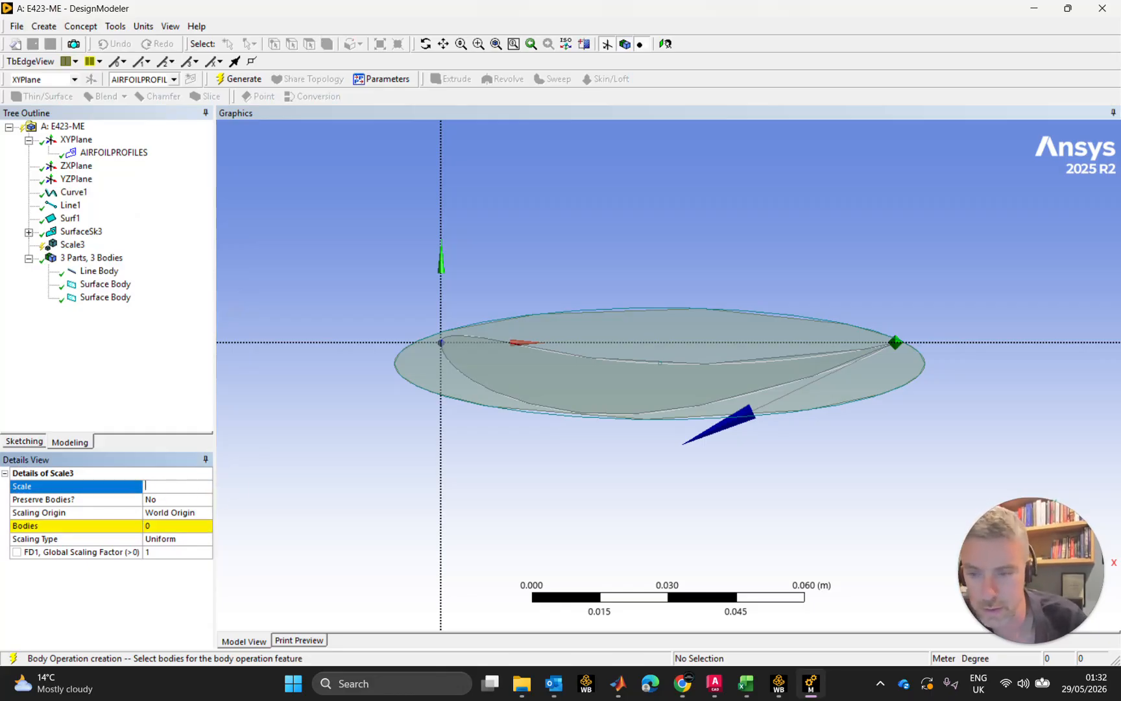
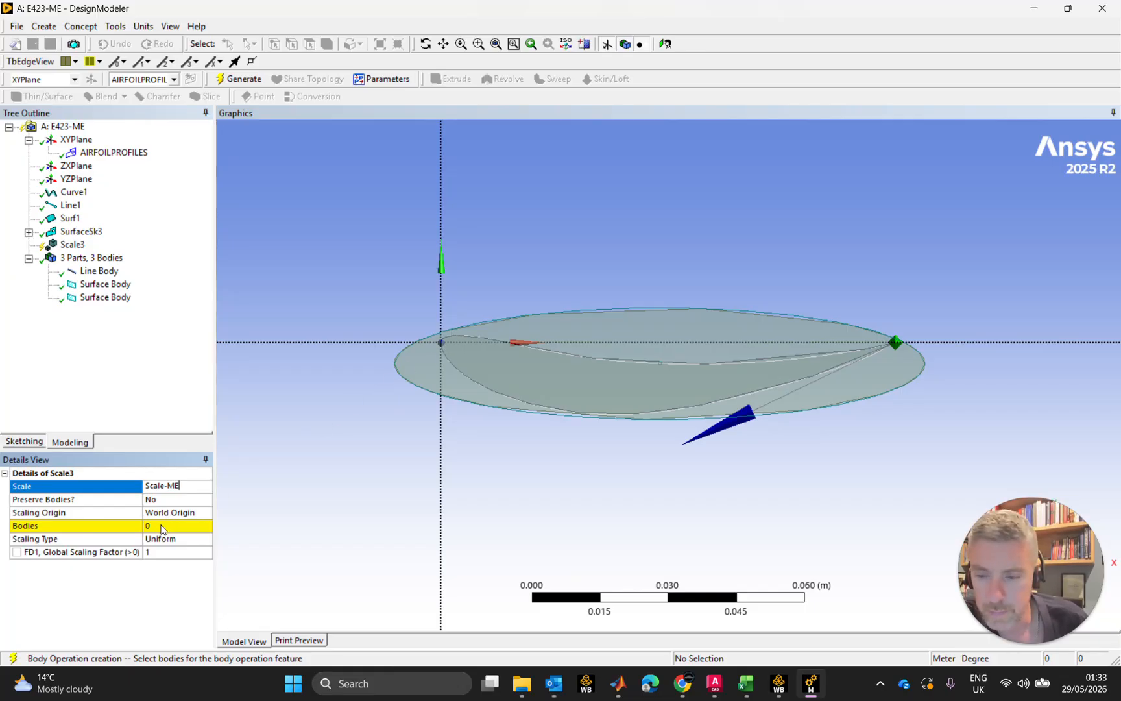
key(Return)
click(667, 390)
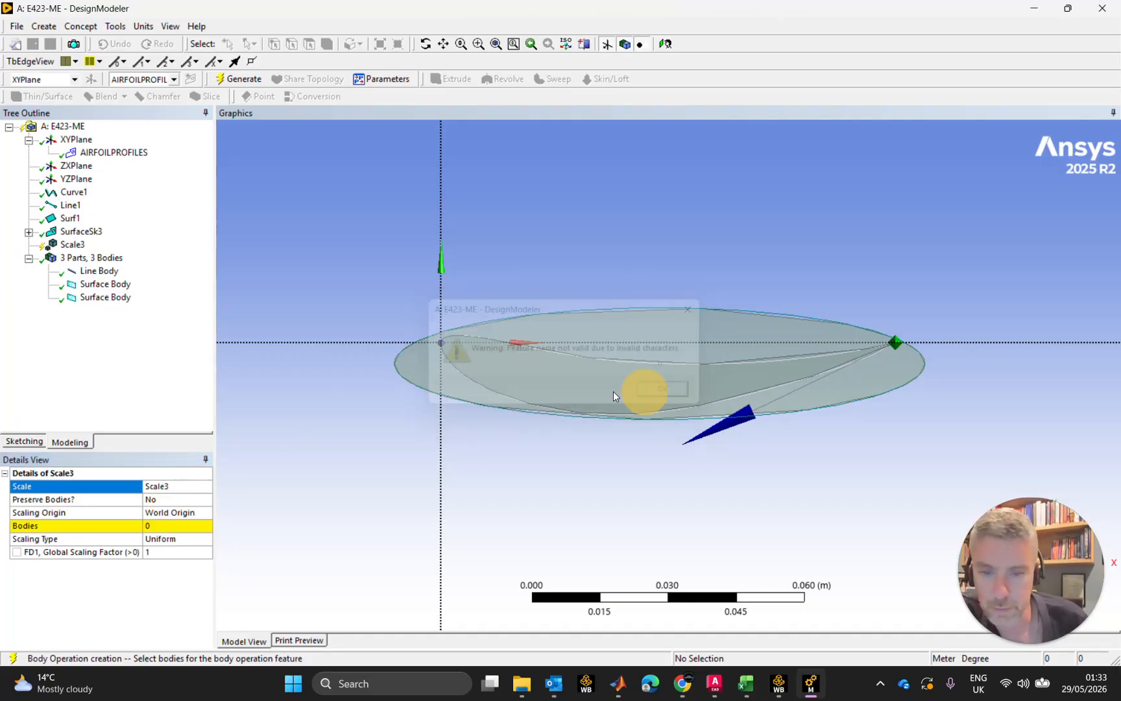
Step: Uniformly scale the line body and both surface bodies by a global factor of 5.5 about the world origin, and generate the feature
click(98, 270)
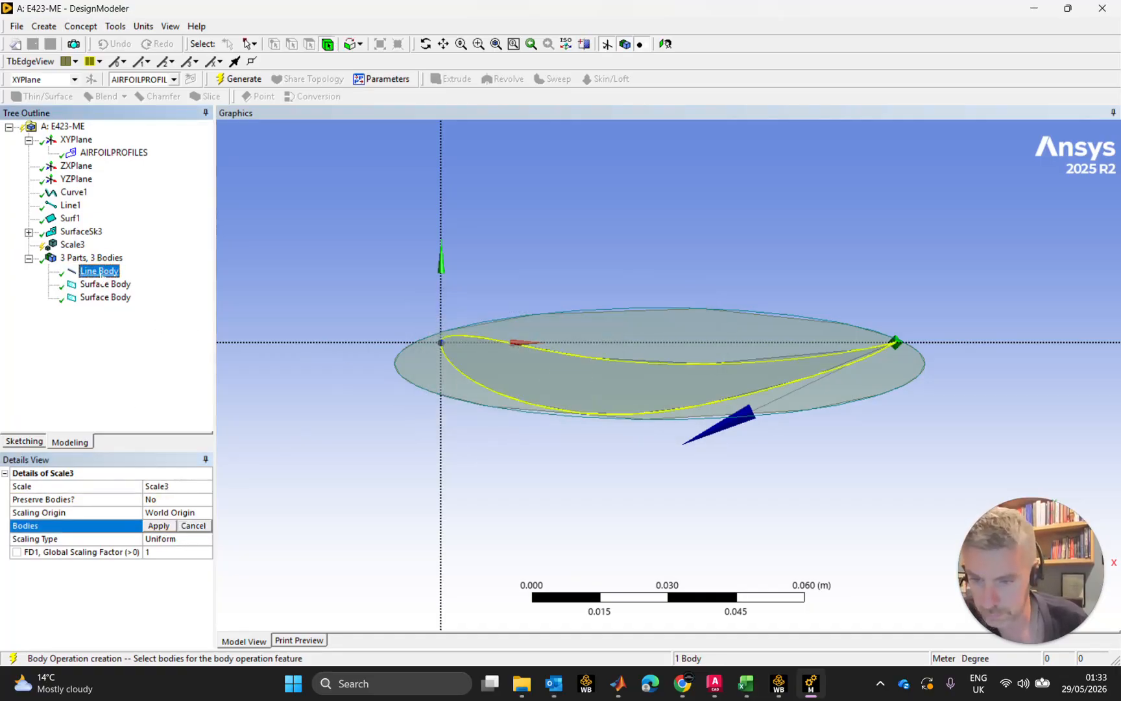
shift+click(105, 296)
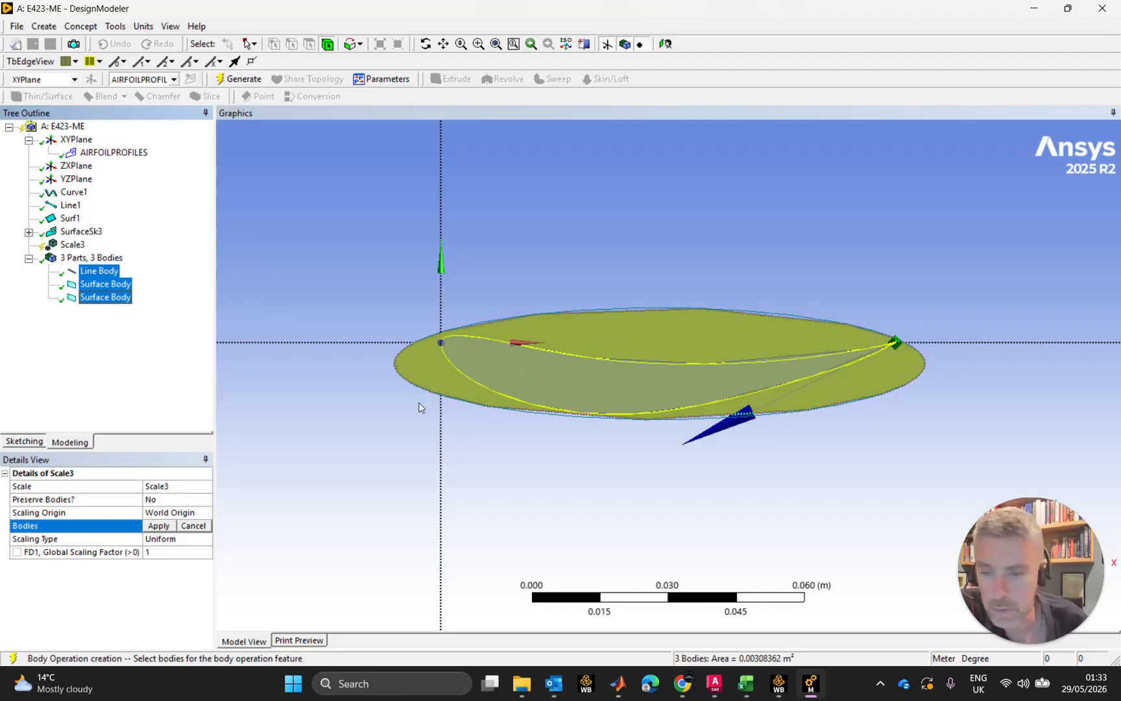
click(159, 526)
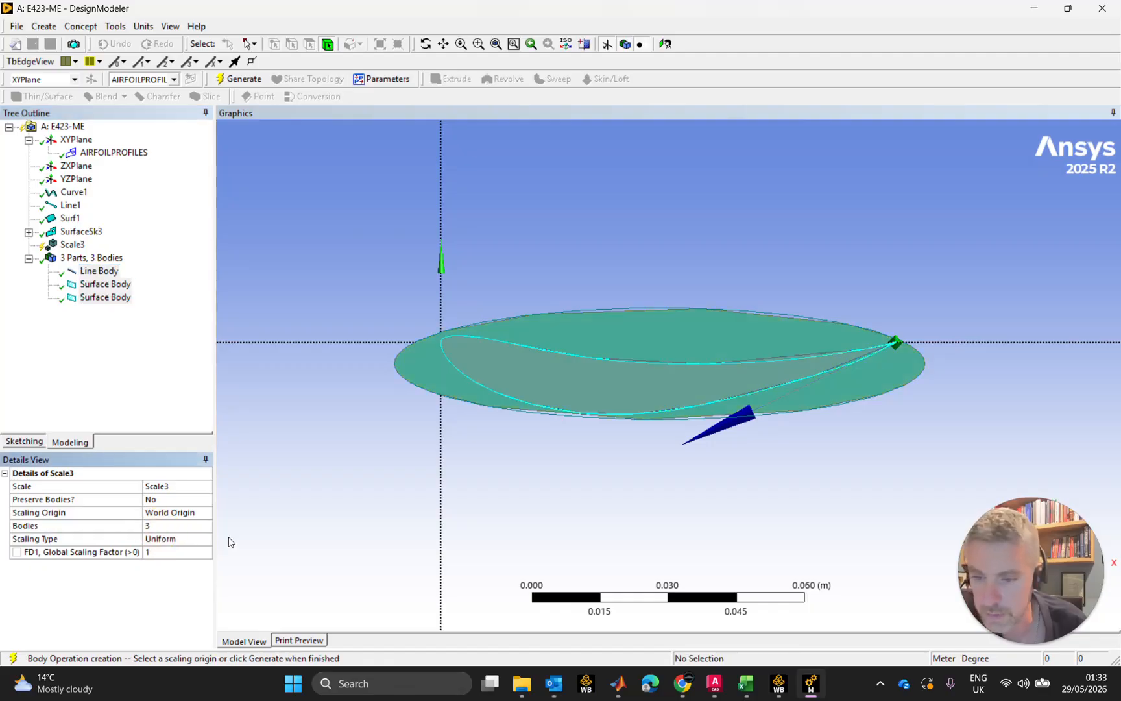
click(152, 556)
text(5.5)
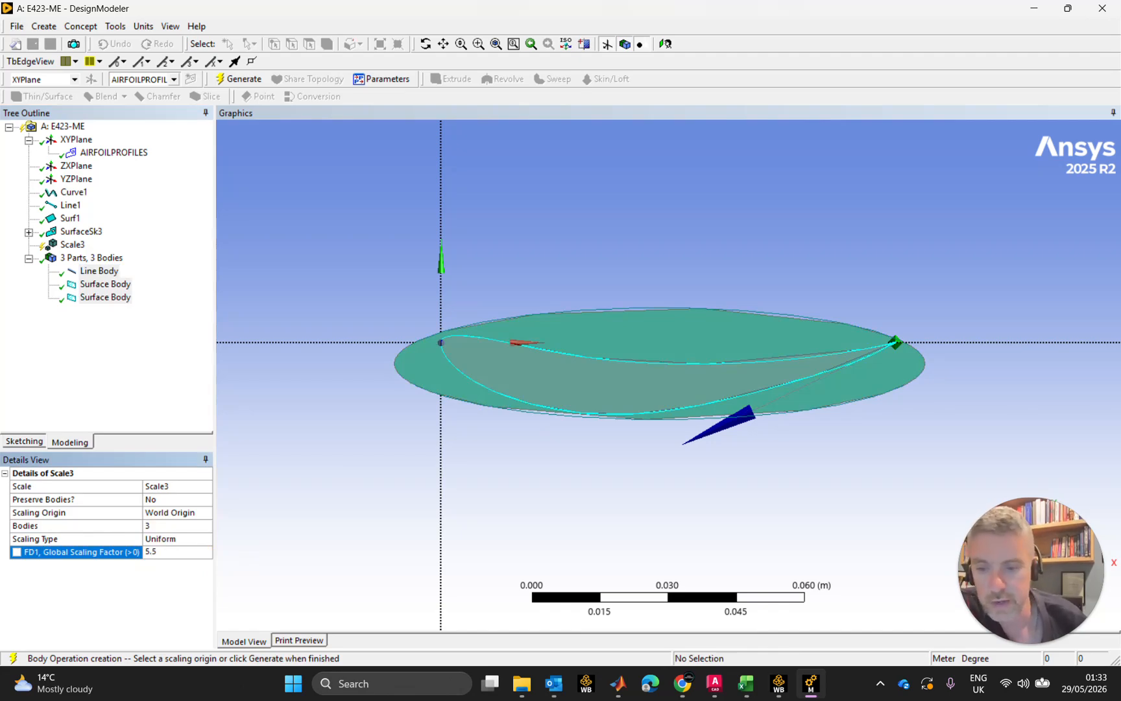
click(244, 560)
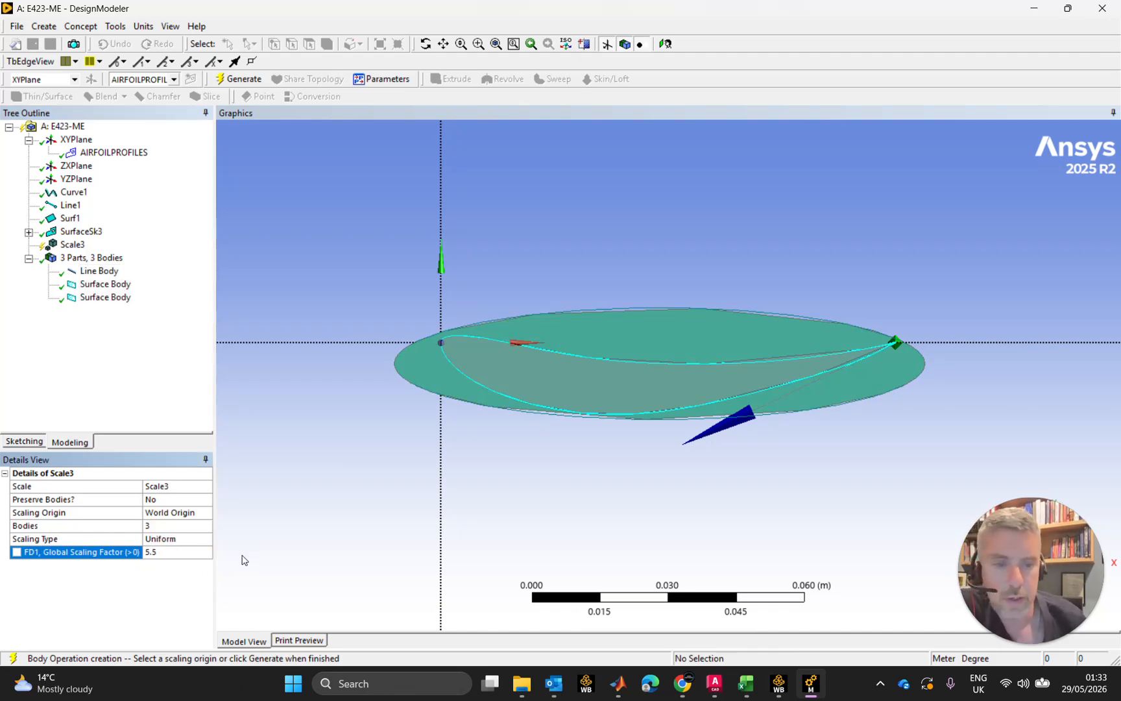
click(249, 79)
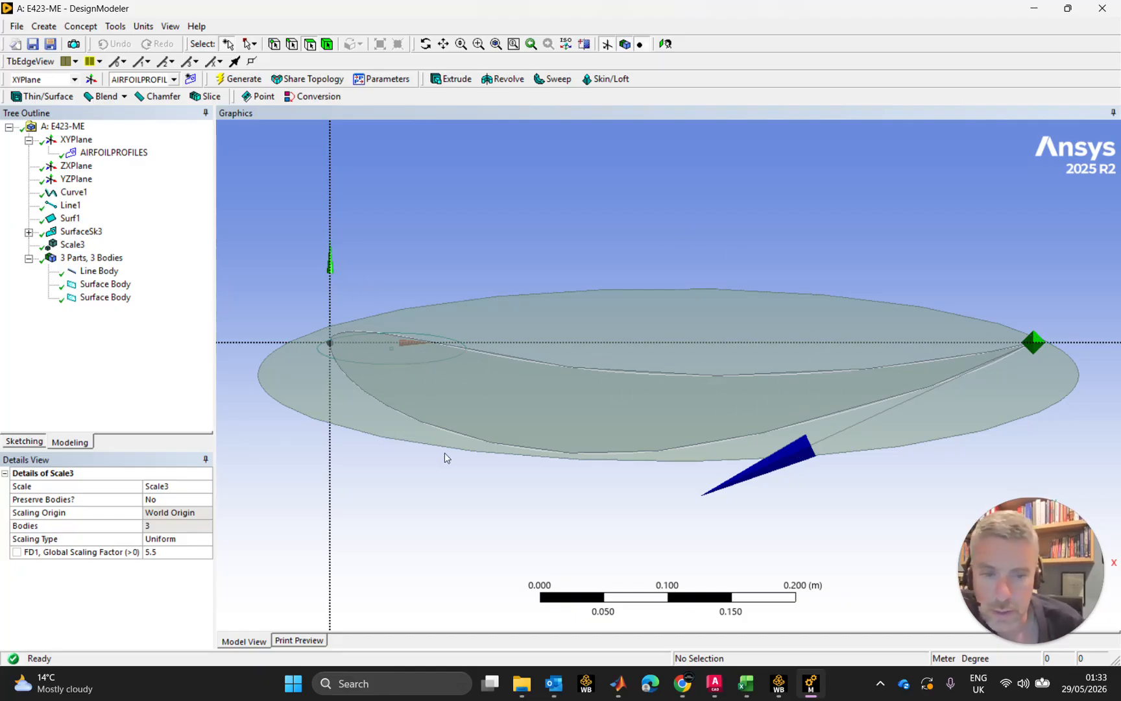
Step: Make the global scaling factor of Scale3 a design parameter named Scale.ME
click(16, 553)
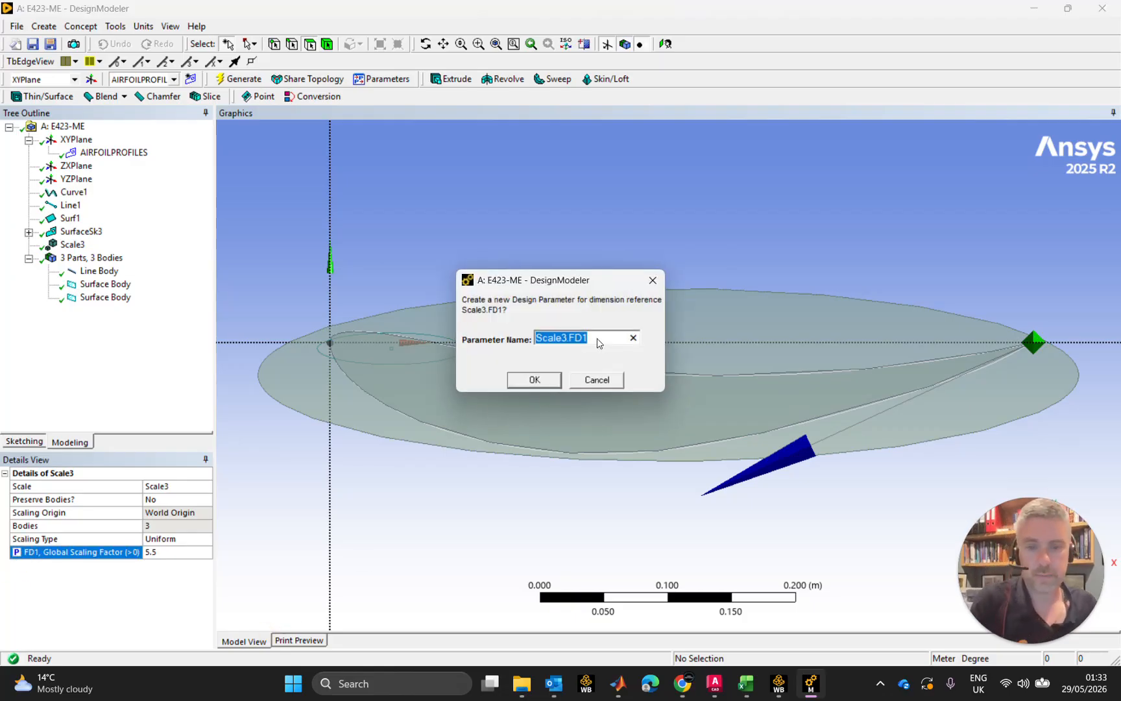
click(563, 338)
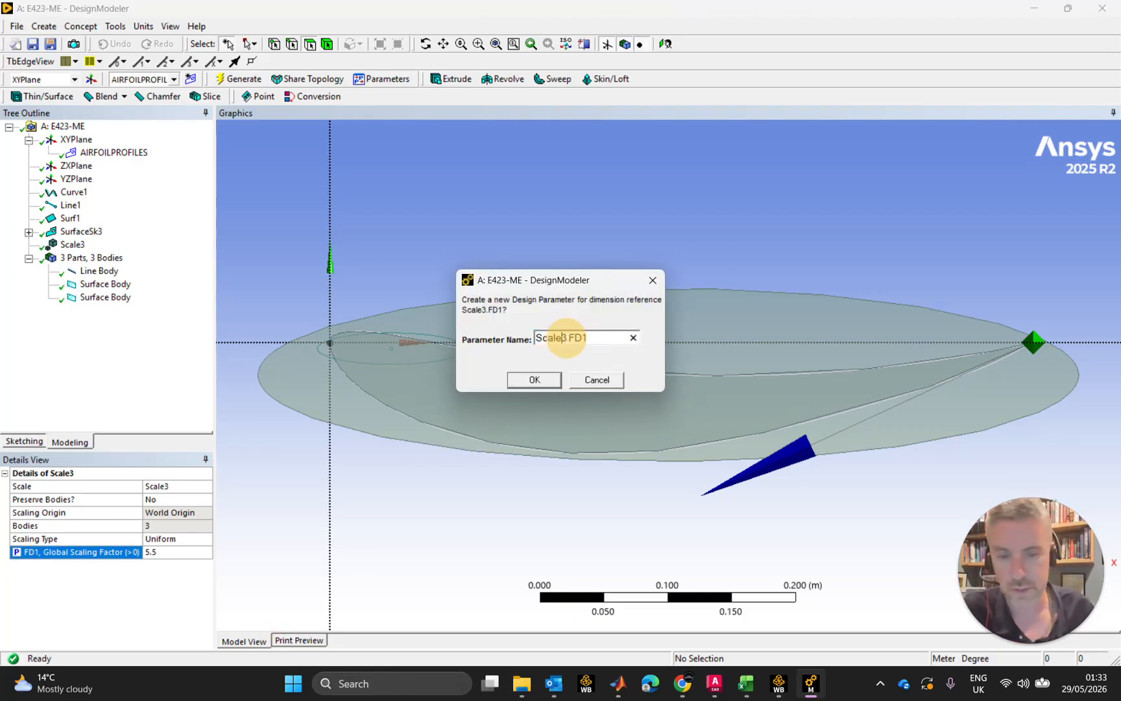
double_click(563, 338)
key(End)
key(BackSpace)
key(BackSpace)
key(BackSpace)
key(BackSpace)
key(BackSpace)
text(.)
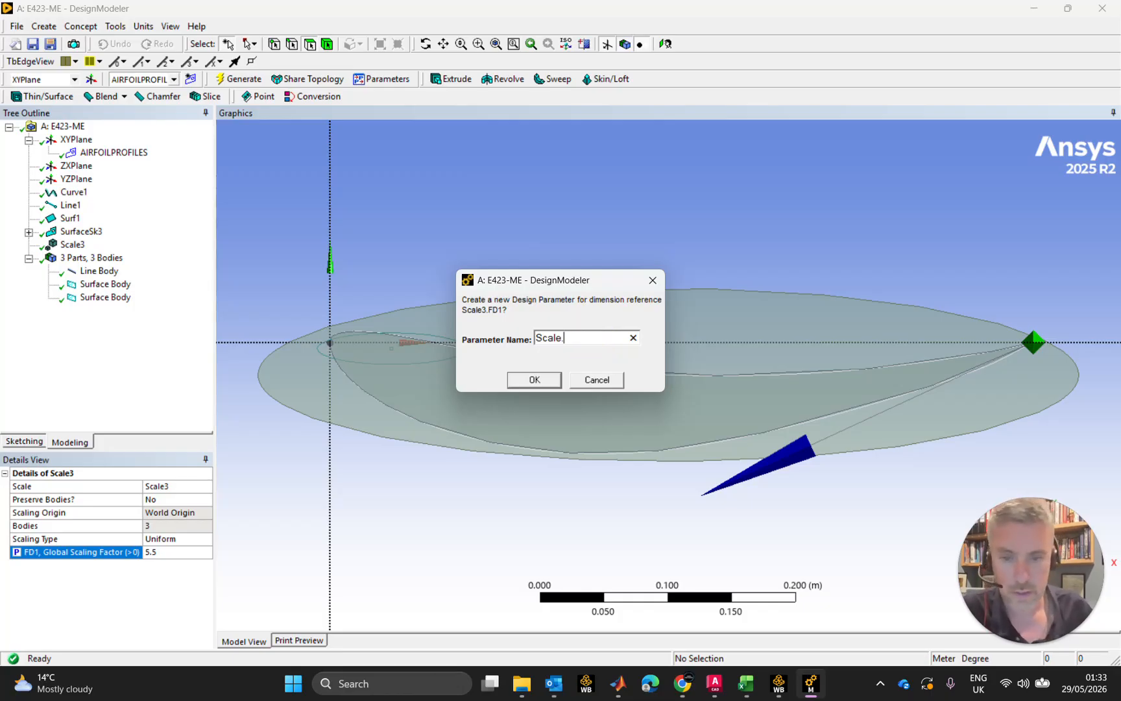
text(ME)
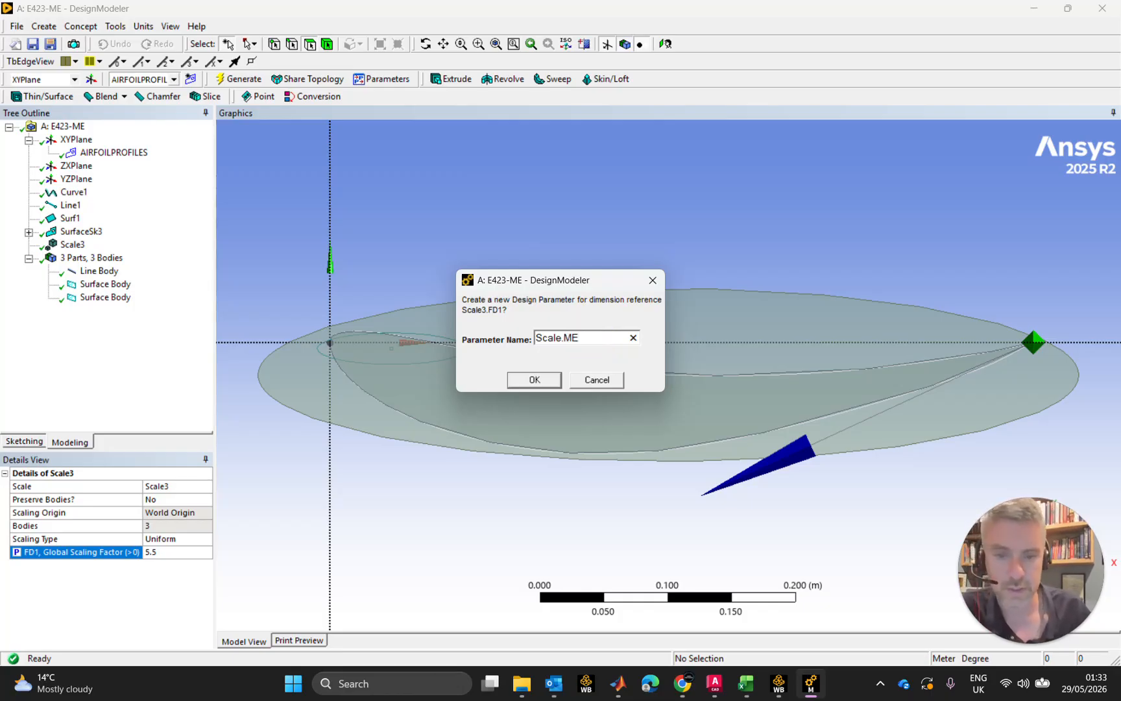
key(Return)
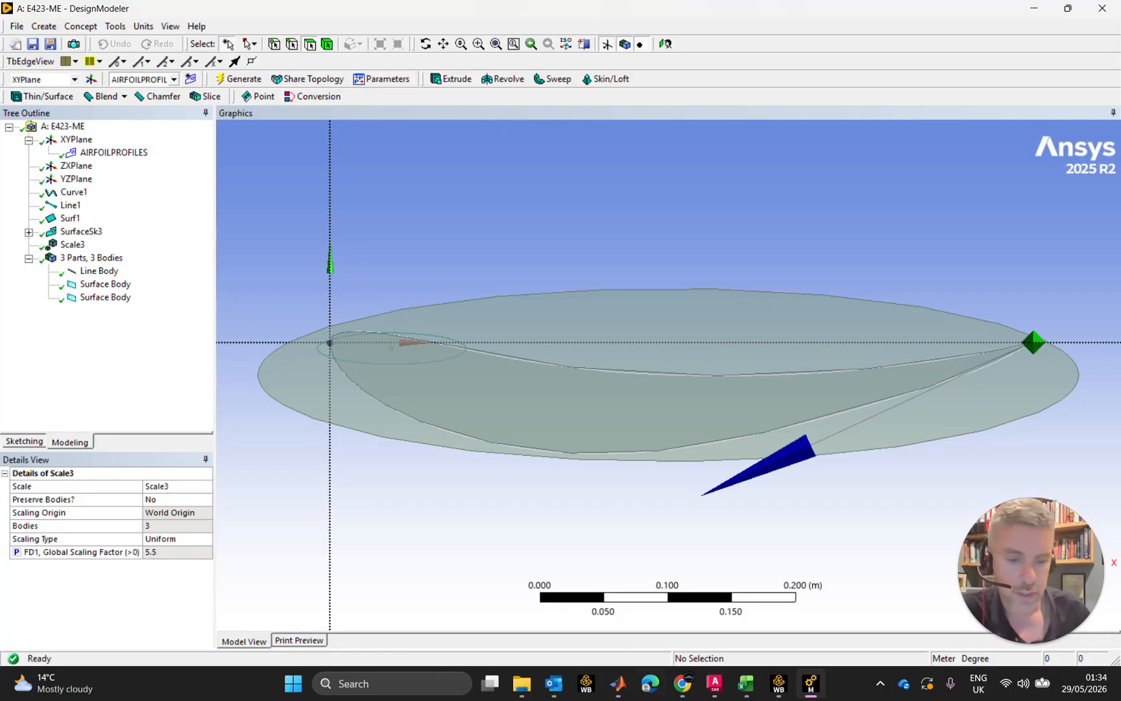
Step: Switch to Workbench to check the Scale.ME parameter in the design points table, and return to DesignModeler
click(779, 683)
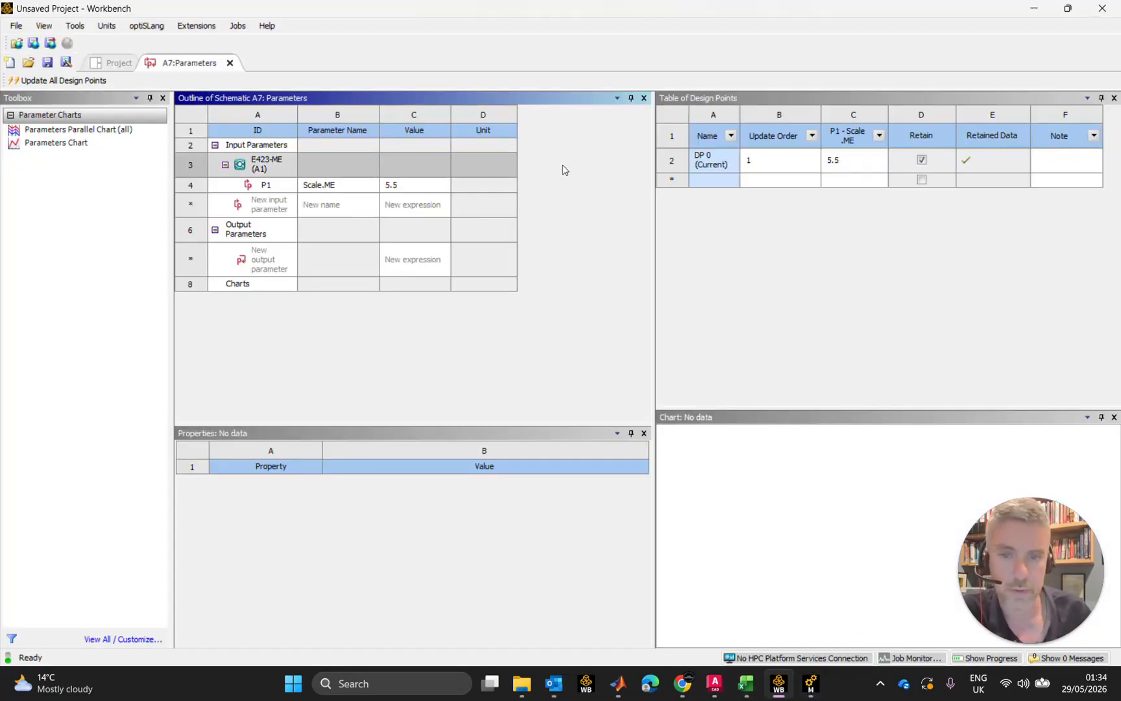
click(837, 164)
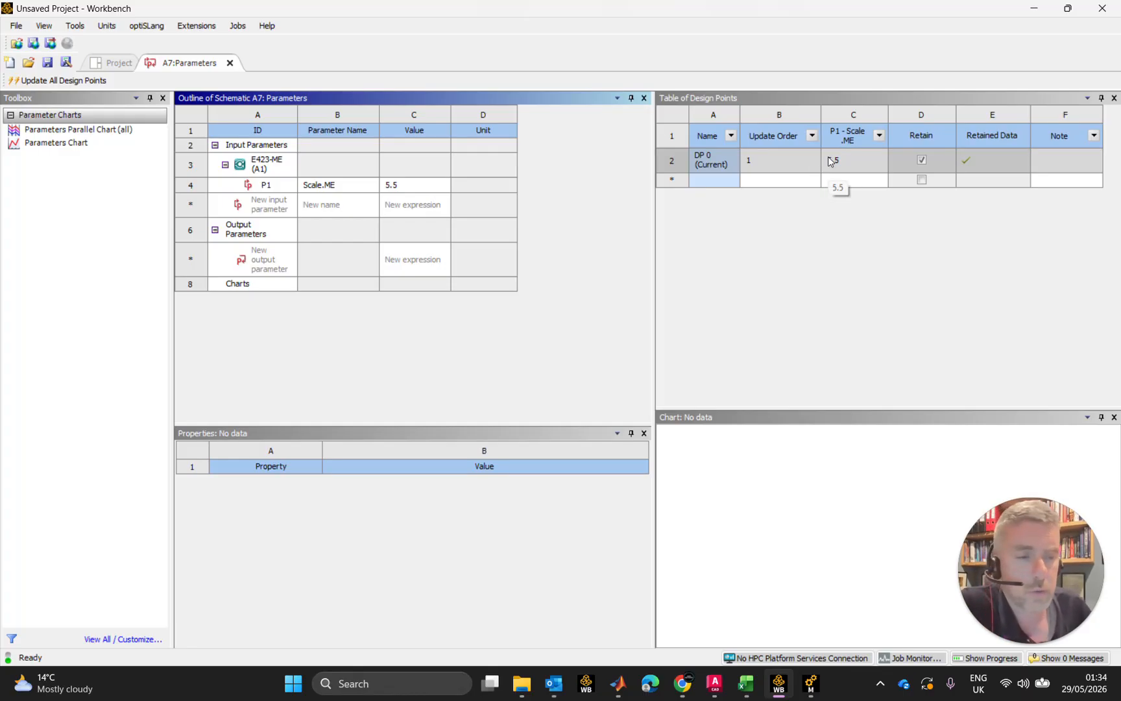
click(1035, 8)
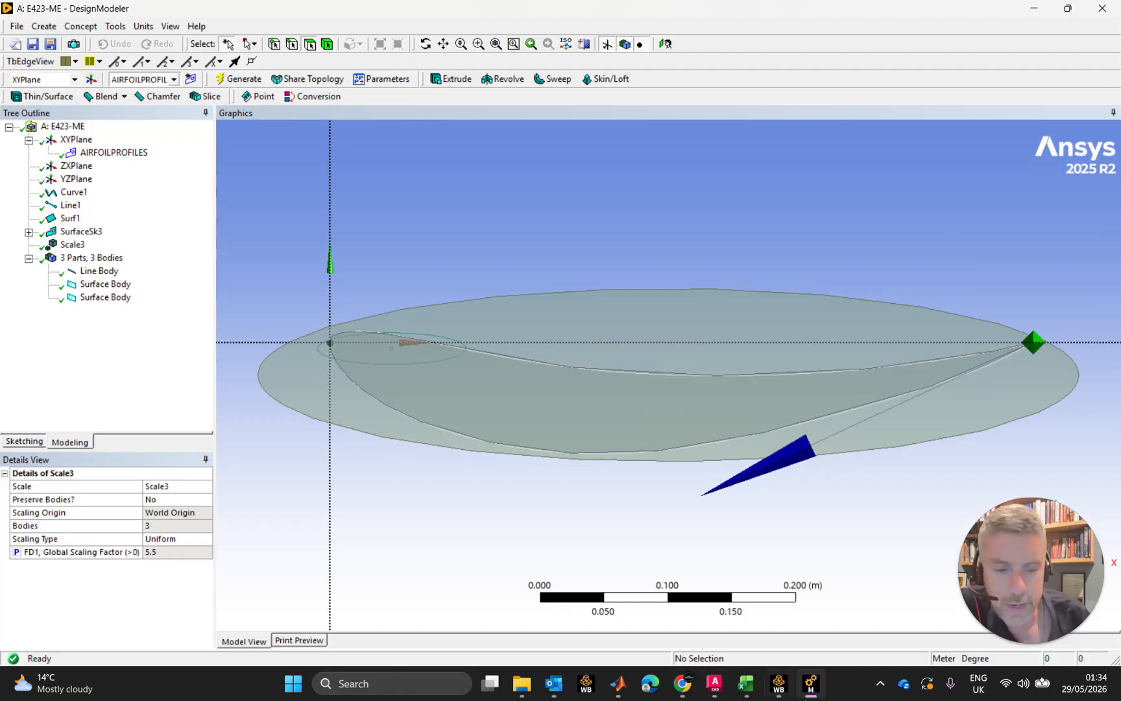
click(779, 684)
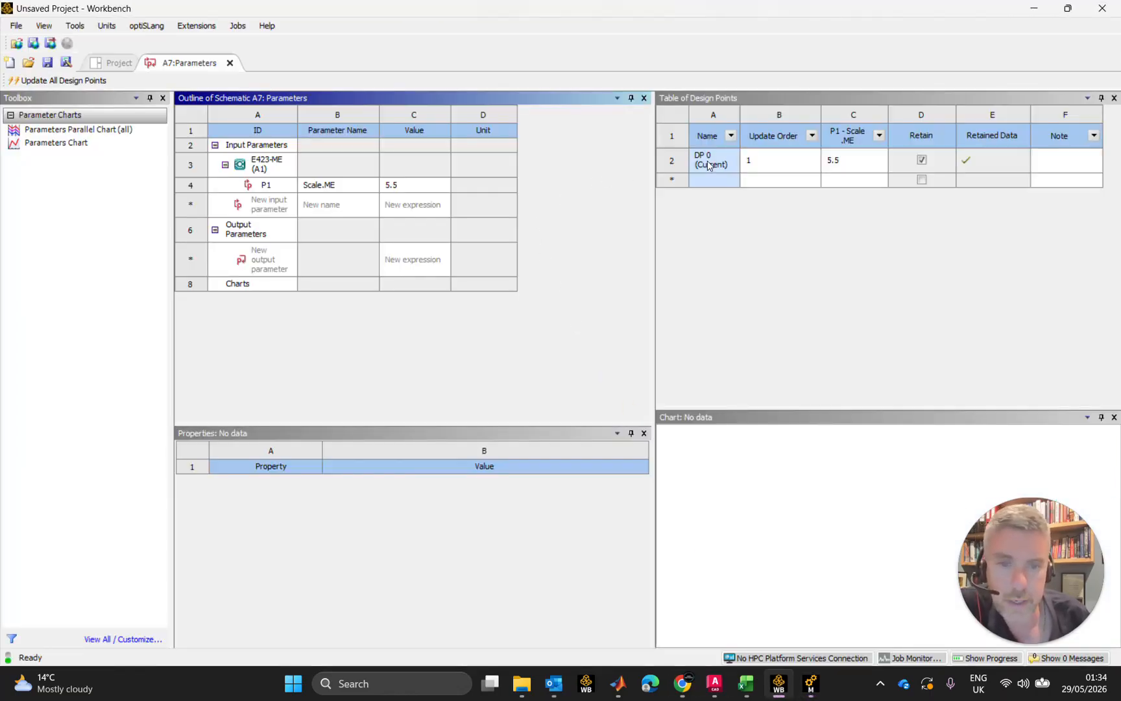
click(681, 166)
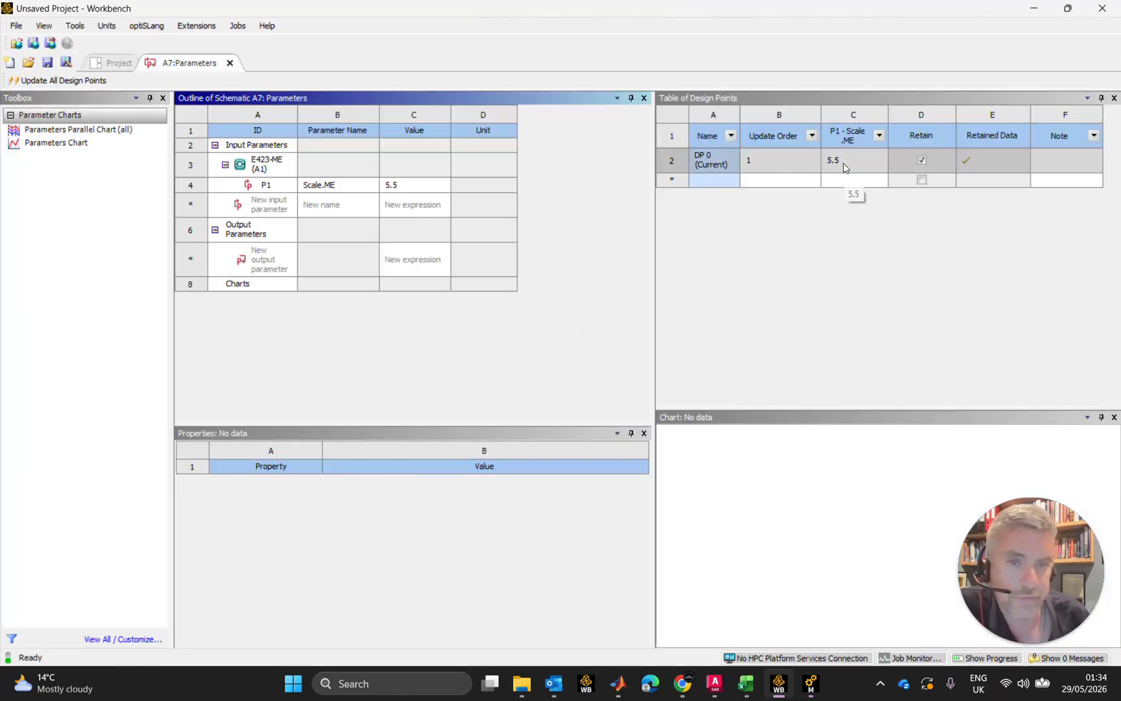
click(1034, 8)
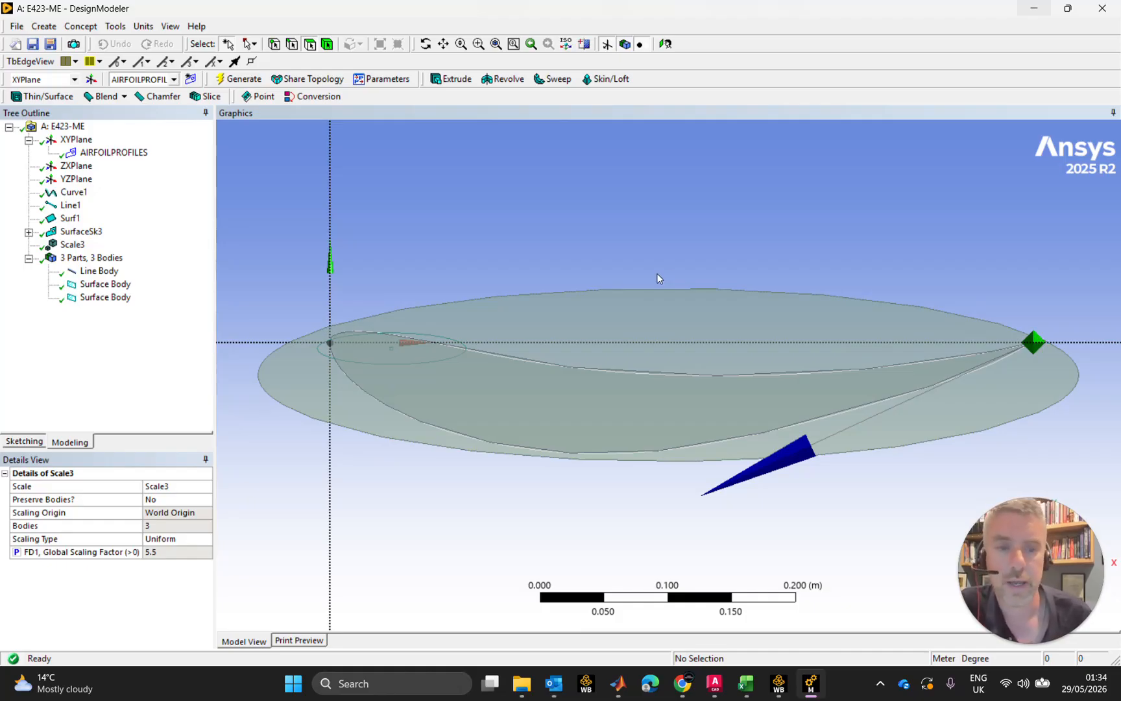
Step: Start a Rotate body transformation for the scaled geometry and rename the feature Rotate_ME
scroll(714, 254, down, 1)
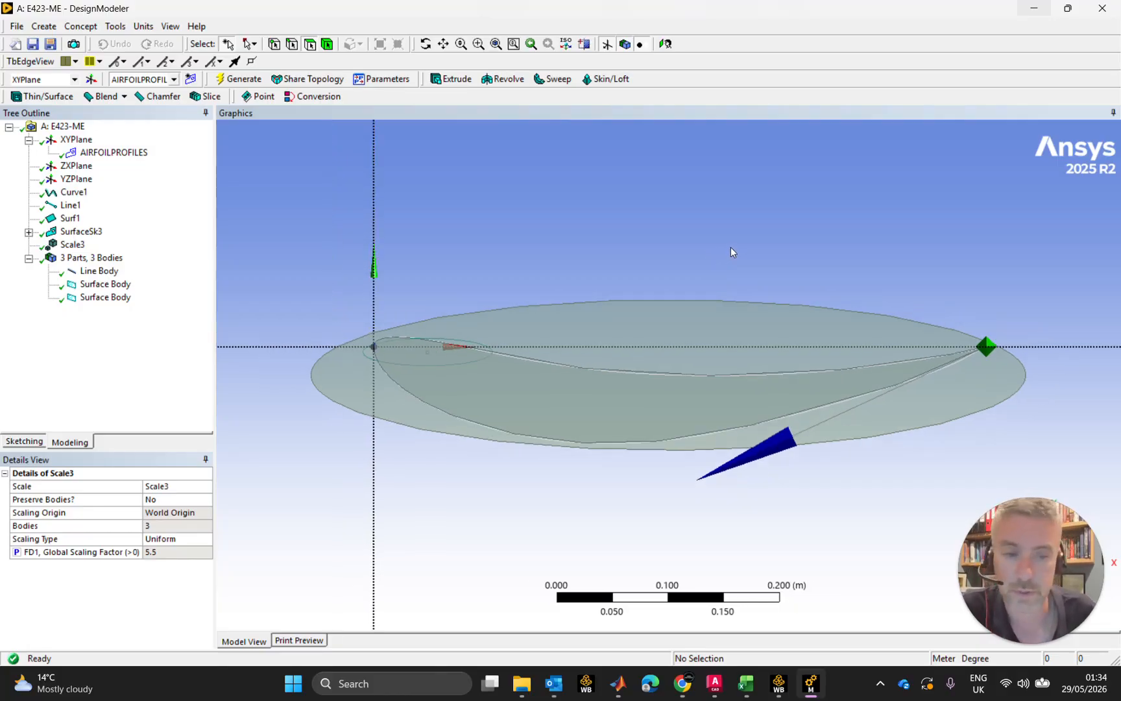
scroll(731, 252, down, 1)
scroll(734, 253, down, 1)
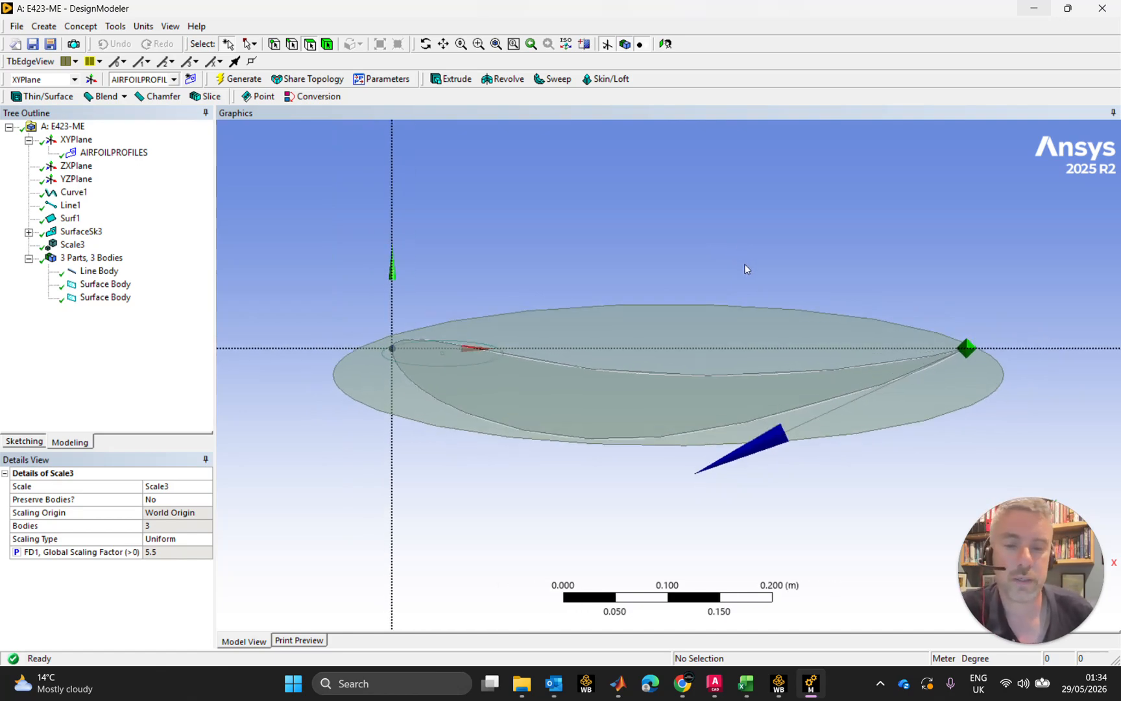
scroll(603, 310, up, 1)
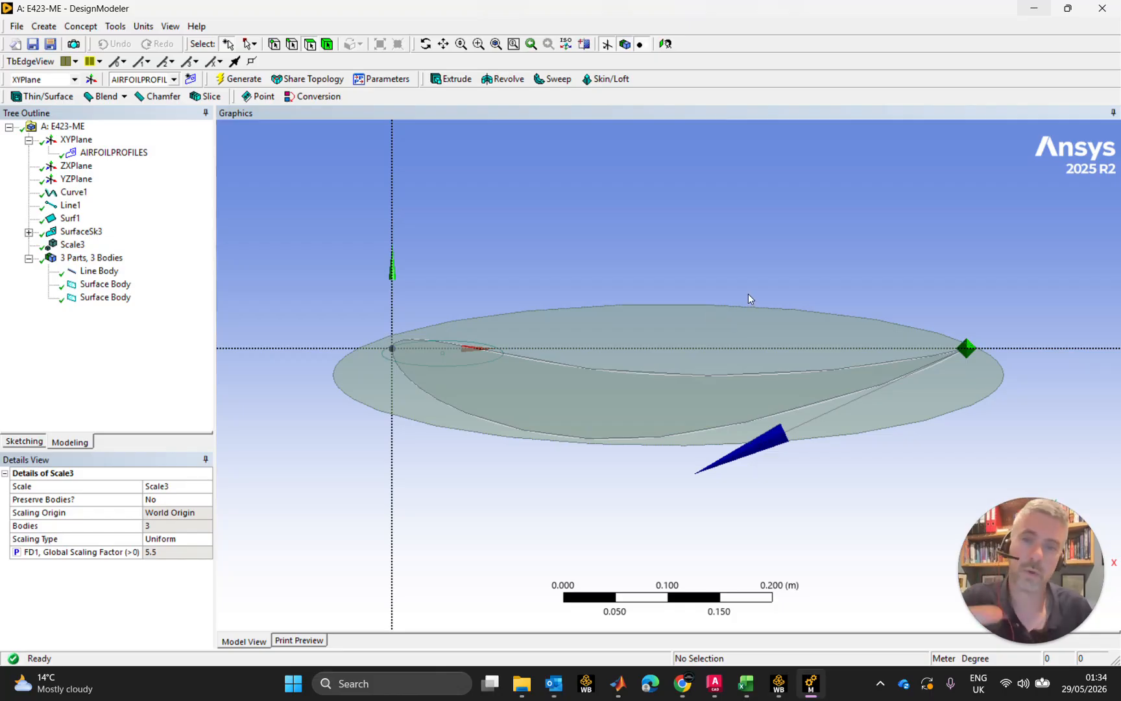
click(44, 27)
mouse_move(122, 235)
click(195, 267)
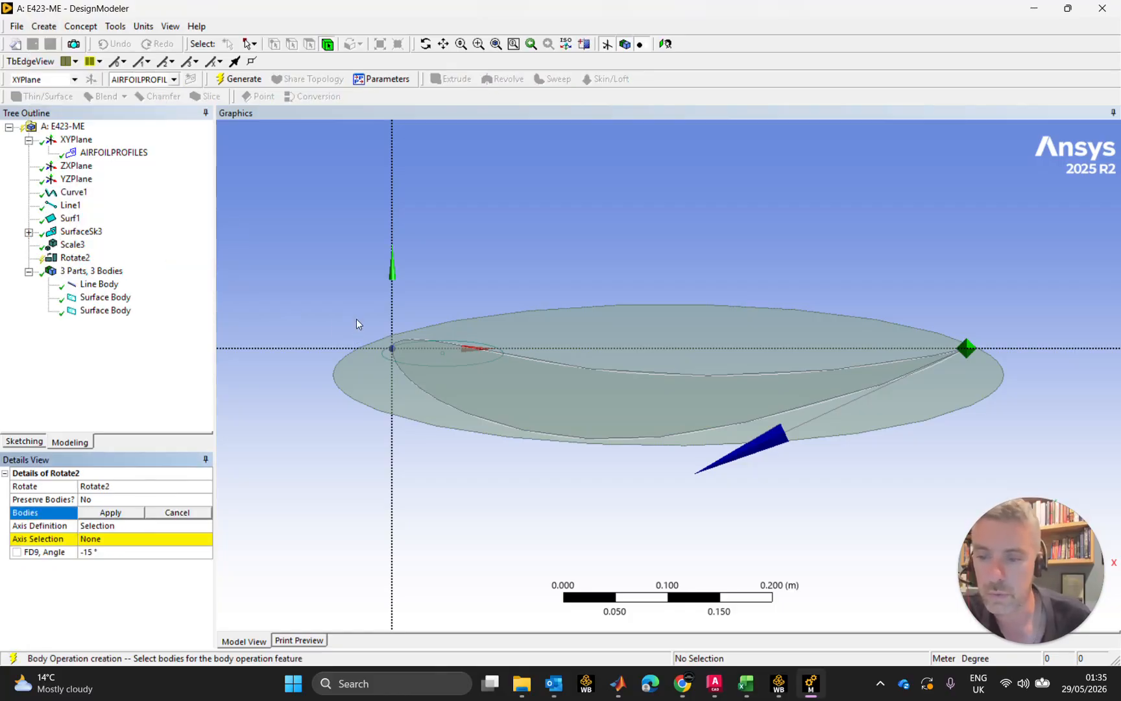
click(122, 486)
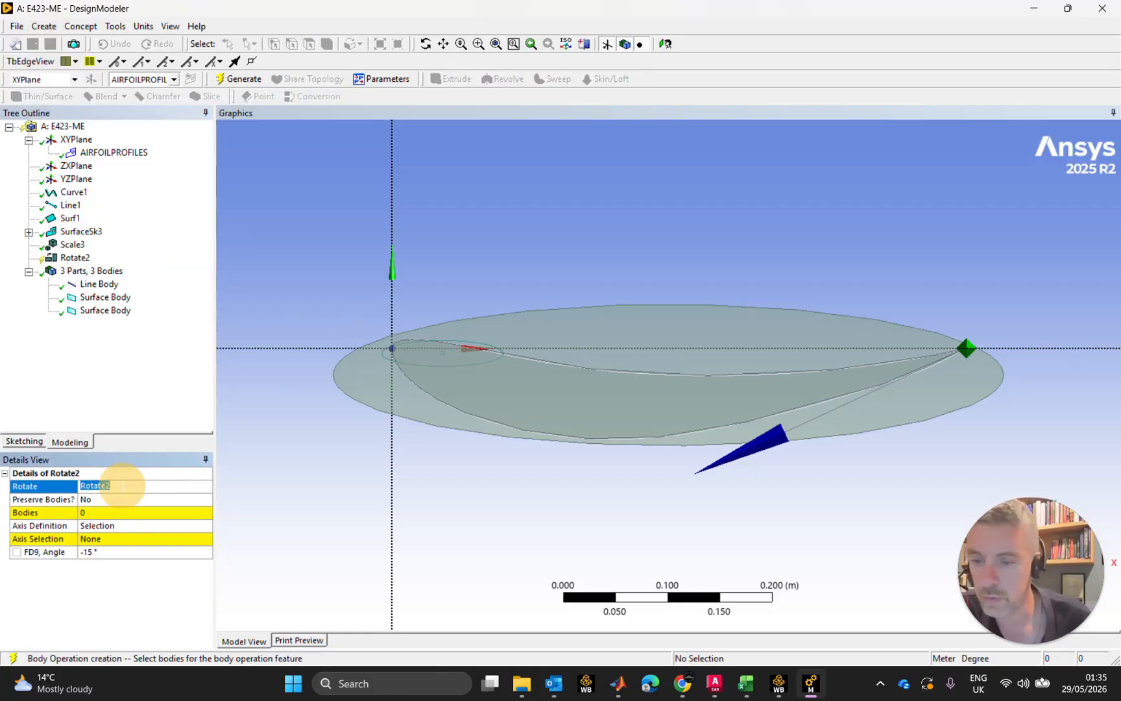
text(Rotate)
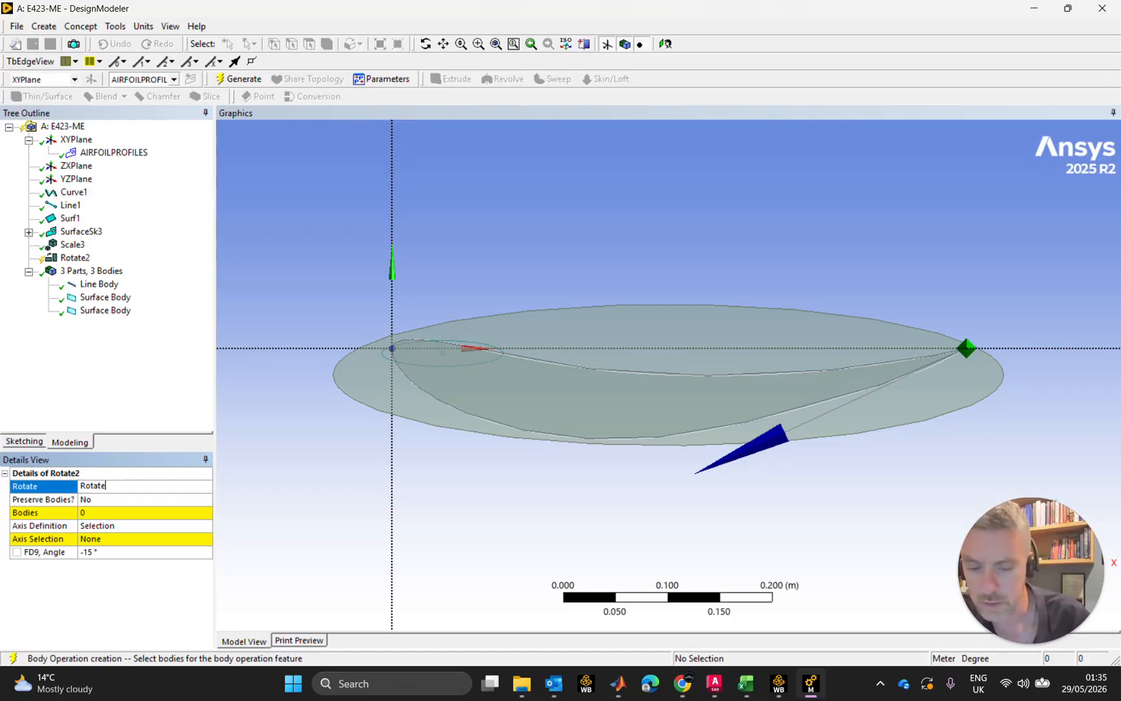
text(_me)
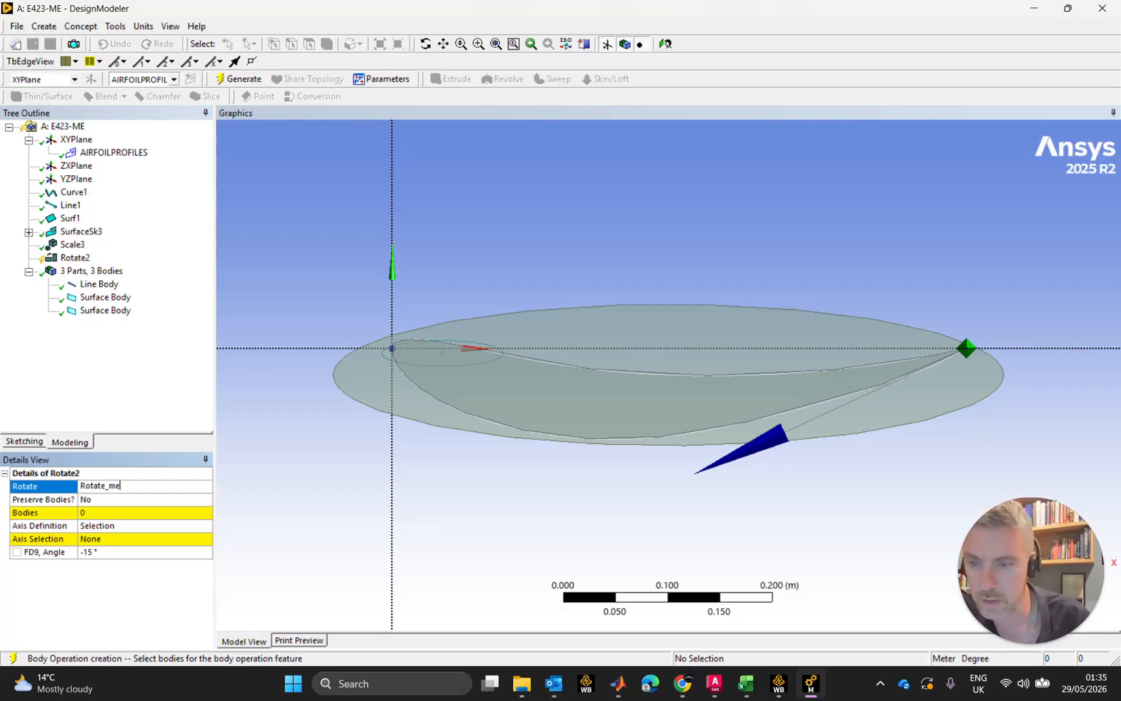
key(BackSpace)
key(BackSpace)
text(ME)
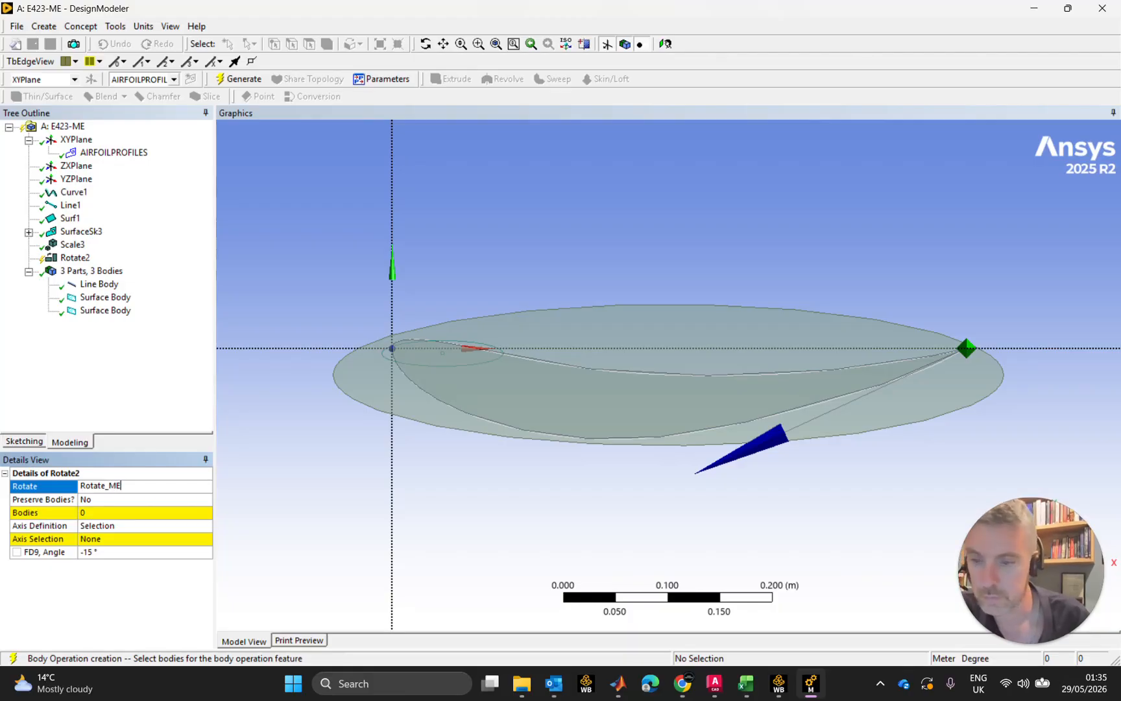
key(Return)
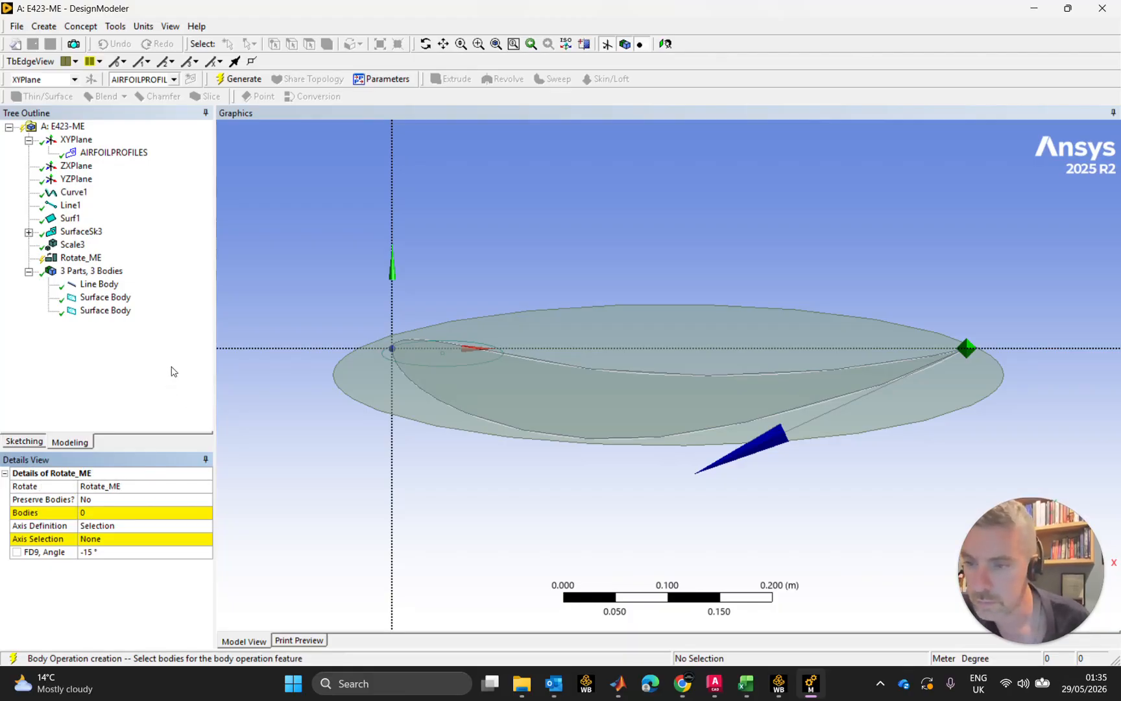
Step: Assign the line body and both surface bodies as the bodies of the Rotate_ME feature
click(73, 246)
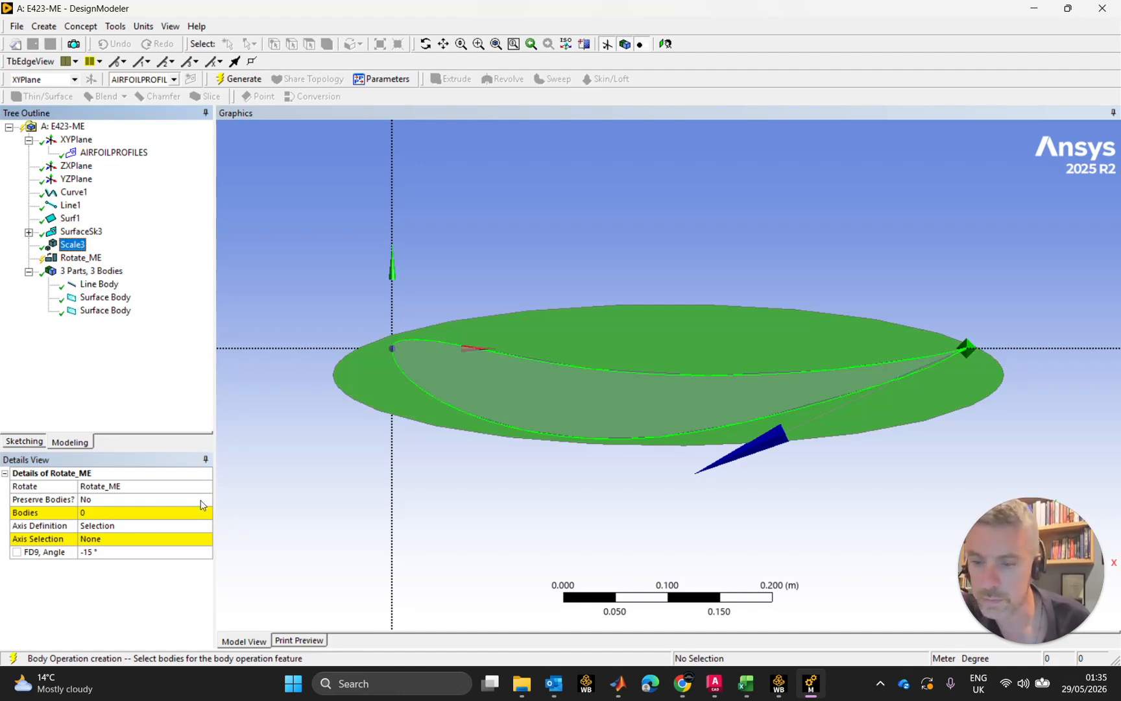
click(81, 258)
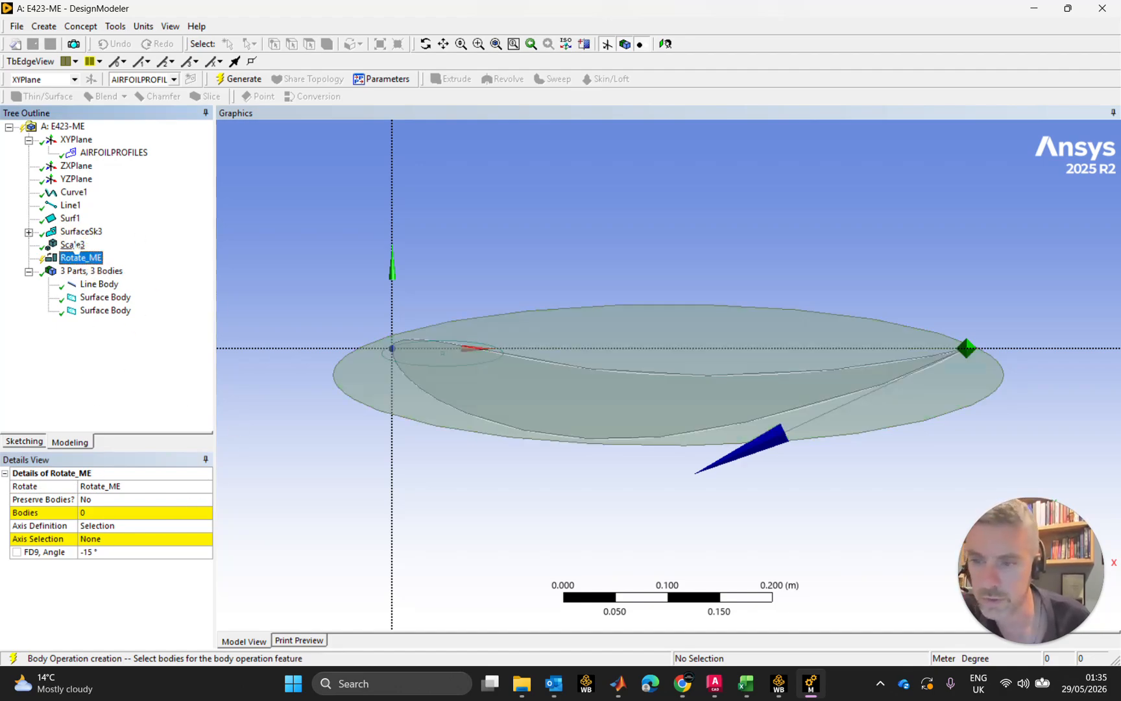
click(100, 514)
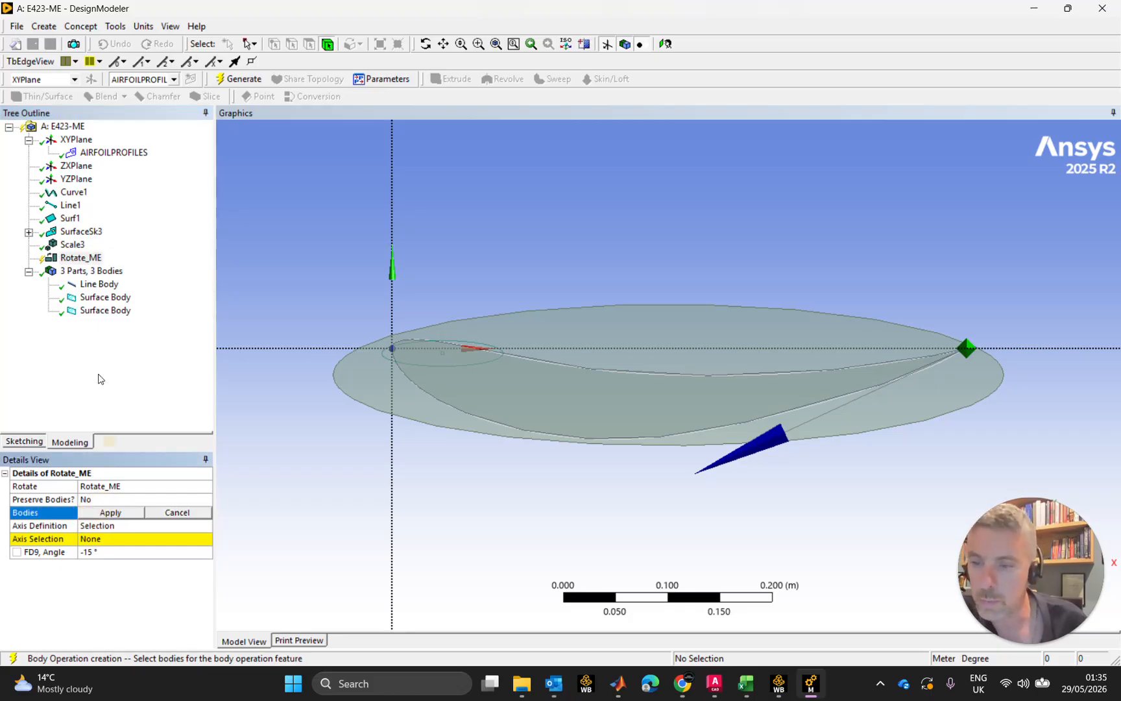
click(104, 284)
shift+click(115, 310)
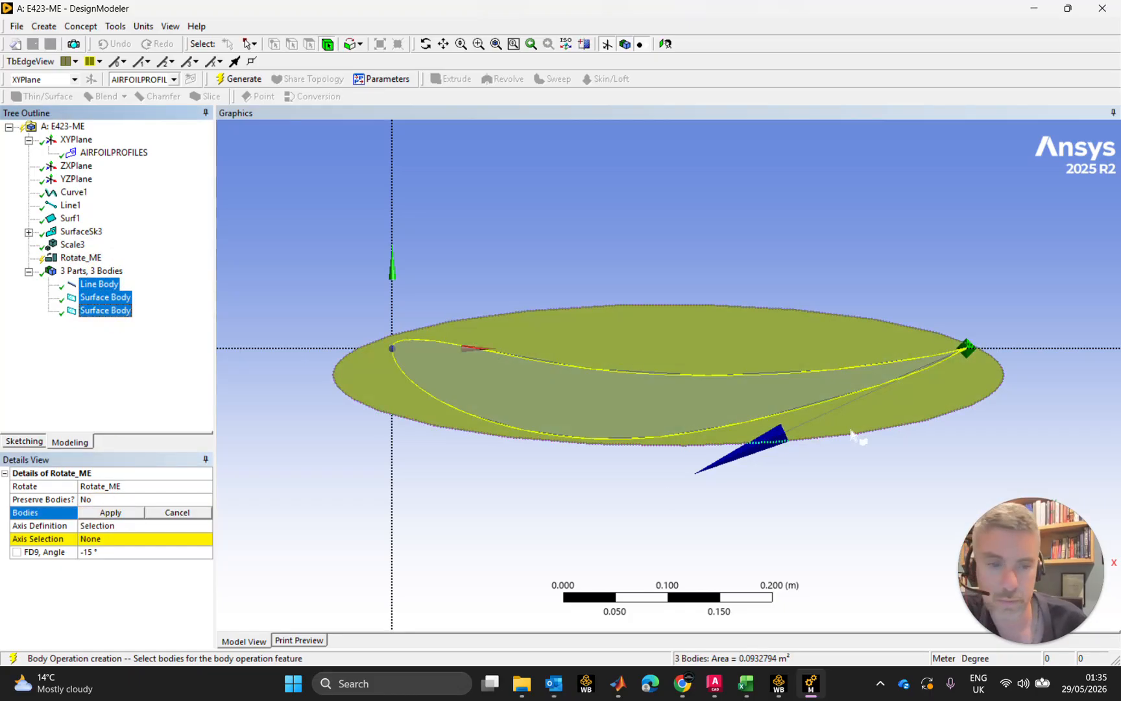
click(114, 513)
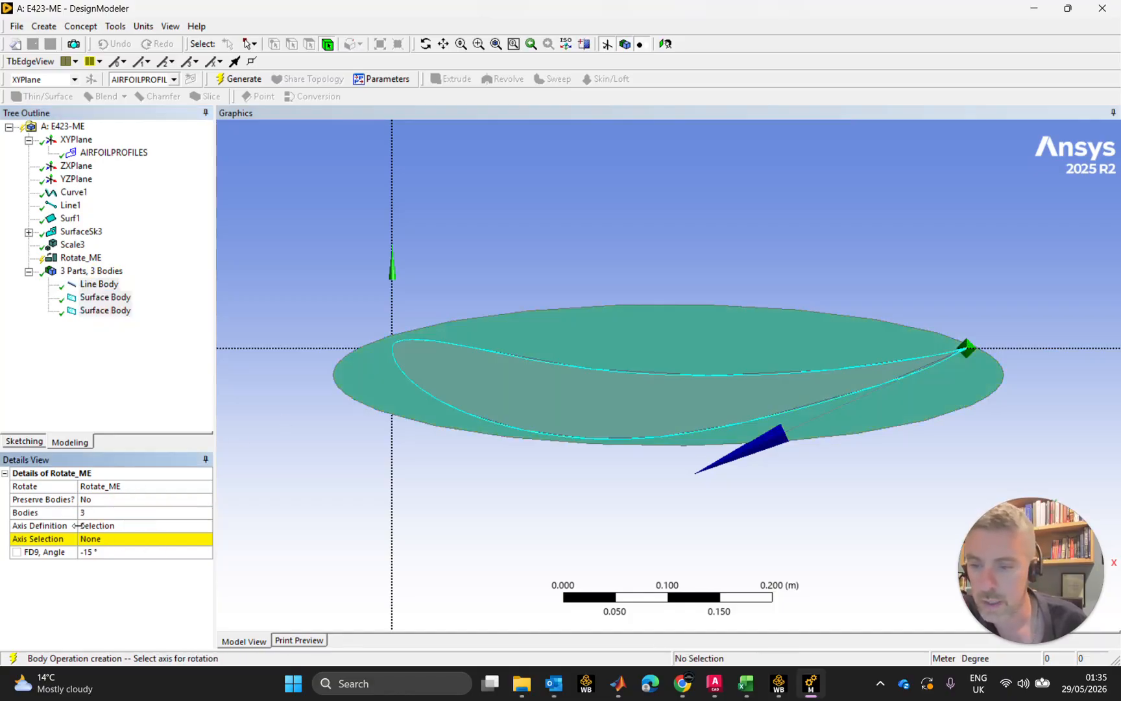
Step: Set the rotation axis of Rotate_ME to the normal of the XYPlane
click(114, 540)
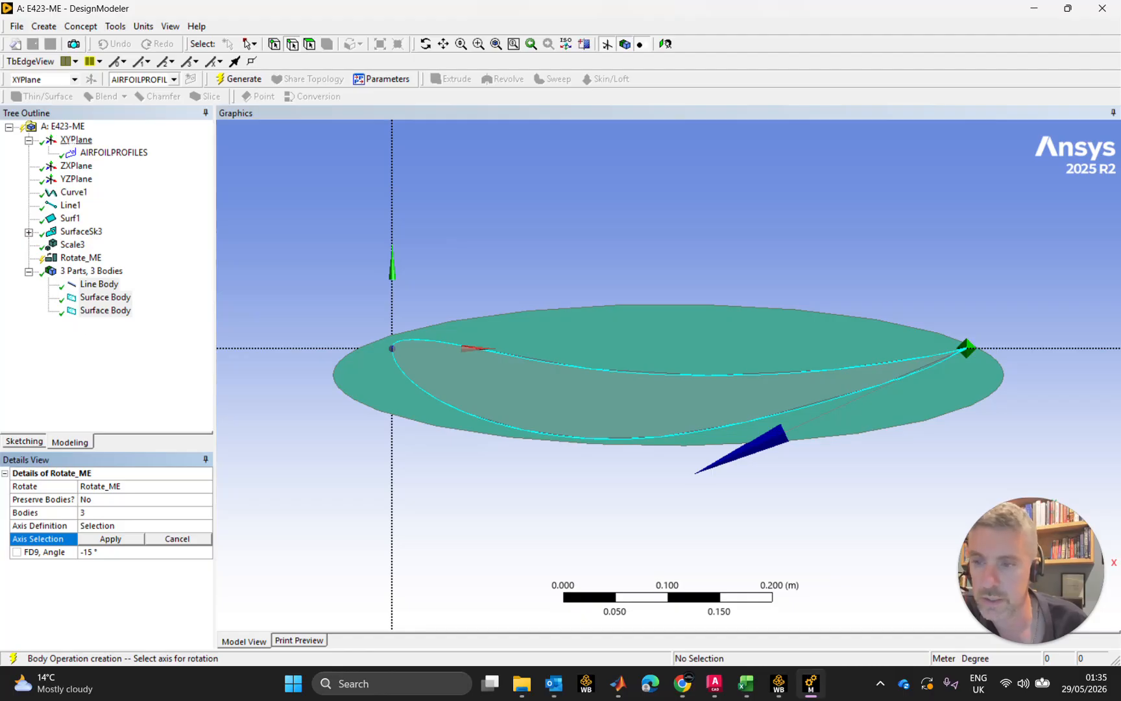
click(76, 140)
middle_drag(644, 269, 566, 302)
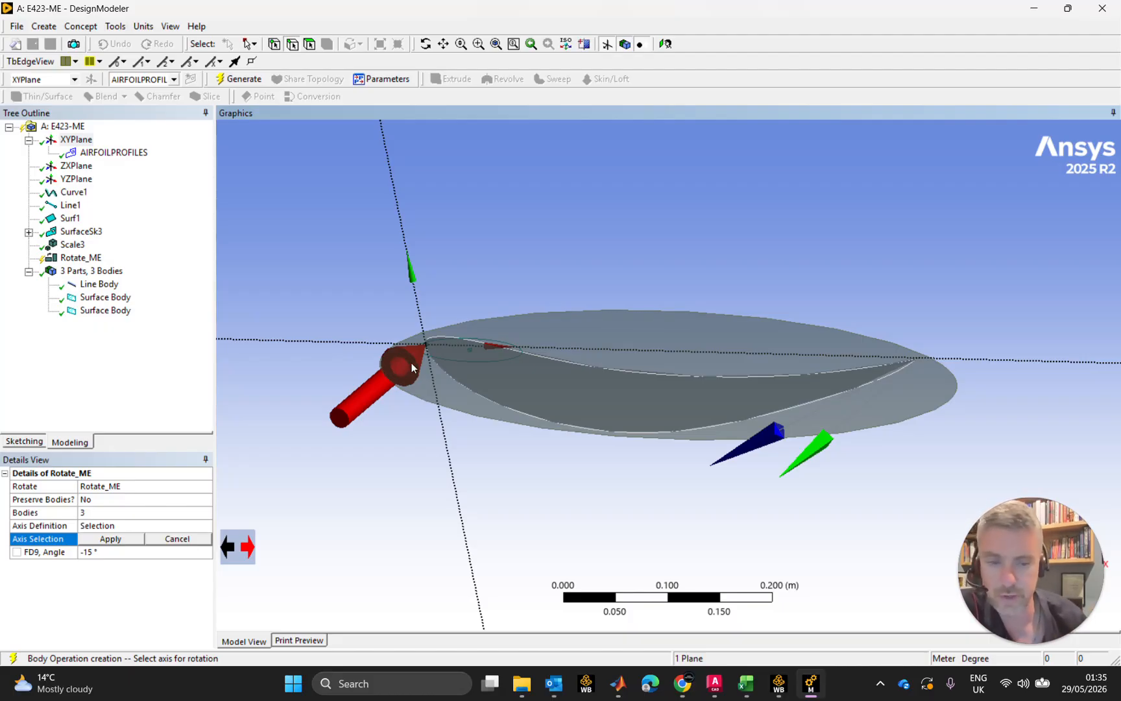
click(229, 549)
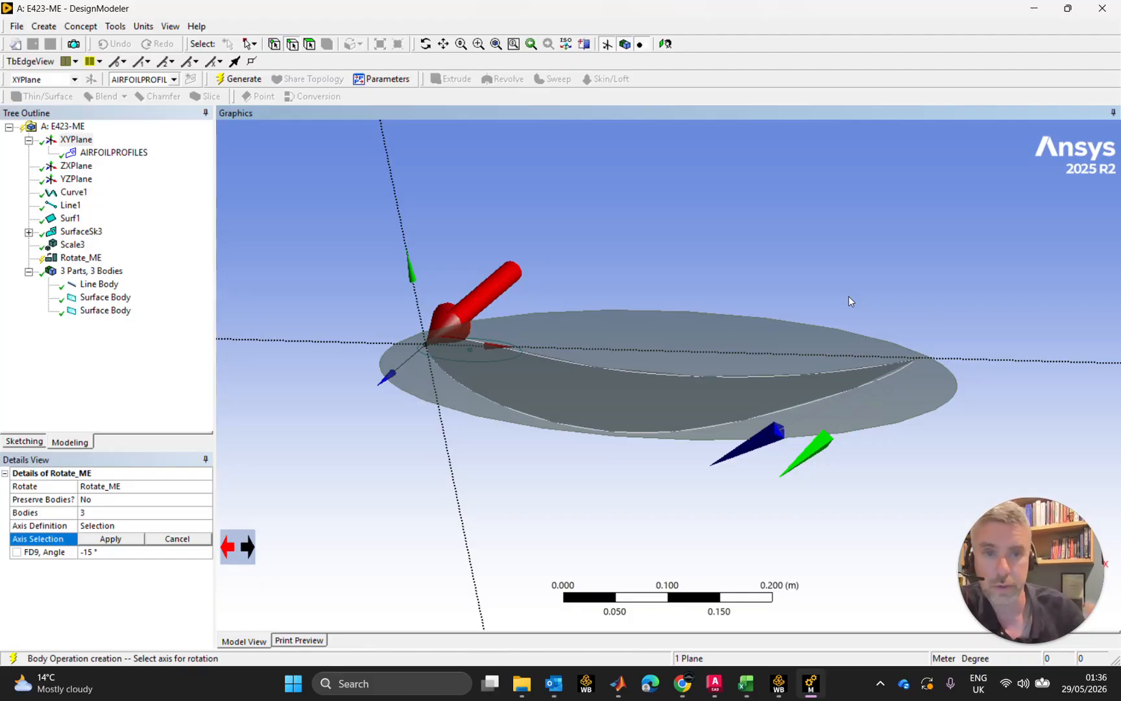
click(669, 44)
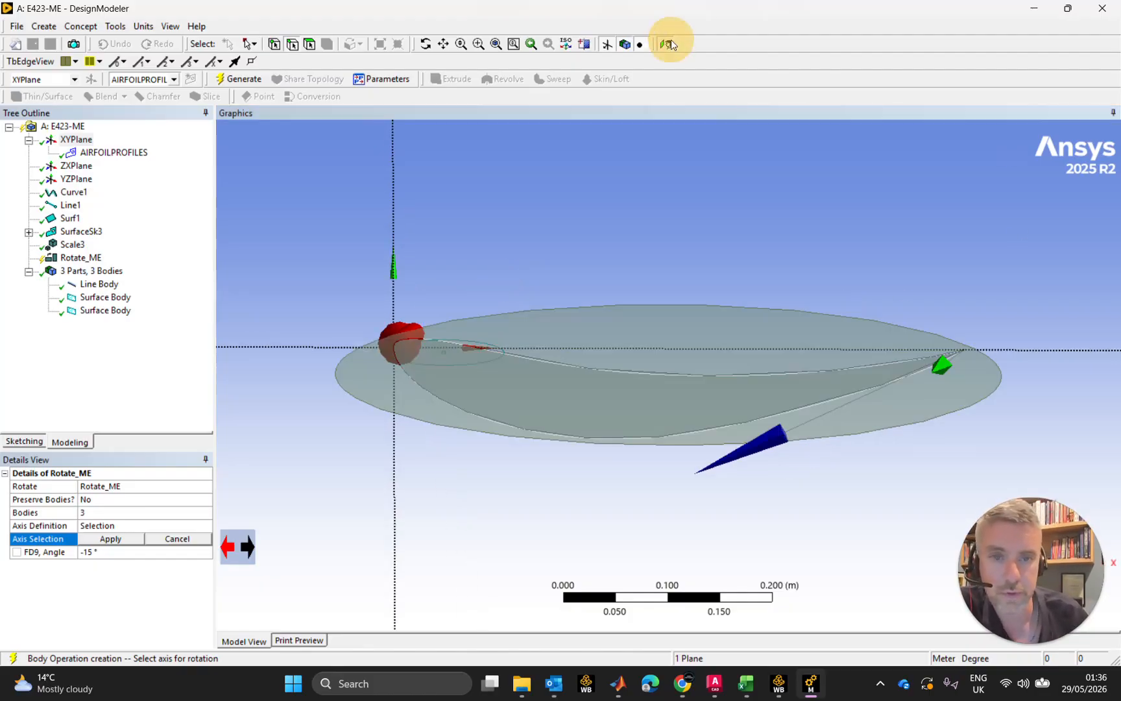
scroll(471, 365, down, 3)
scroll(491, 353, up, 4)
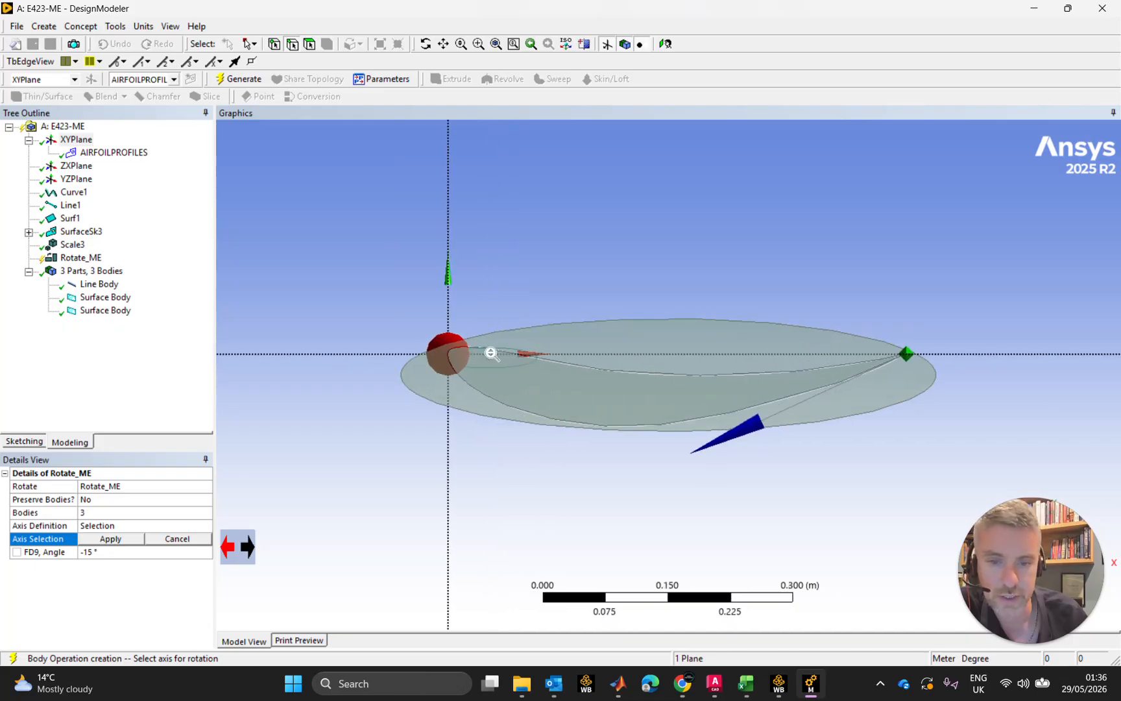
click(101, 554)
click(113, 540)
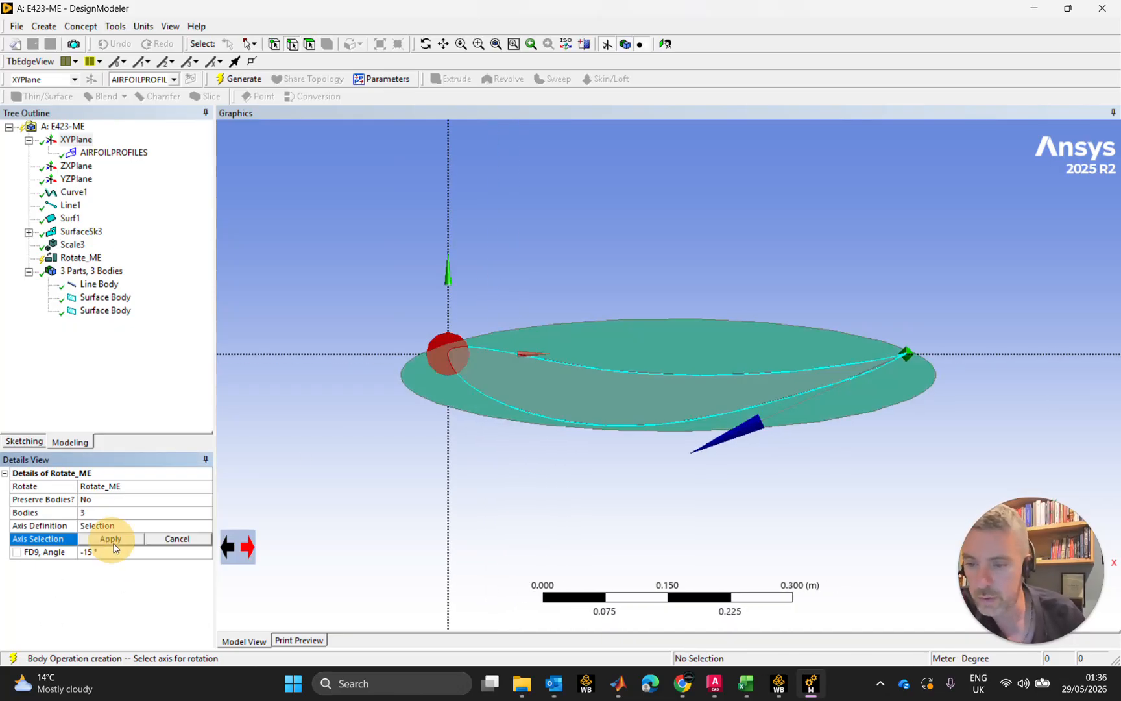
click(122, 538)
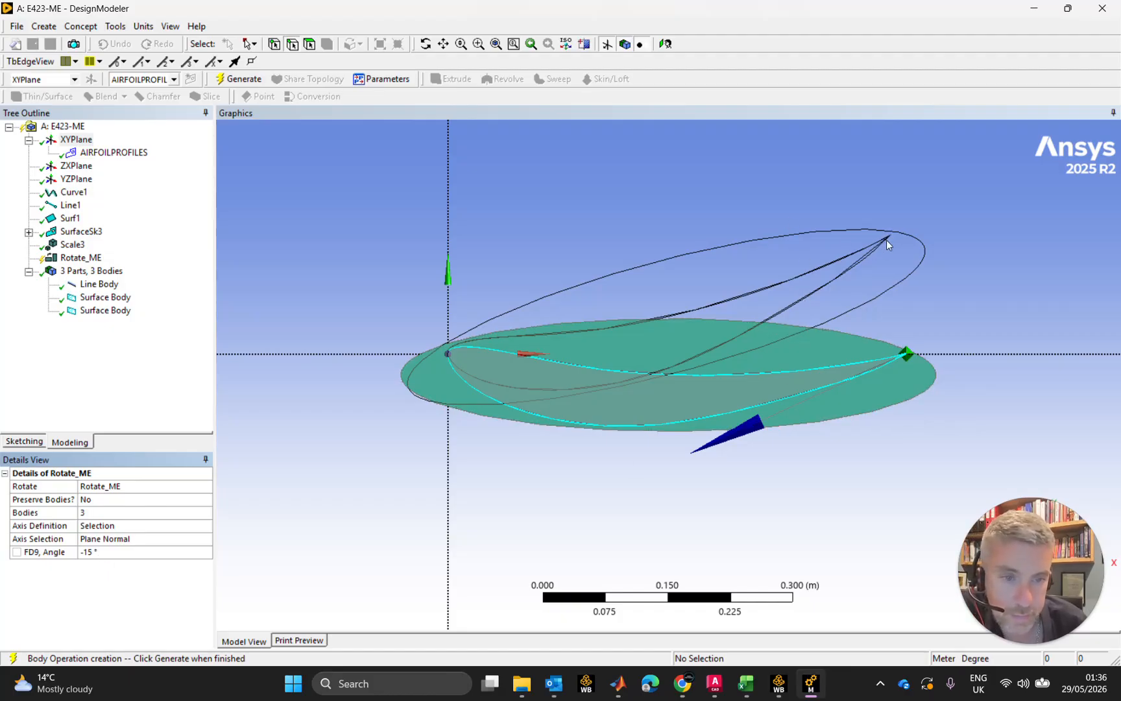
Step: Try rotation angles of 15° and 0° for Rotate_ME and compare the previewed airfoil orientation
middle_drag(964, 287, 836, 323)
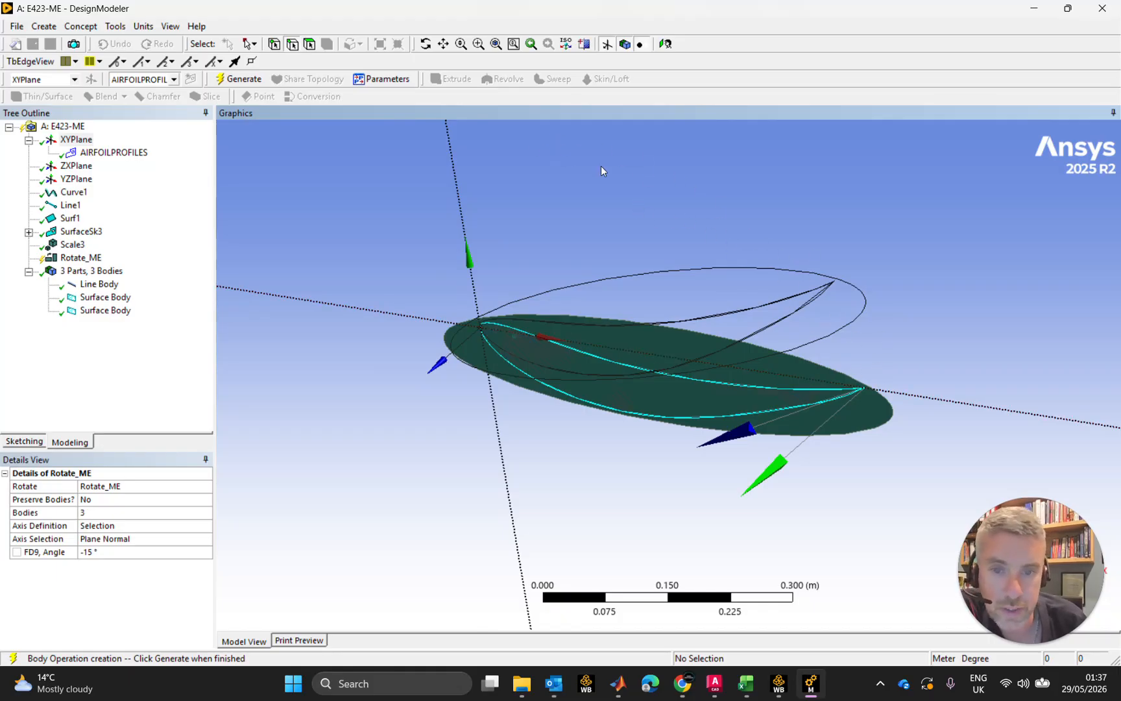
middle_drag(881, 368, 957, 304)
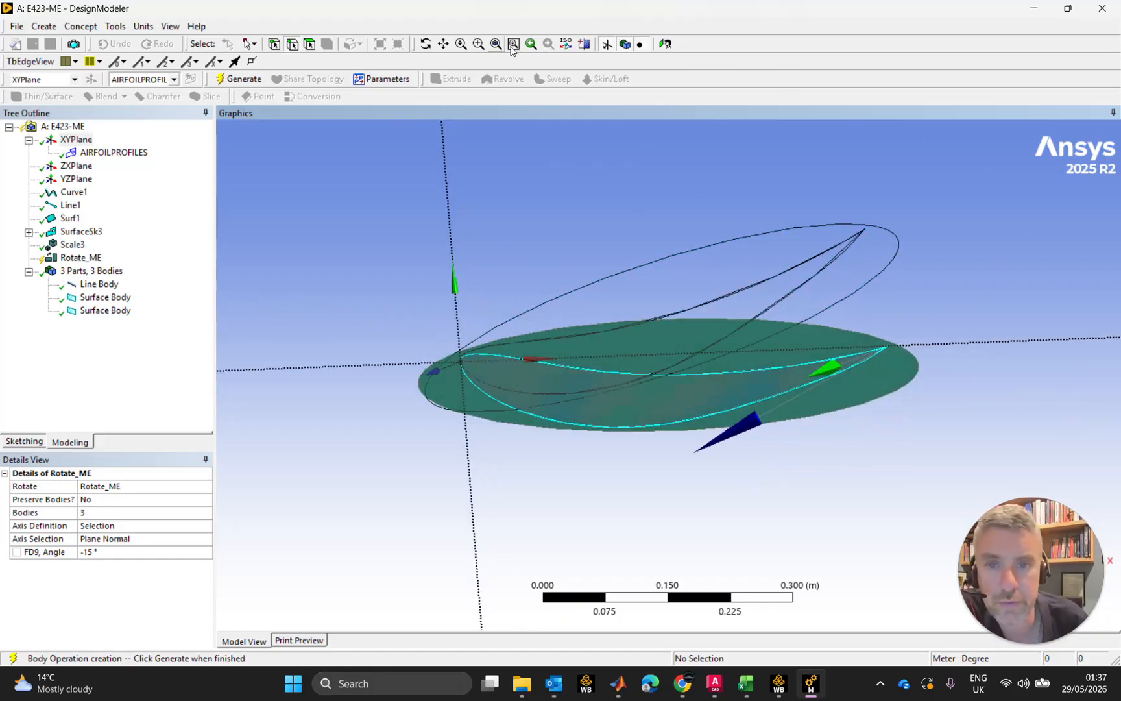
click(113, 553)
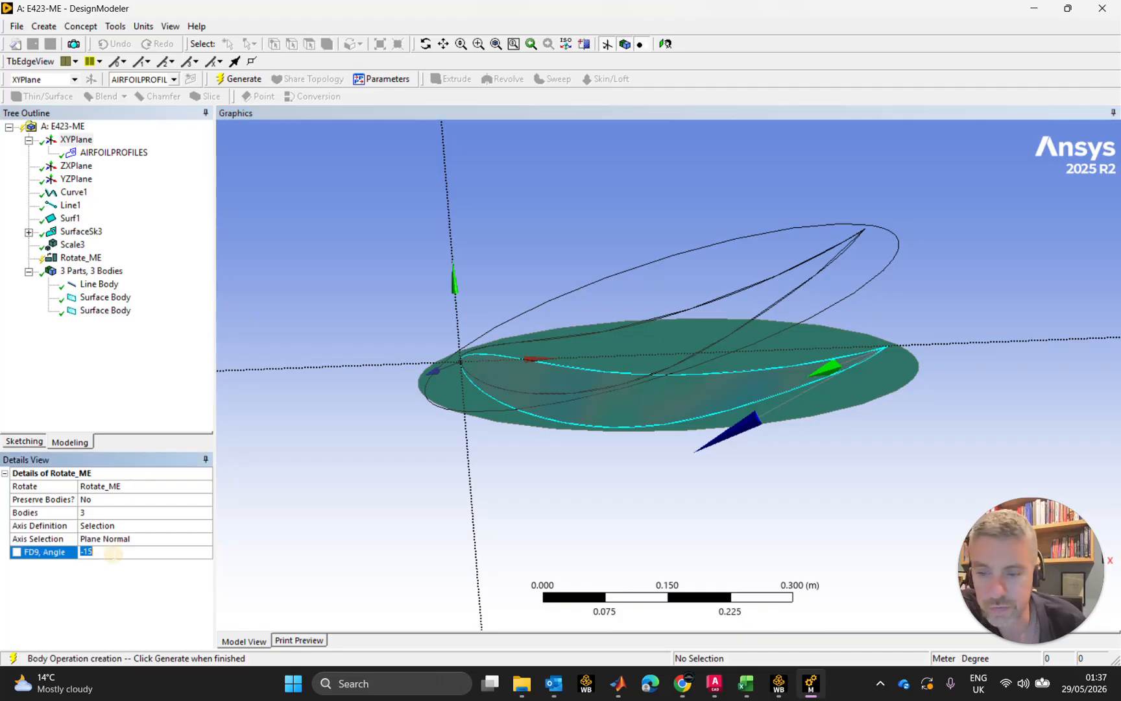
text(15)
key(Return)
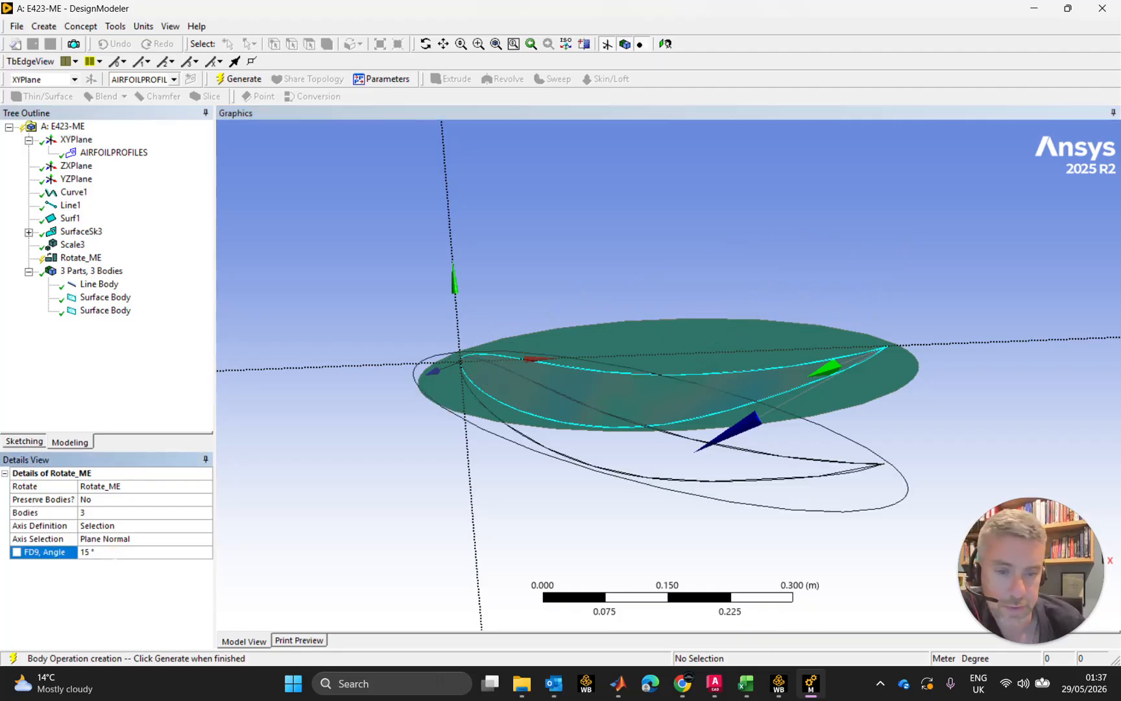
click(113, 554)
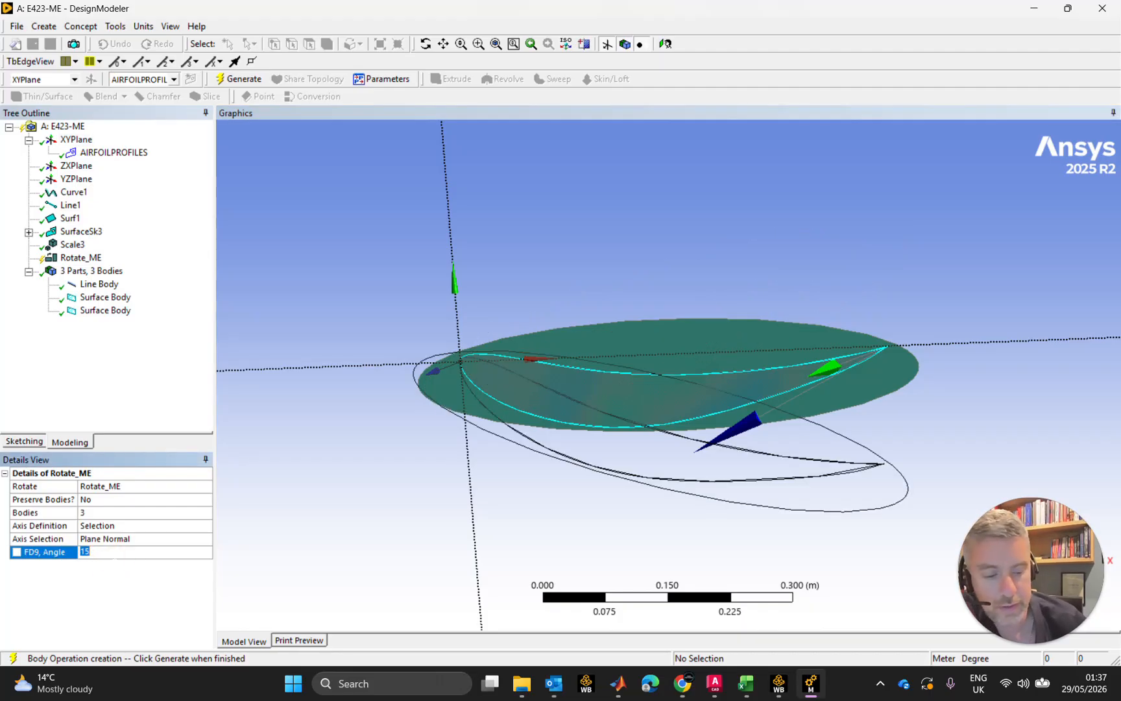
text(0)
key(Return)
Step: Set the Rotate_ME angle to -15°, generate the rotation, and view the result normal to the XY plane
click(113, 555)
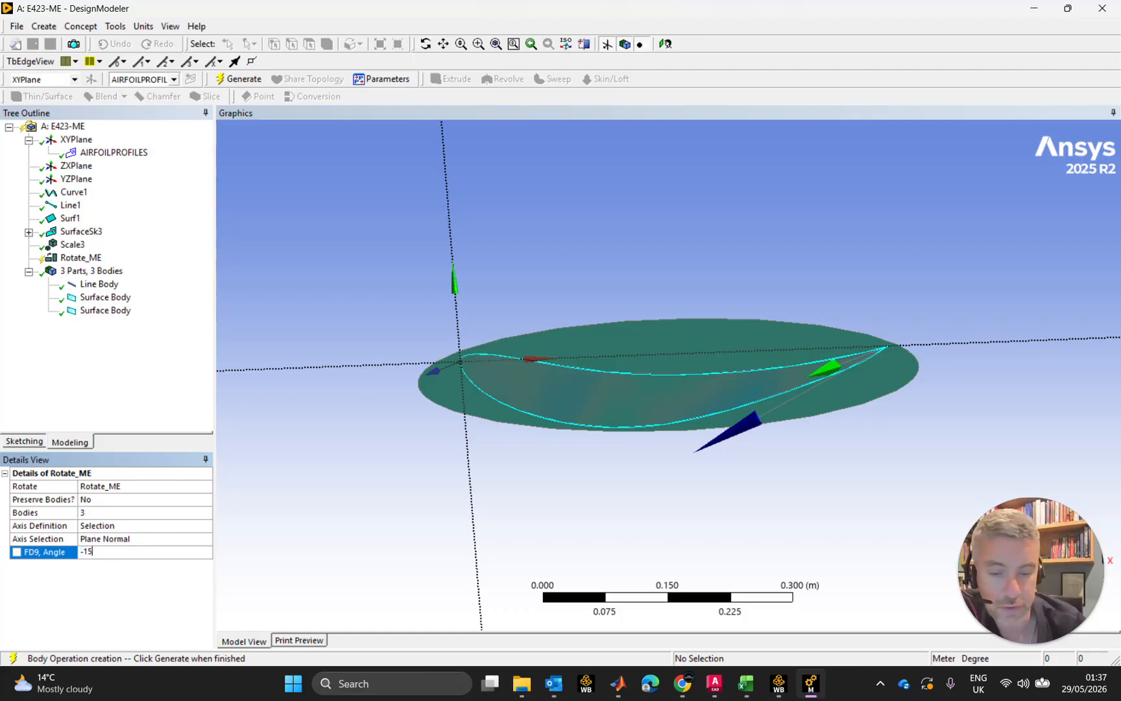
key(Return)
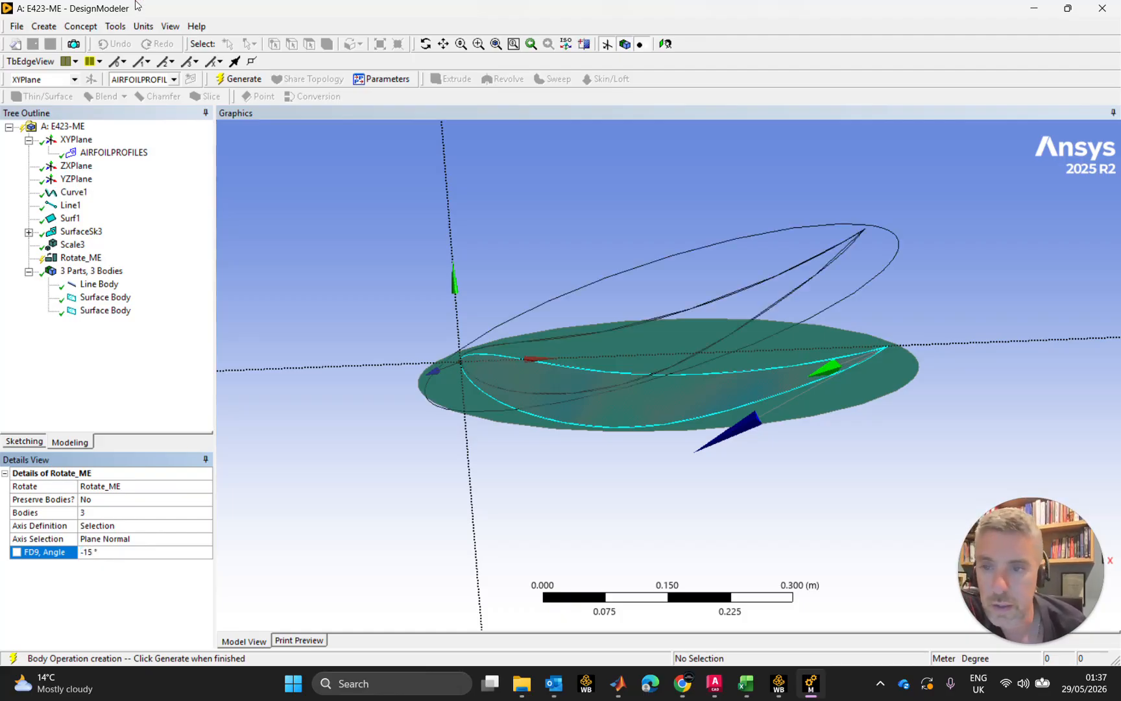
click(239, 78)
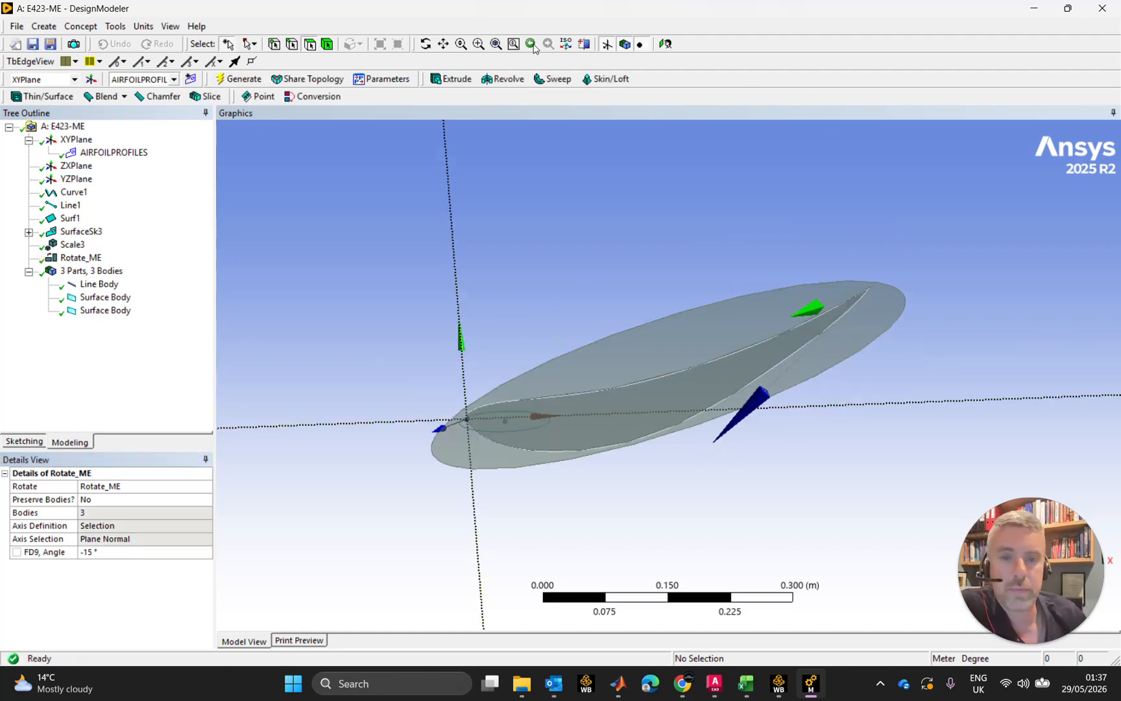
click(497, 44)
click(666, 44)
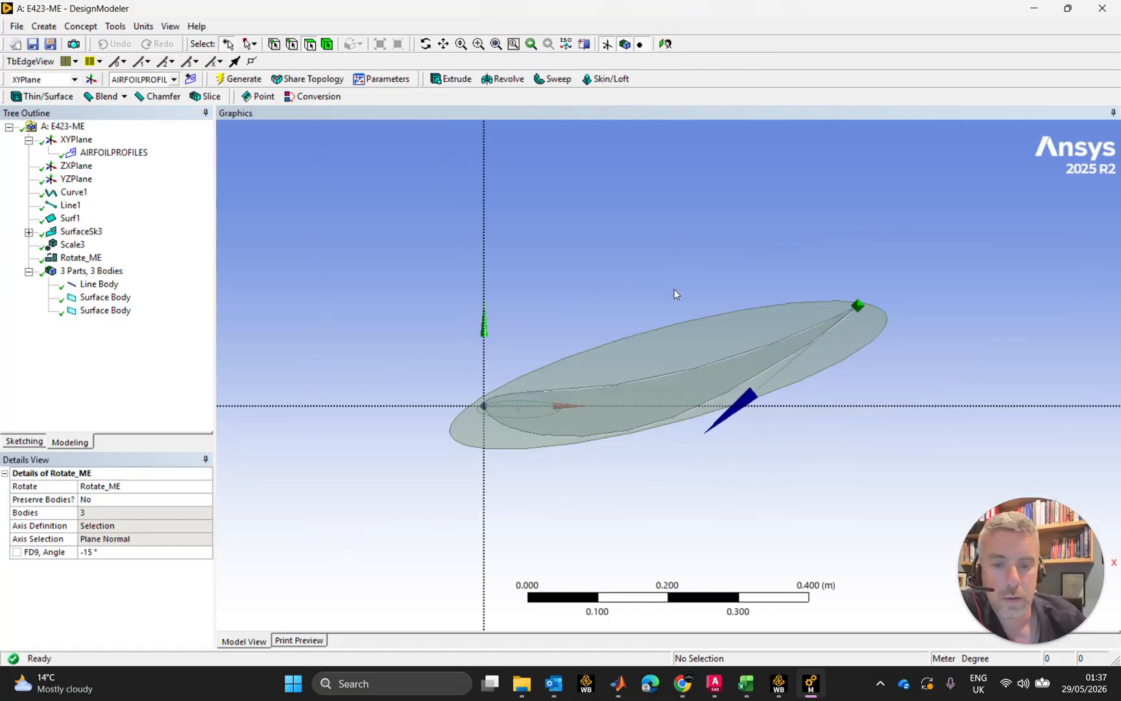
scroll(631, 420, up, 2)
scroll(649, 402, up, 1)
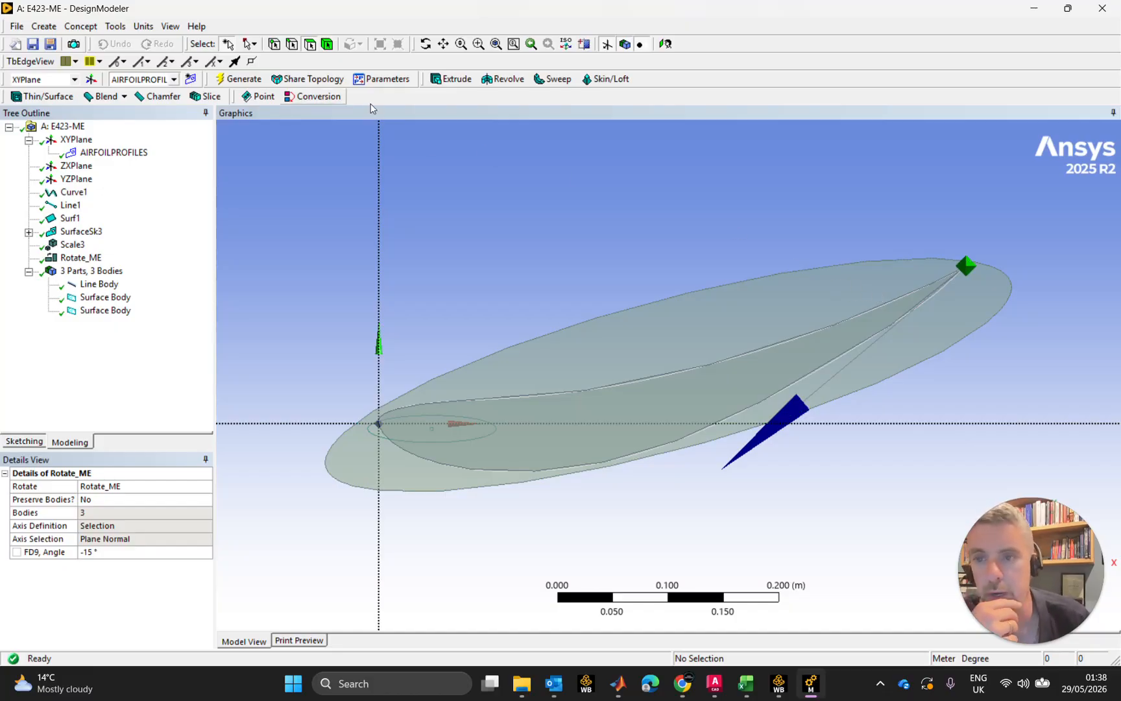
scroll(721, 262, down, 5)
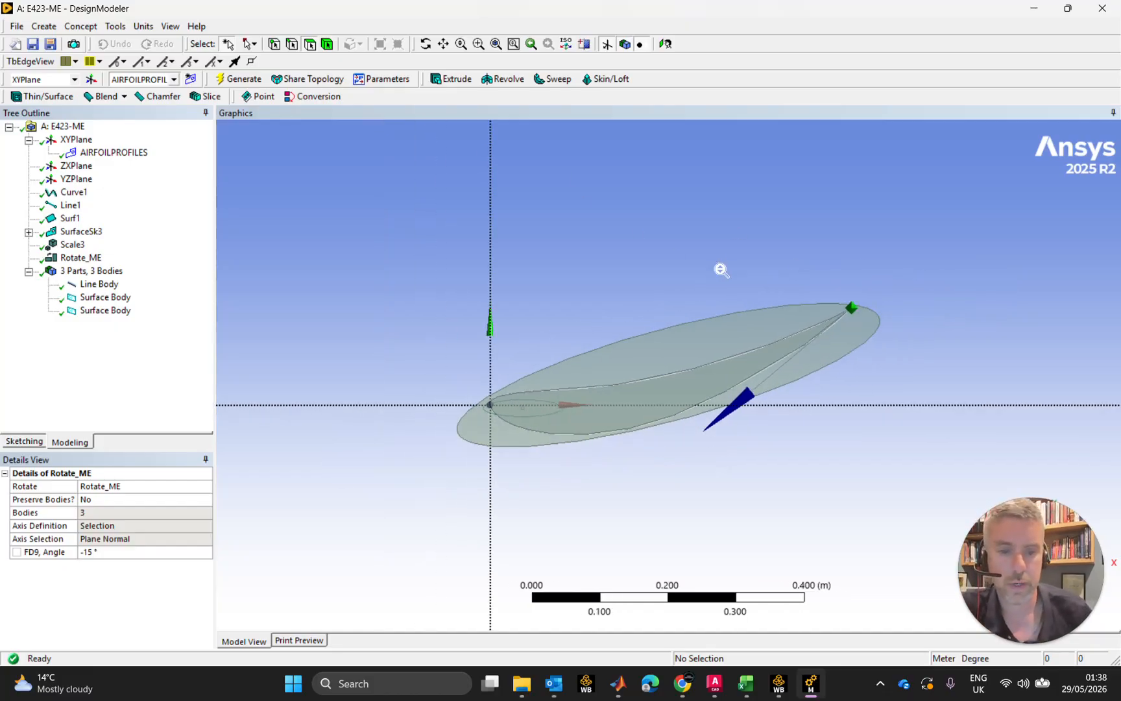
scroll(689, 313, up, 2)
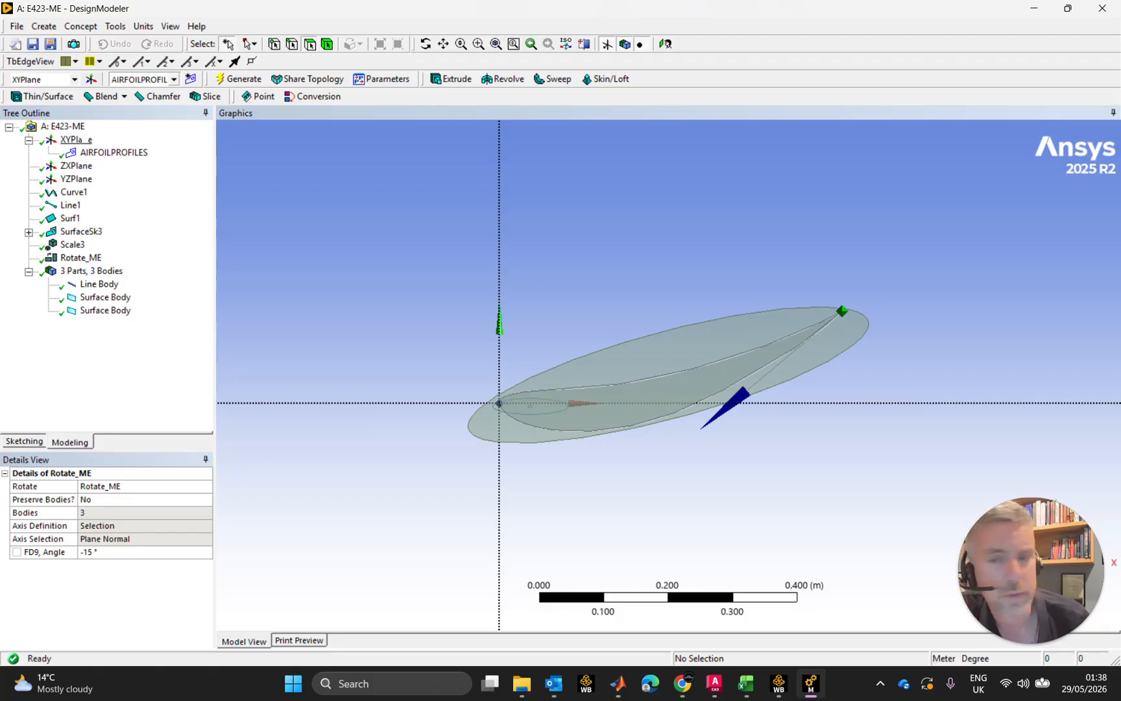
Step: Create a new plane from the XYPlane, name it FLOW_DOMAIN, and generate it
click(76, 139)
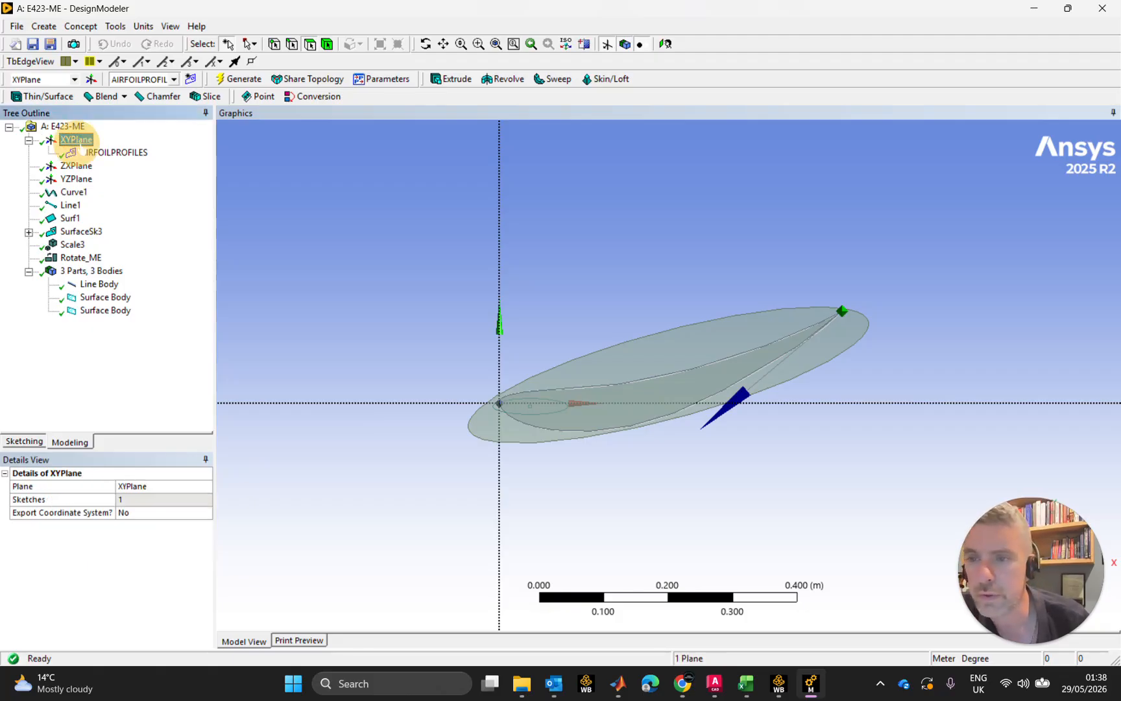
click(91, 79)
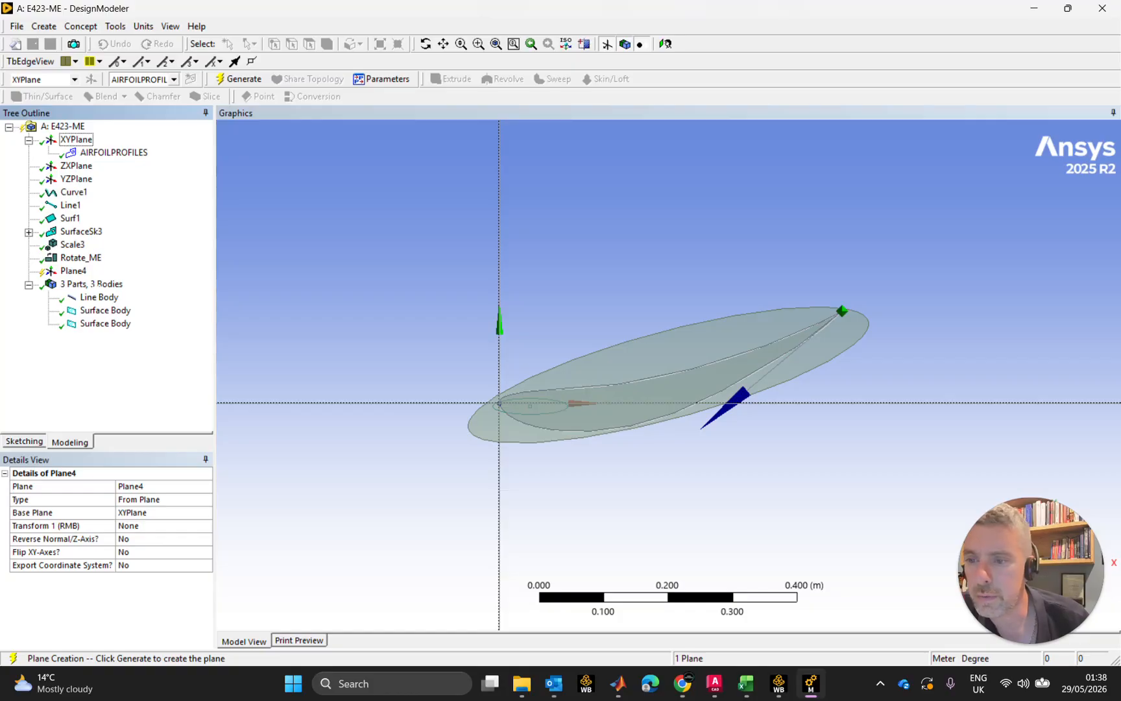
click(85, 272)
click(90, 273)
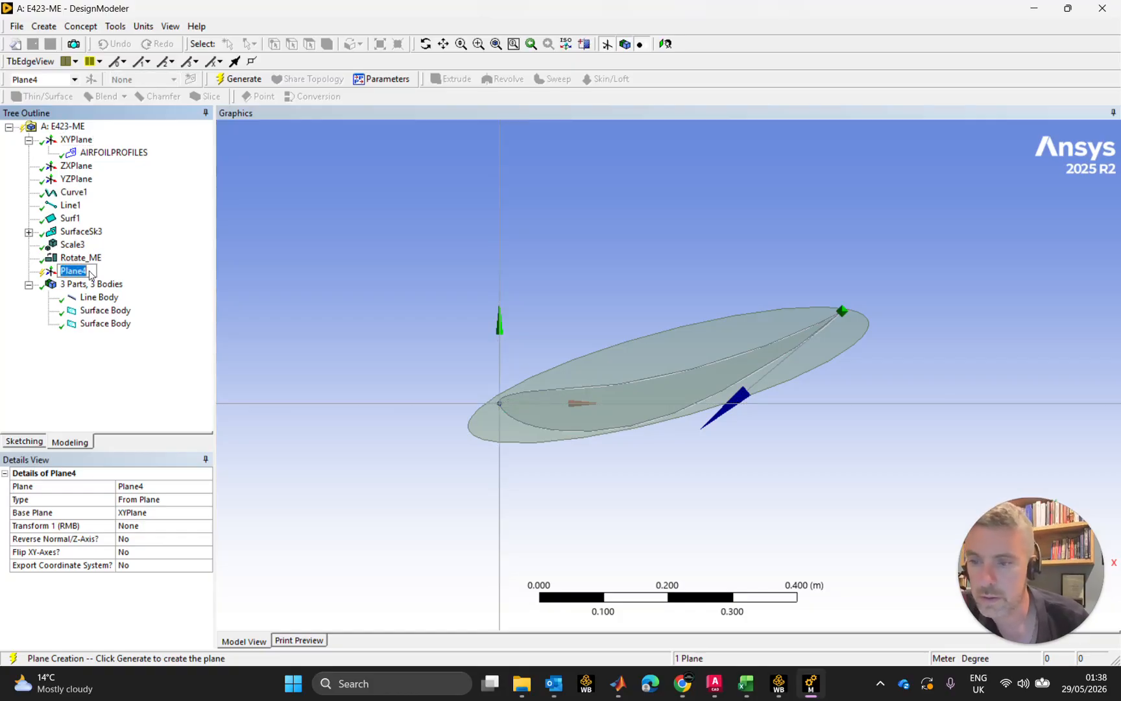
text(F)
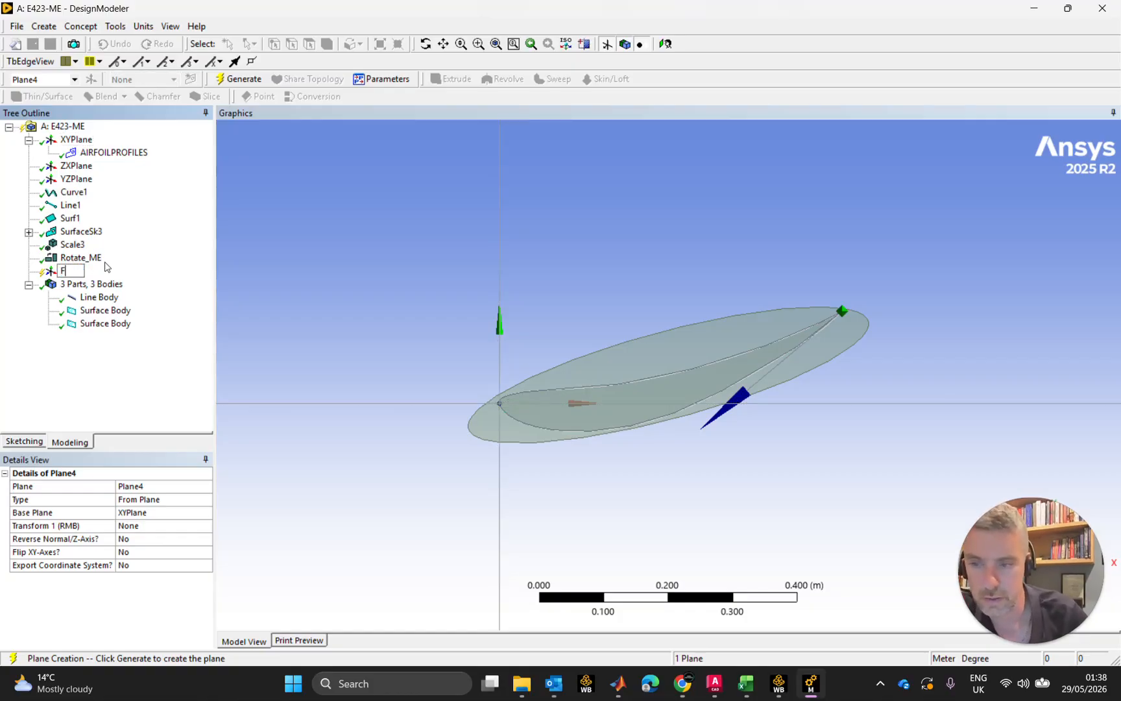
text(LOW_)
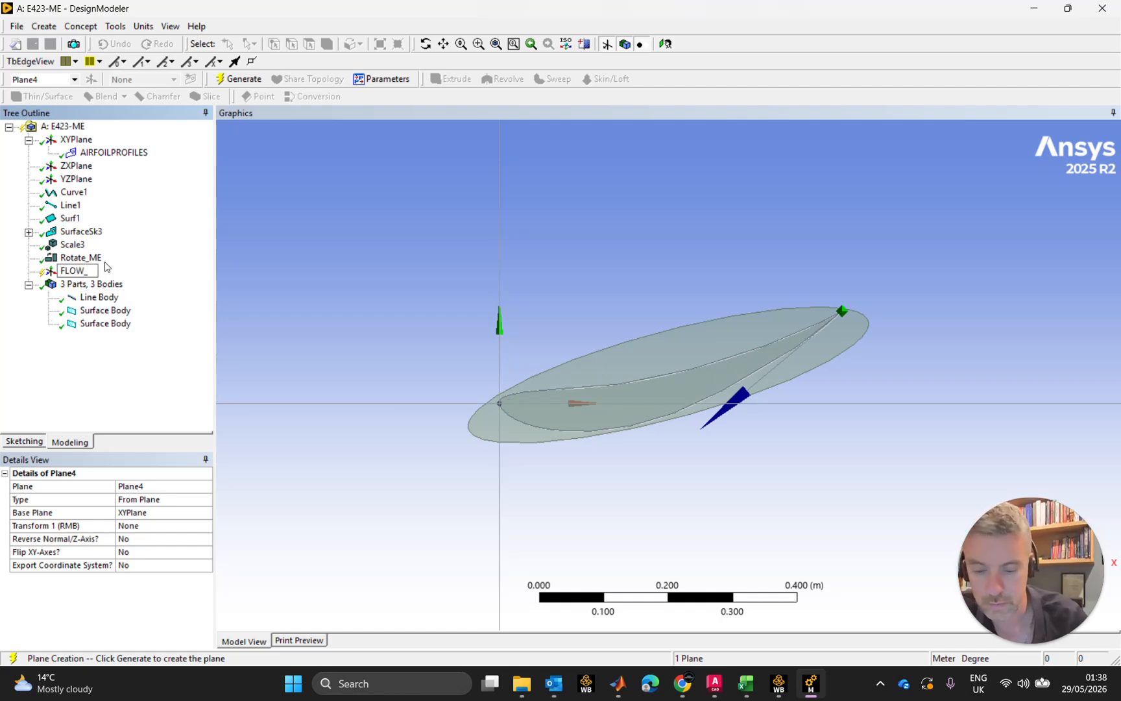
text(DOMAIN)
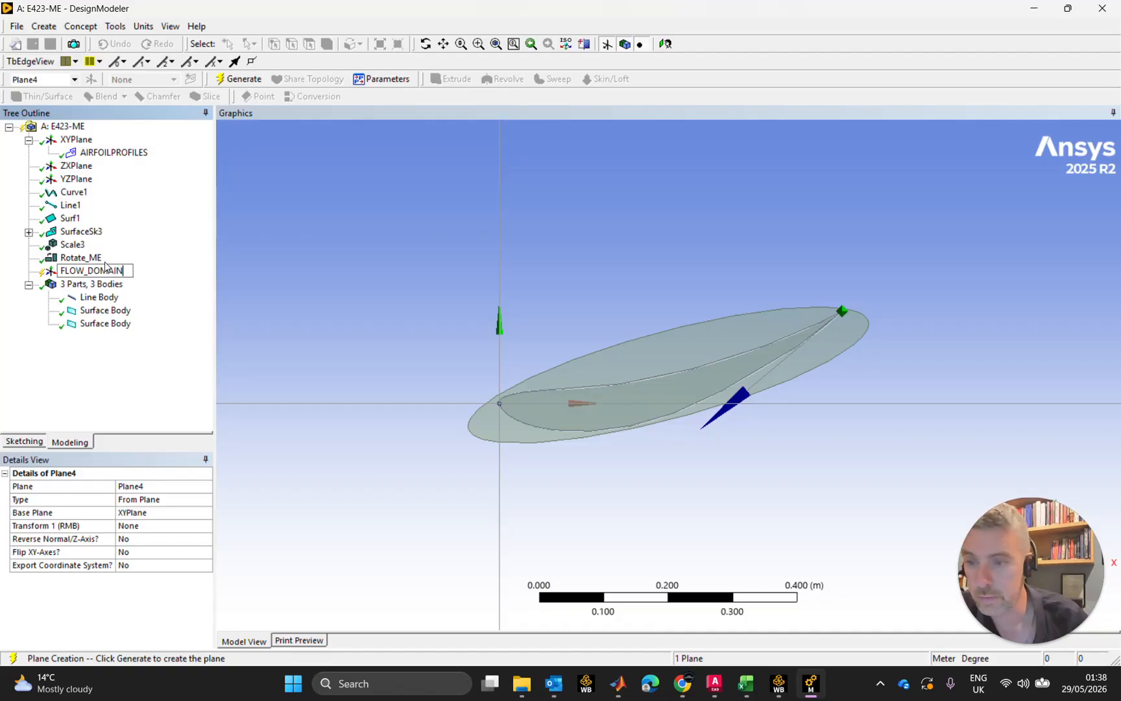
key(Return)
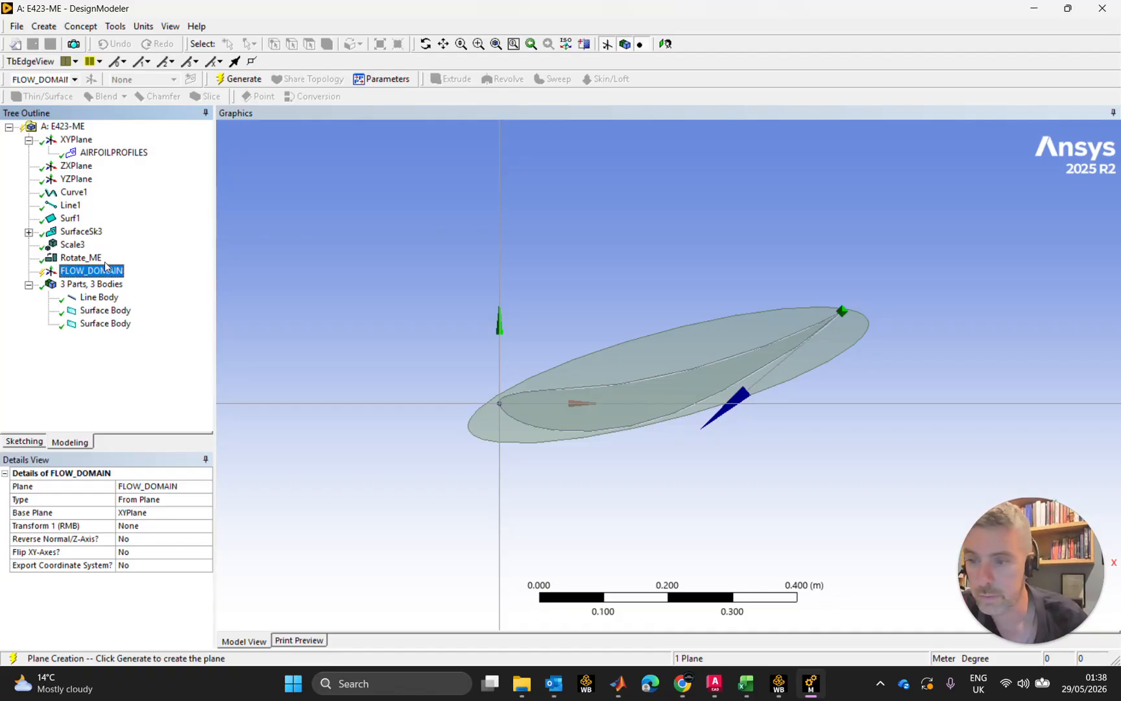
click(237, 80)
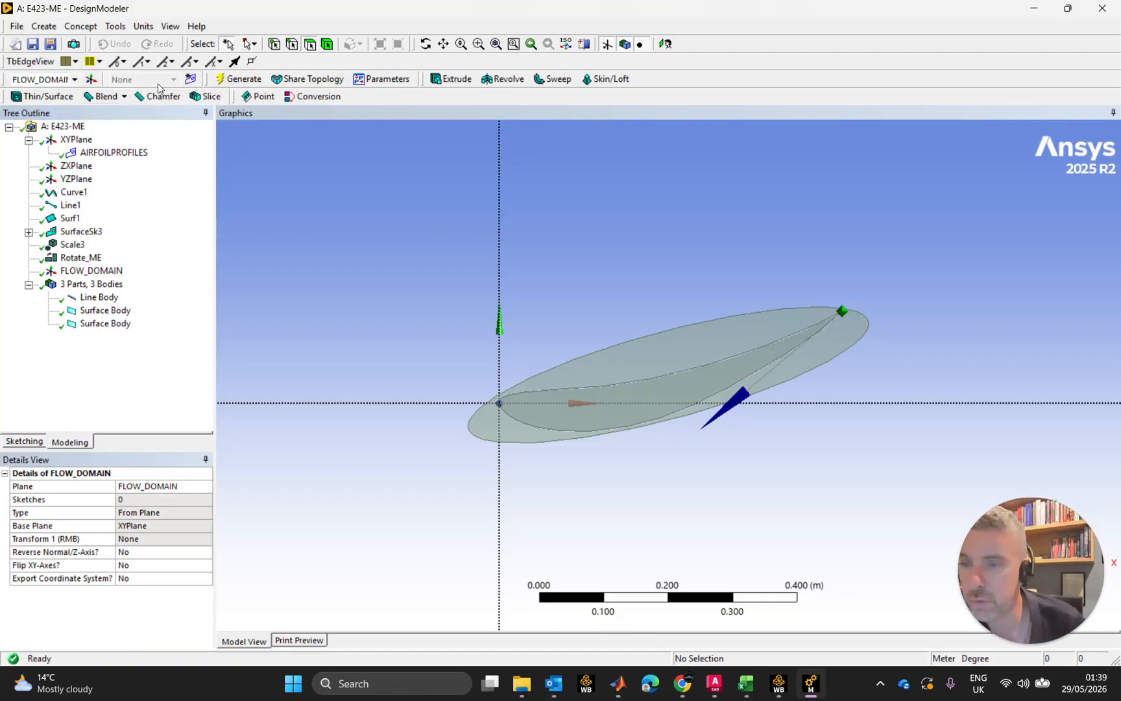
Step: Create a new sketch on the FLOW_DOMAIN plane and name it FAR_FIELD
click(191, 82)
click(98, 286)
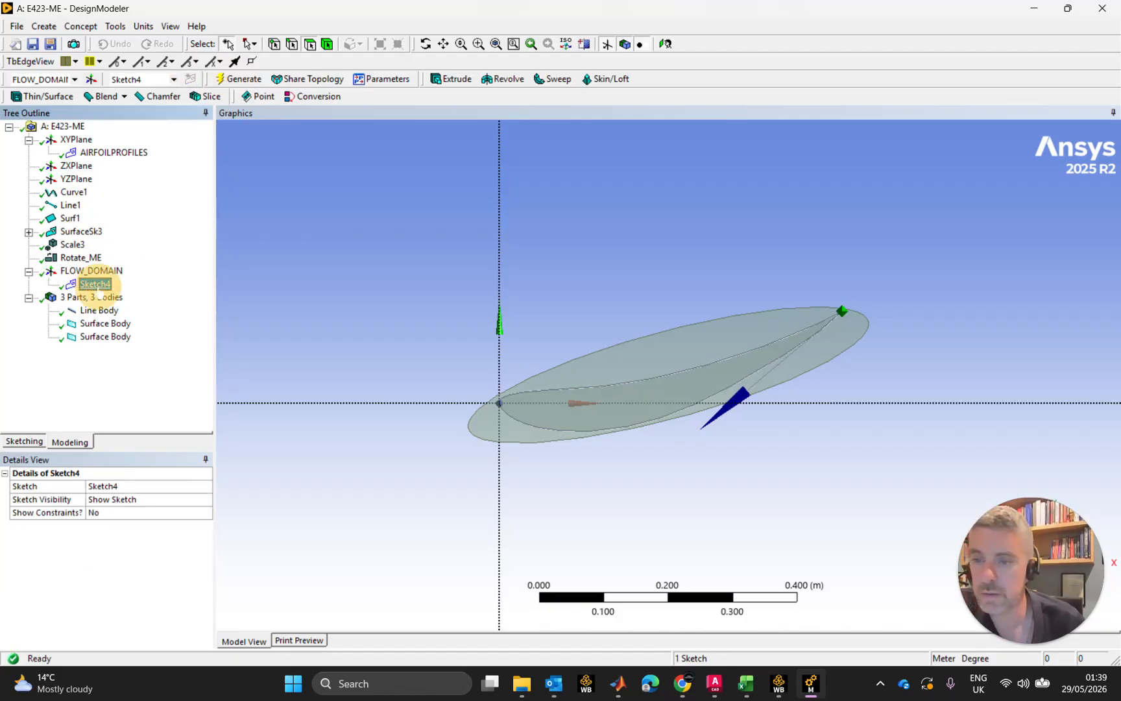
click(97, 286)
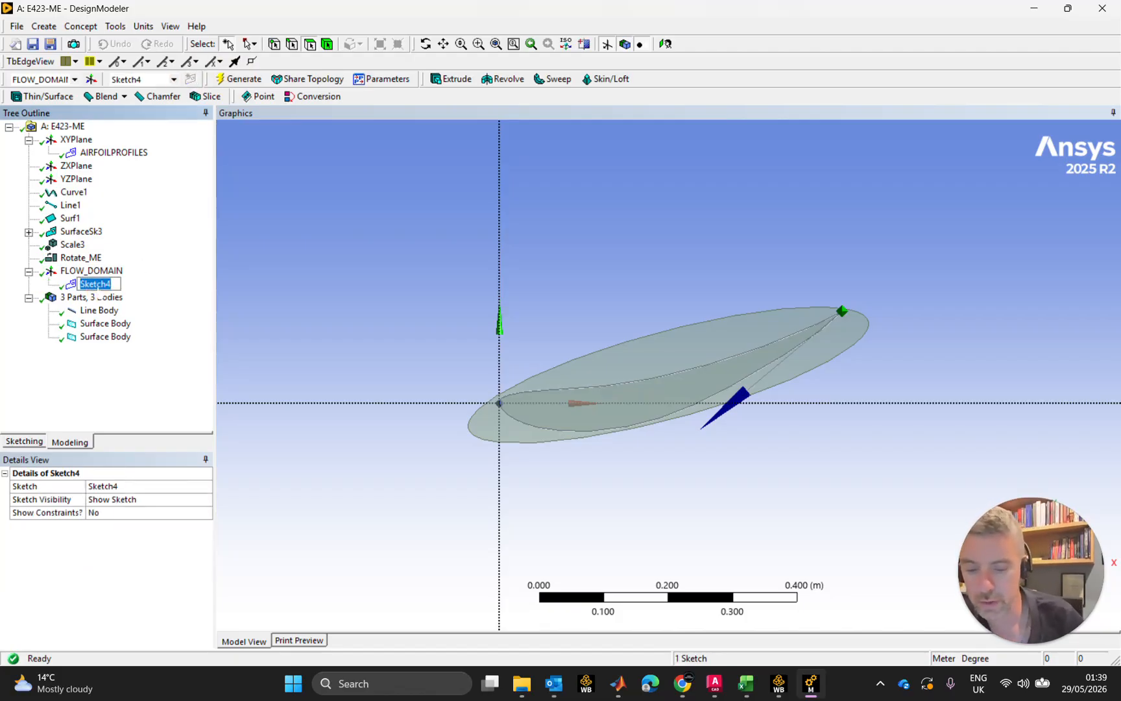
text(FAR)
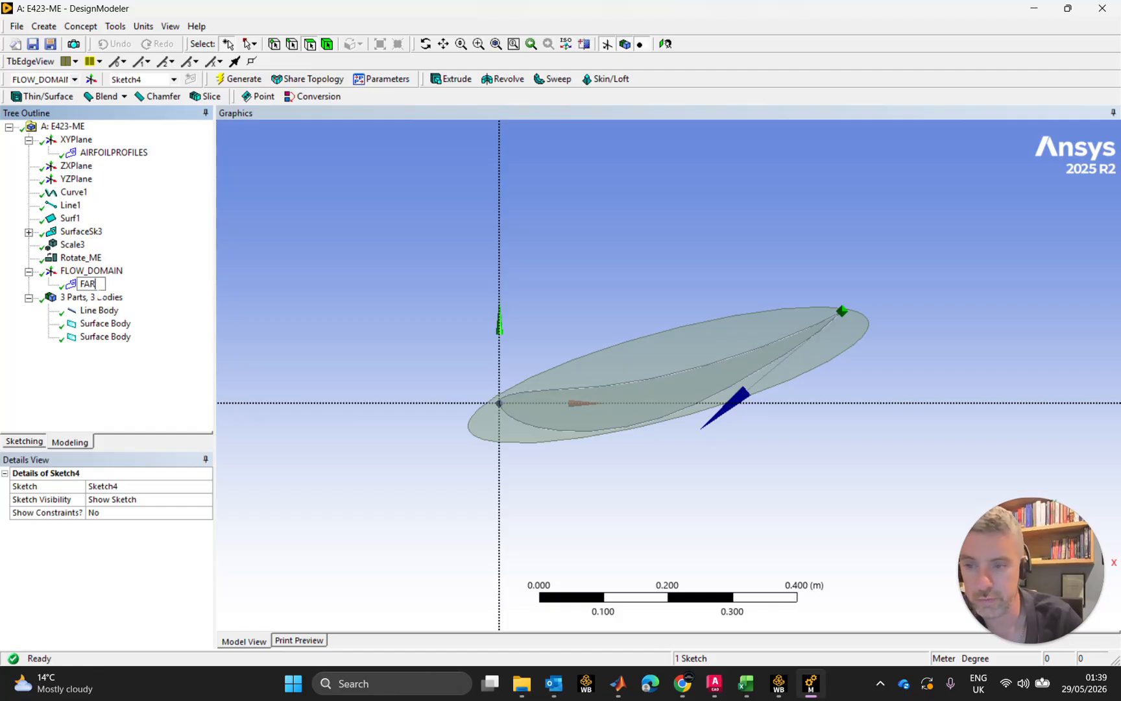
text(_FIELD)
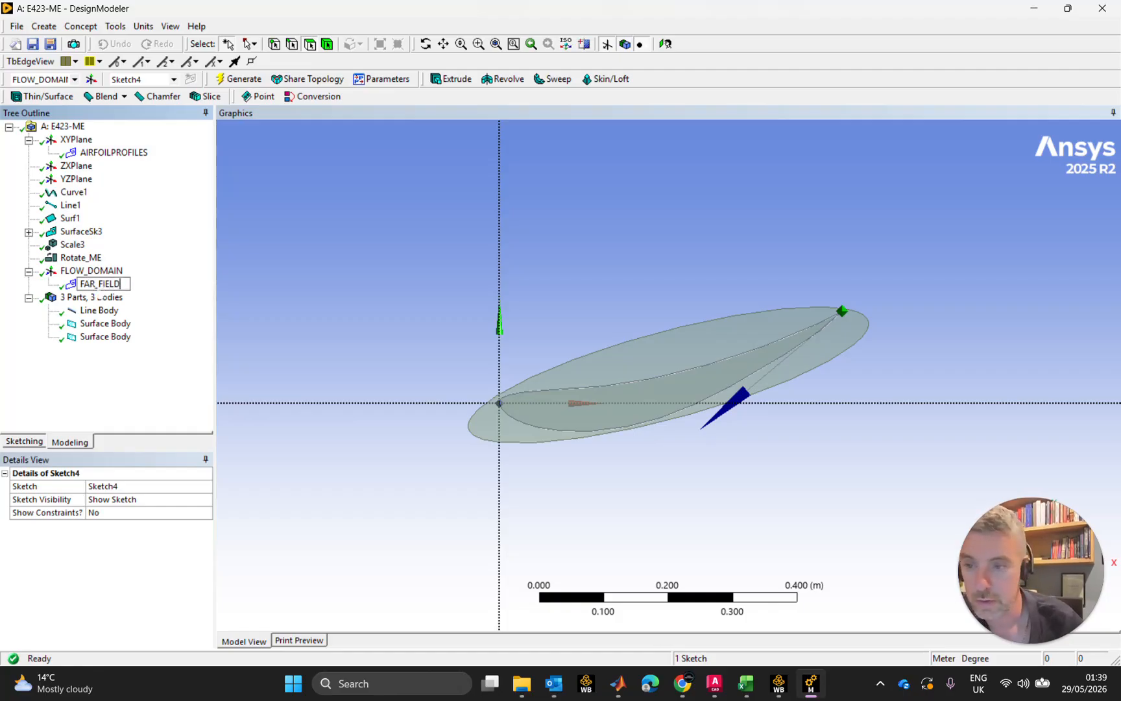
key(Return)
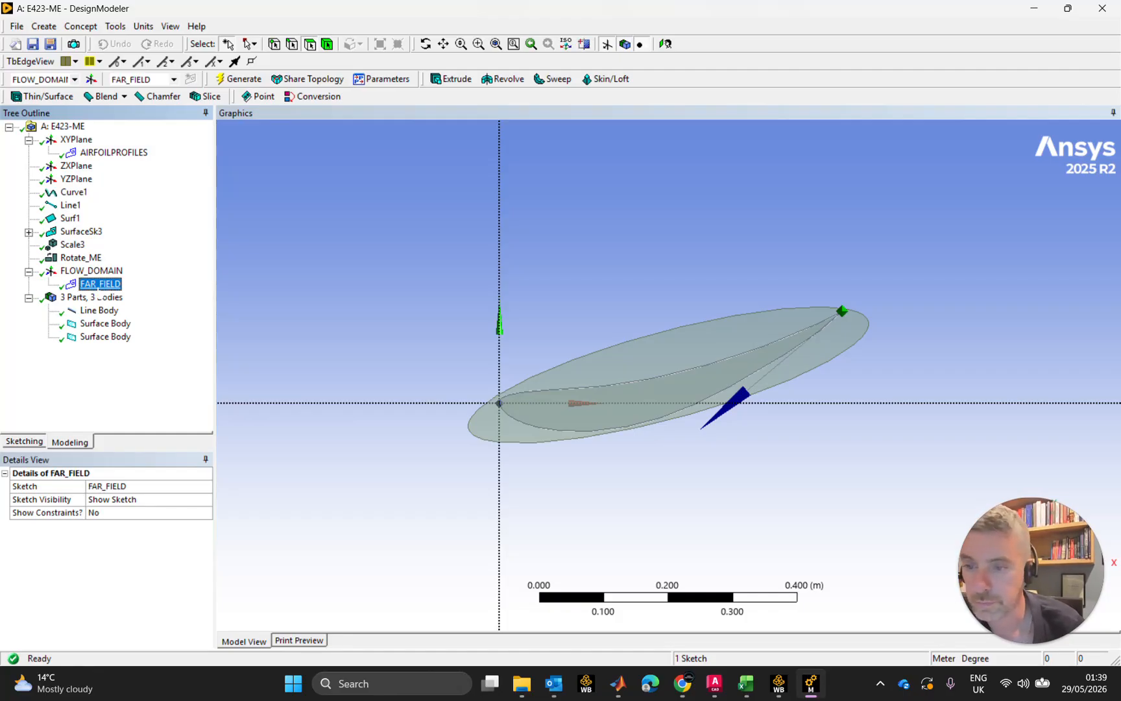
click(530, 343)
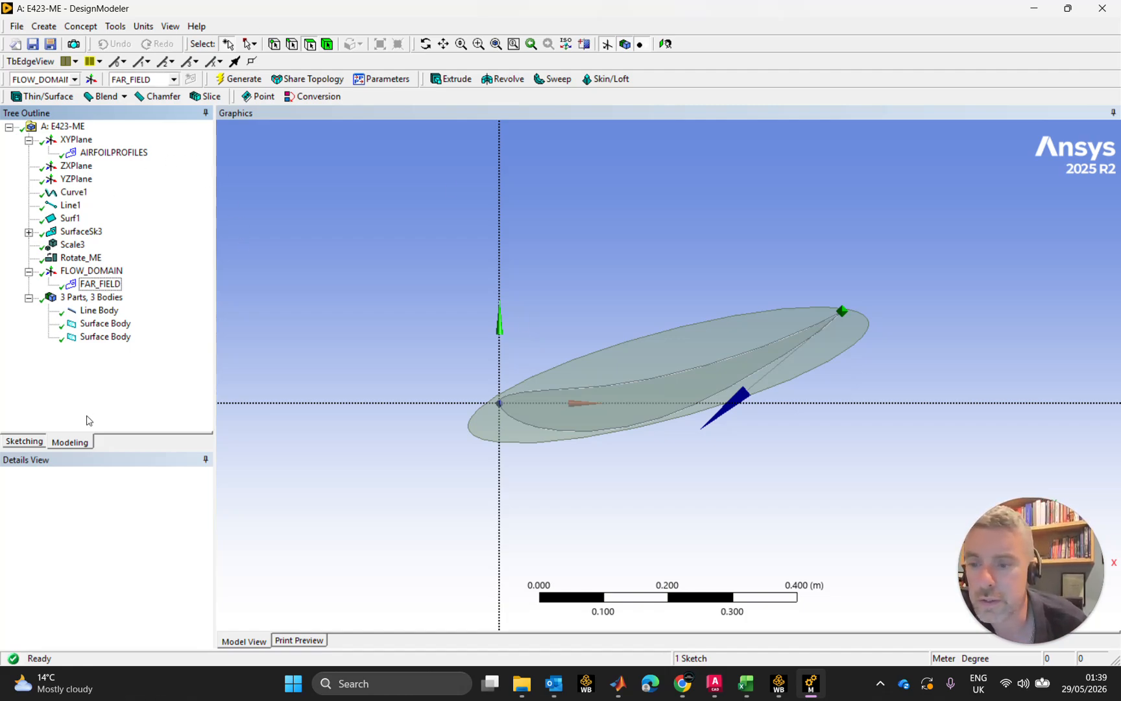
Step: Draw a vertical line about 163 mm long from the origin down along the Y axis in the FAR_FIELD sketch
click(35, 443)
click(27, 145)
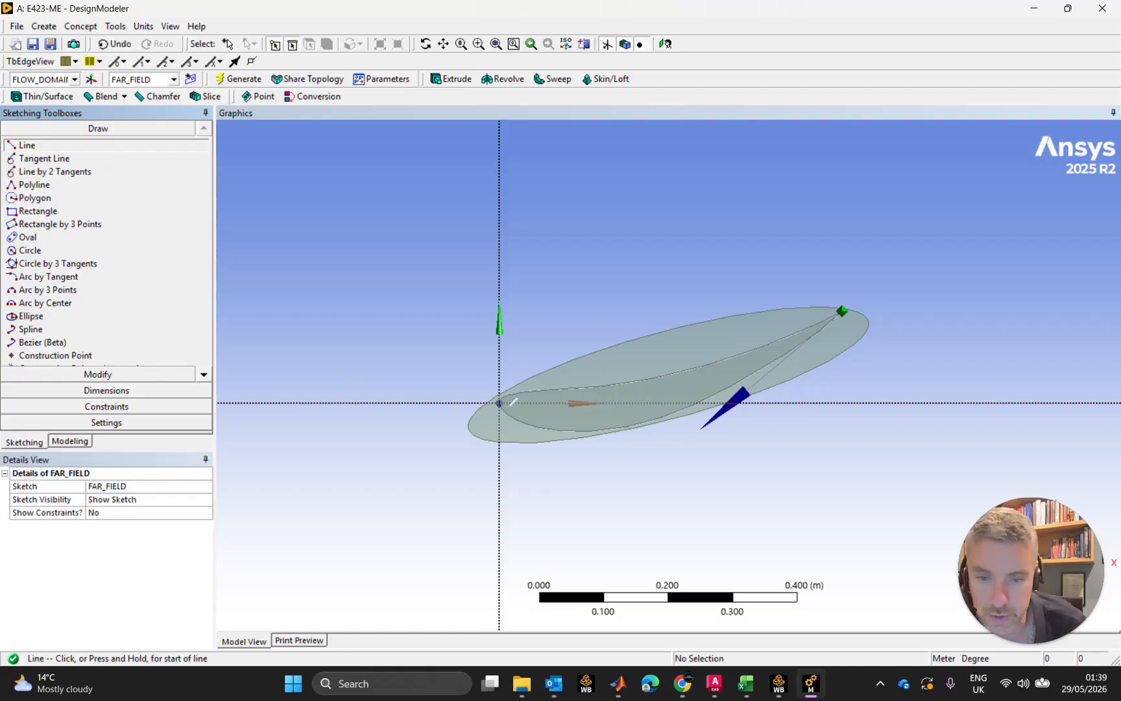
click(500, 402)
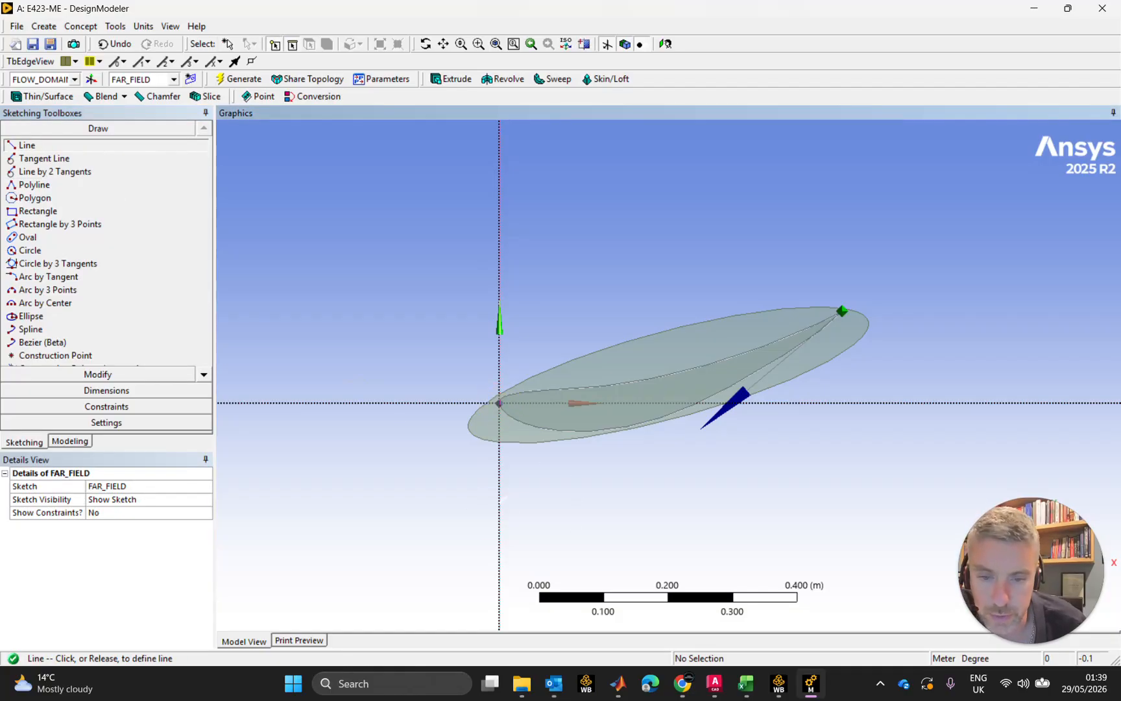
click(499, 508)
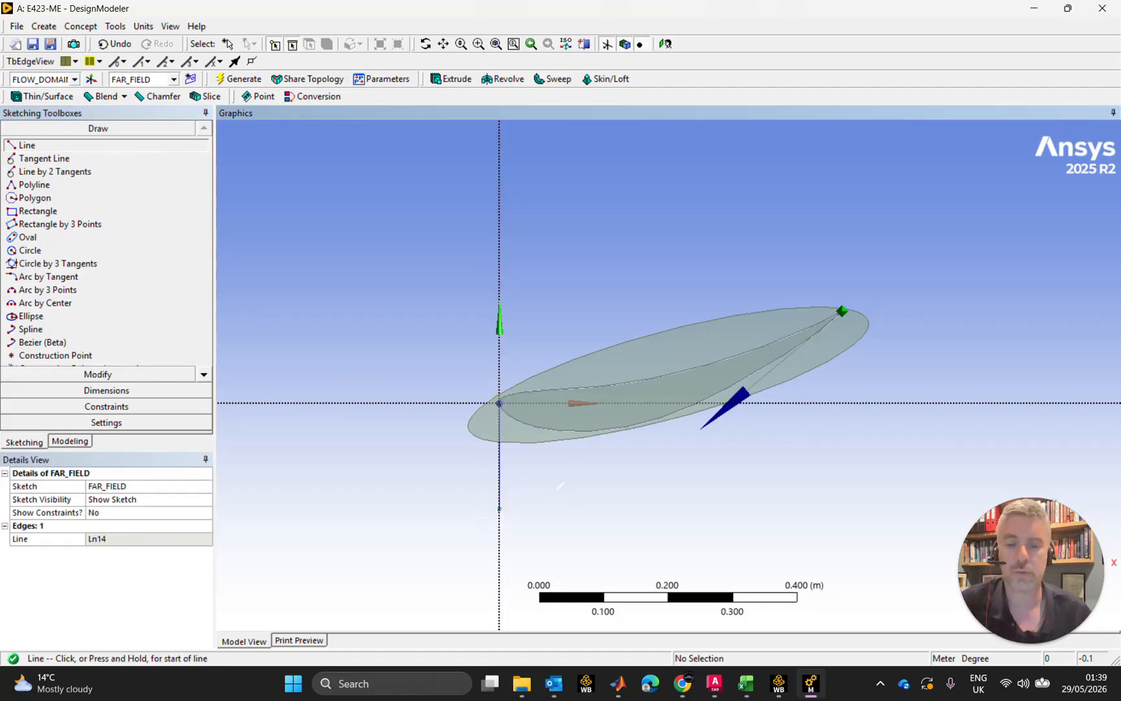
Step: Draw a horizontal line about 768 mm long from the vertical line's lower end in the negative X direction
scroll(561, 480, down, 3)
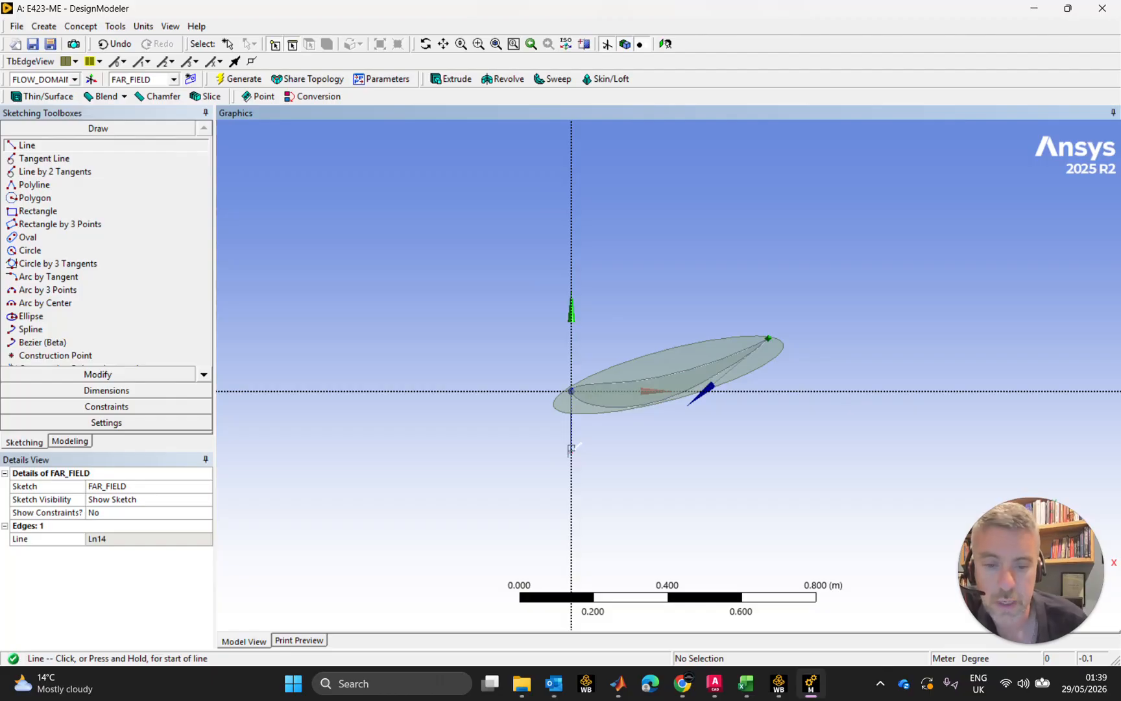
click(571, 448)
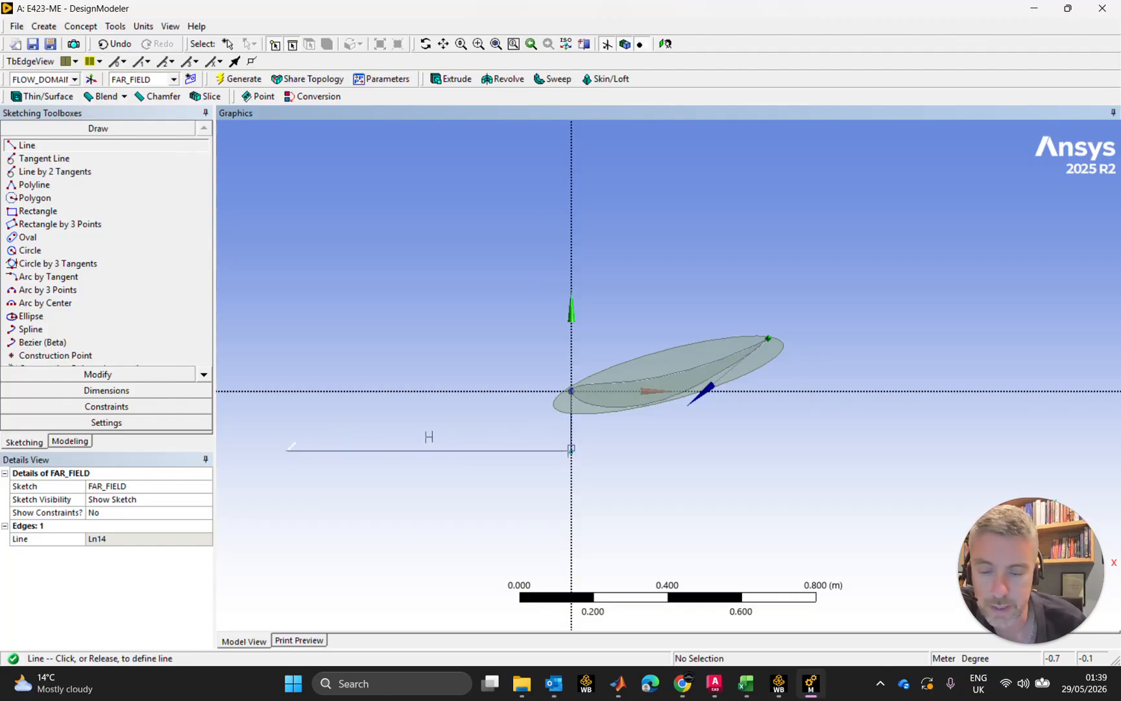
click(287, 451)
key(Escape)
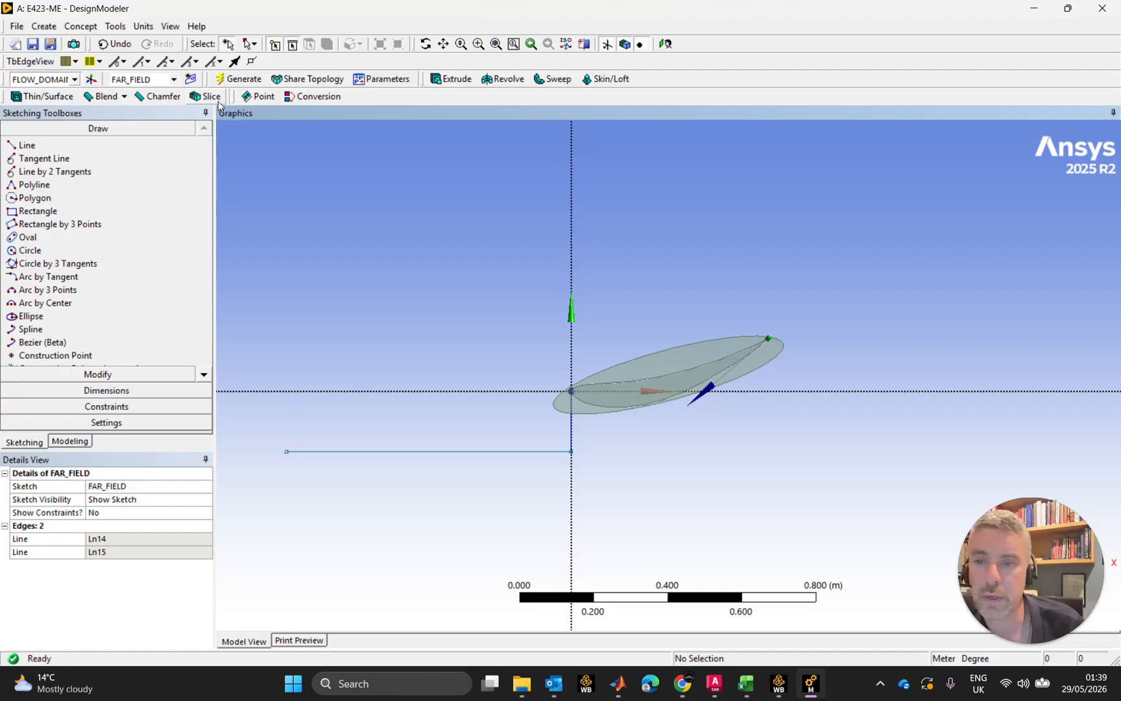
Step: Dimension the horizontal line's length, placing the dimension below the line
click(99, 390)
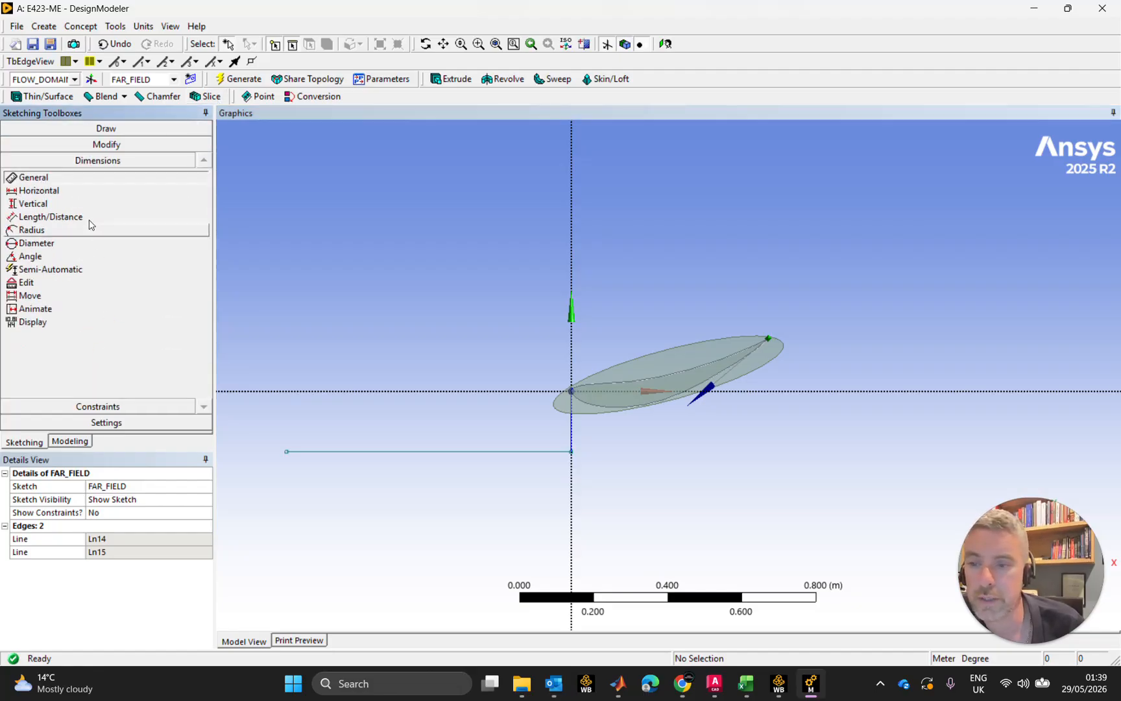
click(418, 453)
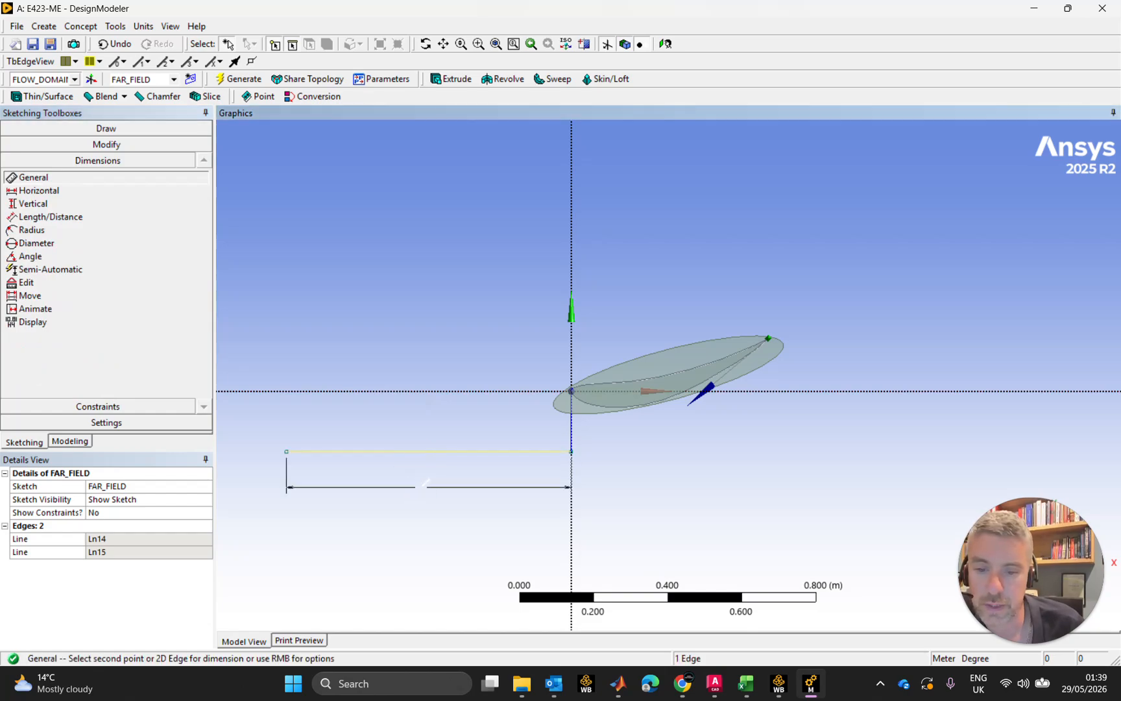
click(428, 490)
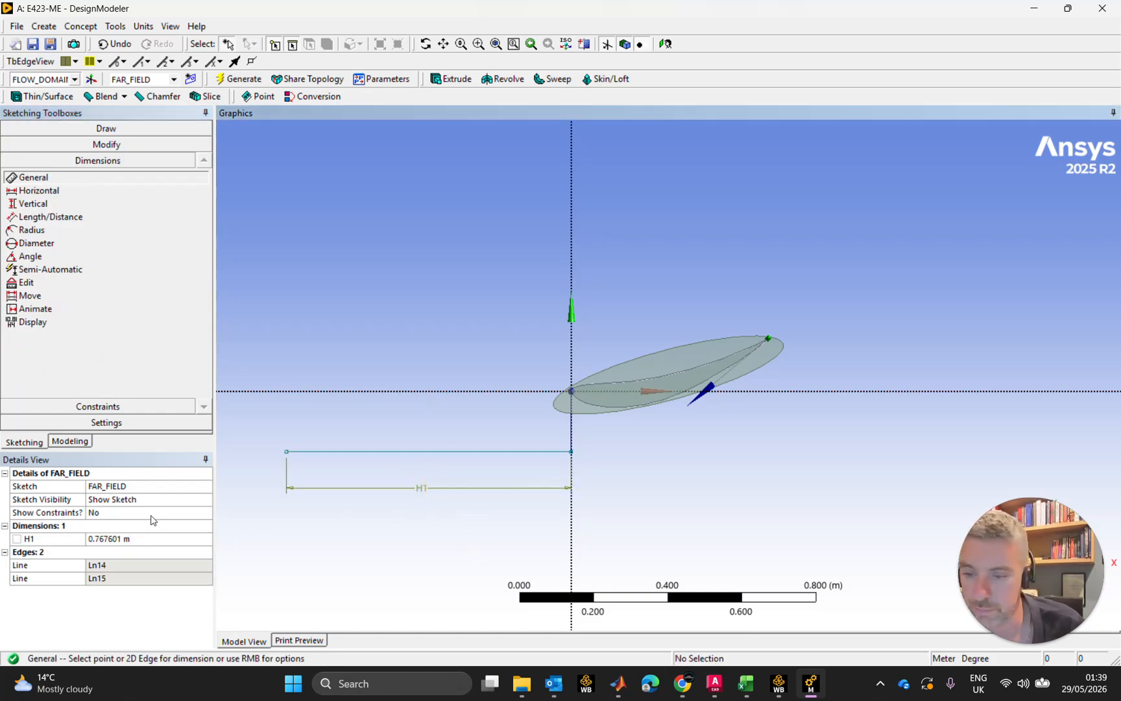
key(Escape)
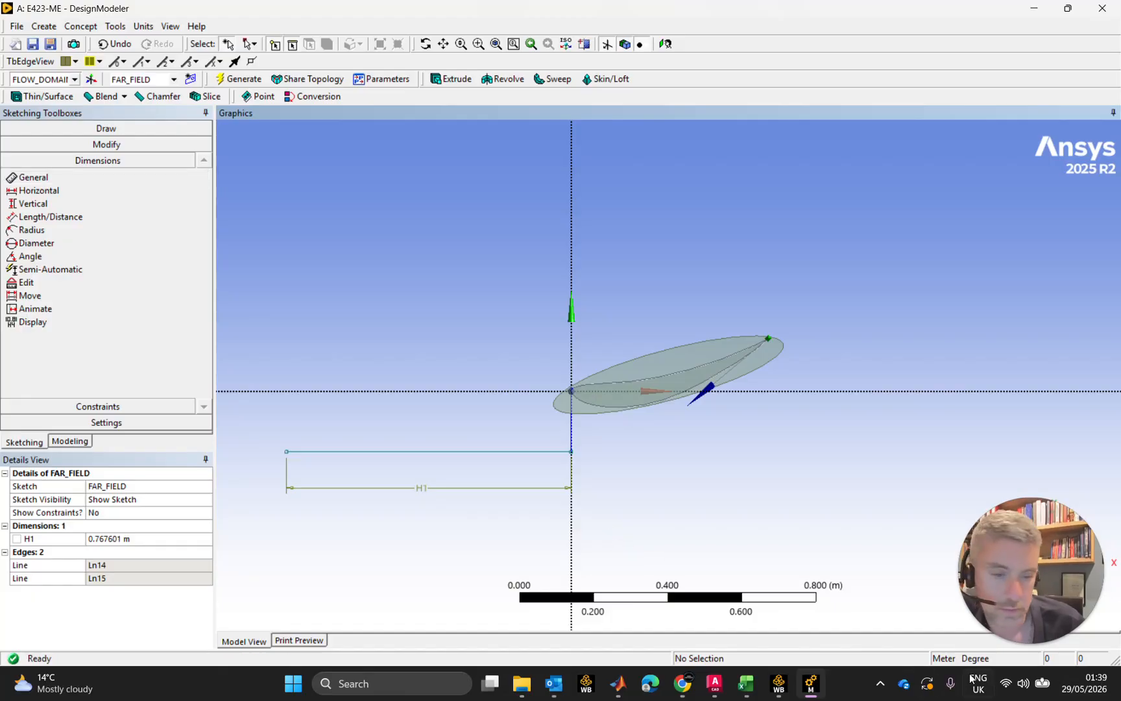
Step: Switch the length units to millimetres and set the horizontal line's length to 2750 mm
click(144, 26)
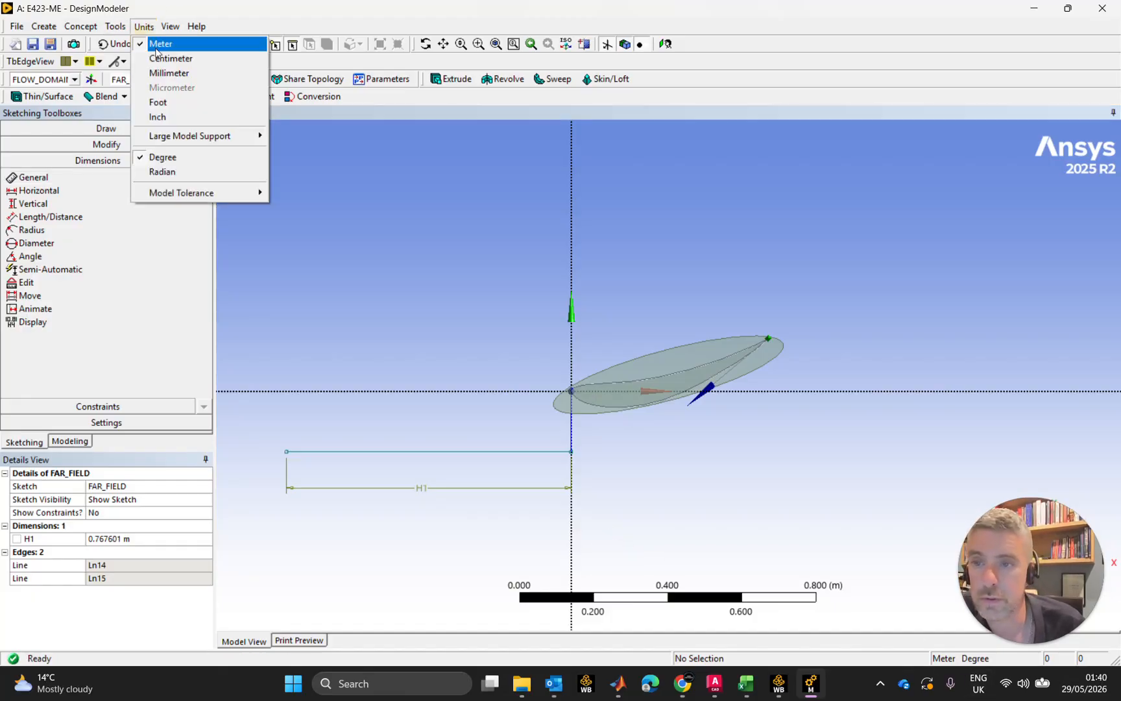
click(175, 72)
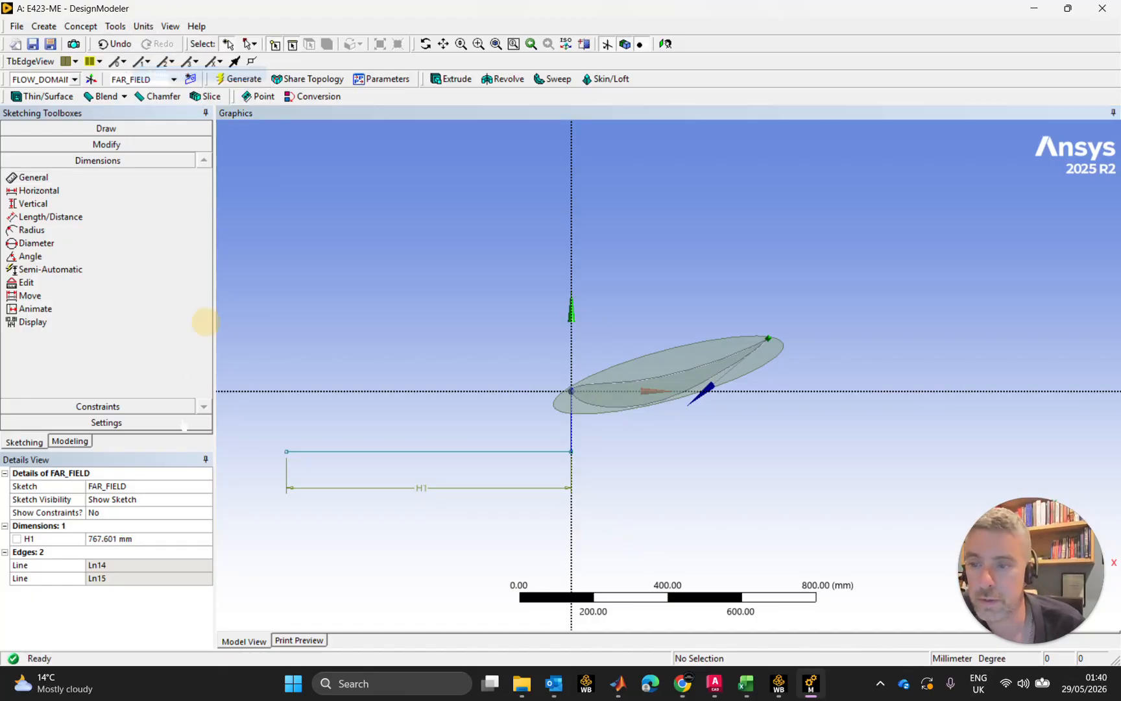
click(140, 539)
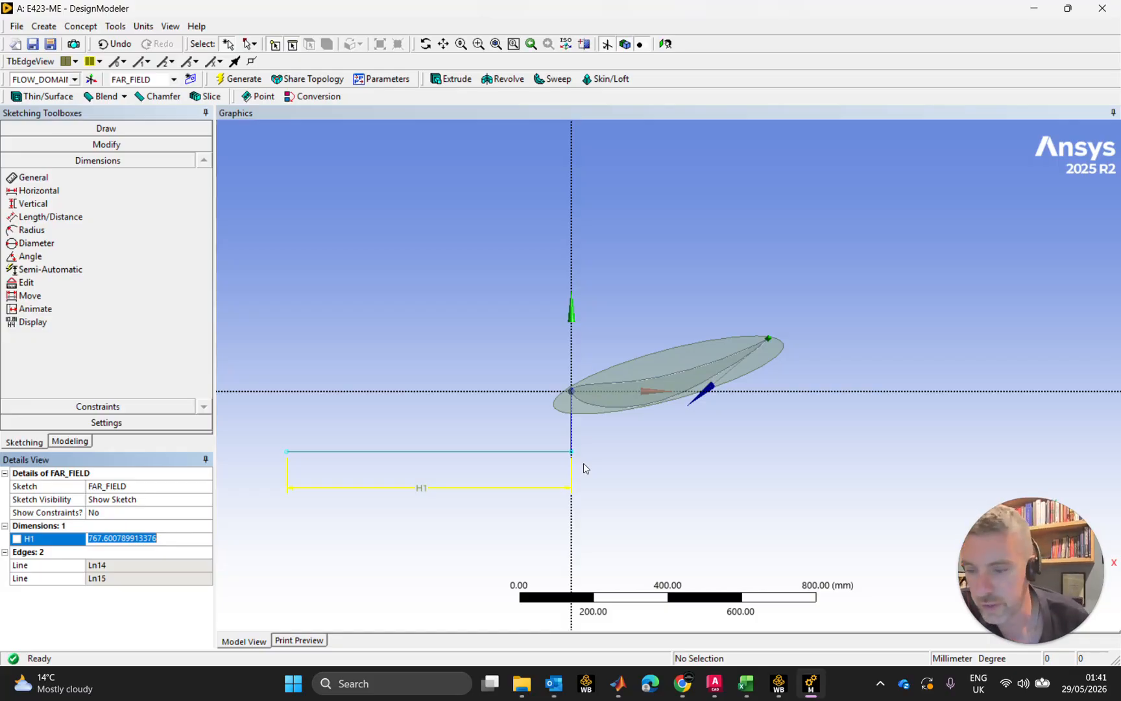
text(2750)
key(Return)
Step: Draw a quarter-circle Arc by Center around the horizontal line's Y-axis end, from its far end up to the Y axis
scroll(666, 473, down, 4)
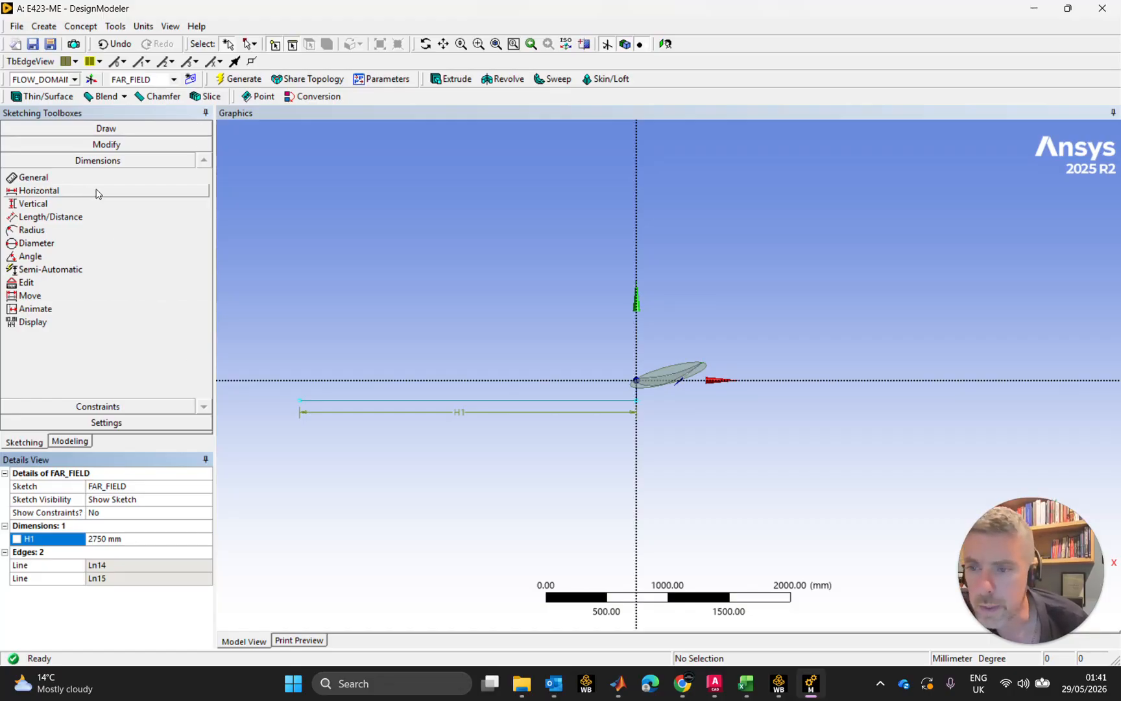
click(133, 130)
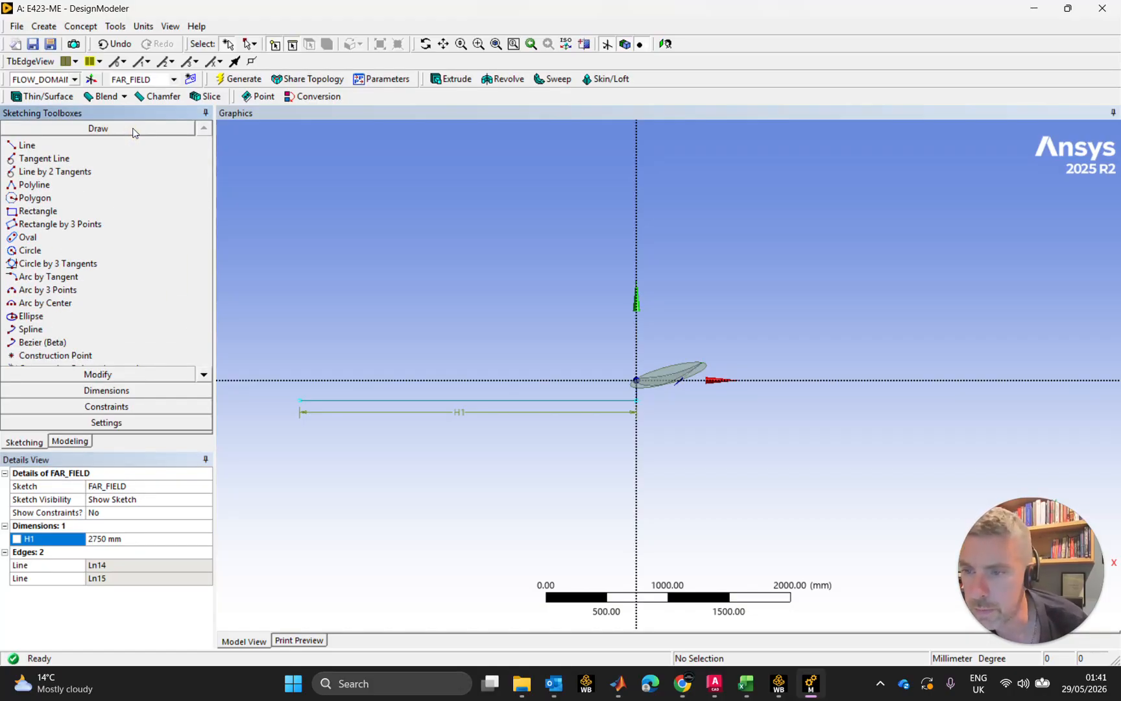
click(79, 305)
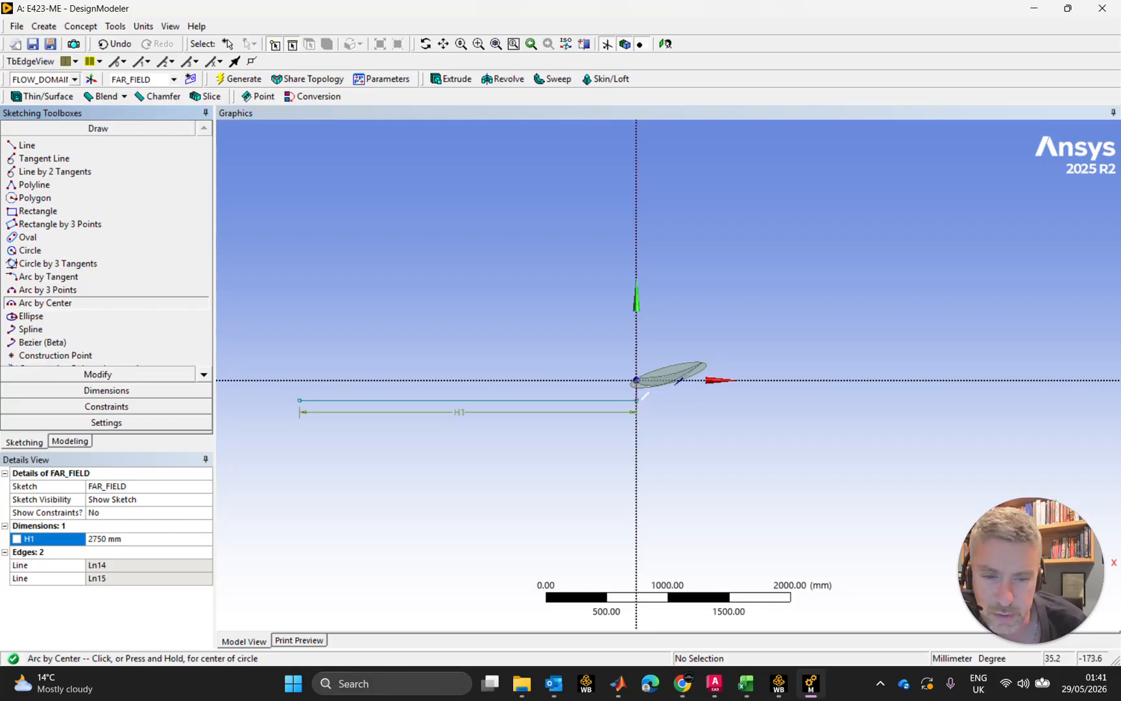
click(638, 398)
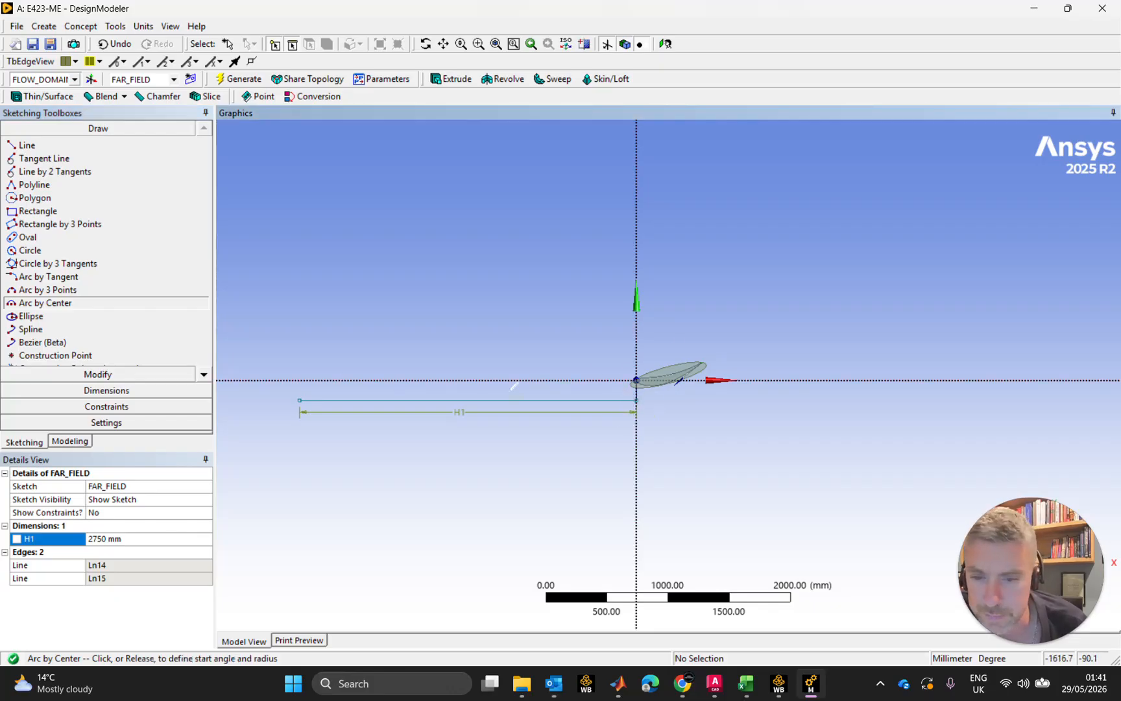
click(300, 399)
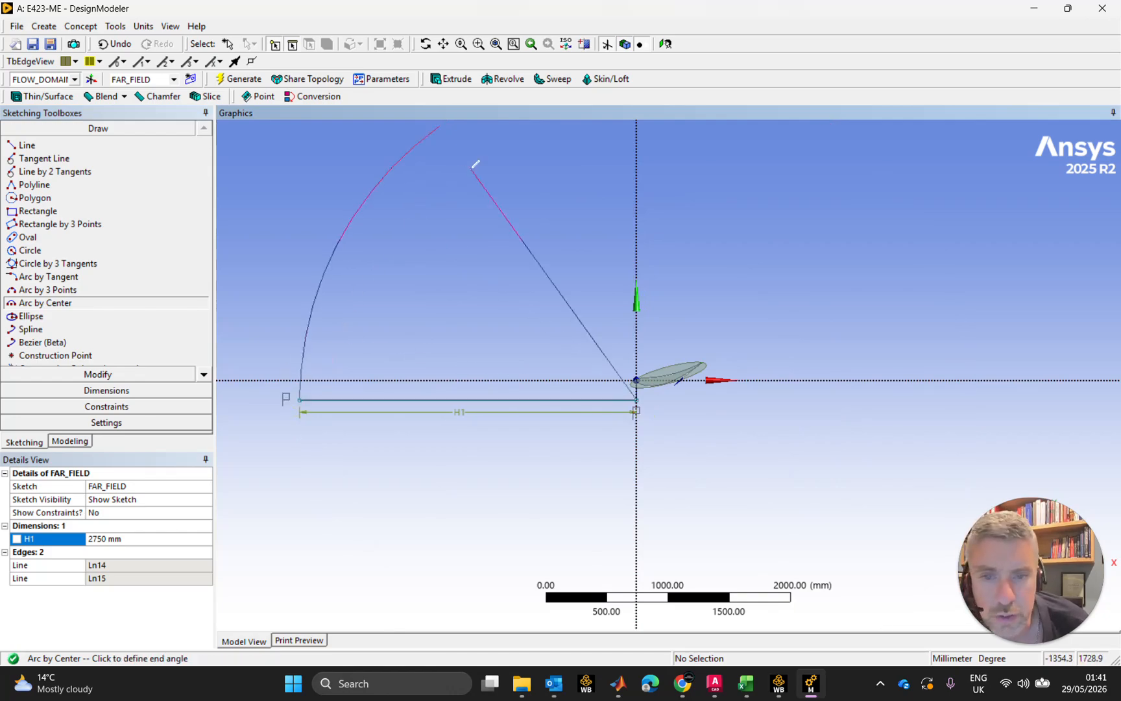
ctrl+middle_drag(493, 185, 496, 292)
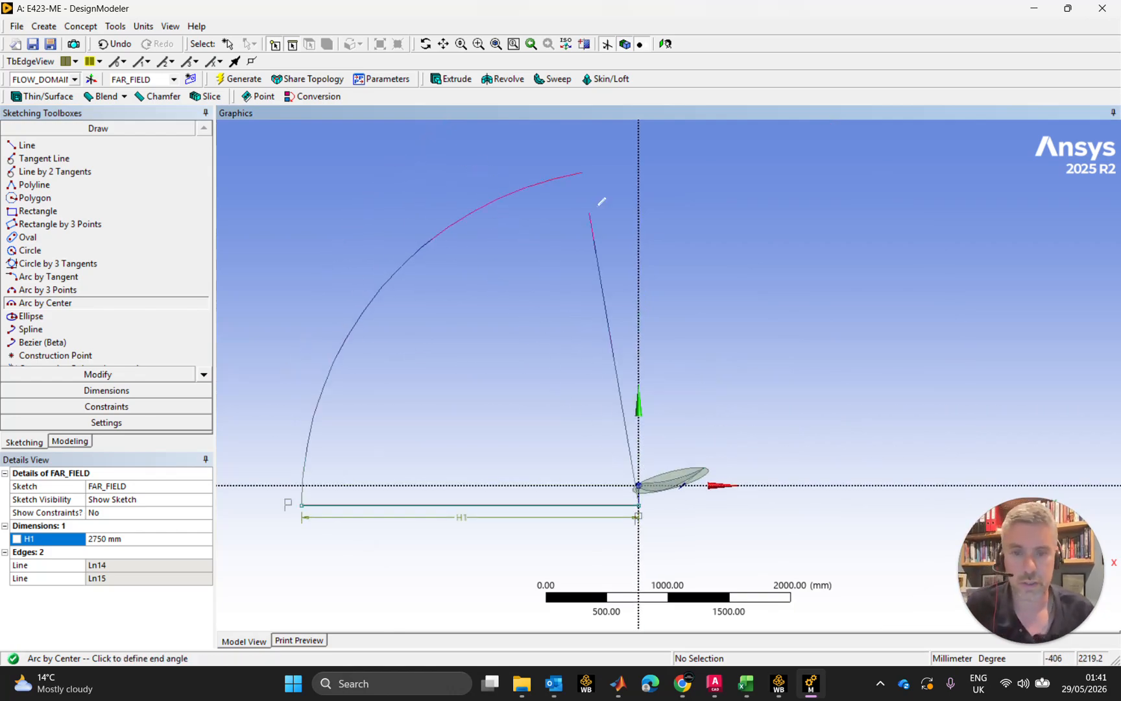
click(640, 165)
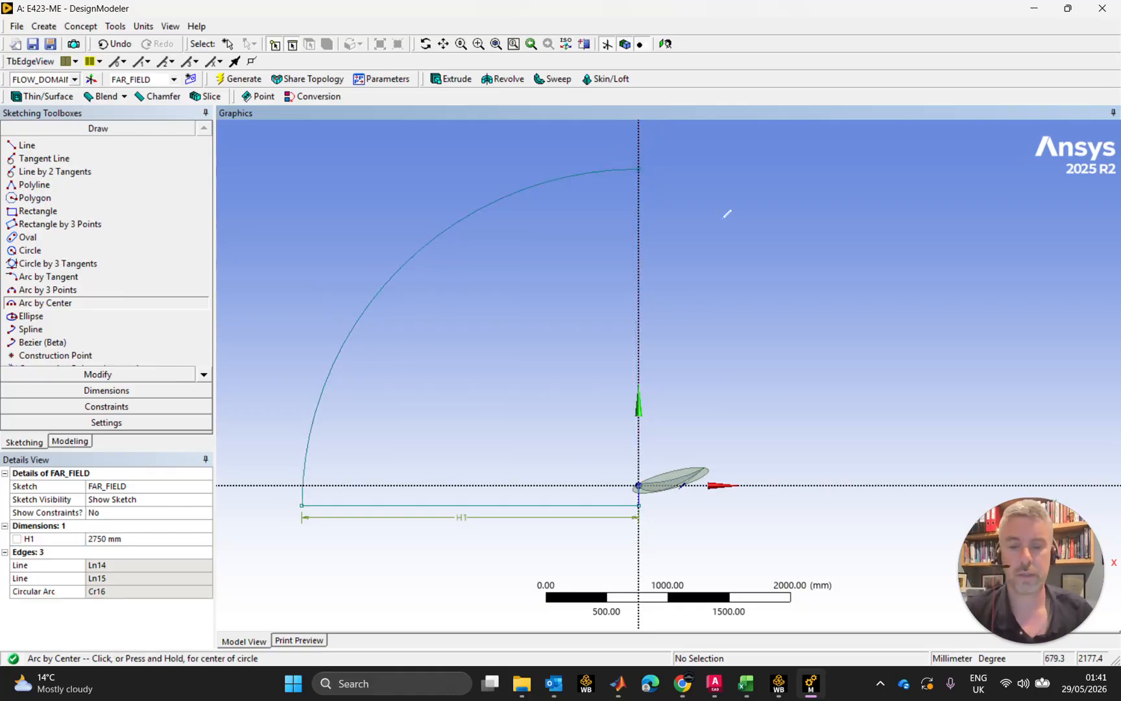
key(Escape)
Step: Delete the short vertical line below the origin from the FAR_FIELD sketch
click(639, 499)
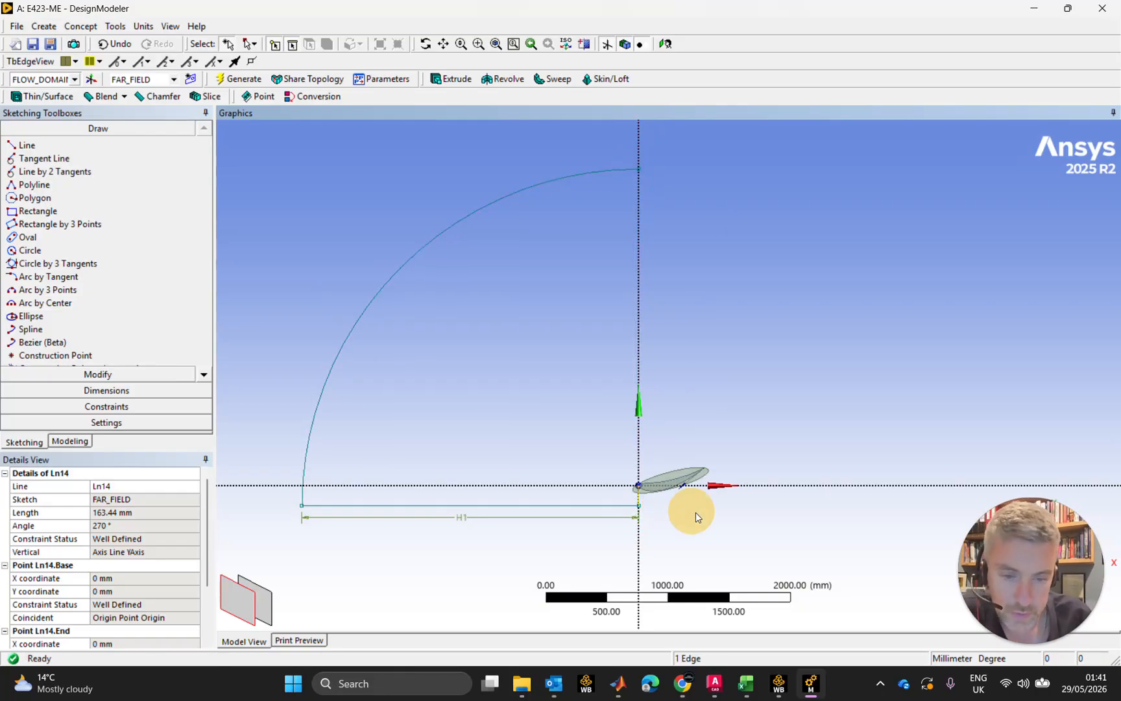
key(Delete)
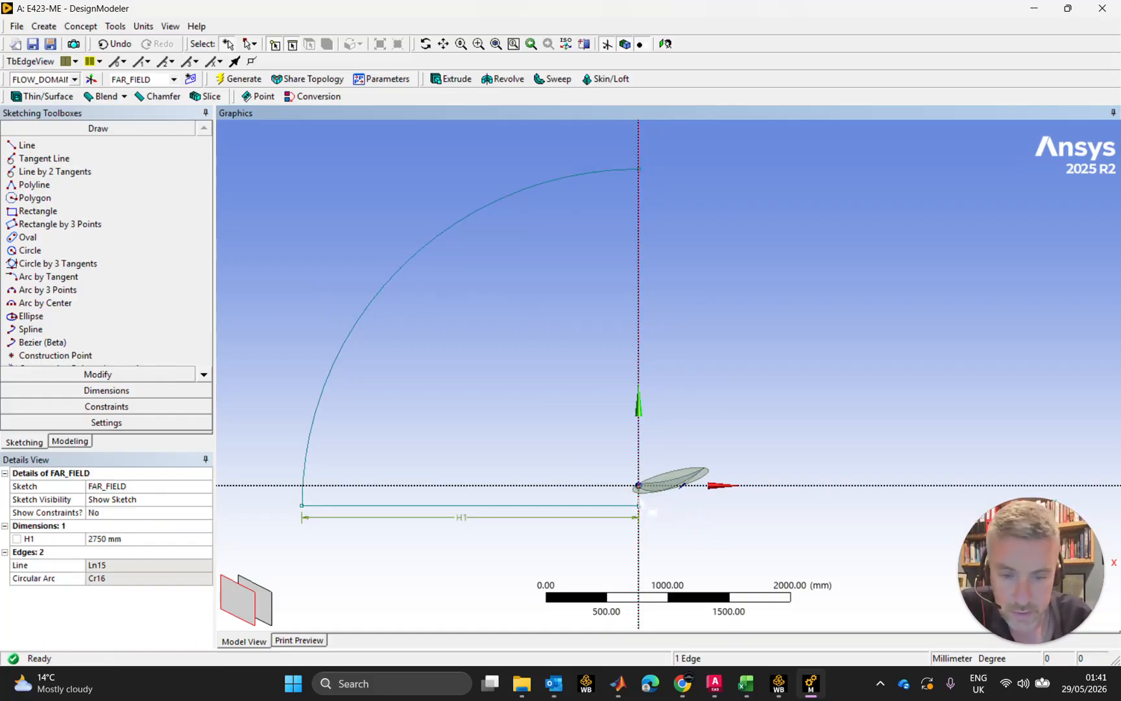
scroll(727, 292, up, 2)
Step: Draw a horizontal line about 6324 mm long from the arc's upper end in the positive X direction
scroll(753, 297, down, 4)
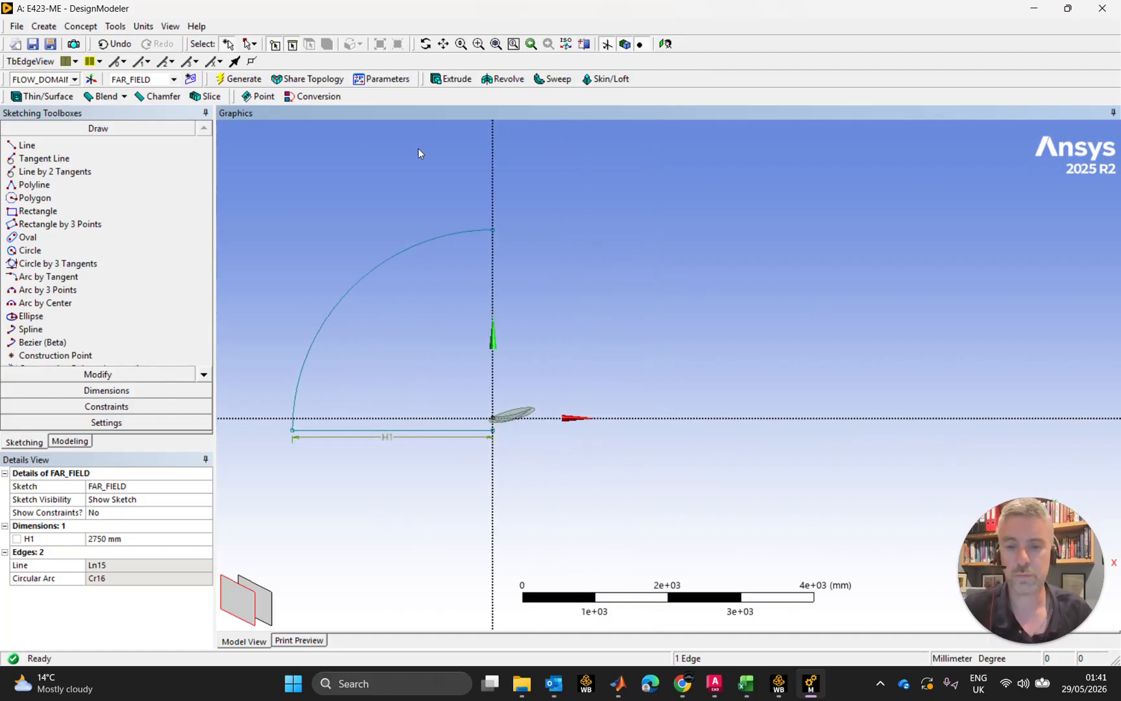
click(65, 146)
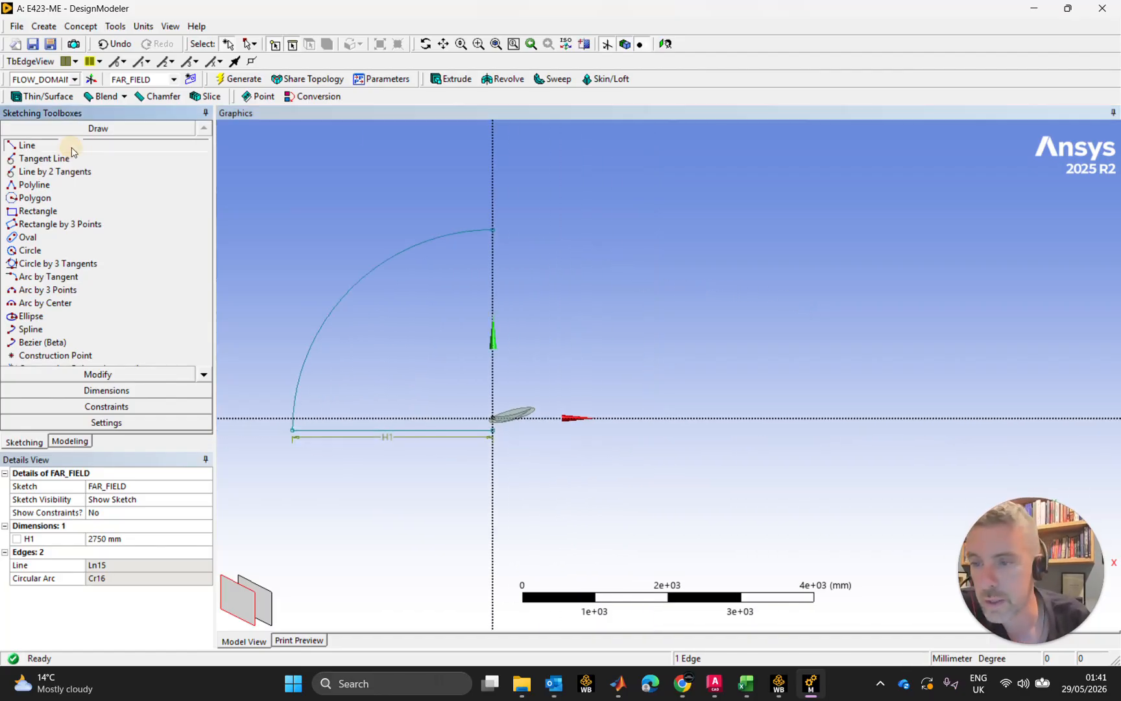
click(492, 227)
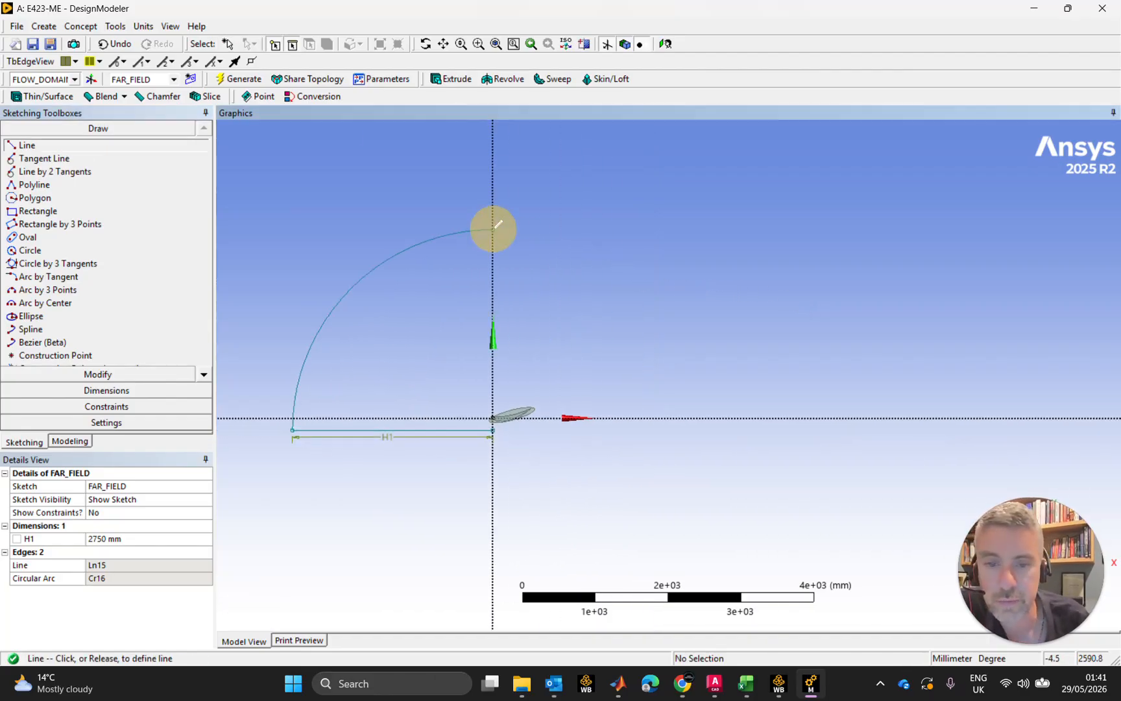
click(955, 229)
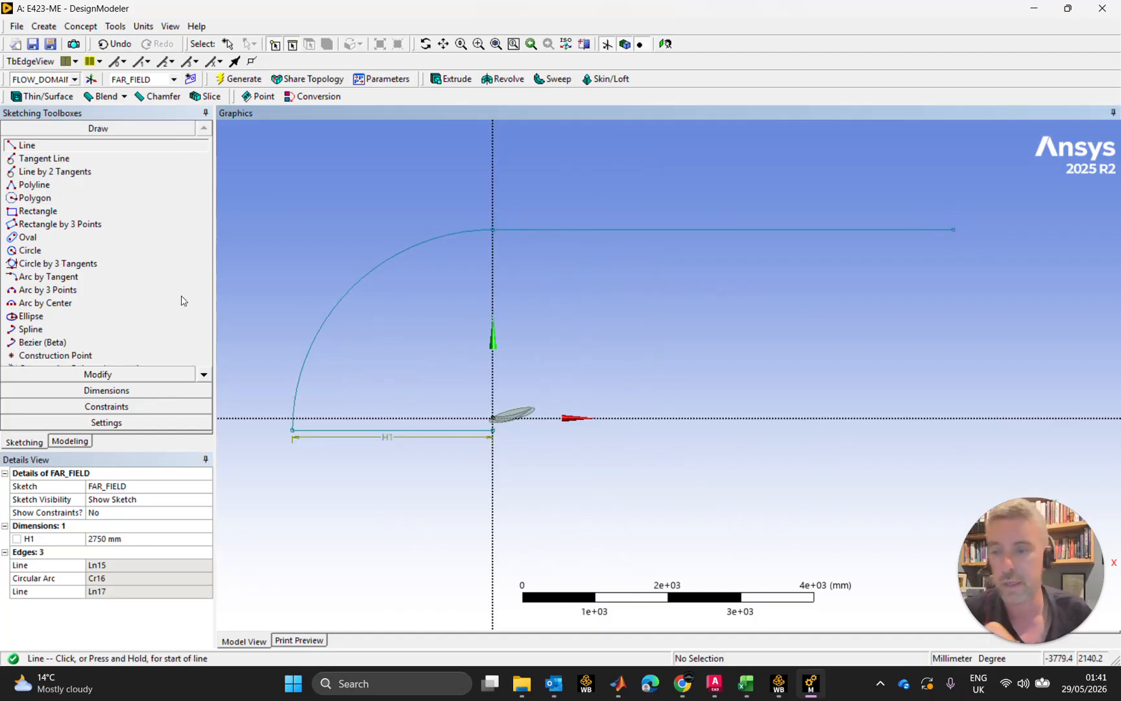
Step: Dimension the upper horizontal line's length, placing the dimension above the line
click(120, 390)
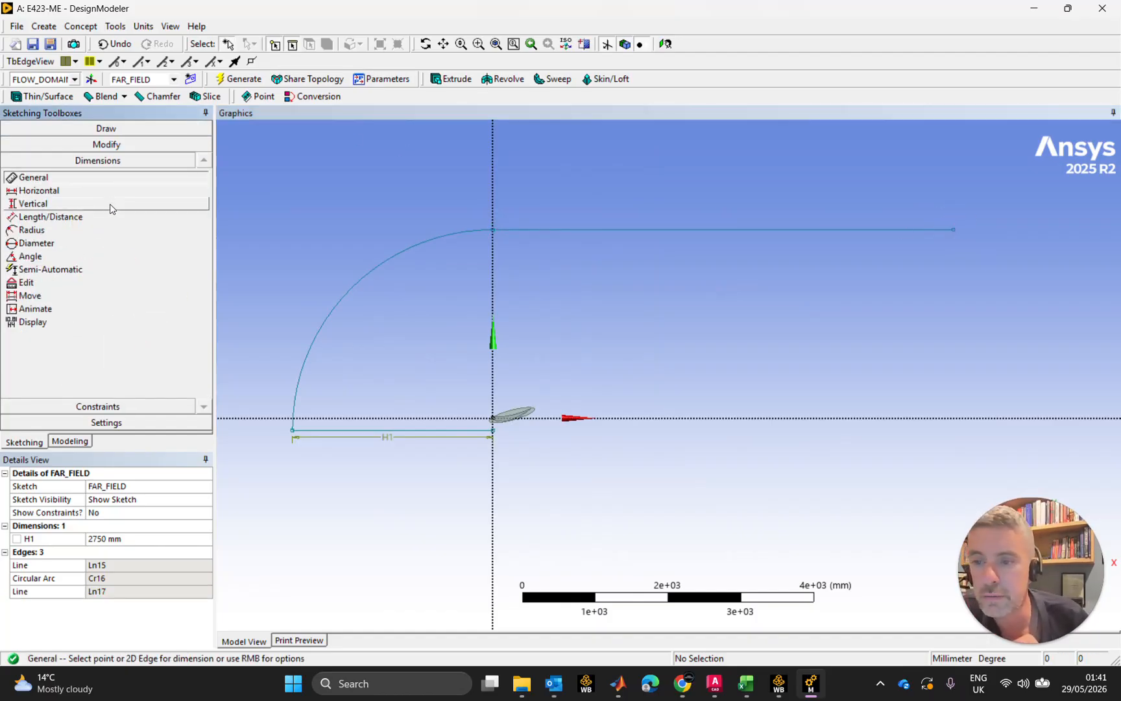
click(759, 230)
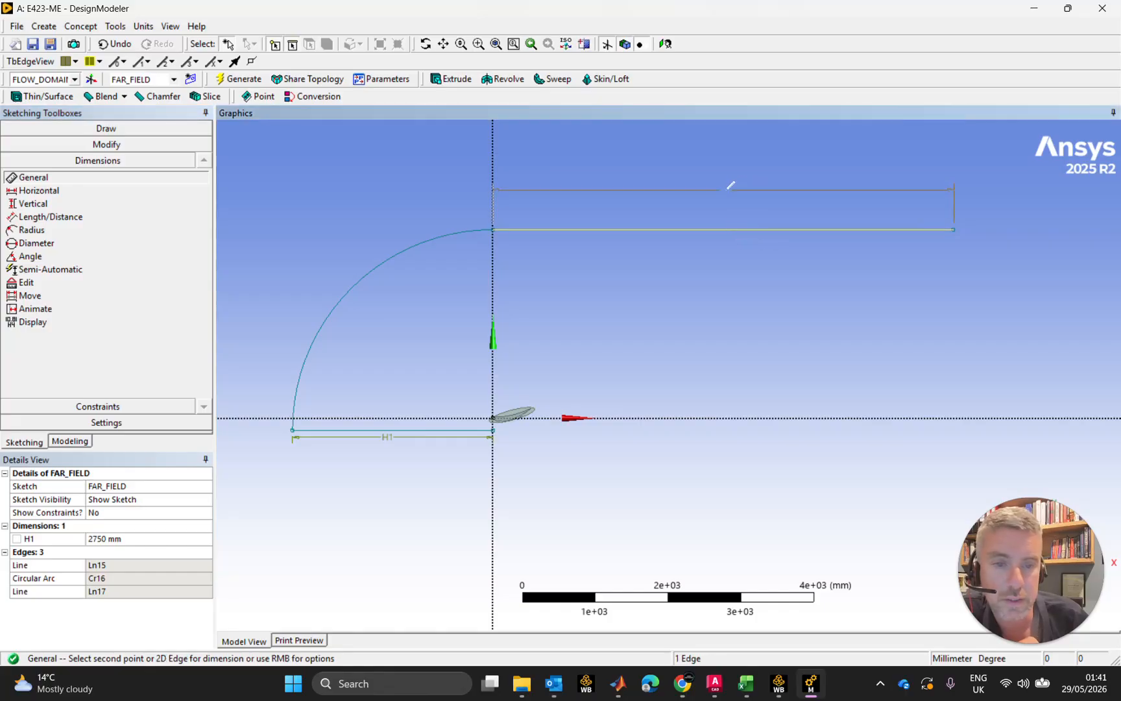
click(728, 187)
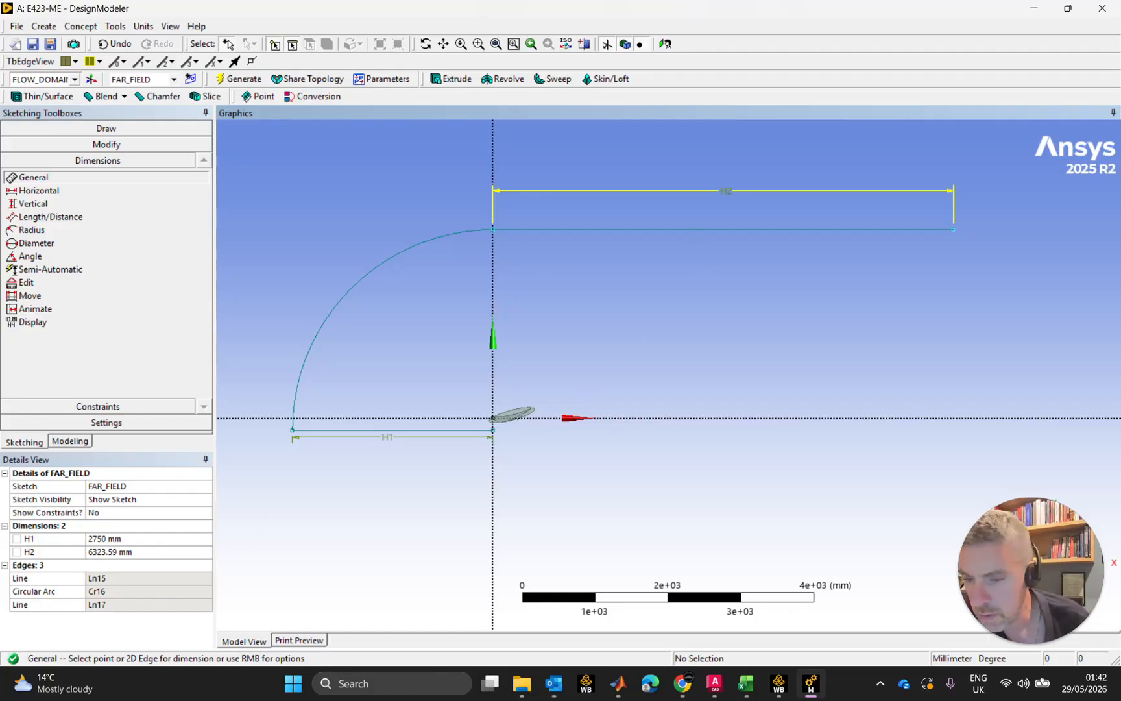
Step: Set the upper horizontal line's length dimension H2 to 8275 mm
click(145, 552)
text(8275)
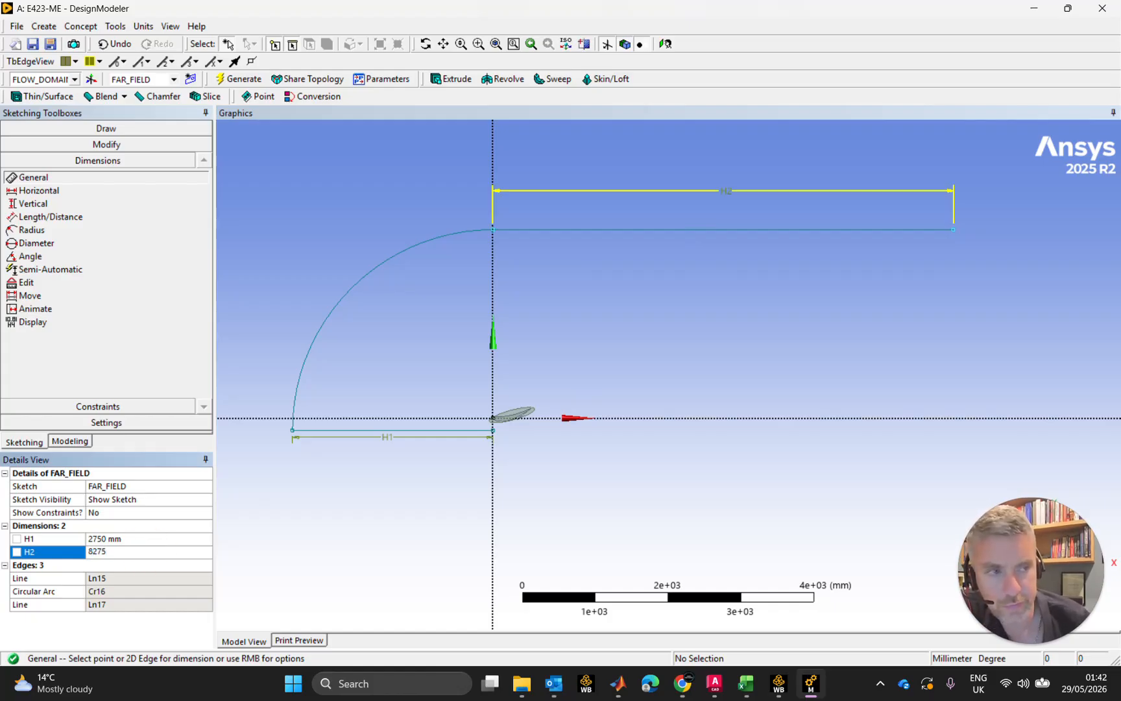
key(Return)
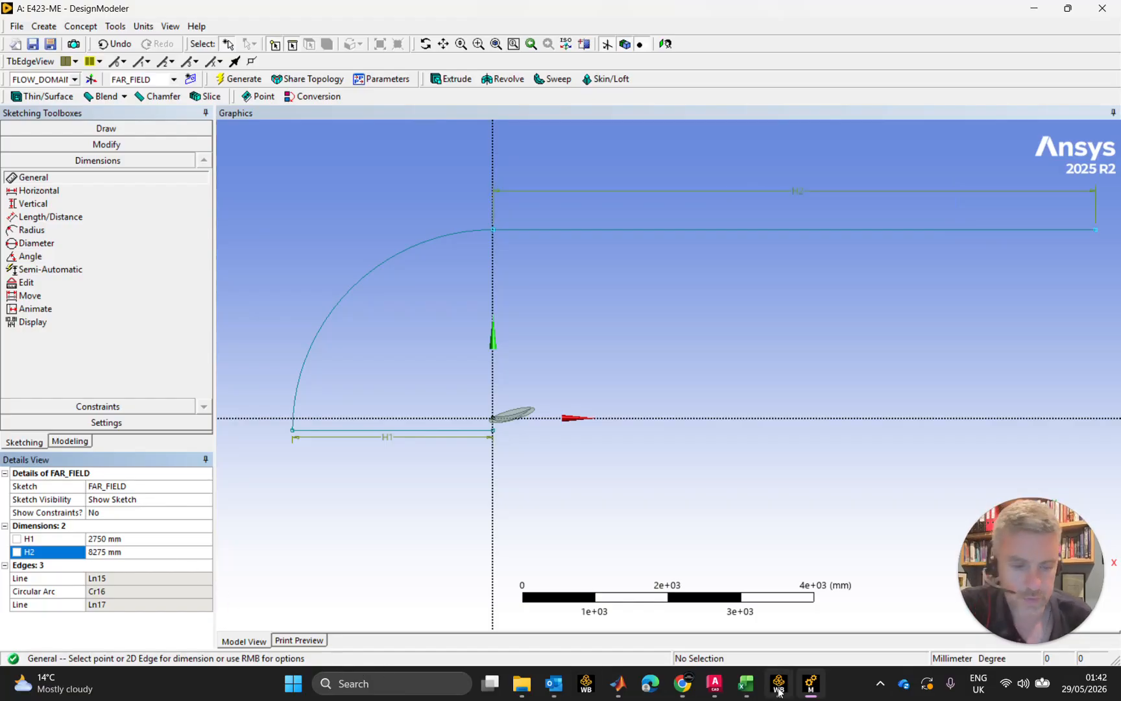
Step: Calculate 550 × 15 in the Calculator and return to the sketch
key(XF86Calculator)
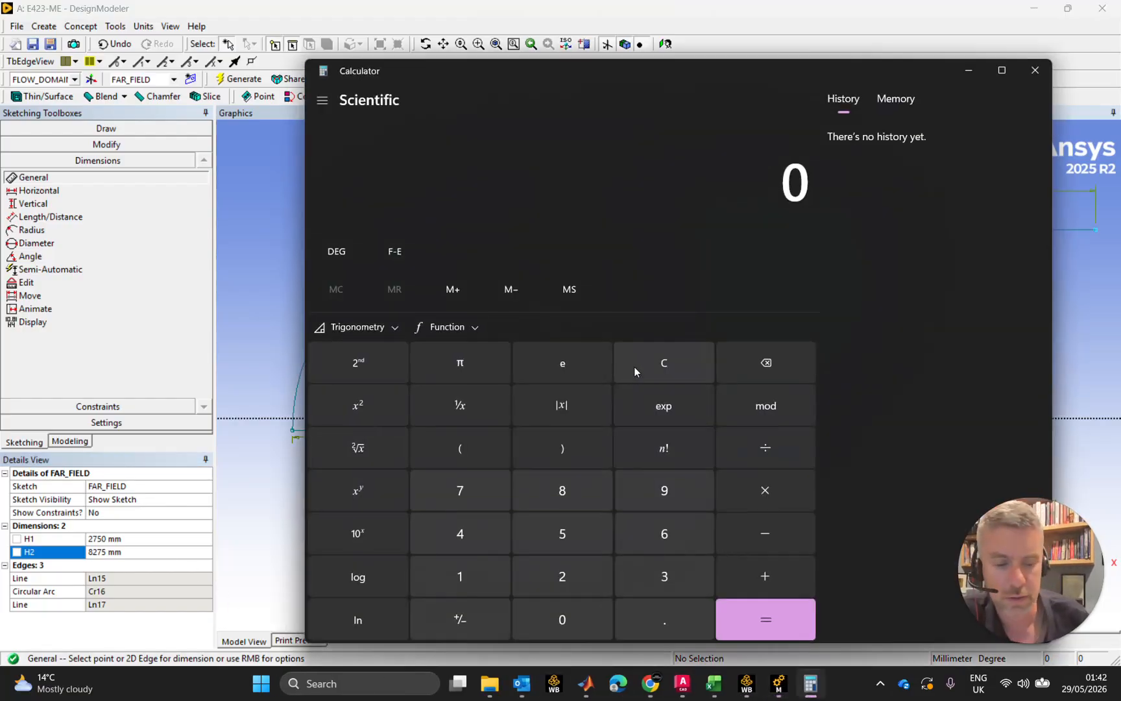
text(550)
key(asterisk)
text(15)
key(Return)
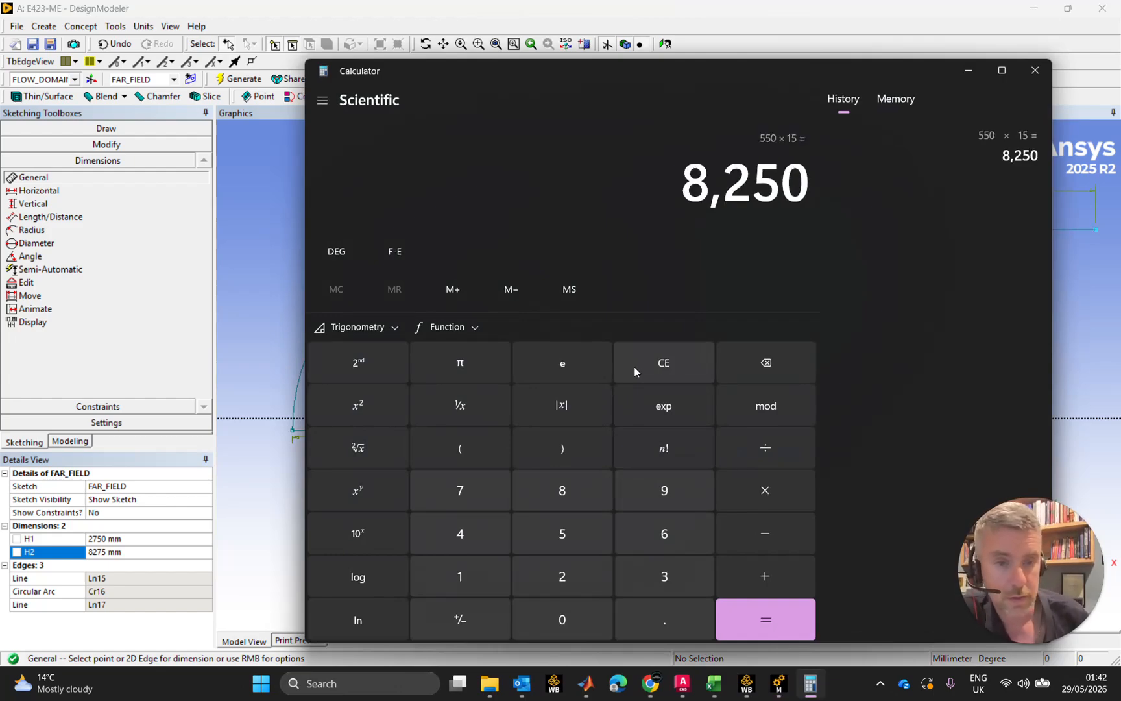
click(968, 71)
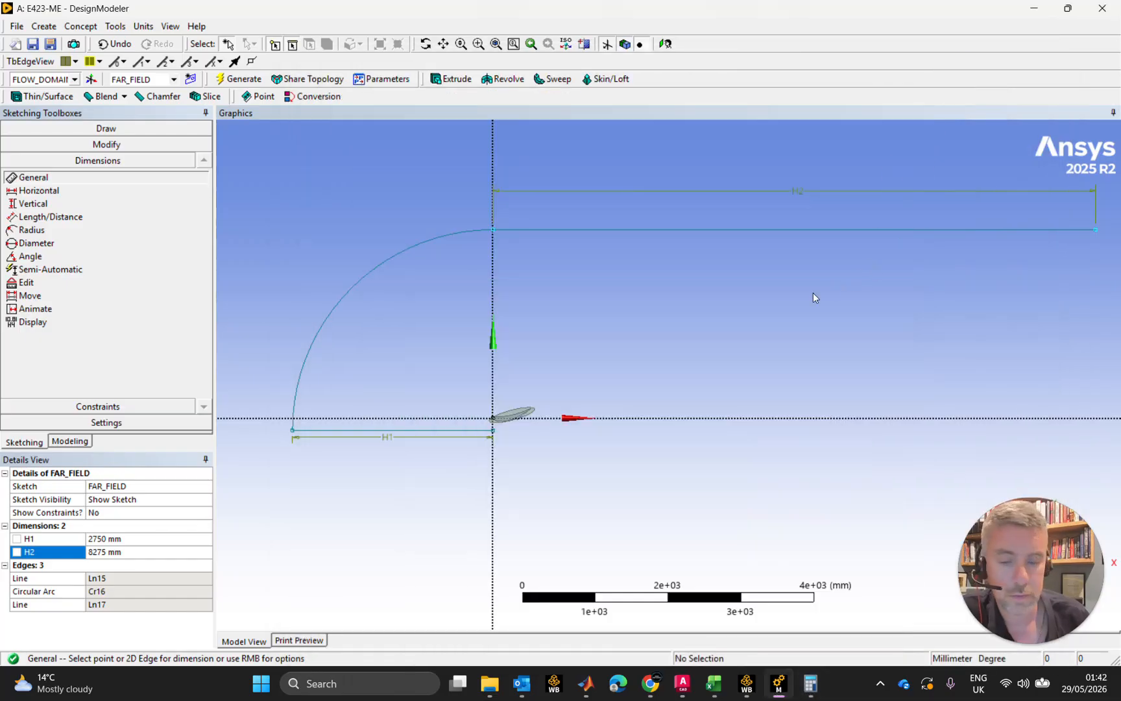
Step: Draw a vertical line about 2587 mm long from the upper line's far end down to the X axis
mouse_move(809, 296)
ctrl+middle_down()
mouse_move(634, 278)
mouse_move(745, 267)
ctrl+middle_up()
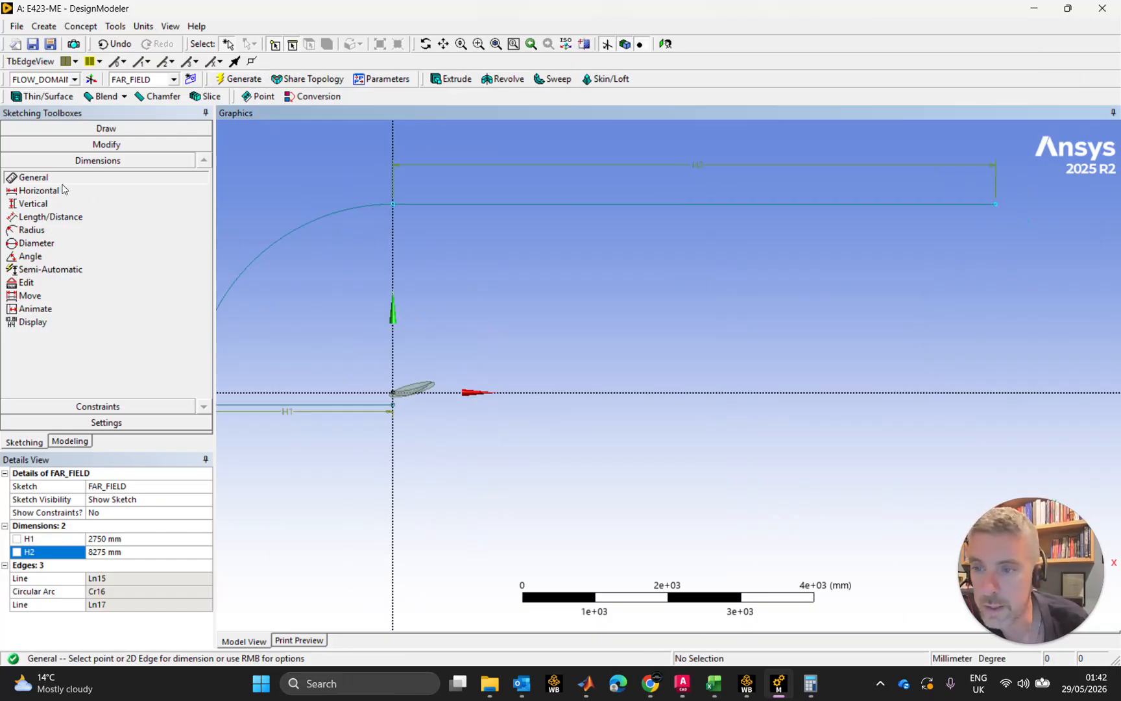
click(101, 130)
click(98, 146)
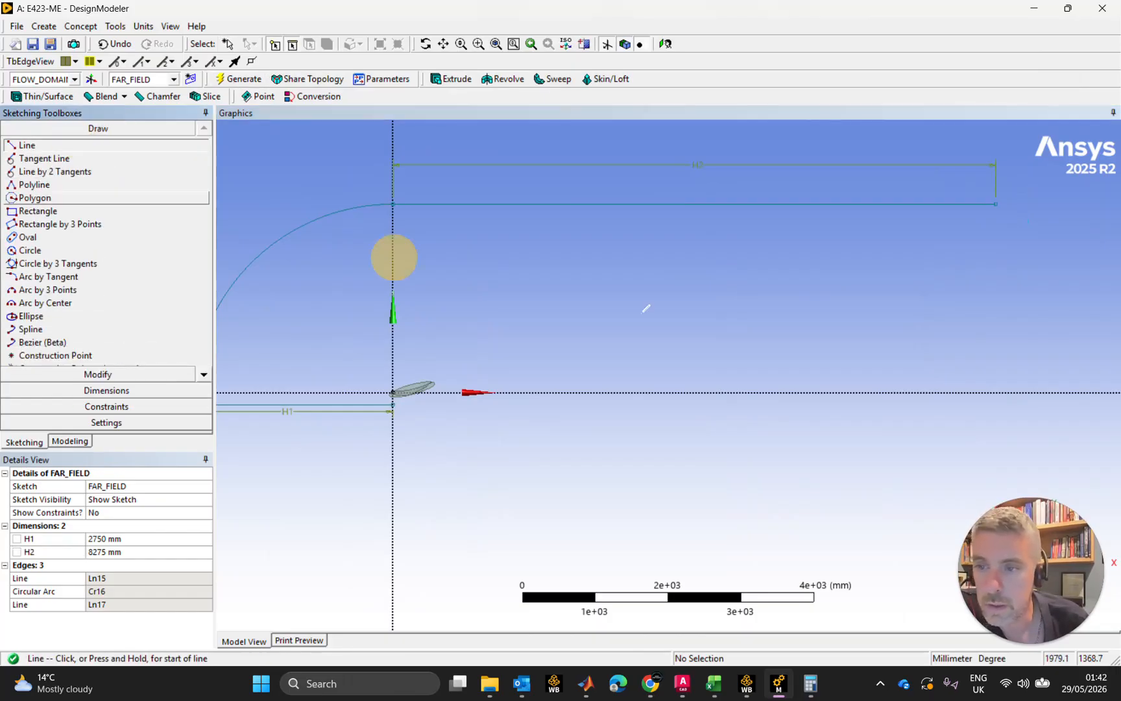
click(997, 204)
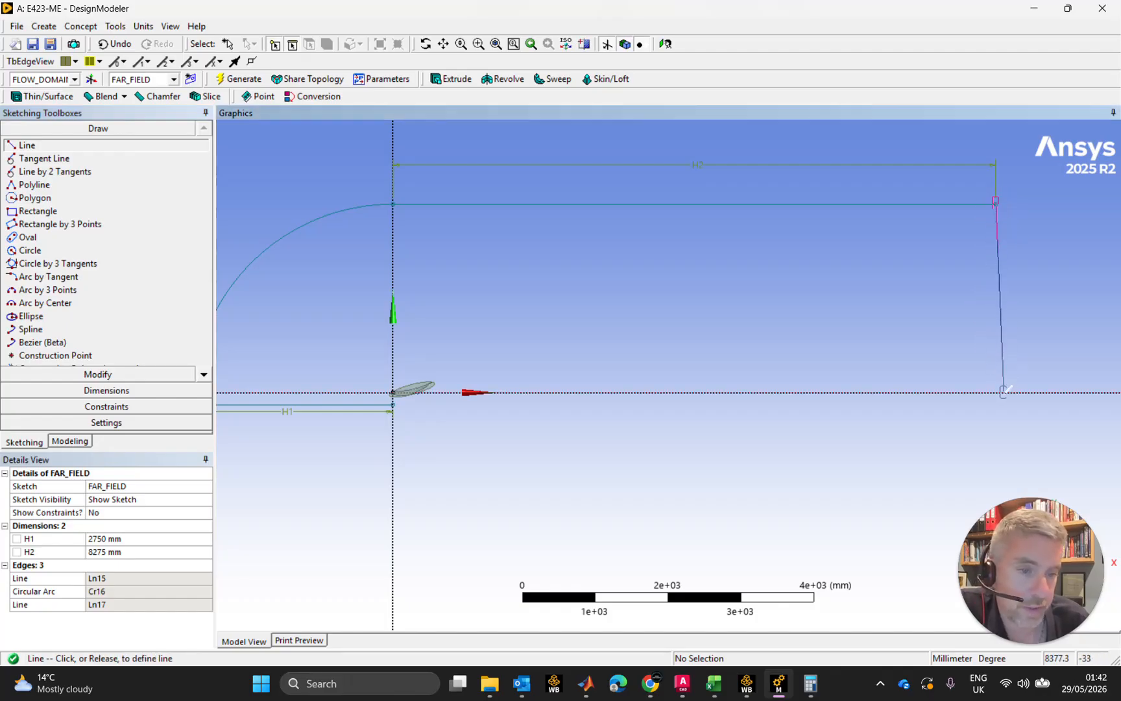
click(998, 391)
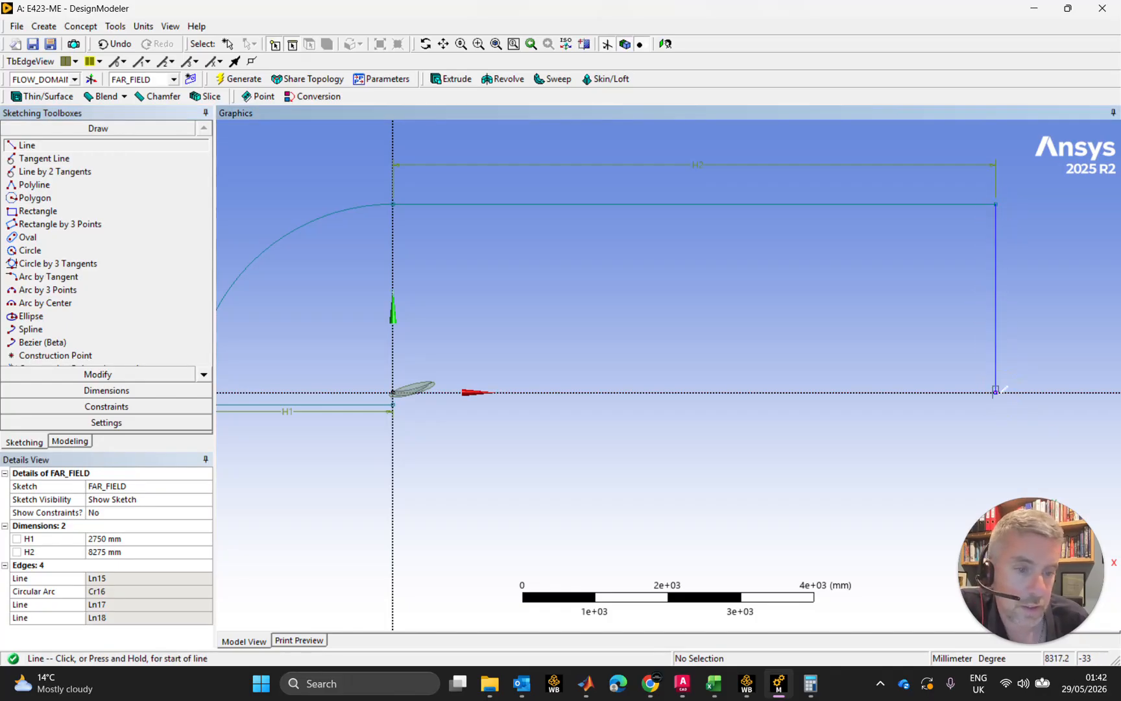
click(996, 391)
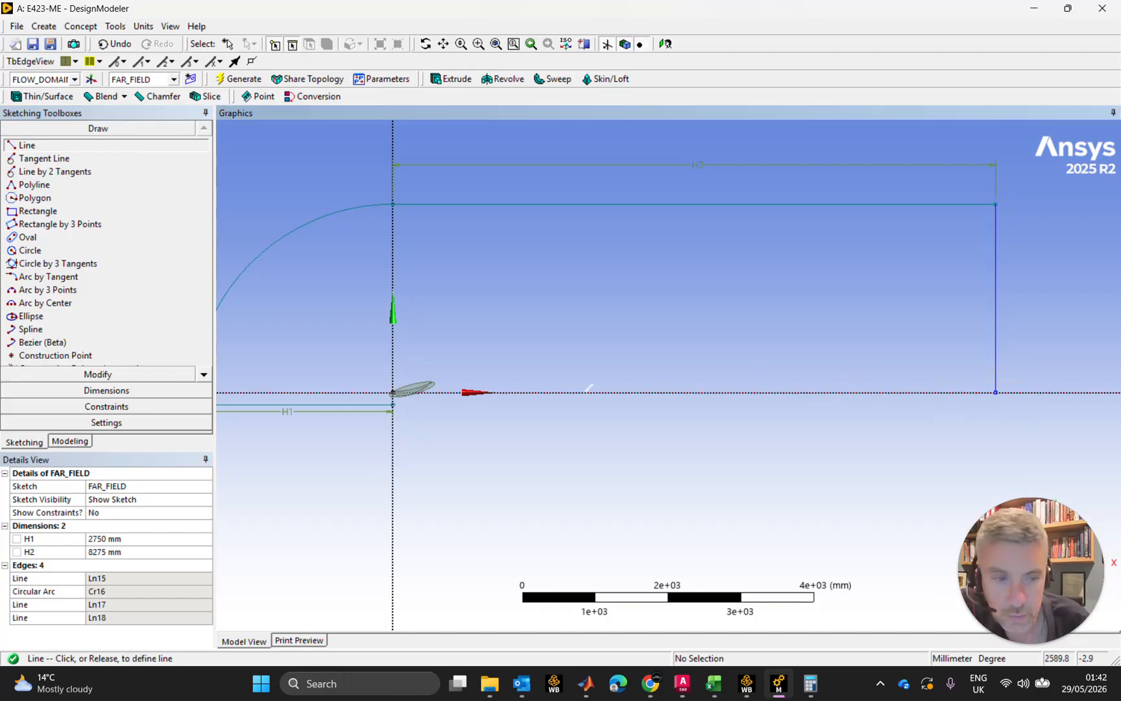
Step: Delete the vertical line that ends on the X axis from the FAR_FIELD sketch
key(Escape)
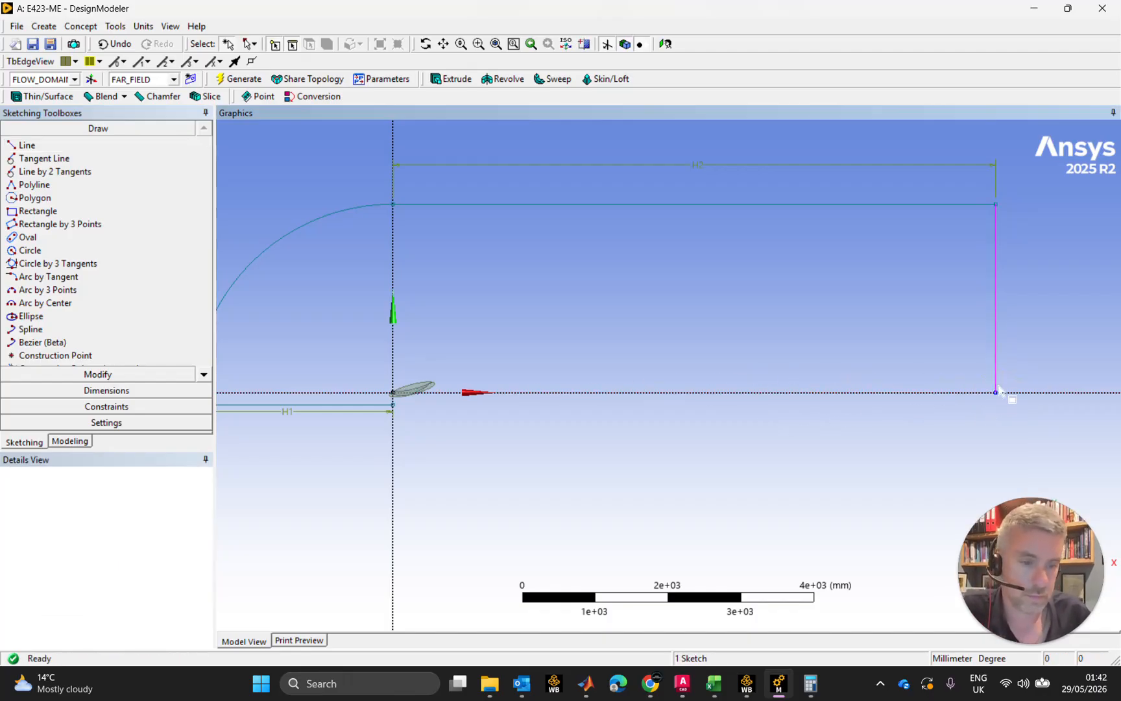
click(997, 389)
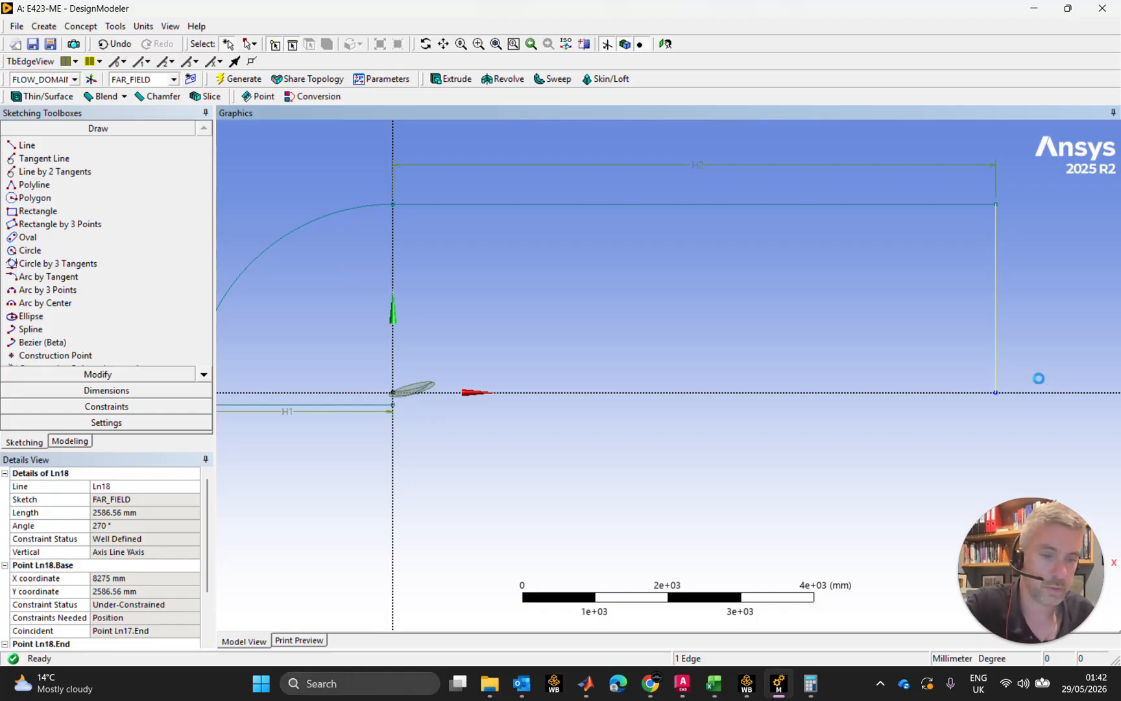
key(Delete)
Step: Draw a vertical line from the upper line's far end downward, ending about 137 mm above the X axis
click(99, 147)
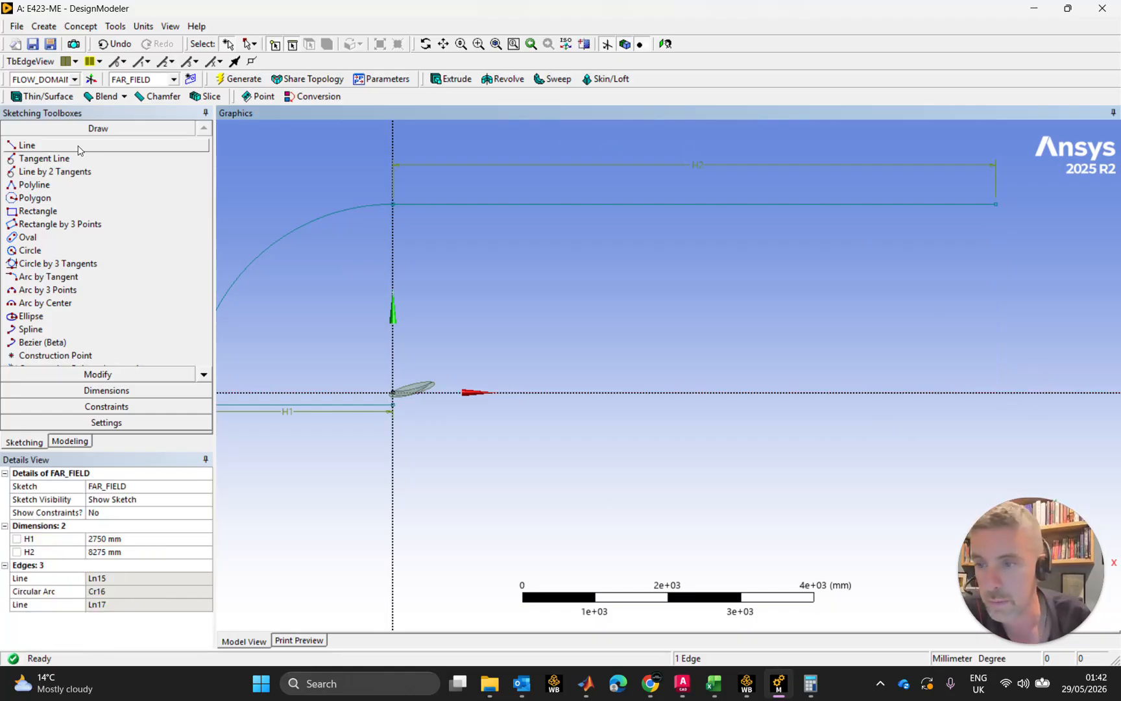
click(996, 202)
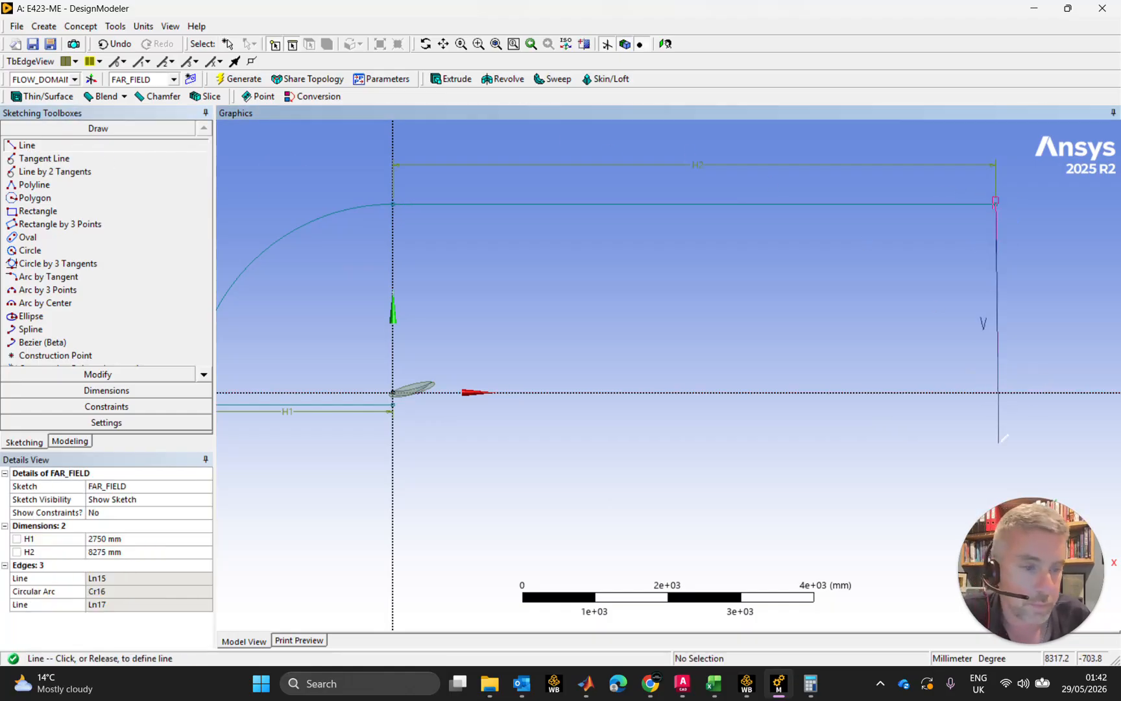
click(997, 382)
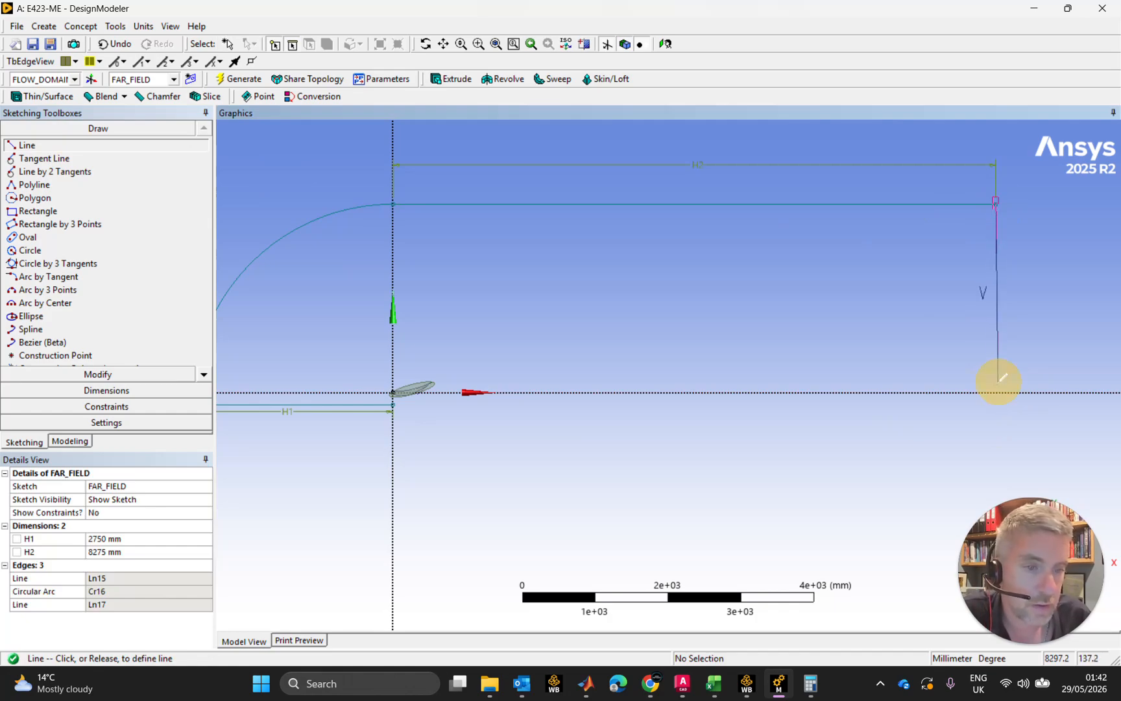
Step: Join the lower horizontal line and the downstream vertical line with the Corner tool to close the FAR_FIELD outline
click(107, 374)
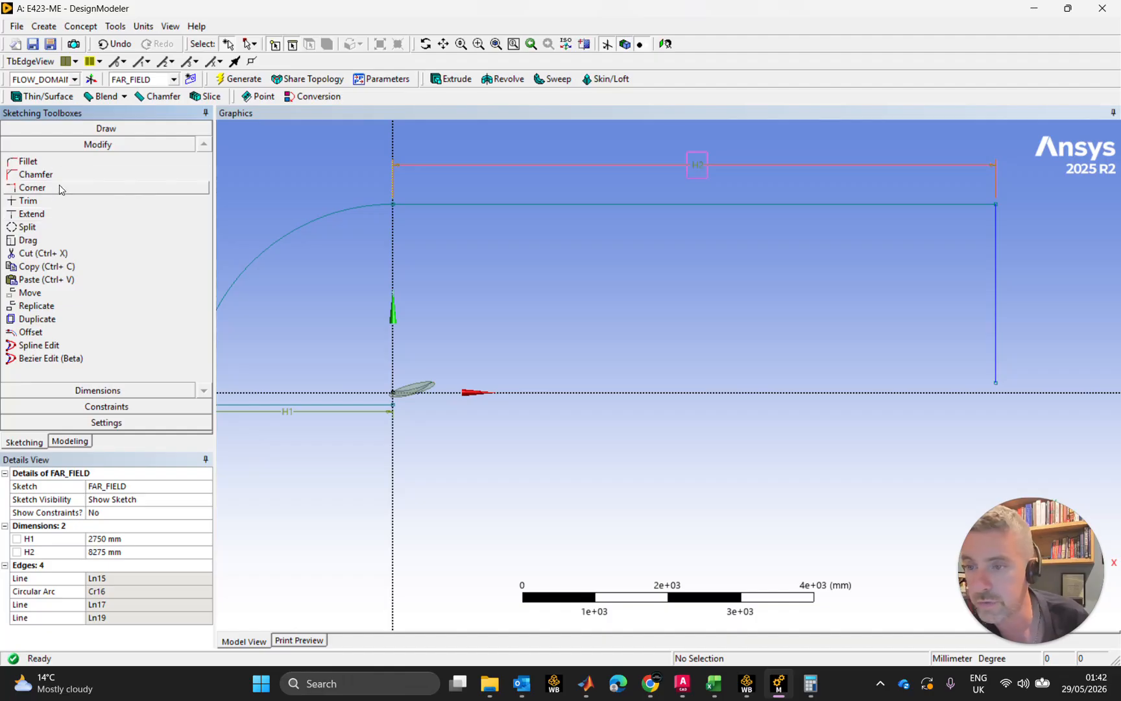
click(34, 187)
click(384, 406)
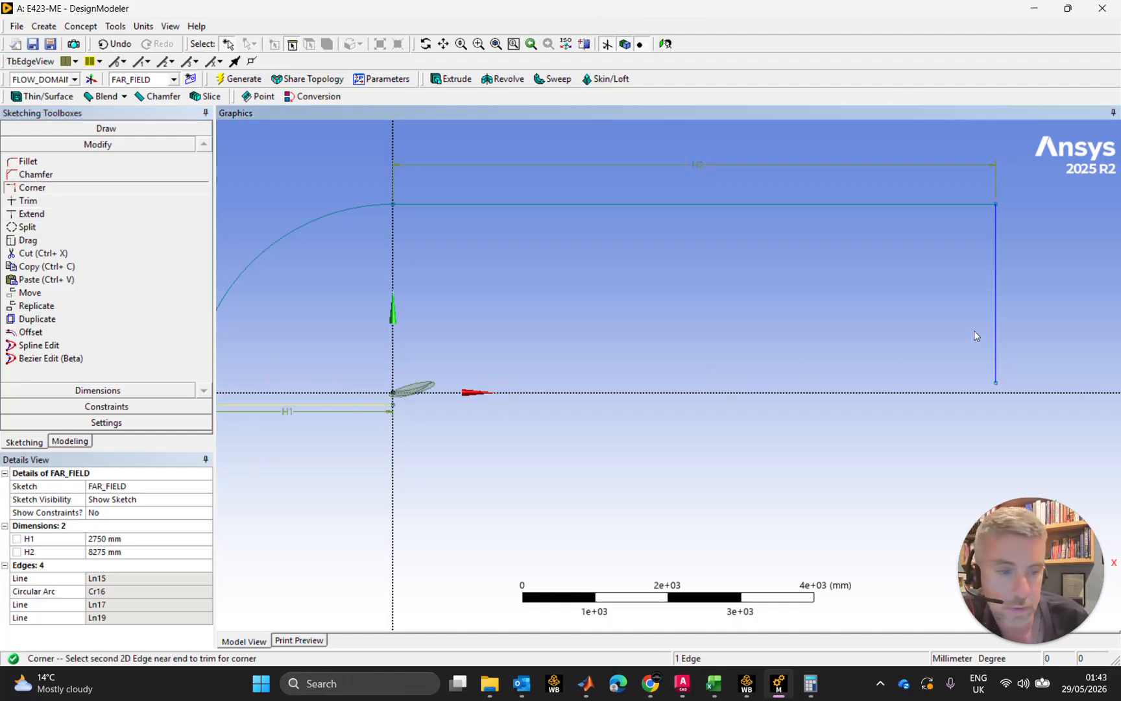
click(998, 354)
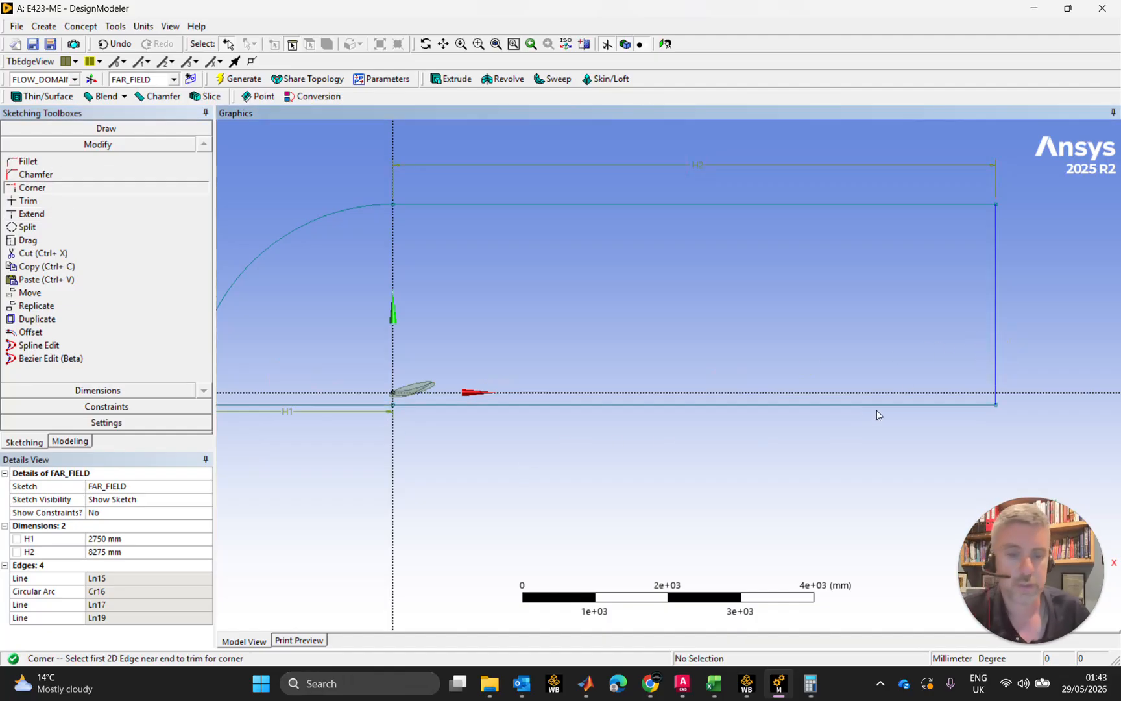
scroll(887, 393, down, 1)
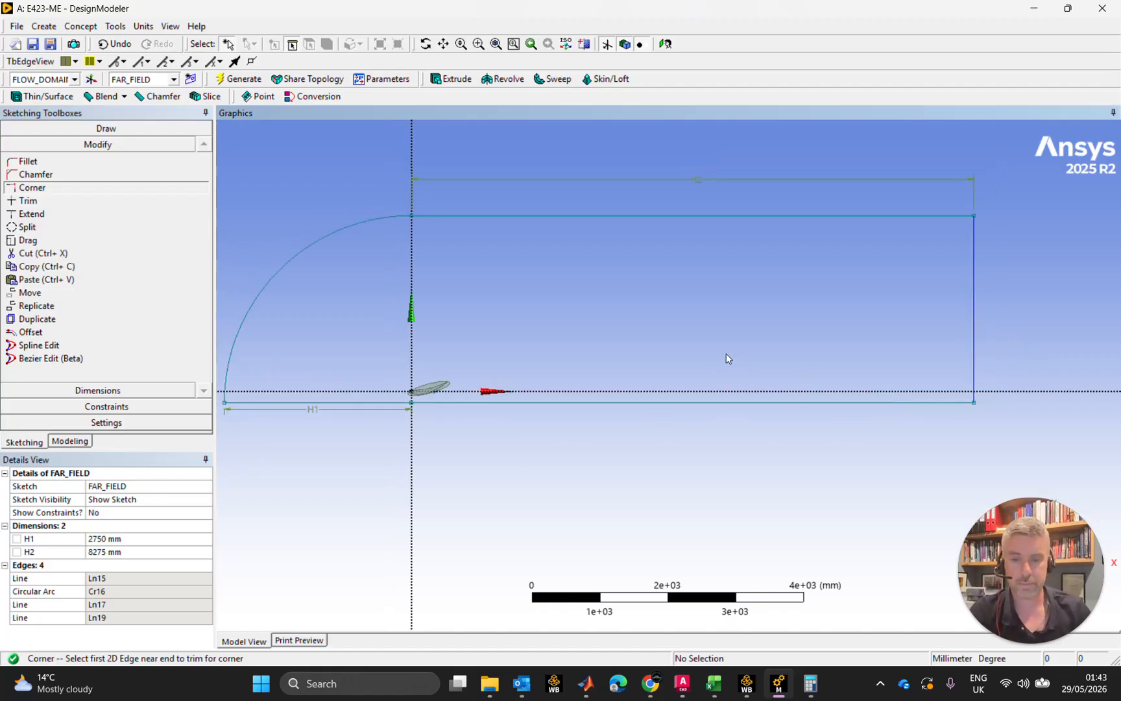
key(Escape)
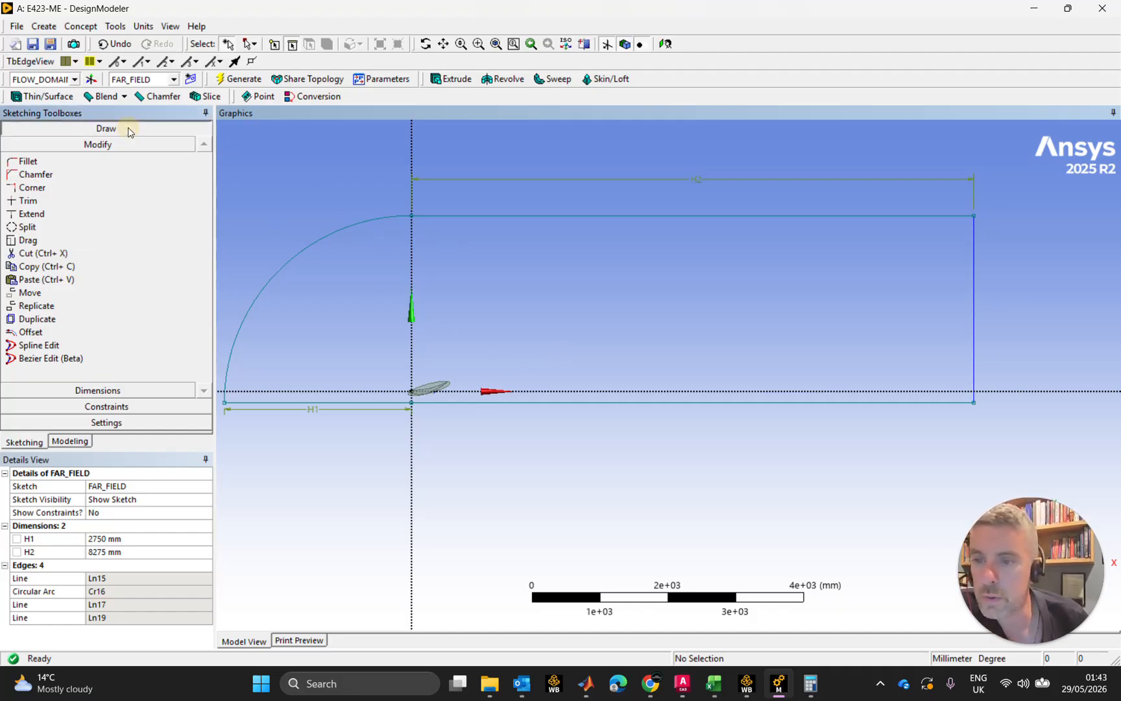
Step: Draw a circle of about 400 mm radius behind the airfoil, centred slightly above the X axis
click(106, 128)
click(54, 254)
scroll(463, 377, up, 3)
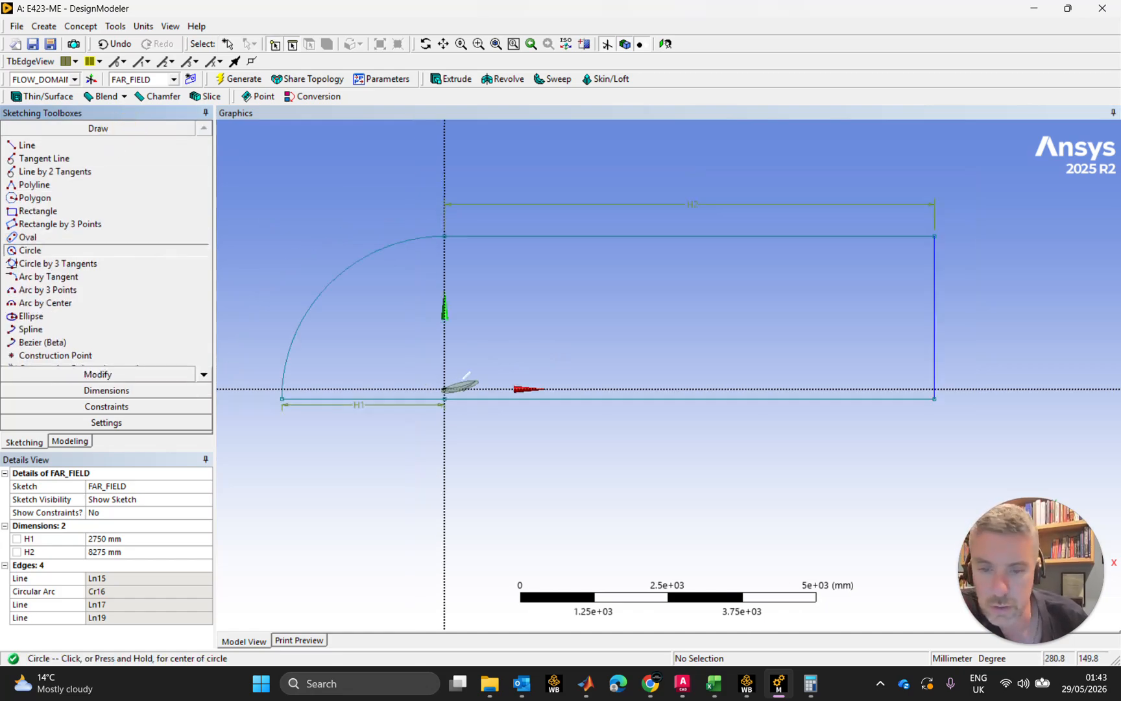
ctrl+middle_drag(483, 376, 689, 322)
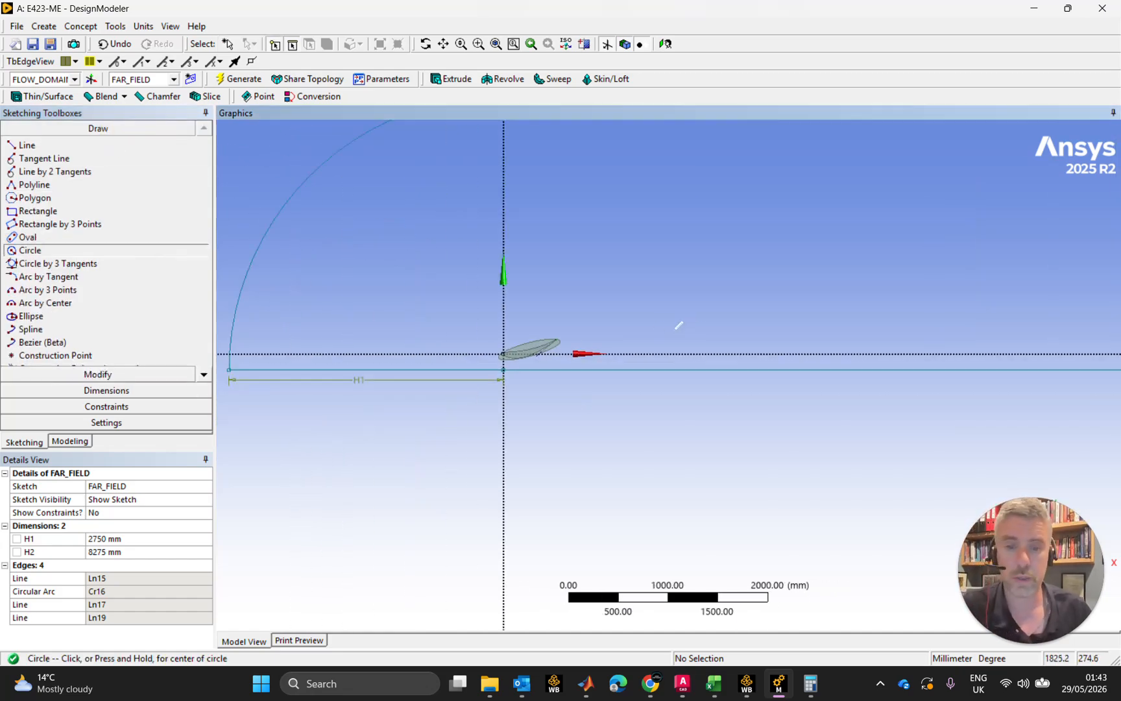
scroll(649, 324, up, 2)
drag(650, 323, 701, 319)
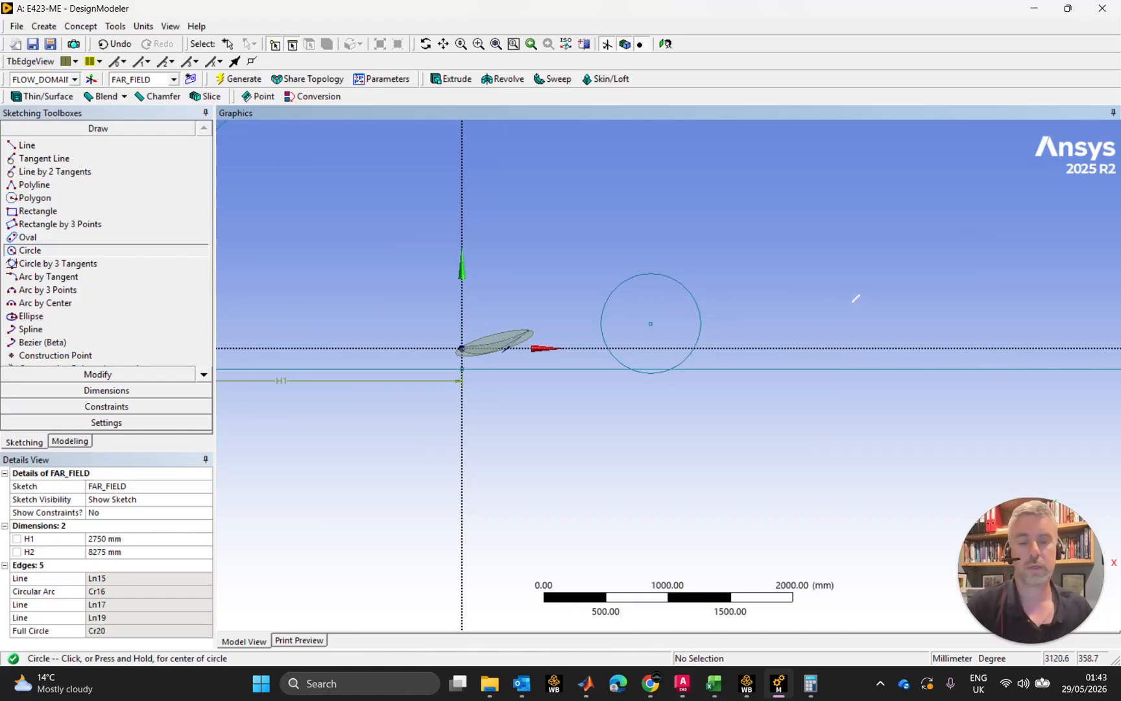
key(Escape)
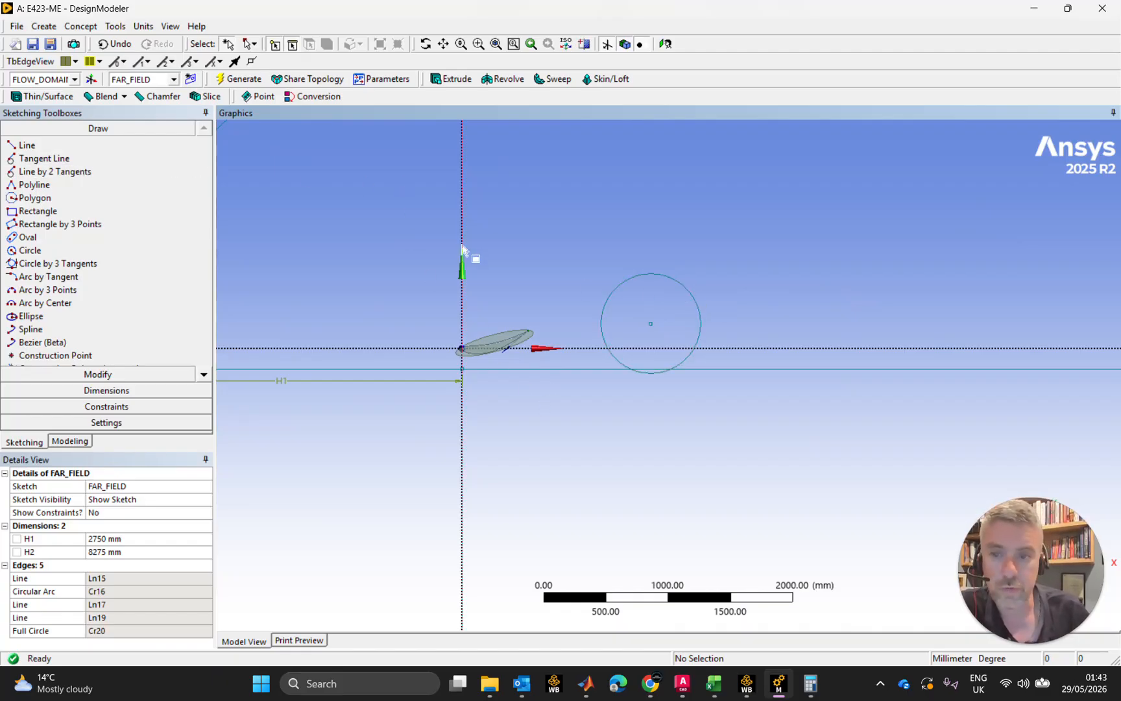
Step: Switch to Chrome and examine the Hoosier Formula Student tyre sizes and the OZ Racing 10" and 13" wheel specifications
click(650, 684)
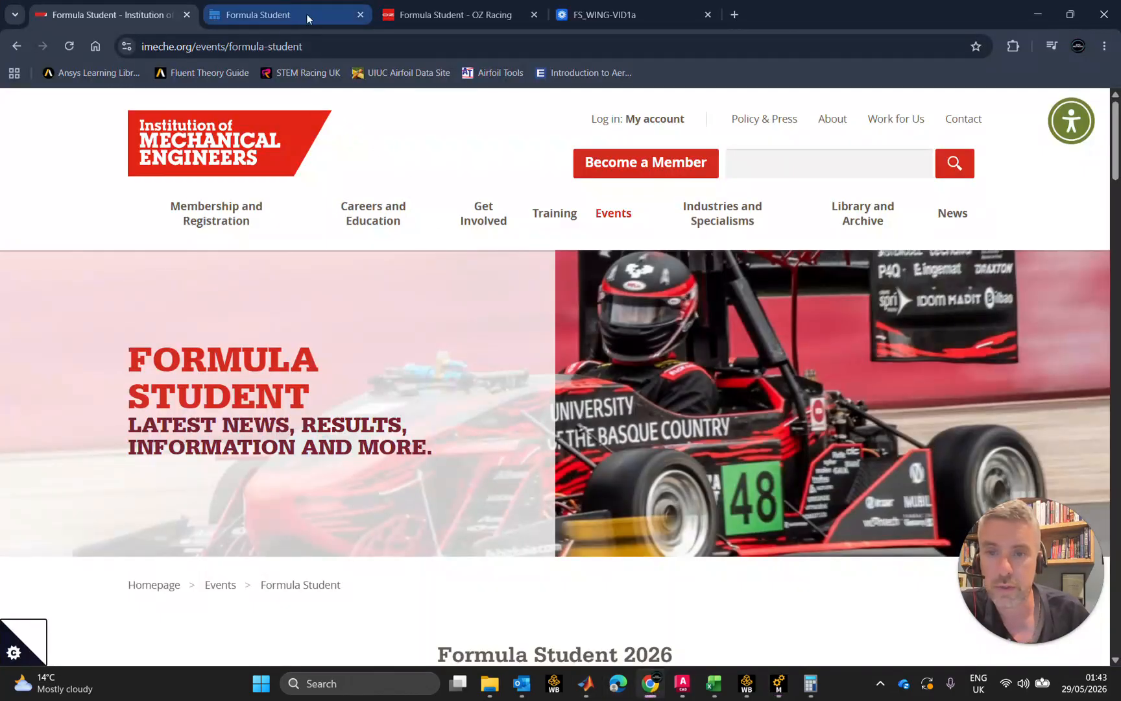
click(307, 14)
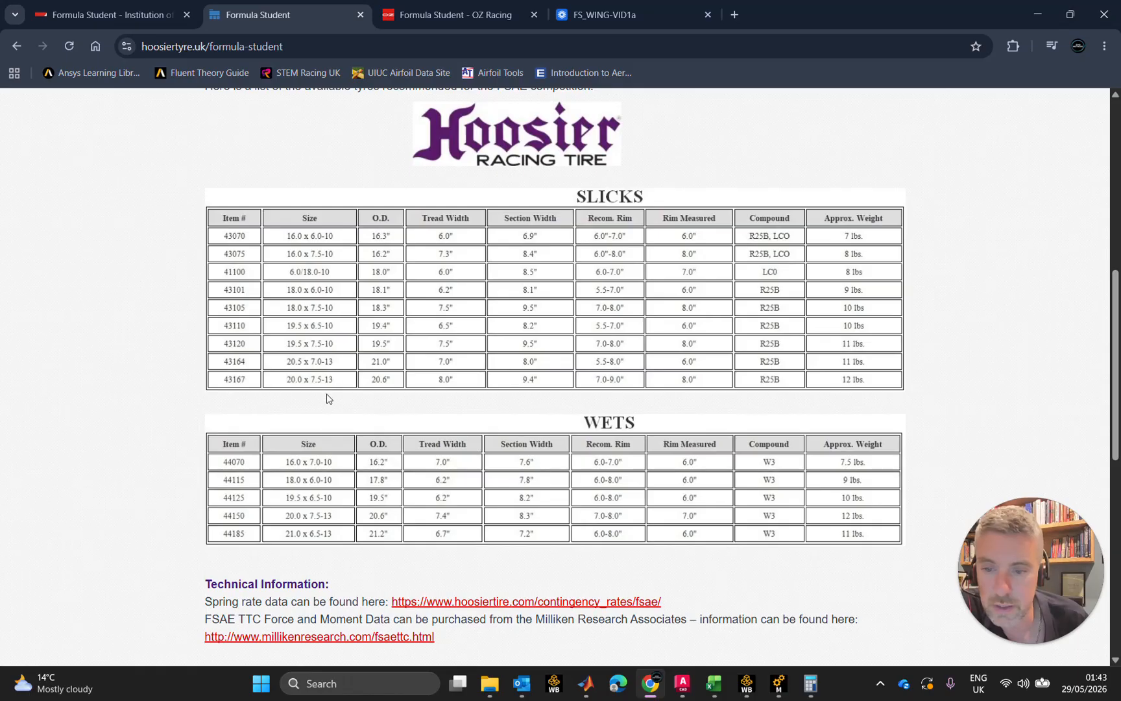
click(433, 15)
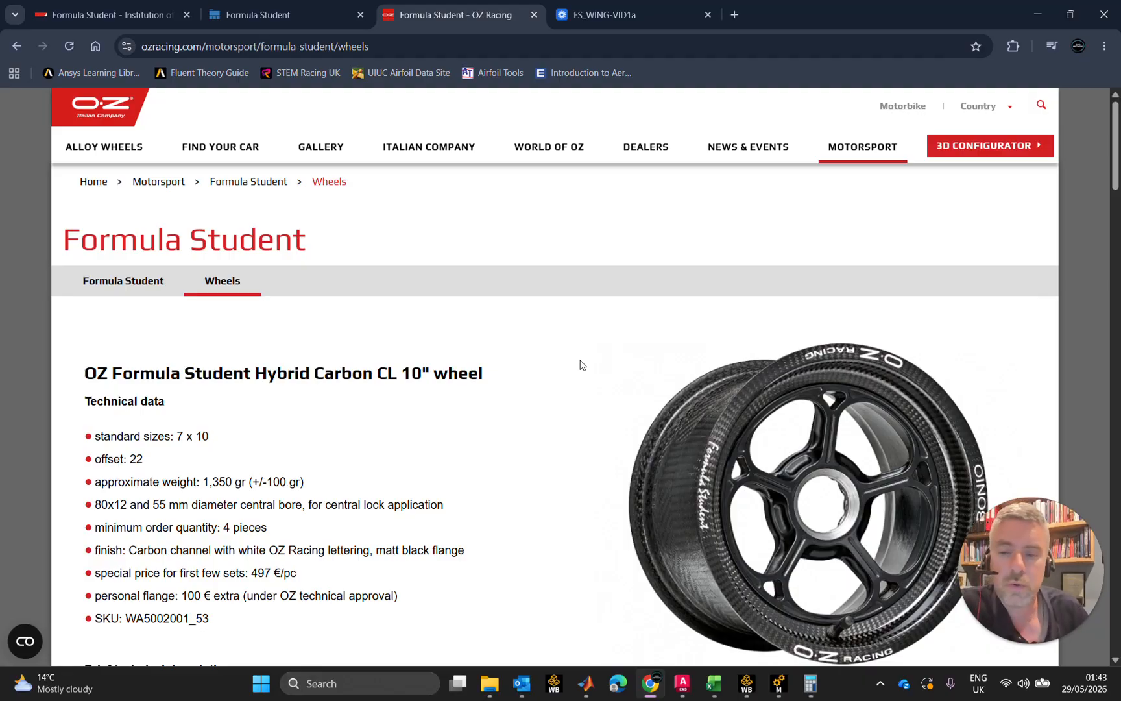
scroll(428, 386, down, 15)
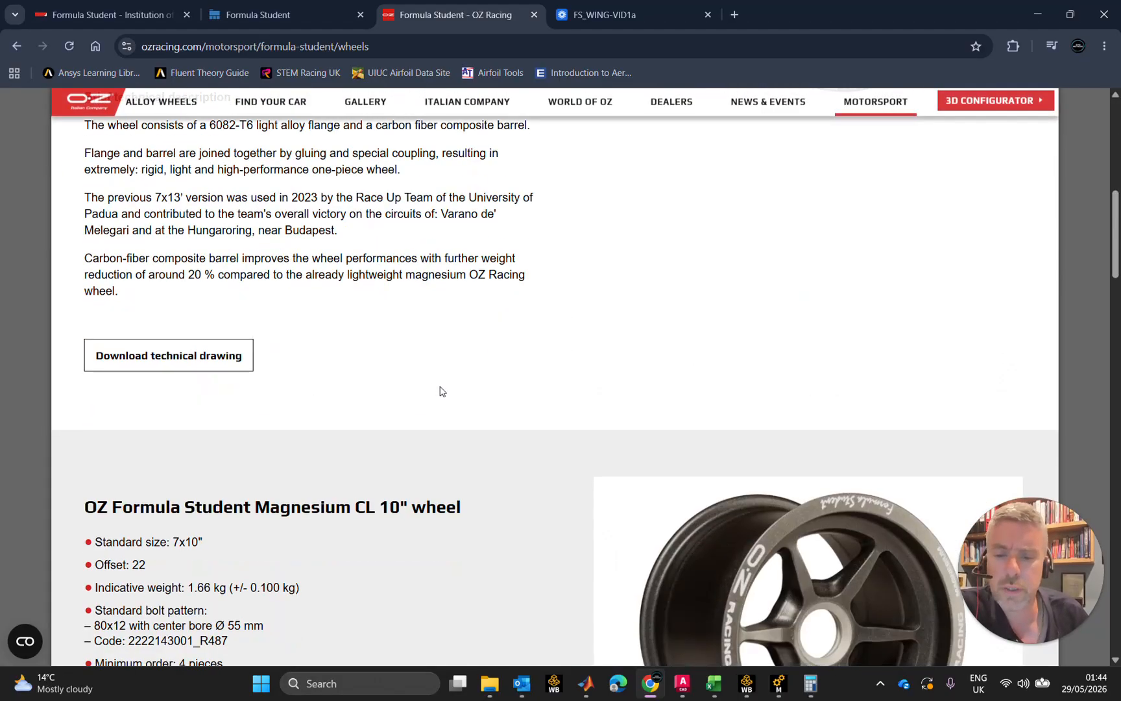
scroll(448, 391, down, 20)
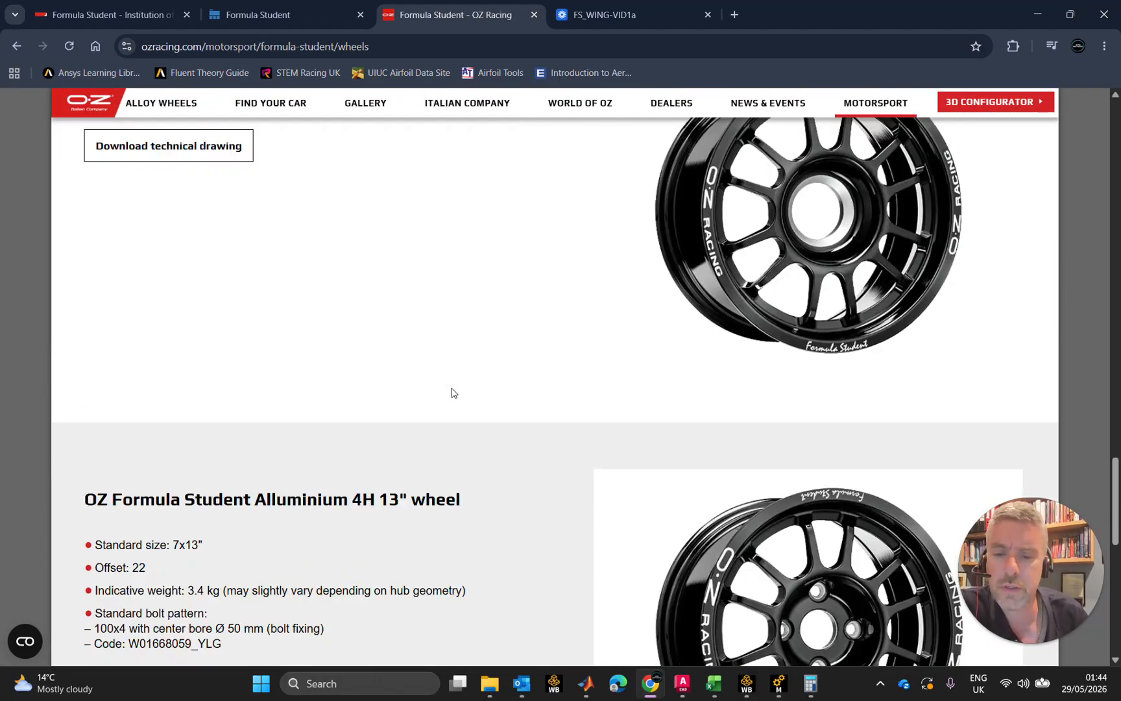
scroll(457, 393, up, 15)
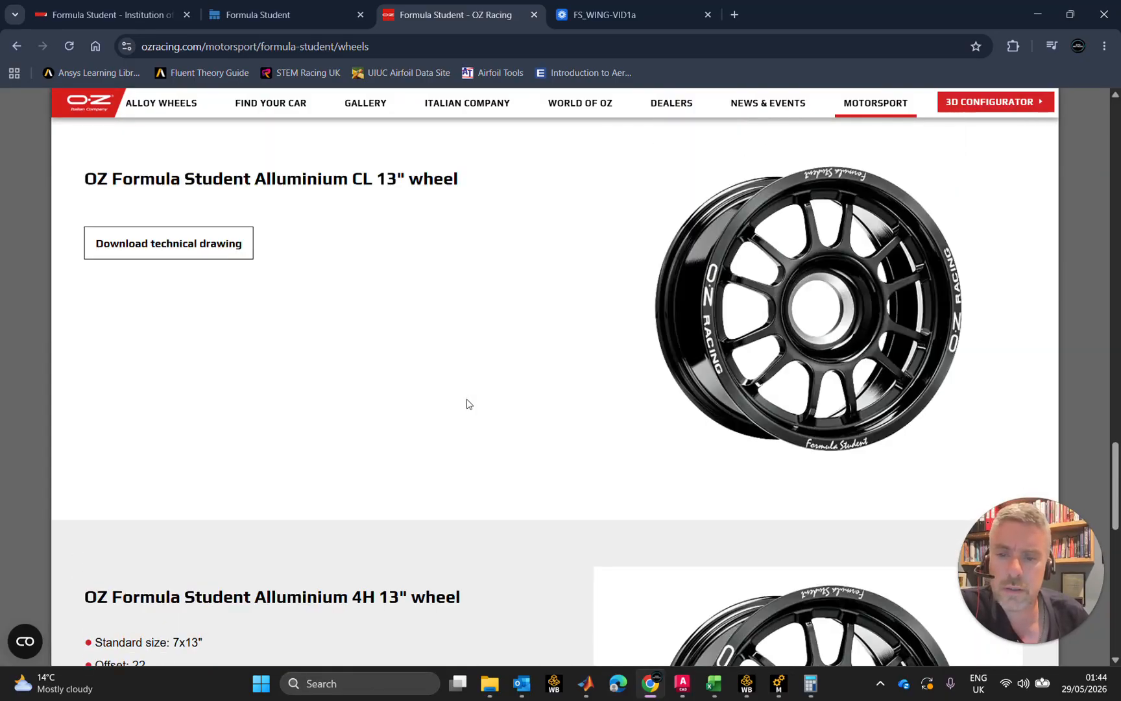
scroll(465, 406, up, 15)
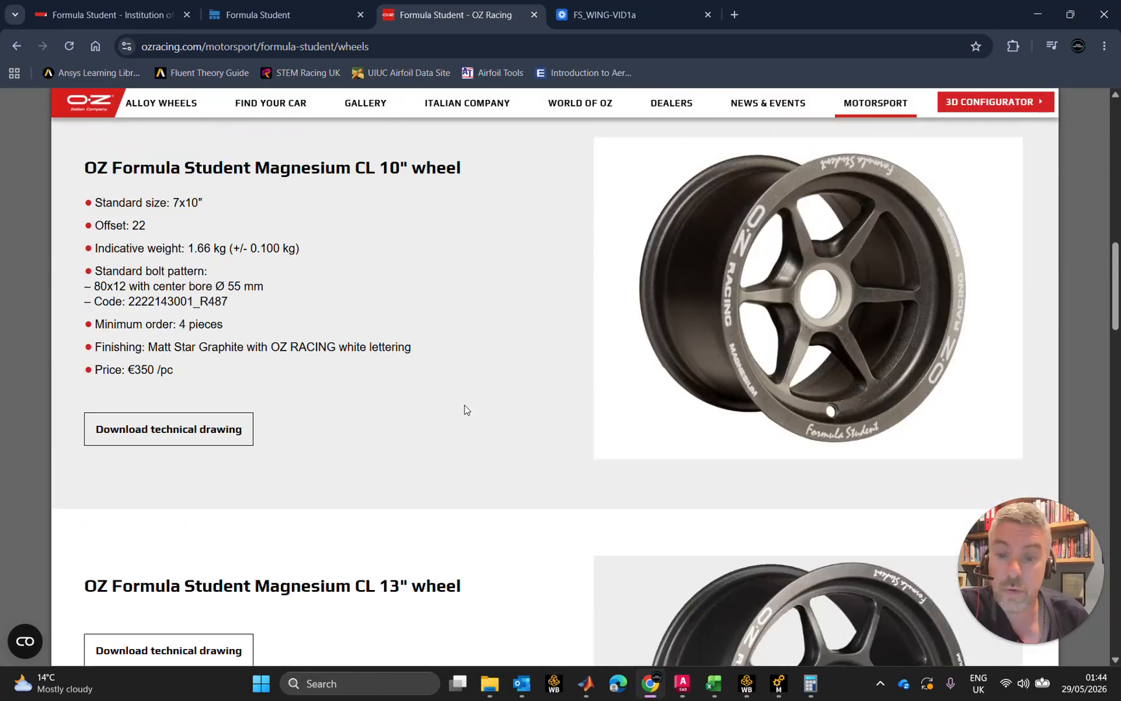
scroll(463, 405, up, 8)
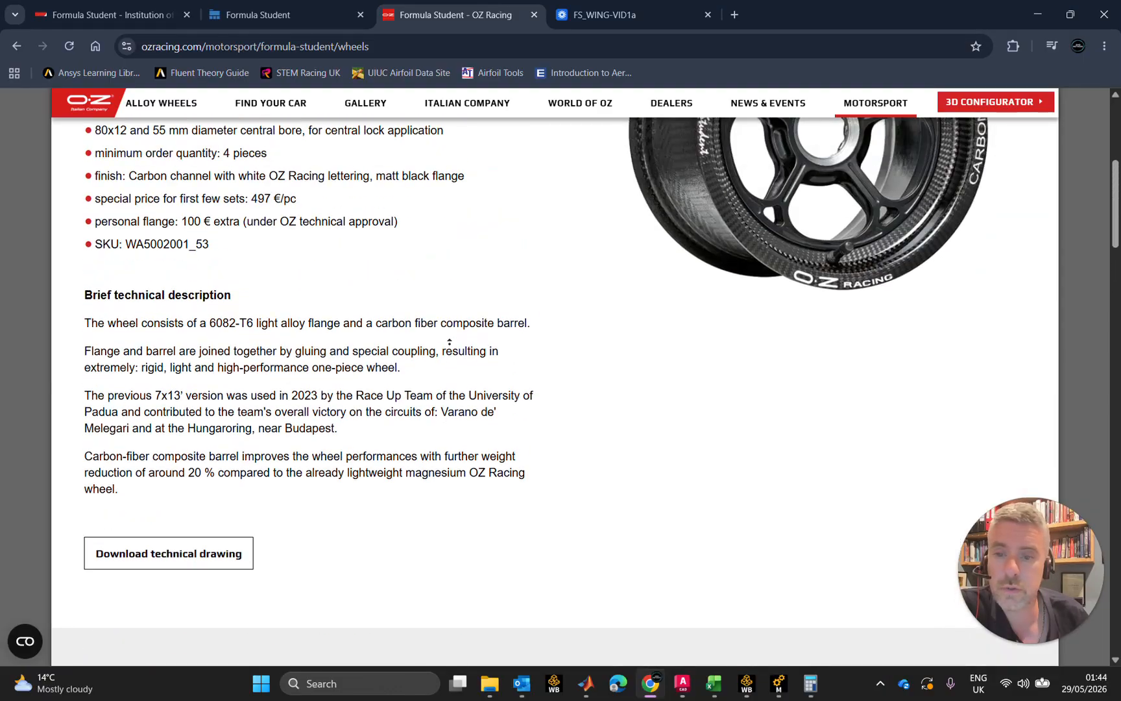
scroll(472, 350, up, 2)
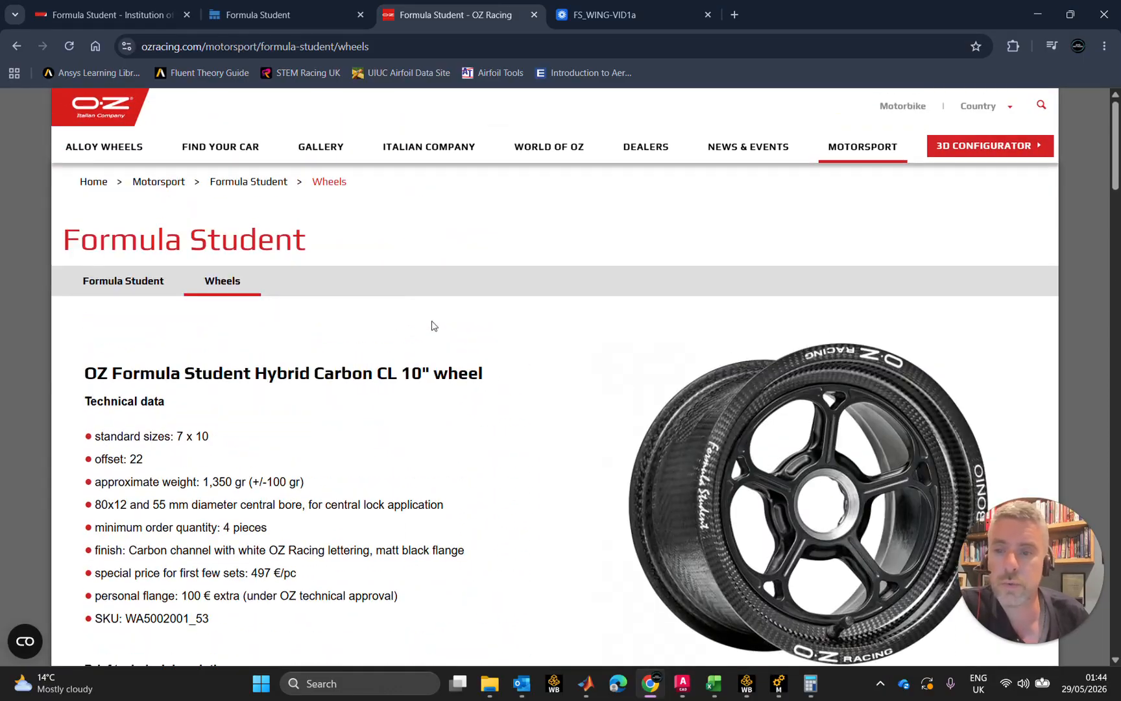
Step: Return to the Hoosier tyre table and convert the 16.0 x 6.0-10 slick's 16.3" outside diameter to millimetres in Calculator as 16.3 × 25.4
click(288, 16)
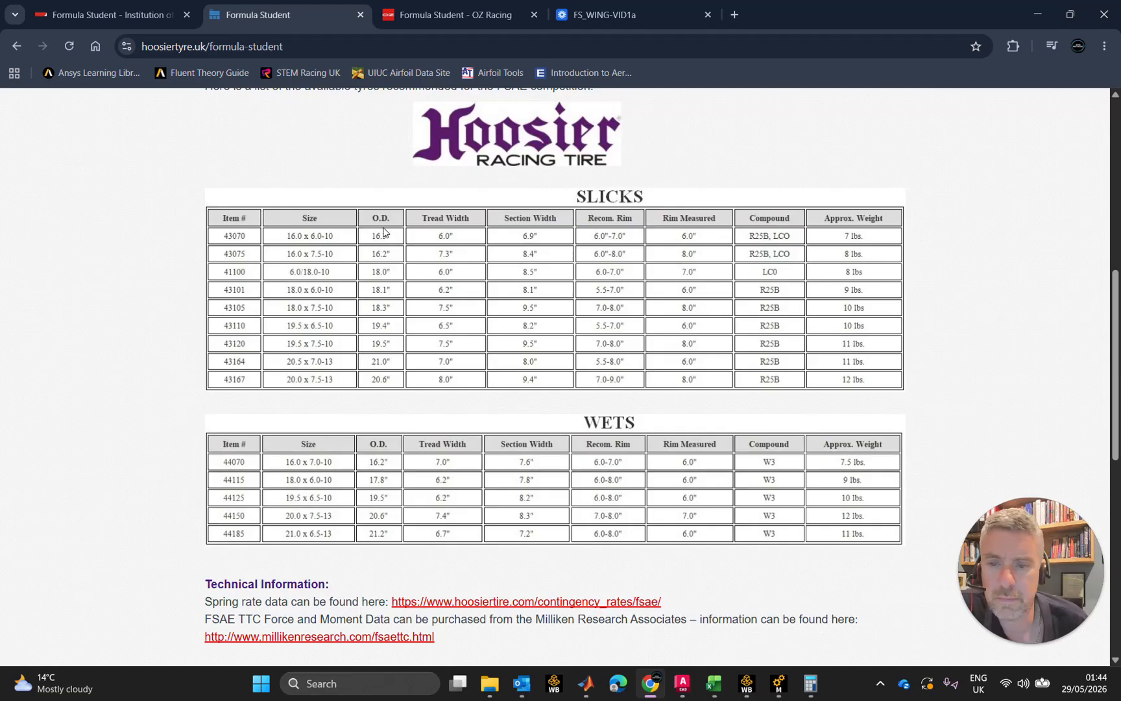
click(811, 683)
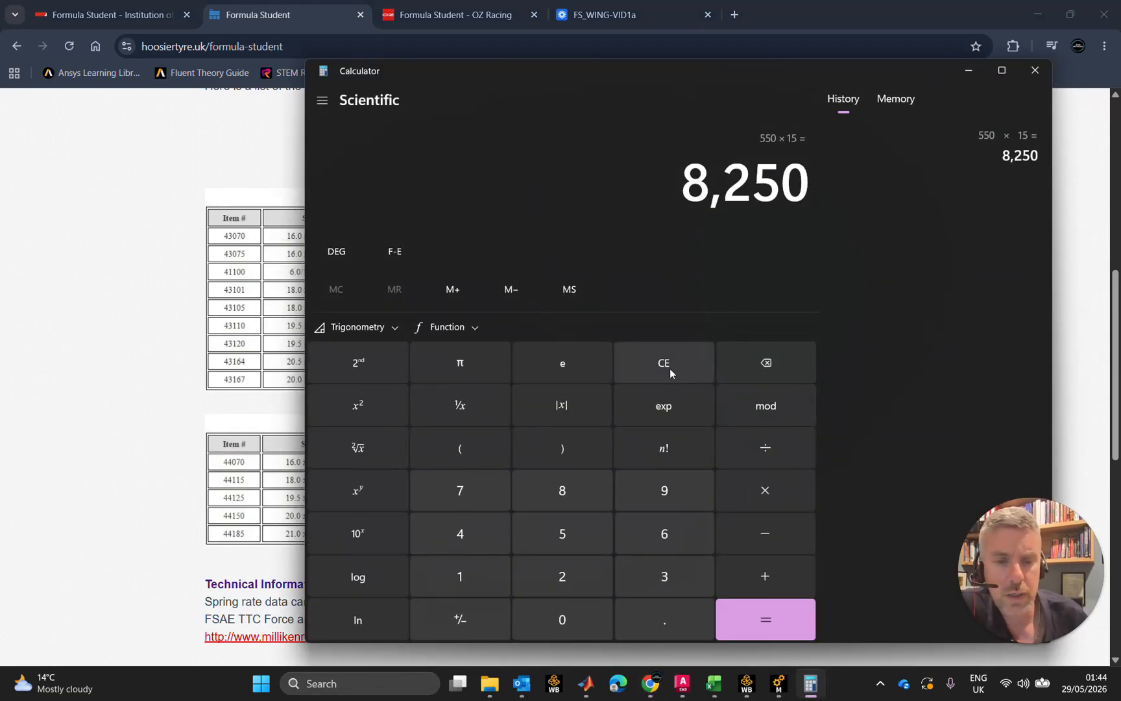
click(686, 364)
text(16.)
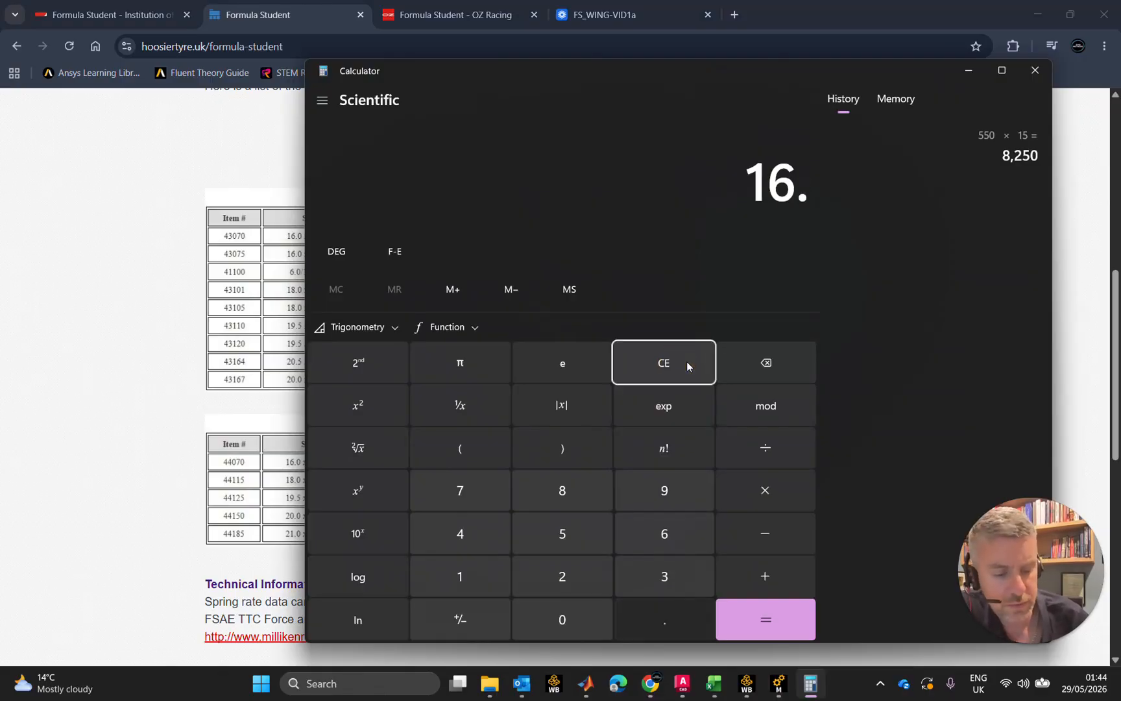
text(3*25.4)
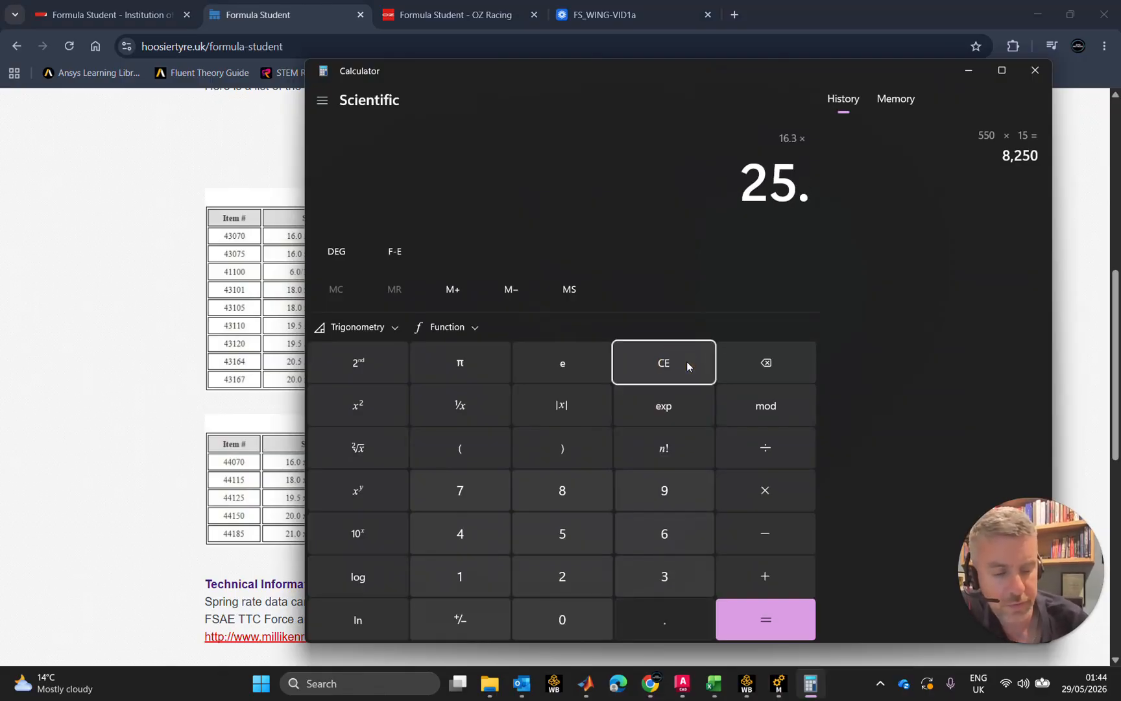
key(Return)
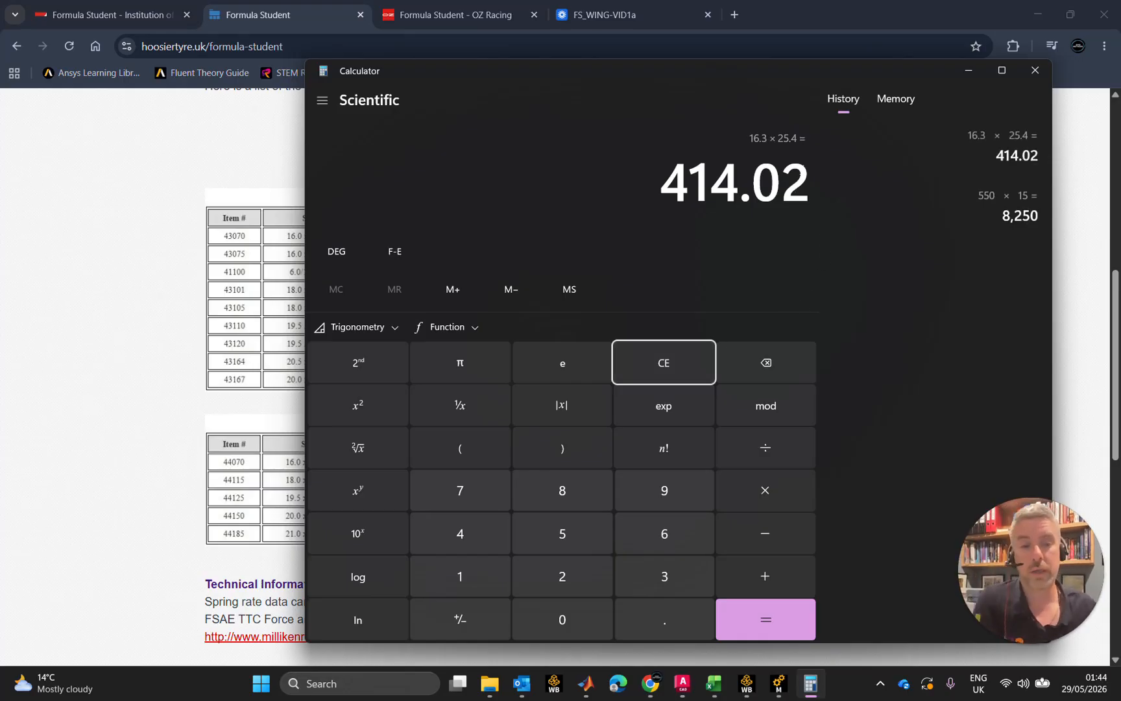
Step: Put away Calculator and Chrome, return to DesignModeler and start dimensioning the wheel circle behind the airfoil
click(972, 72)
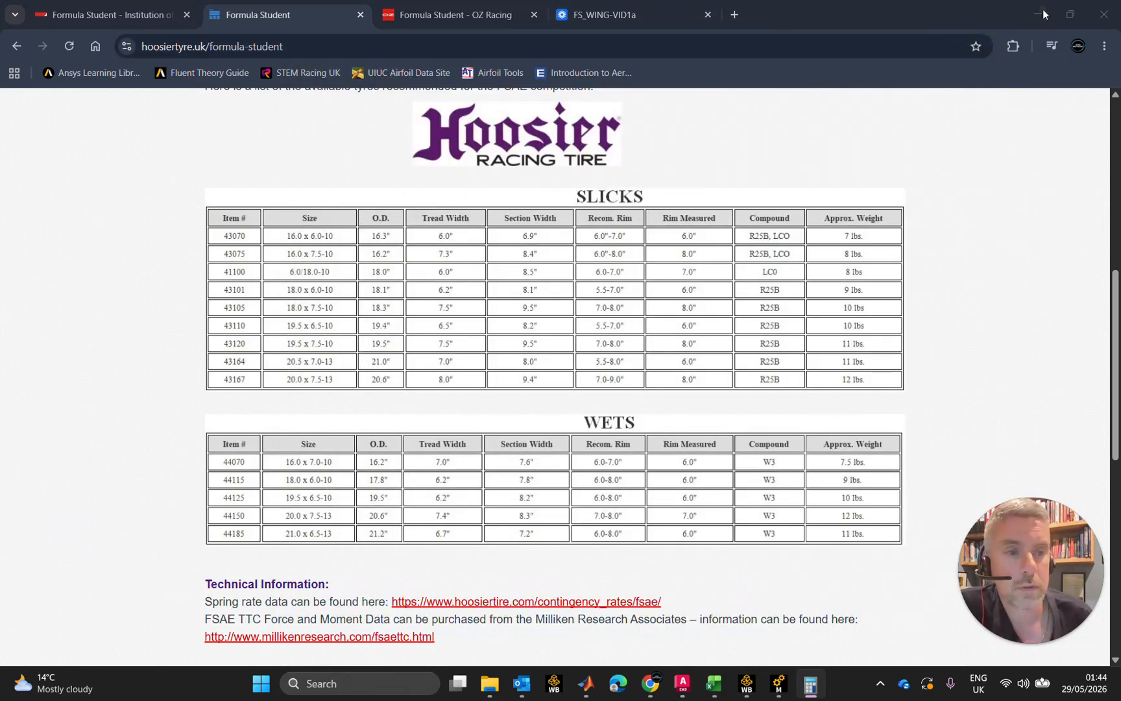
click(1039, 14)
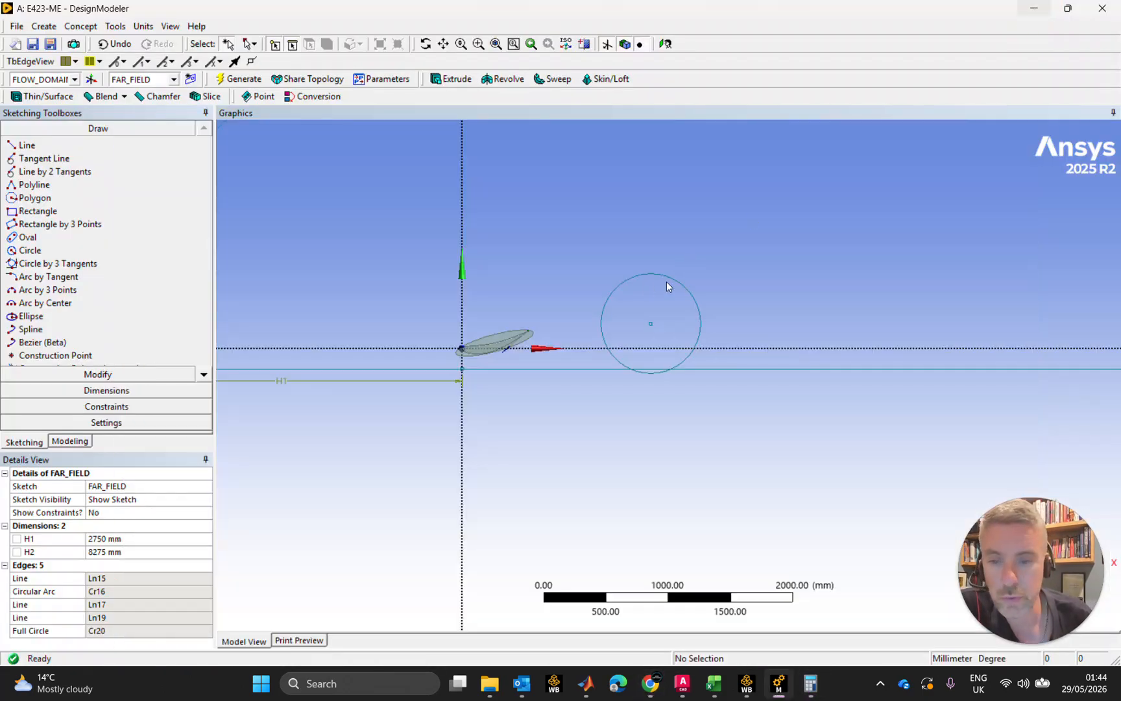
click(106, 391)
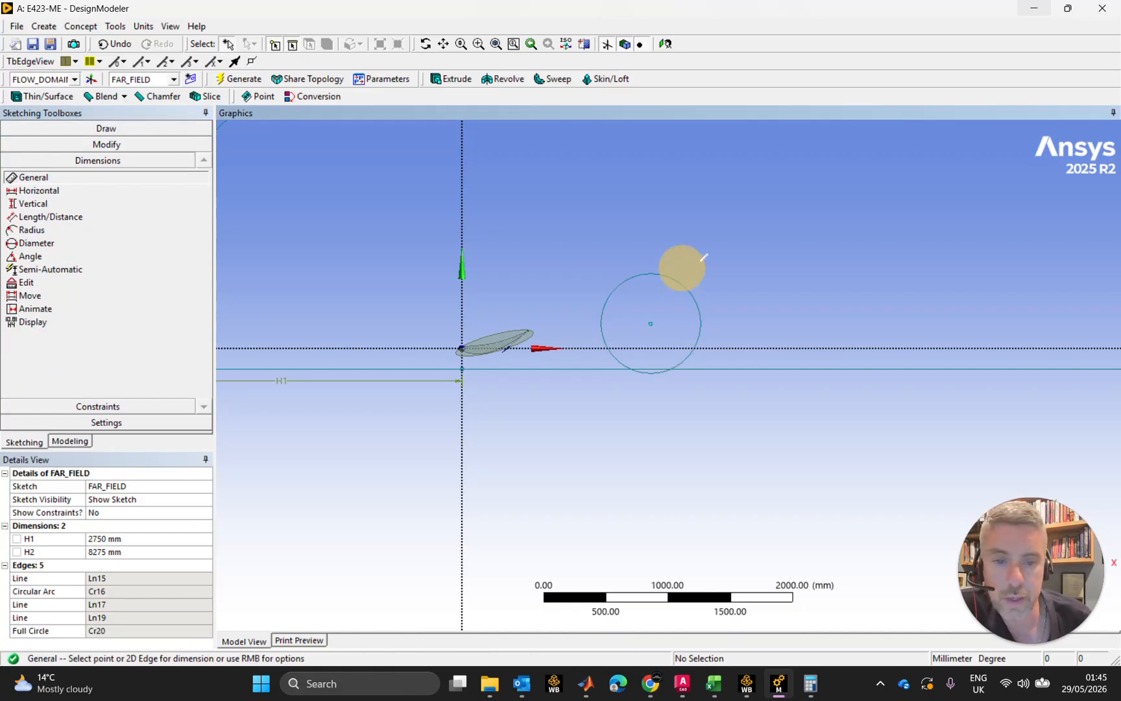
Step: Dimension the diameter of the circle behind the airfoil in the FAR_FIELD sketch and set it to 414.02 mm
click(682, 288)
click(725, 271)
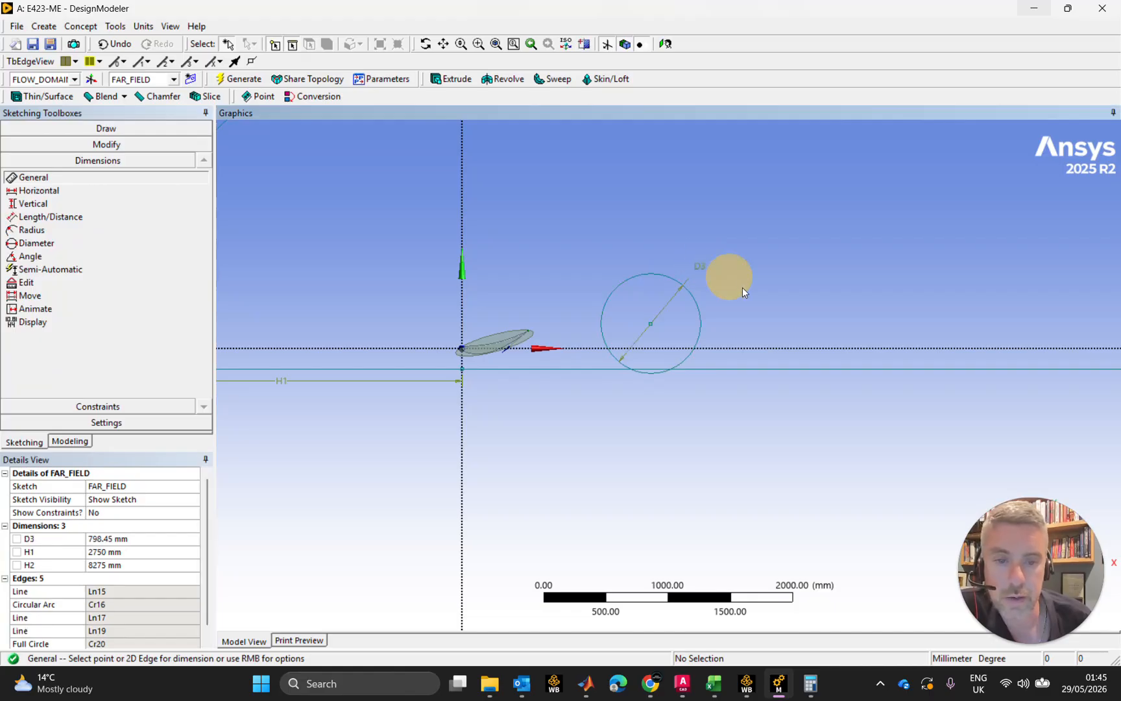
click(126, 539)
text(414)
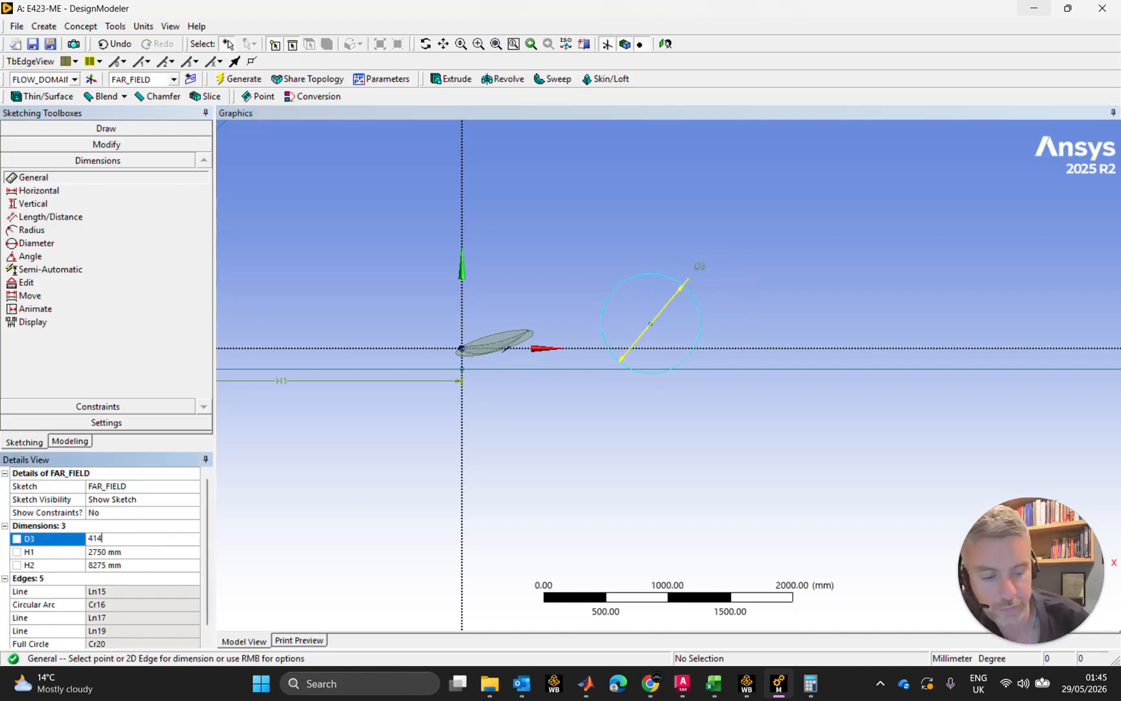
text(.02)
key(Return)
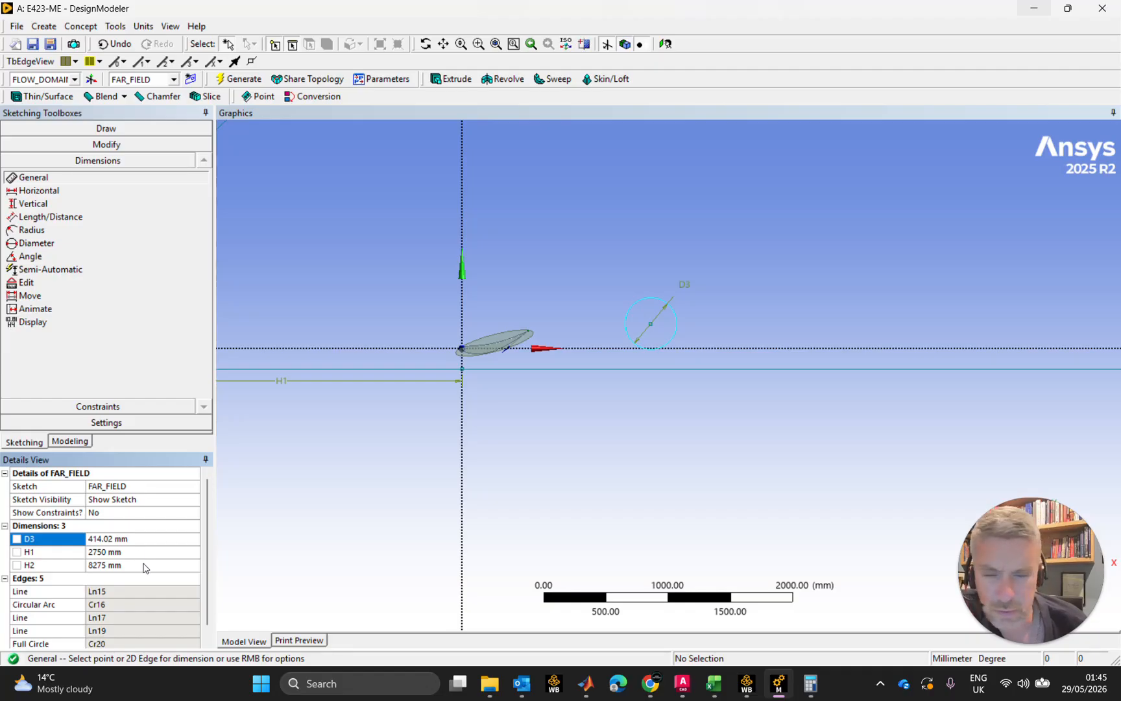
Step: Try to make the circle's diameter dimension a design parameter named TYRE.DIA
click(17, 540)
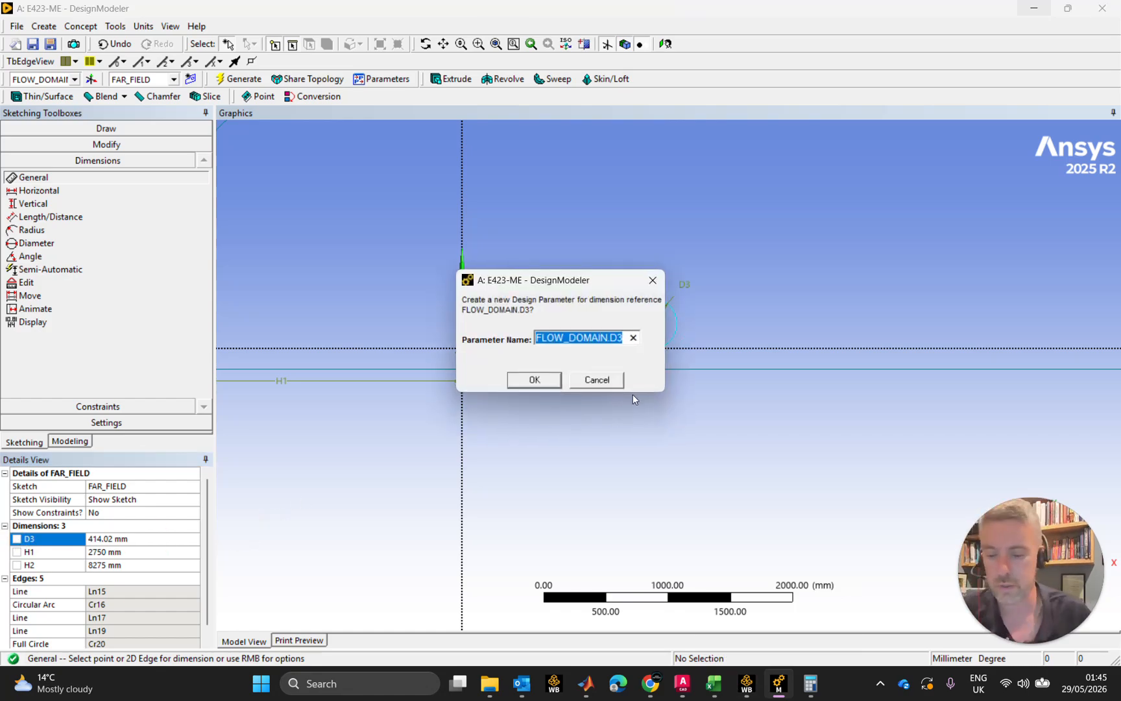
text(TY)
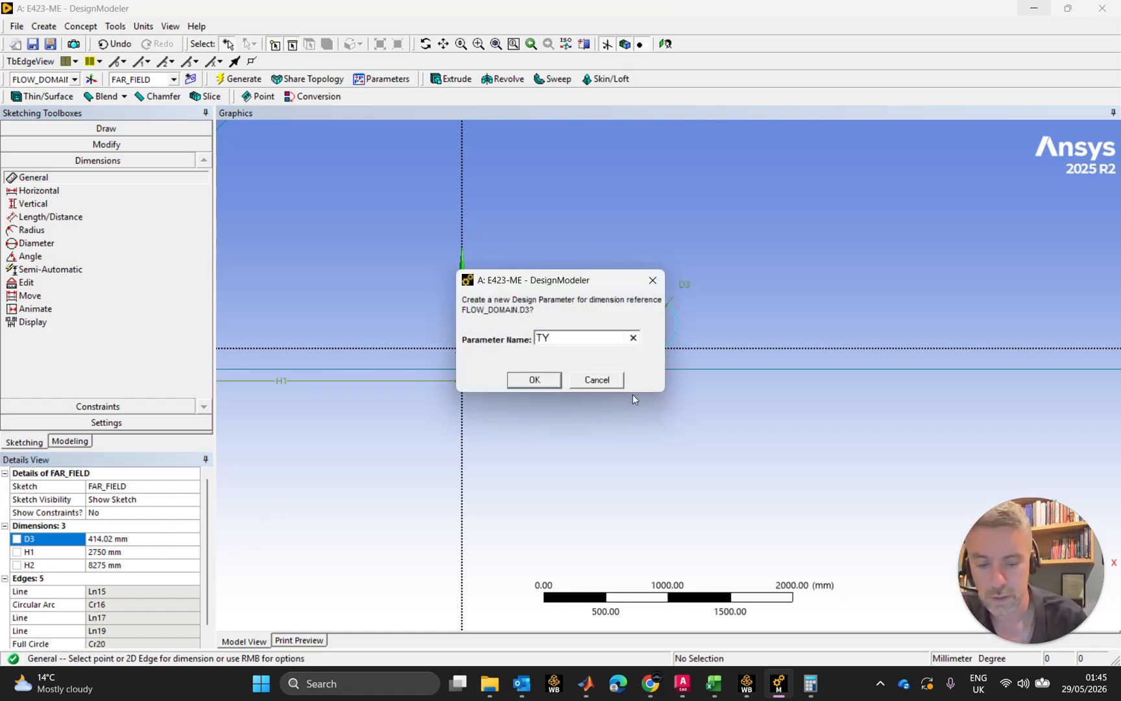
key(BackSpace)
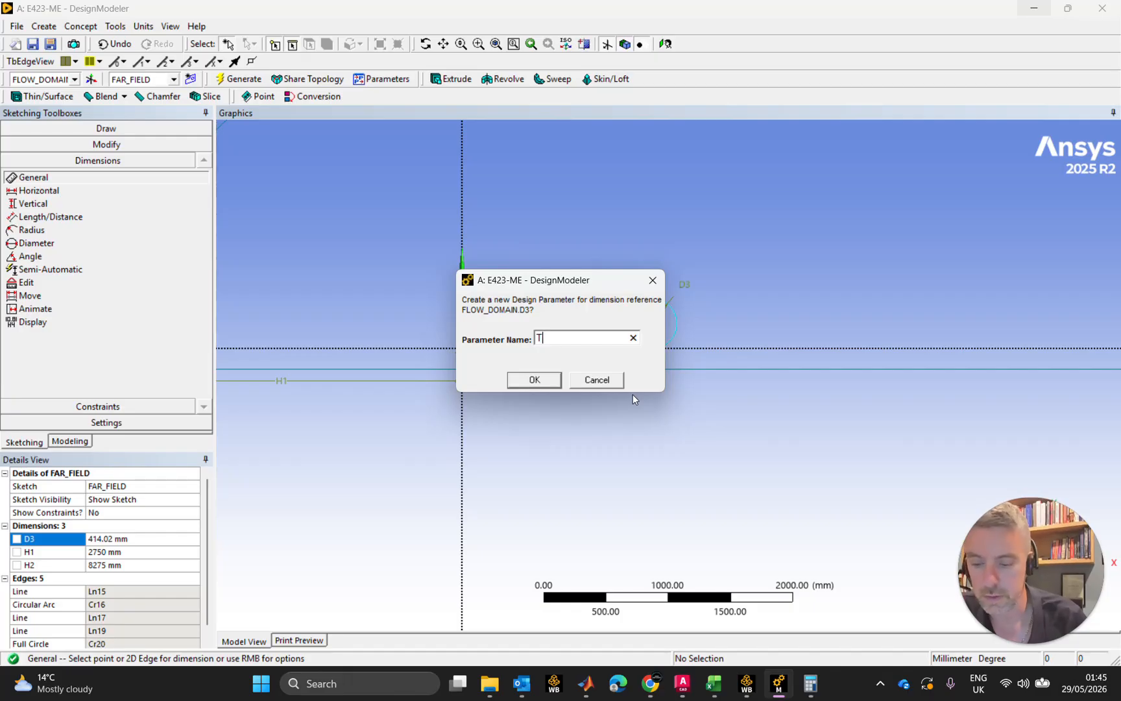
text(yre)
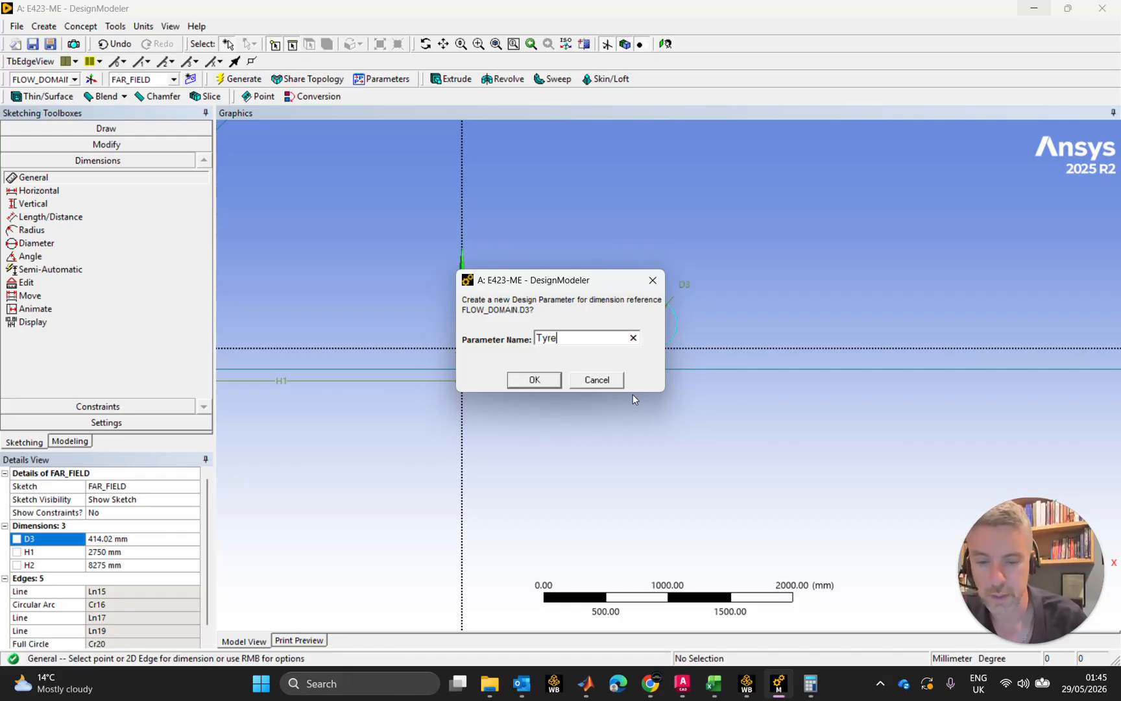
key(BackSpace)
key(BackSpace)
key(BackSpace)
text(YRE.DIA)
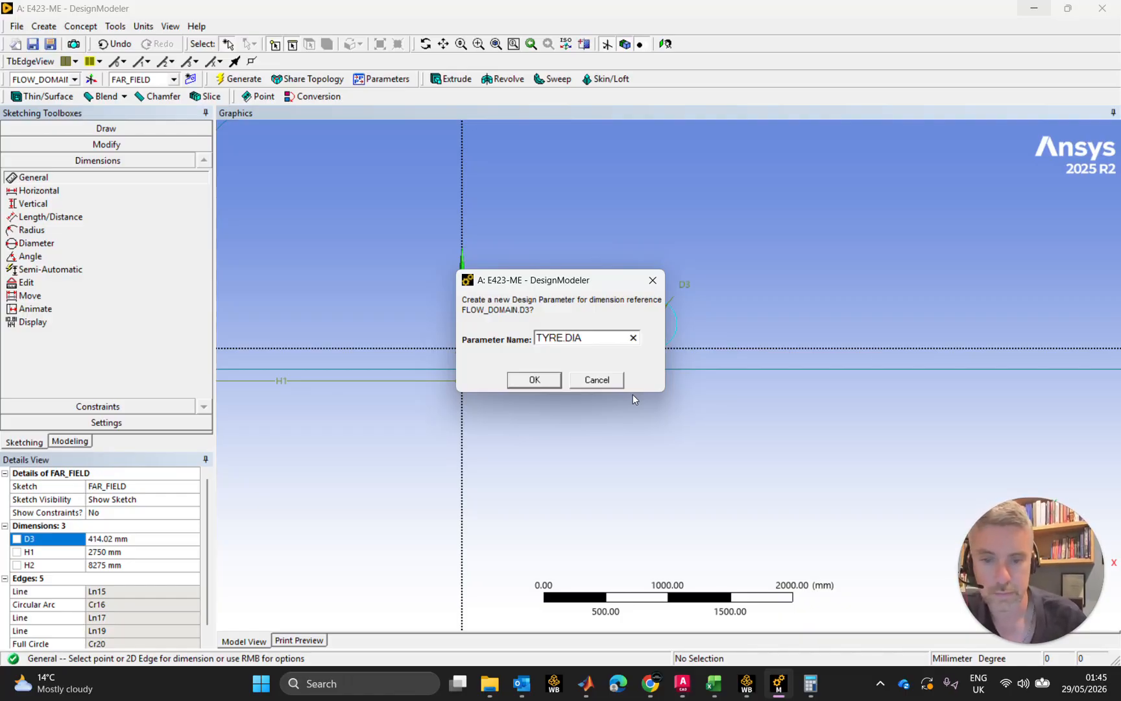
key(Return)
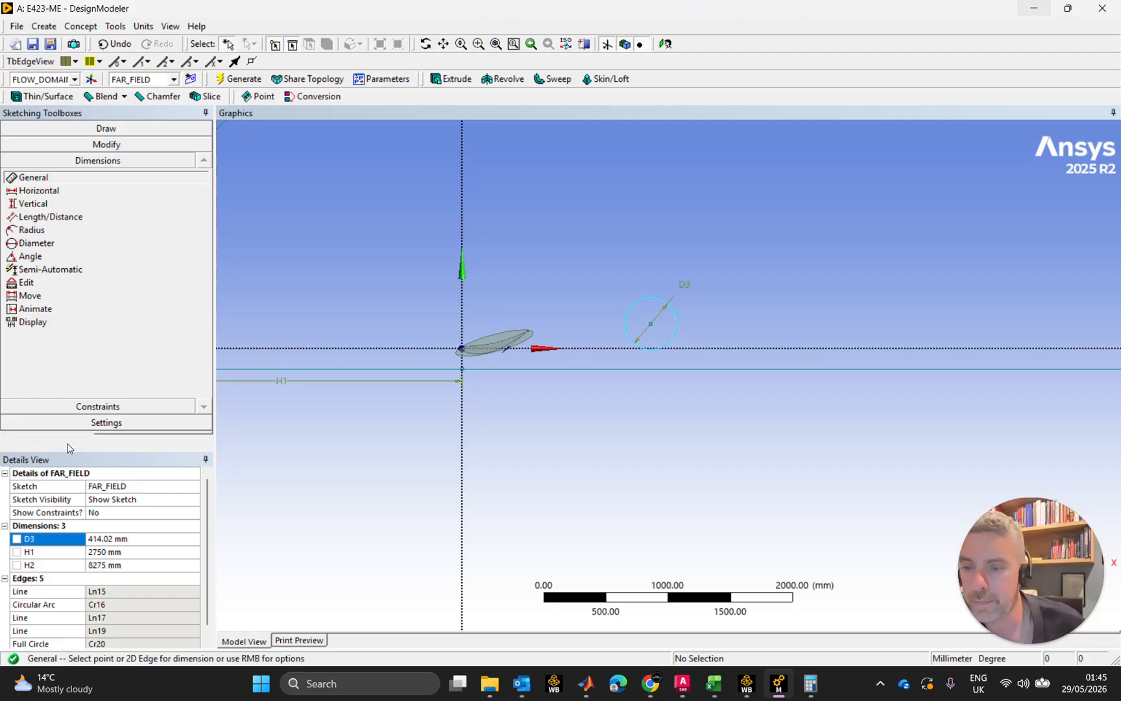
Step: Make the Rotate_ME feature's angle a design parameter named AoA.ME and return to sketching on FAR_FIELD
click(67, 443)
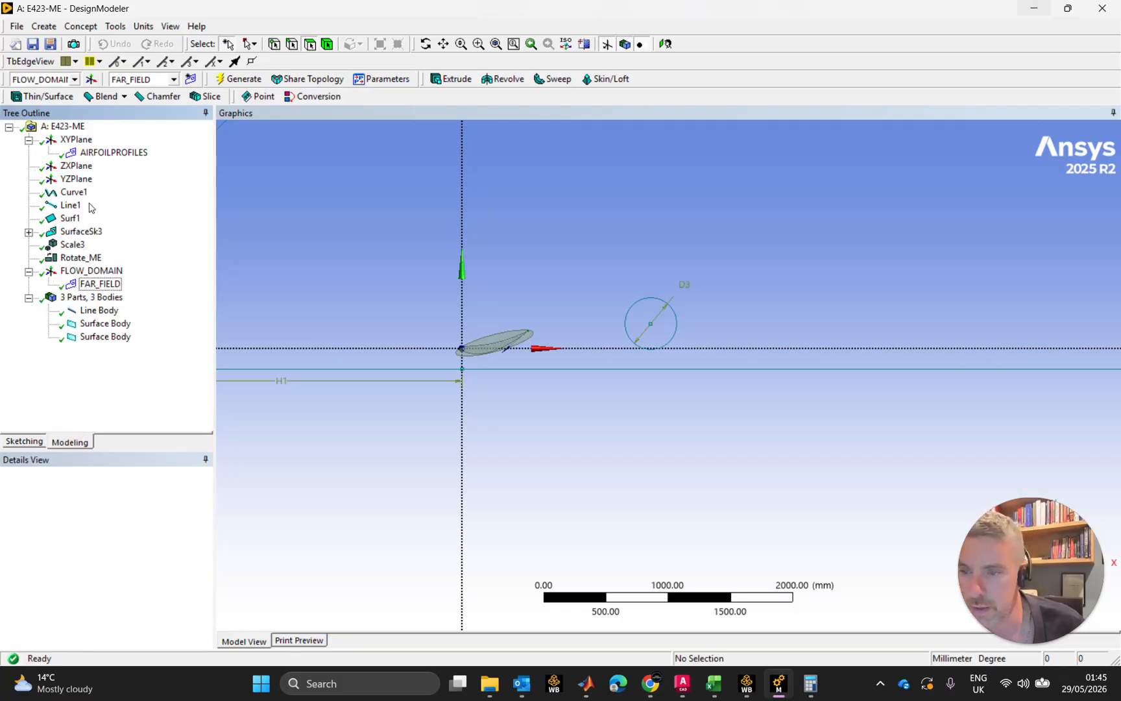
click(80, 256)
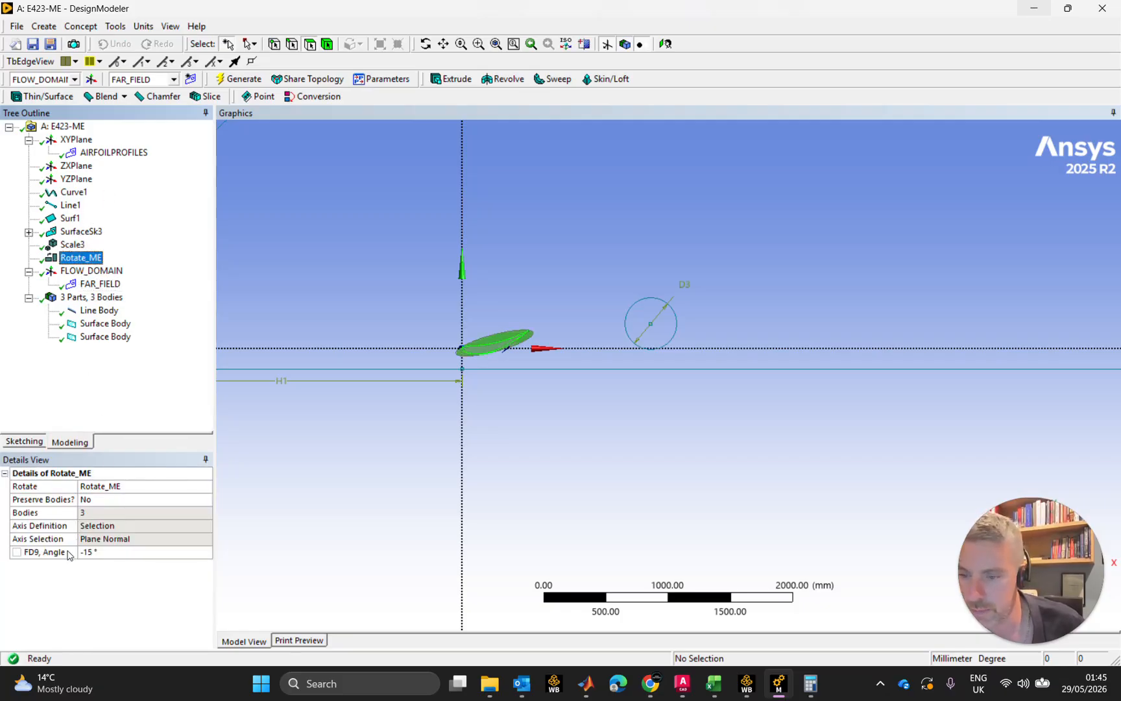
click(16, 553)
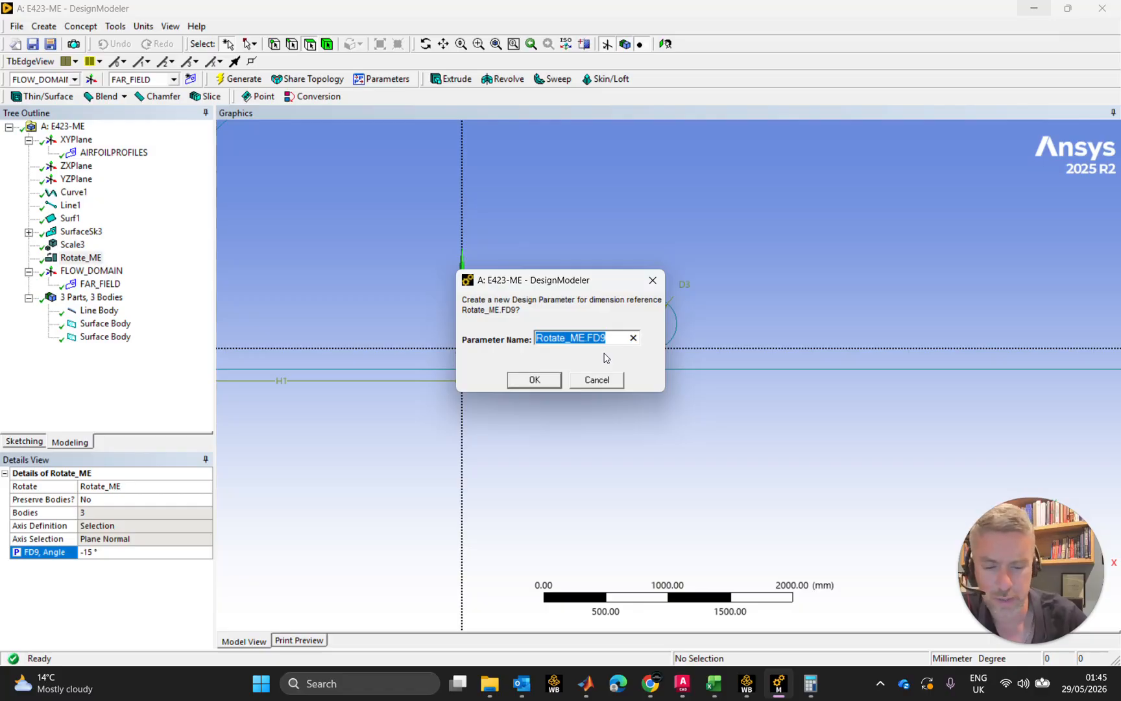
text(A)
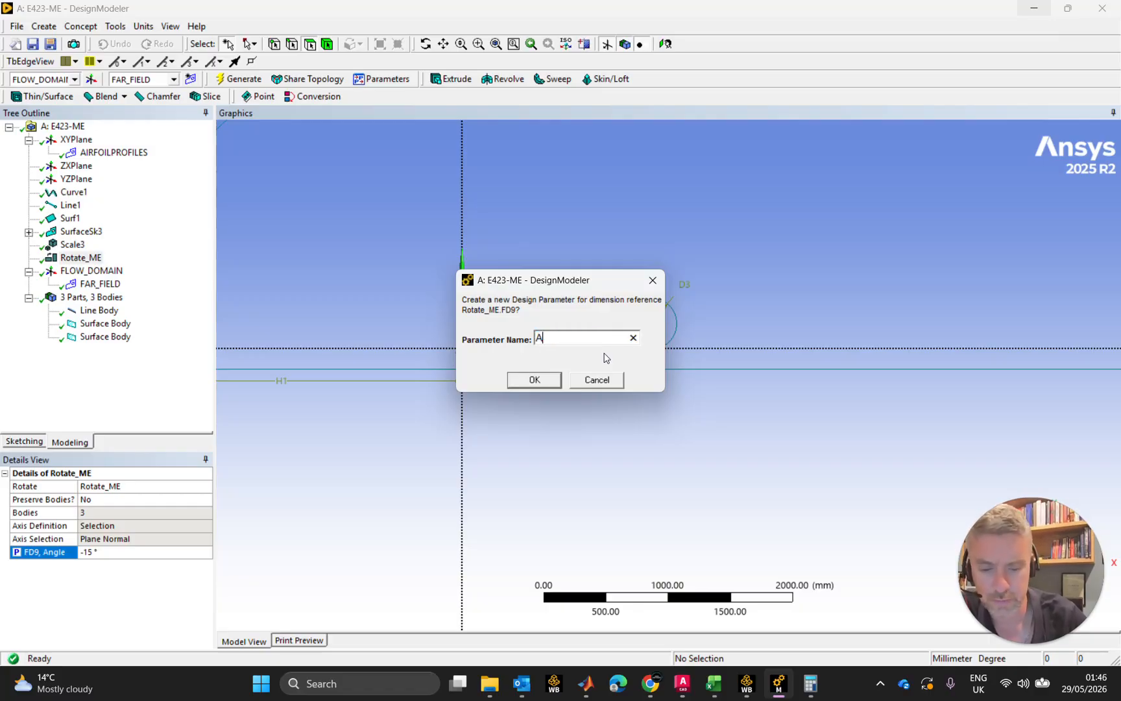
text(OA.ME)
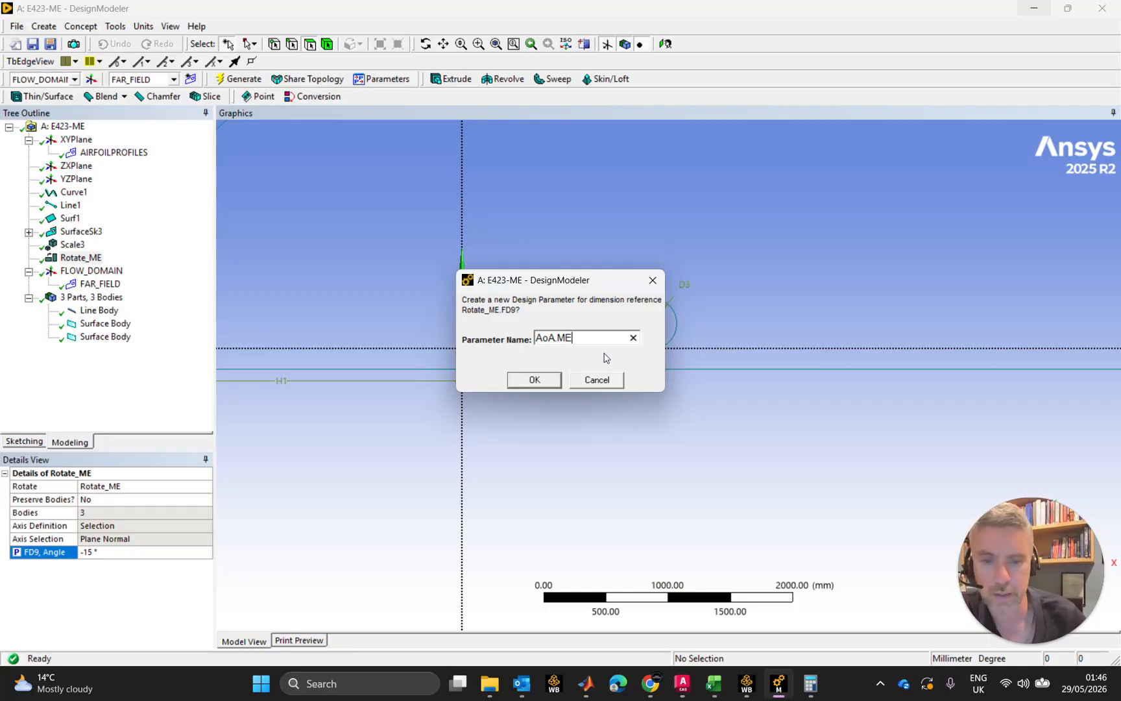
key(Return)
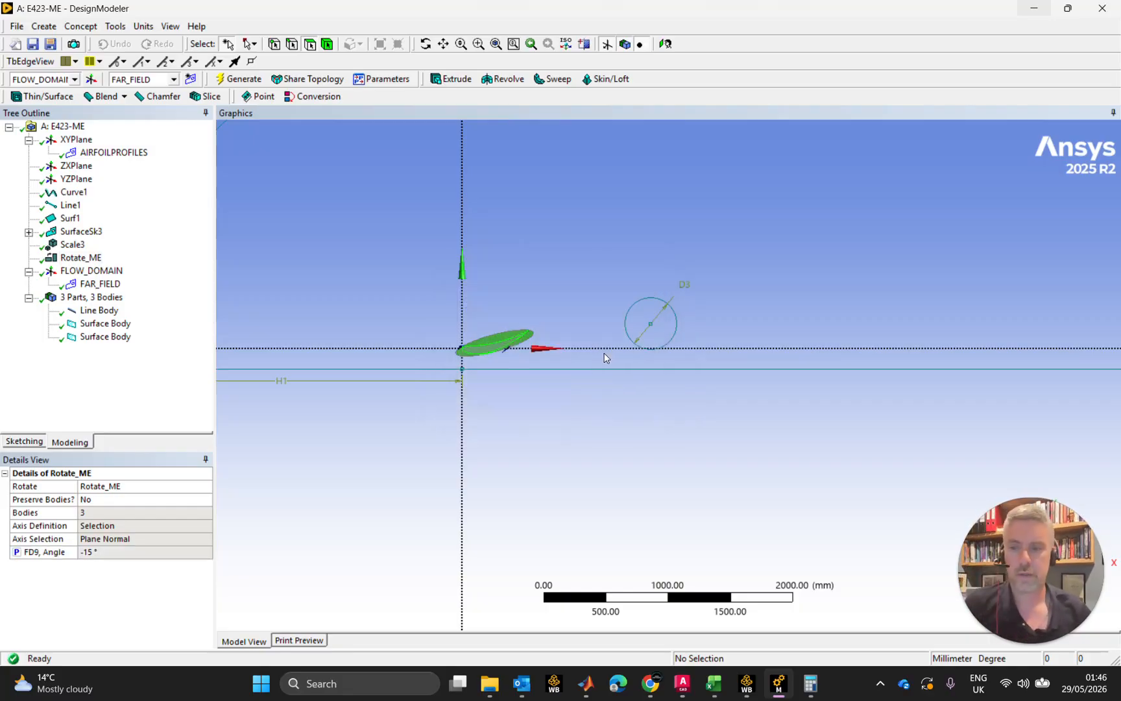
click(25, 442)
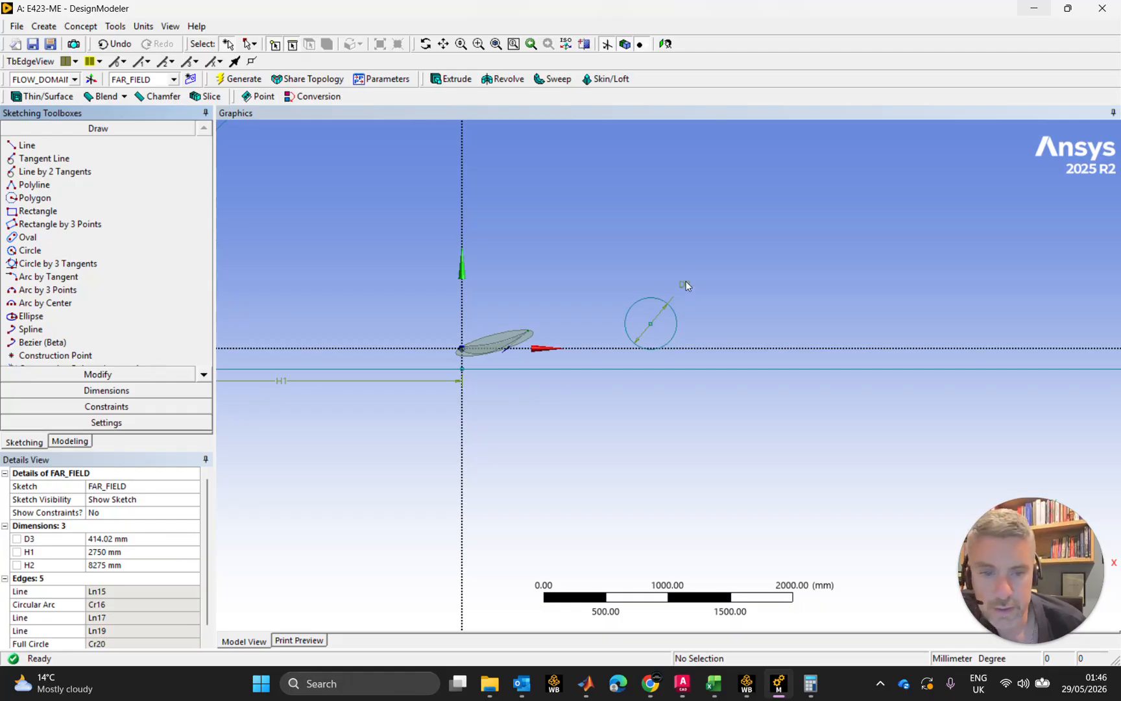
Step: Try to enter WHEEL_DIA as the value of the circle's diameter dimension
click(138, 538)
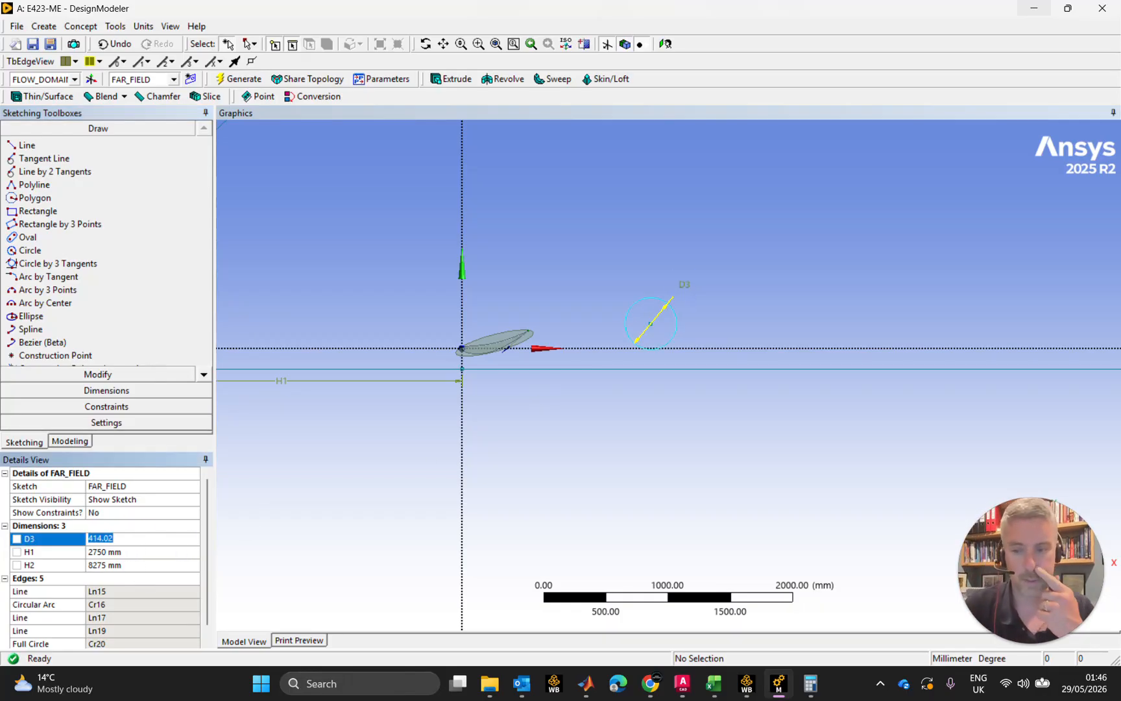
text(WHEEL_DIA)
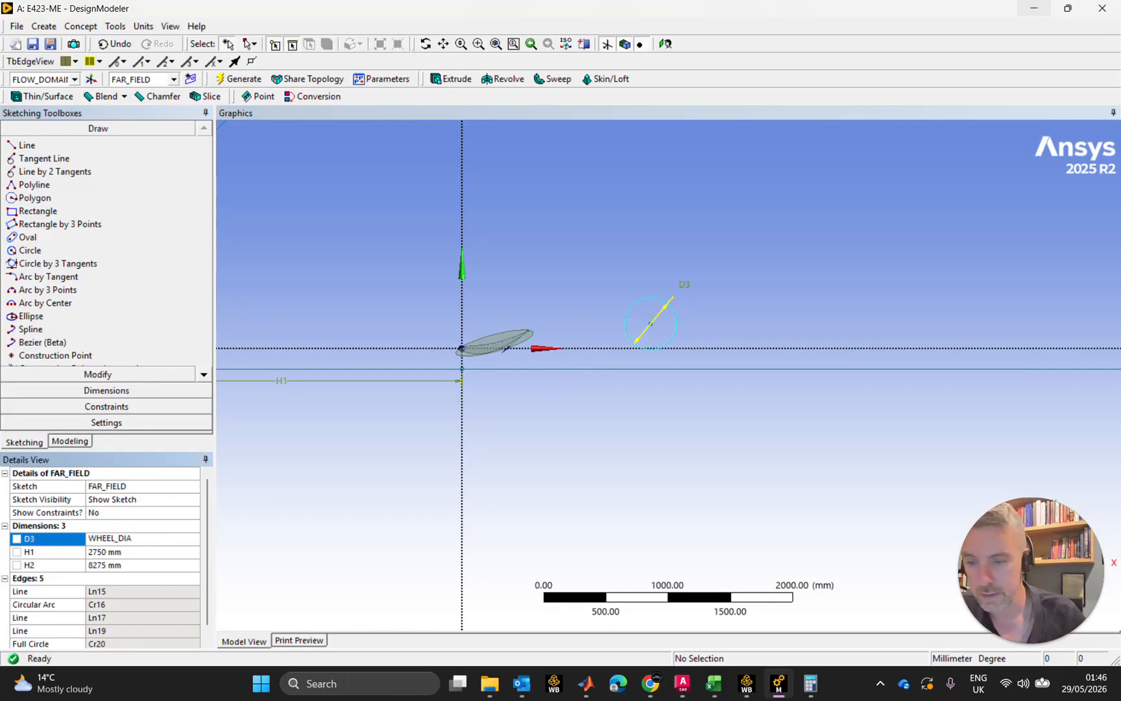
key(Return)
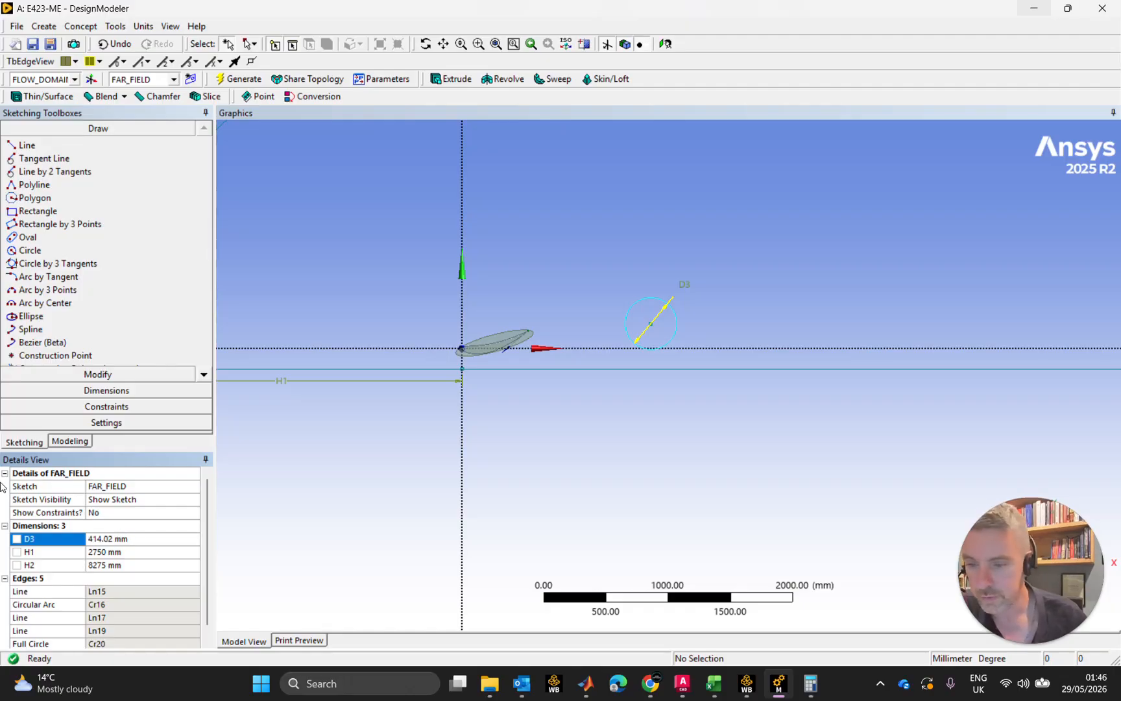
Step: Make the circle's diameter dimension a design parameter named WHEEL_DIA
click(16, 539)
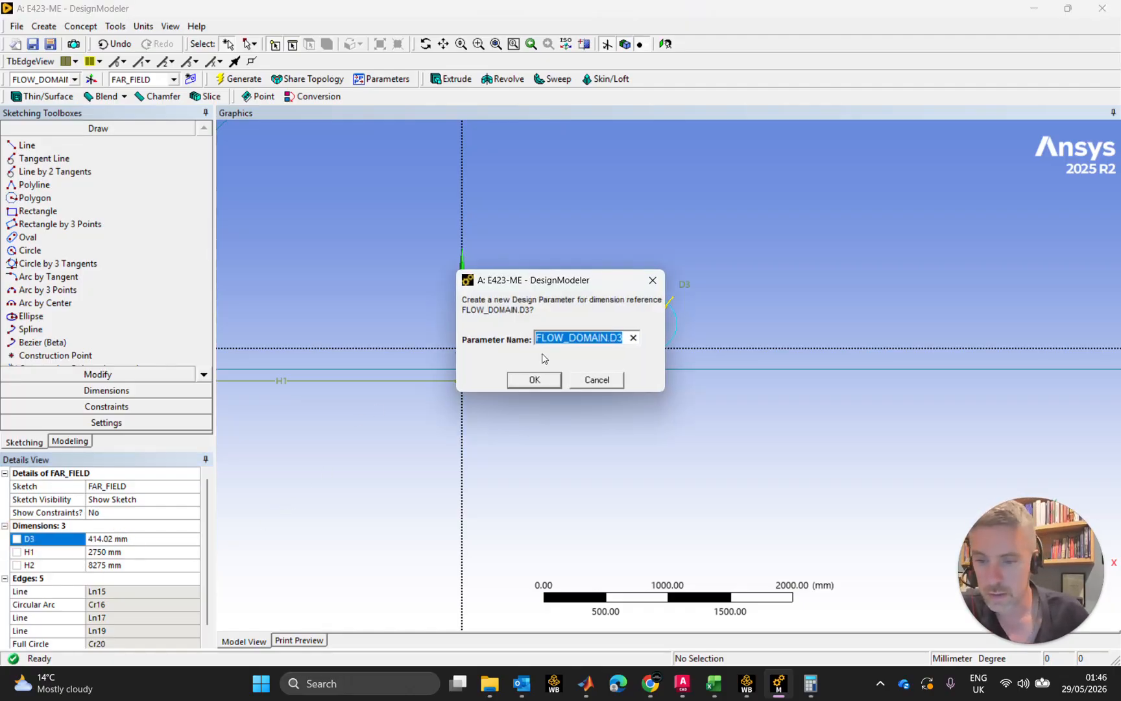
text(WHEEL)
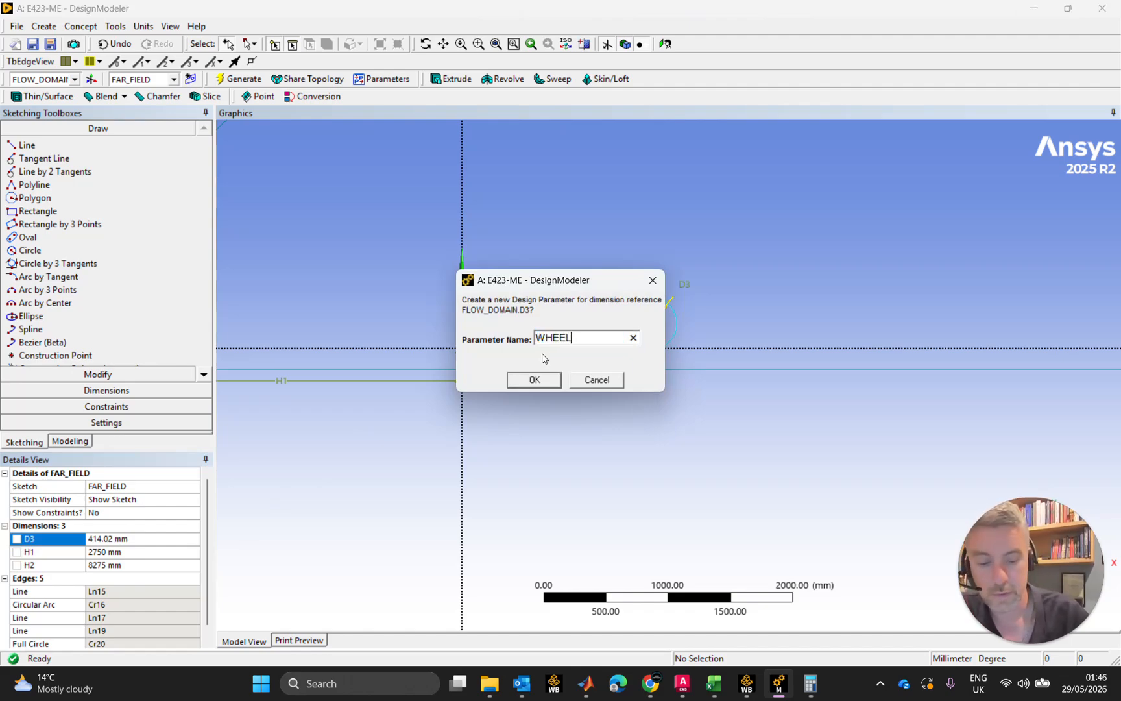
text(_DIA)
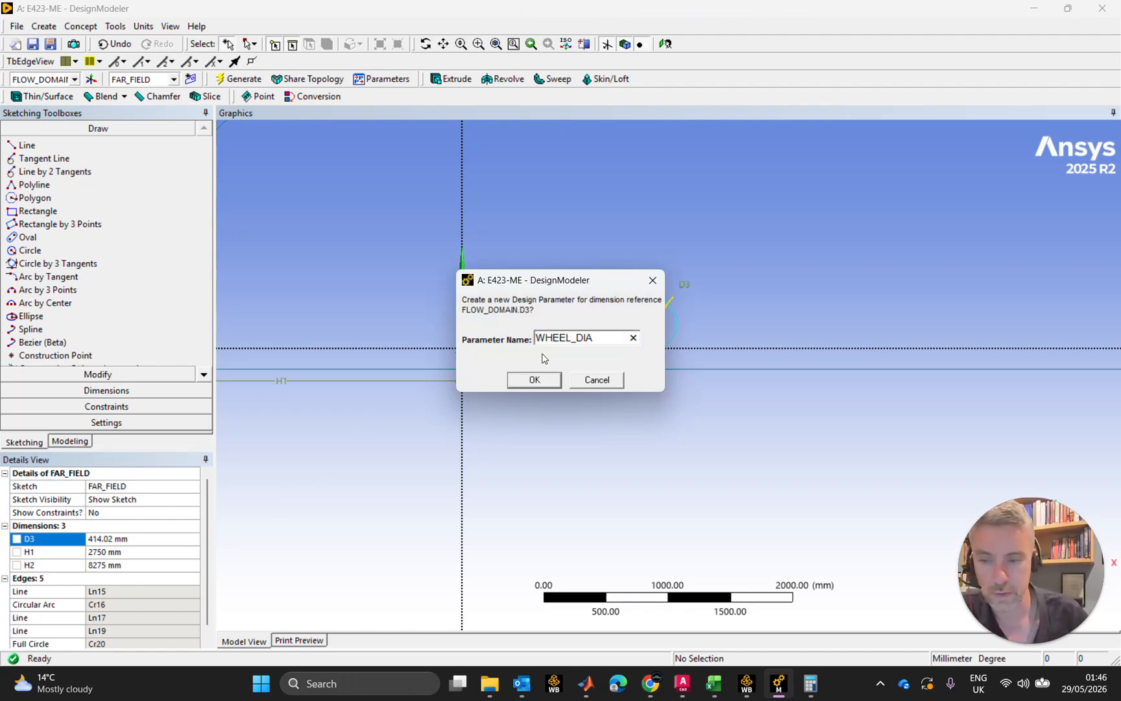
key(Return)
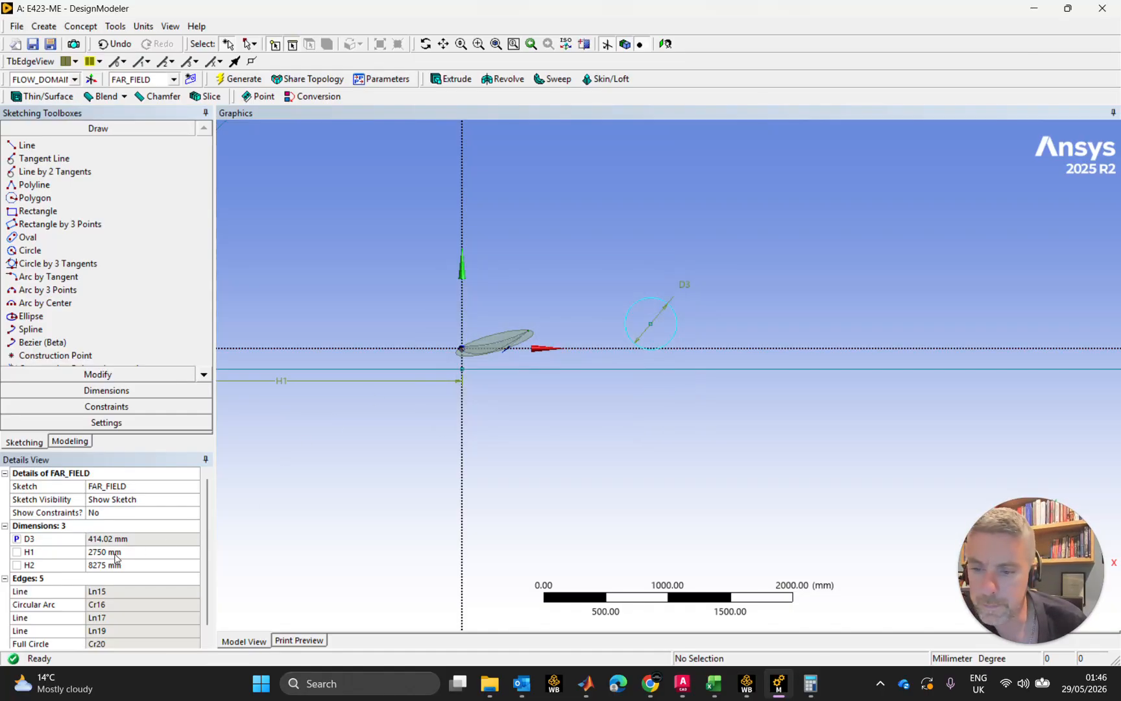
Step: Rename the WHEEL_DIA design parameter to TYRE_DIA and regenerate the model
scroll(668, 326, up, 4)
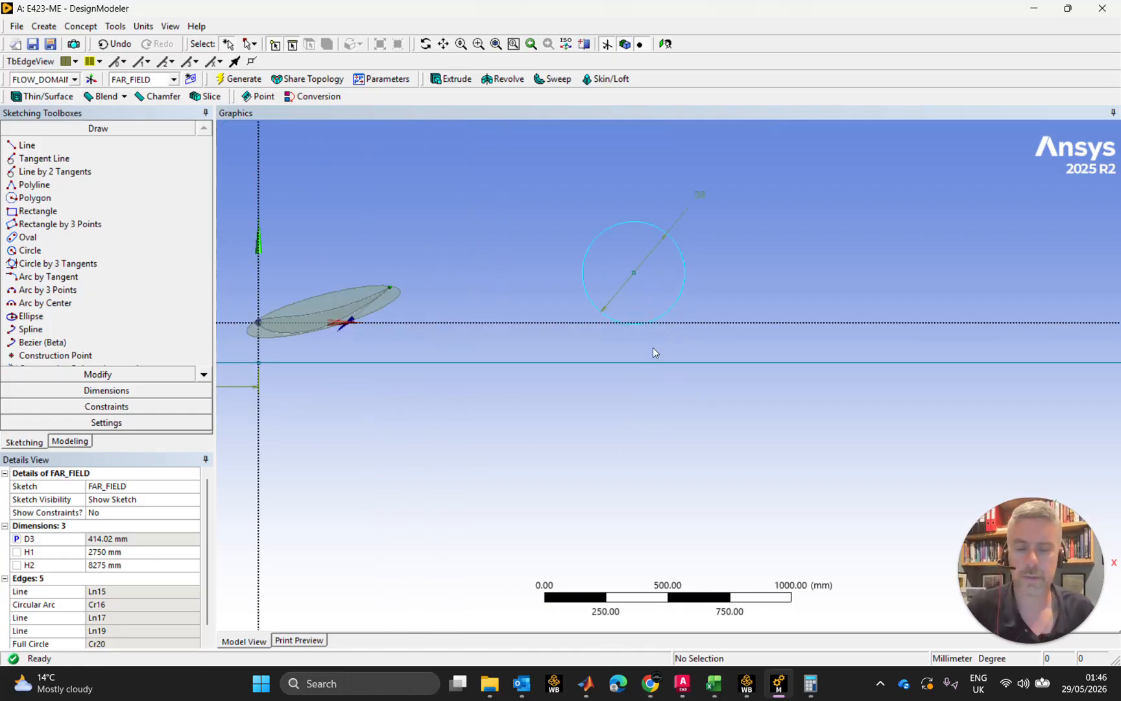
scroll(684, 347, down, 1)
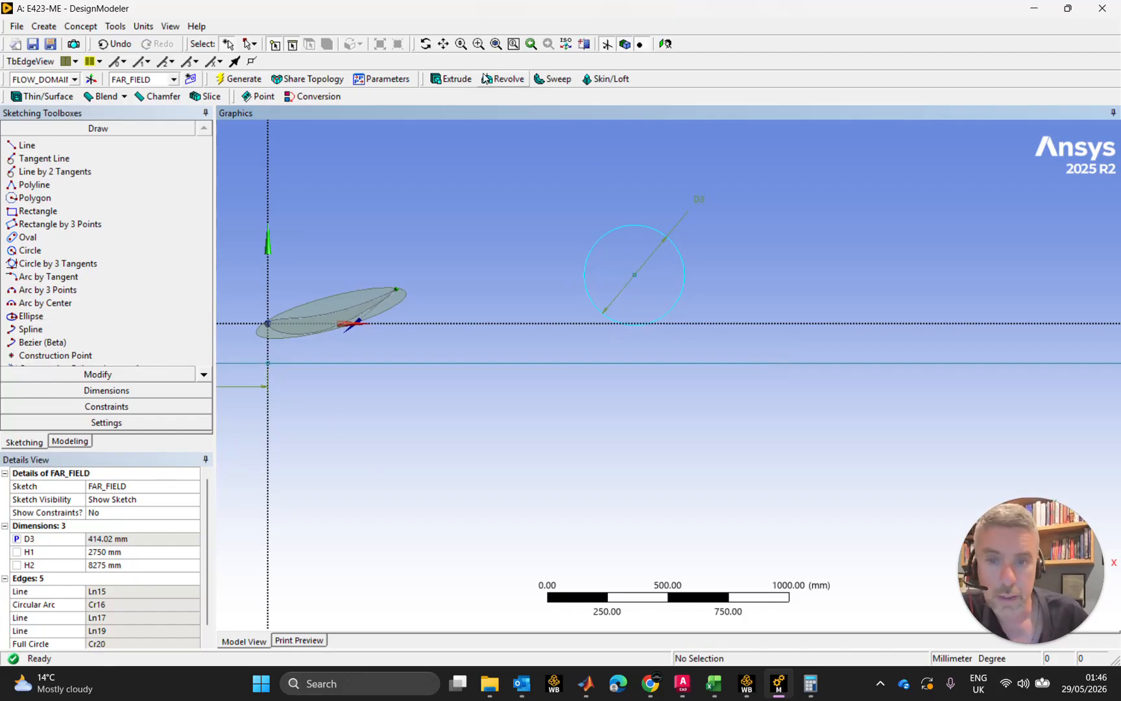
click(382, 78)
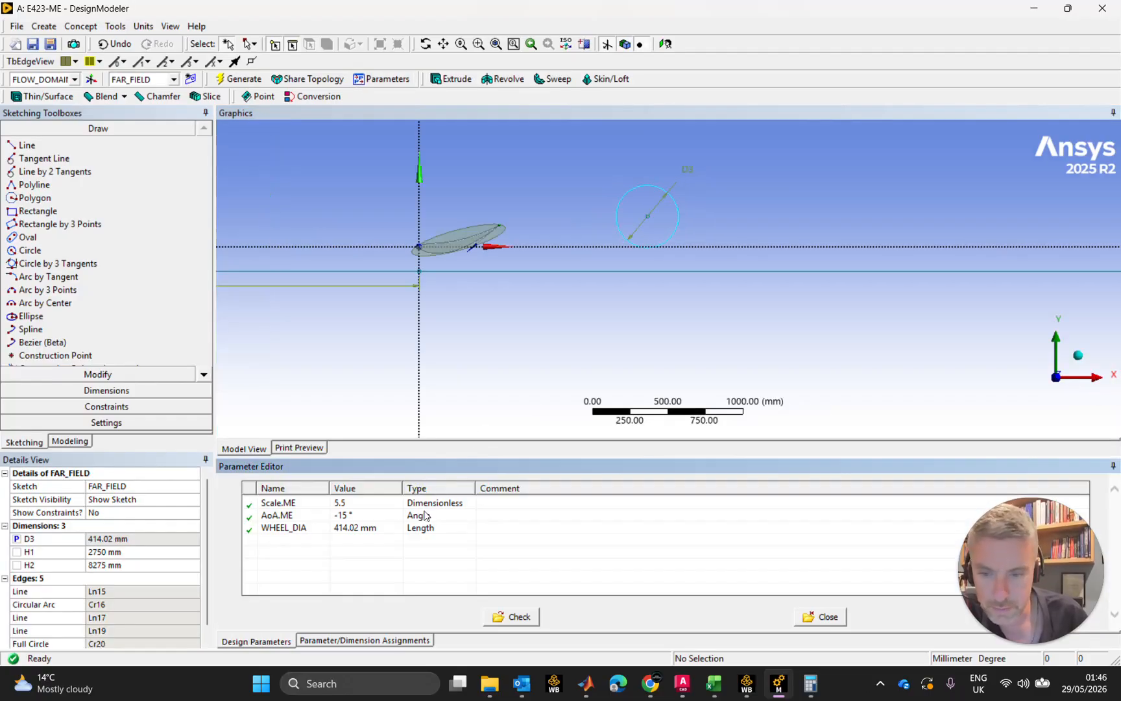
click(278, 528)
drag(289, 528, 260, 529)
text(TYRE)
key(Return)
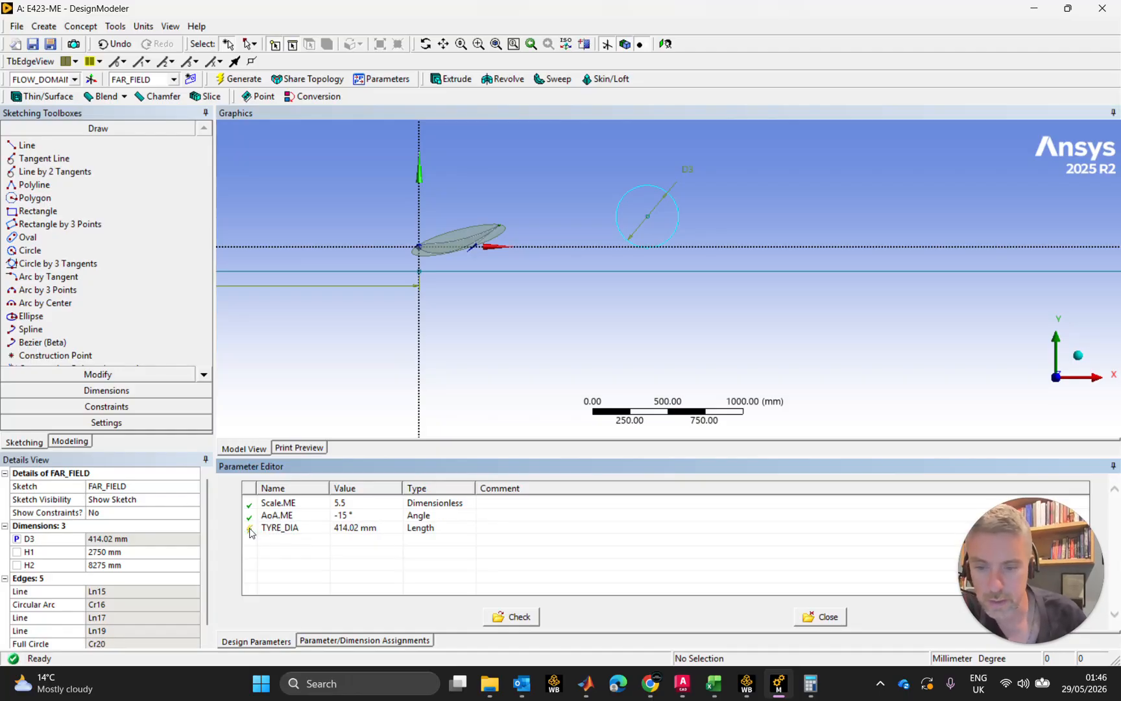
click(239, 78)
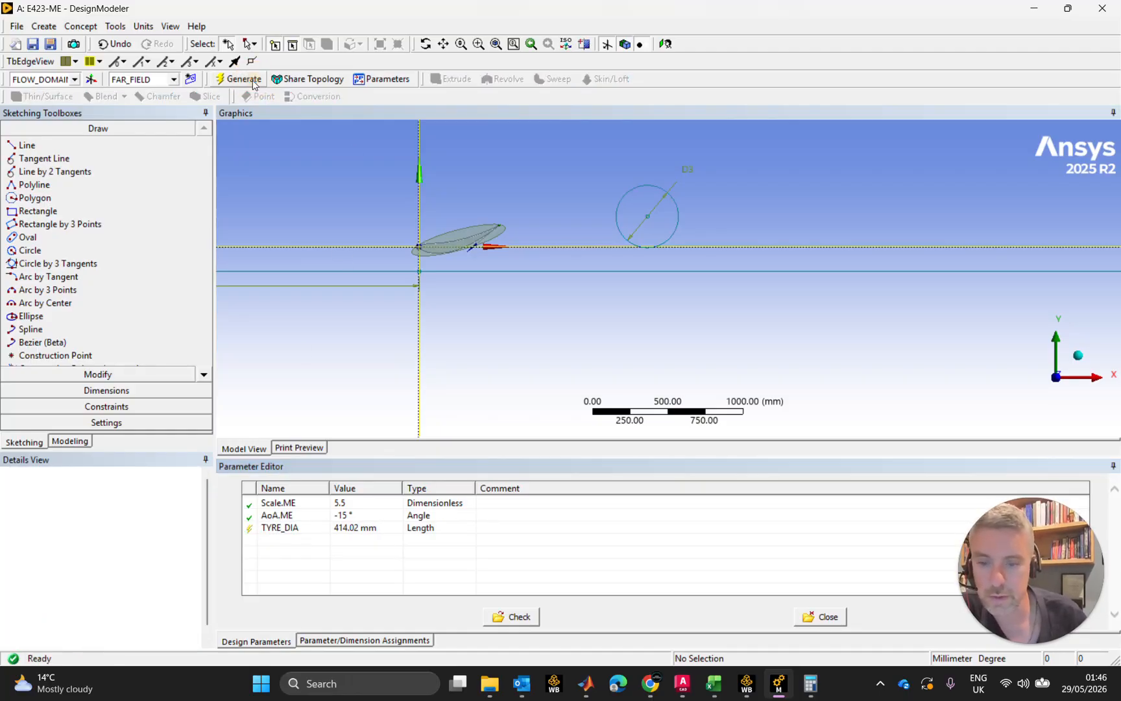
click(388, 79)
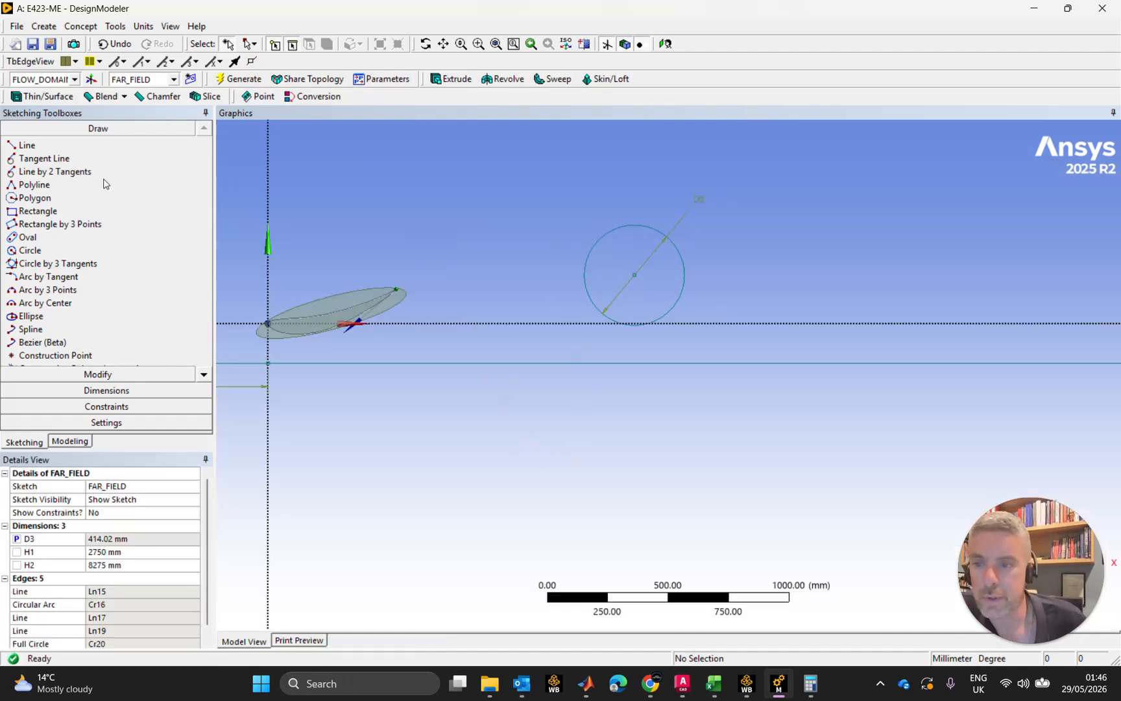
Step: Add a horizontal dimension from the vertical axis to the circle's centre and set it to 907.01 mm
click(107, 390)
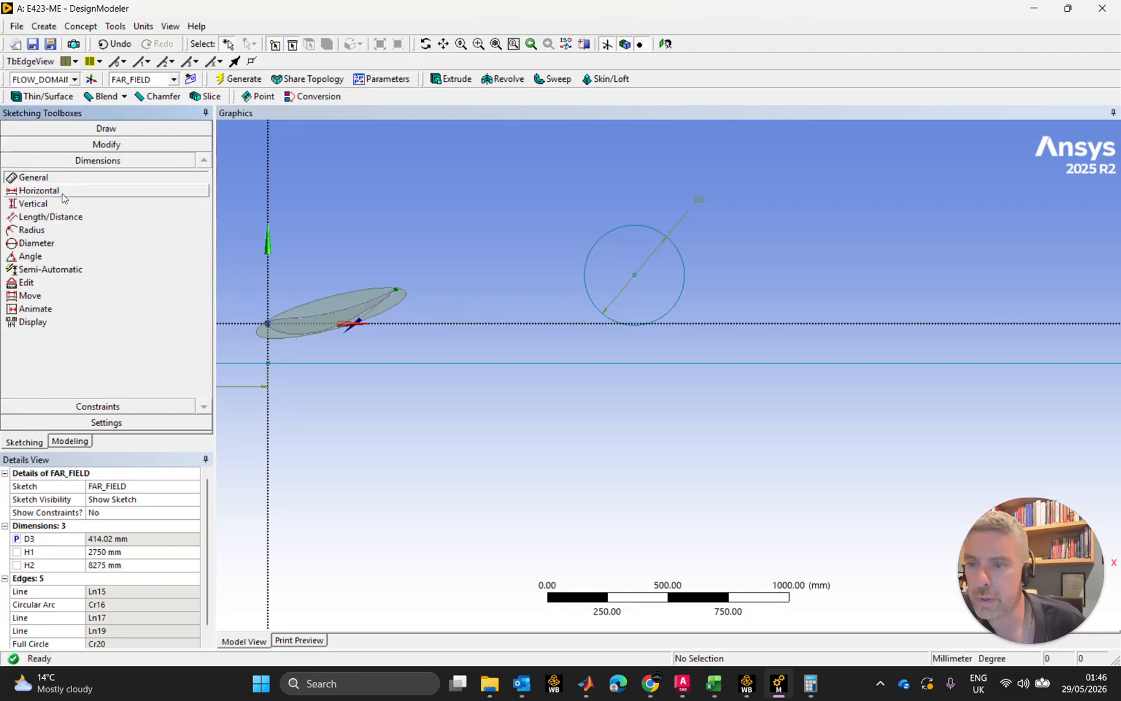
click(38, 190)
click(268, 214)
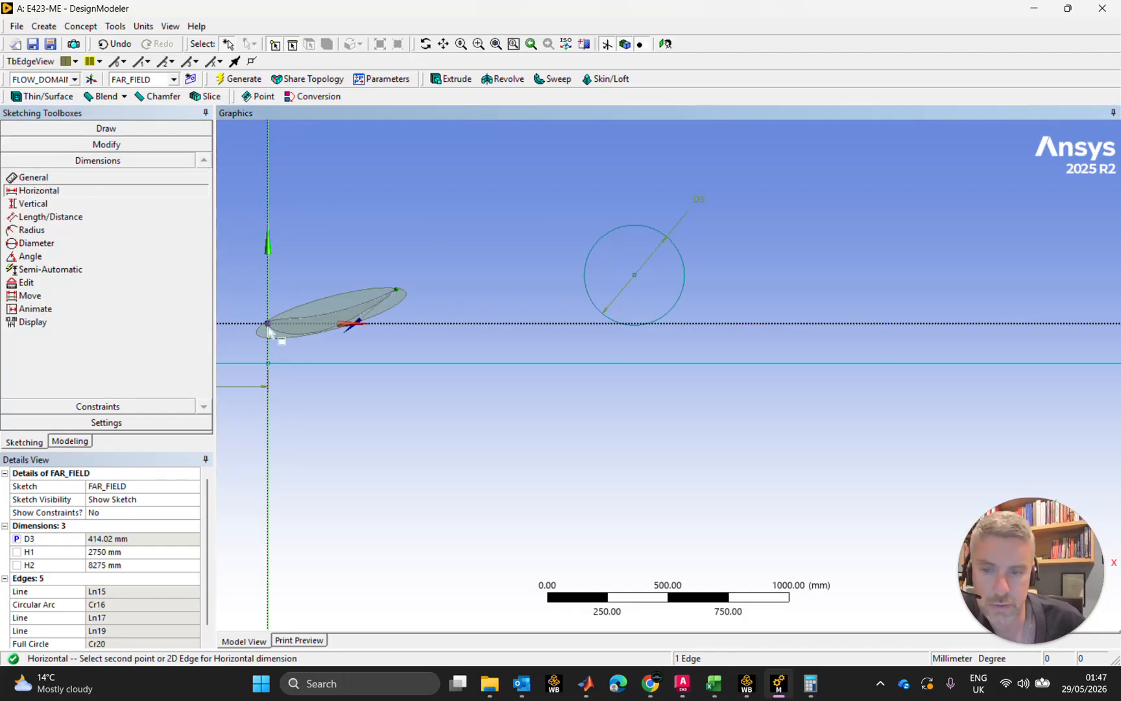
click(635, 276)
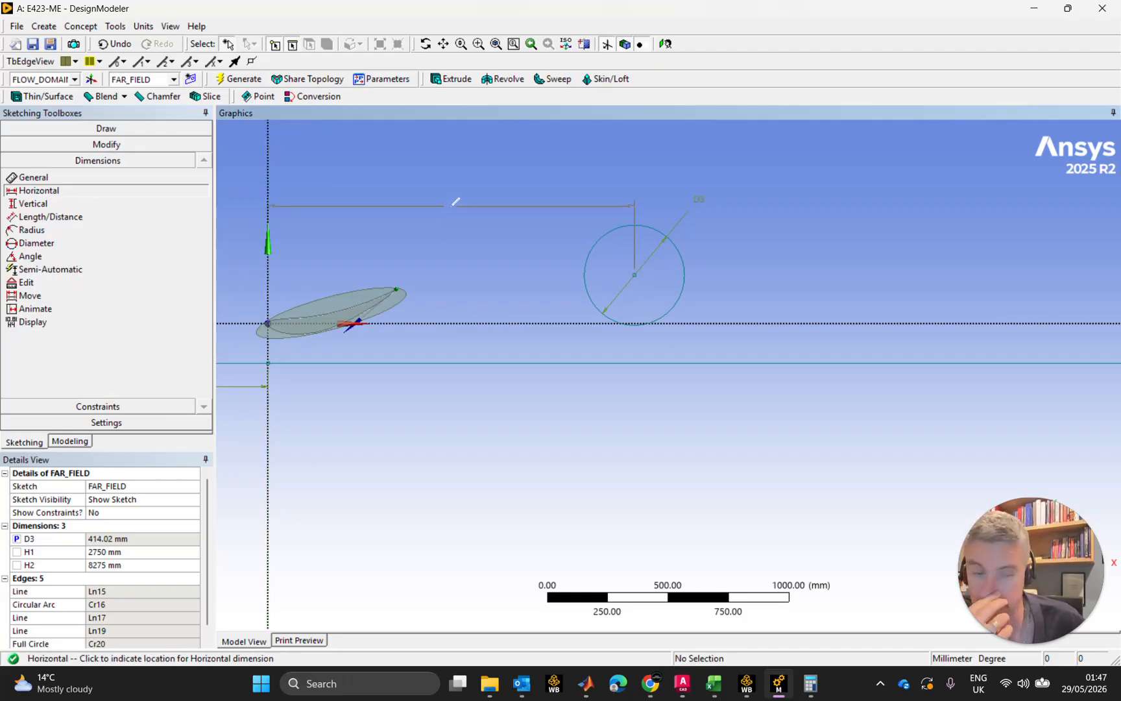
click(455, 204)
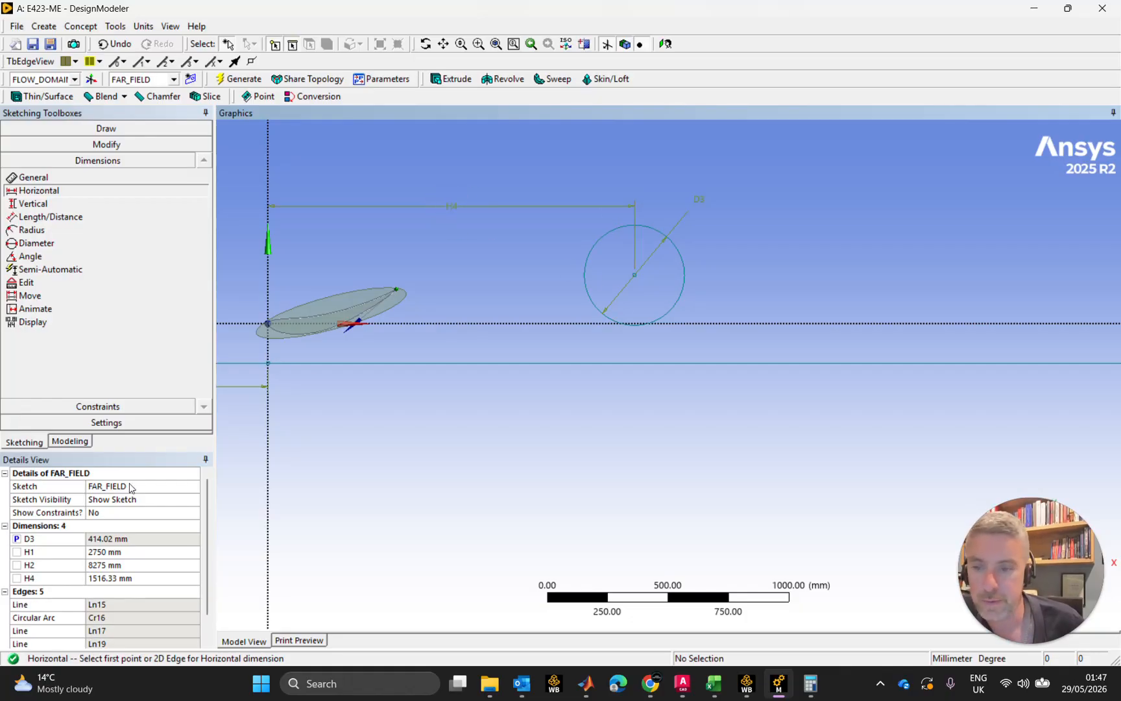
click(122, 579)
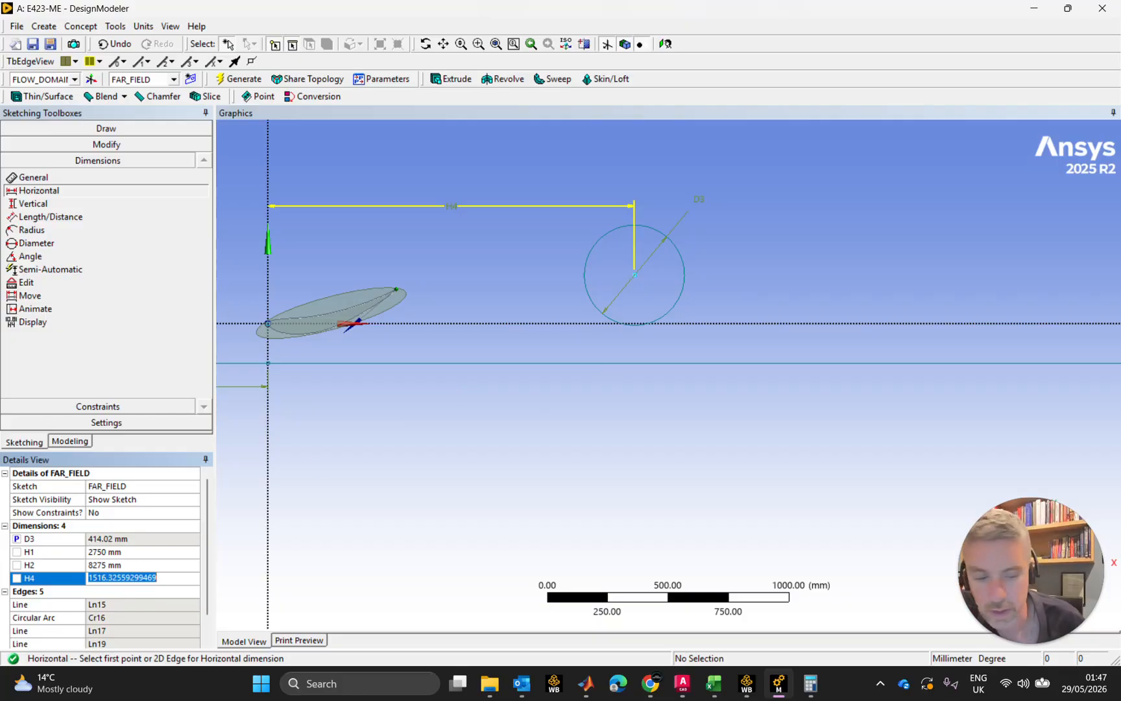
text(907.01)
key(Return)
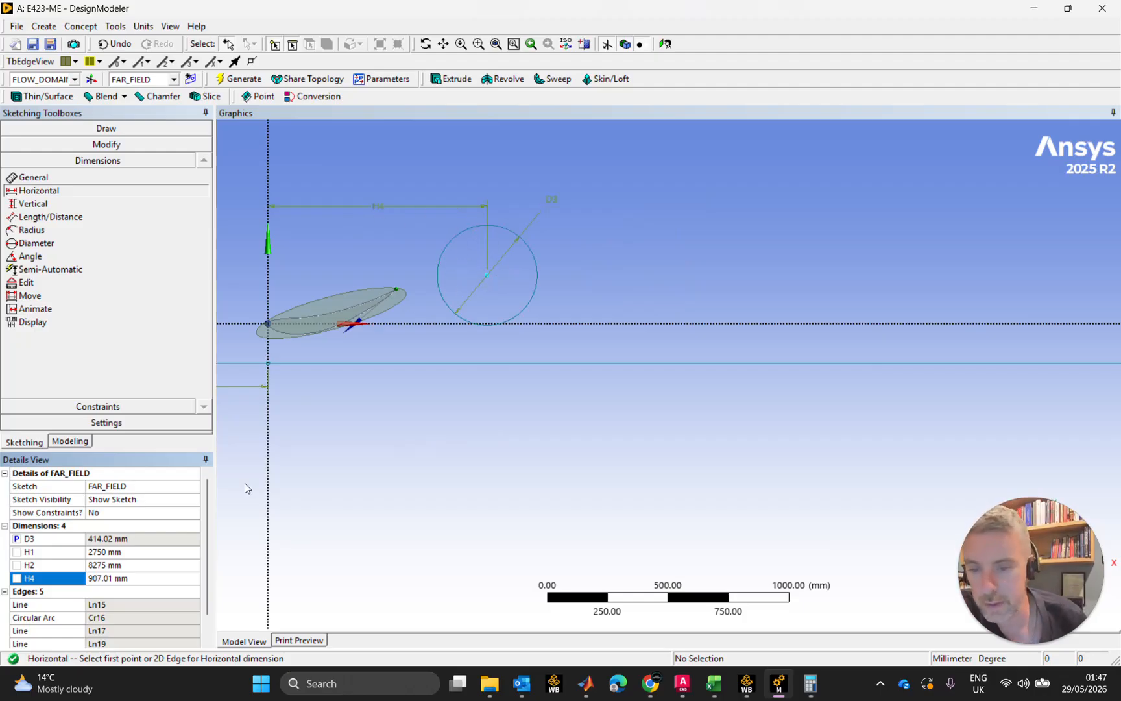
Step: Make the circle centre's horizontal dimension a design parameter named WHEEL.2.LE_ME
click(17, 578)
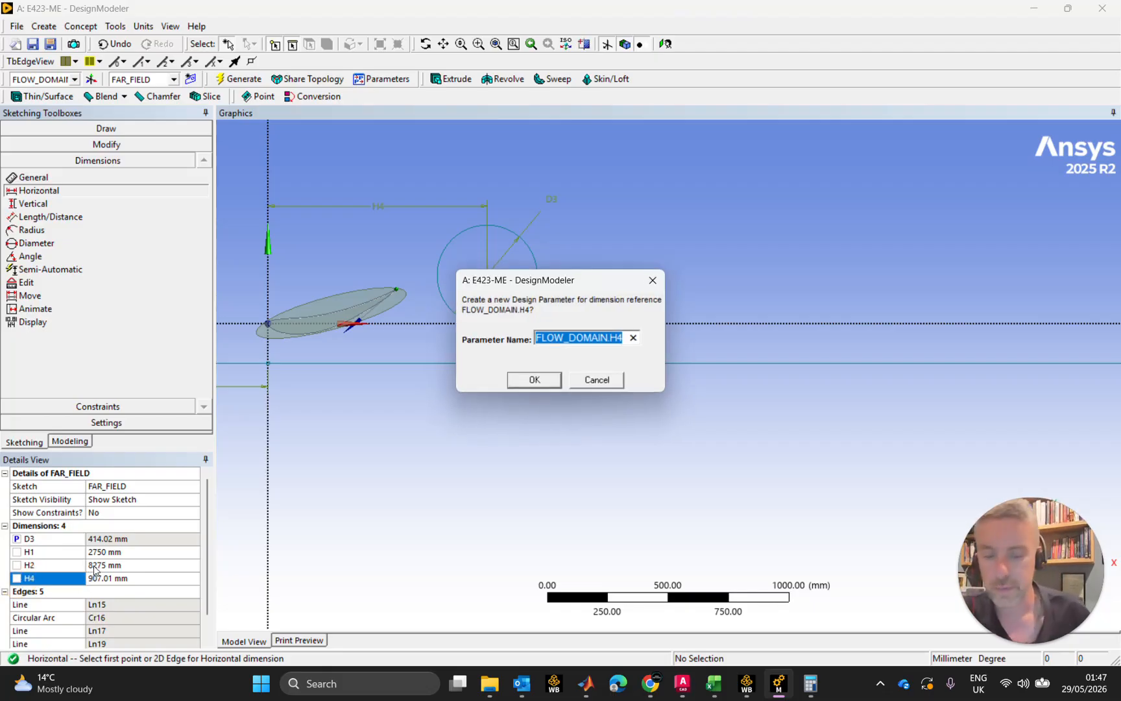
text(FR)
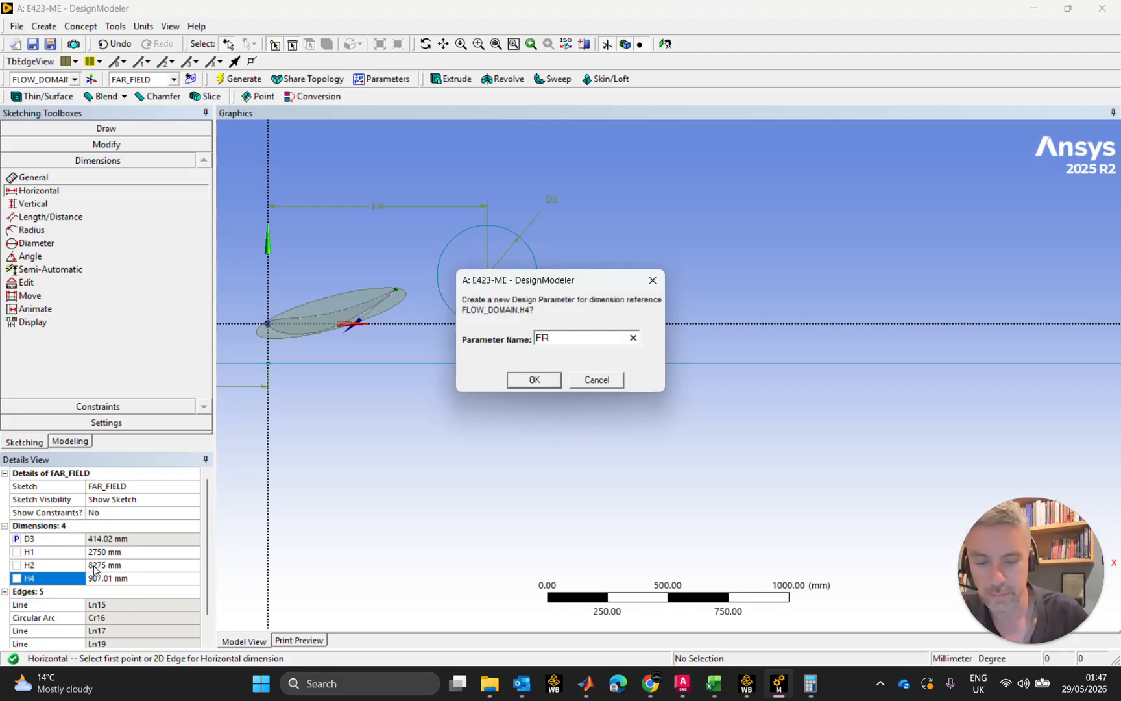
key(BackSpace)
key(BackSpace)
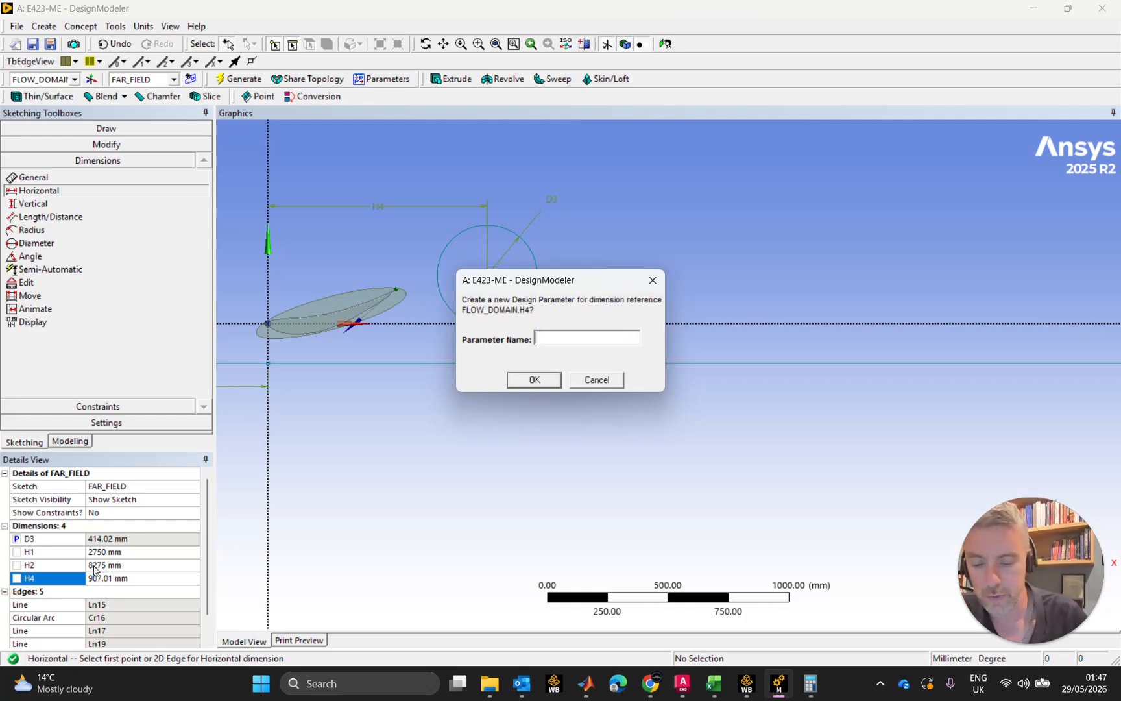
text(WH)
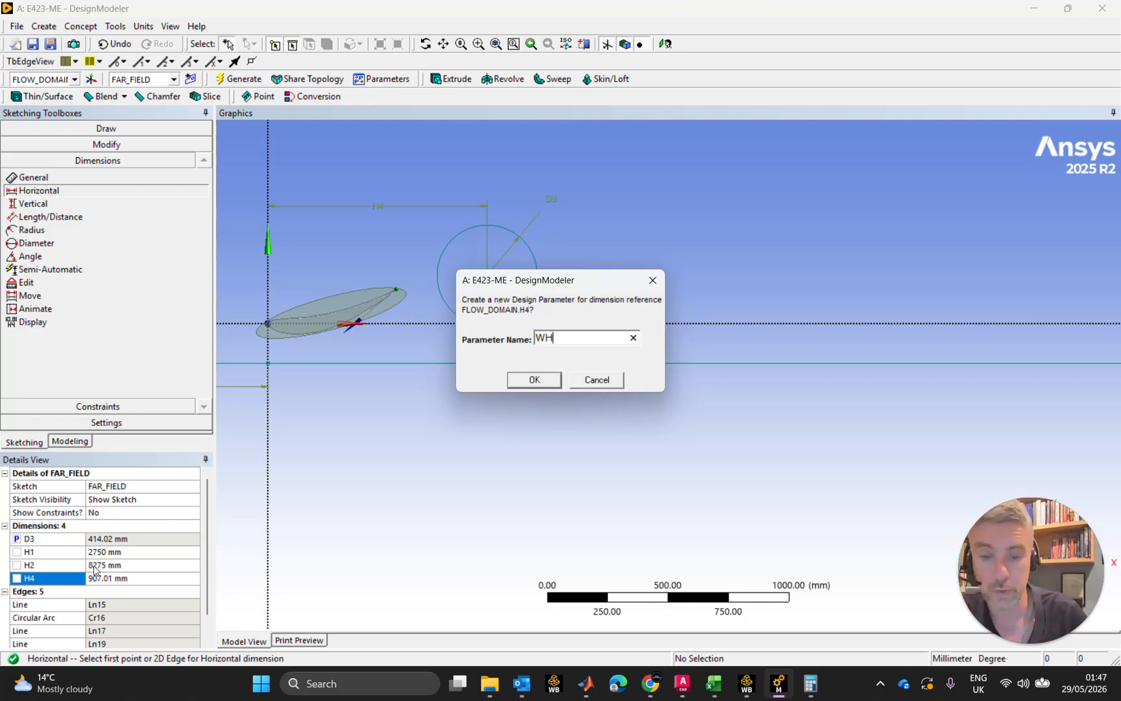
text(EEL.2)
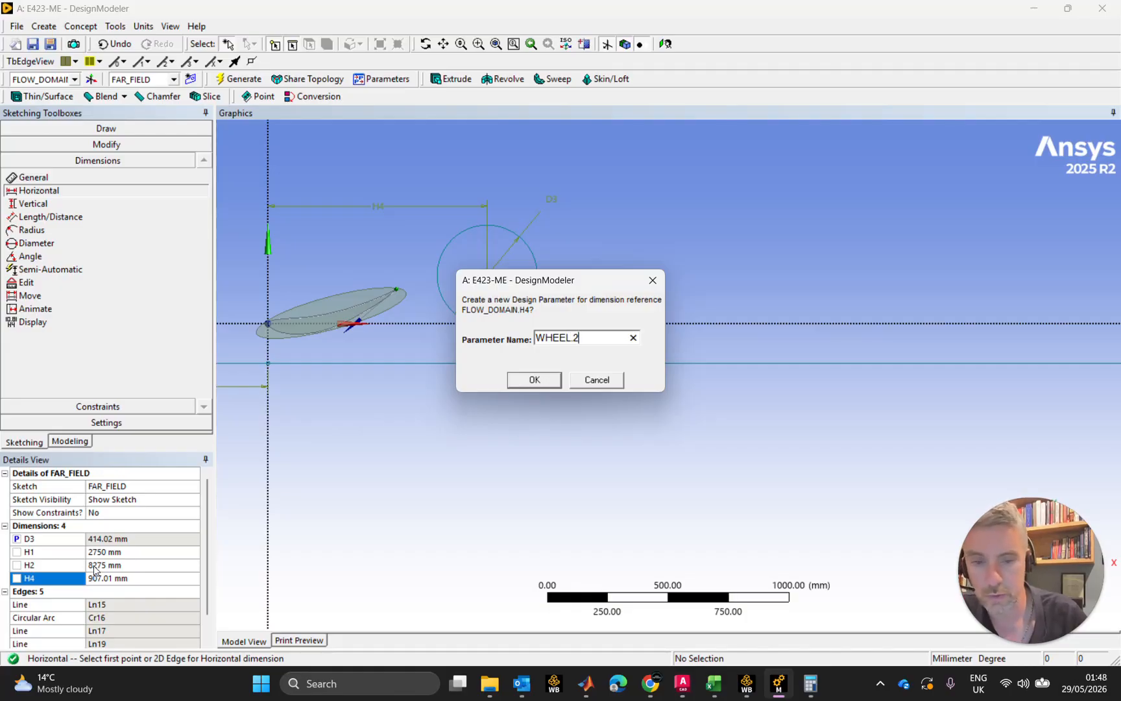
text(.LE)
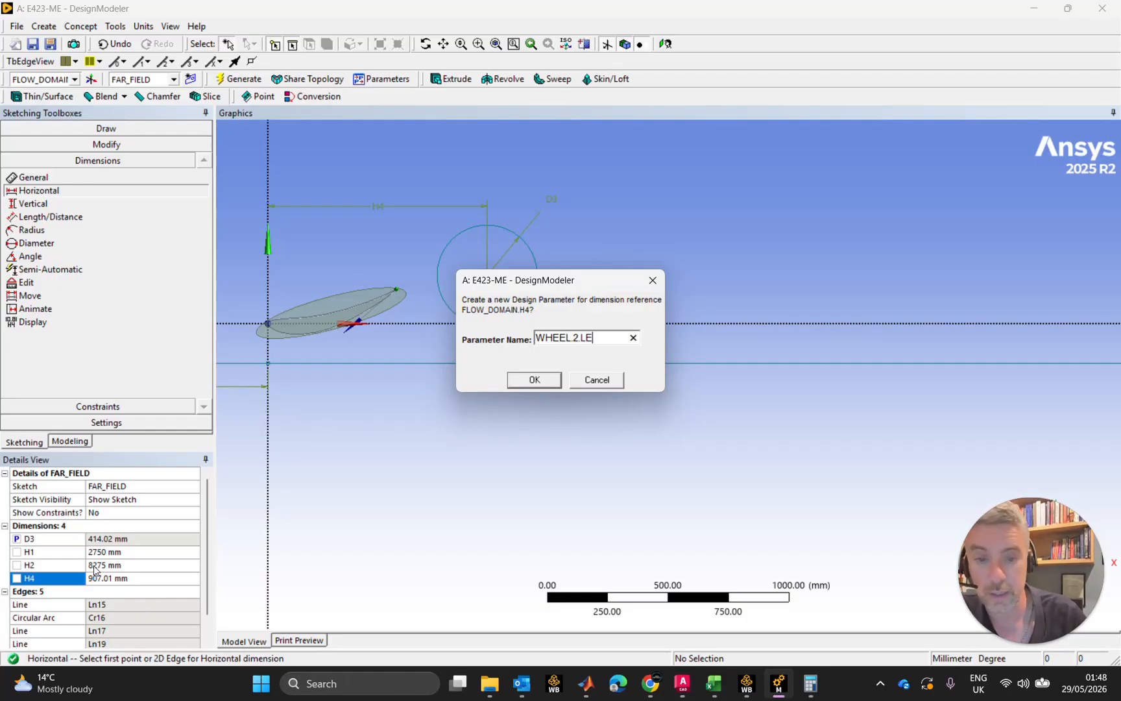
text(_AIRFOI)
key(BackSpace)
key(BackSpace)
key(BackSpace)
key(BackSpace)
key(BackSpace)
key(BackSpace)
text(ME)
key(Return)
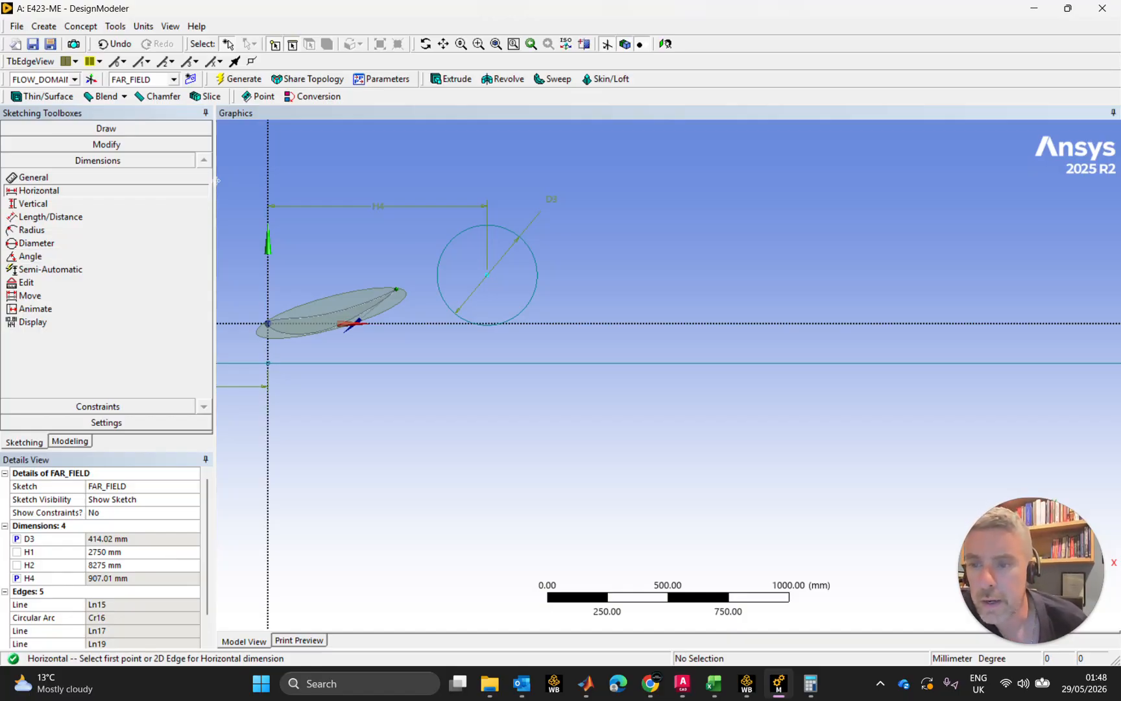
Step: Add a vertical dimension from the circle's centre to the ground line and set it to 207.01 mm
click(303, 257)
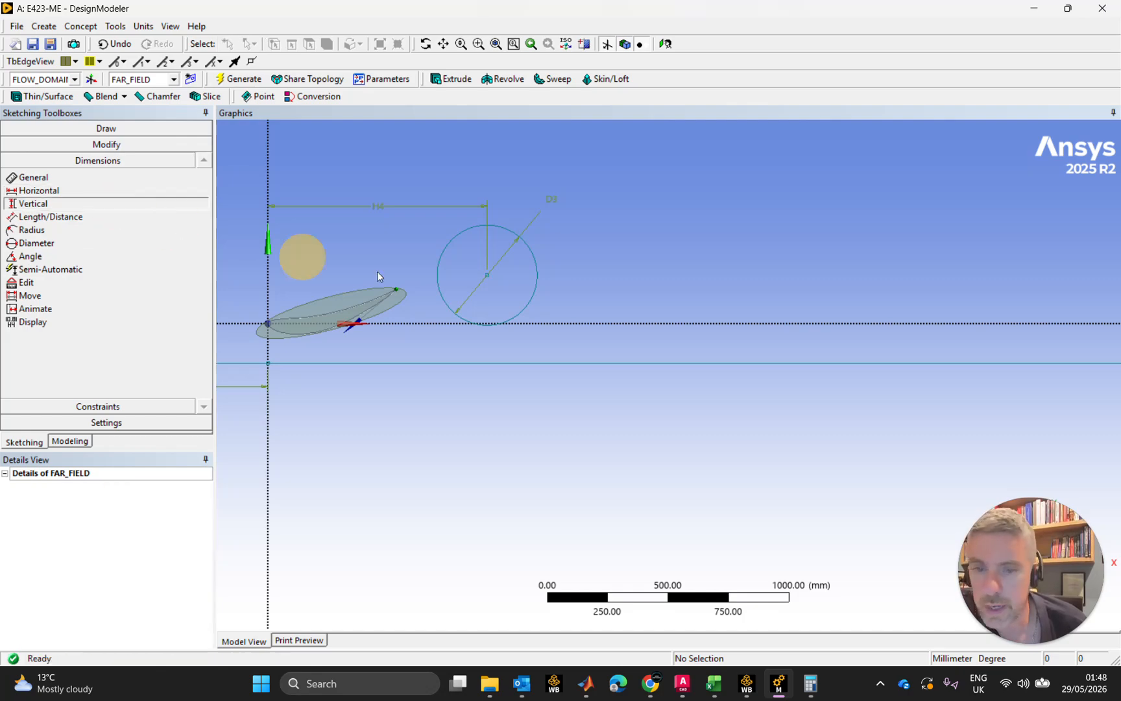
click(488, 276)
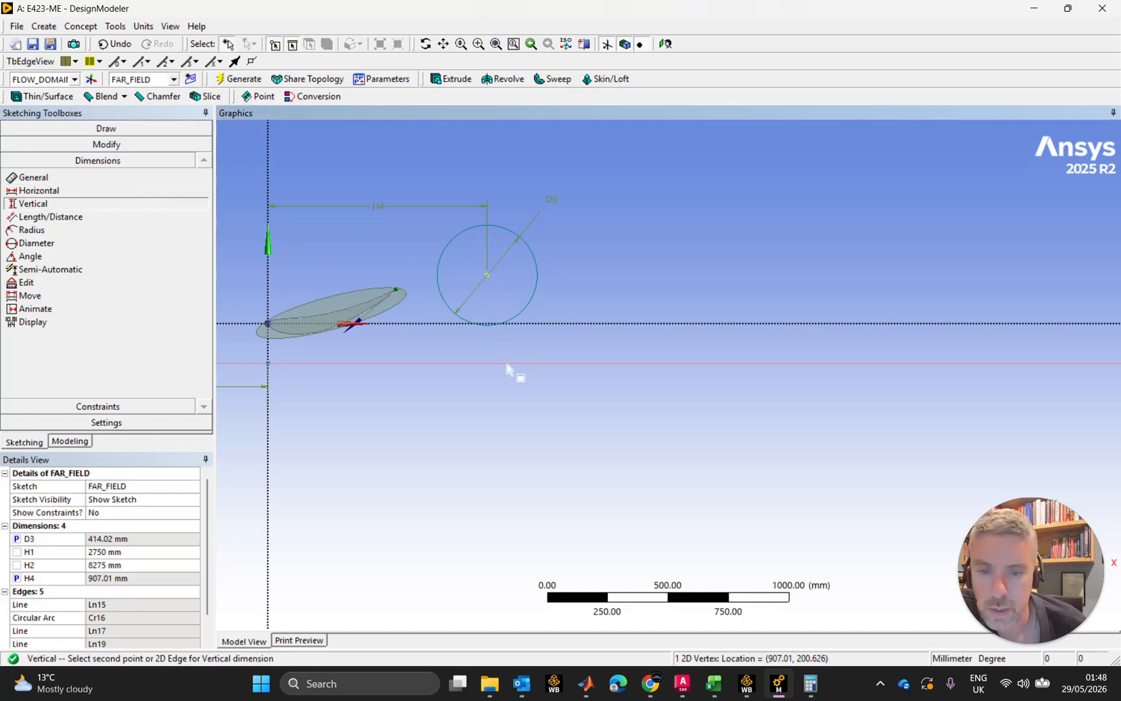
click(477, 363)
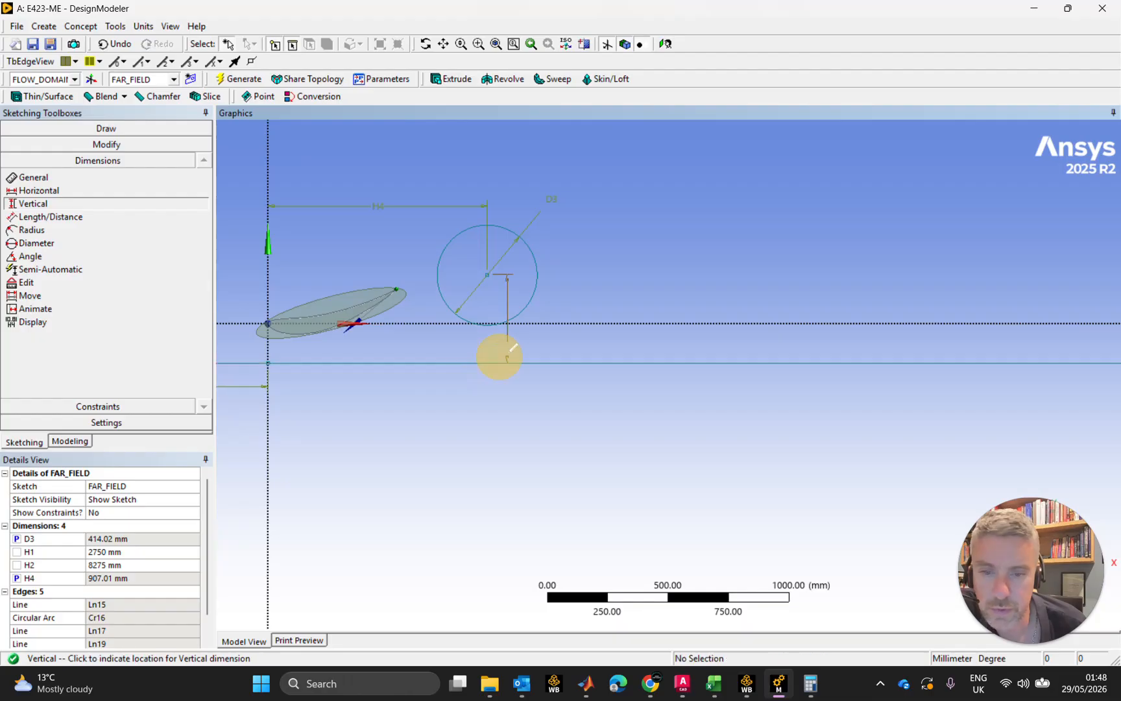
click(568, 315)
click(141, 592)
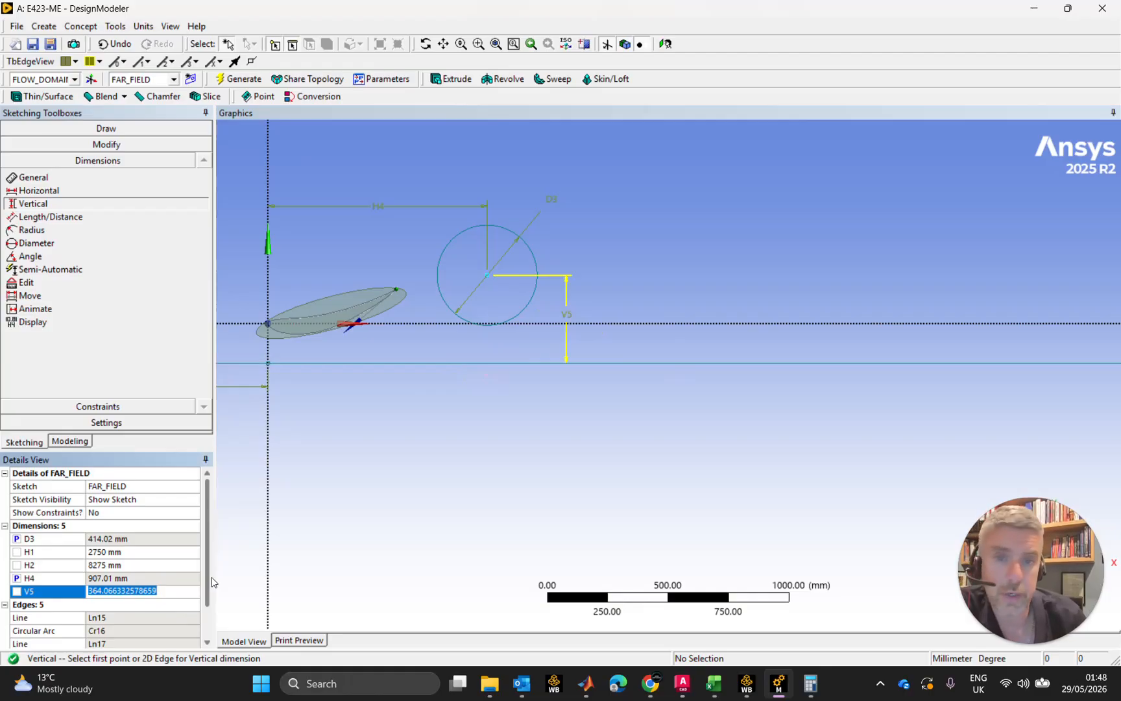
text(2)
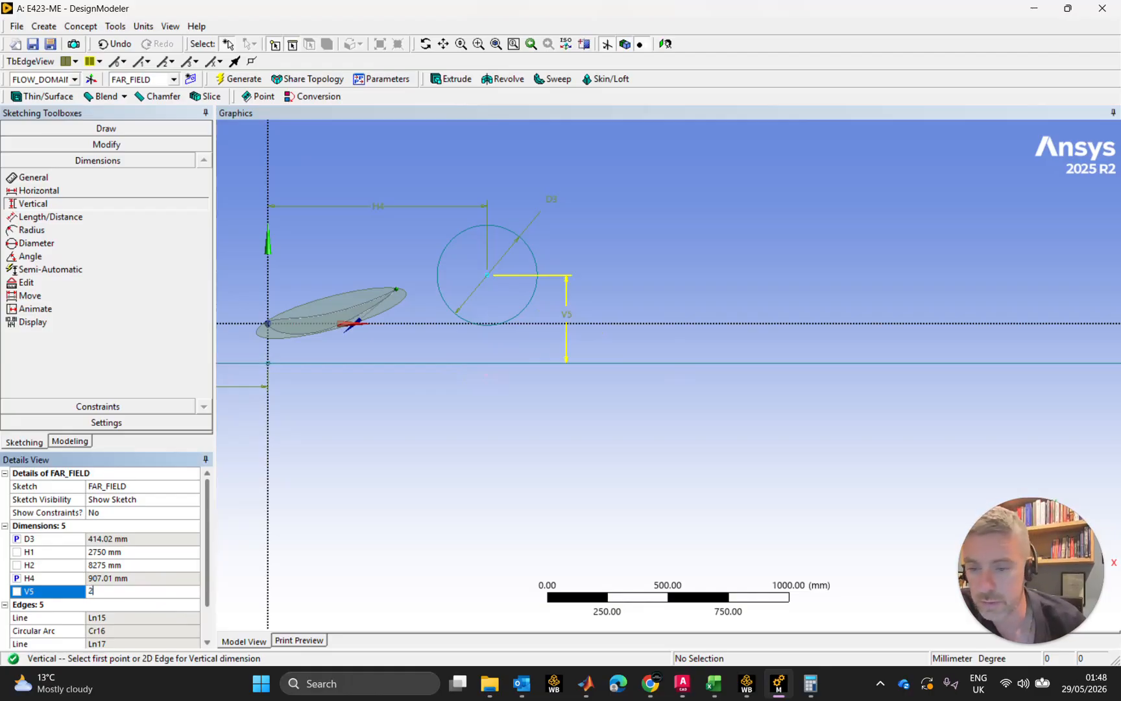
text(07.01)
key(Return)
Step: Examine closely where the bottom of the tyre circle meets the ground line
scroll(487, 351, up, 3)
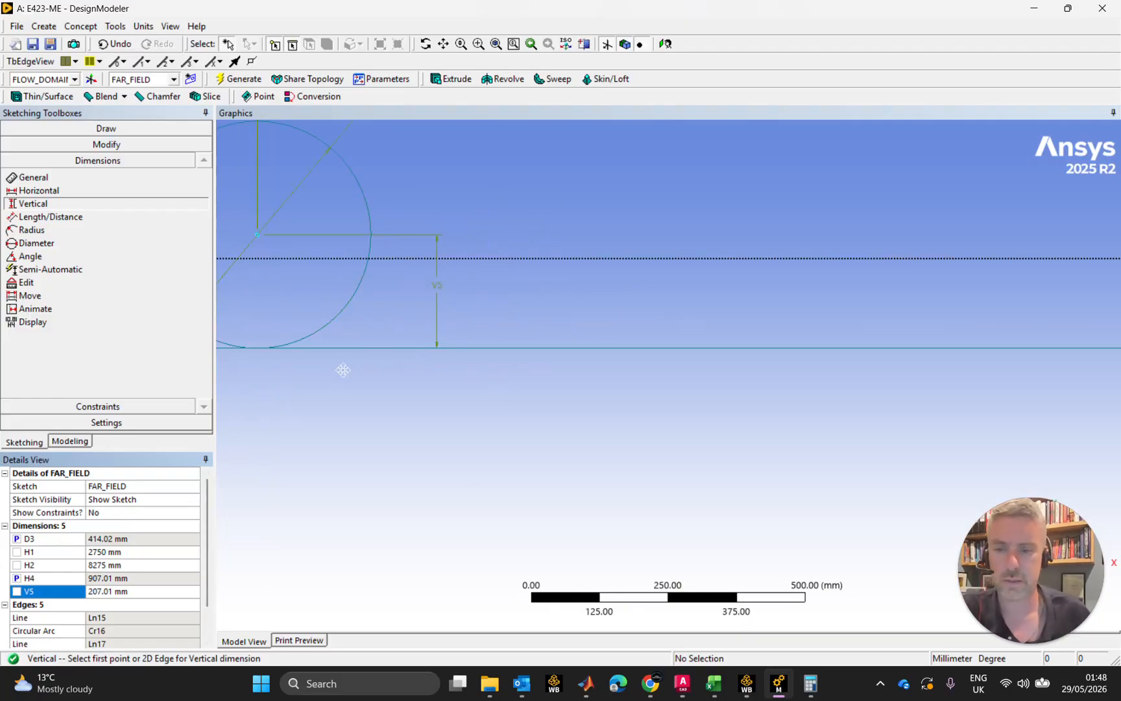
ctrl+middle_drag(339, 369, 627, 367)
scroll(528, 351, up, 4)
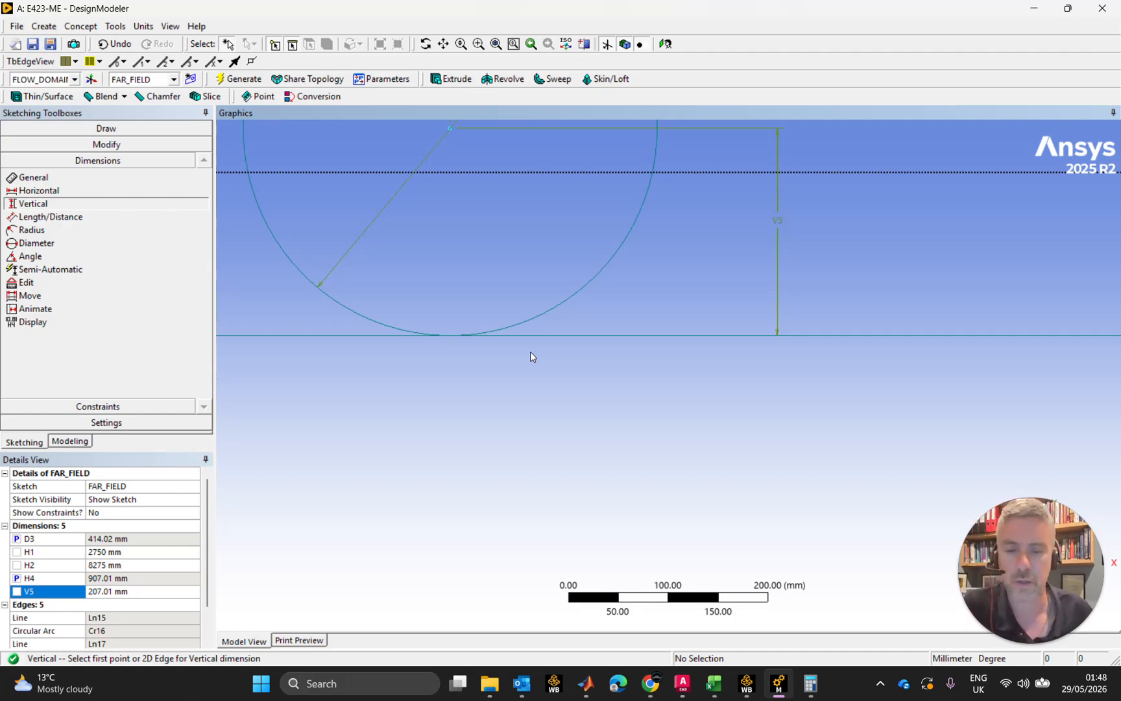
scroll(429, 329, up, 4)
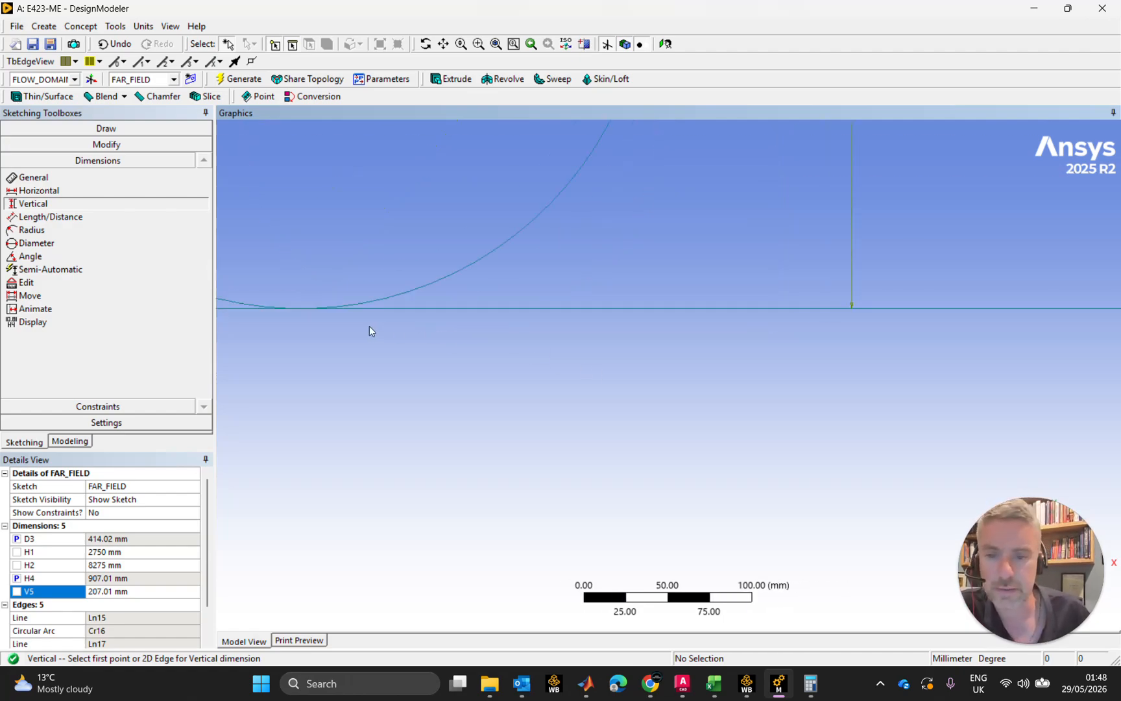
scroll(531, 380, up, 2)
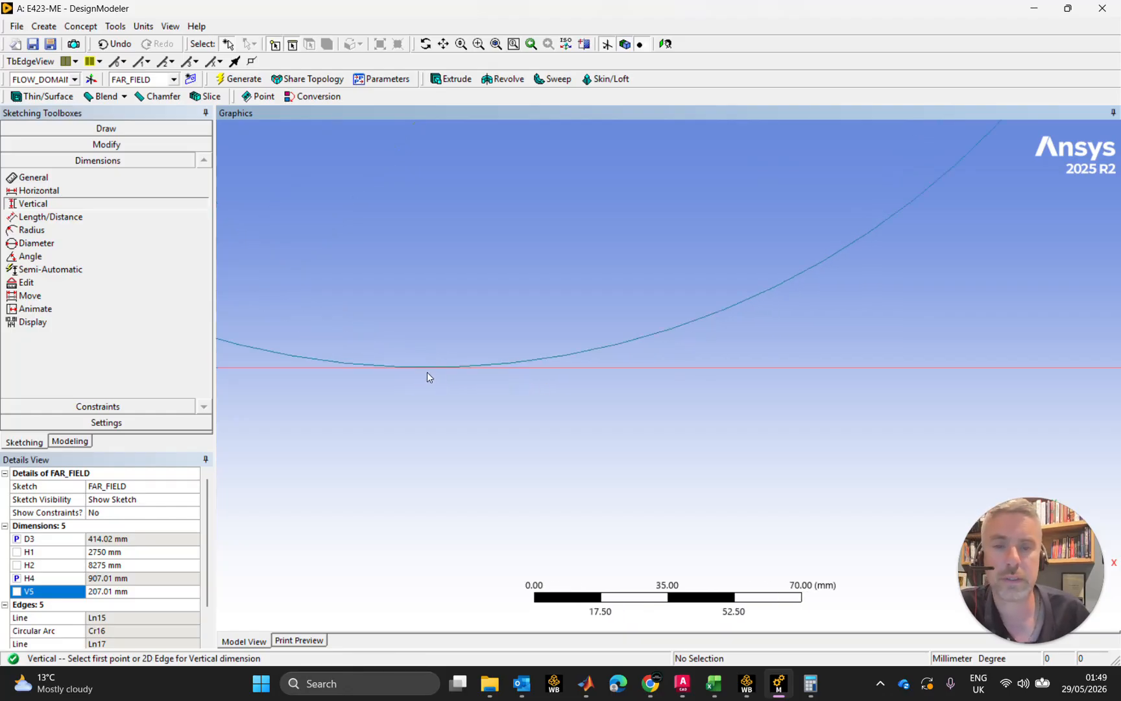
scroll(429, 376, down, 2)
scroll(436, 375, down, 5)
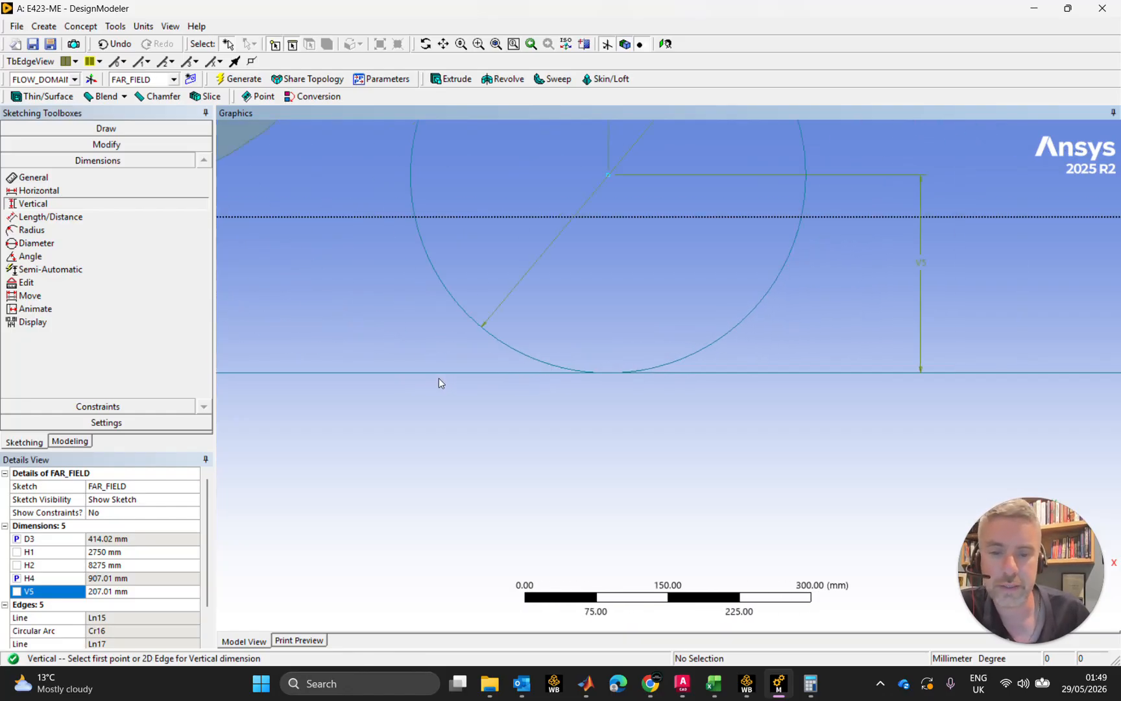
scroll(593, 386, up, 6)
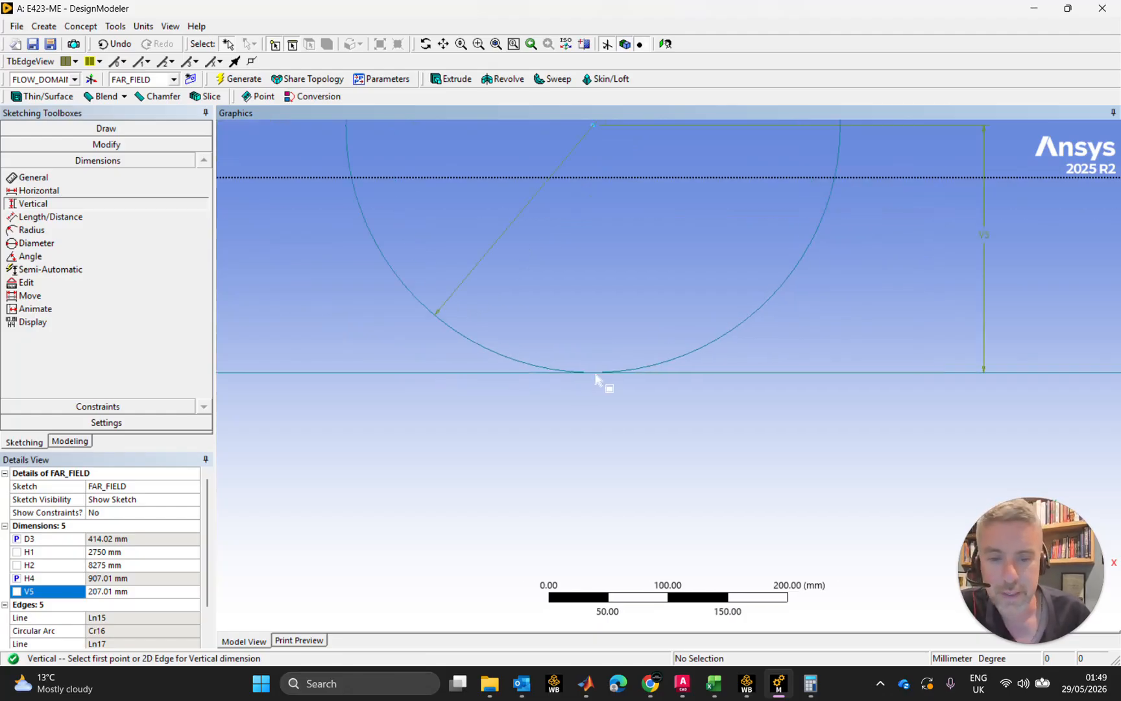
scroll(551, 379, down, 7)
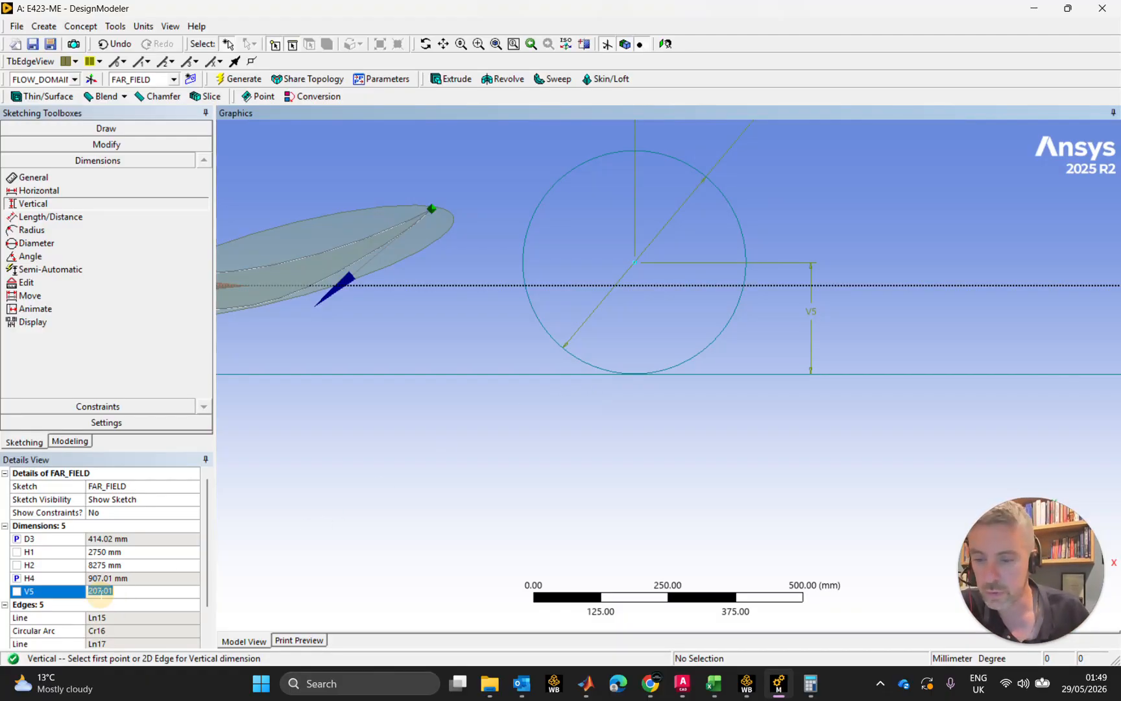
Step: Set the vertical dimension from the circle's centre to the ground line to 205 mm
click(163, 591)
text(20)
key(Return)
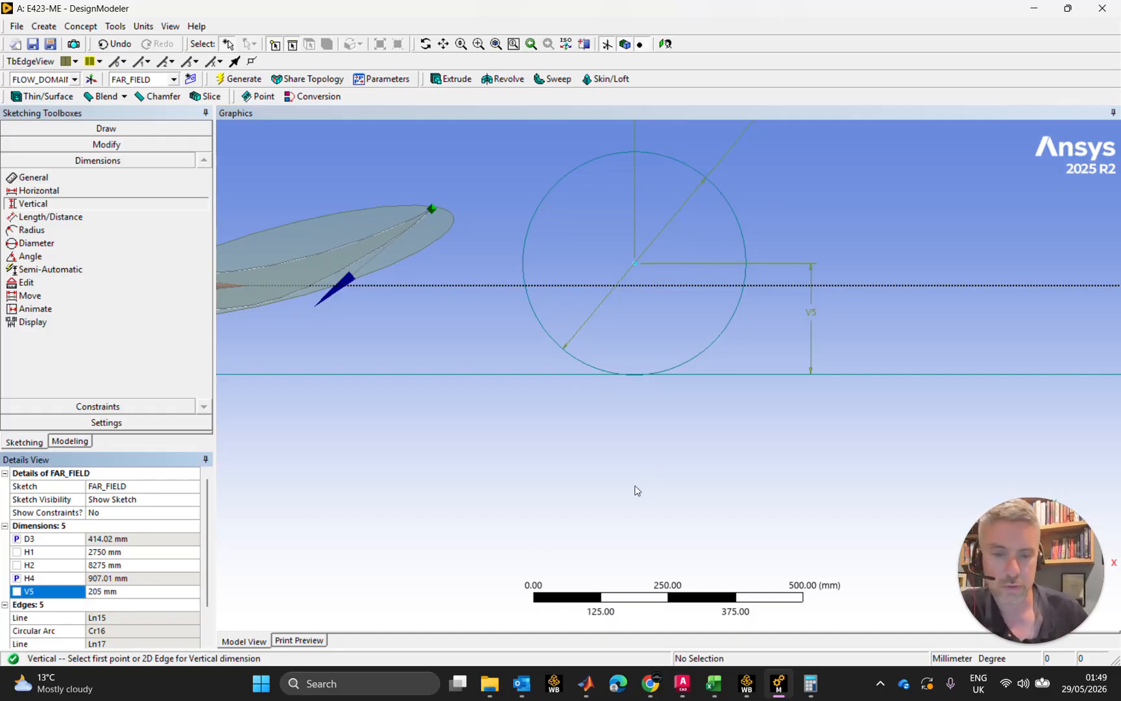
scroll(633, 373, up, 5)
scroll(568, 380, up, 2)
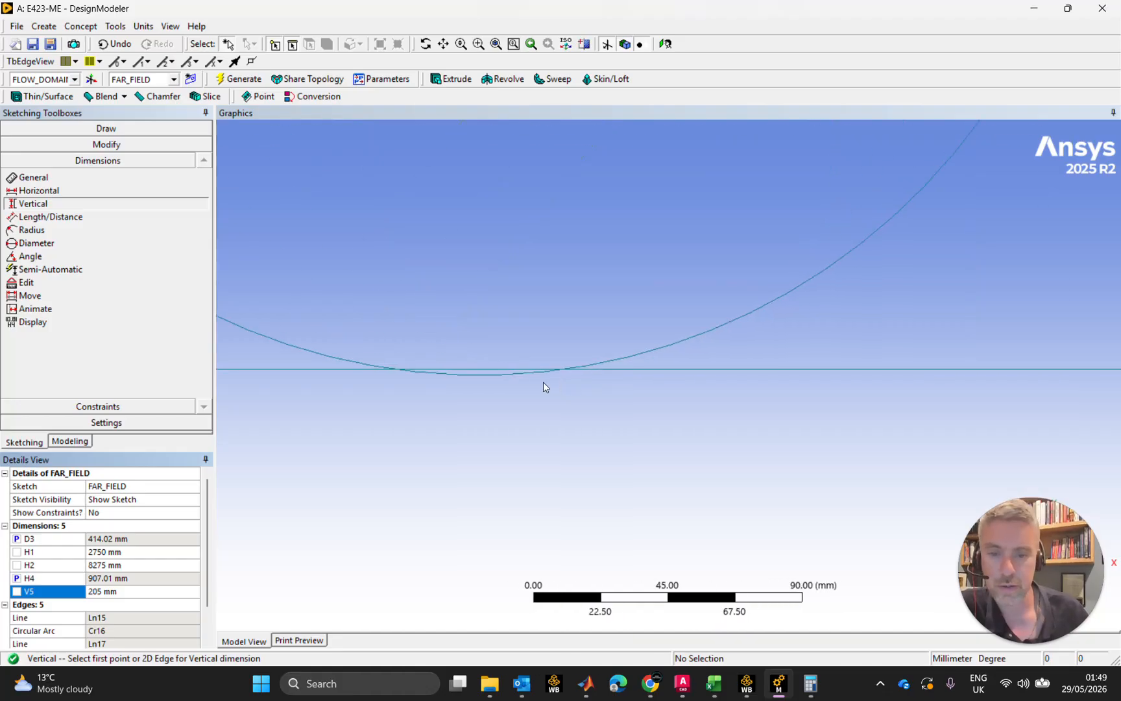
Step: Trim the ground line segment inside the tyre circle and the circle's small arc below the ground line
click(124, 149)
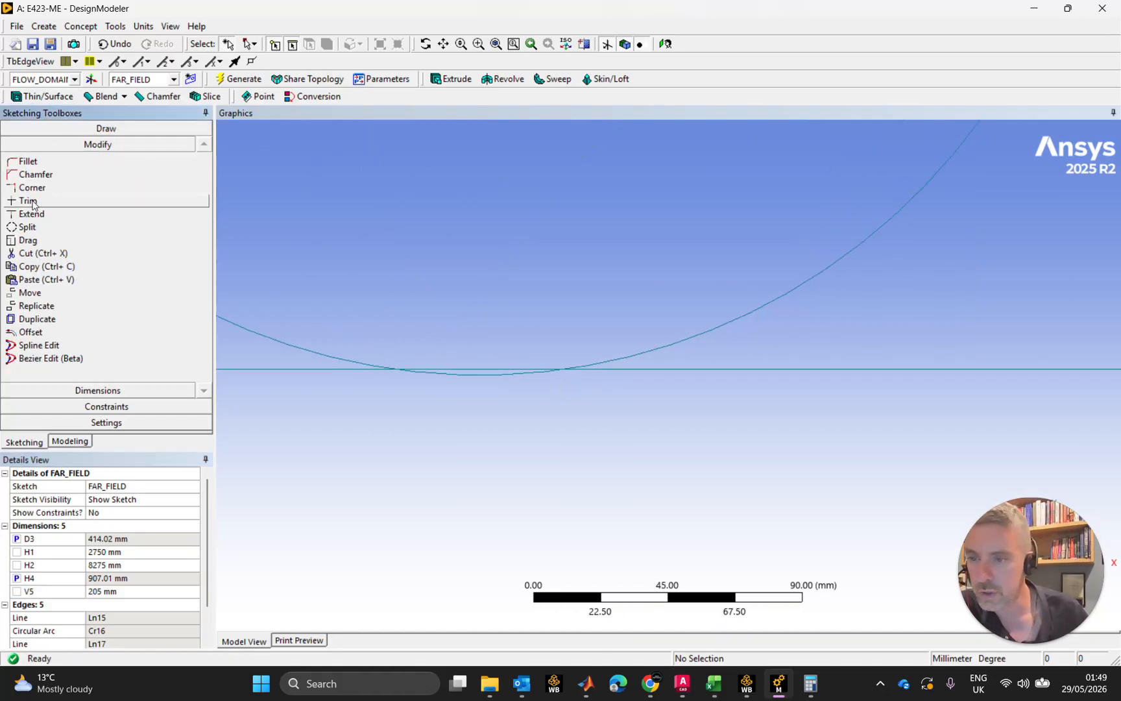
click(31, 201)
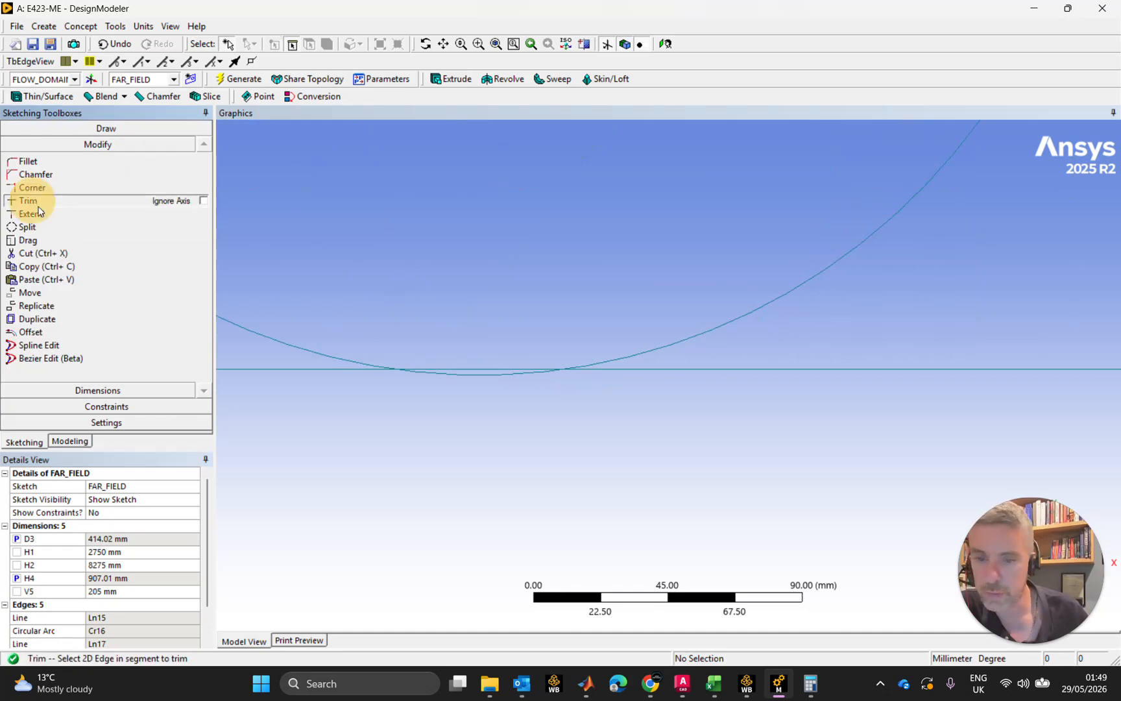
click(473, 369)
click(478, 376)
scroll(571, 373, down, 5)
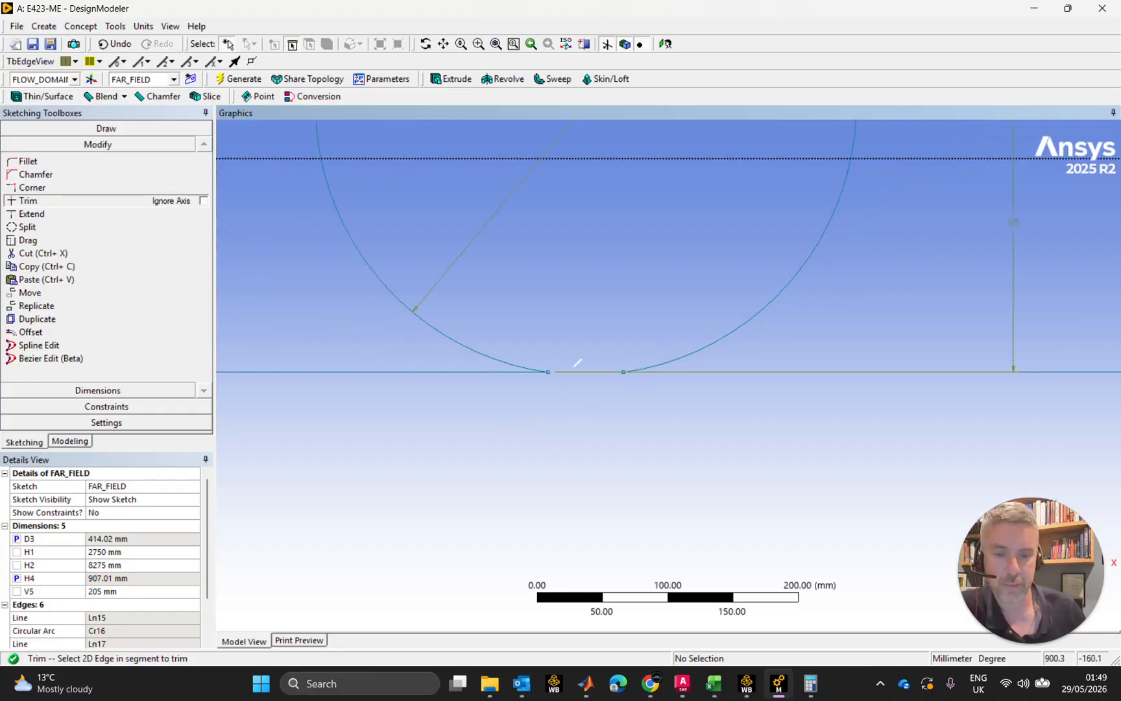
scroll(623, 383, up, 2)
scroll(639, 394, down, 5)
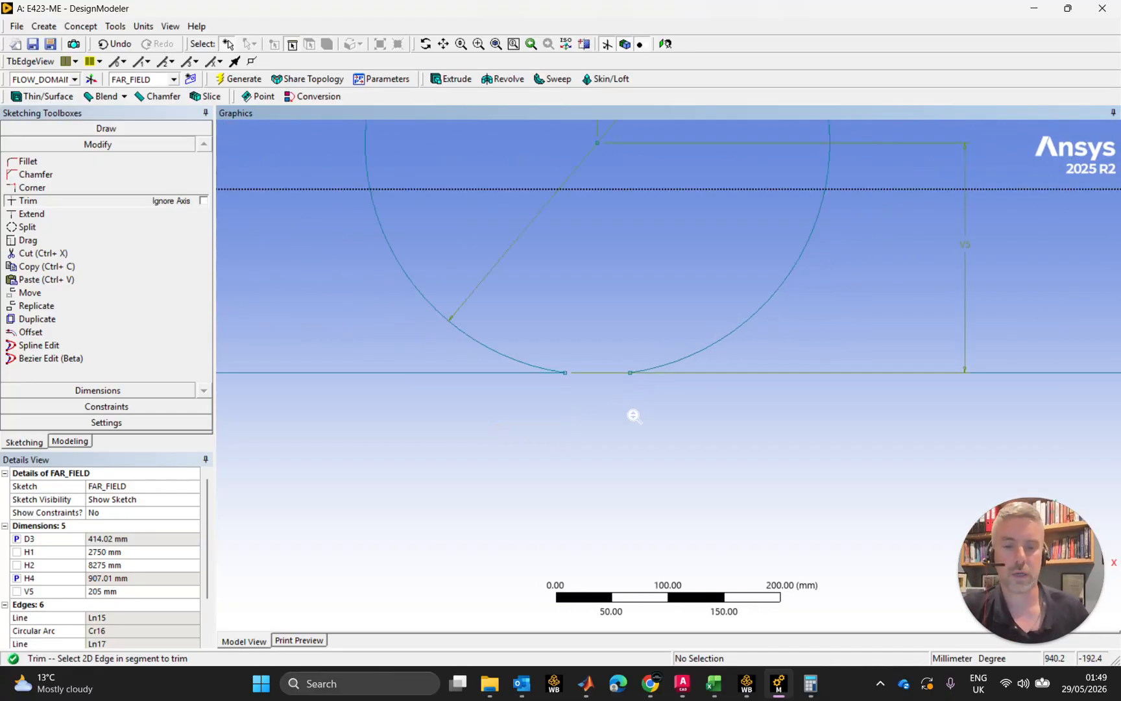
scroll(675, 390, down, 3)
scroll(596, 420, up, 1)
ctrl+middle_drag(595, 420, 755, 433)
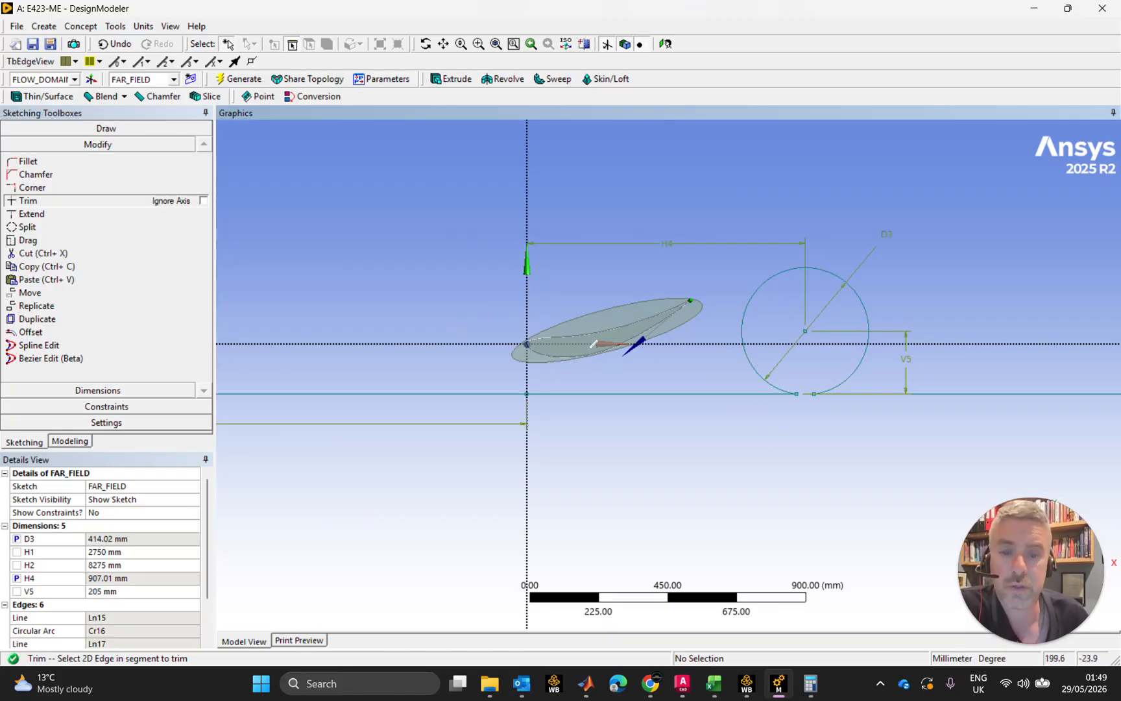
Step: Undo the last trim, which removed the ground line between the vertical axis and the tyre circle
scroll(592, 346, down, 2)
scroll(552, 343, up, 4)
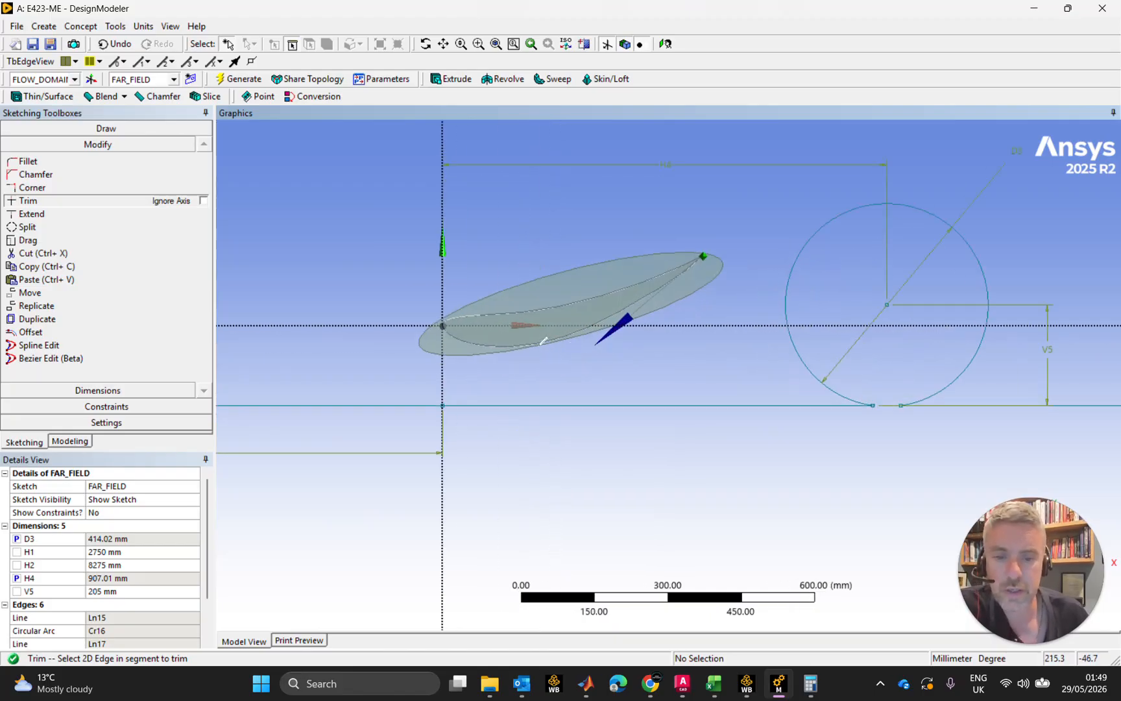
scroll(548, 342, up, 2)
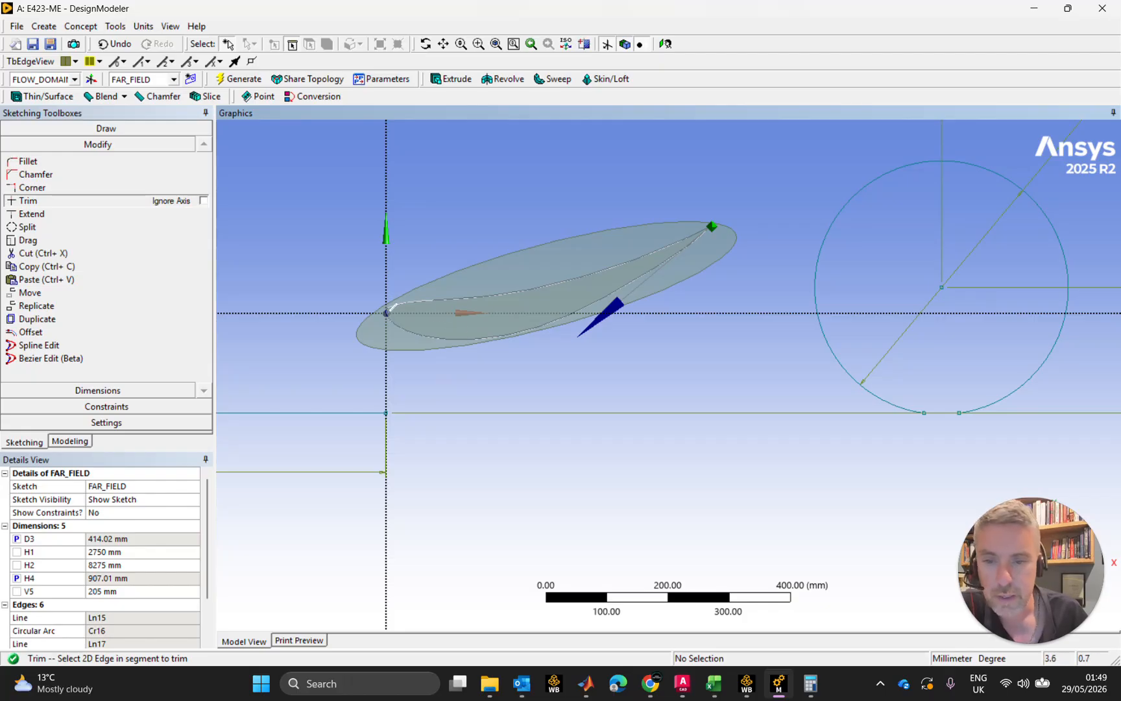
click(112, 144)
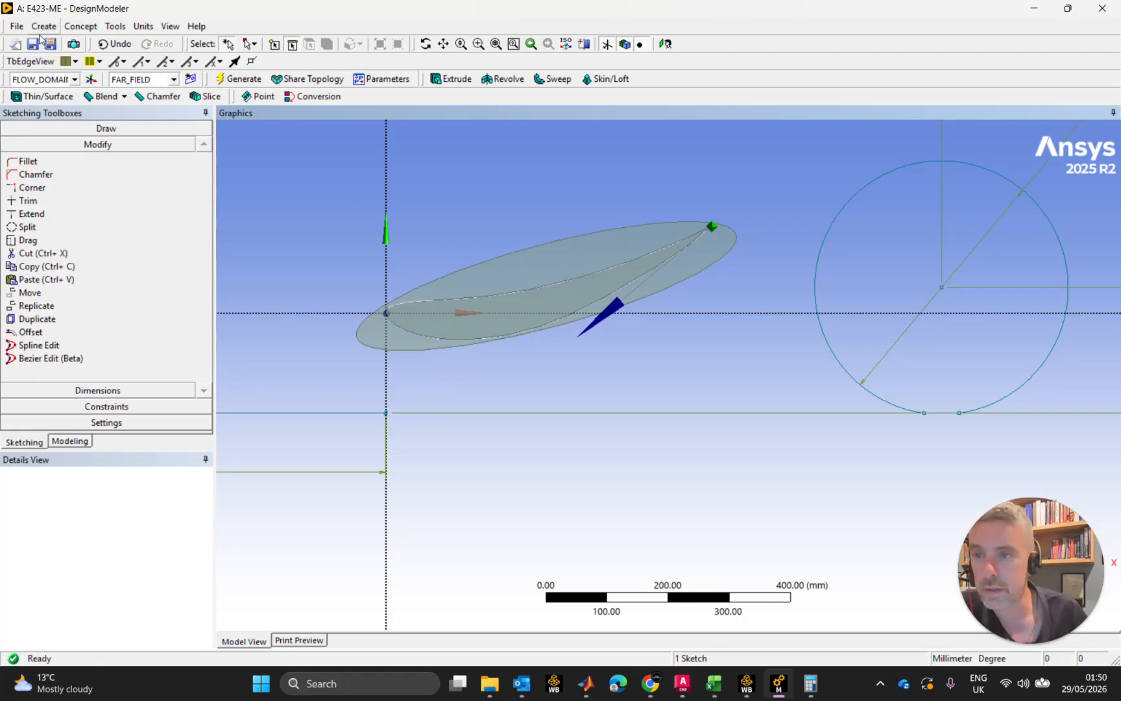
click(114, 44)
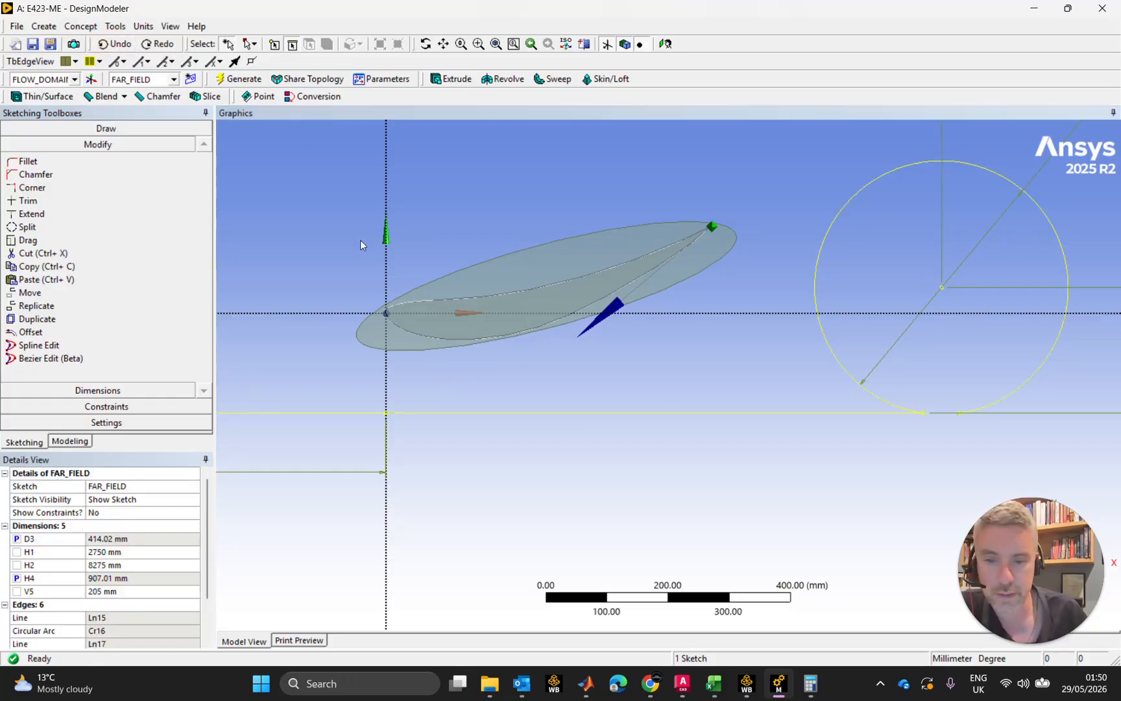
click(746, 480)
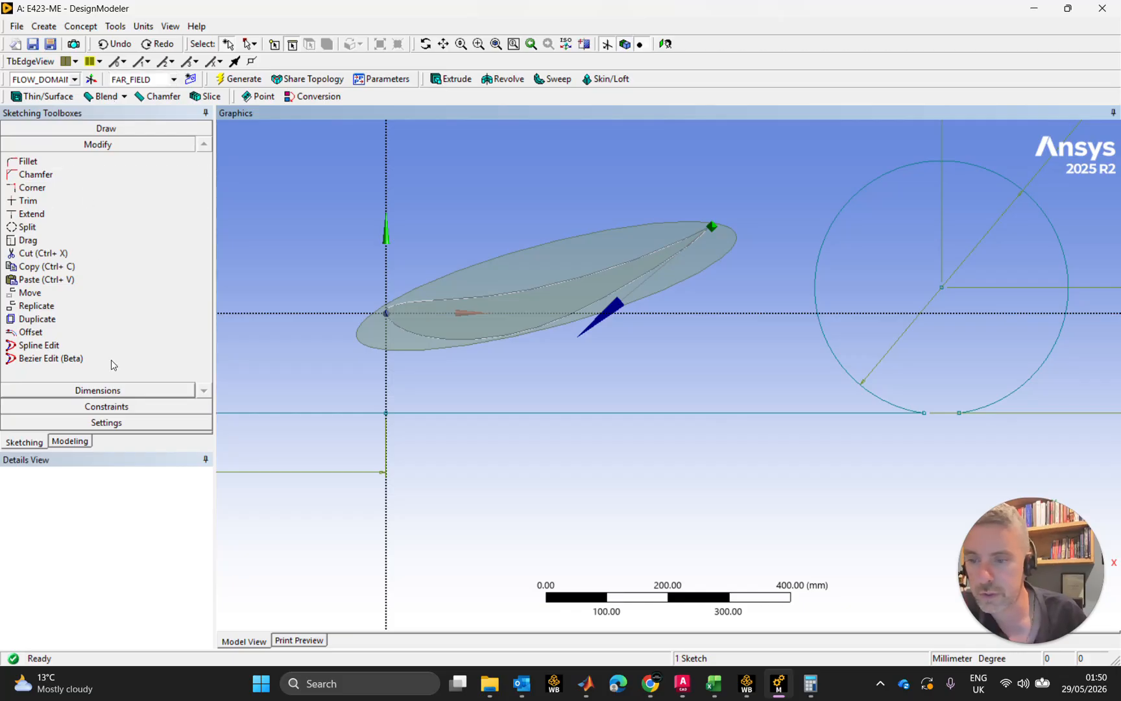
Step: Try to add a general dimension between the ground line and the origin, and delete that dimension
click(98, 390)
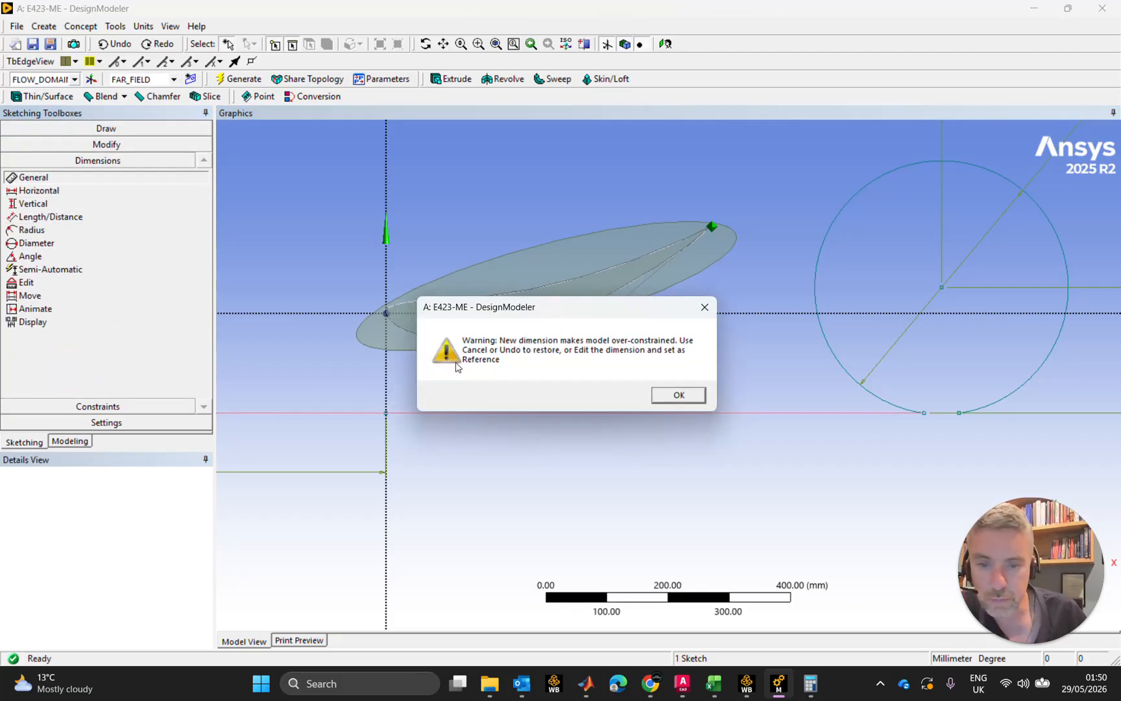
key(Return)
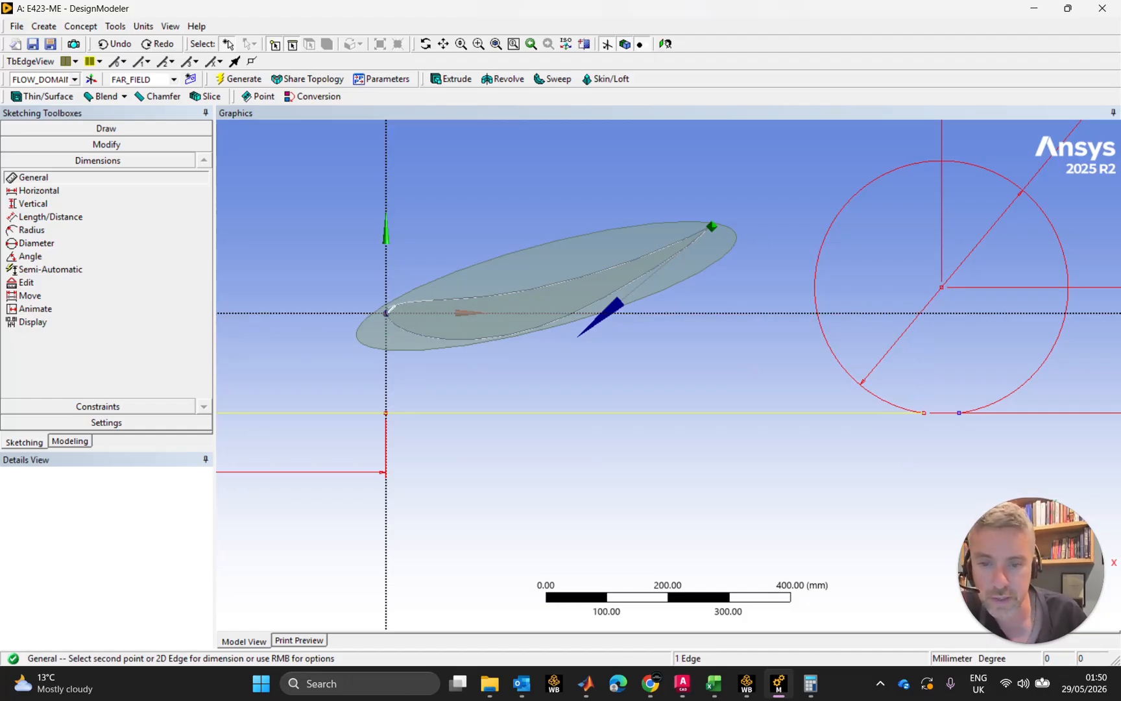
click(387, 314)
key(Escape)
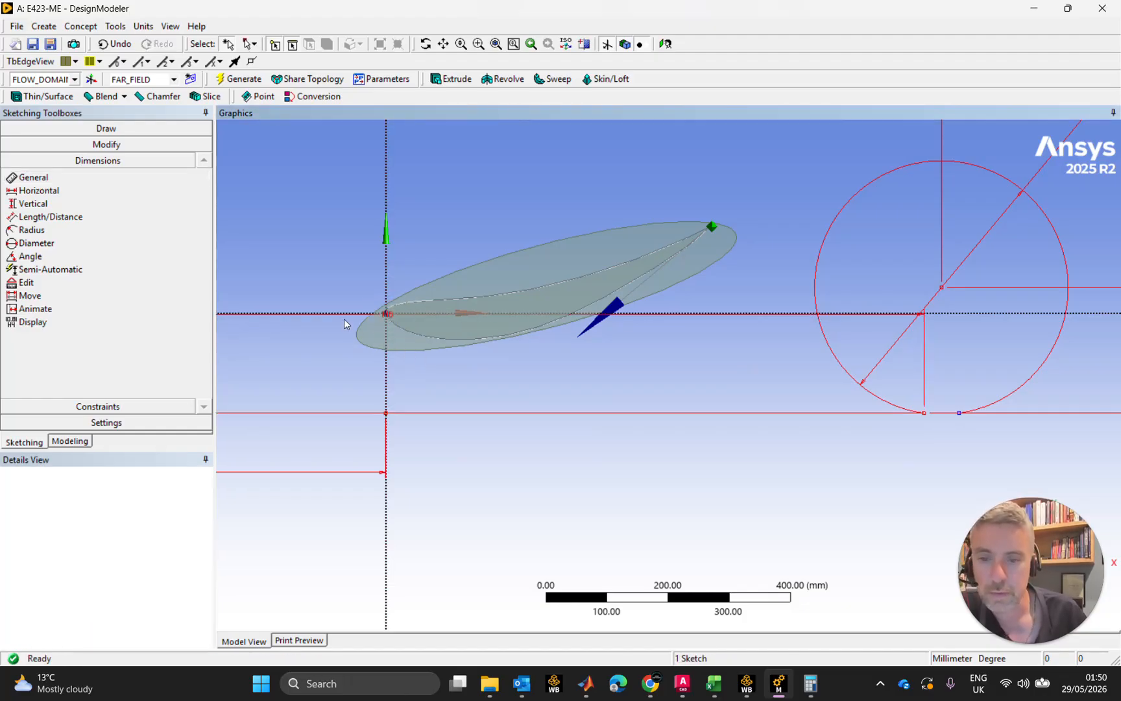
click(342, 314)
key(Delete)
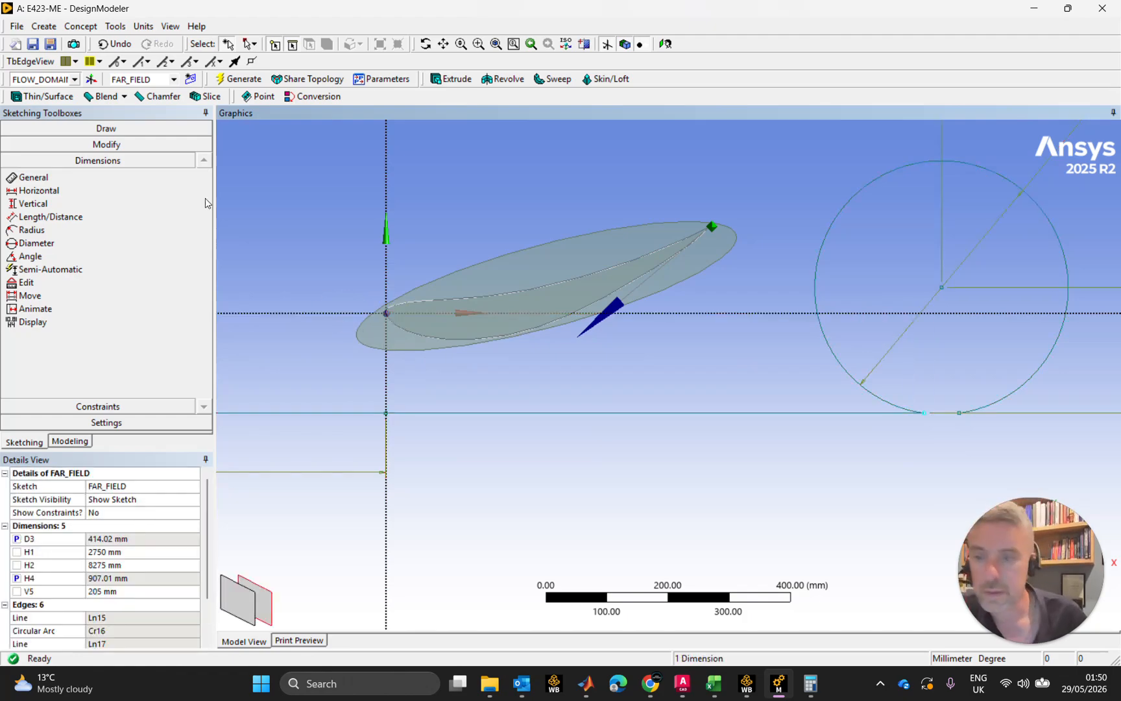
Step: Add a vertical dimension between the ground line and the origin at the airfoil's leading edge, placed beside the vertical axis
click(39, 203)
click(469, 413)
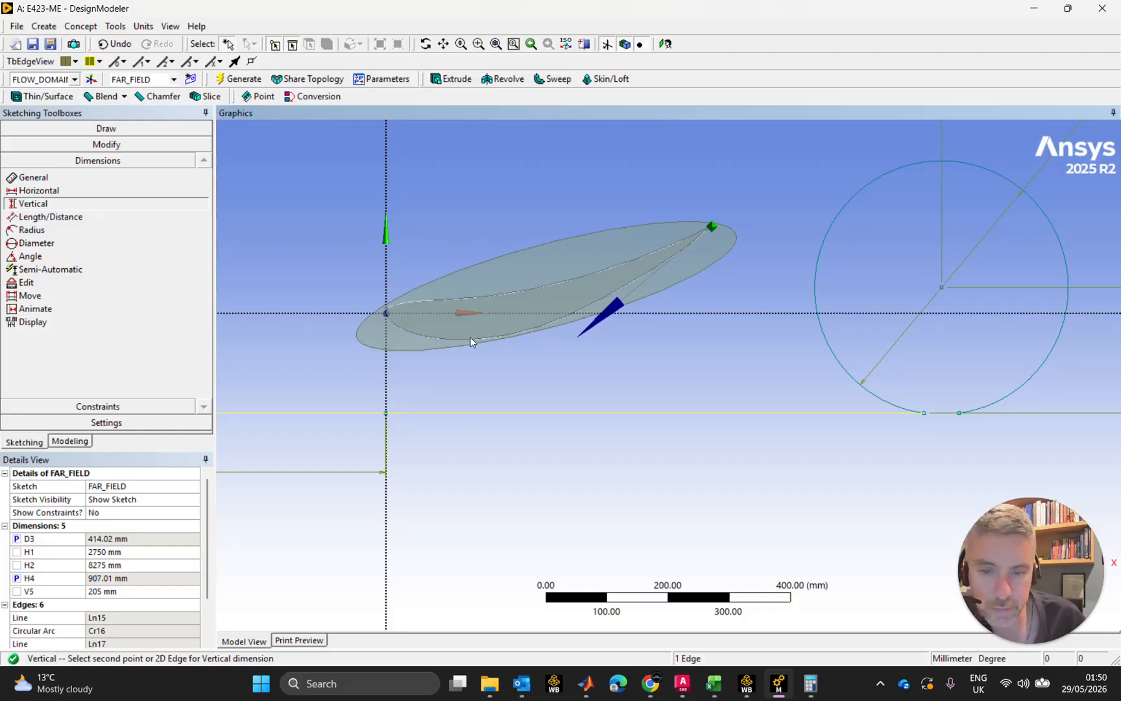
click(386, 314)
click(317, 363)
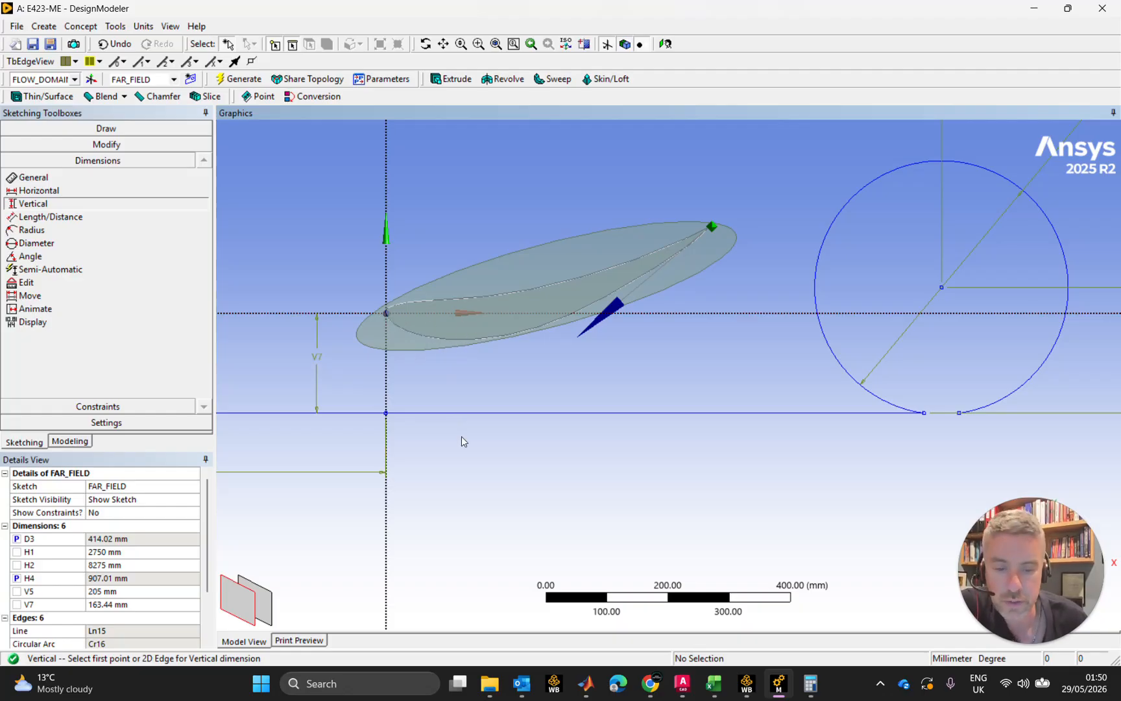
Step: Switch to the E423-LowPoint_v_AoA drawing in AutoCAD and examine the leading edge to low point dimension of the 8° AoA profile
click(683, 683)
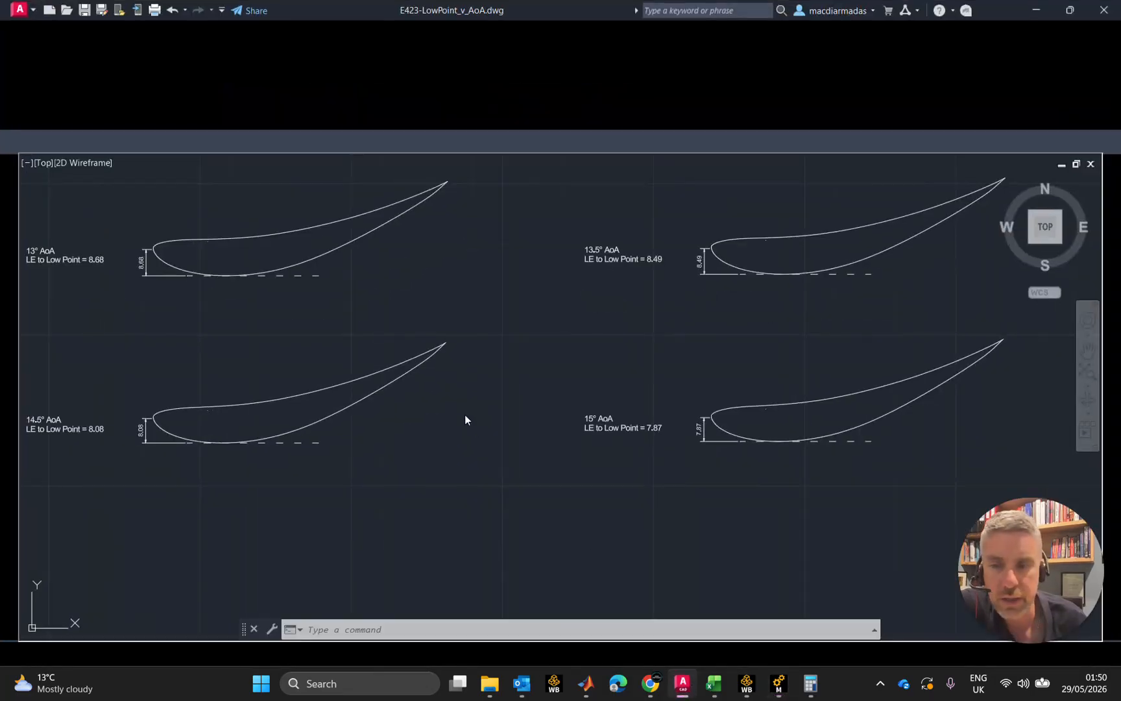
scroll(473, 429, down, 5)
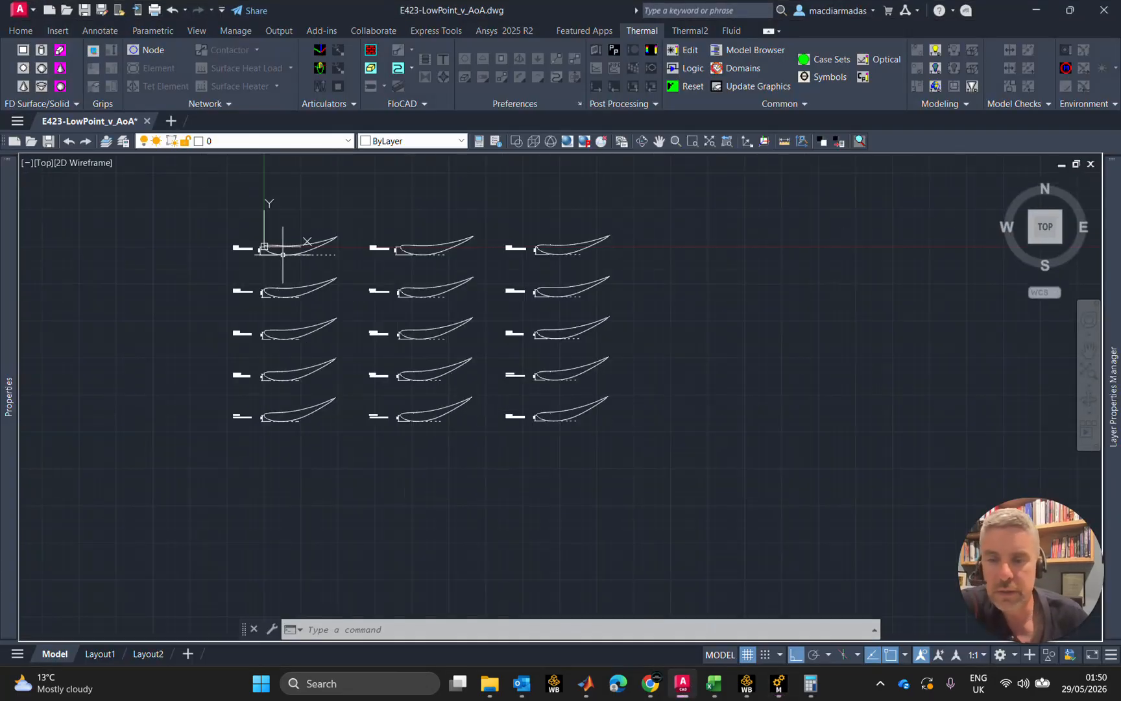
scroll(294, 244, up, 4)
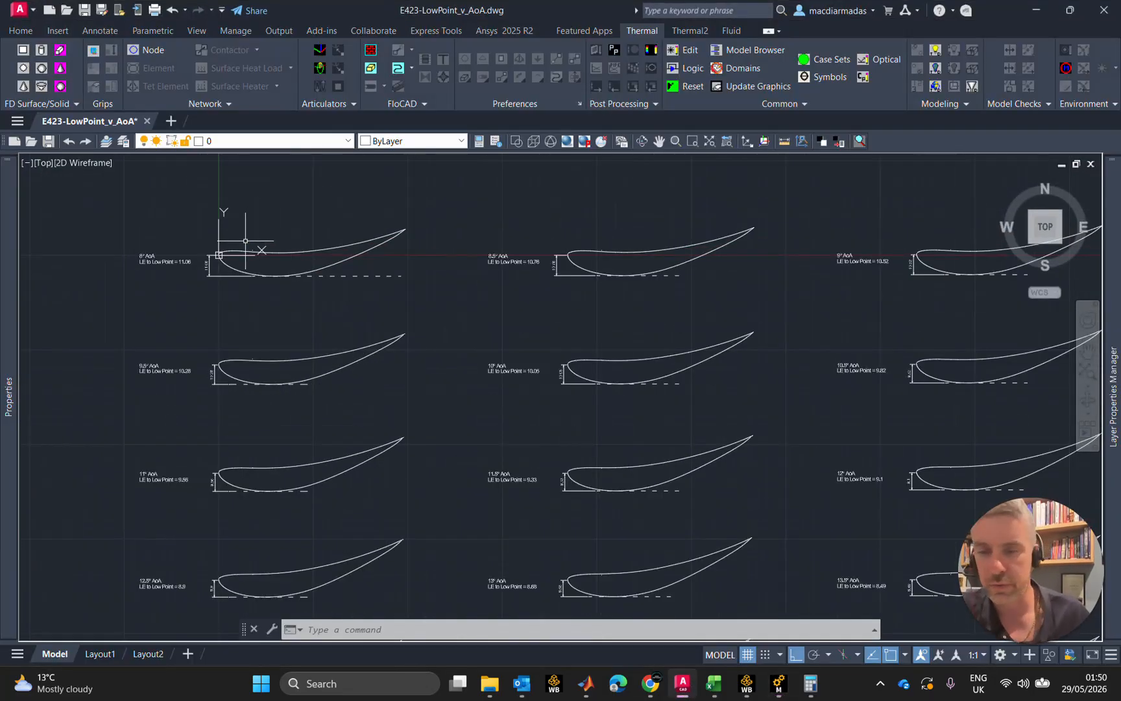
scroll(245, 241, up, 6)
middle_drag(161, 255, 1055, 329)
middle_drag(630, 325, 39, 140)
middle_drag(919, 408, 112, 219)
scroll(415, 293, up, 4)
scroll(420, 300, down, 6)
scroll(419, 298, down, 10)
scroll(354, 263, up, 10)
scroll(537, 429, up, 2)
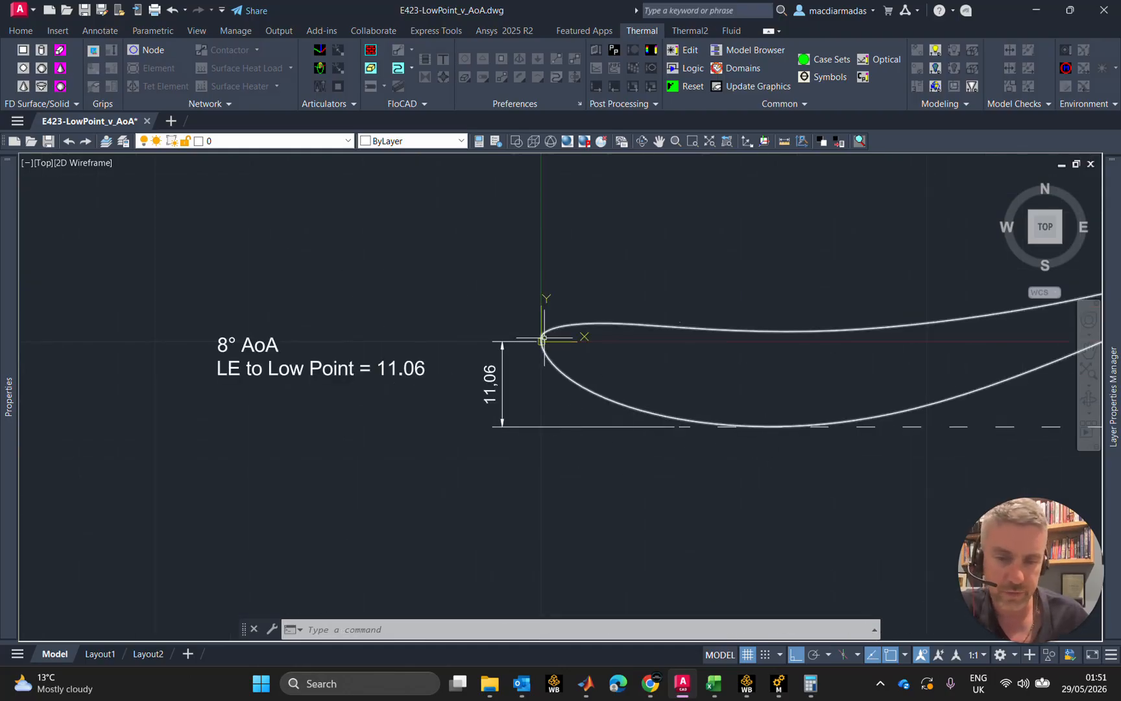
scroll(544, 341, down, 1)
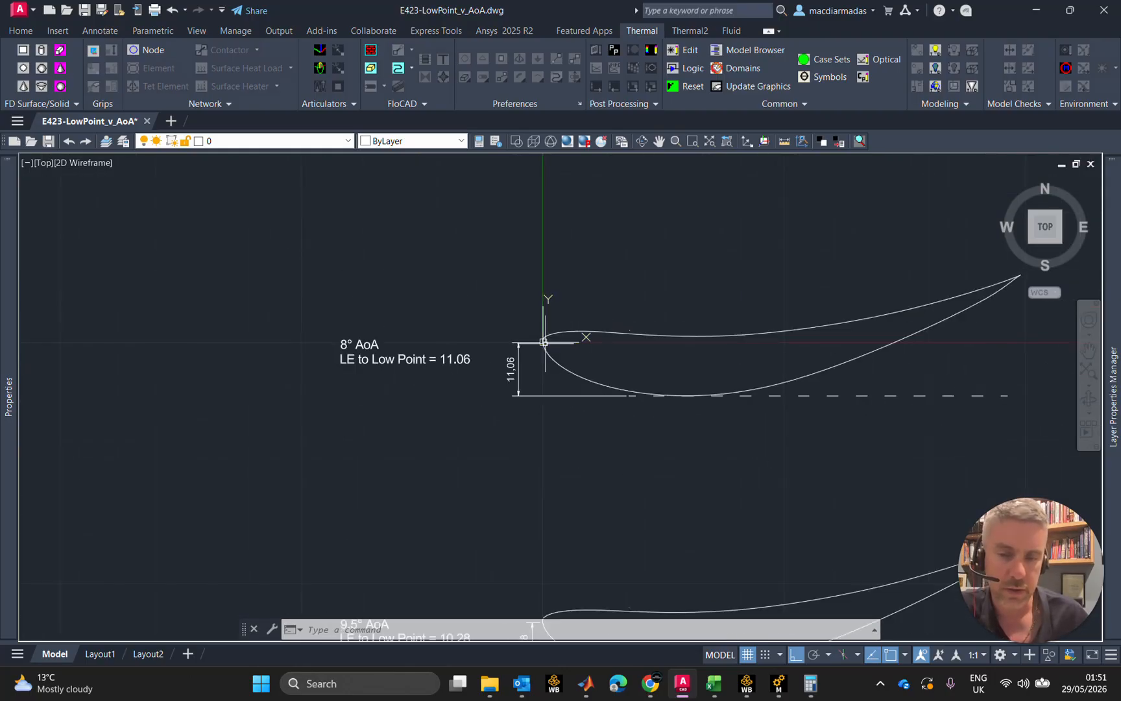
scroll(737, 406, down, 5)
scroll(757, 405, up, 2)
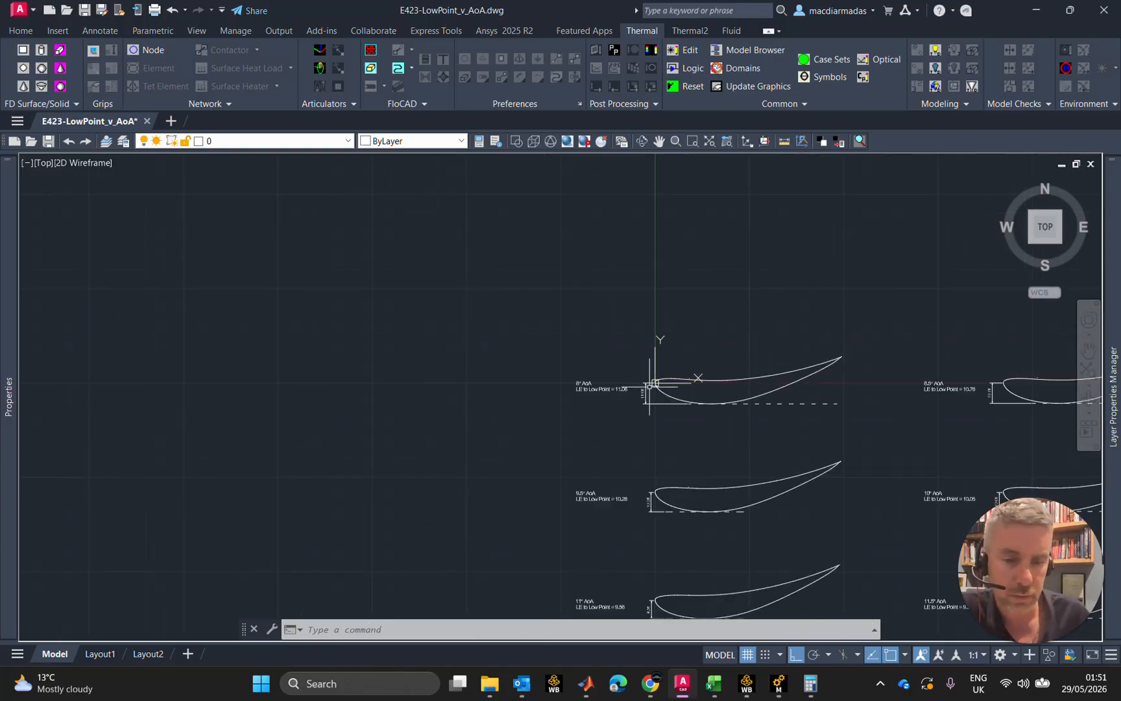
scroll(594, 385, up, 4)
scroll(595, 384, up, 1)
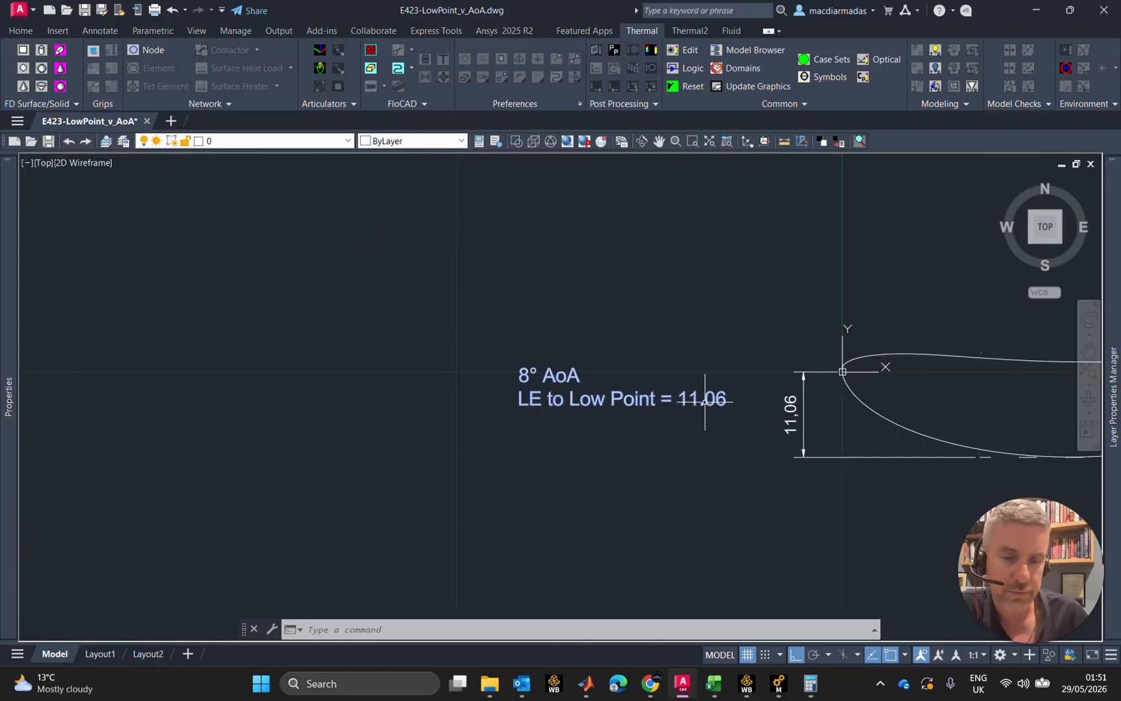
Step: Examine the leading edge to low point dimension of the 15° AoA profile in the AutoCAD drawing
scroll(705, 401, down, 6)
middle_drag(1032, 596, 392, 272)
scroll(275, 227, up, 3)
scroll(401, 298, up, 1)
scroll(401, 298, up, 2)
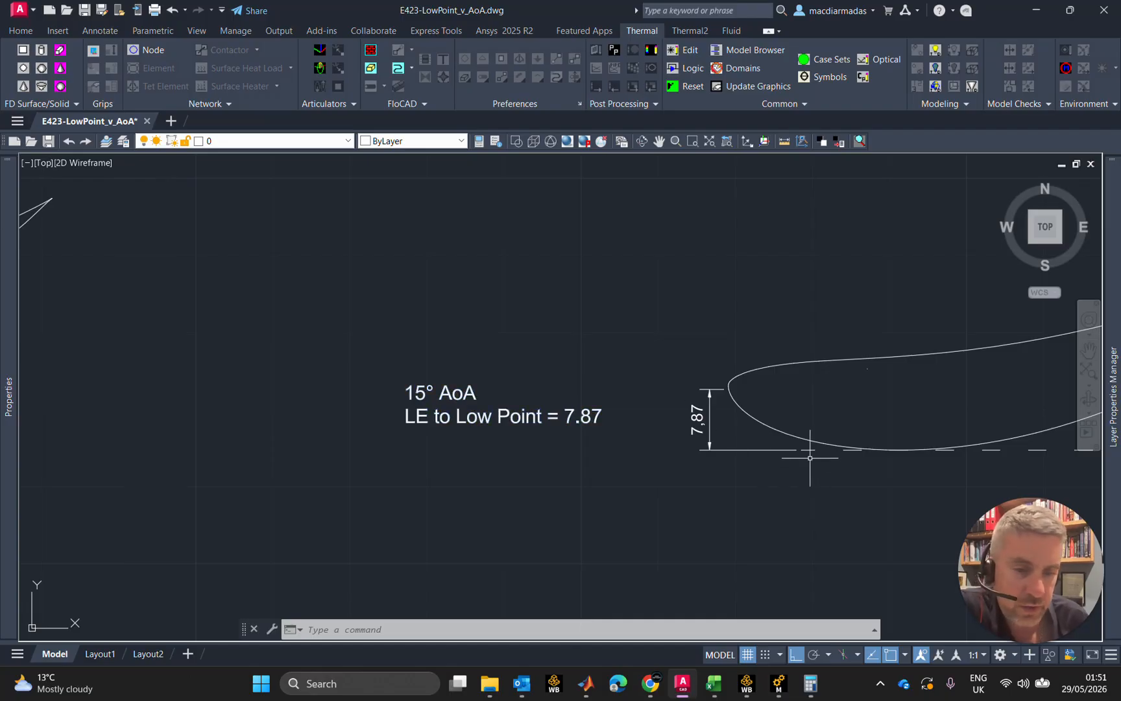
scroll(843, 430, up, 4)
scroll(843, 429, down, 8)
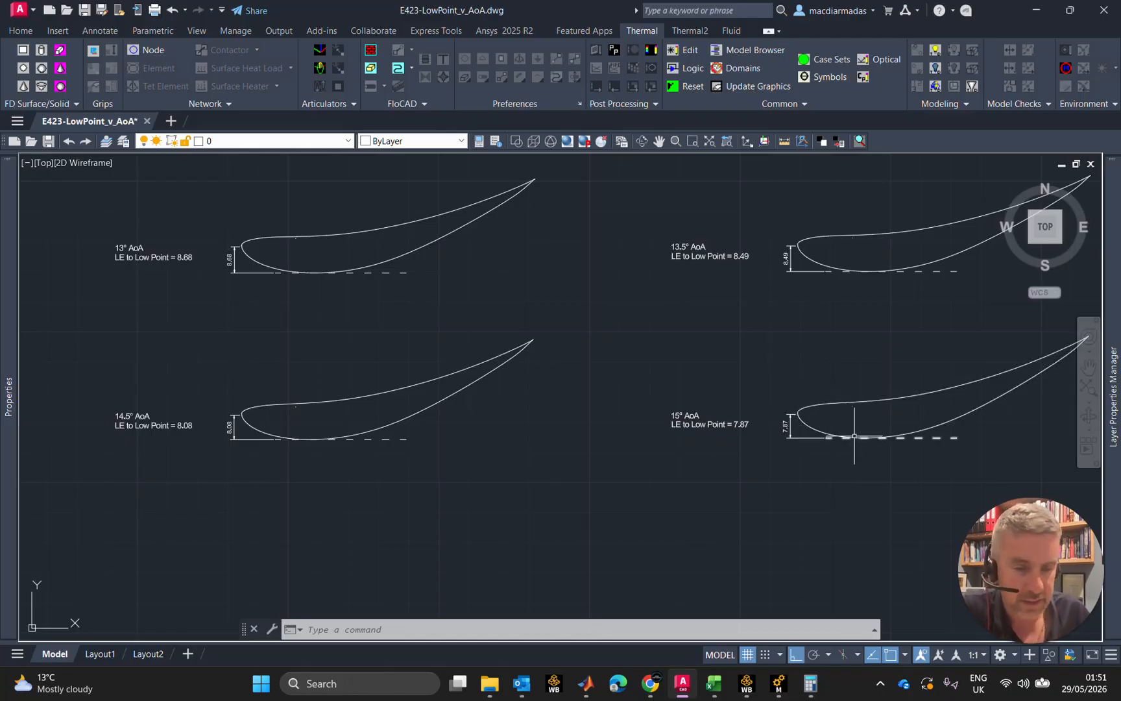
scroll(797, 425, up, 4)
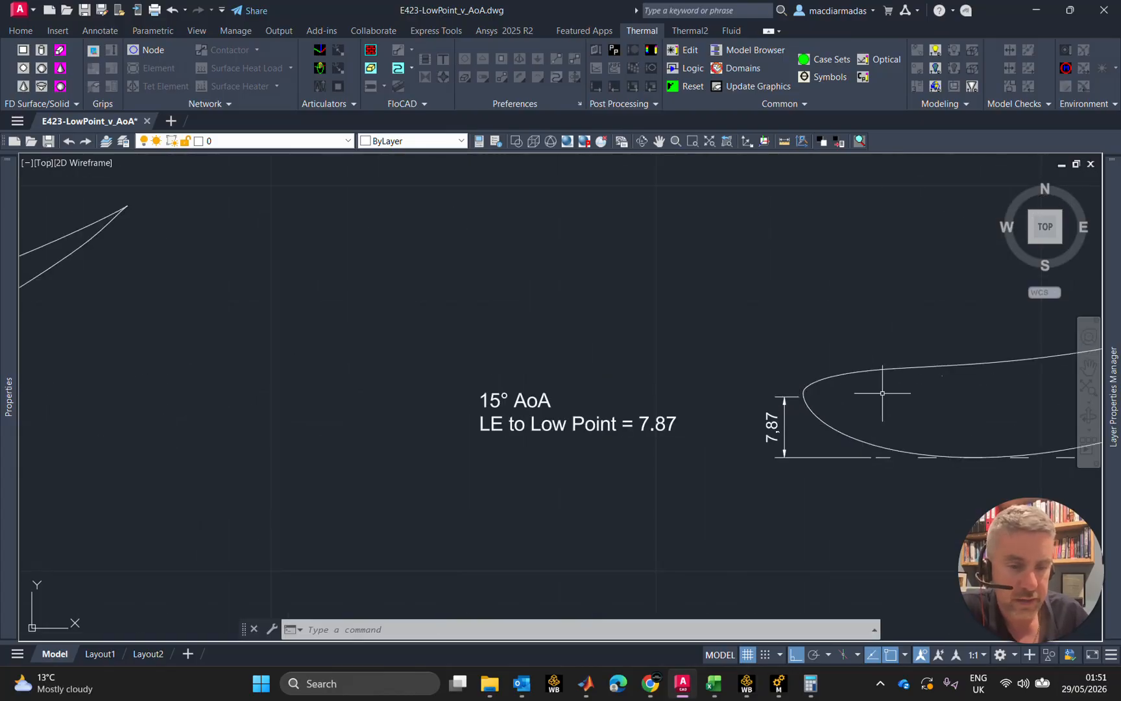
scroll(845, 397, down, 6)
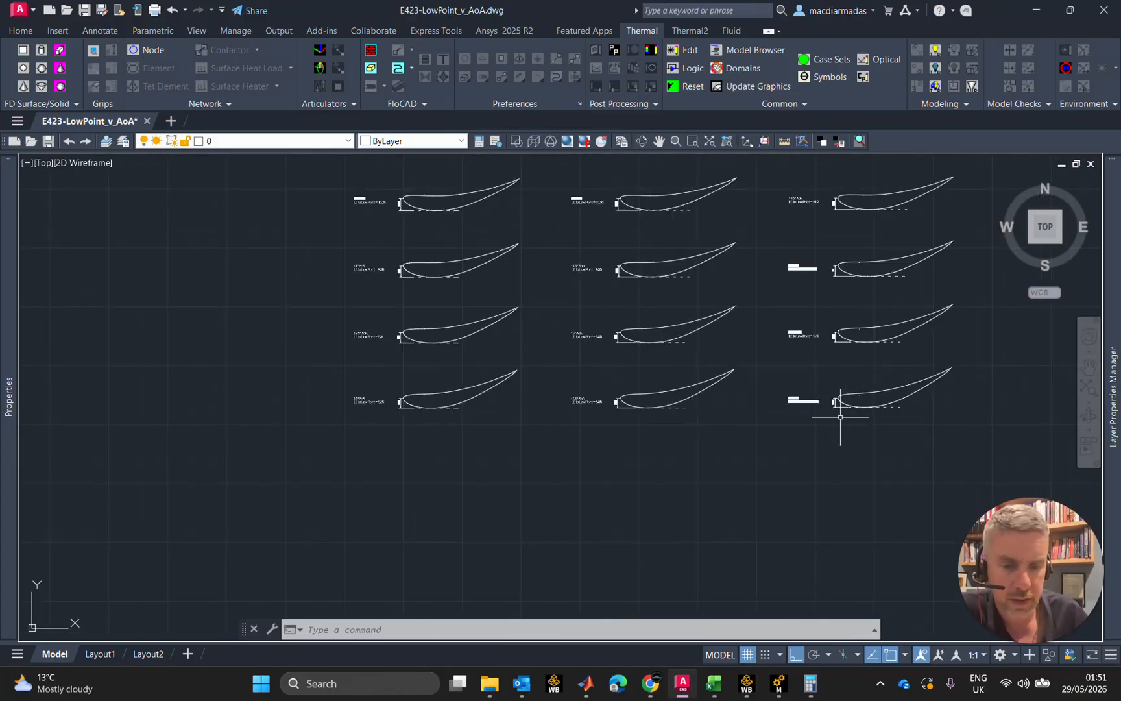
Step: Switch to the Airfoil_Coords-Eppler workbook in Excel and review the ground to leading edge distance table, its LE to Track formulas, target chord and clearance
click(714, 684)
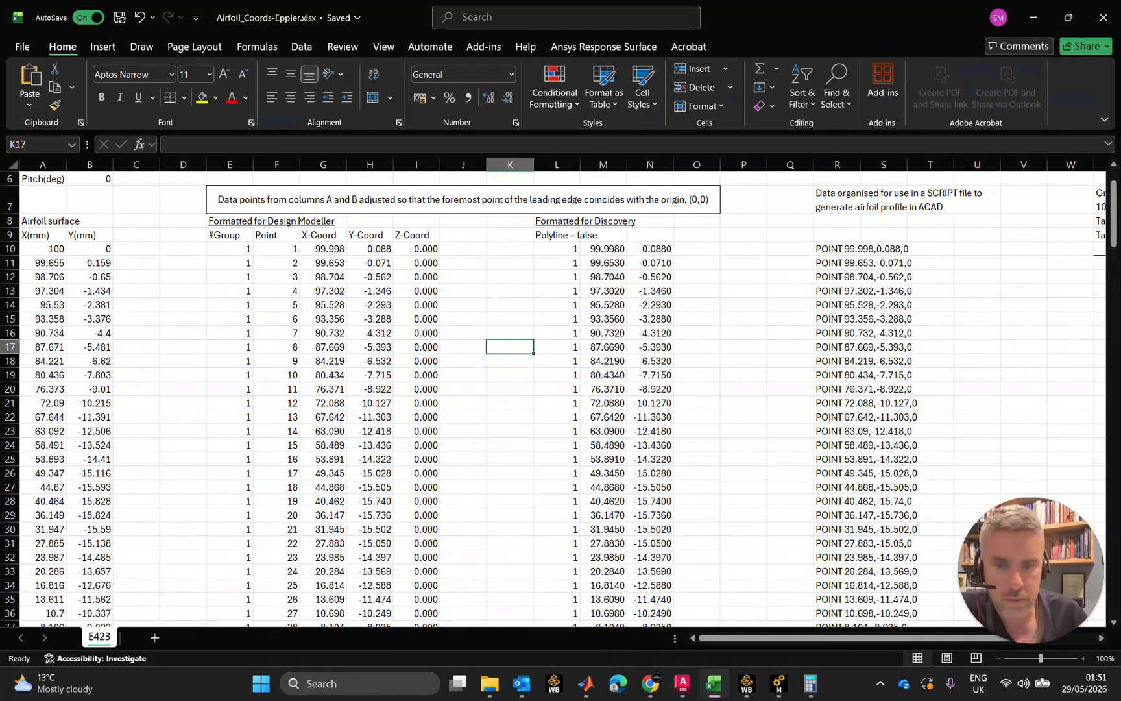
drag(753, 638, 871, 640)
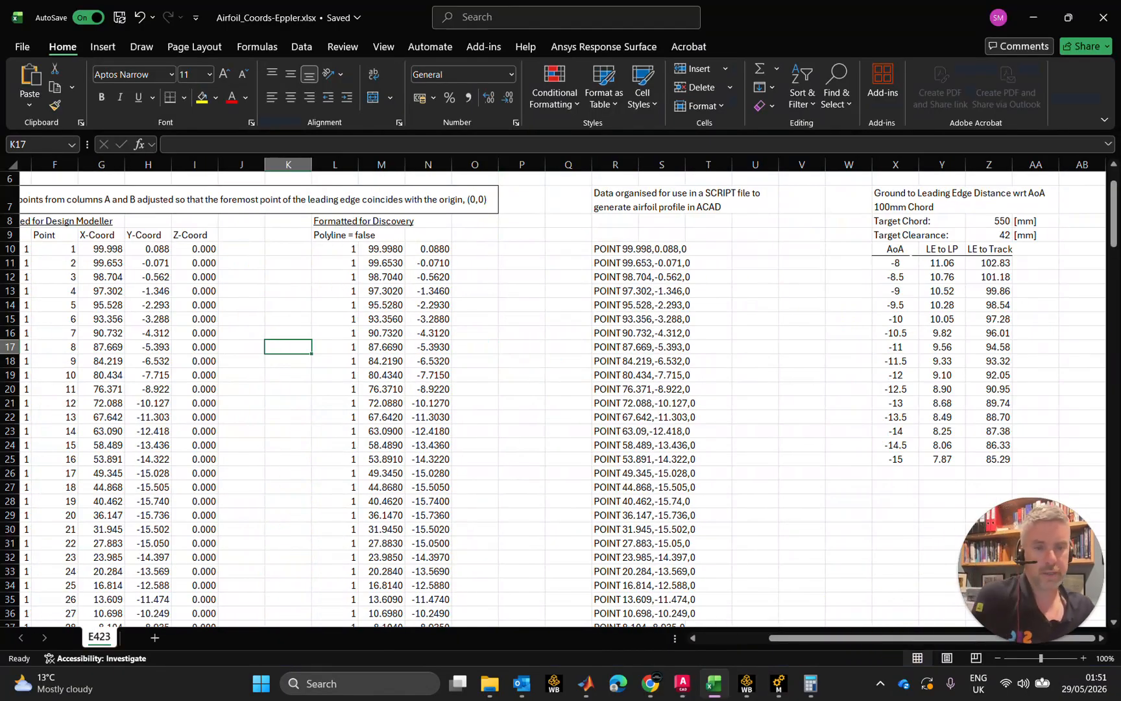
click(944, 202)
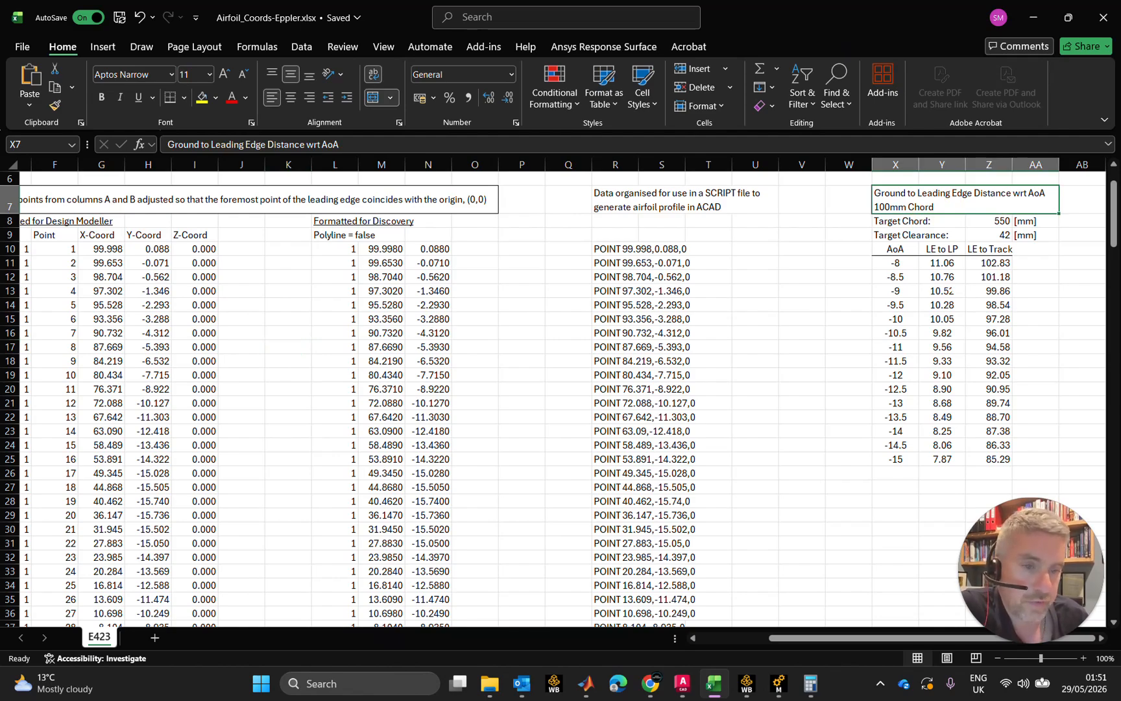
drag(942, 263, 943, 460)
click(1003, 263)
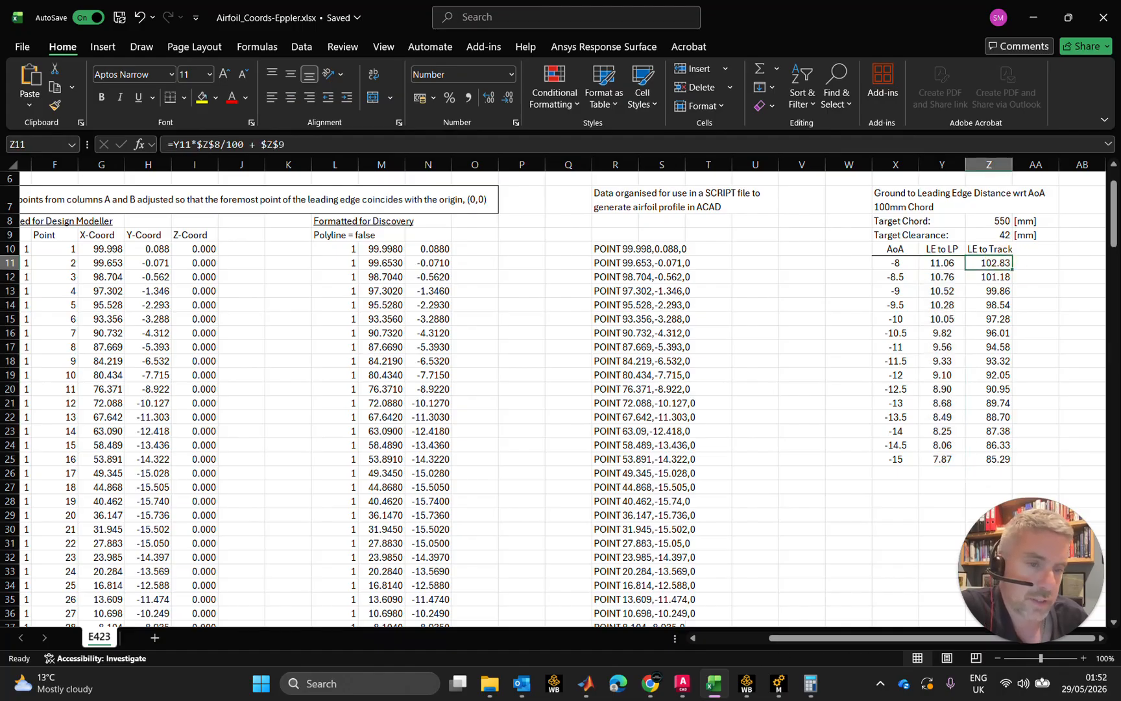
click(992, 221)
click(993, 238)
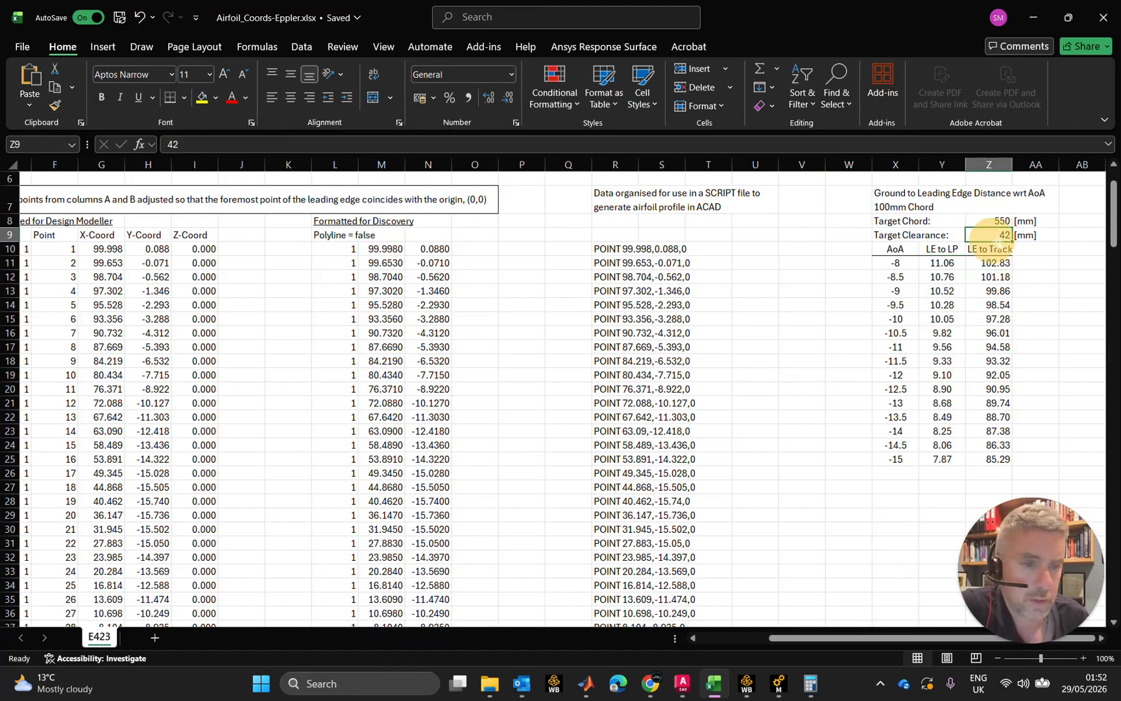
click(1003, 225)
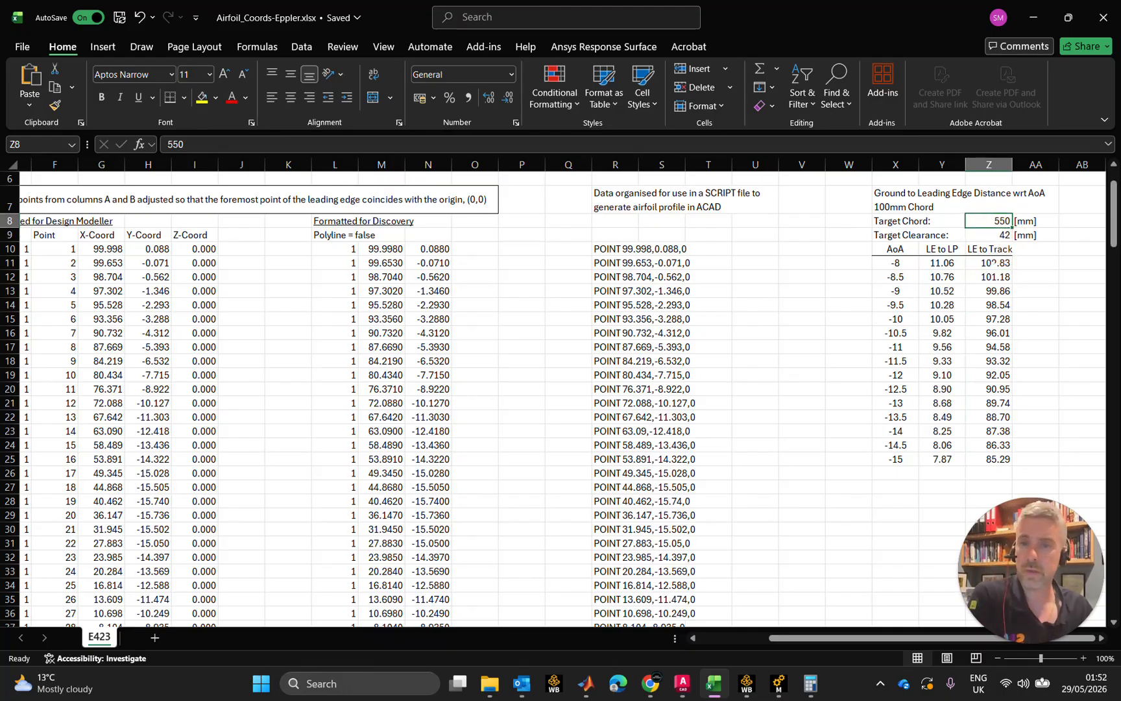
click(1004, 235)
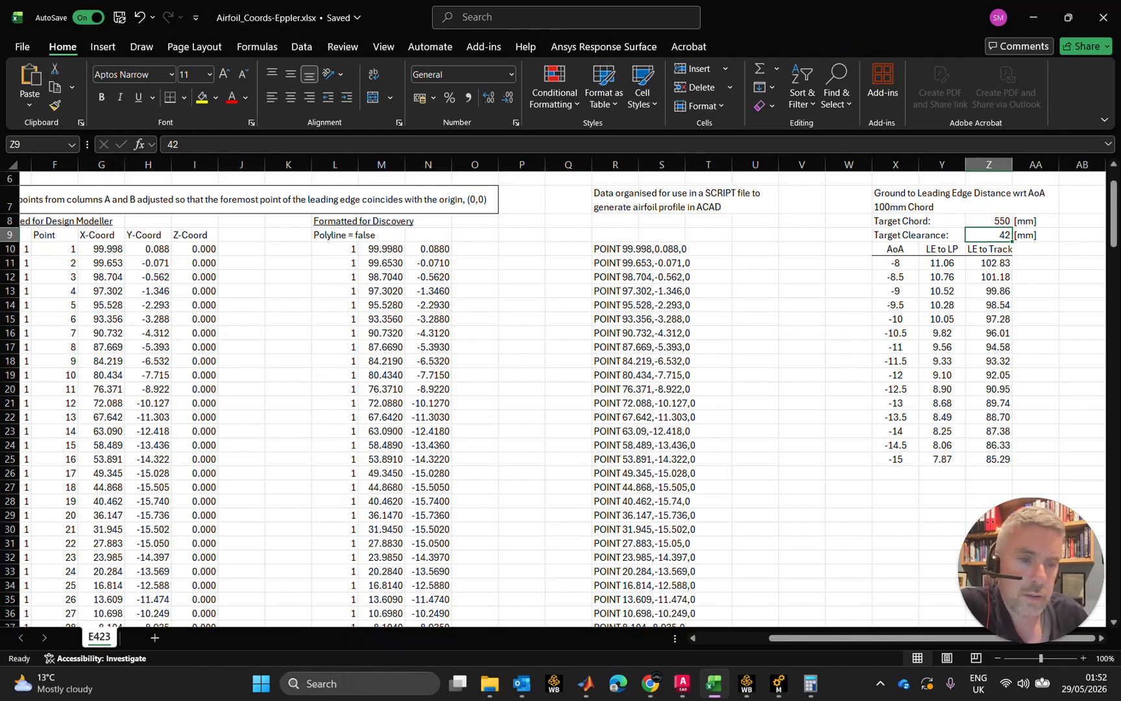
click(976, 460)
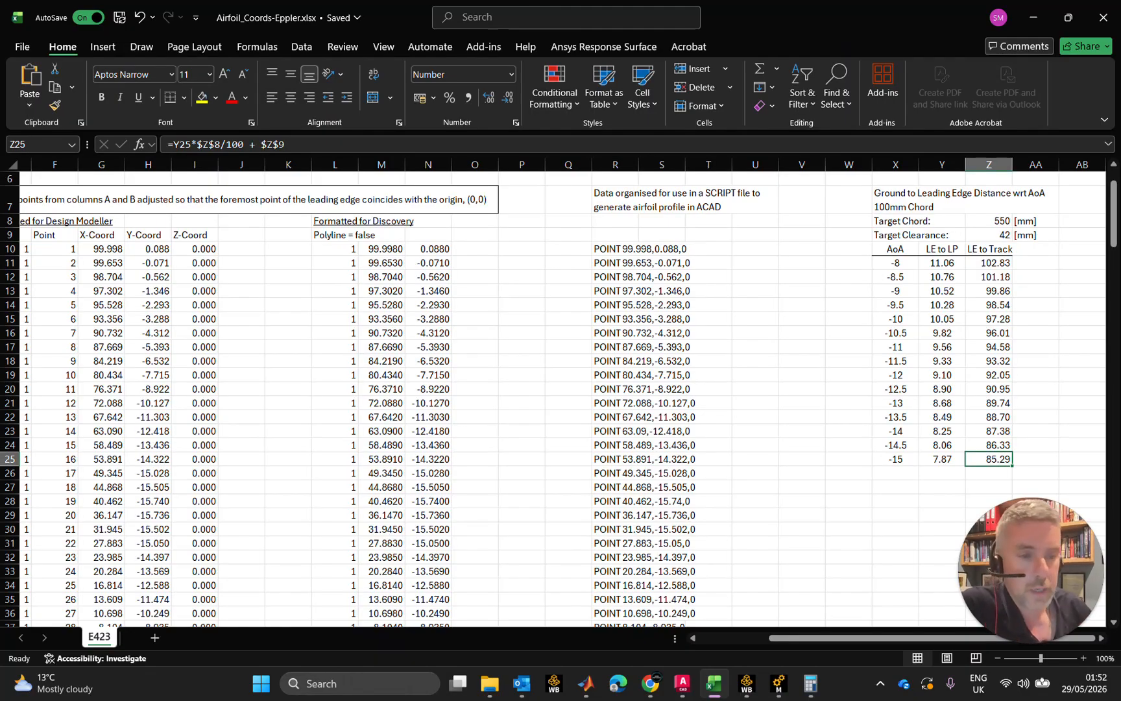
Step: Try a target clearance of 30 mm in the leading edge distance table, and restore it to 42 mm
click(1003, 235)
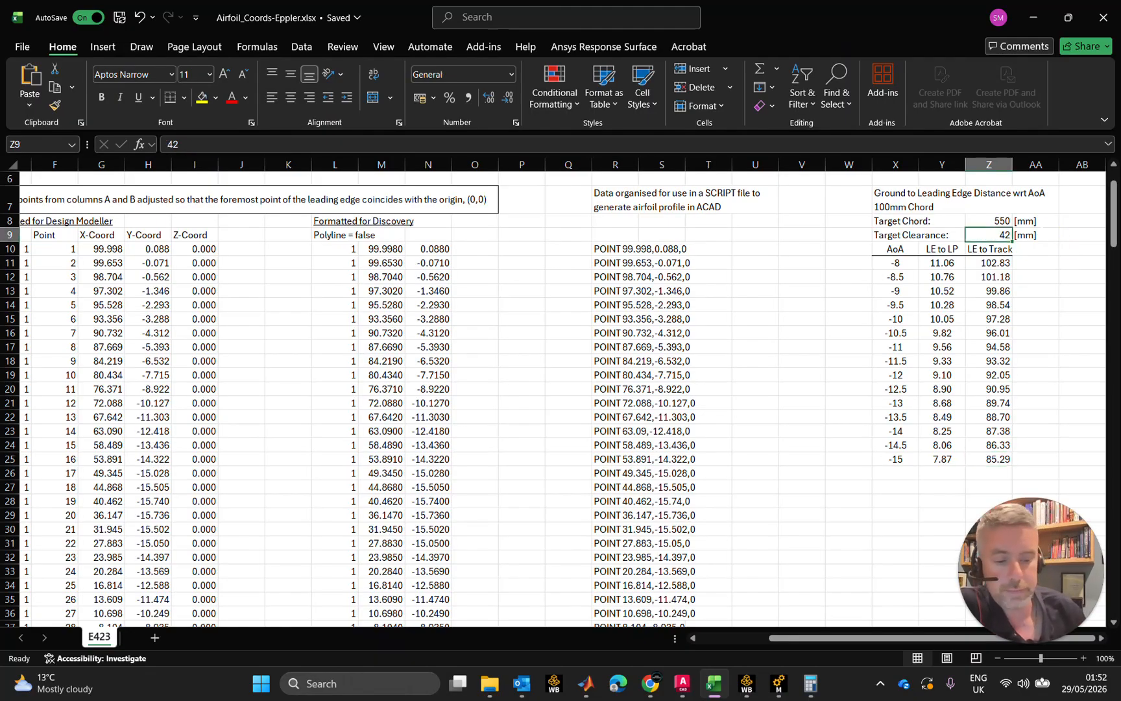
text(30)
key(Return)
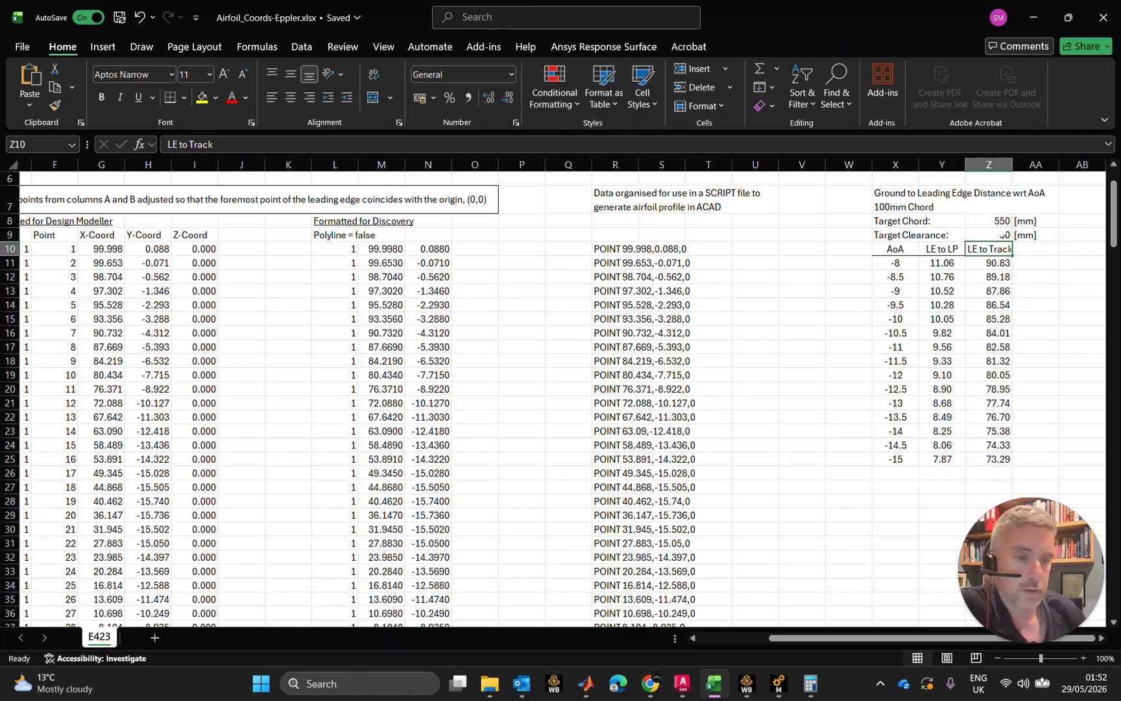
click(1003, 235)
text(42)
key(Return)
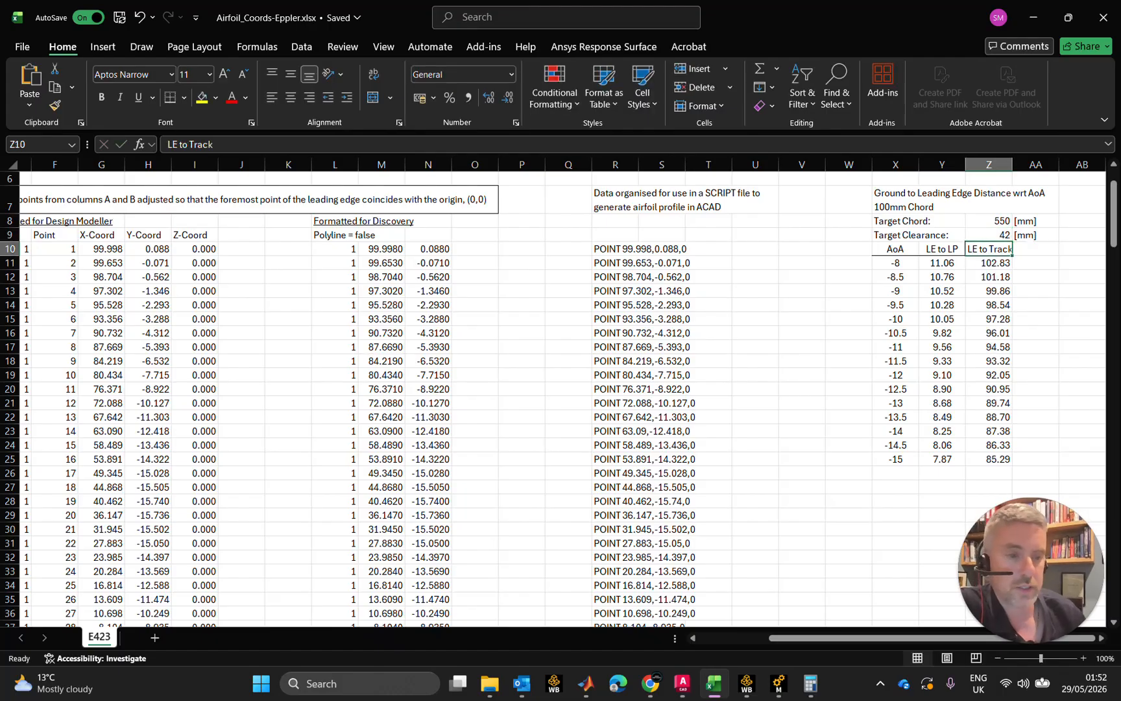
Step: Try a target chord of 400 mm in the leading edge distance table, and restore it to 550 mm
click(996, 220)
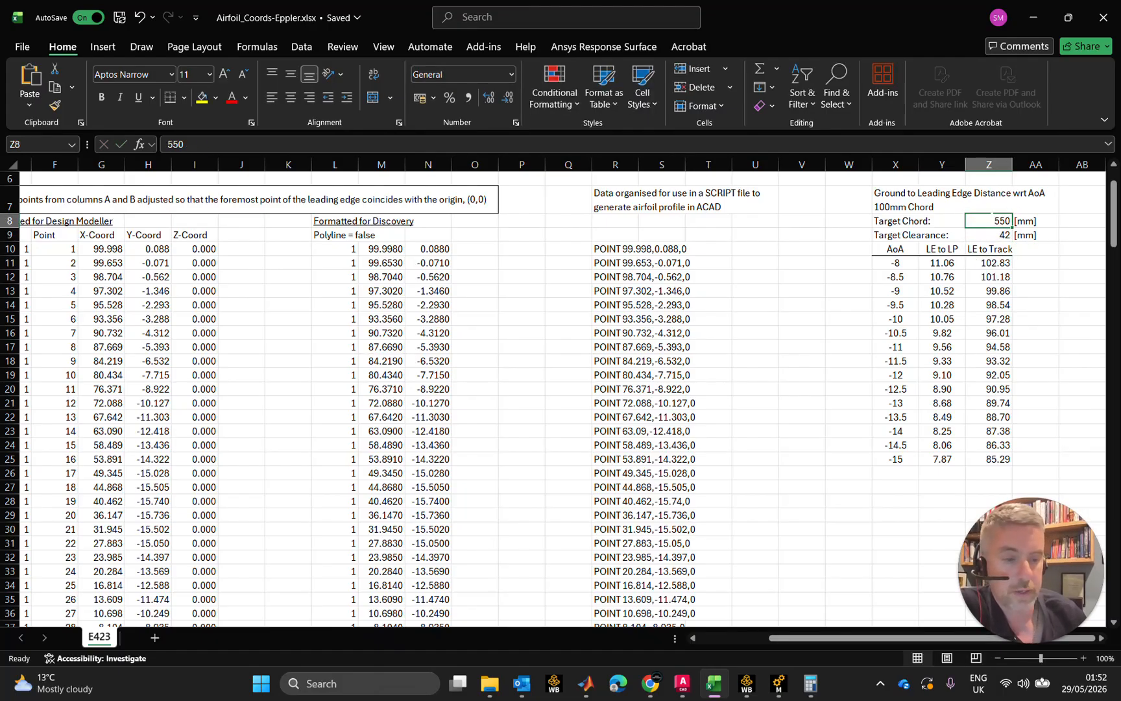
text(400)
key(Return)
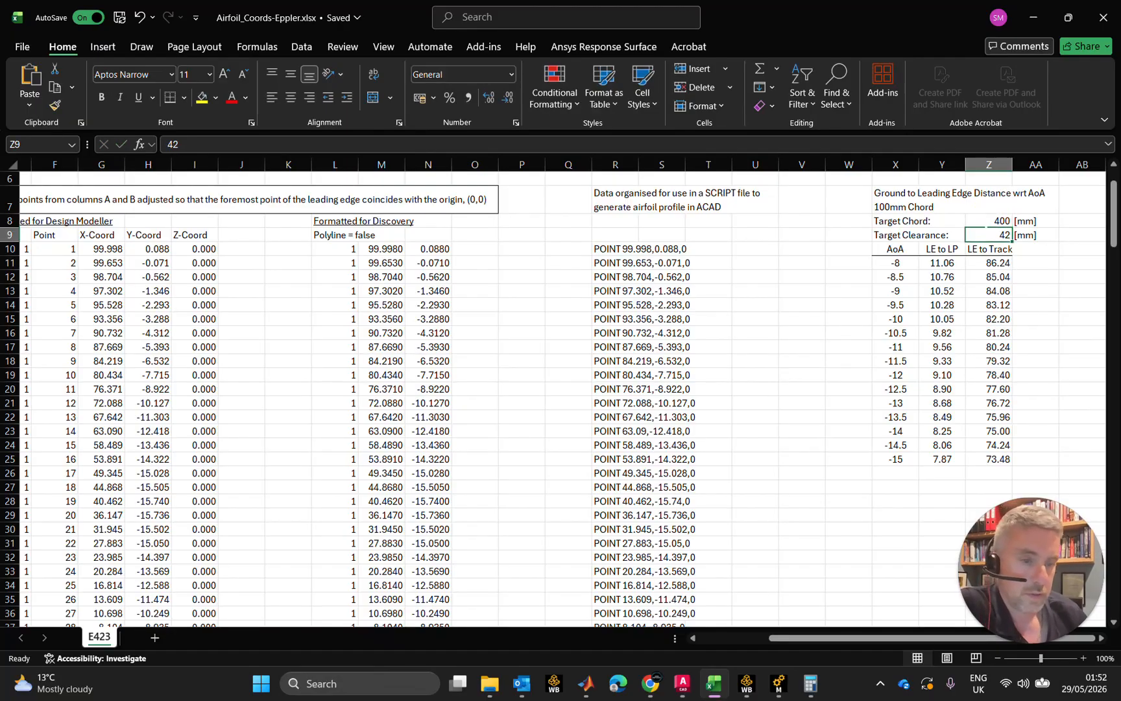
key(Up)
text(550)
key(Return)
key(Down)
key(Down)
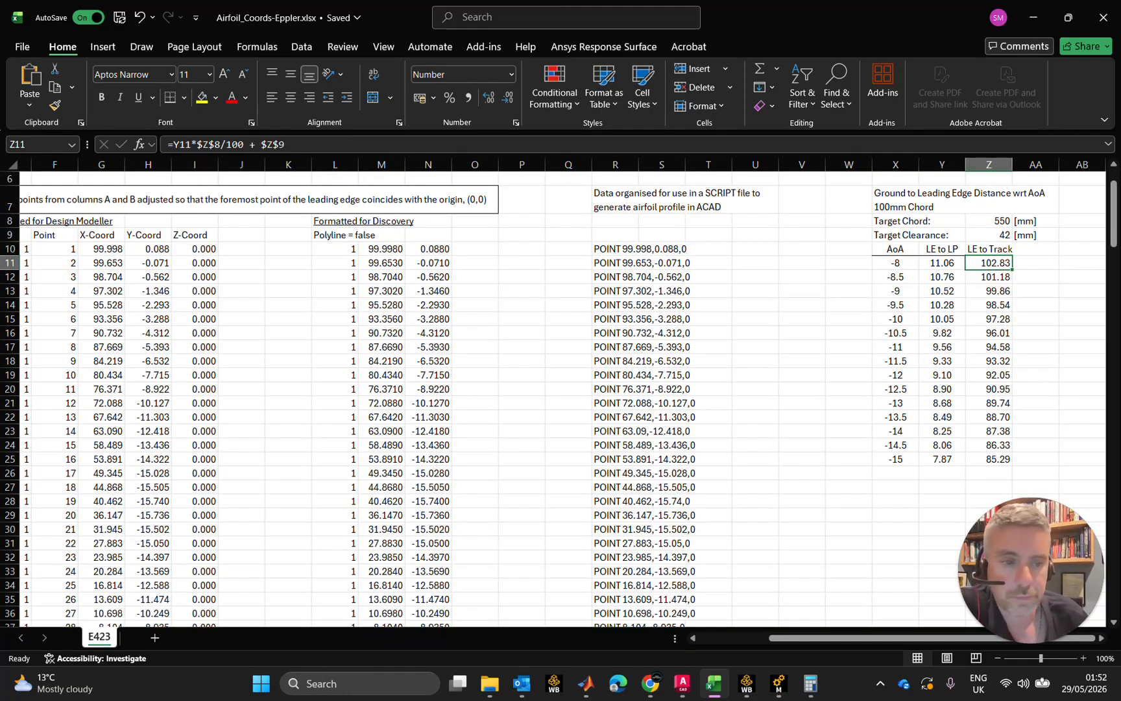
Step: Switch to DesignModeler and set the ground line's vertical distance V7 below the leading edge to 85.29 mm, the -15° LE to Track value in Excel
click(1035, 16)
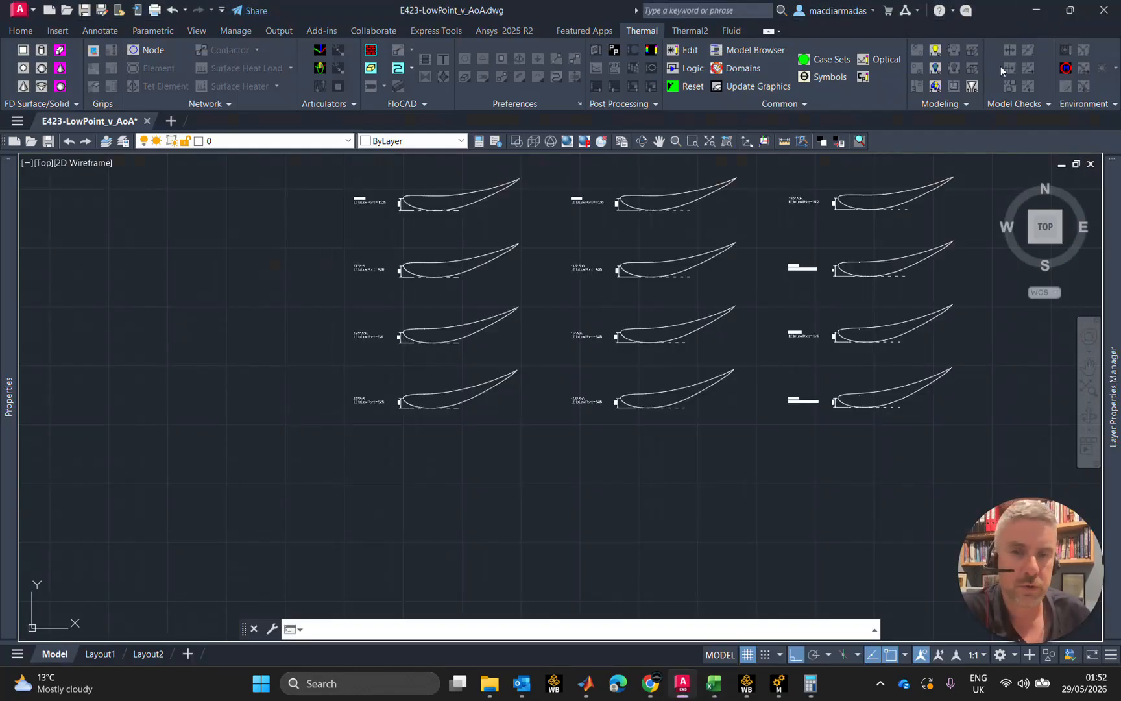
click(1037, 11)
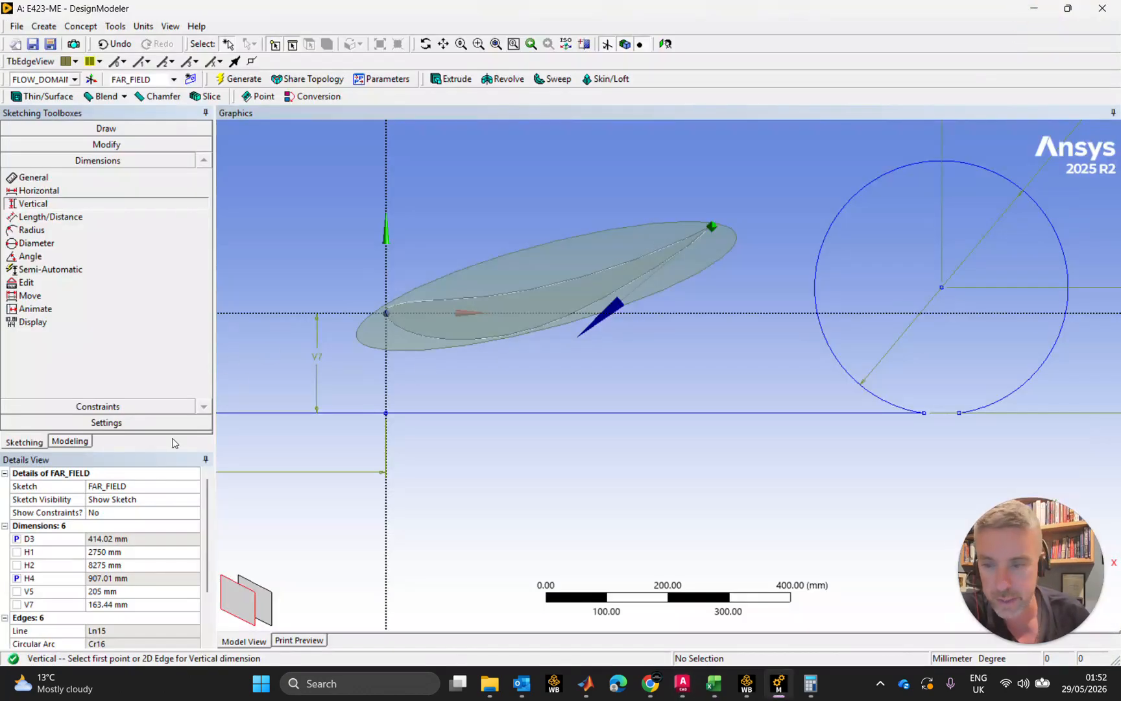
click(121, 604)
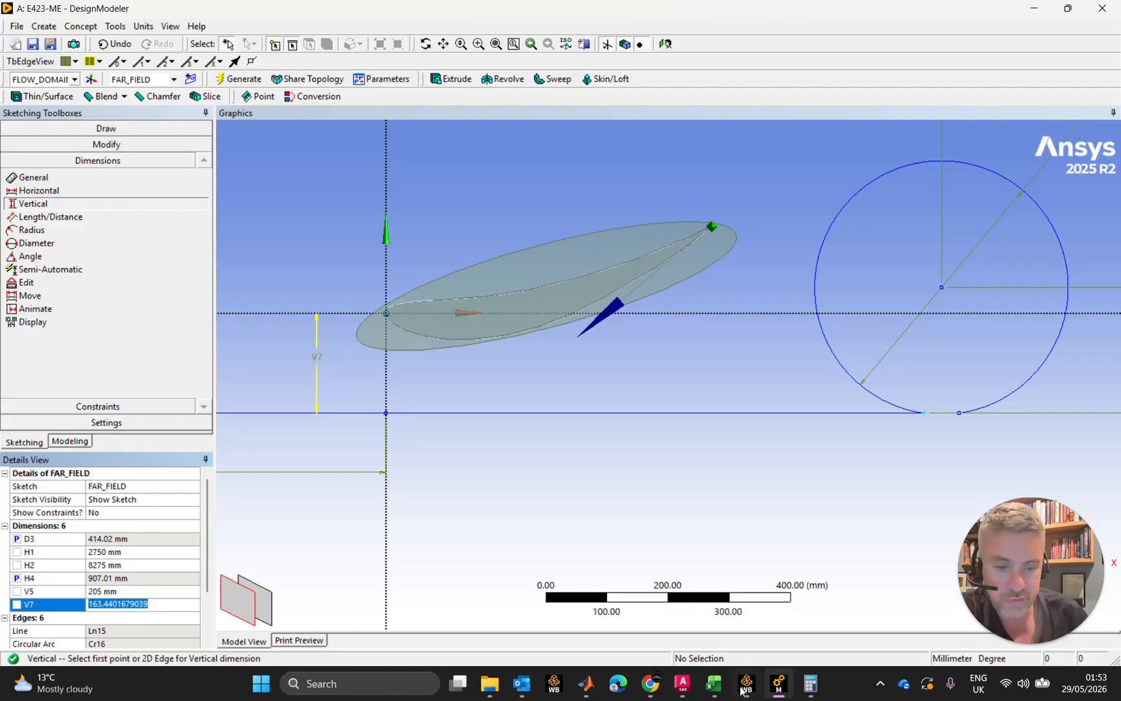
click(714, 685)
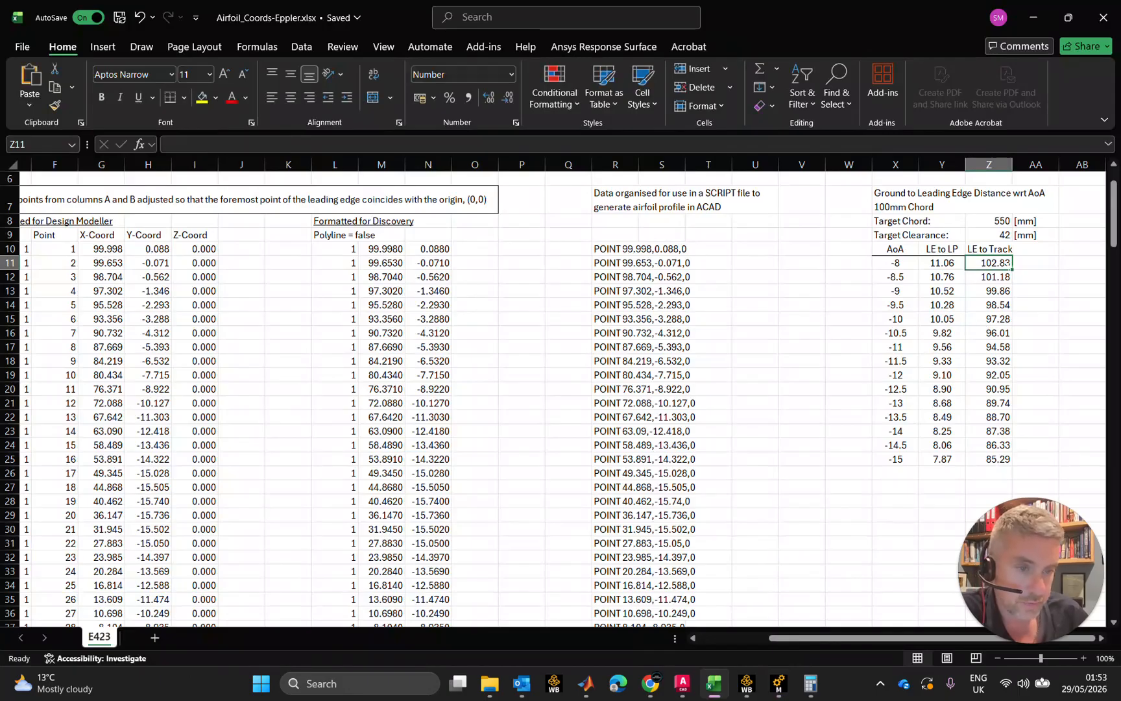
click(1010, 239)
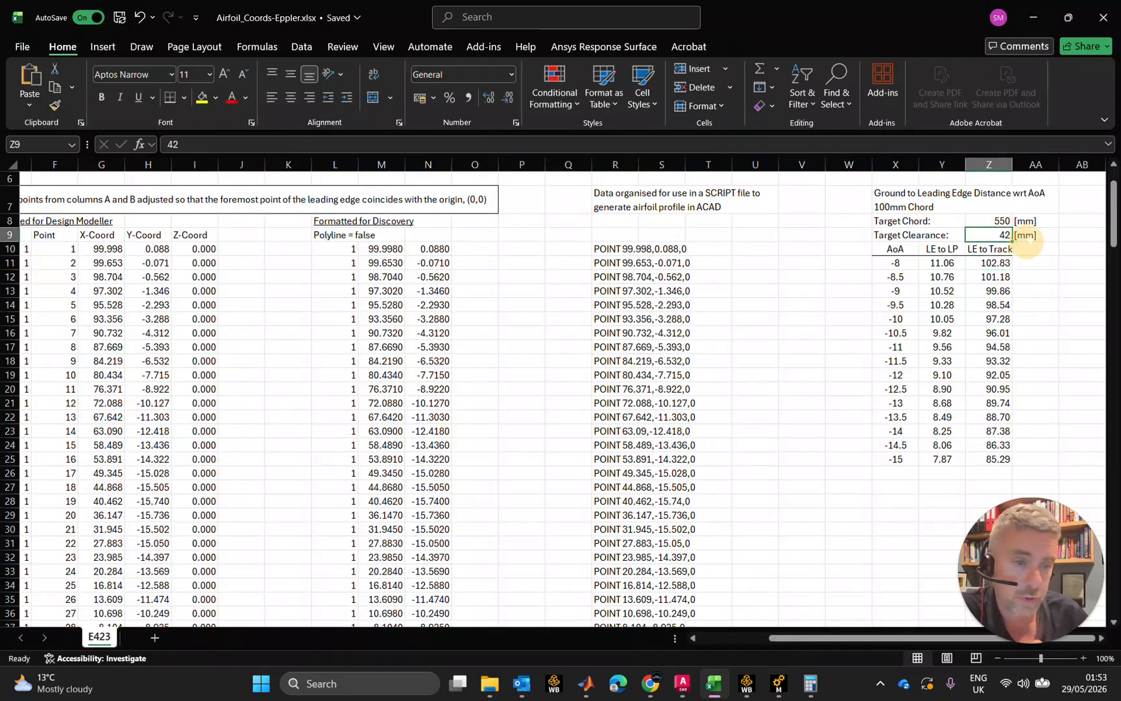
click(991, 462)
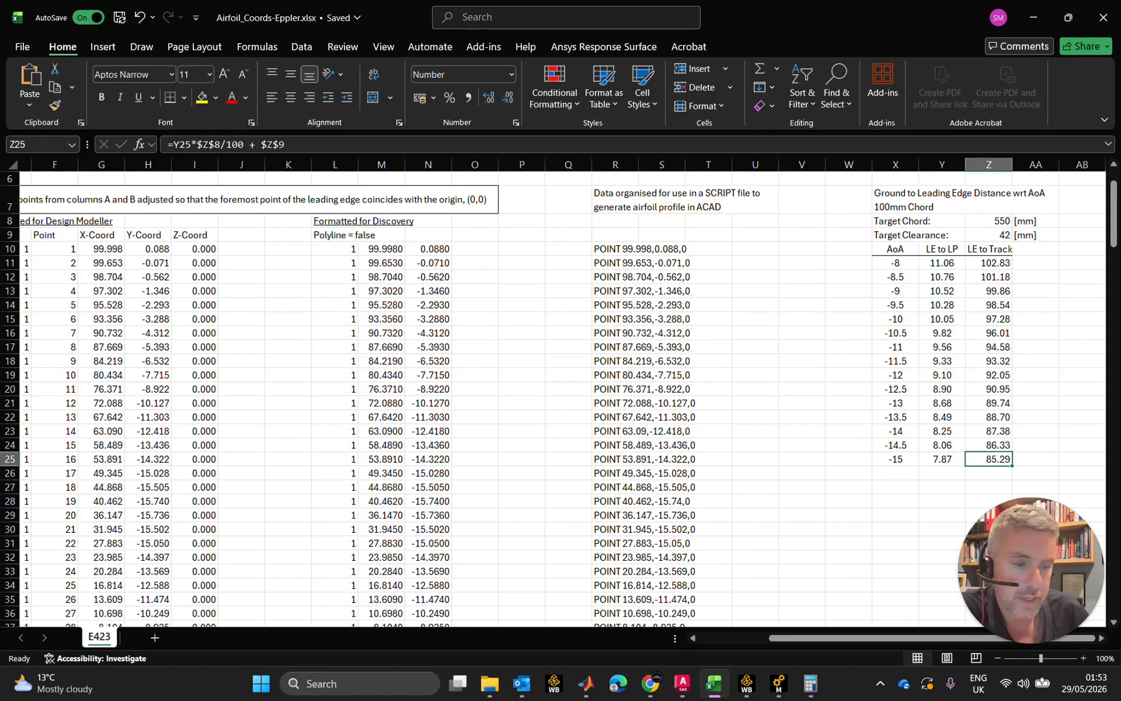
key(alt+Tab)
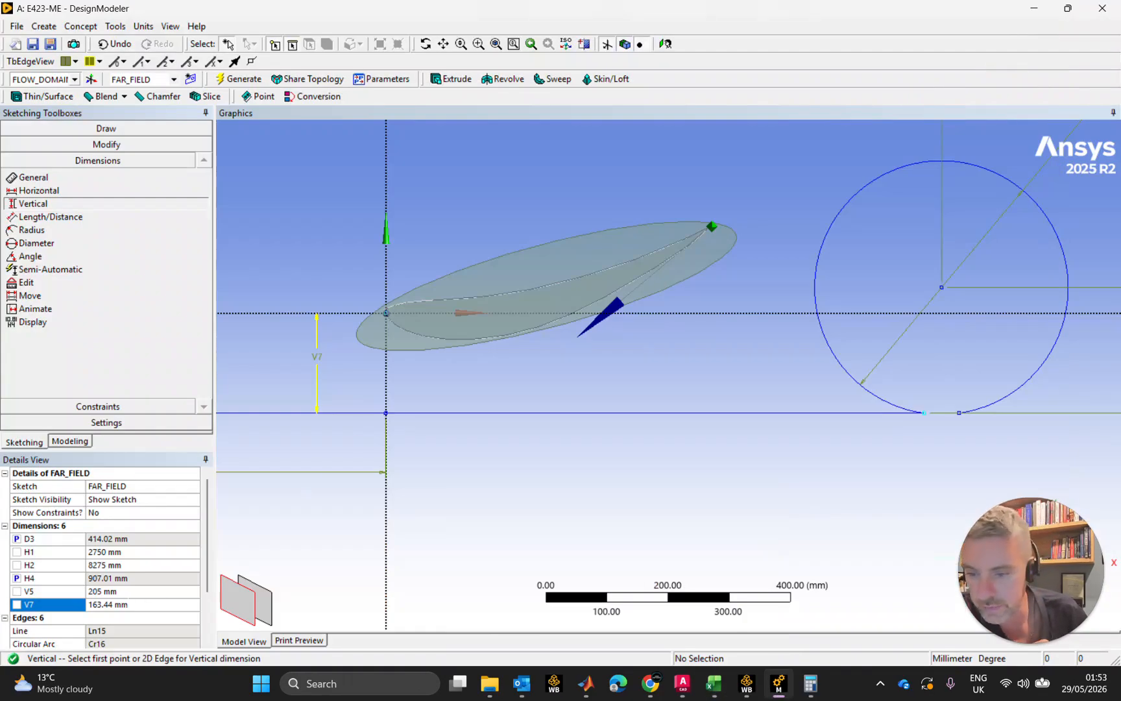
click(125, 608)
text(8)
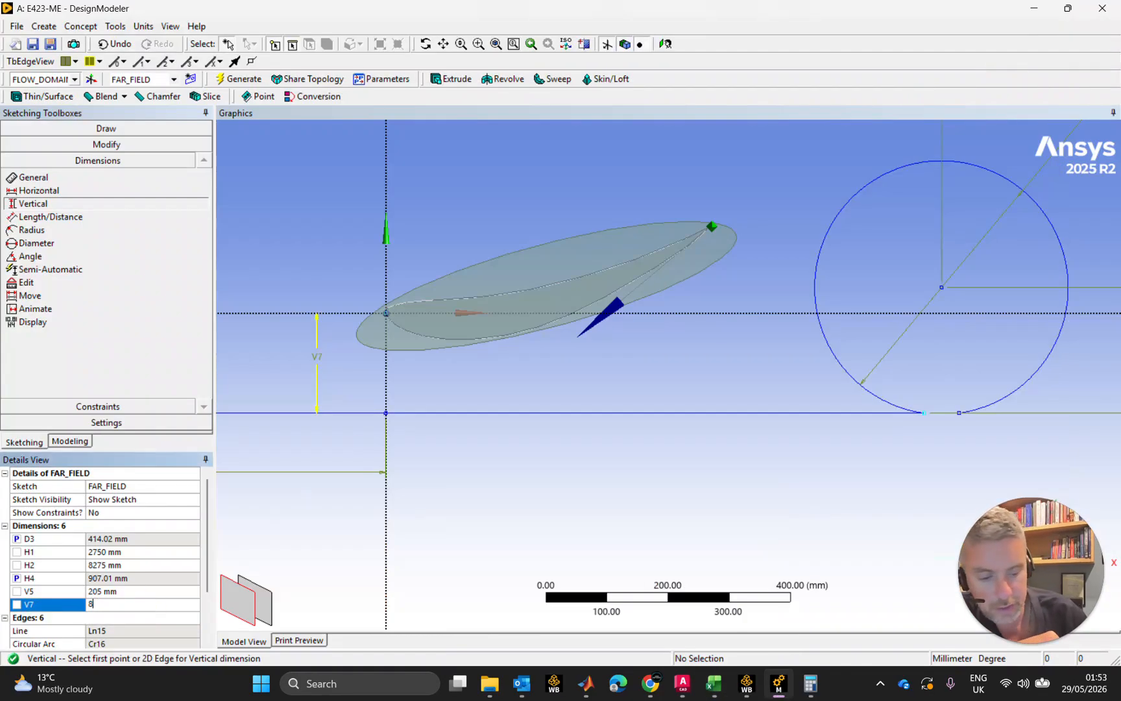
text(5.29)
key(Return)
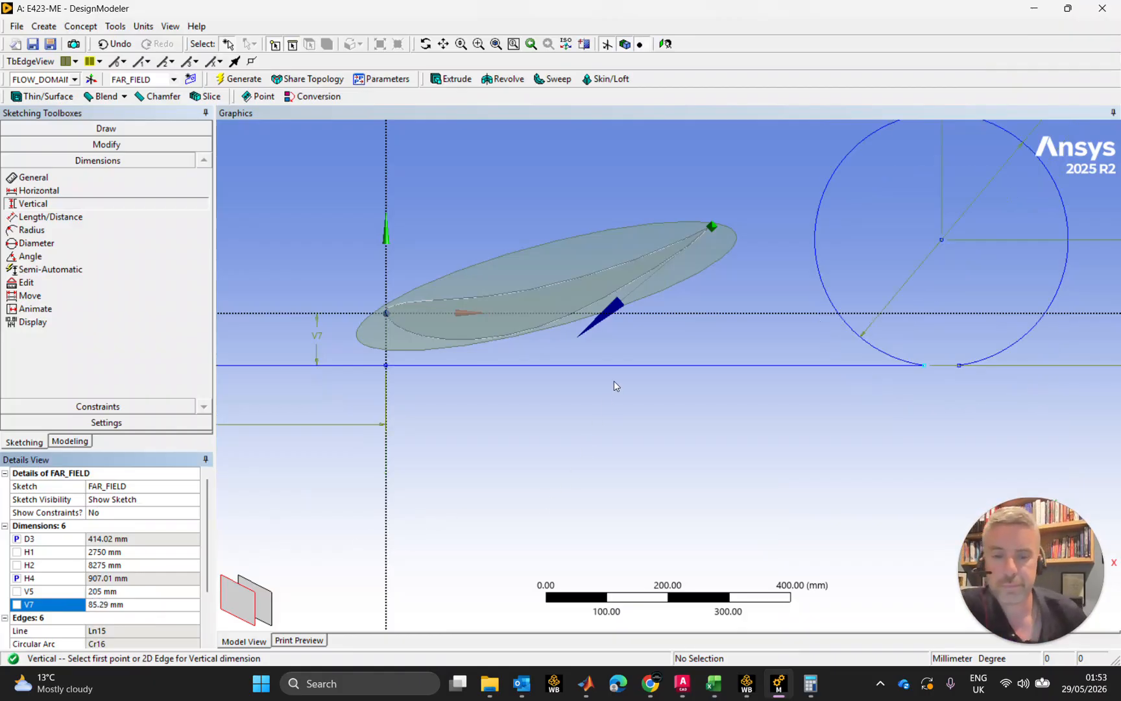
Step: Inspect the ground line's position under the airfoil, review the Workbench parameters and the Excel LE to Track table, and return to DesignModeler
scroll(648, 376, down, 3)
scroll(648, 370, down, 2)
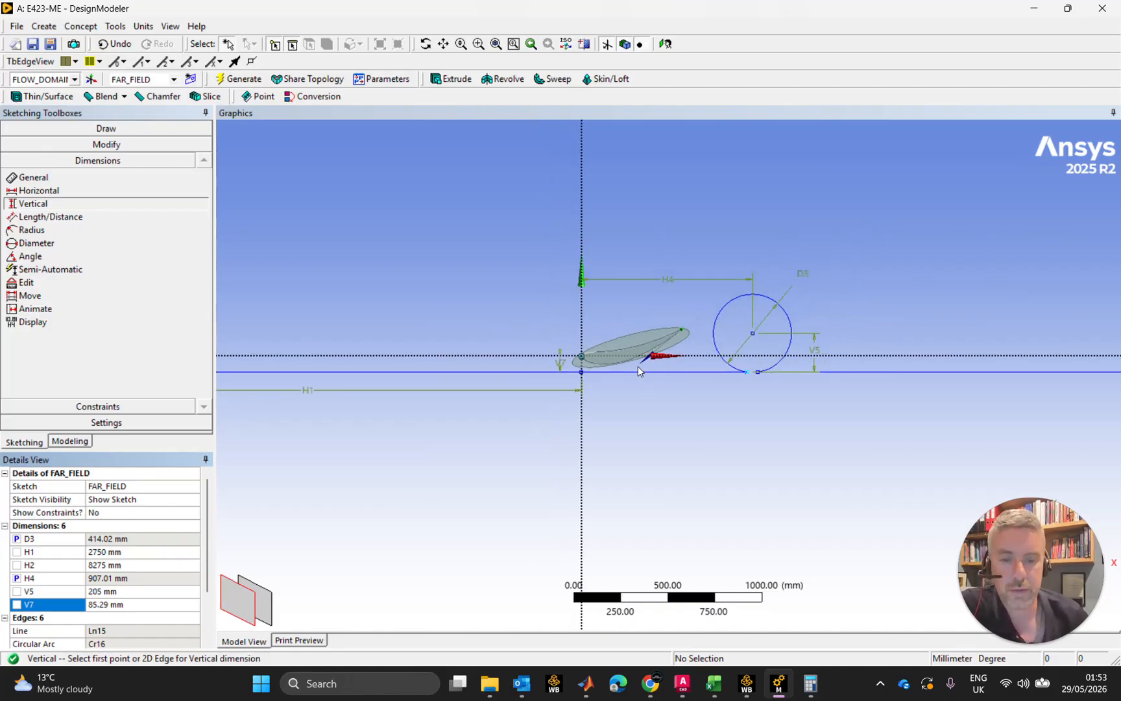
scroll(553, 375, up, 4)
scroll(545, 351, up, 1)
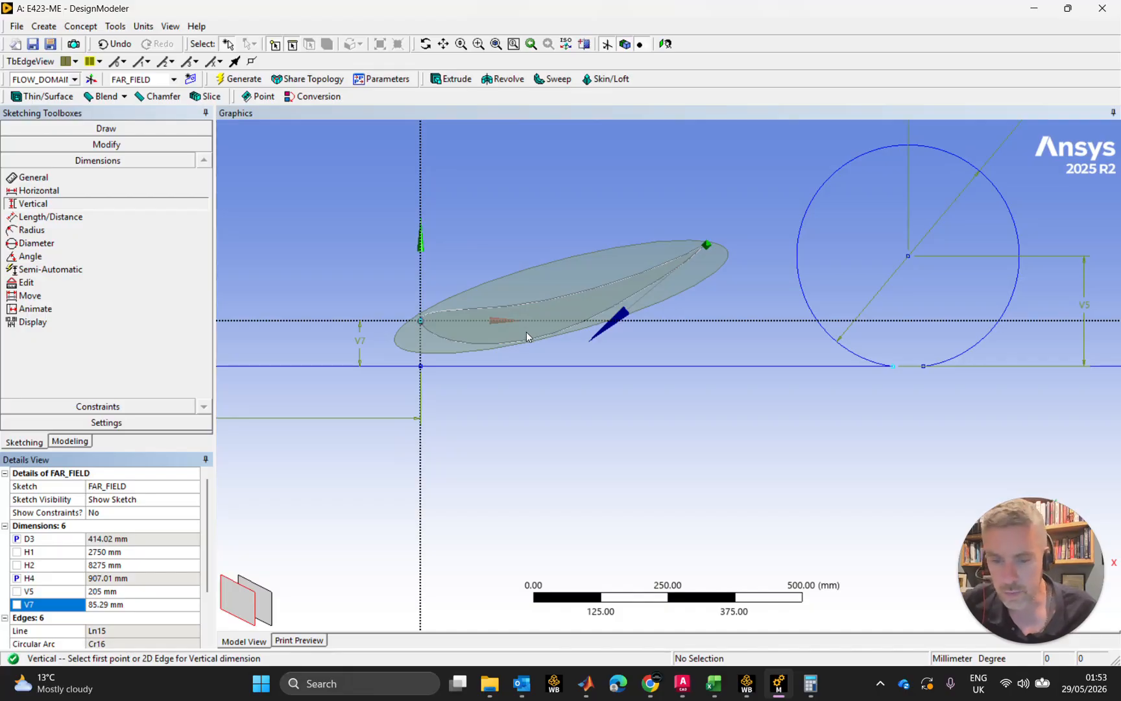
click(753, 685)
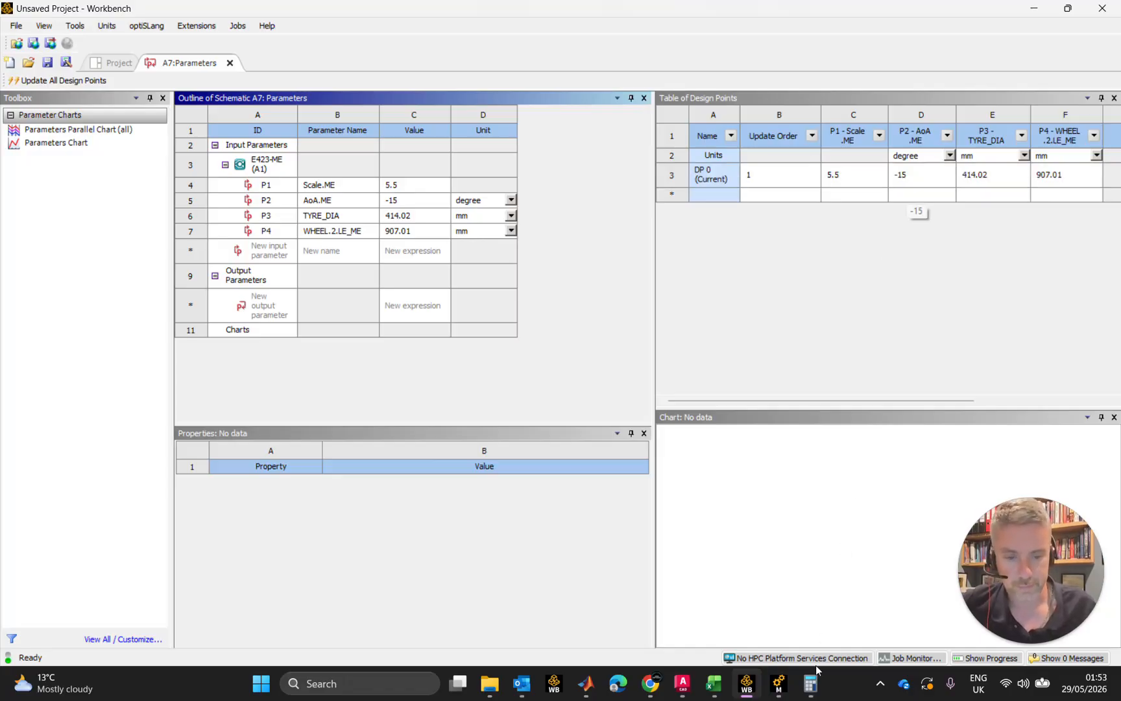
mouse_move(734, 695)
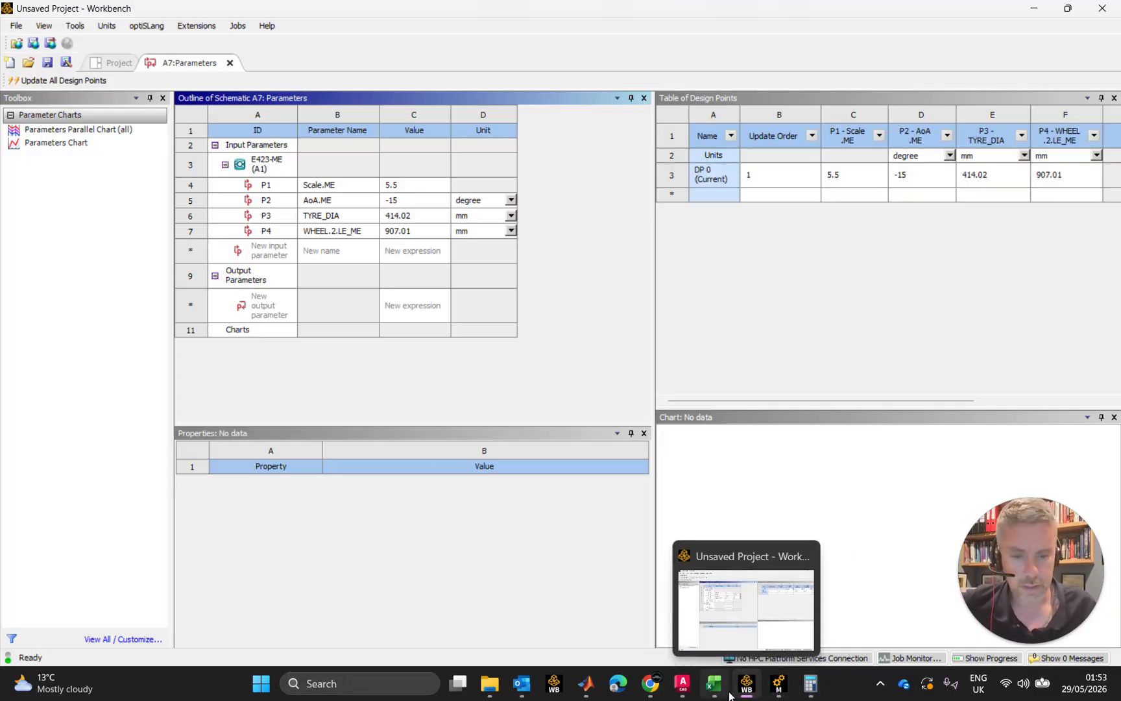
click(714, 685)
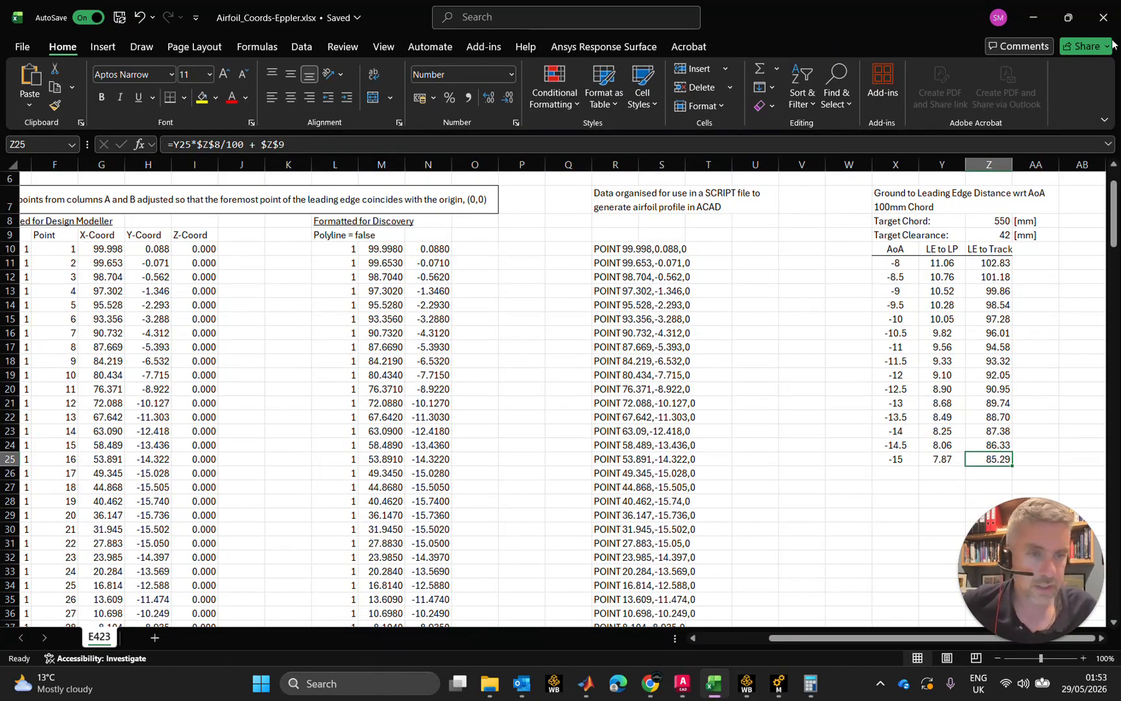
click(1034, 18)
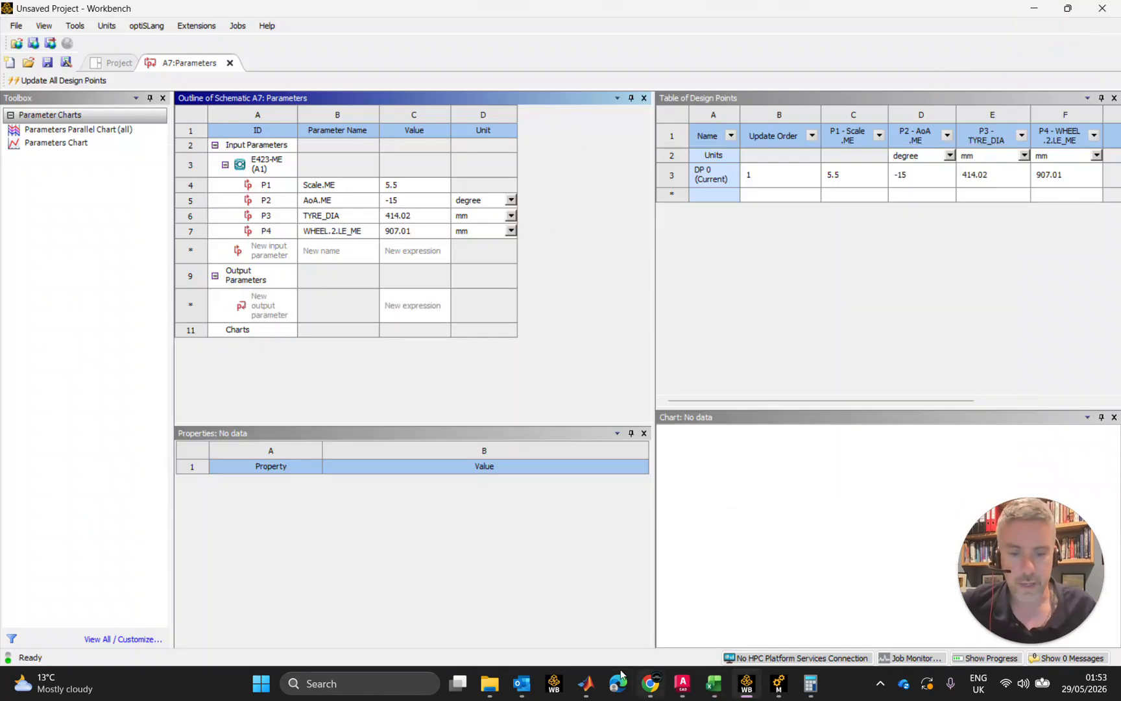
click(778, 685)
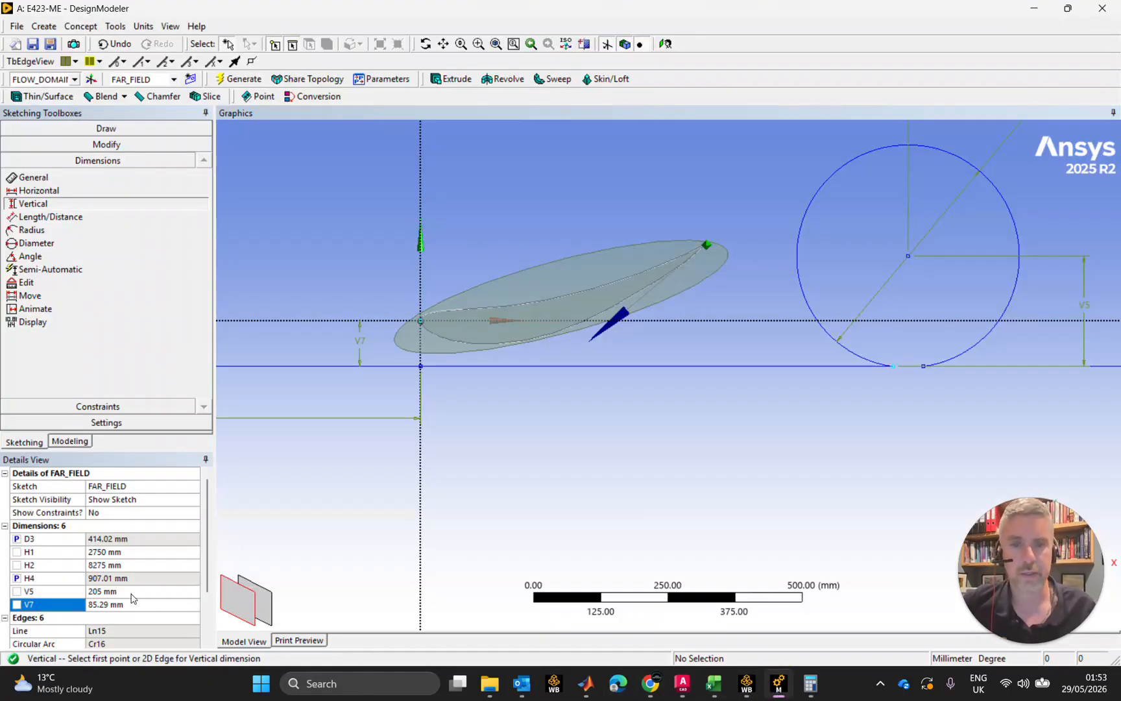
Step: Make the V7 ground line distance a design parameter named LE.2.TRACK
click(16, 604)
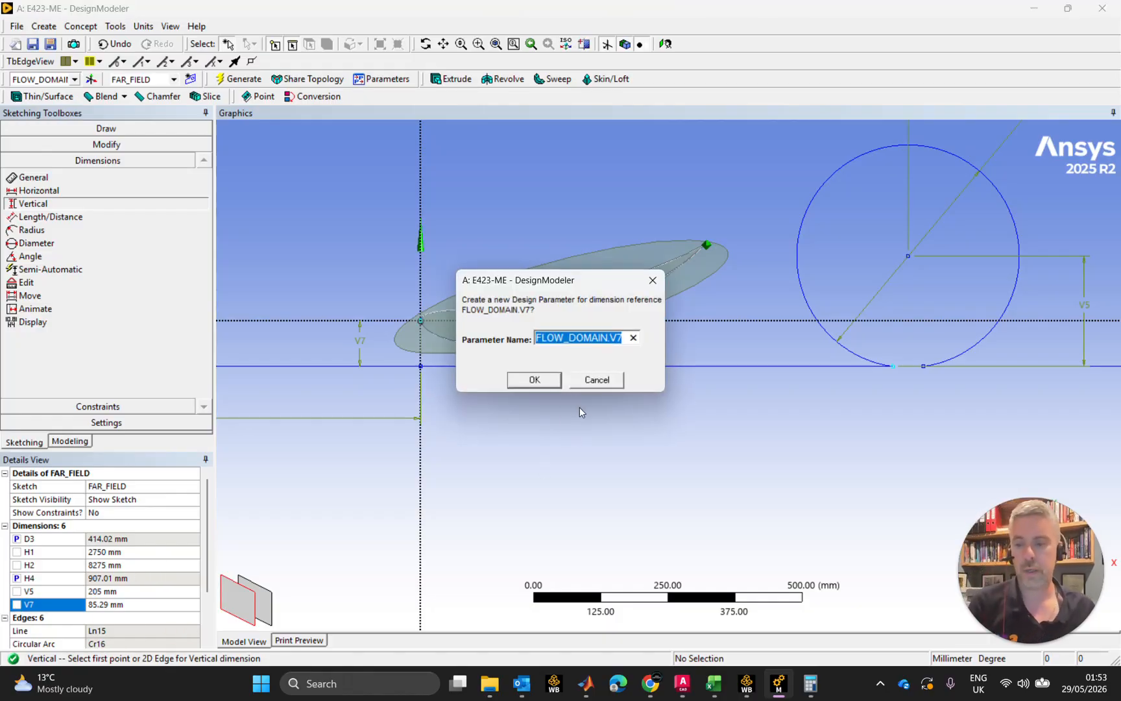
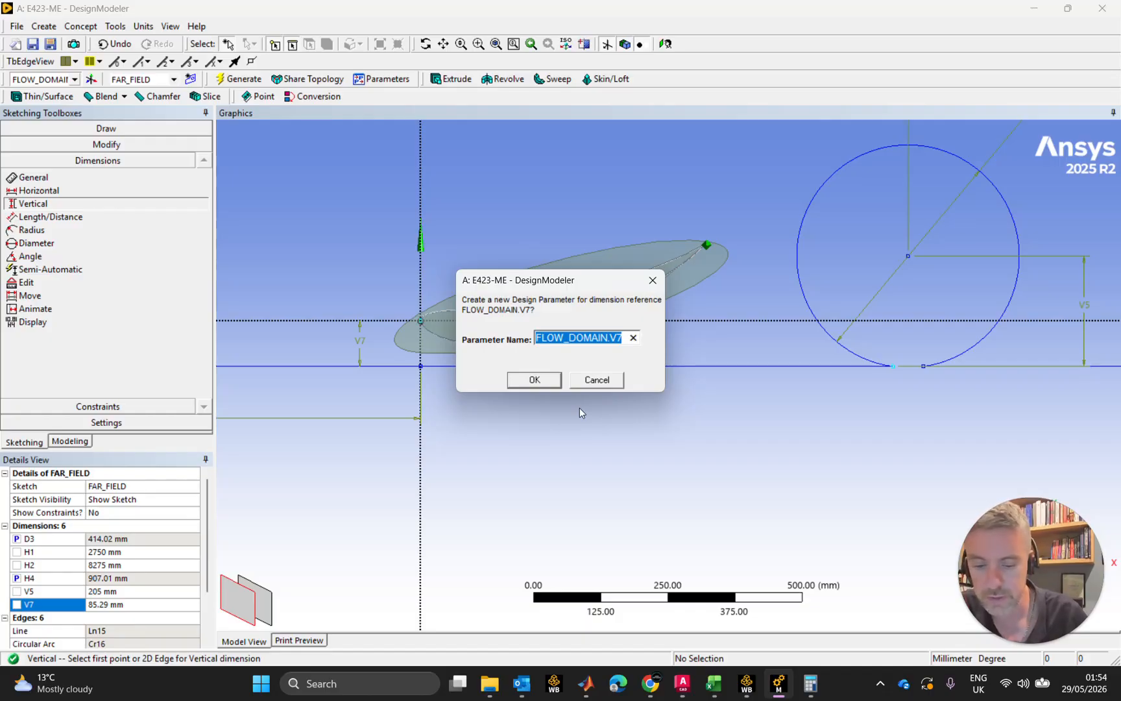
text(R)
key(BackSpace)
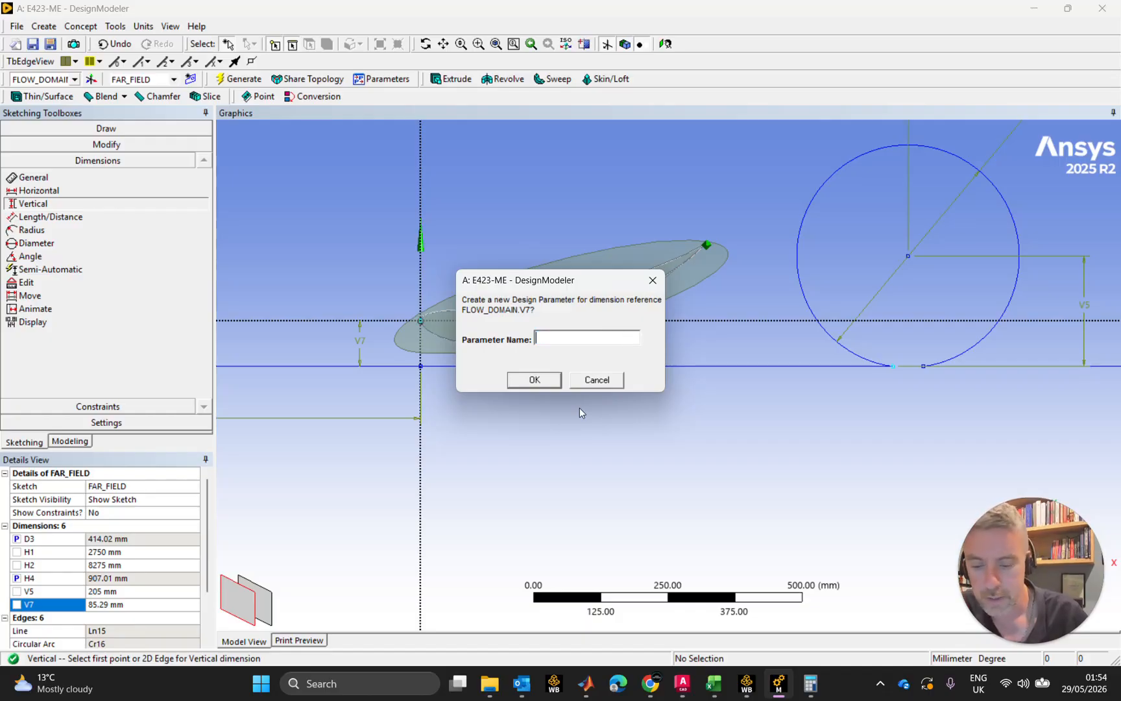
text(LE)
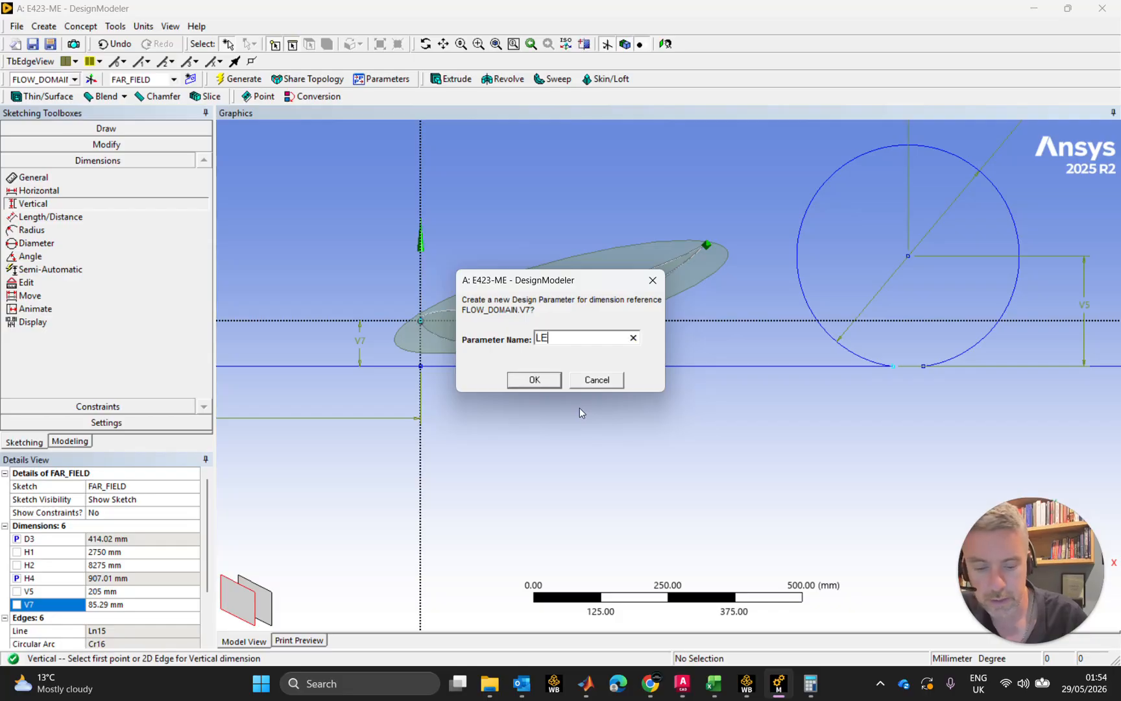
text(.2.TRACK)
key(Return)
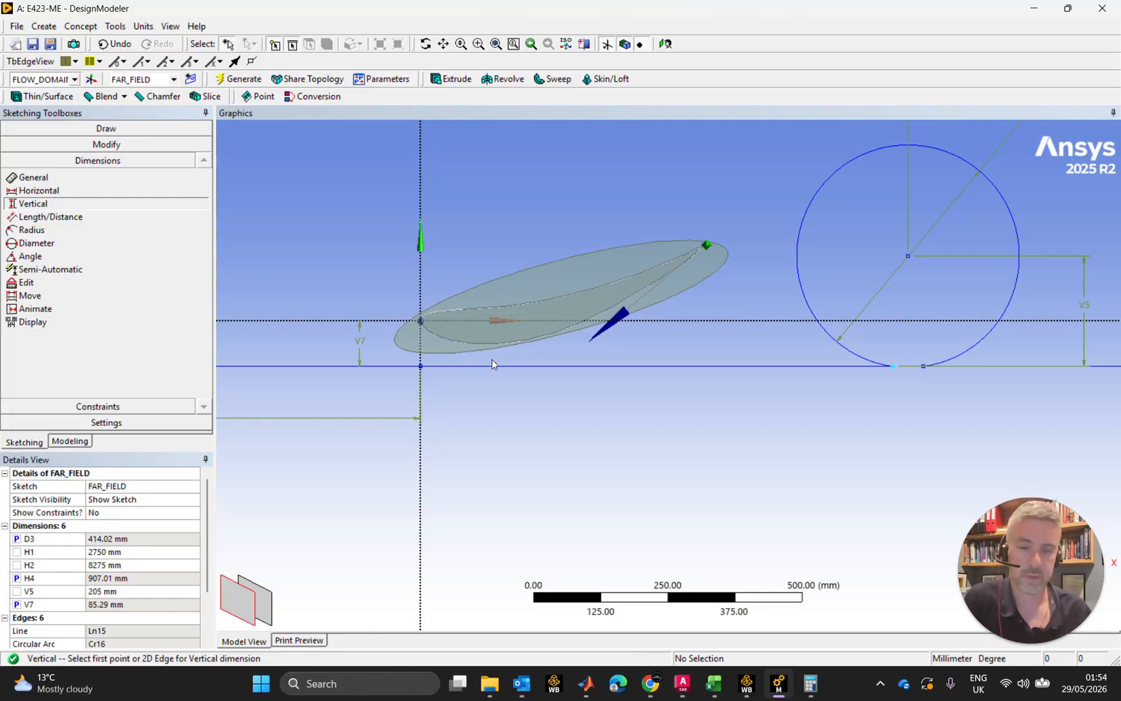
Step: Examine the whole far-field outline and the region around the airfoil, tyre circle and ground line
scroll(623, 345, down, 5)
scroll(740, 339, down, 3)
ctrl+middle_drag(863, 316, 688, 320)
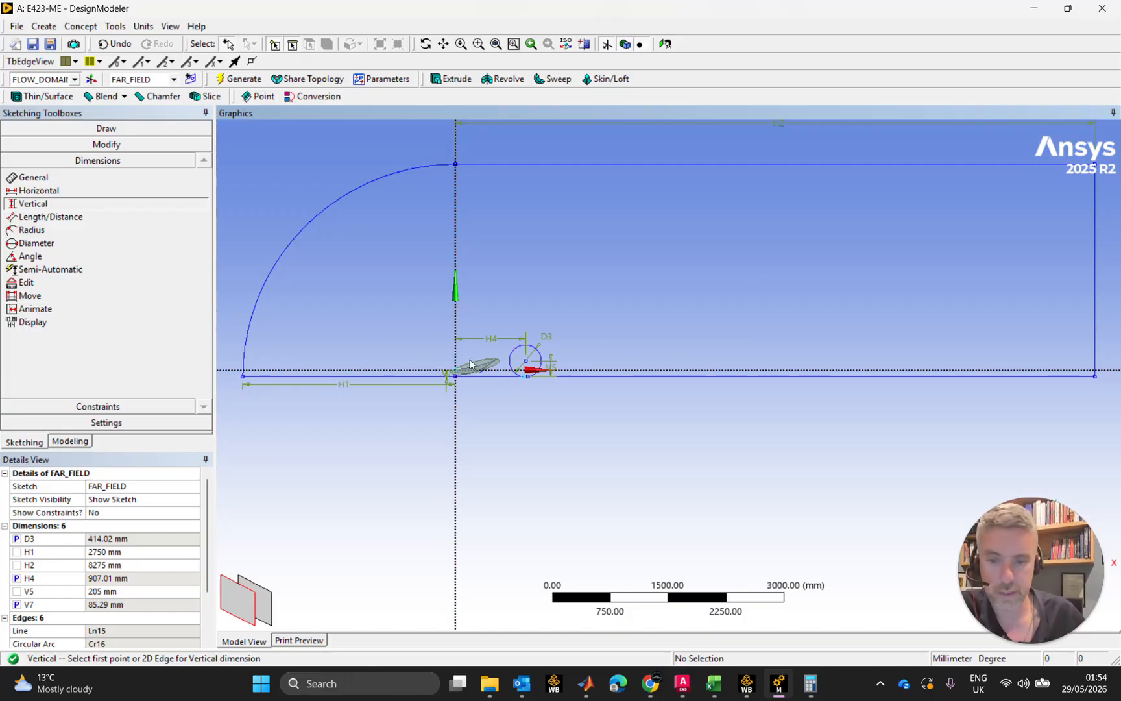
scroll(433, 379, up, 2)
ctrl+middle_drag(429, 380, 671, 405)
scroll(556, 398, up, 2)
scroll(554, 397, up, 1)
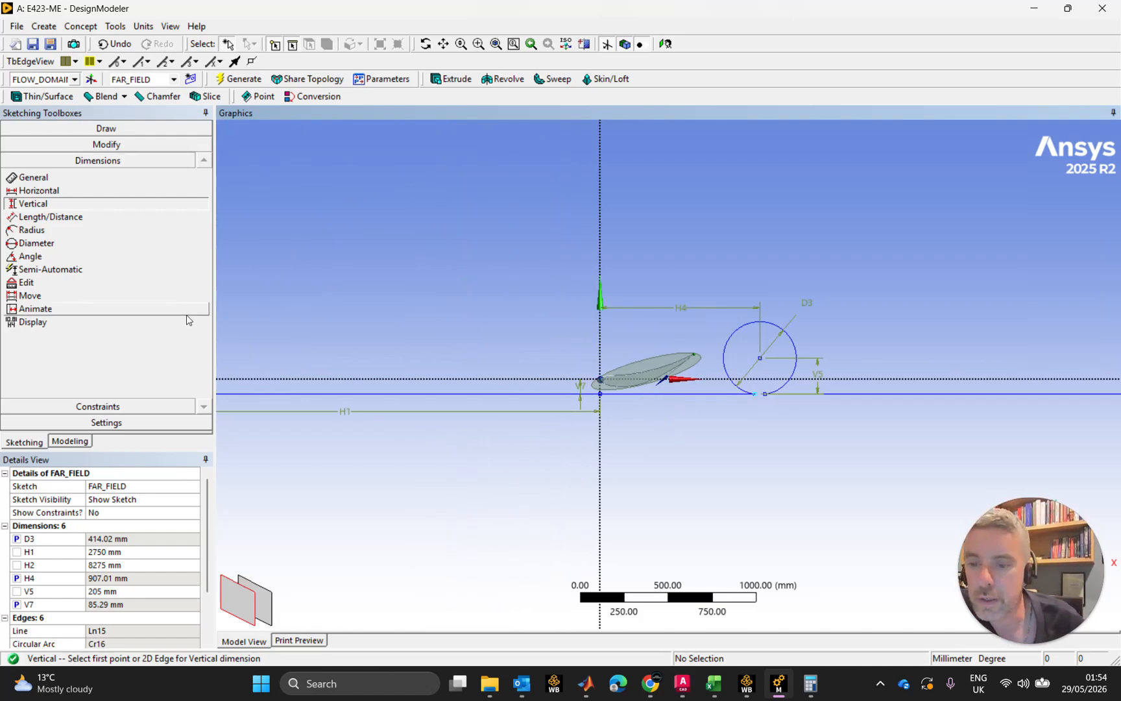
Step: Create a new sketch on the FLOW_DOMAIN plane and rename it MID_FIELD
click(128, 127)
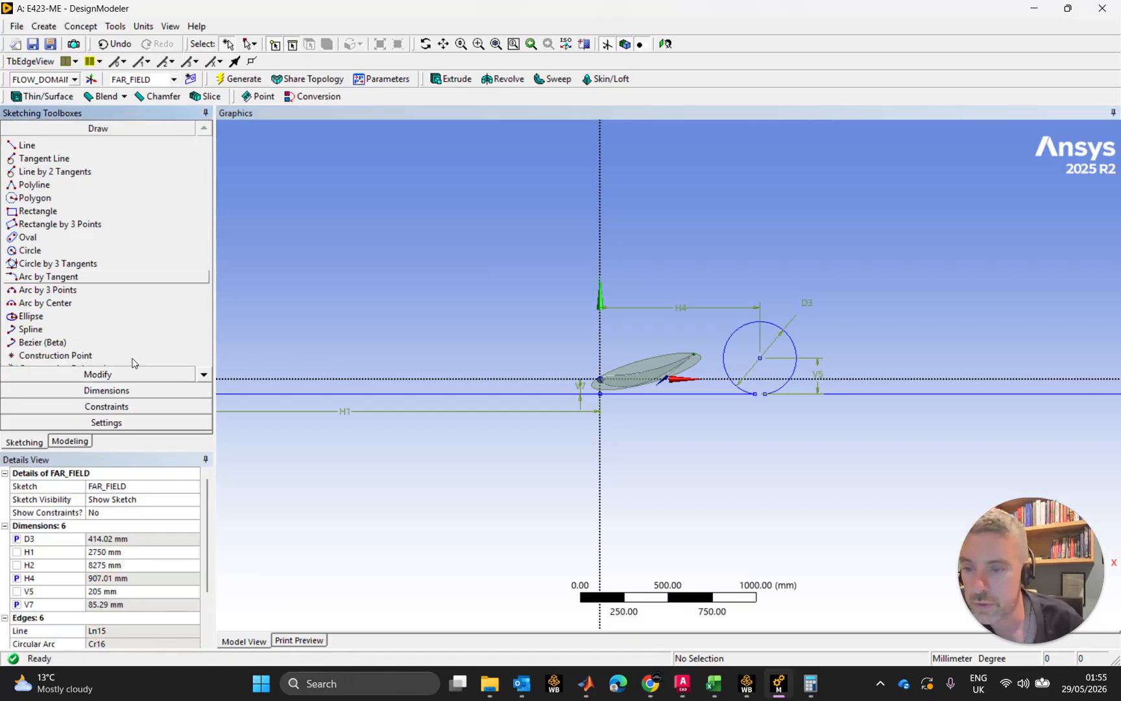
click(69, 441)
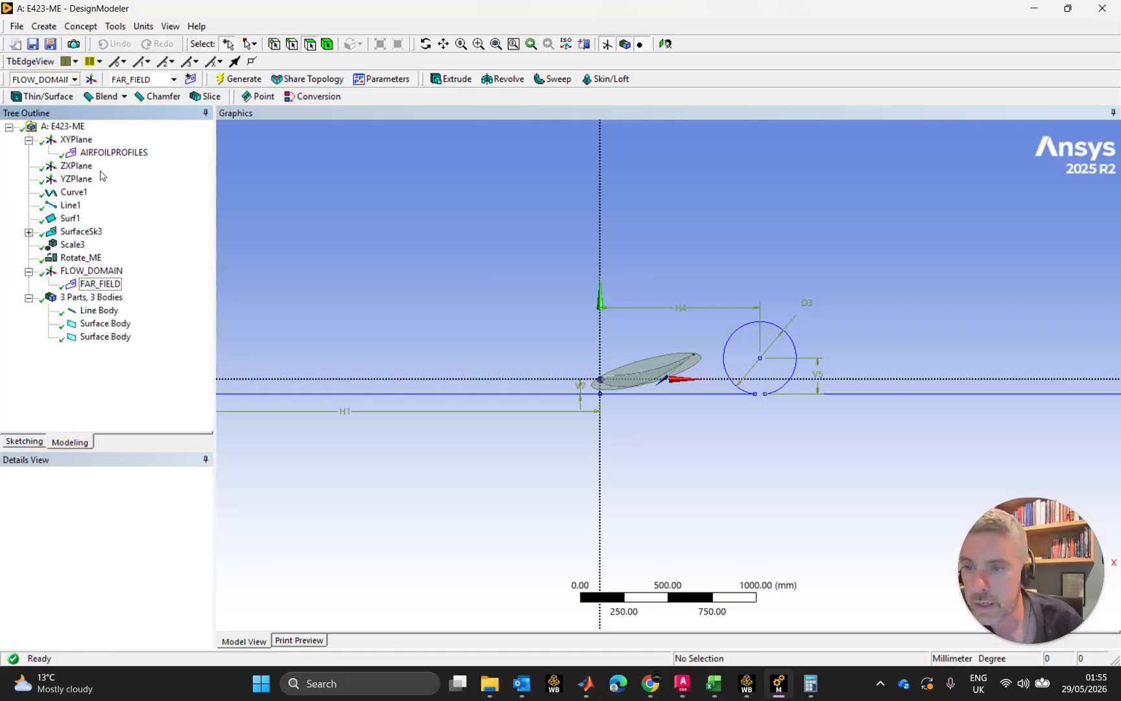
click(91, 270)
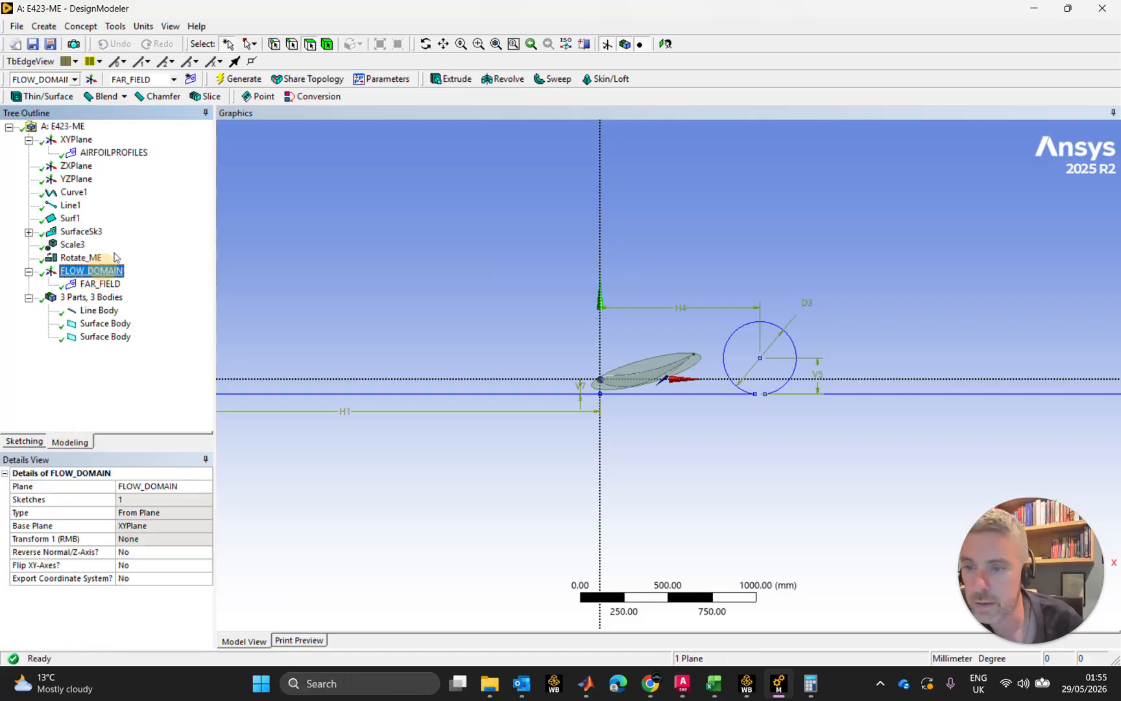
click(190, 78)
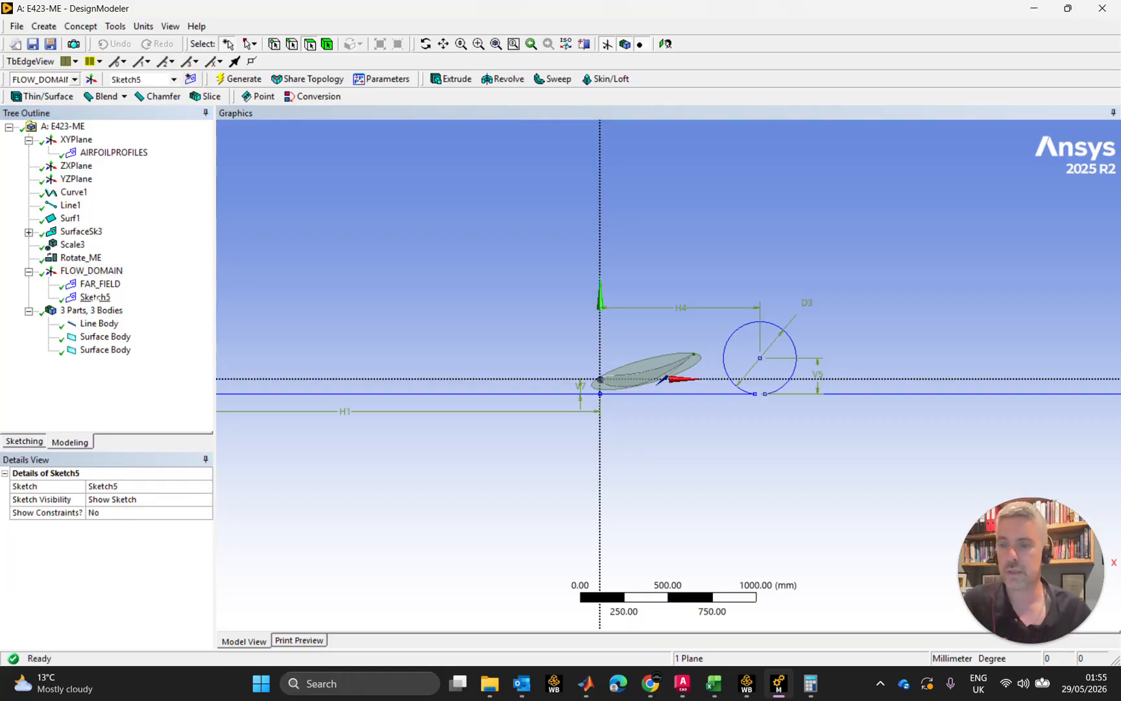
click(139, 297)
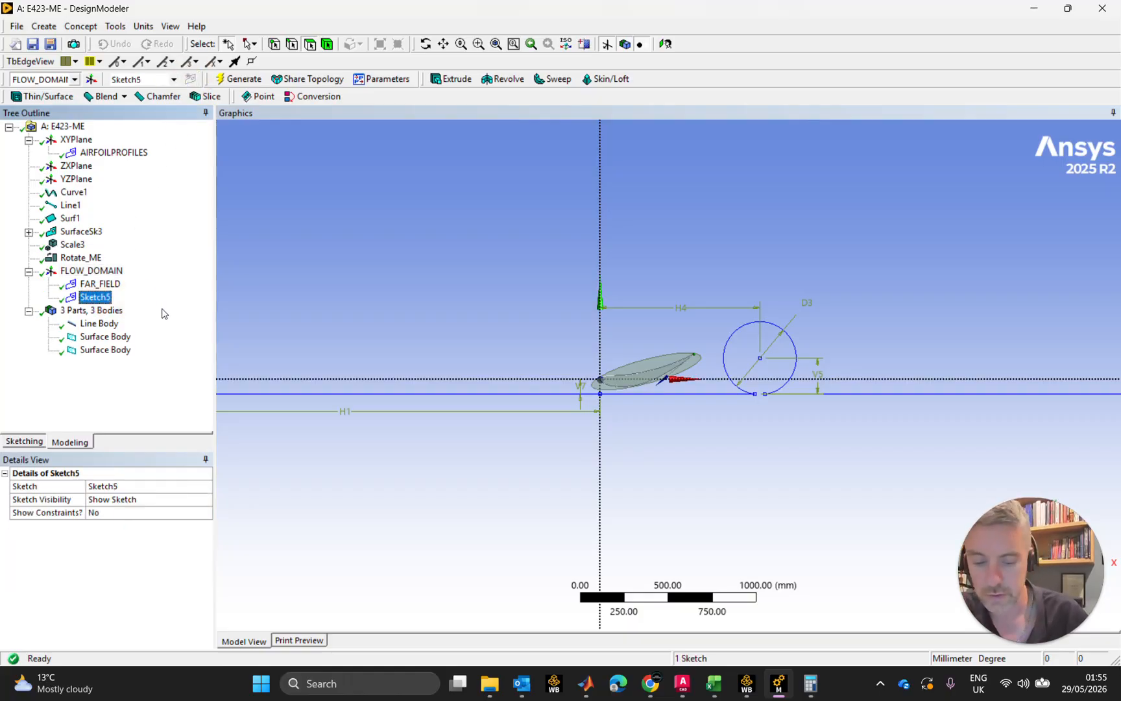
key(F2)
text(MI)
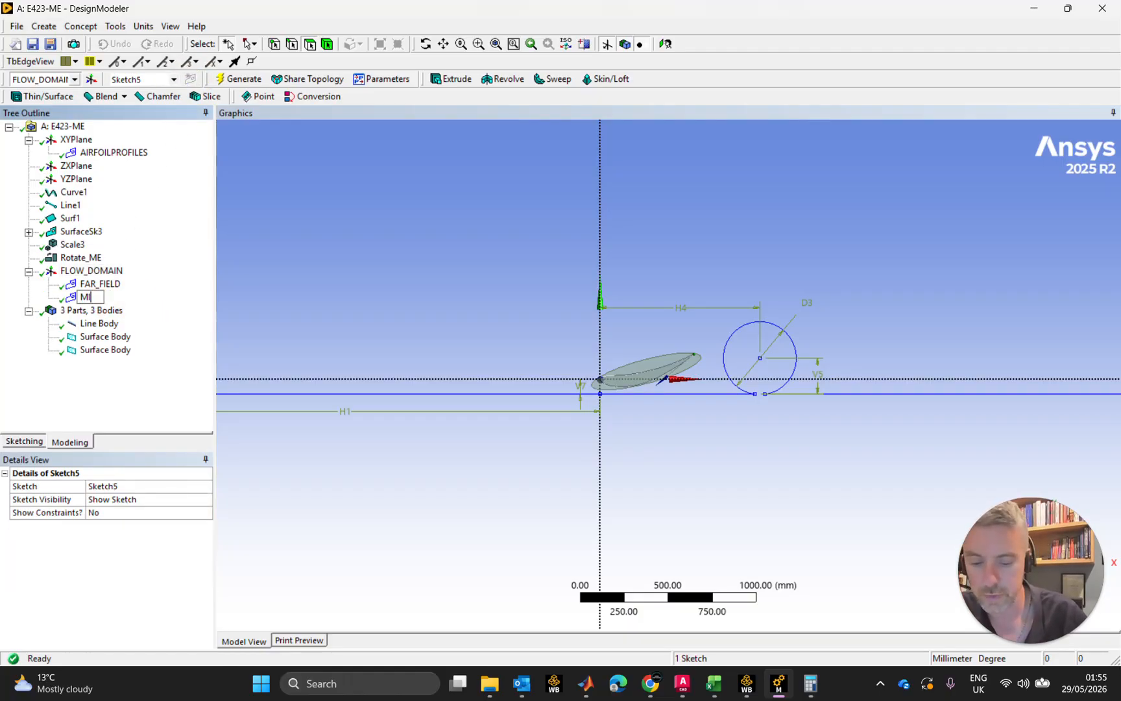
text(D_FIELD)
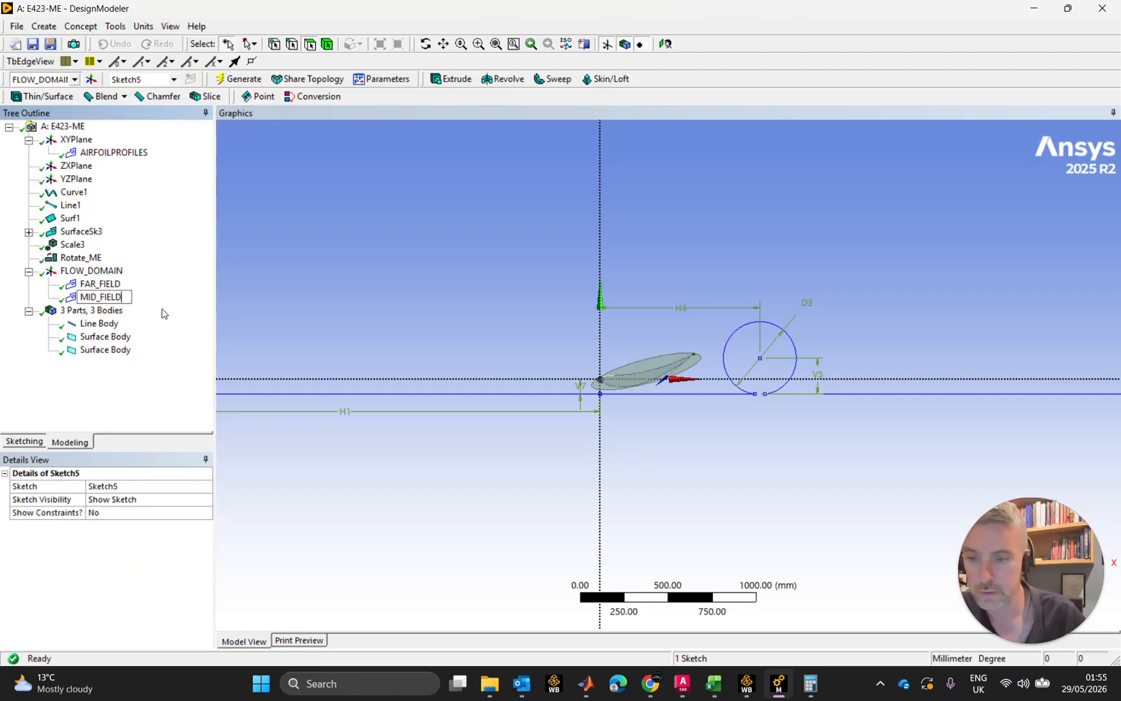
key(Return)
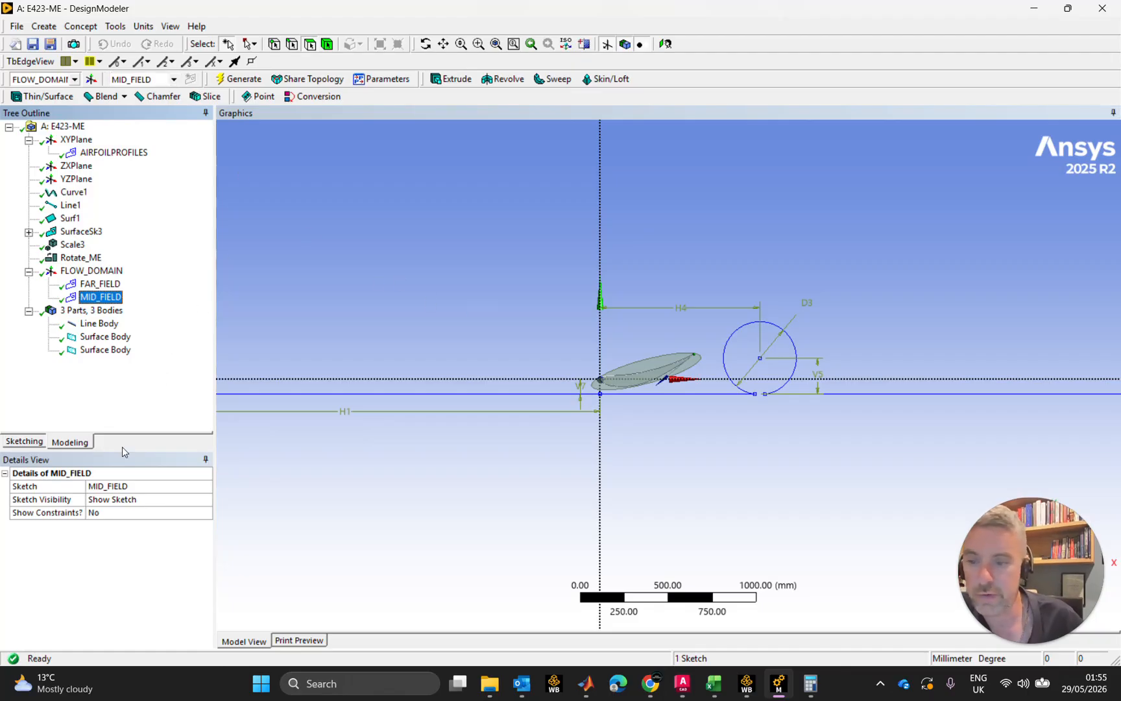
Step: Sketch a quarter arc of about 1858 mm radius in MID_FIELD, centred on the ground line below the origin and ending on the vertical axis
click(25, 442)
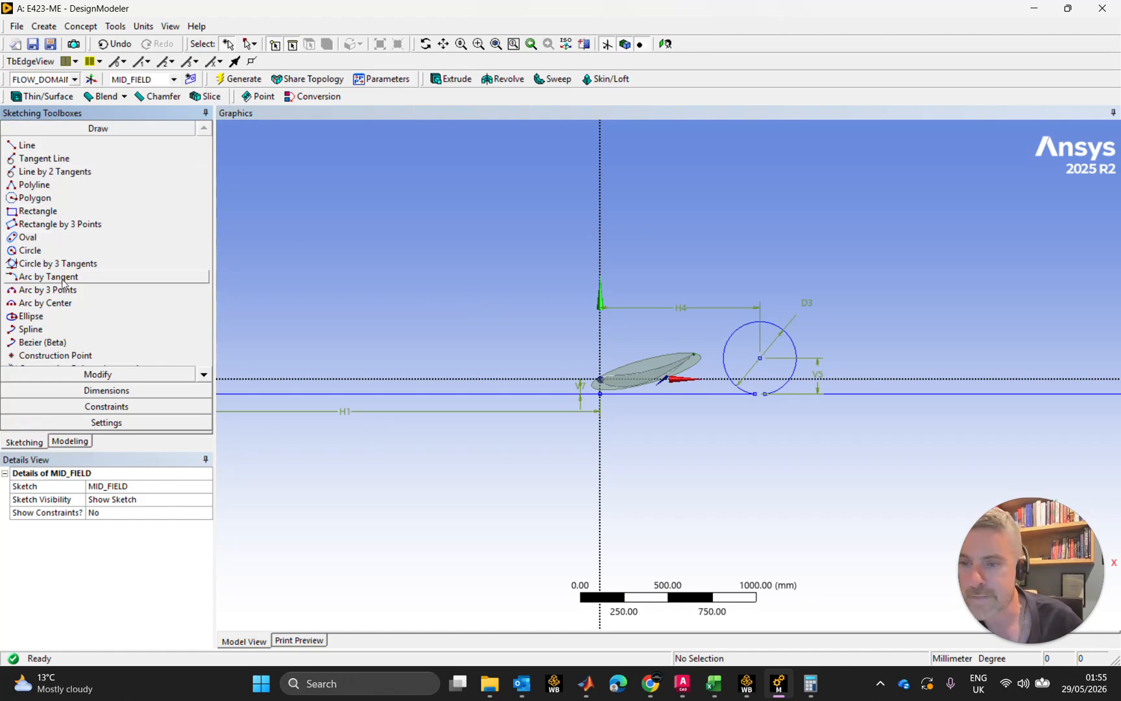
click(45, 303)
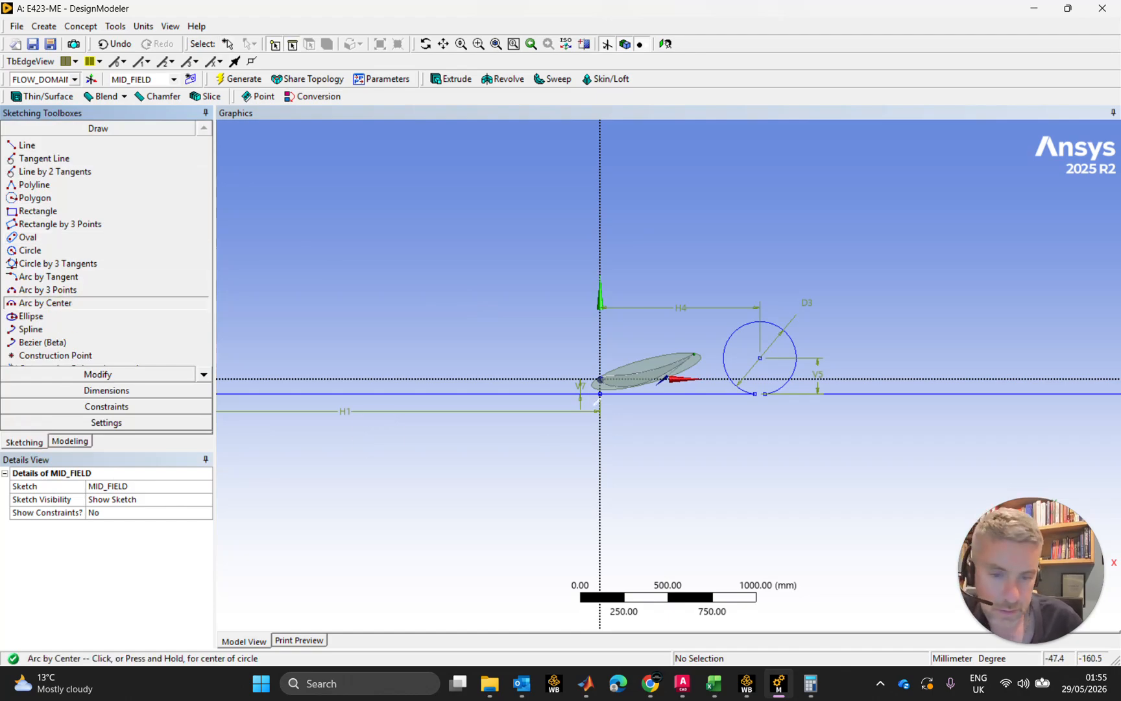
click(601, 393)
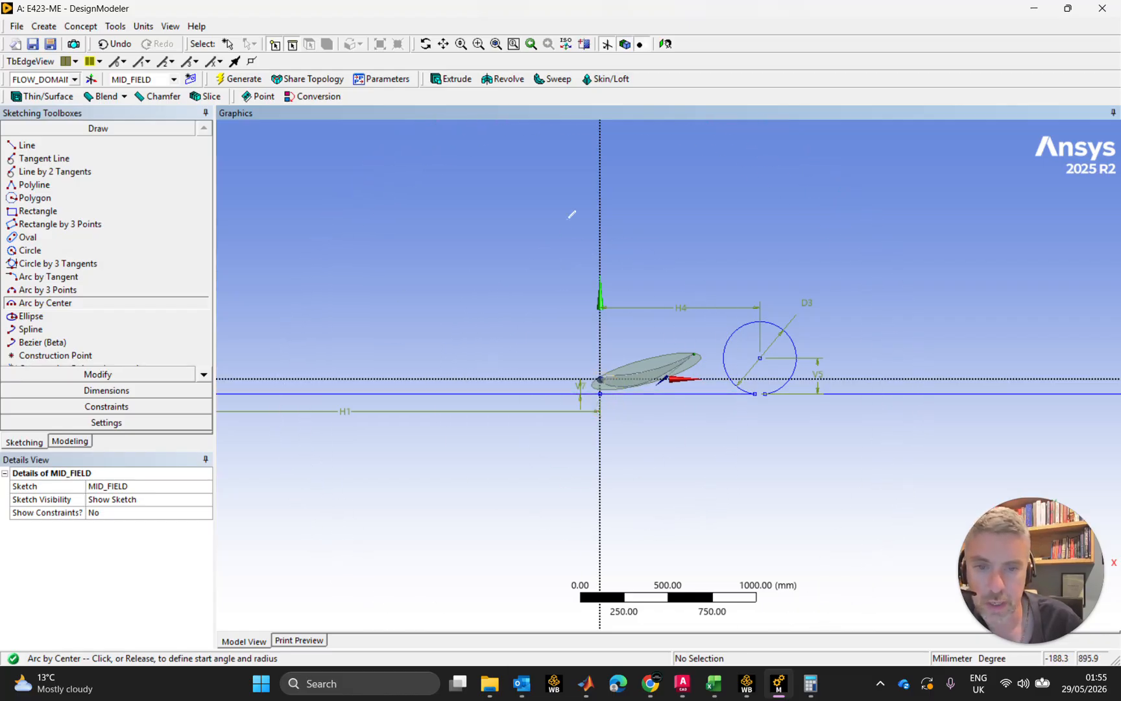
click(272, 392)
scroll(536, 155, down, 3)
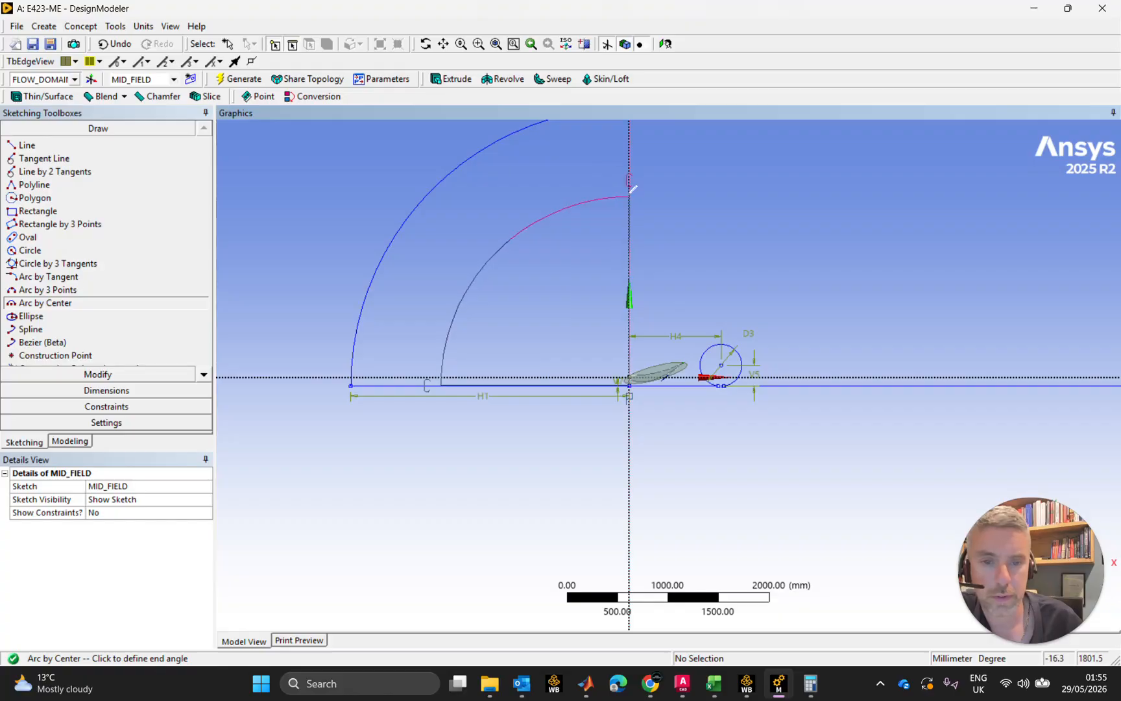
click(629, 195)
key(Escape)
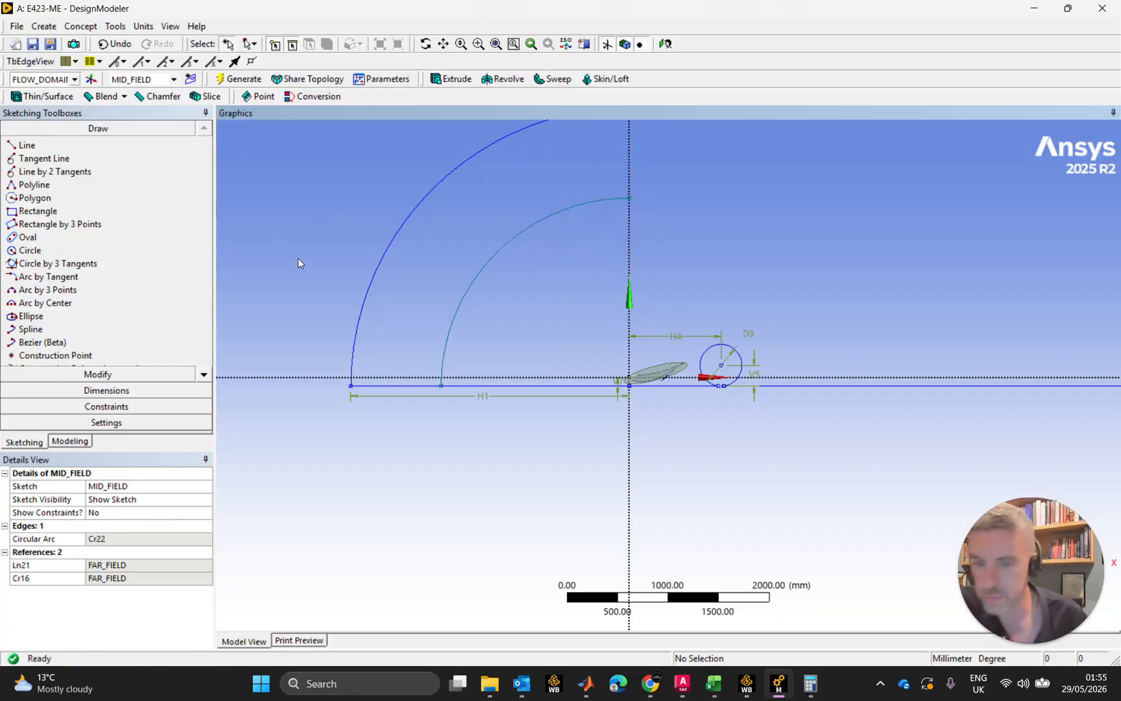
Step: Add a radius dimension to the mid-field arc and set it to 1800 mm
click(98, 390)
click(63, 233)
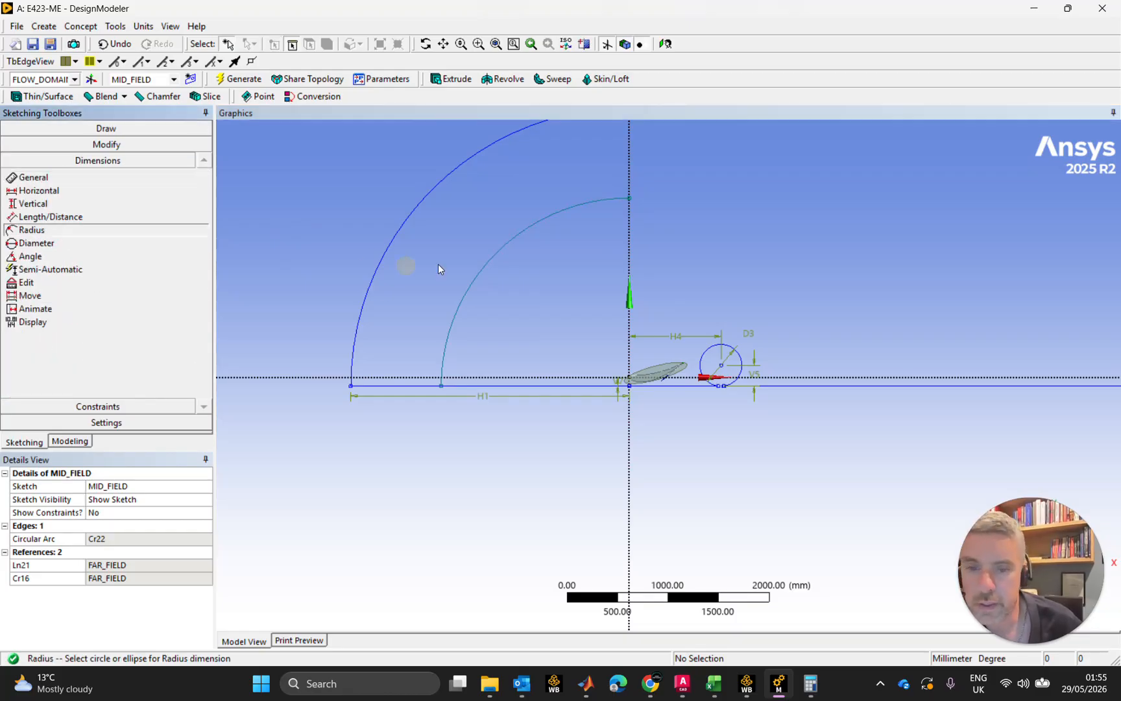
click(482, 269)
click(458, 263)
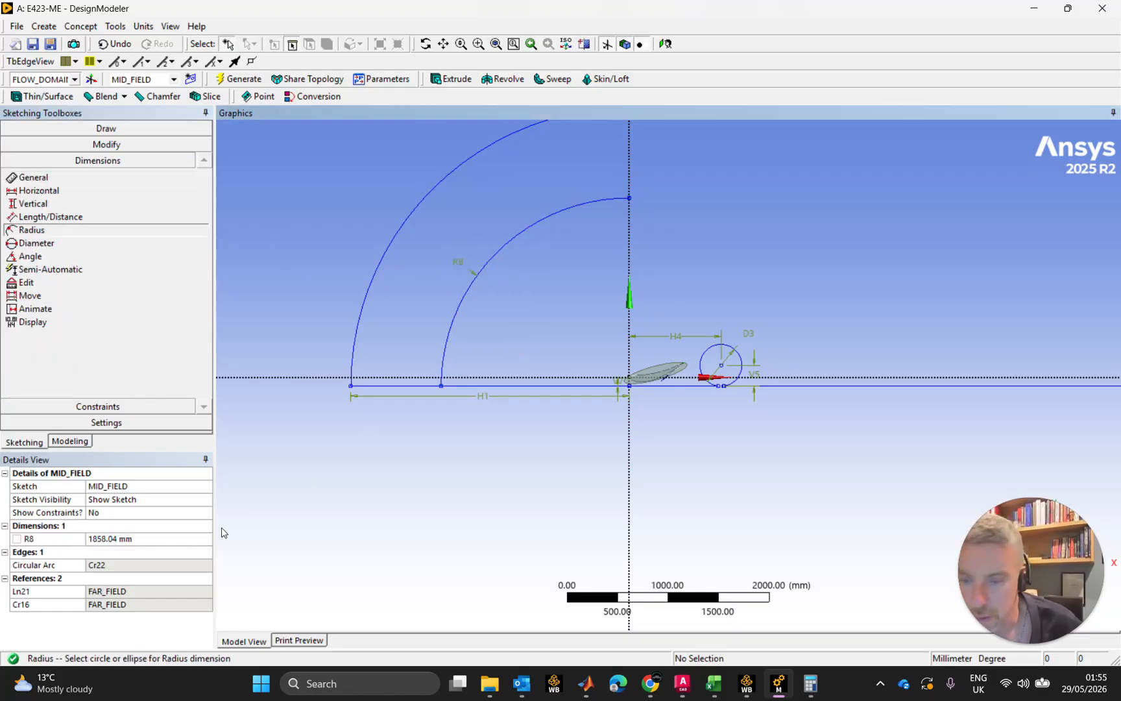
click(190, 538)
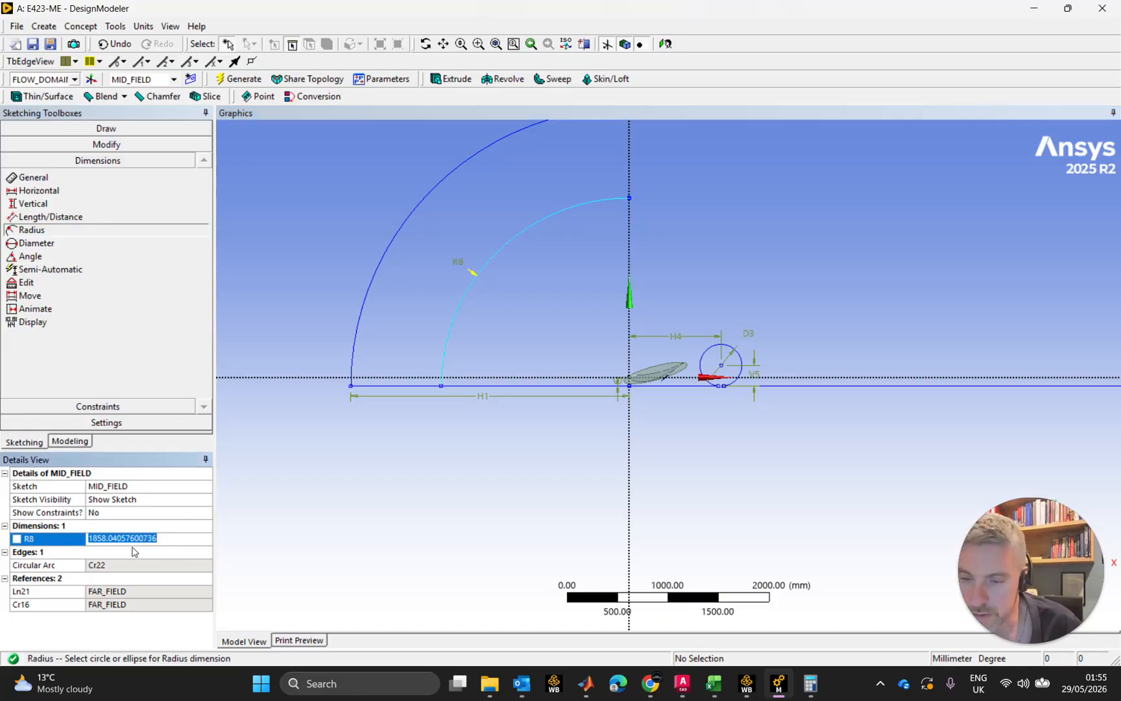
text(1800)
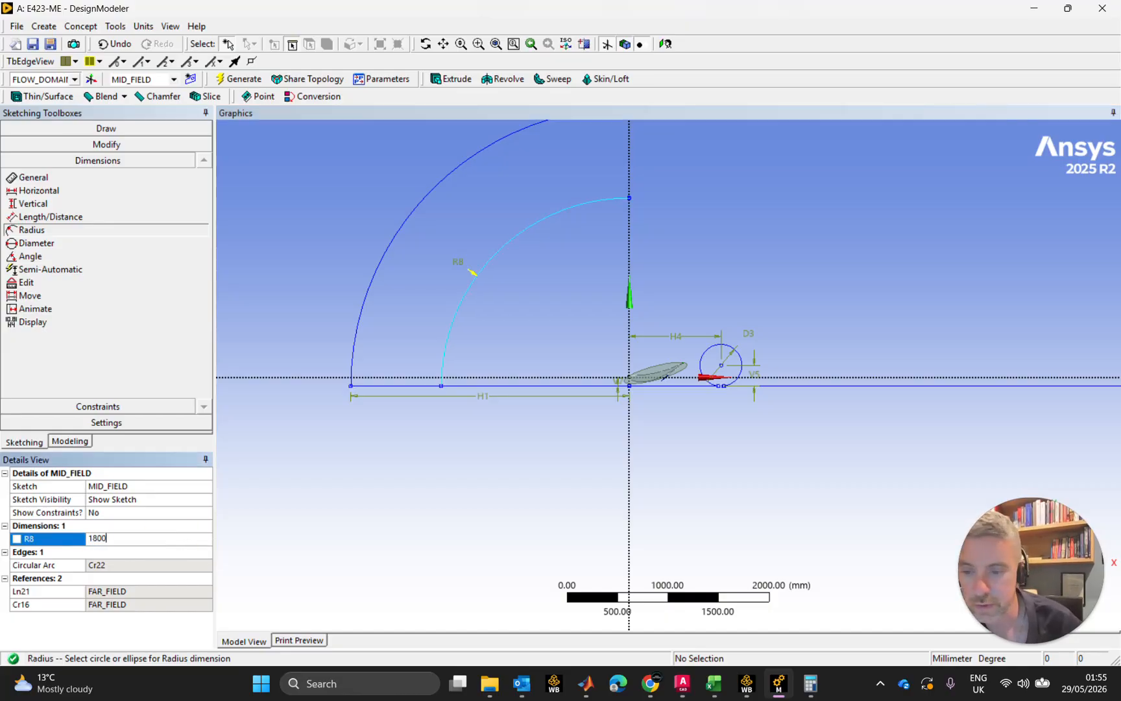
key(Return)
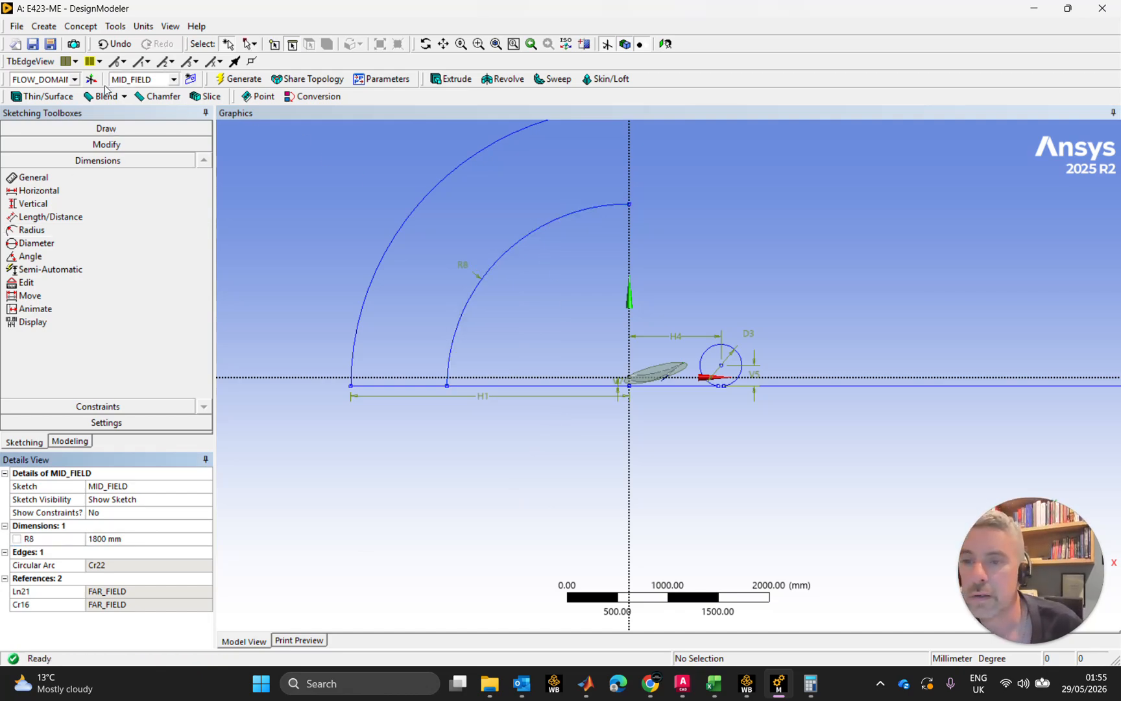
Step: Draw a horizontal line about 6336 mm long from the arc's upper end and a vertical line down to the ground line
click(94, 129)
click(27, 146)
click(630, 203)
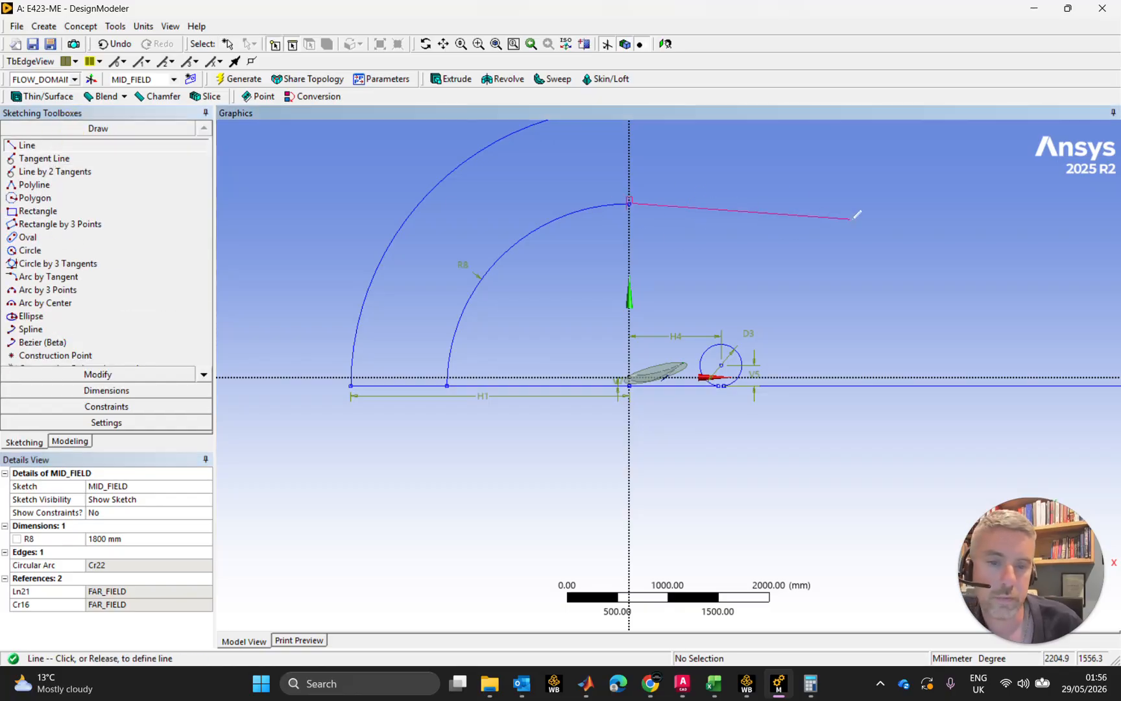
scroll(856, 215, down, 2)
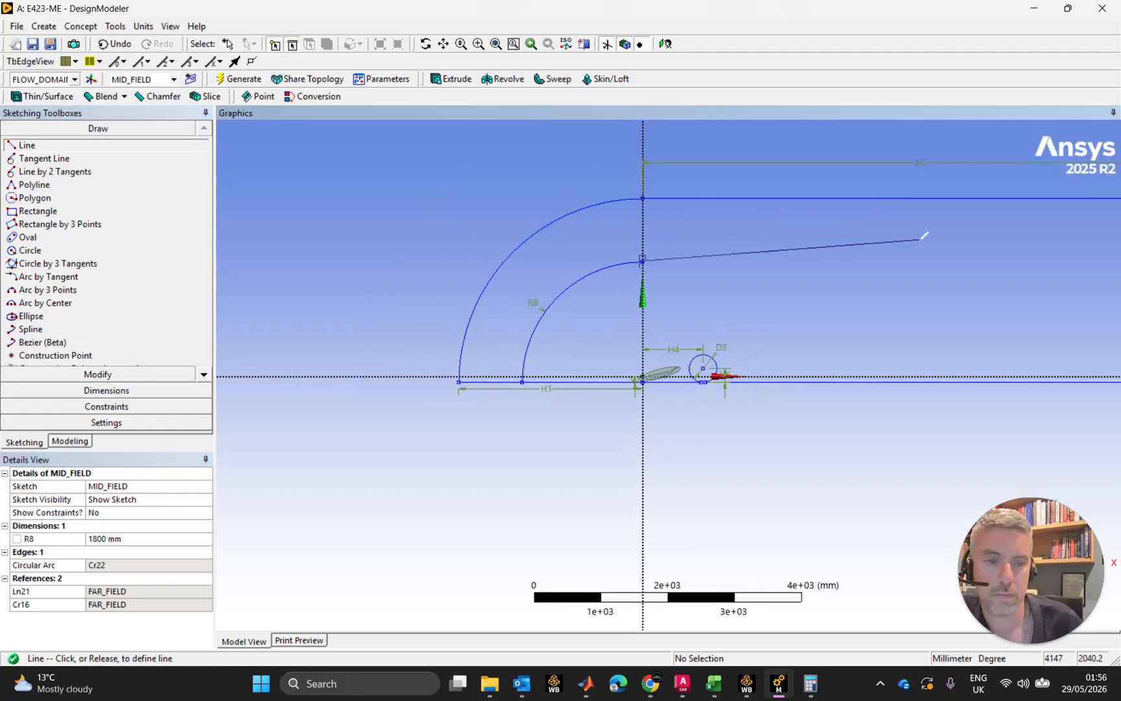
ctrl+middle_drag(925, 235, 668, 221)
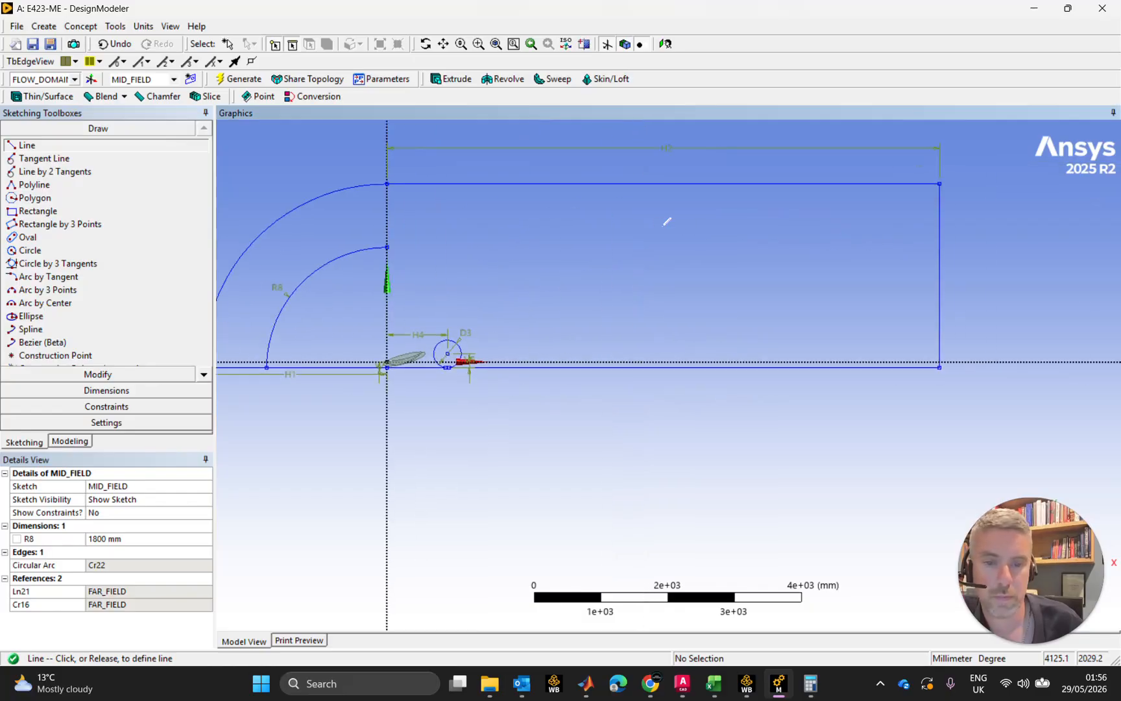
click(810, 246)
click(810, 246)
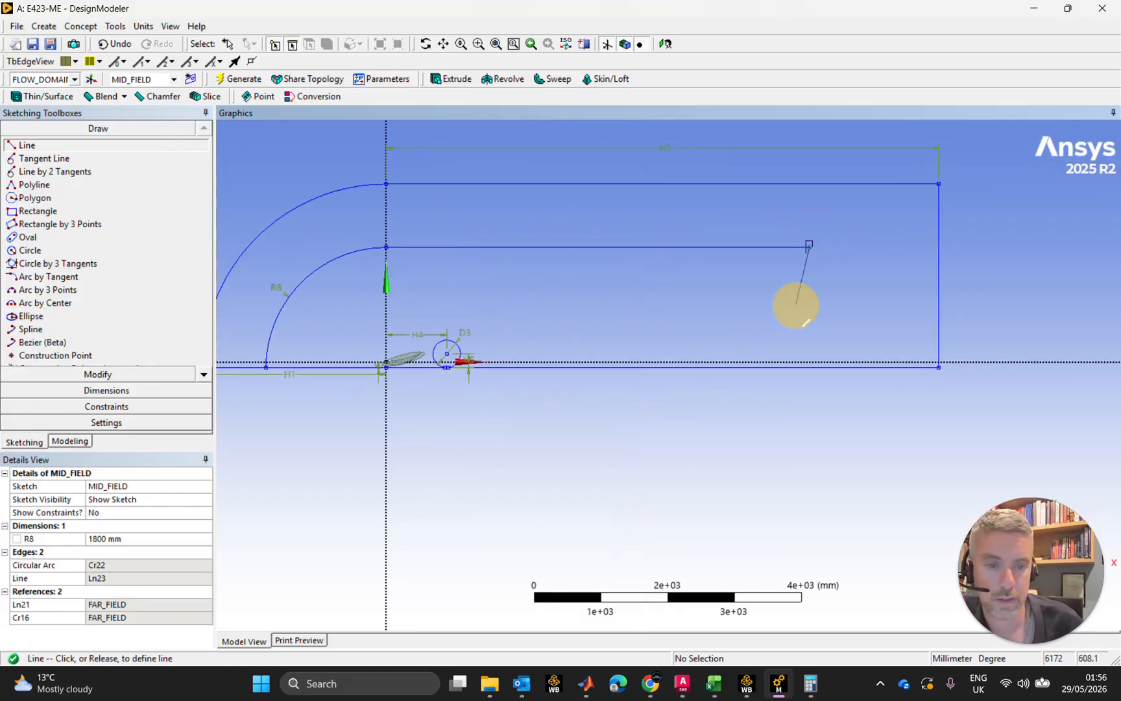
click(810, 366)
key(Escape)
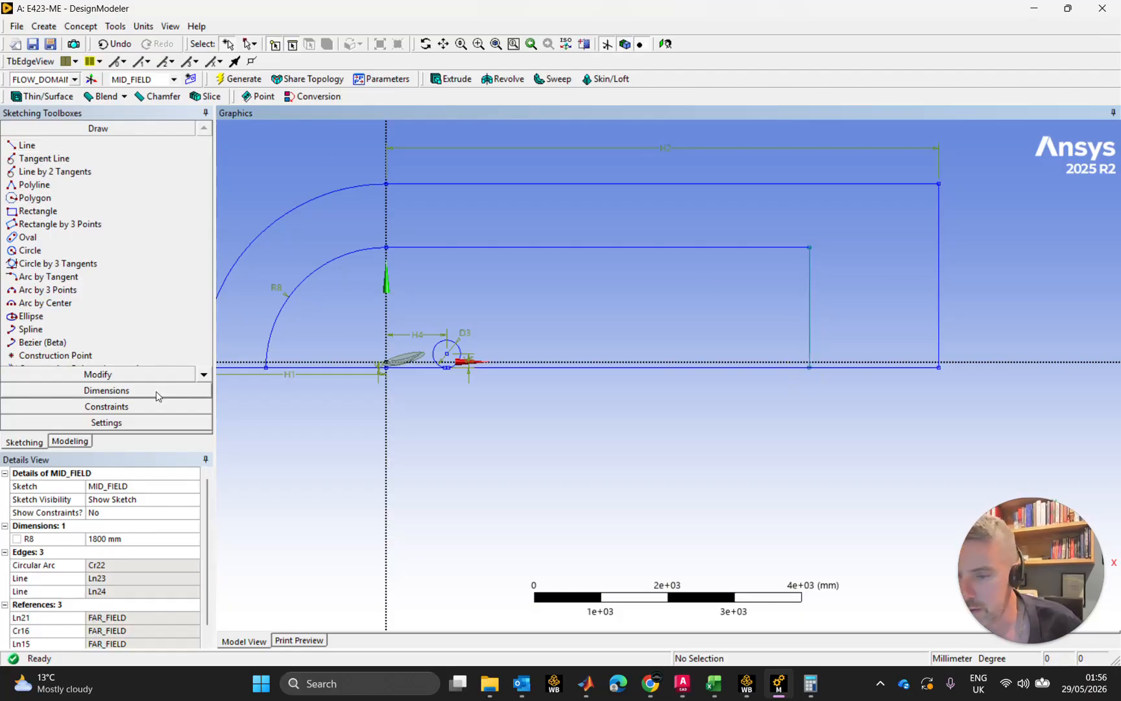
Step: Dimension the length of the mid-field's upper horizontal line and select that dimension
click(123, 390)
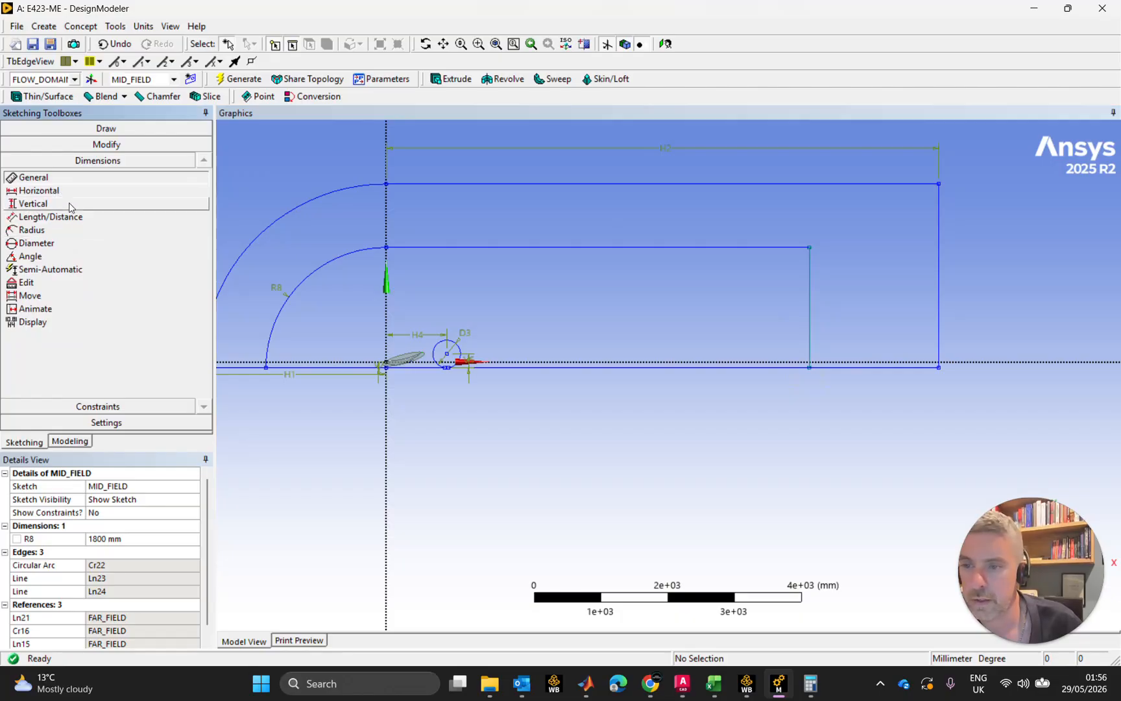
click(75, 179)
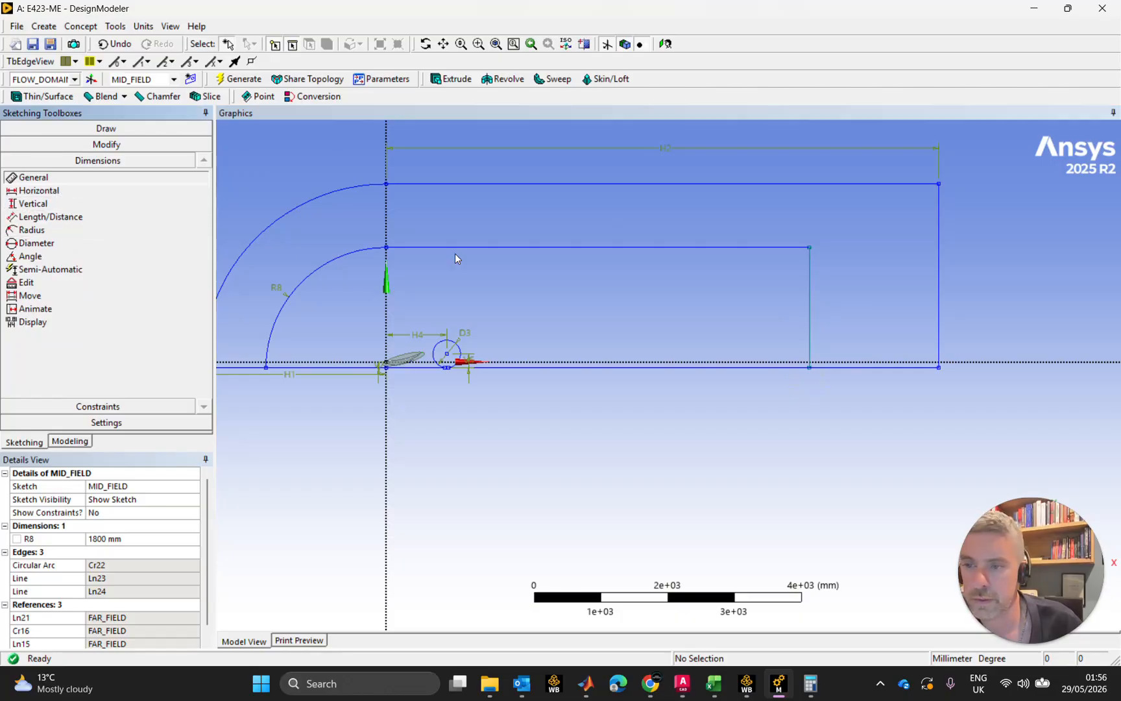
click(598, 249)
click(588, 220)
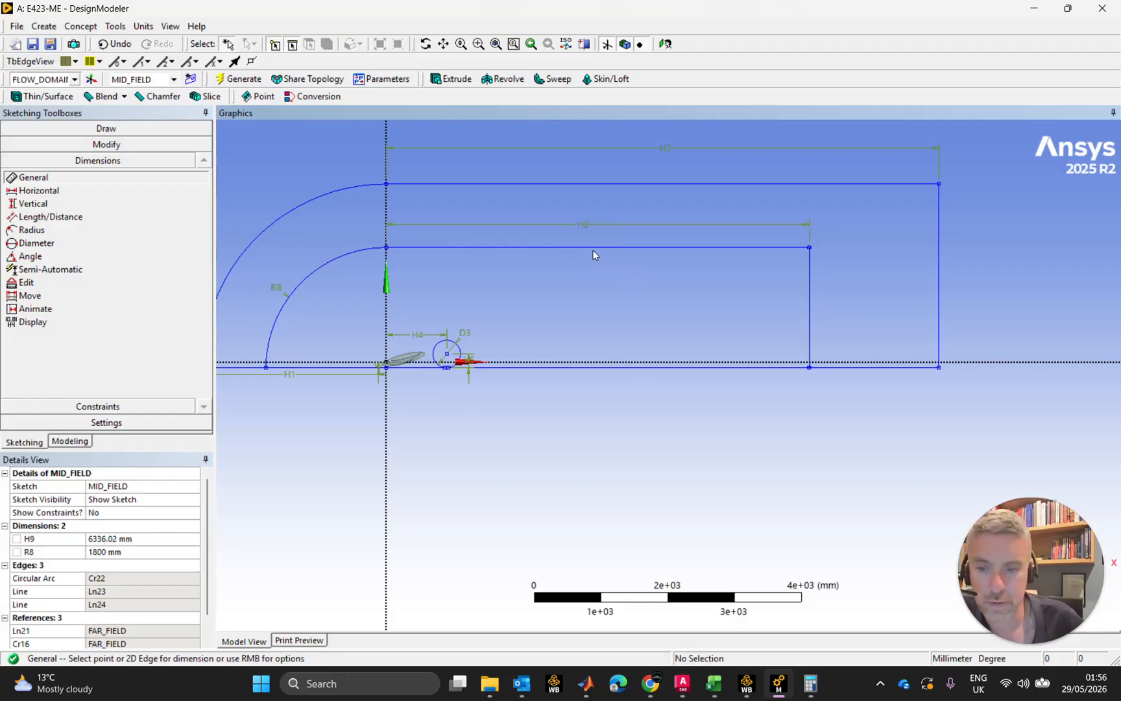
key(Escape)
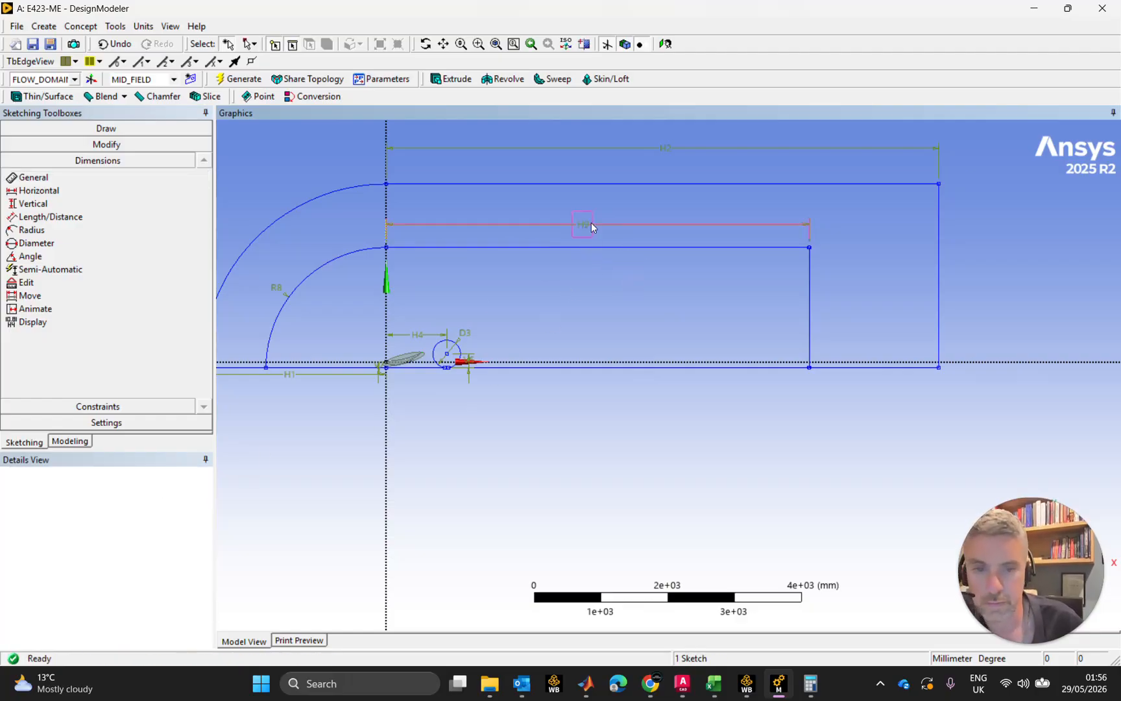
click(589, 224)
Step: Try lengths of 4200 mm and 5400 mm for the mid-field's upper horizontal line
click(189, 500)
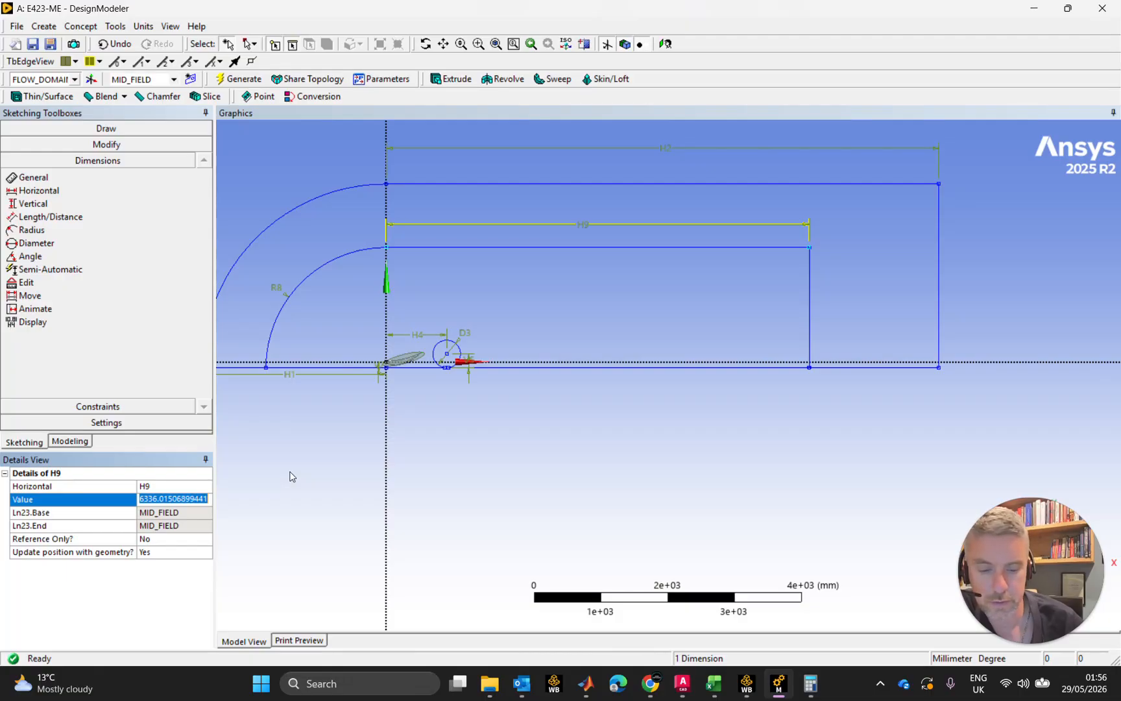
text(4200)
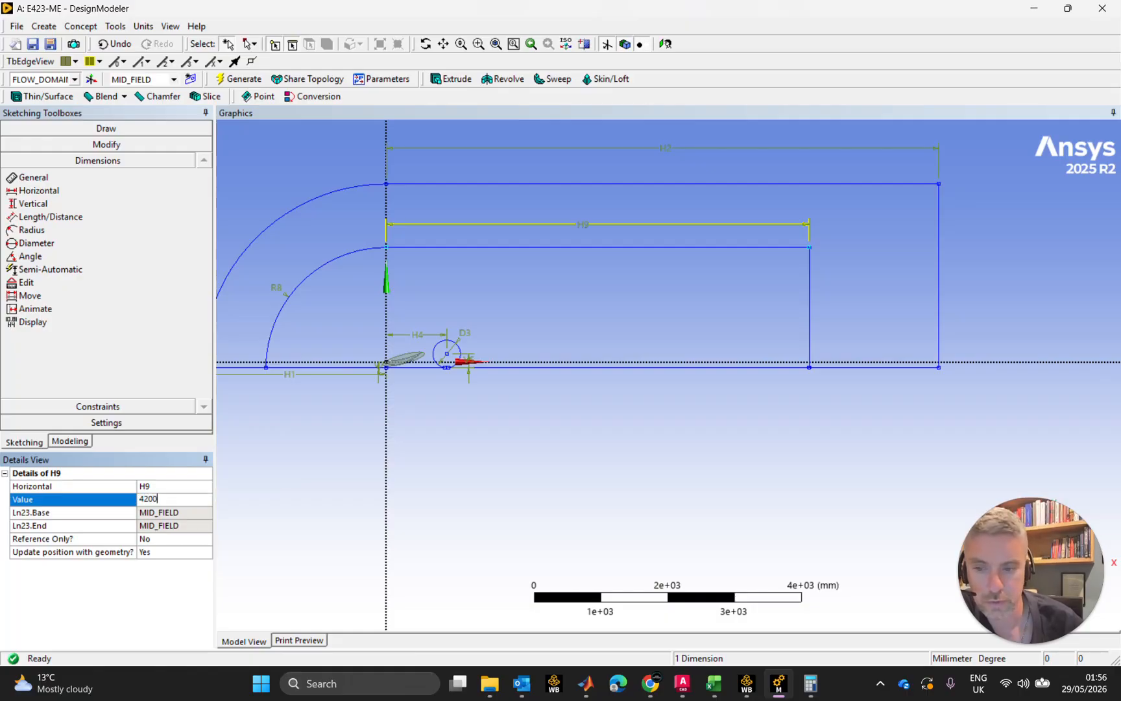
key(Return)
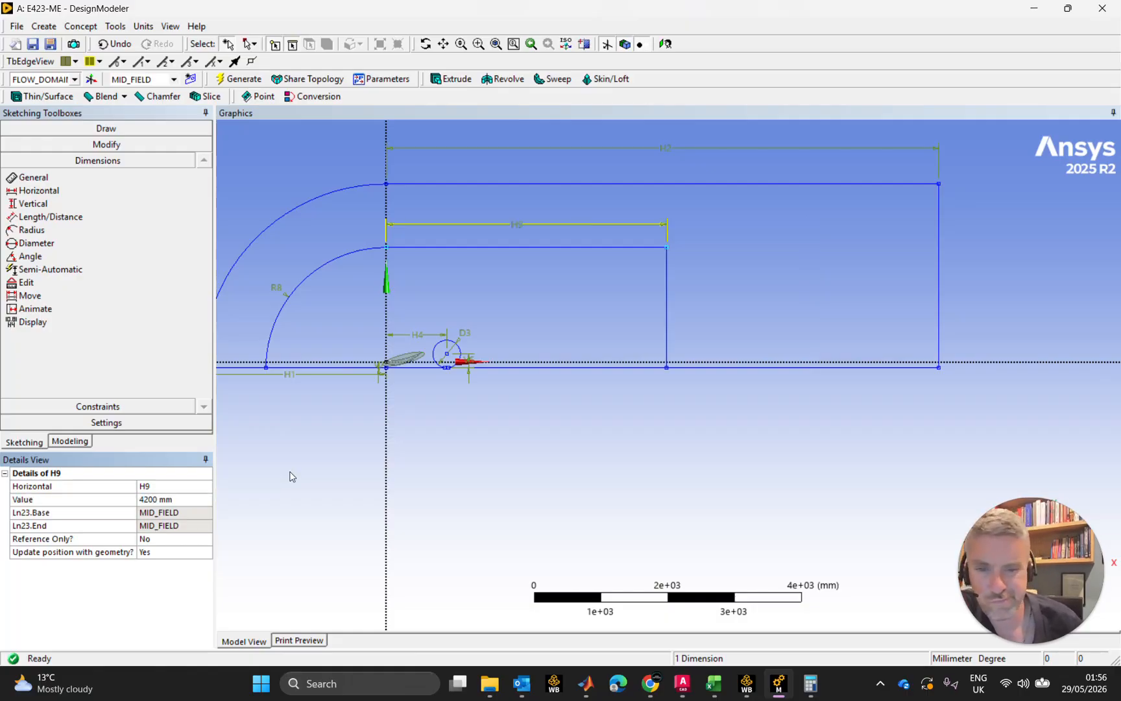
click(188, 500)
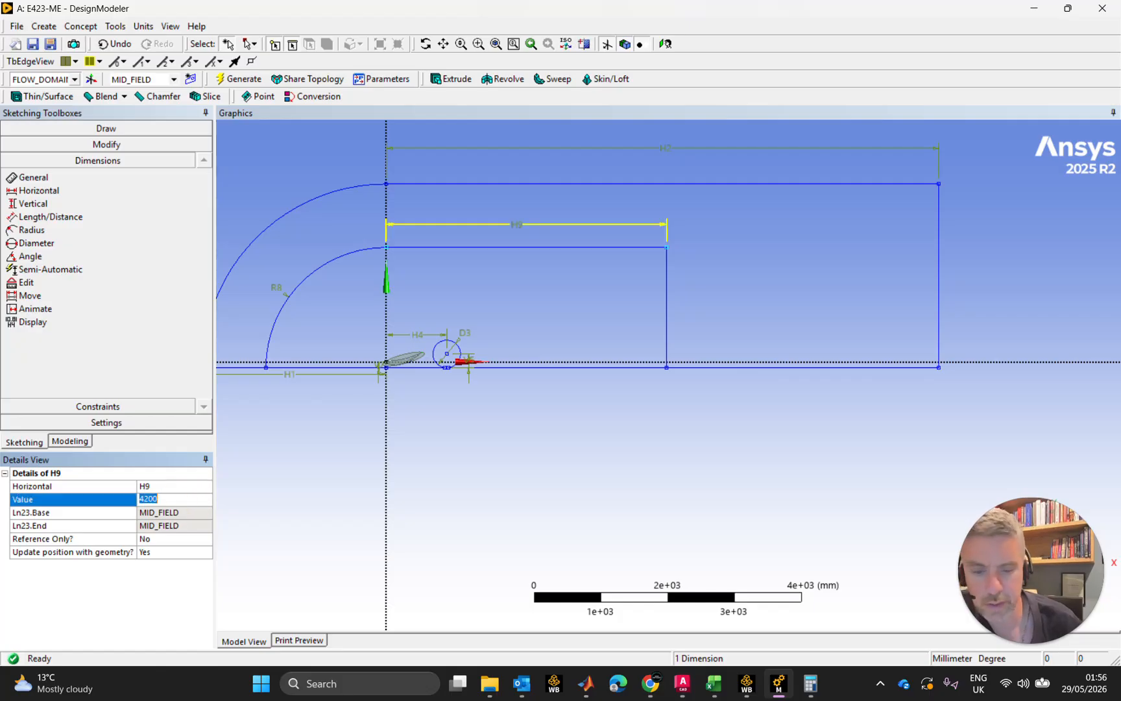
text(5400)
key(Return)
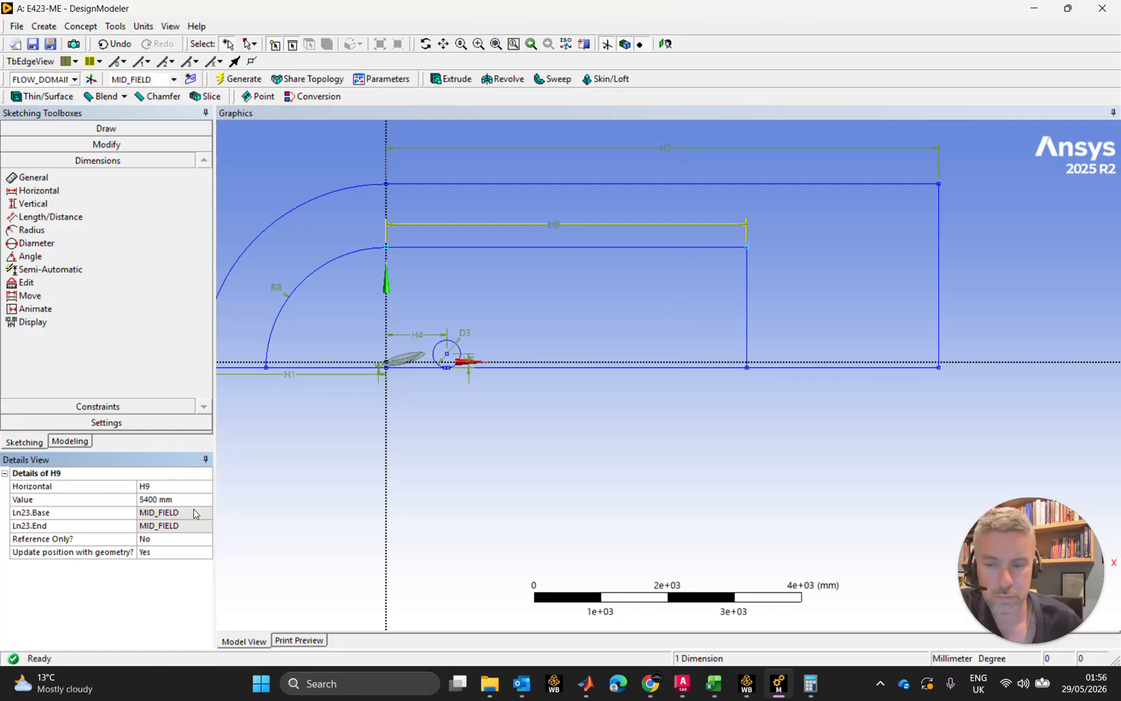
Step: Set the length of the mid-field's upper horizontal line to 6000 mm
click(166, 494)
text(60)
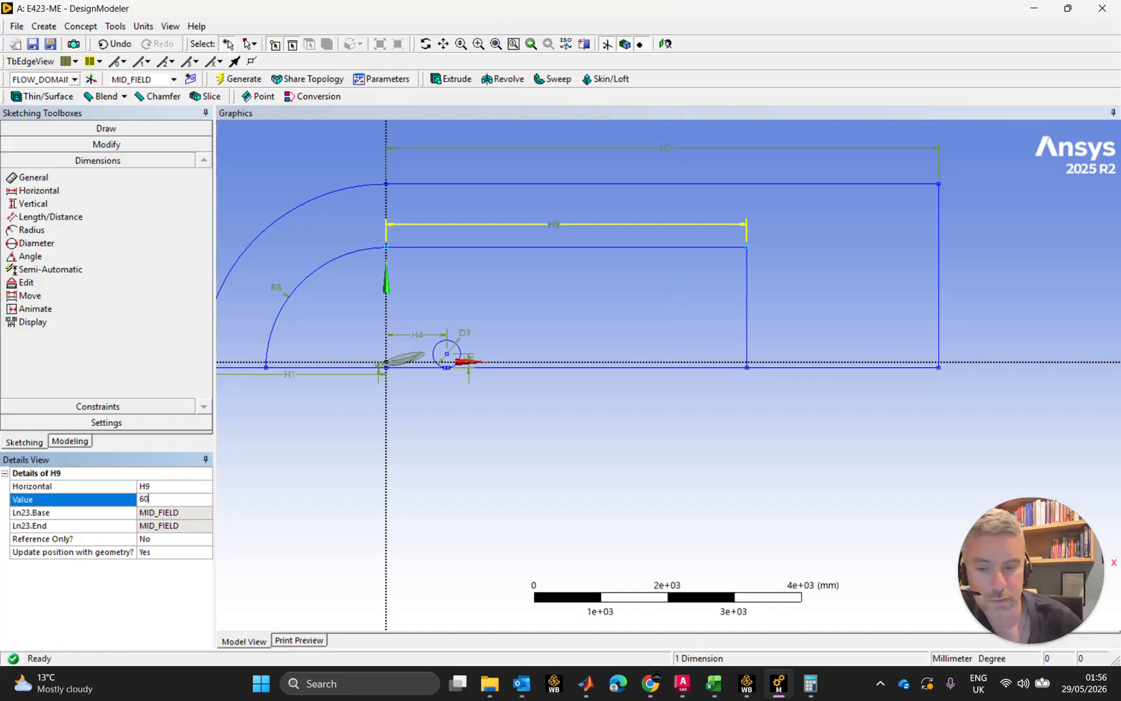
text(00)
key(Return)
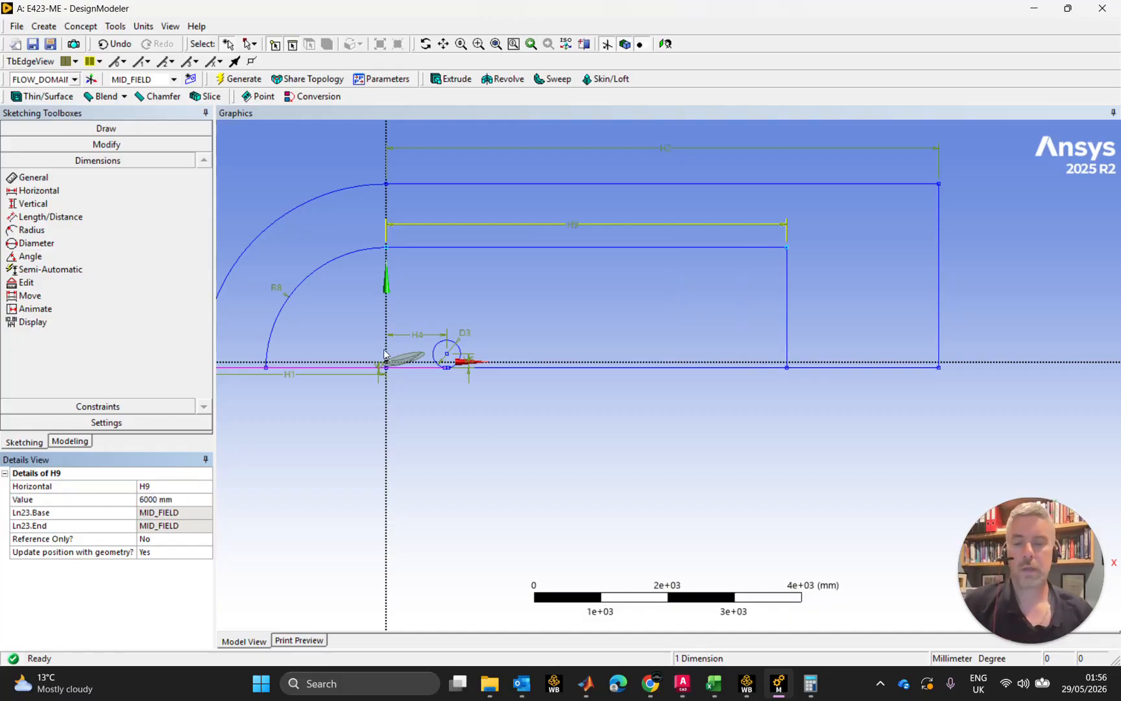
click(529, 477)
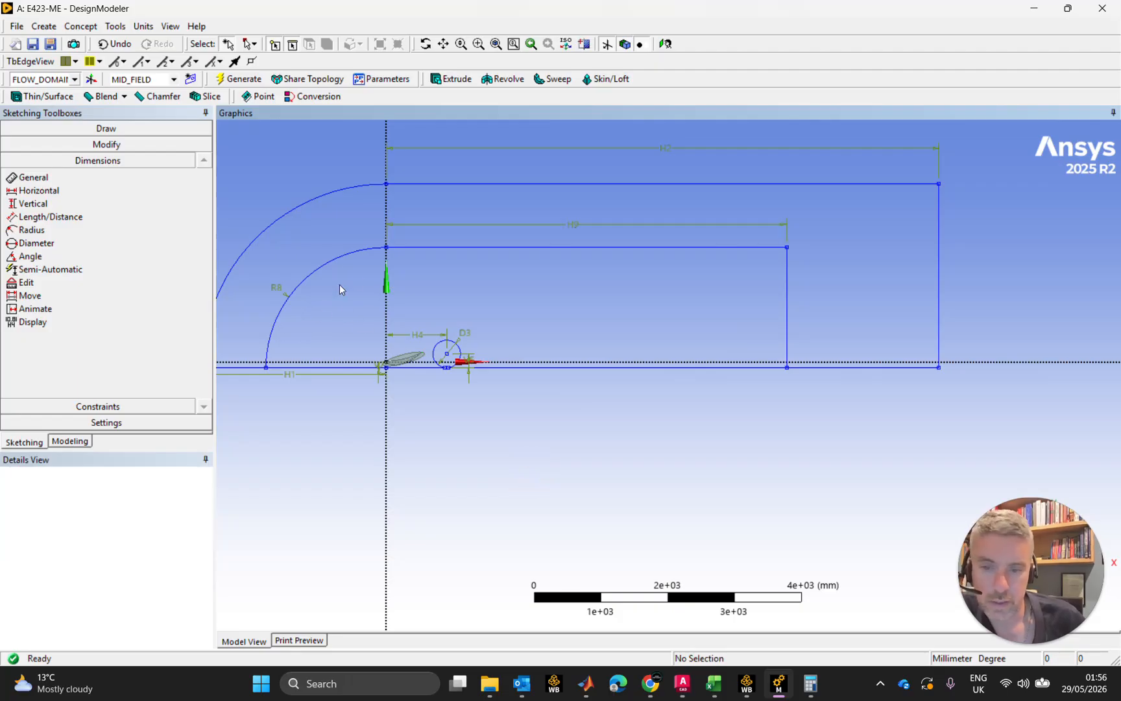
scroll(707, 295, down, 3)
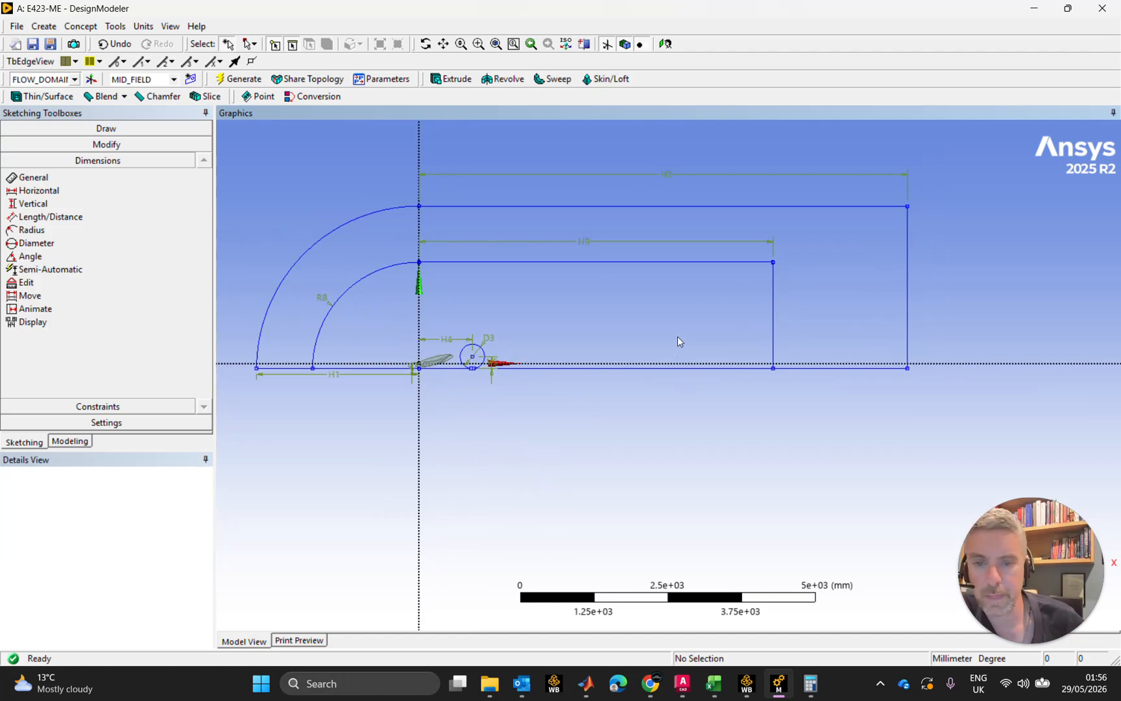
Step: Generate a surface from the FAR_FIELD sketch, using its outer outline and tyre circle, with the Add Material operation
click(75, 27)
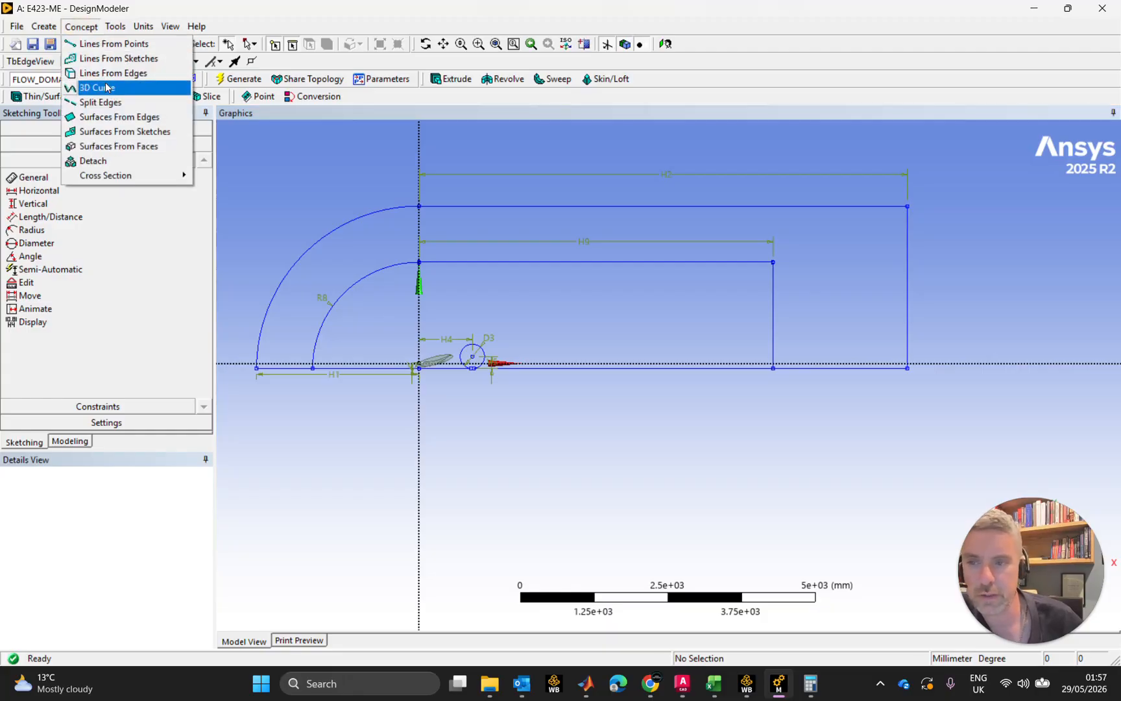
click(124, 131)
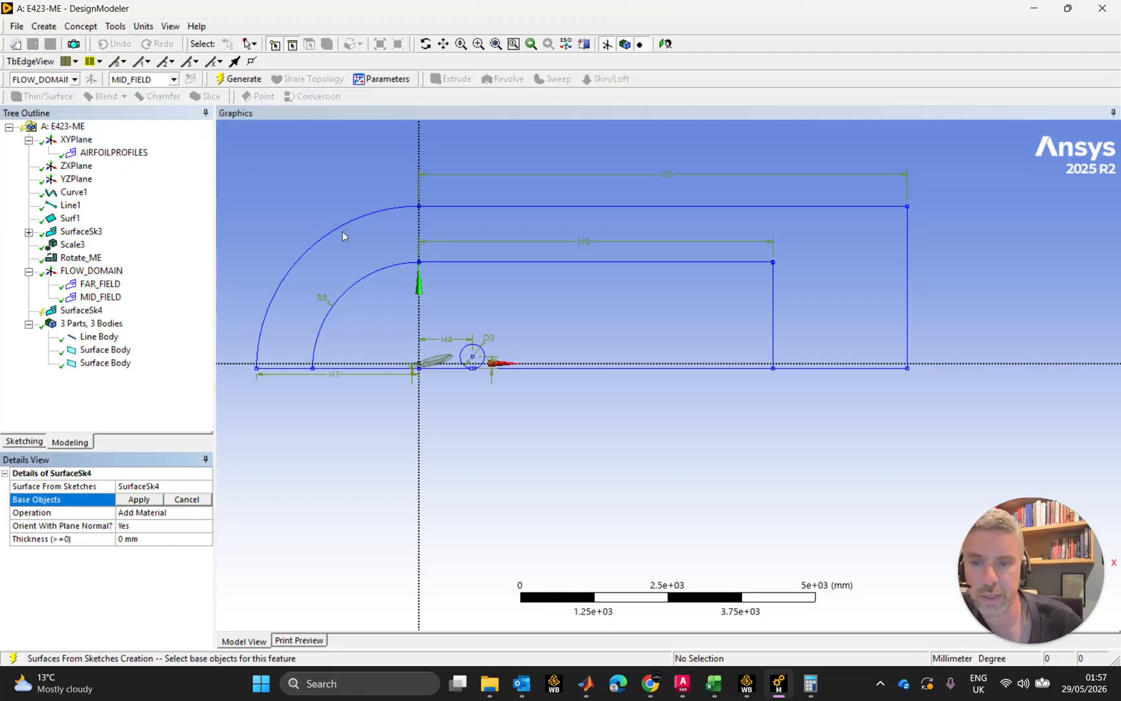
click(387, 213)
ctrl+click(471, 208)
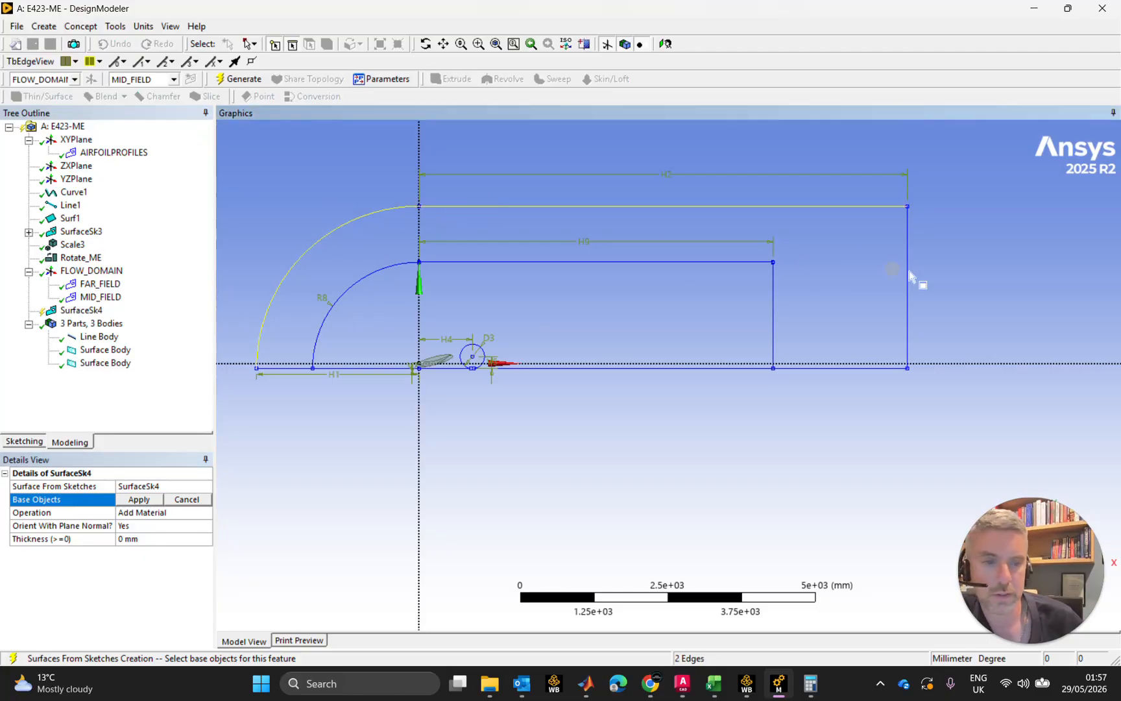
ctrl+click(908, 286)
ctrl+click(863, 368)
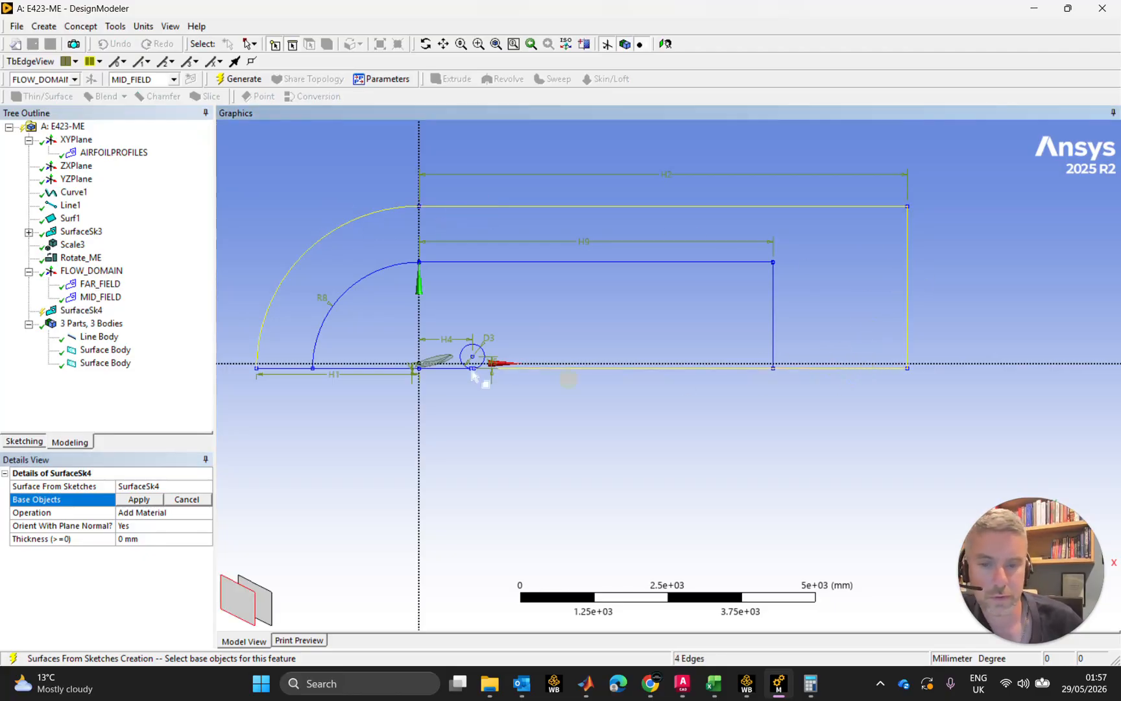
ctrl+click(383, 369)
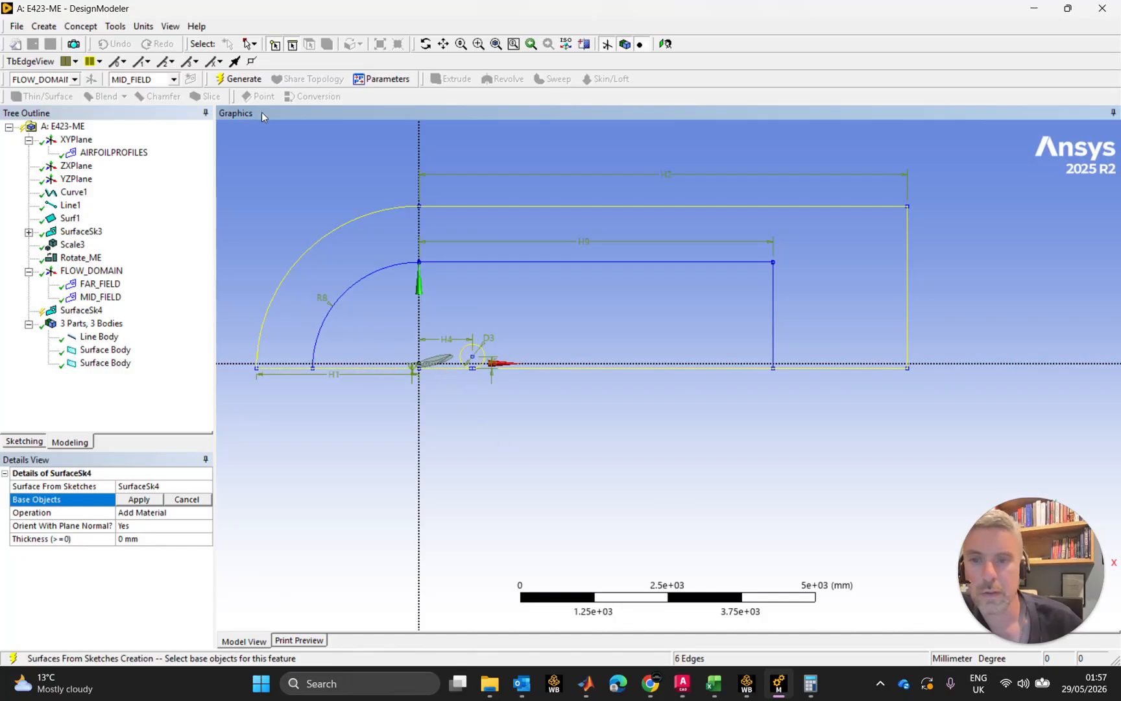
click(239, 78)
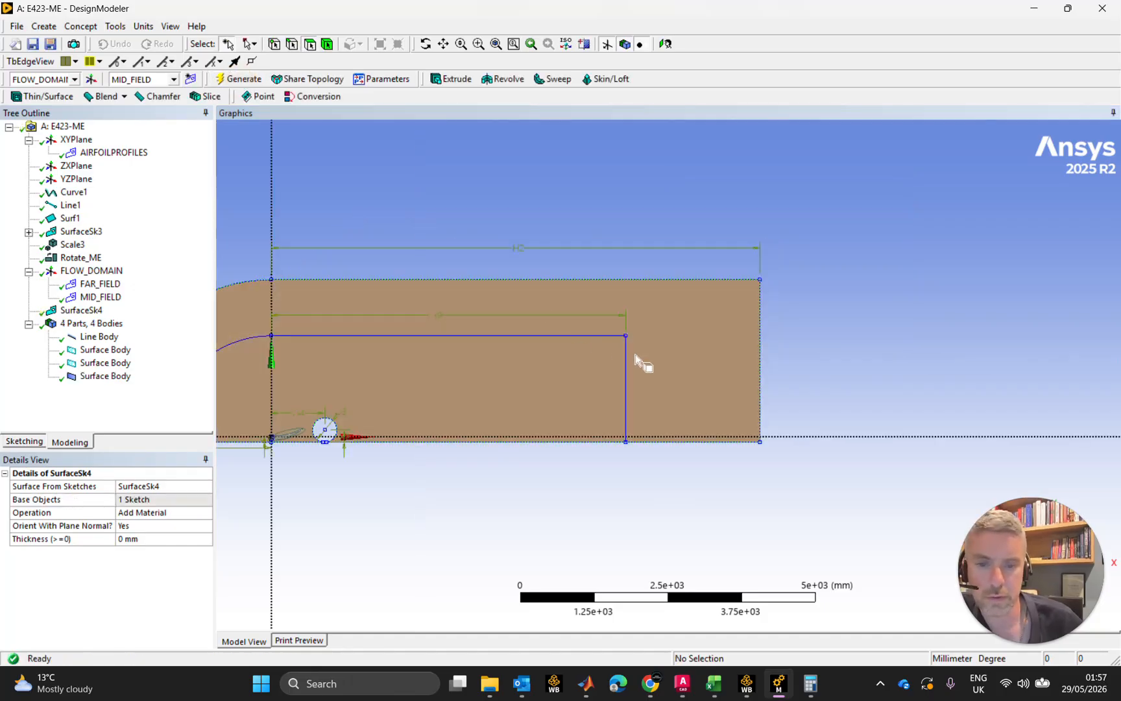
scroll(681, 357, down, 2)
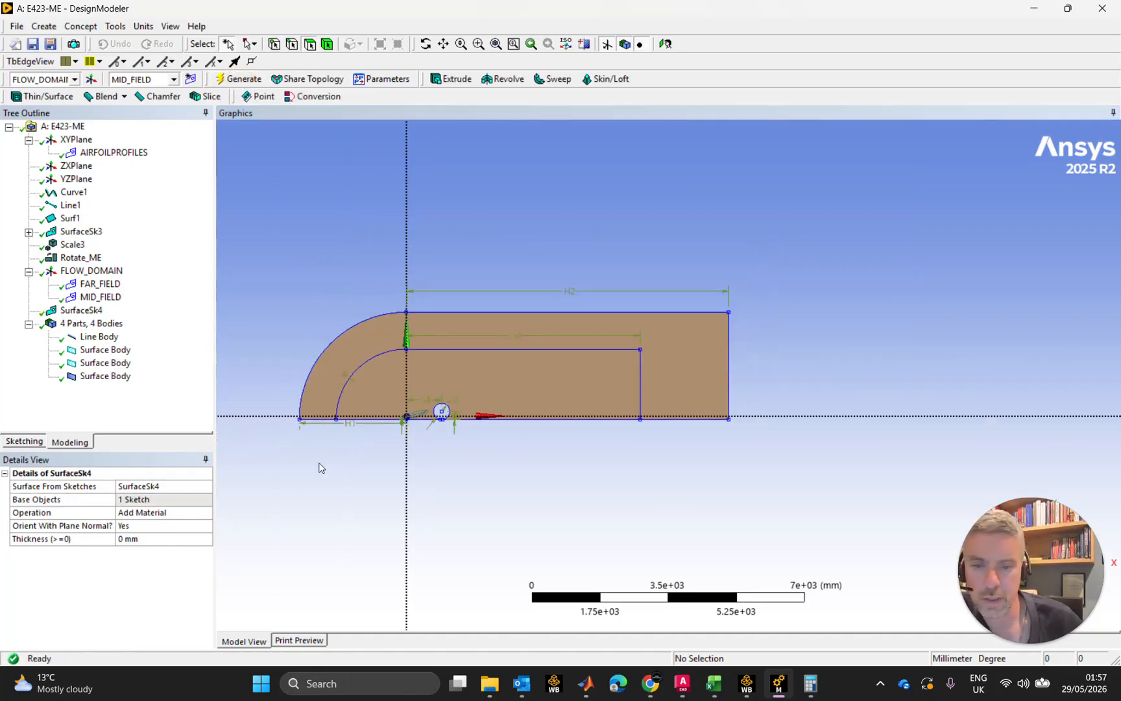
Step: Start a Face Split by points and edges with the large flow-domain surface as the target face
scroll(385, 443, up, 1)
ctrl+middle_drag(416, 461, 588, 376)
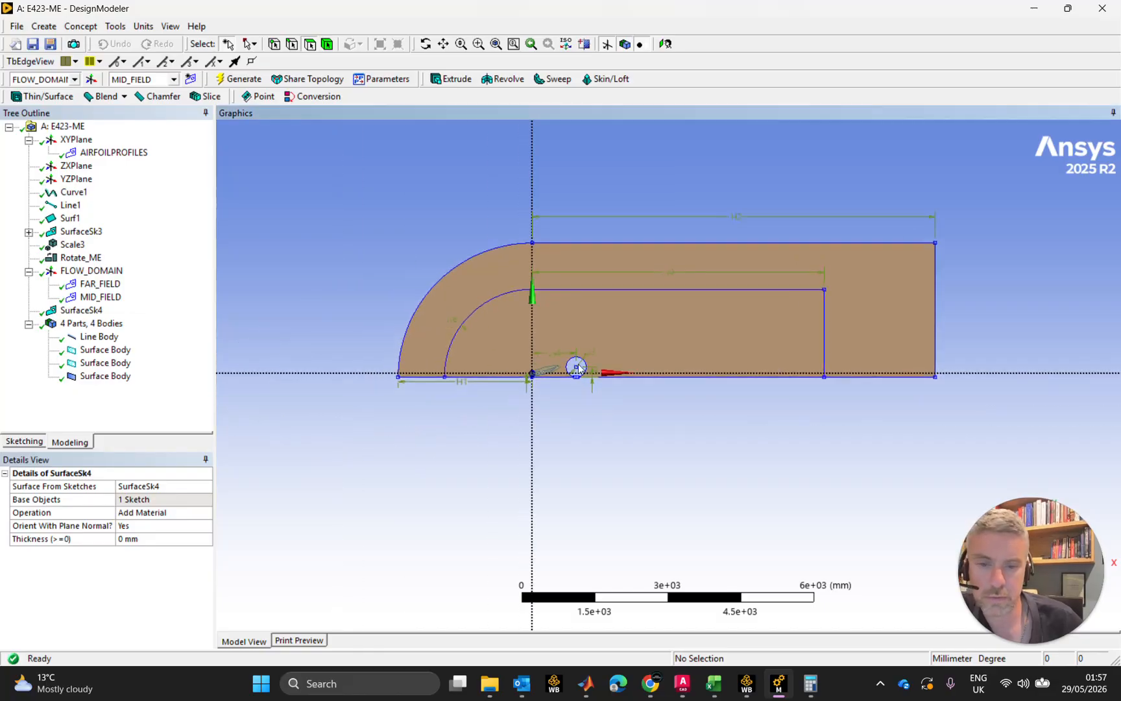
scroll(589, 377, up, 2)
click(629, 430)
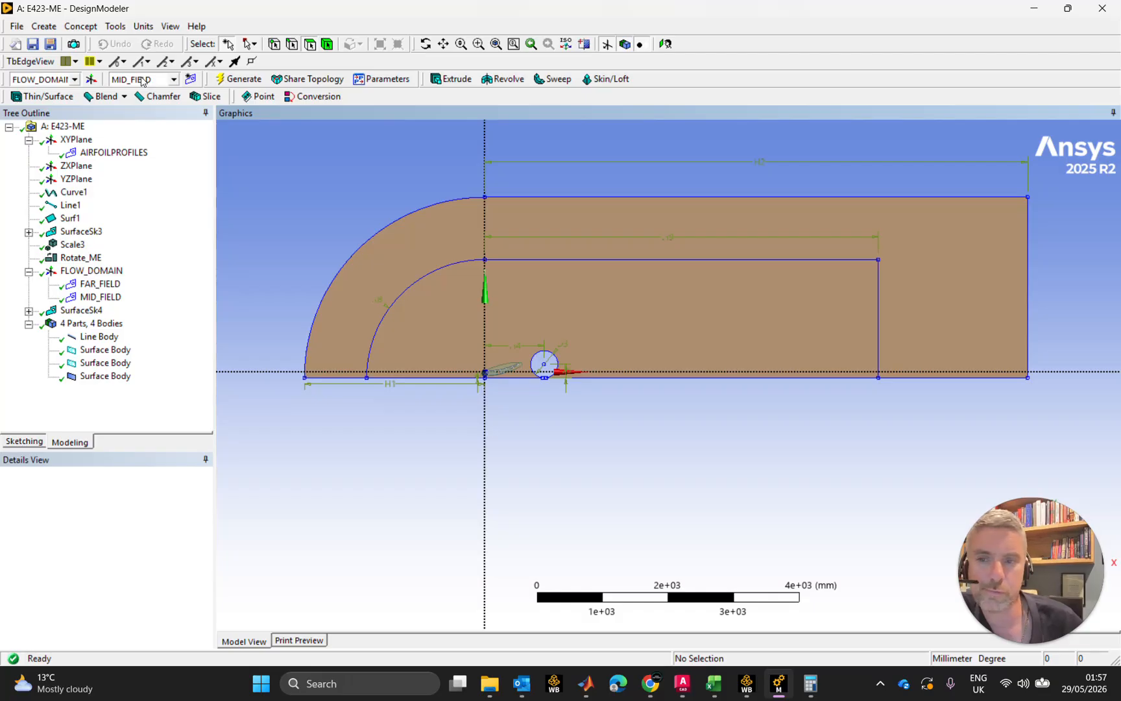
click(115, 26)
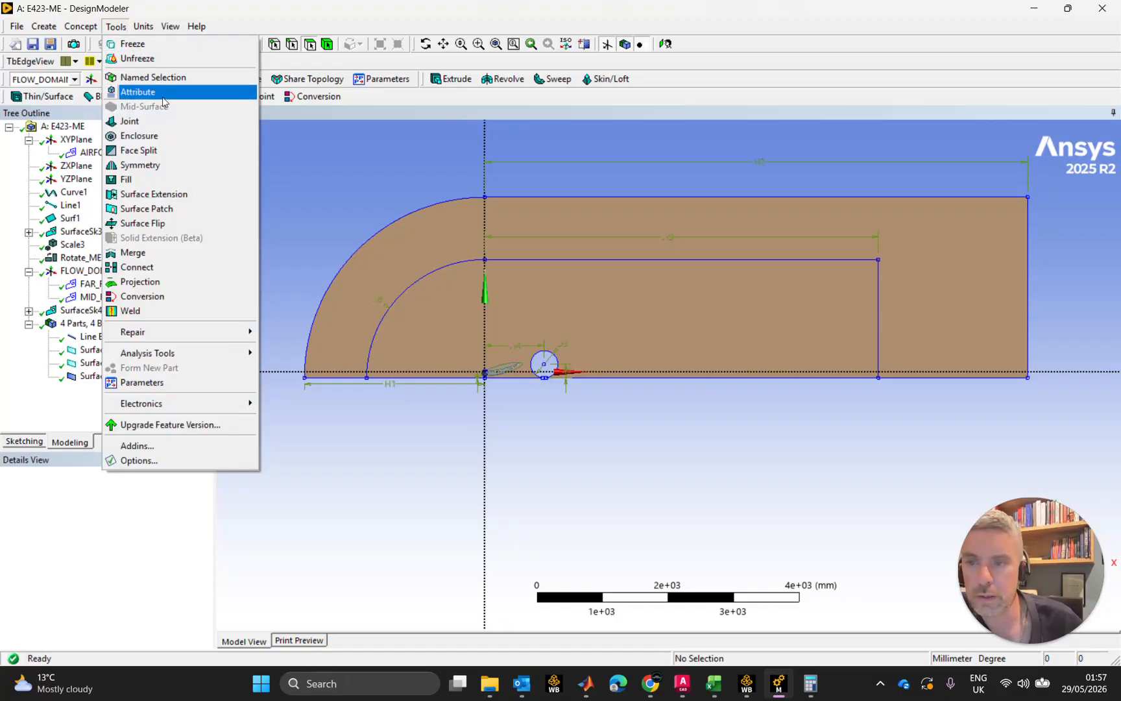
click(139, 151)
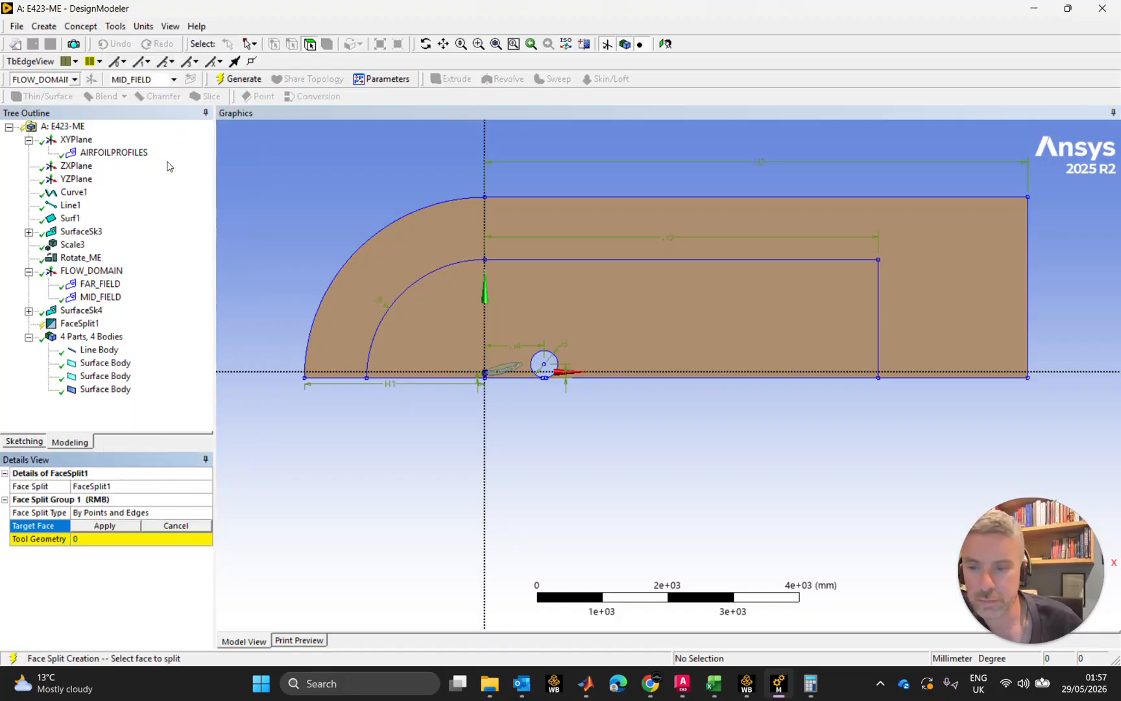
click(121, 527)
click(373, 284)
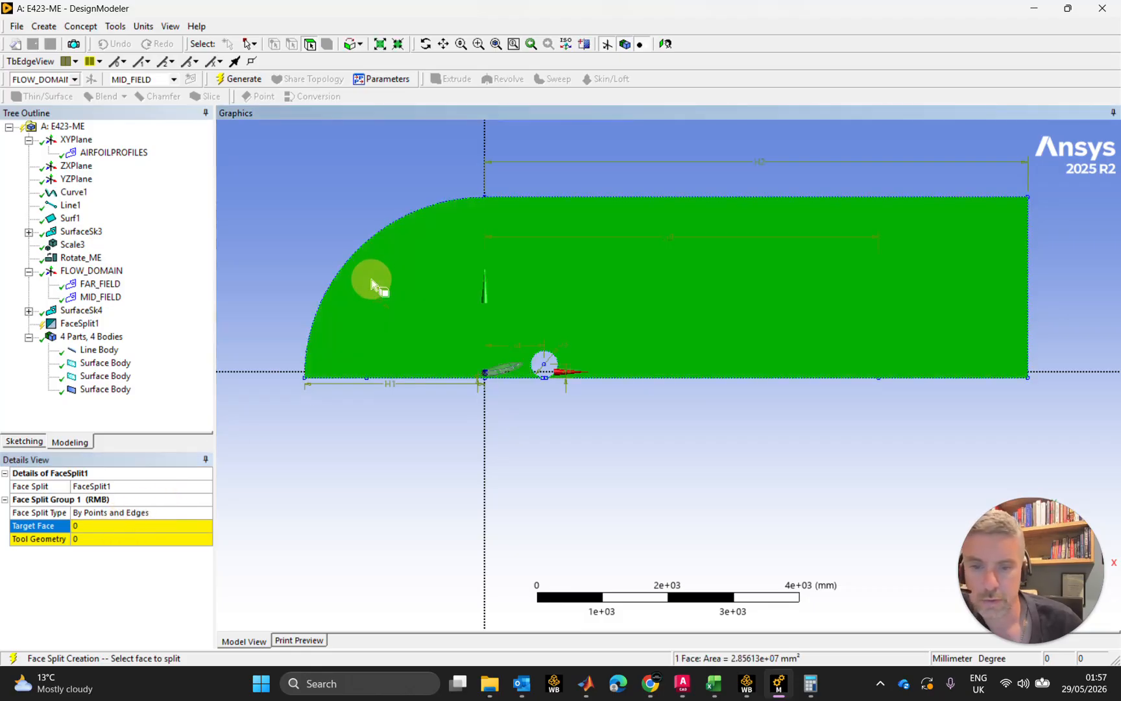
click(91, 527)
click(98, 526)
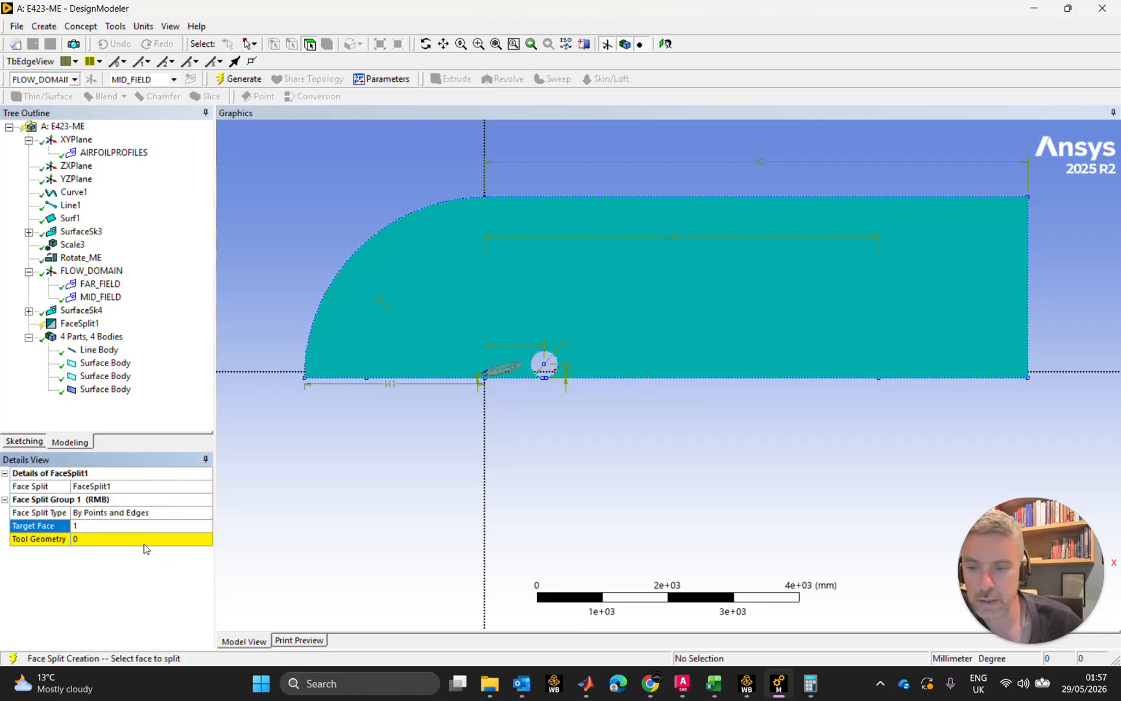
Step: Use the mid-field's arc, upper line and vertical line as the split's tool geometry and generate the face split
click(102, 540)
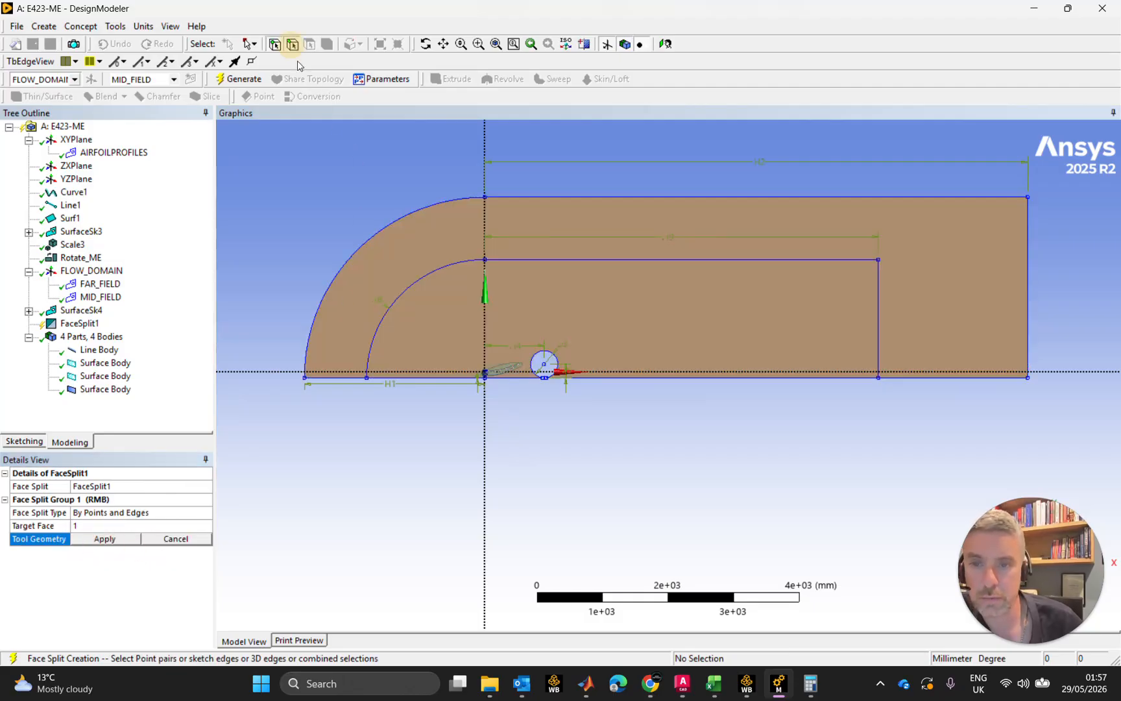
click(396, 297)
ctrl+click(553, 260)
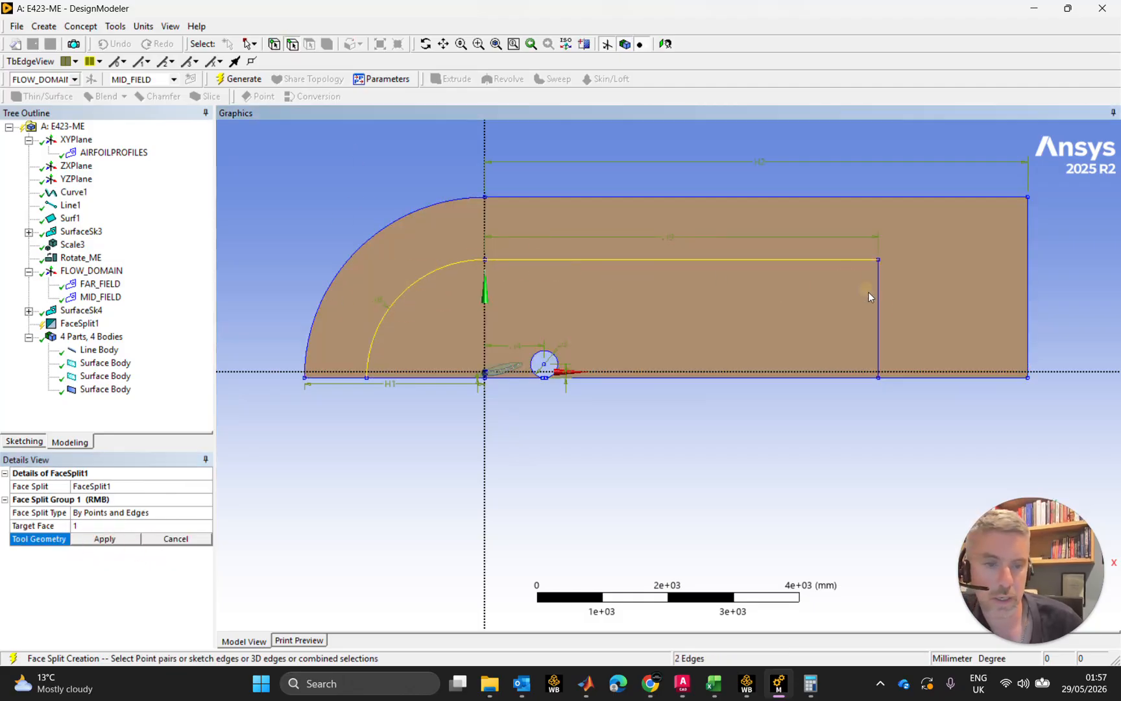
ctrl+click(880, 348)
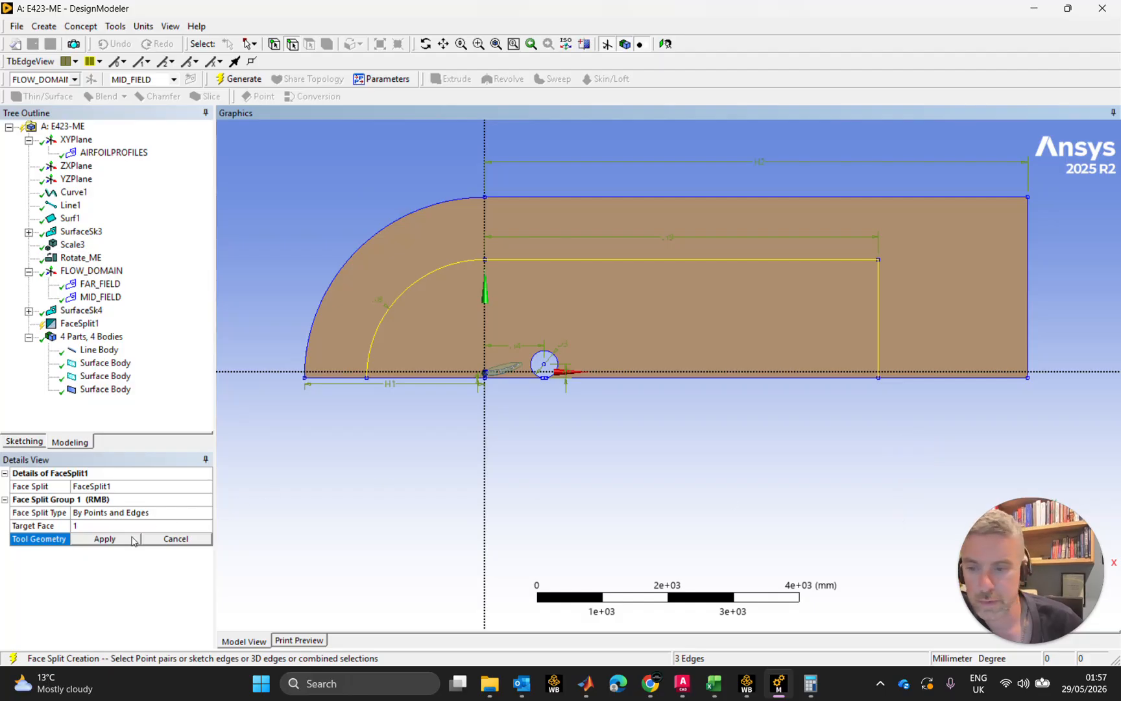
click(104, 539)
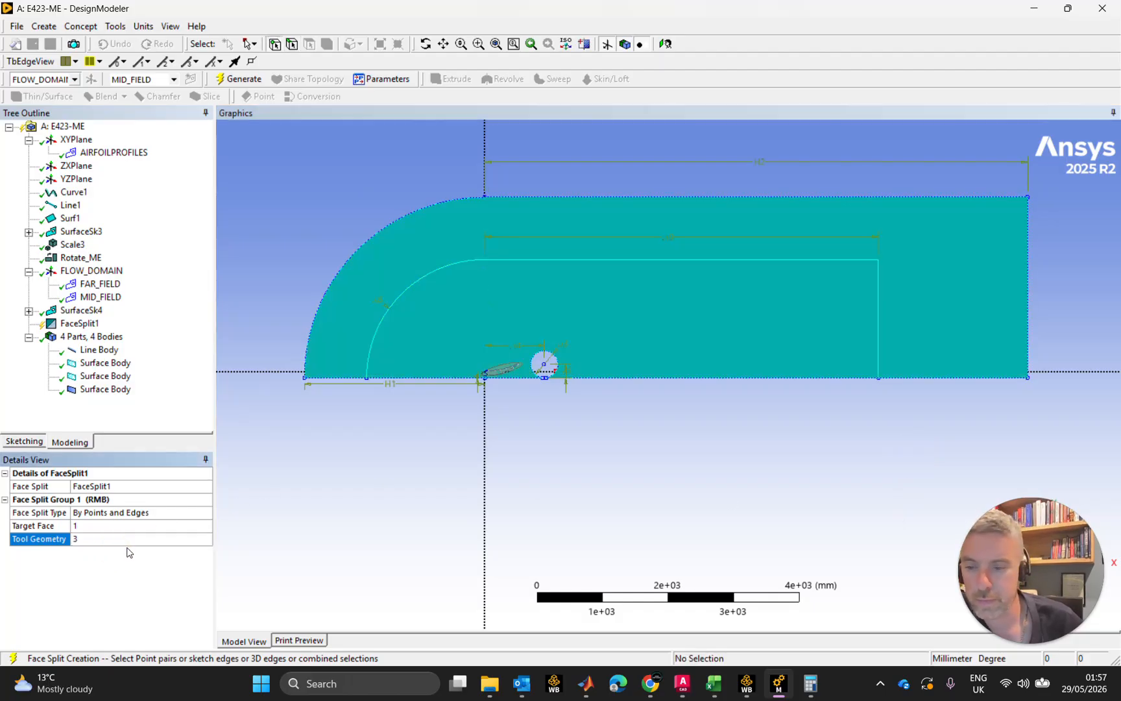
click(239, 78)
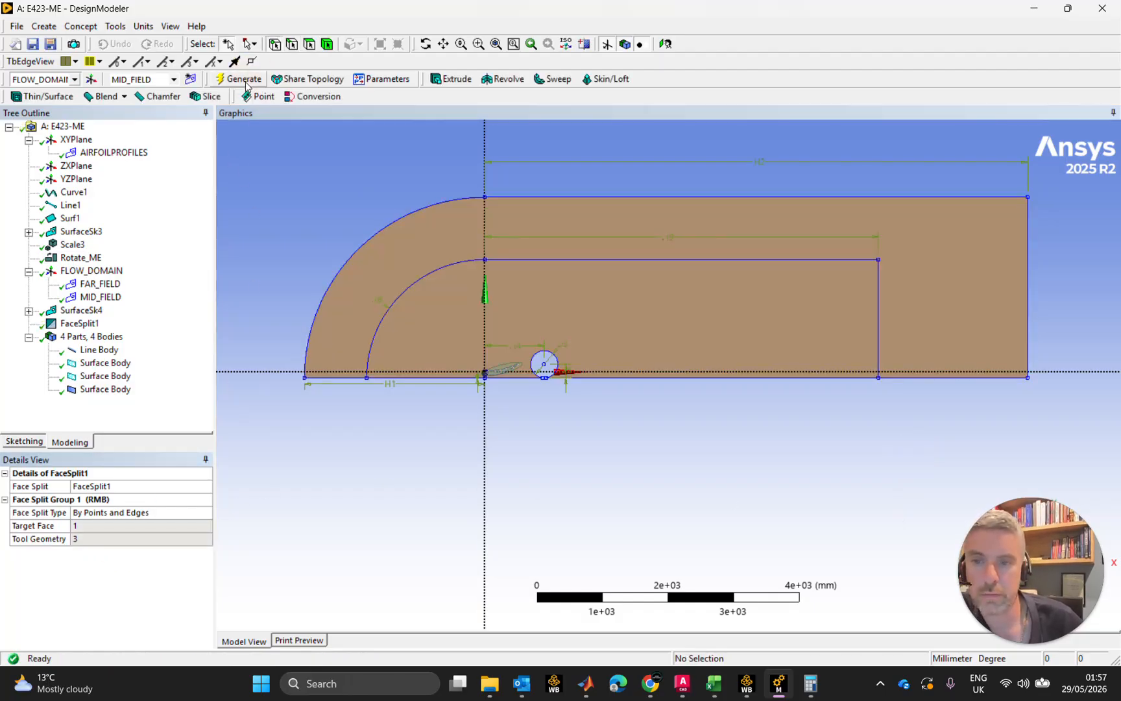
click(426, 319)
click(403, 268)
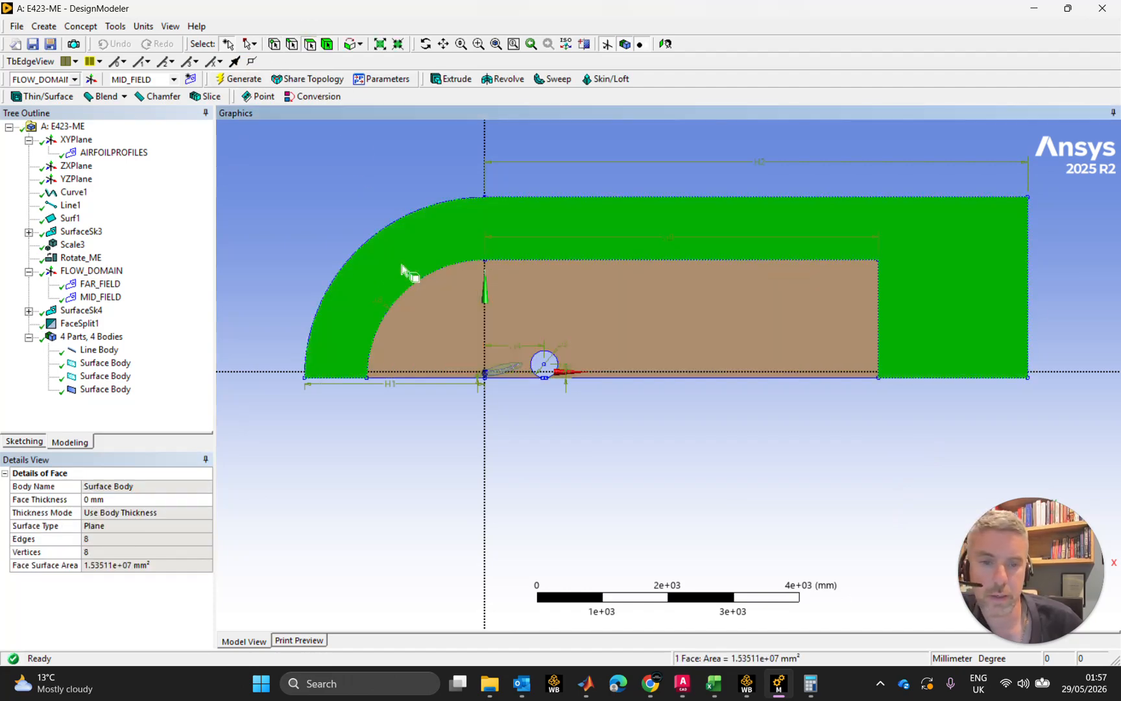
click(665, 459)
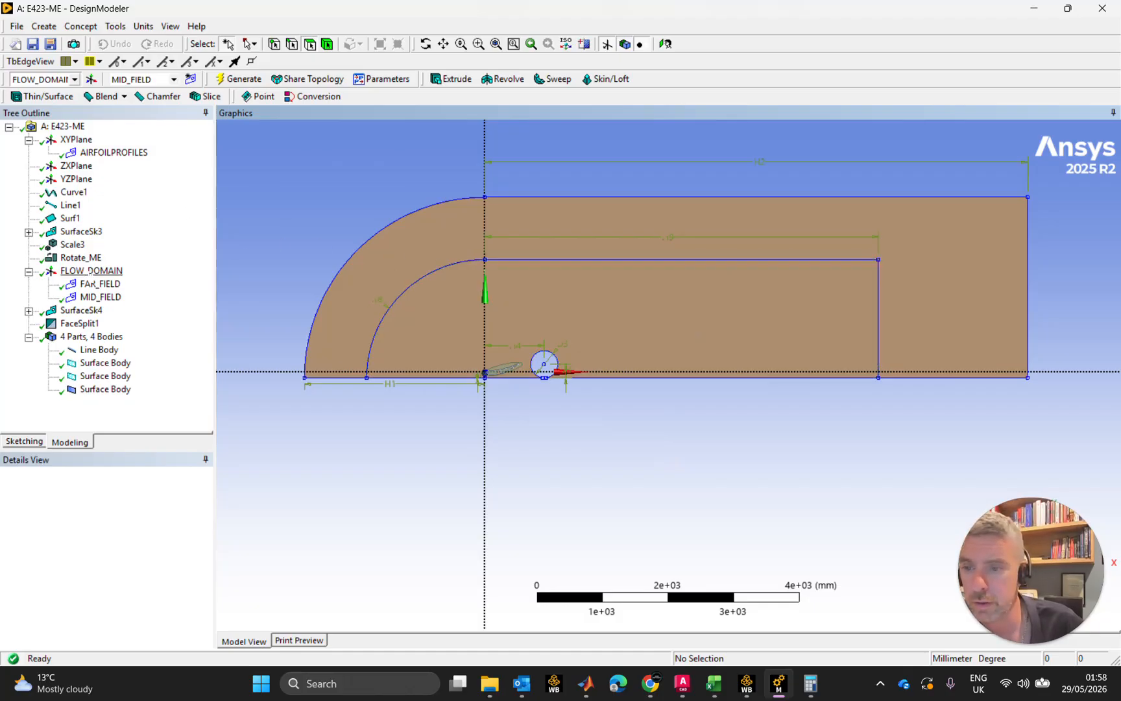
Step: Create a new sketch on the FLOW_DOMAIN plane and rename it NEAR_FIELD
click(91, 271)
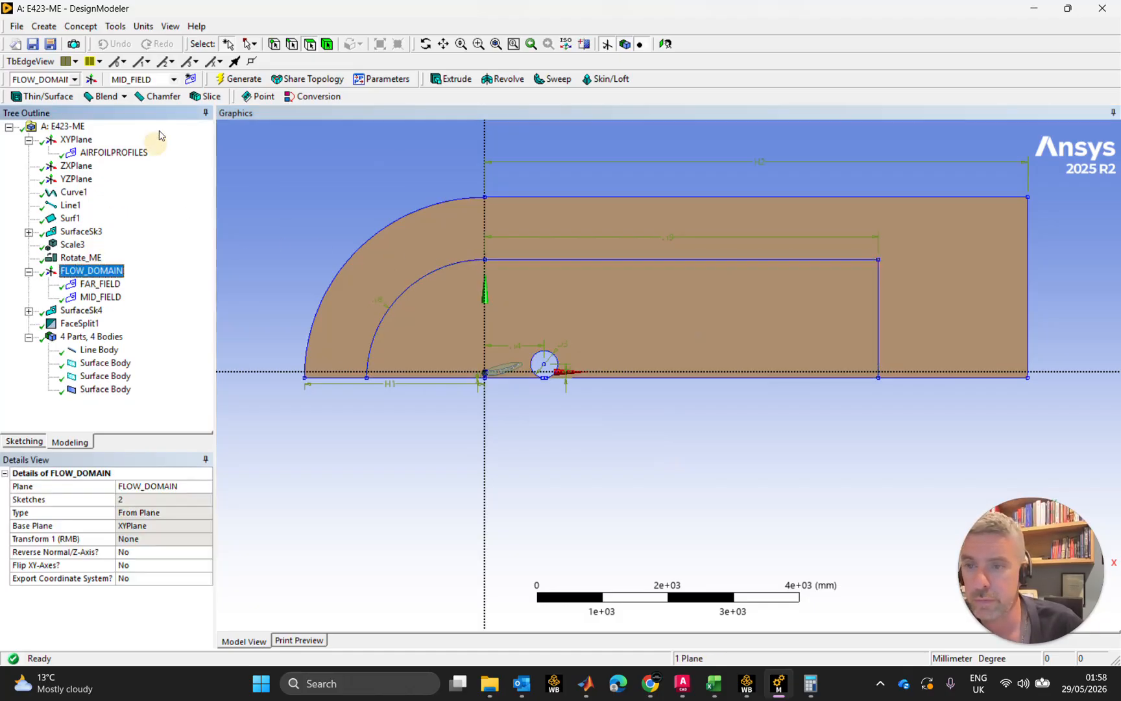
click(190, 79)
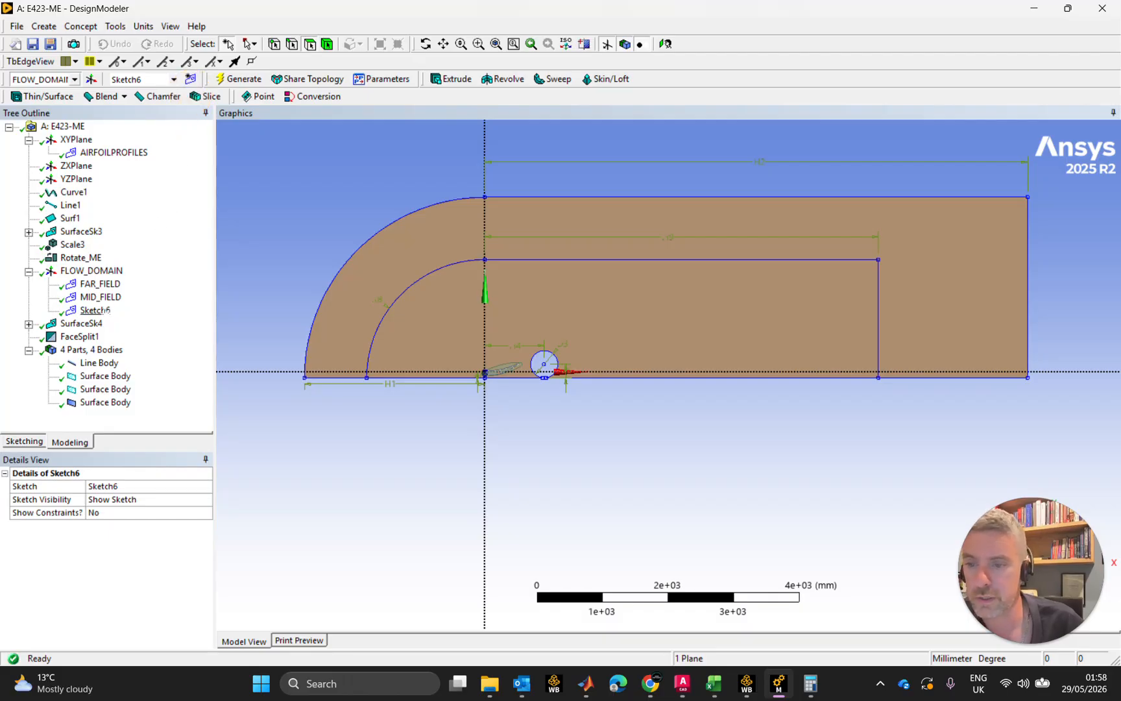
click(95, 310)
click(105, 311)
text(NEAR)
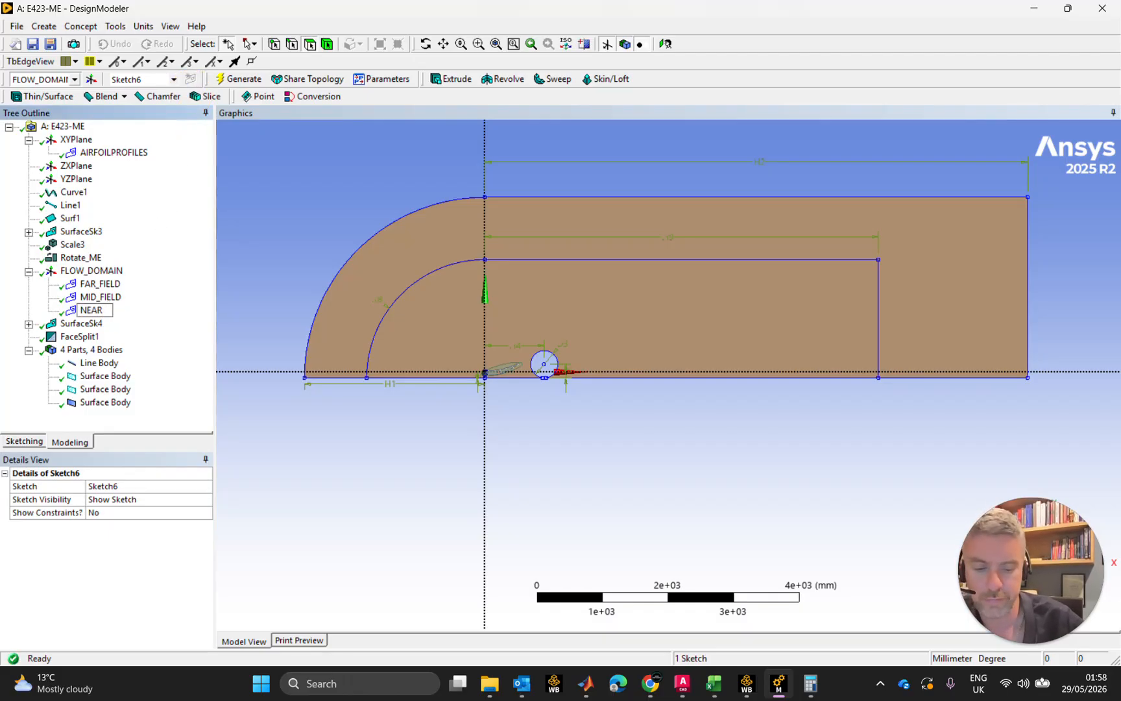
key(Return)
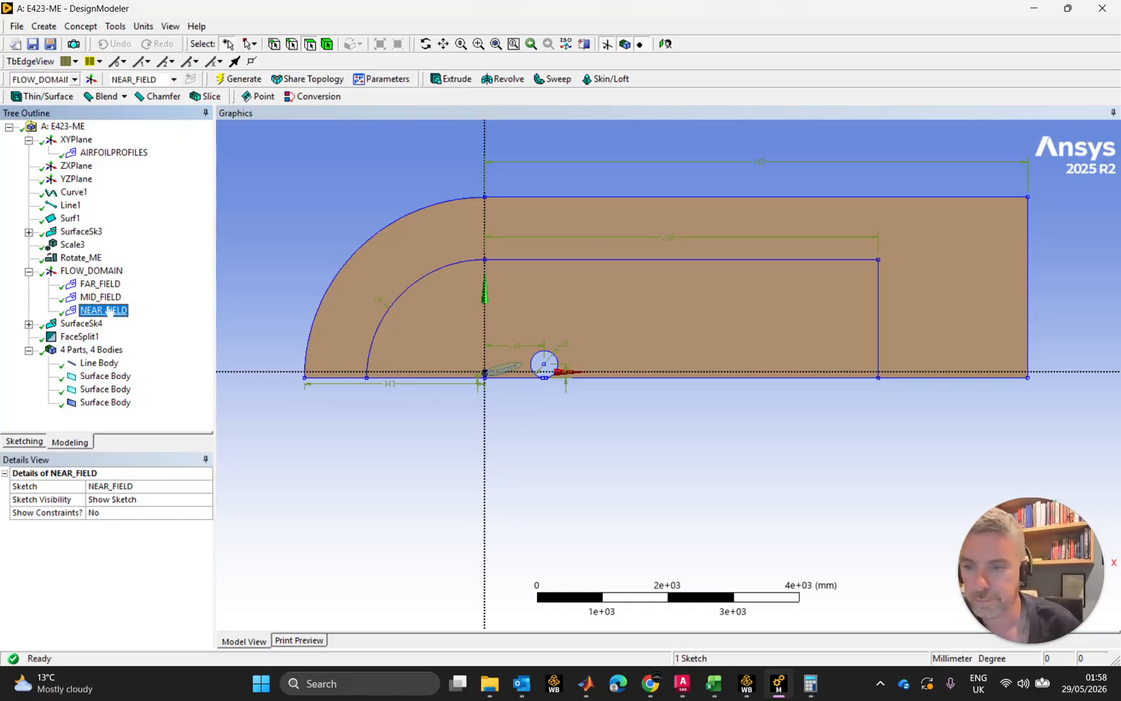
Step: Draw a quarter-circle arc of about 1018 mm radius inside the mid-field arc, concentric with it, from the ground line to the vertical axis
click(30, 442)
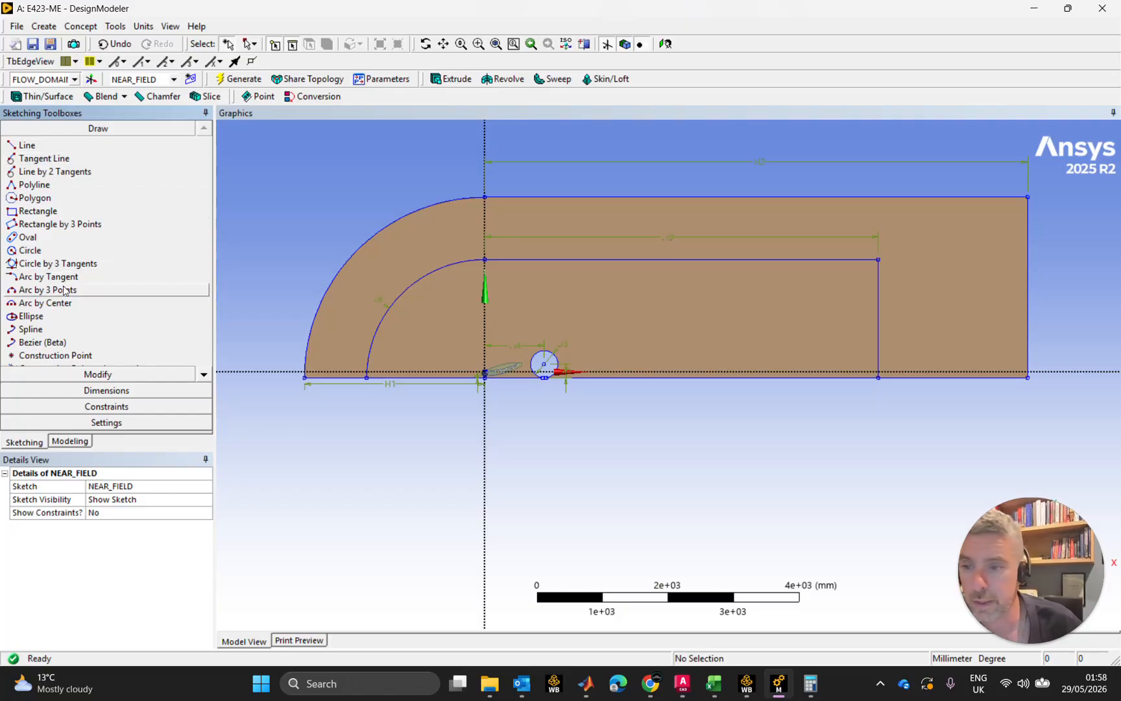
click(62, 303)
scroll(499, 385, up, 1)
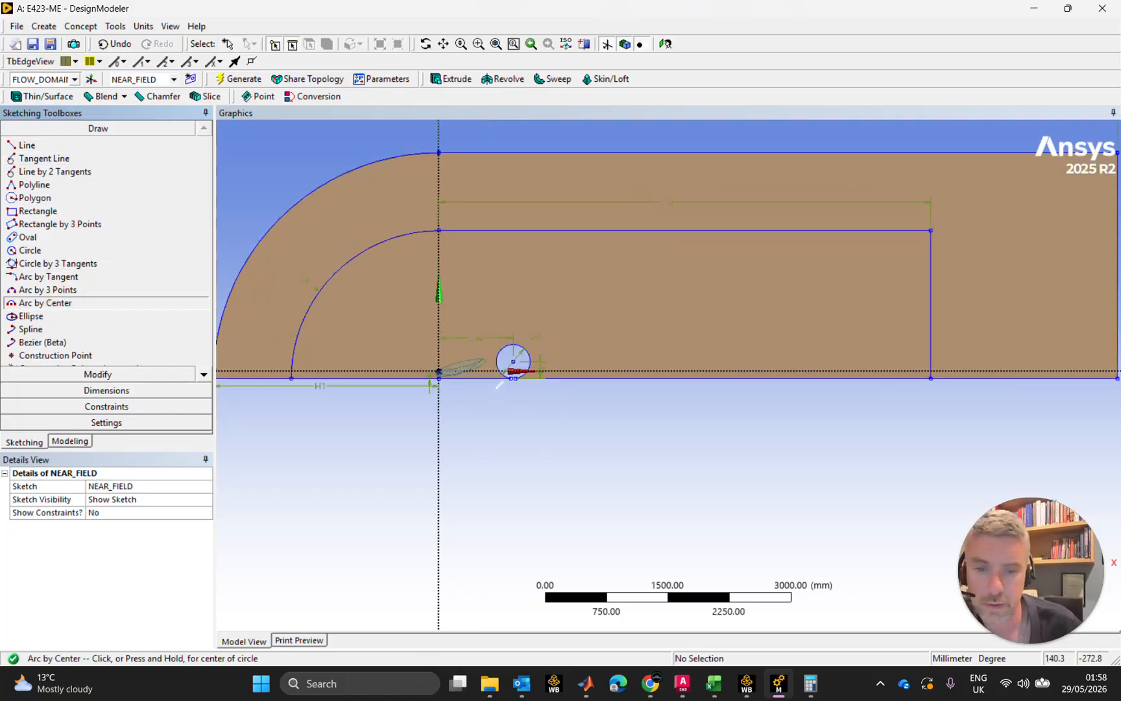
click(440, 377)
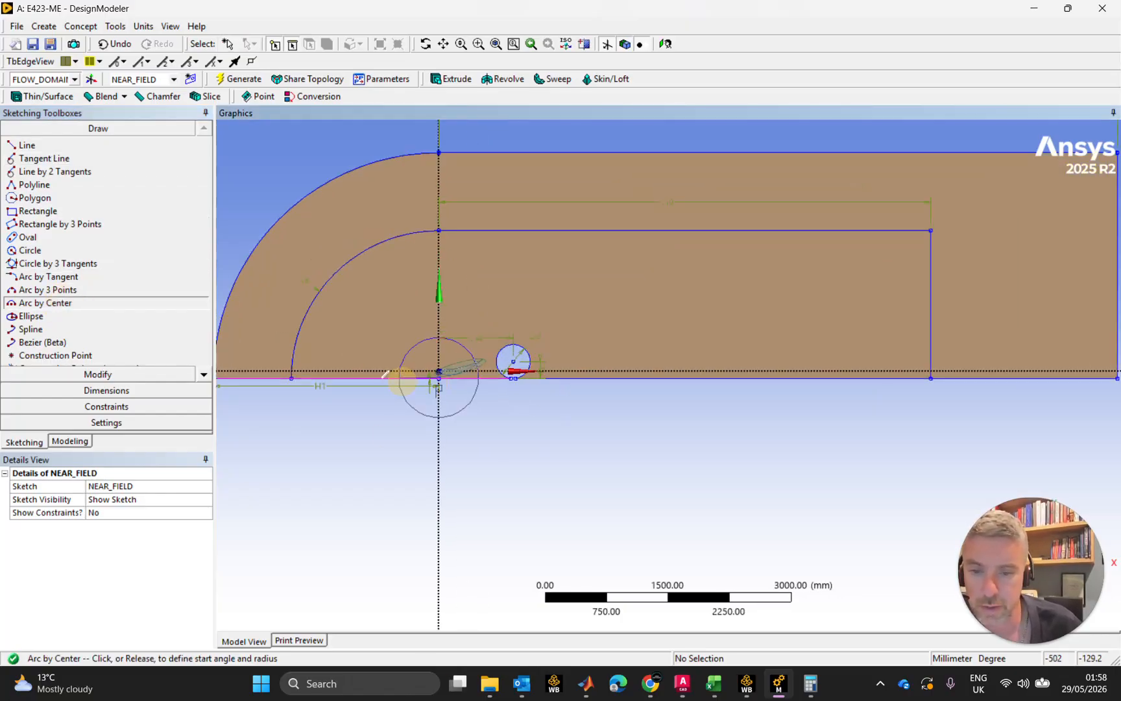
click(357, 375)
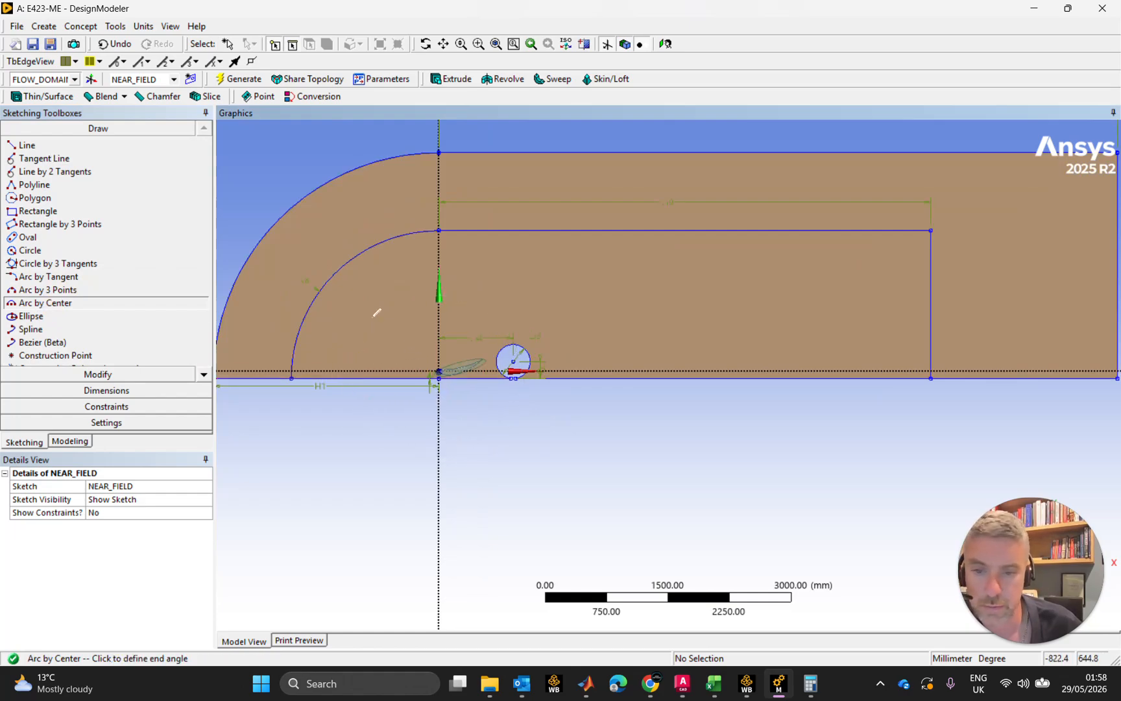
click(440, 271)
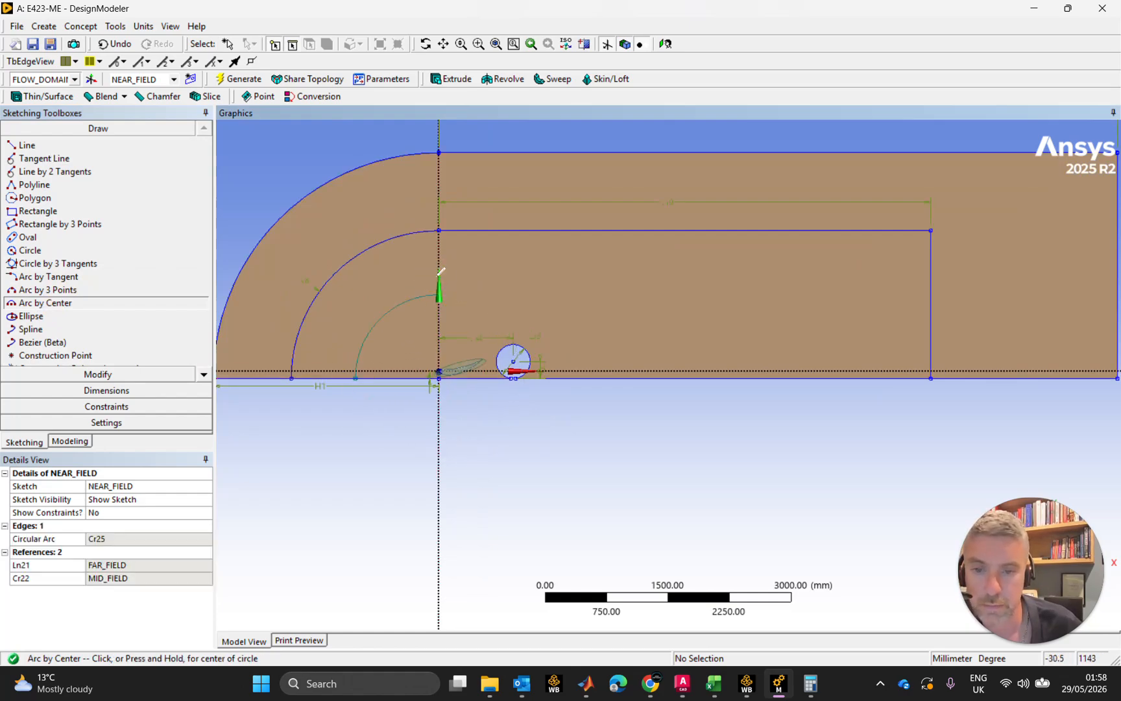
key(Escape)
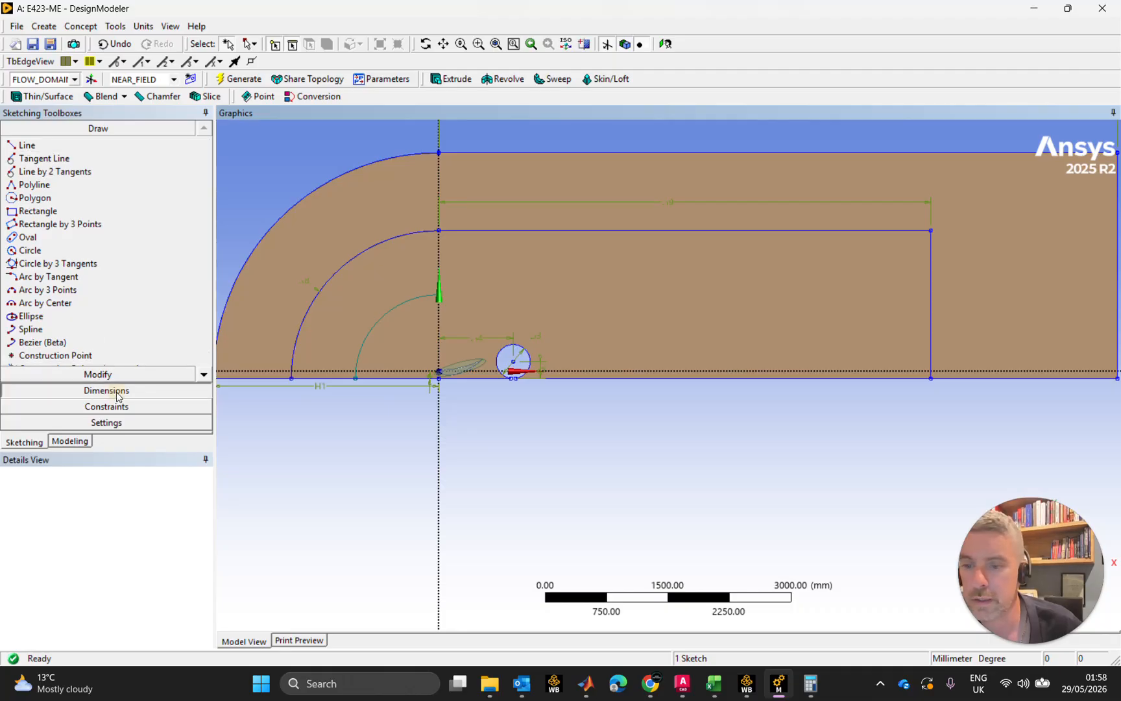
Step: Dimension the near-field arc's radius and set it to 600 mm
click(114, 391)
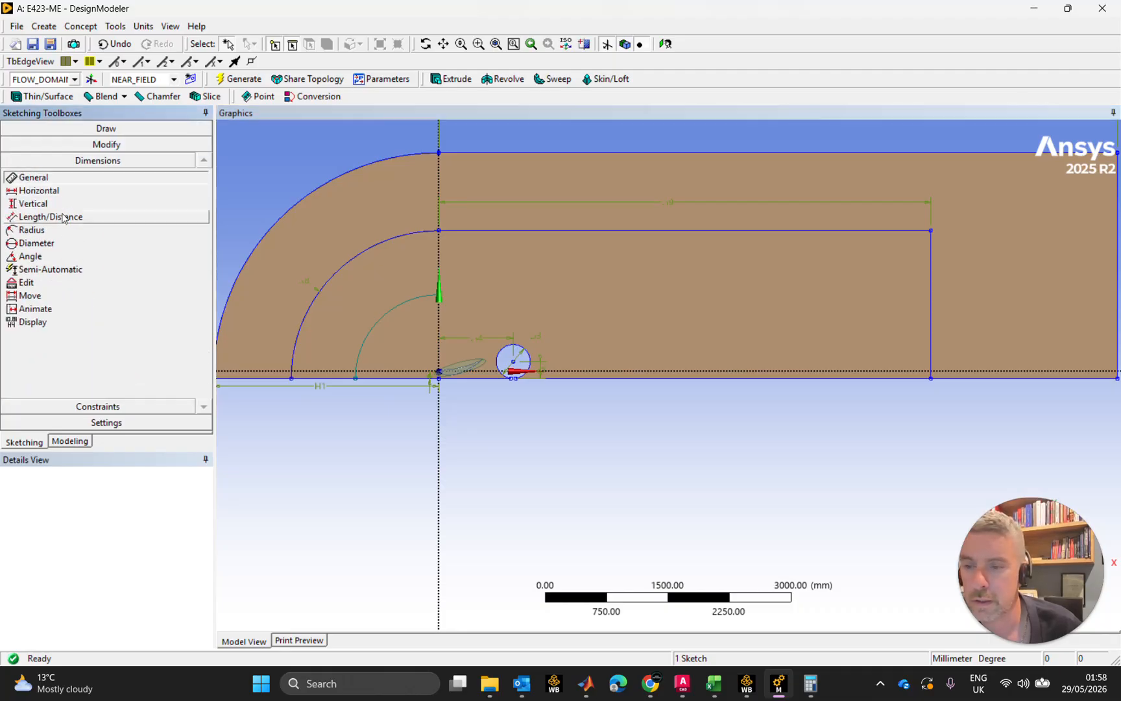
click(60, 228)
click(376, 324)
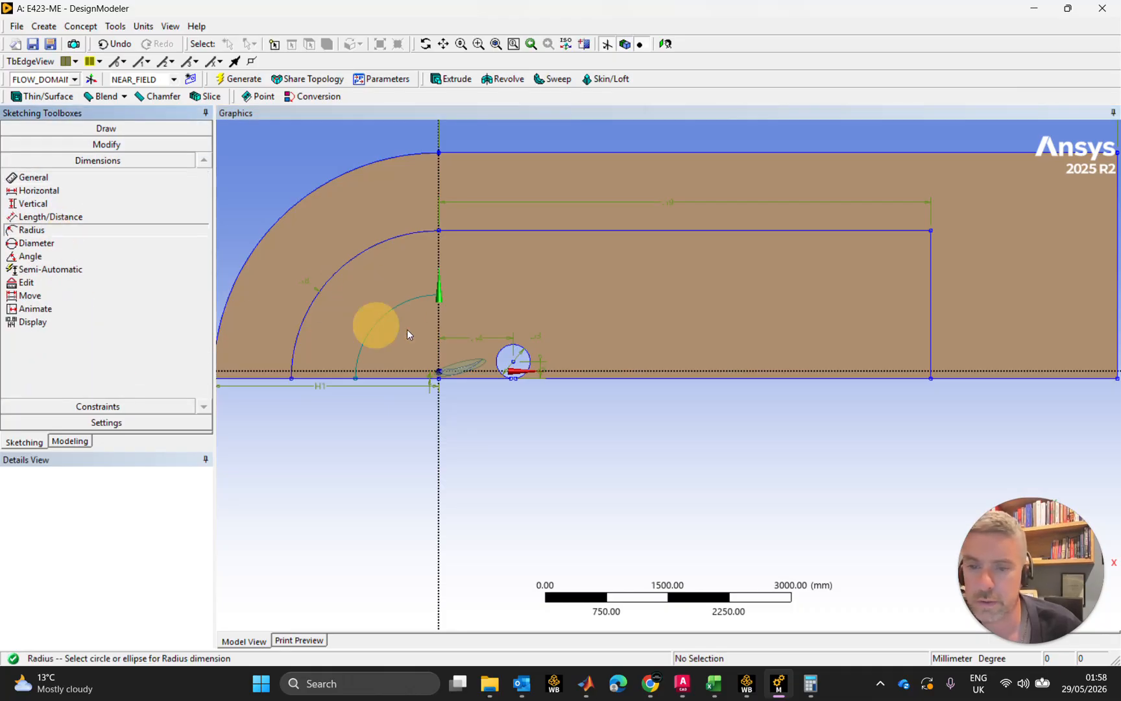
click(377, 313)
click(378, 306)
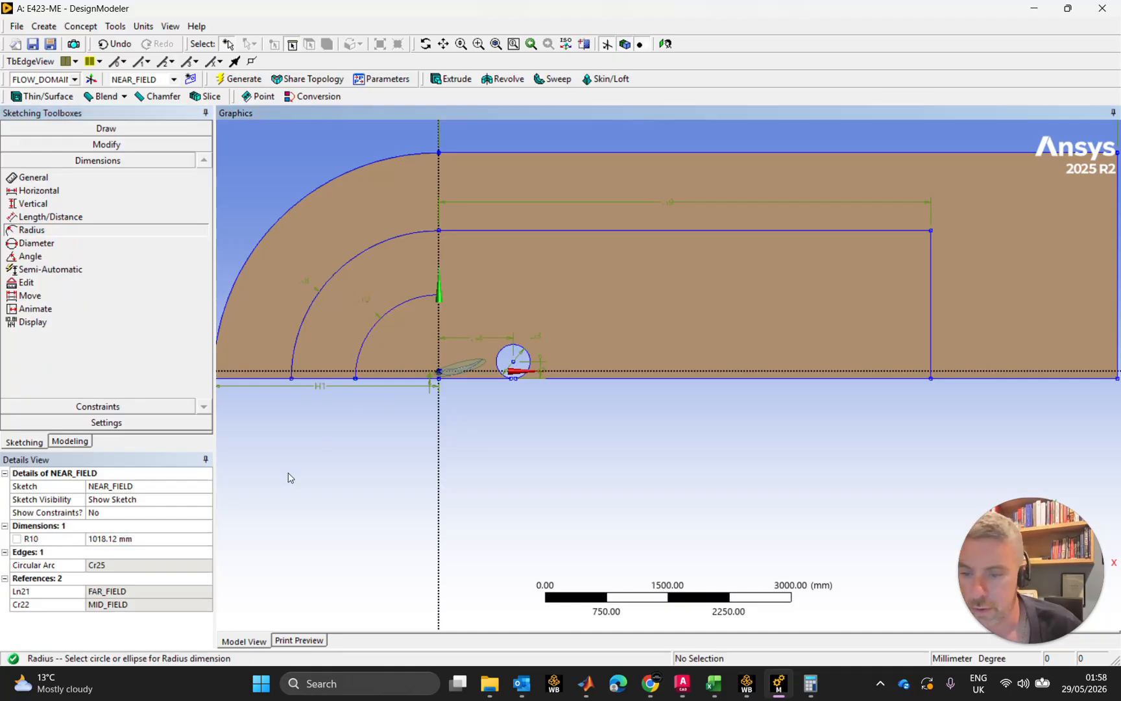
click(137, 538)
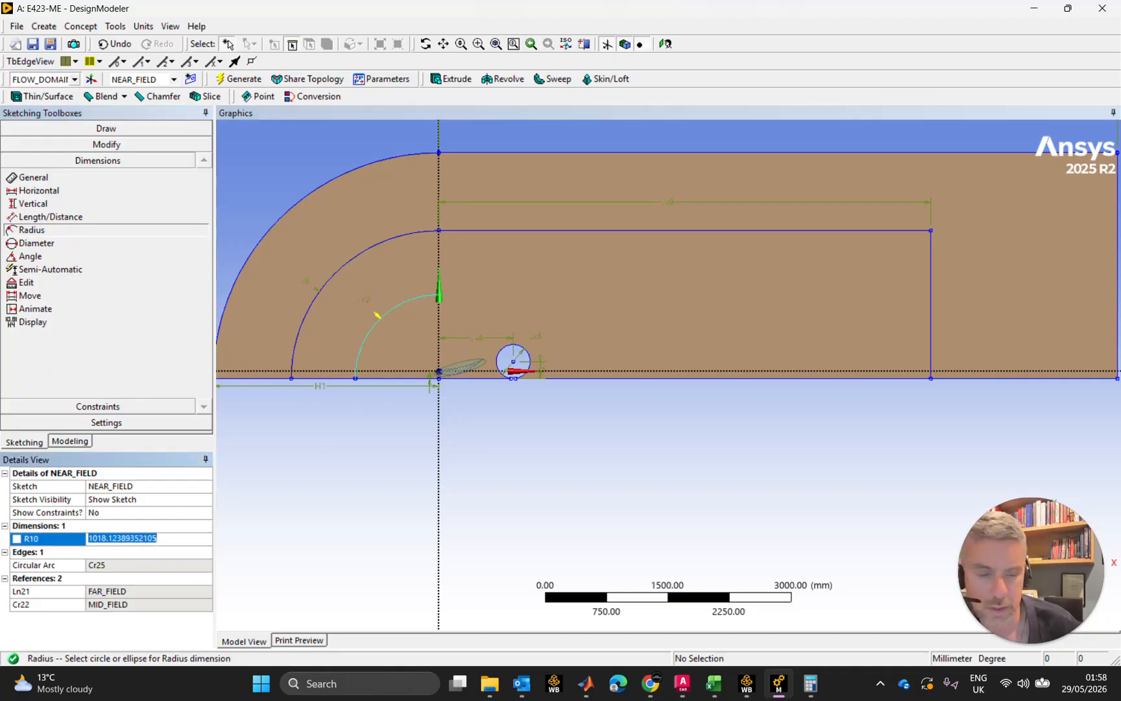
text(600)
key(Return)
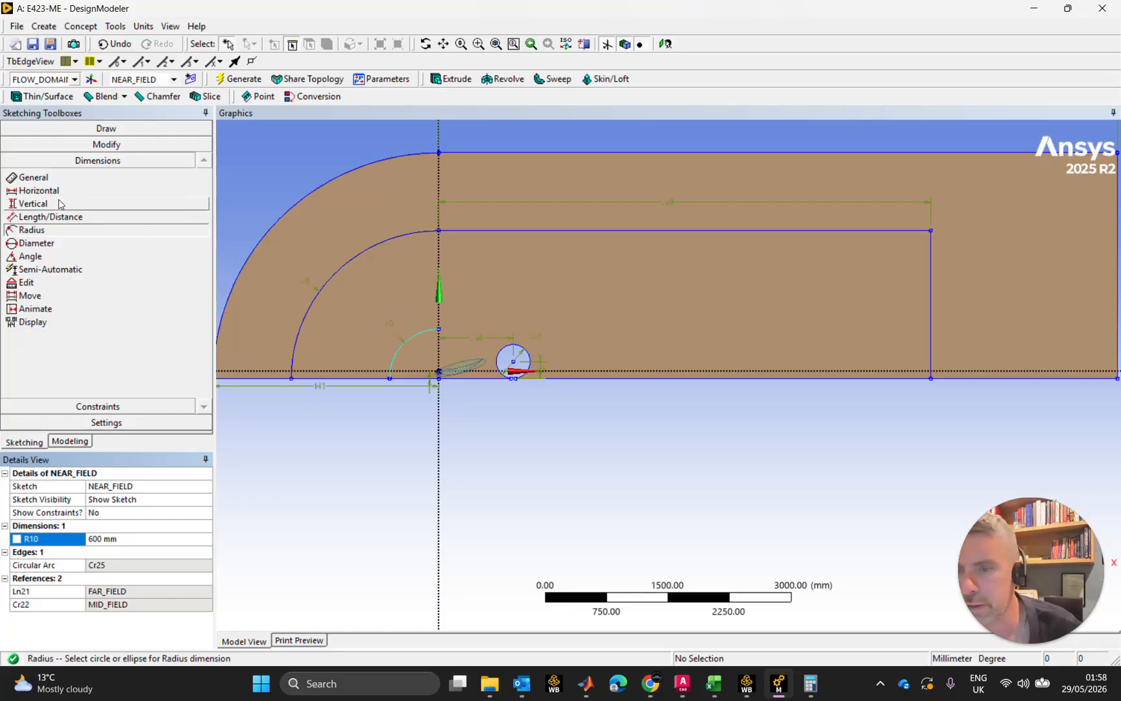
Step: Draw a horizontal line from the near-field arc's upper end past the tyre circle, and a vertical line from there down to the ground line
click(101, 128)
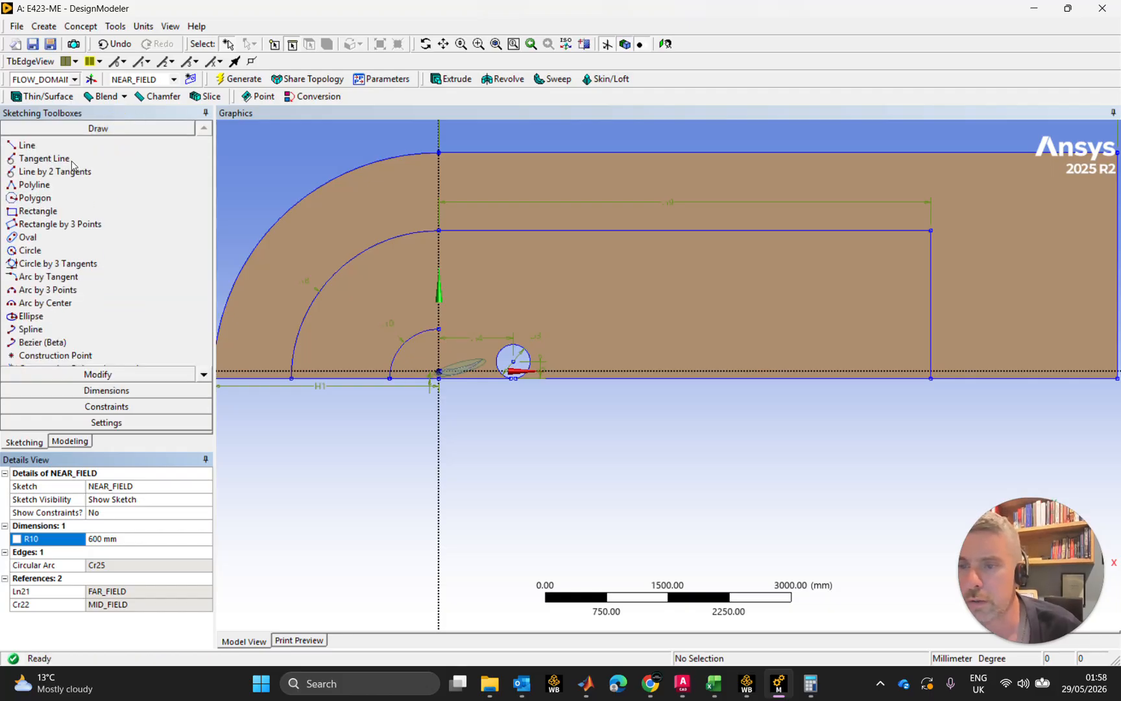
click(28, 145)
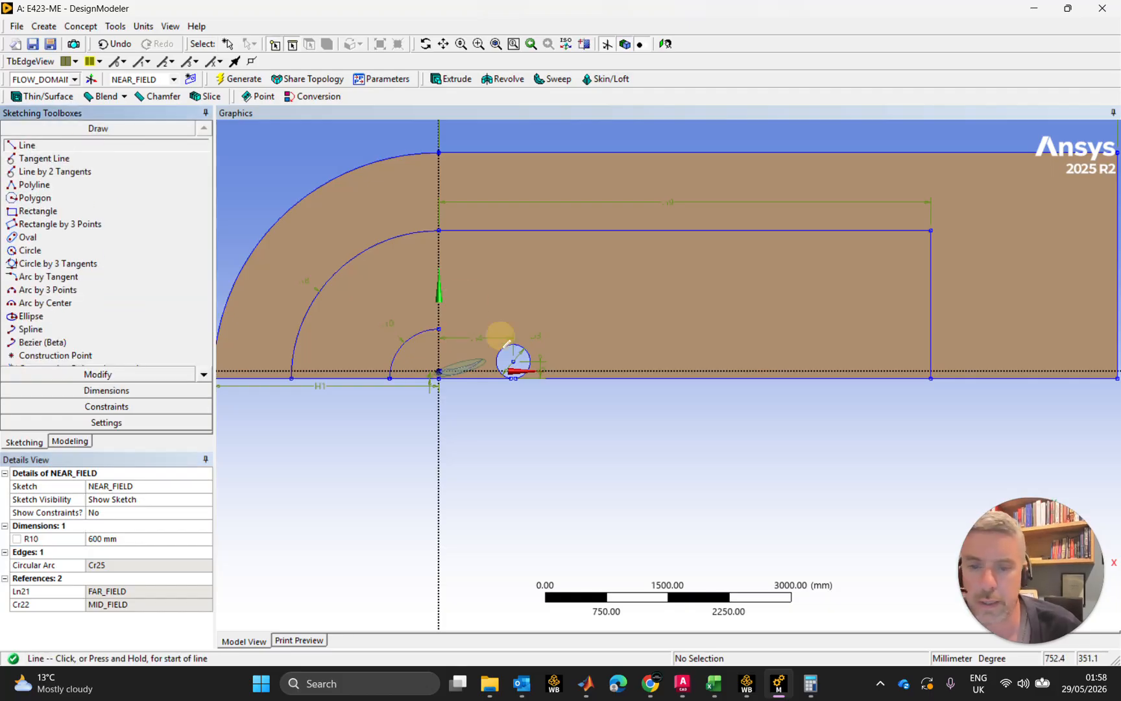
click(439, 328)
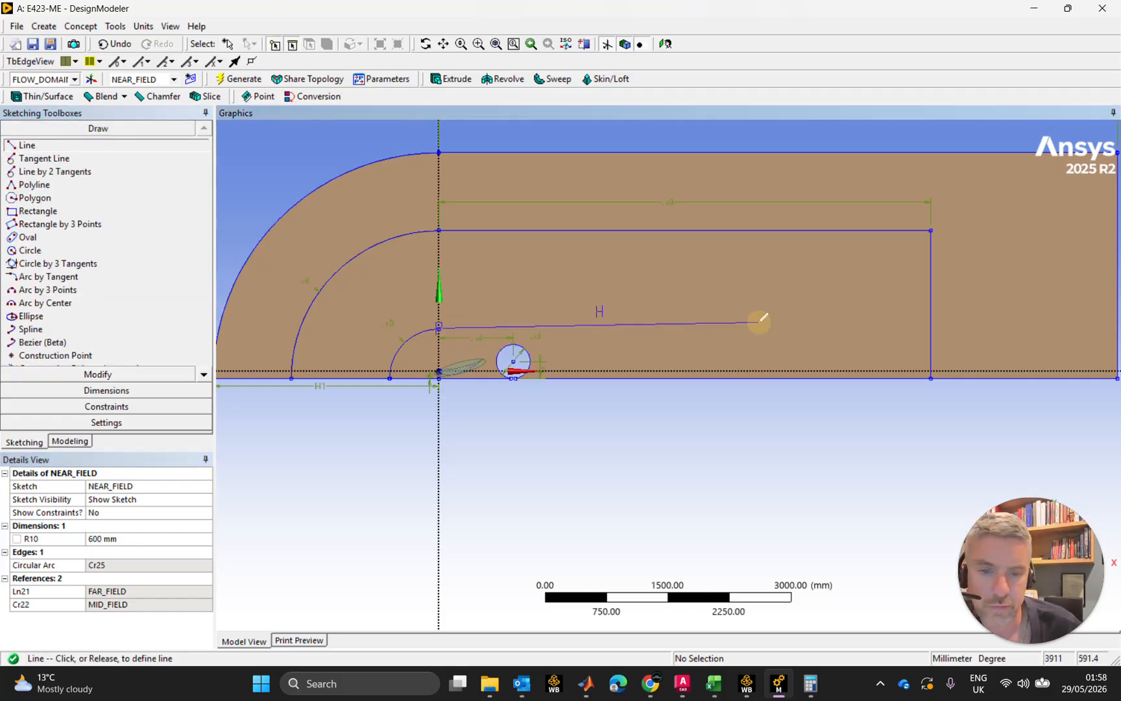
click(698, 327)
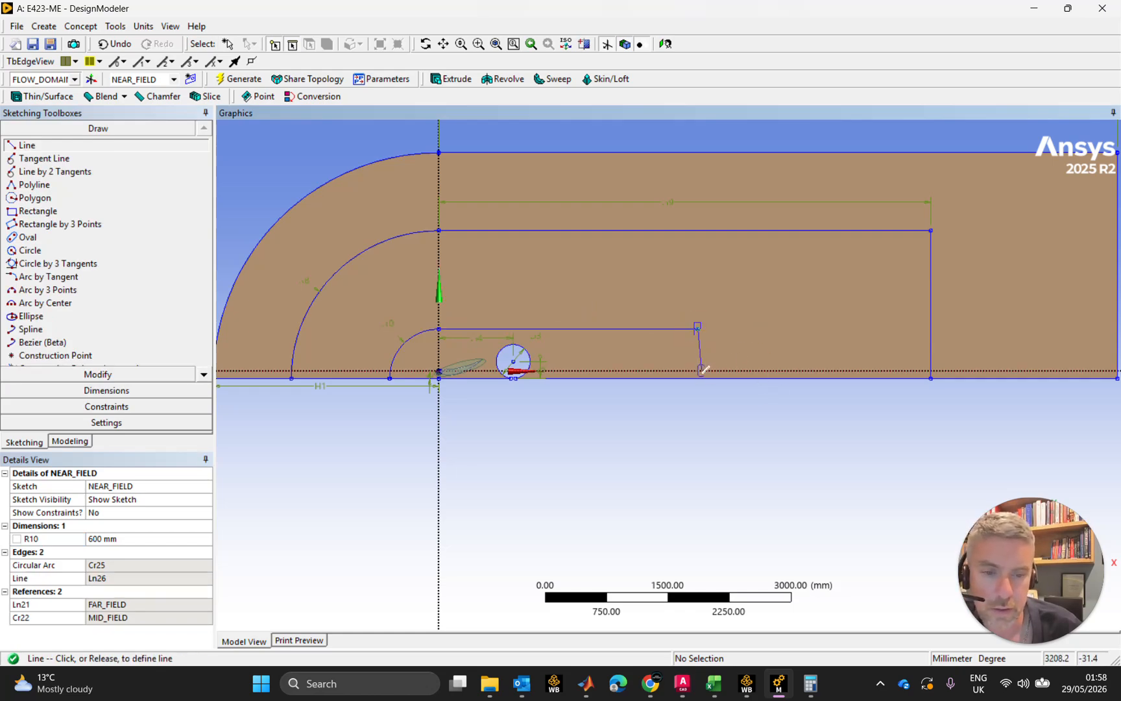
click(698, 378)
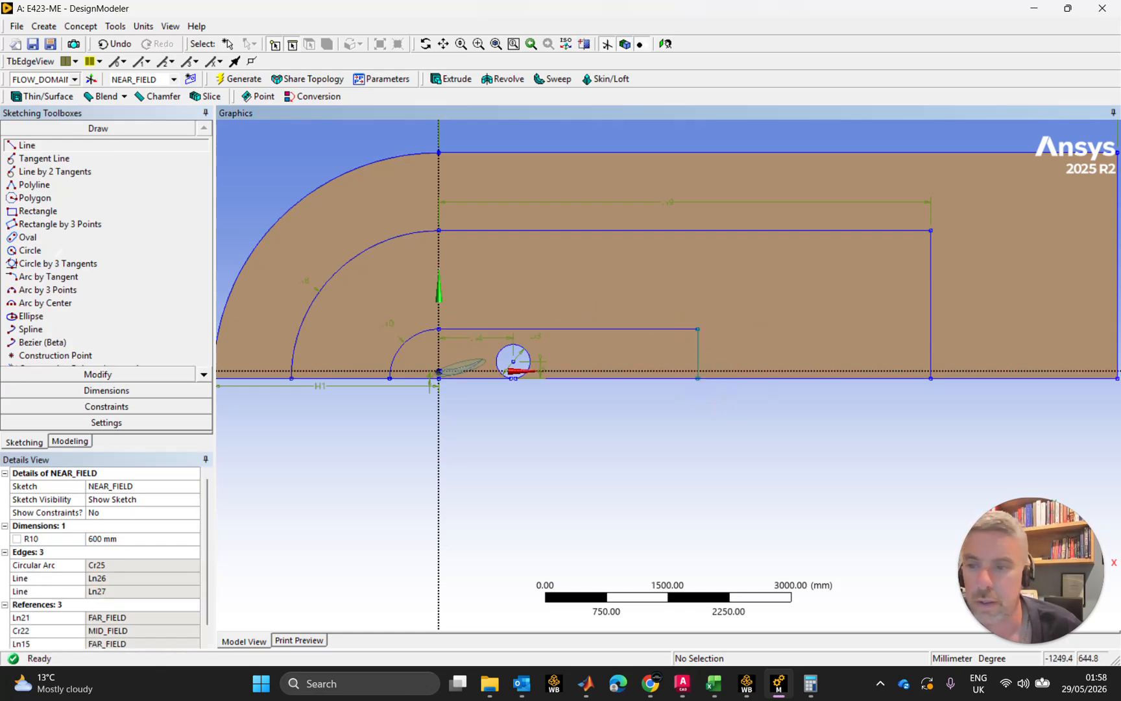
Step: Dimension the near-field sketch's horizontal line and set its length to 3600 mm
click(85, 389)
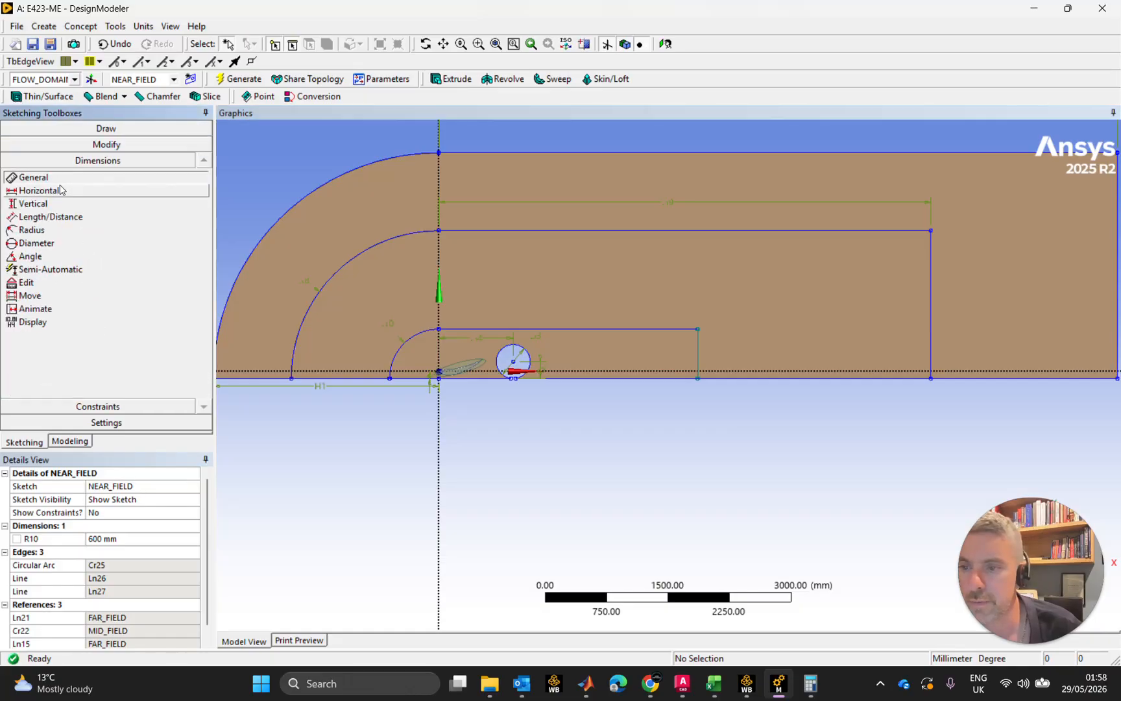
click(586, 328)
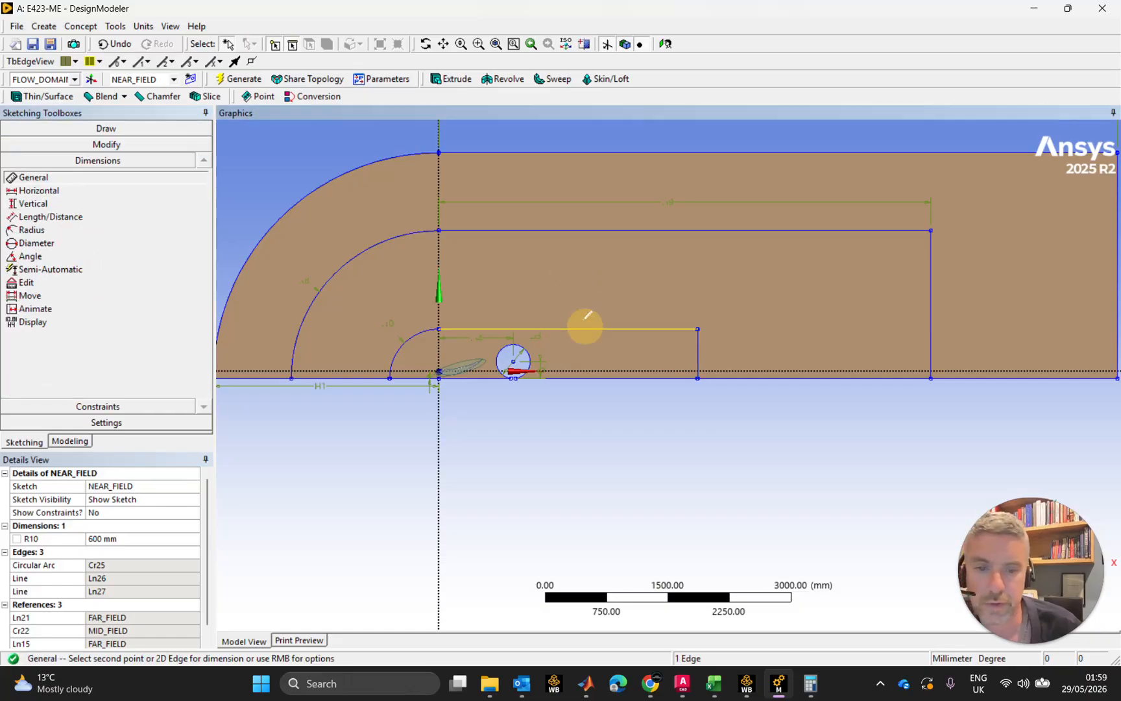
click(570, 302)
click(142, 540)
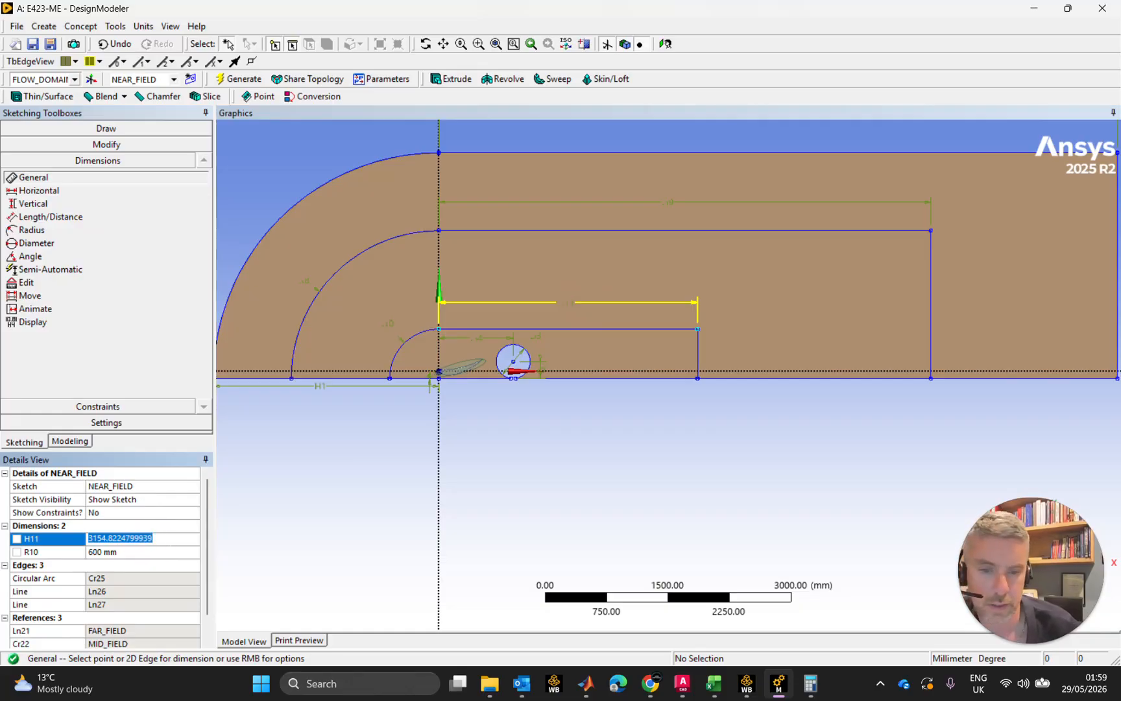
text(3600)
key(Return)
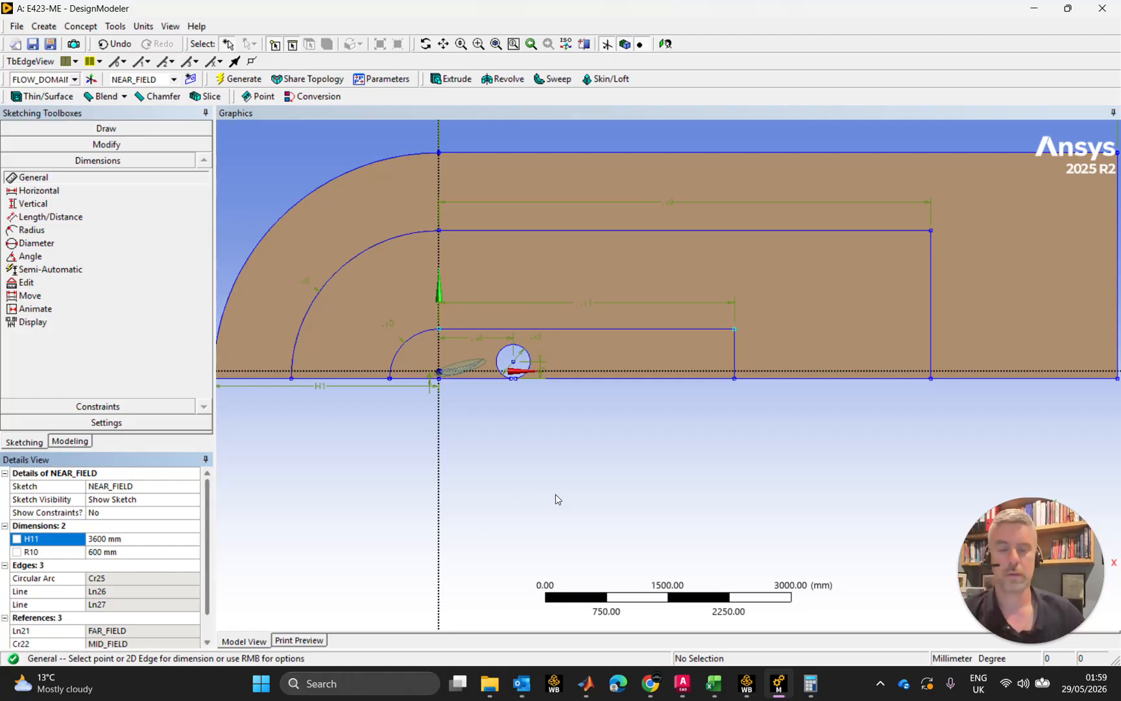
click(549, 499)
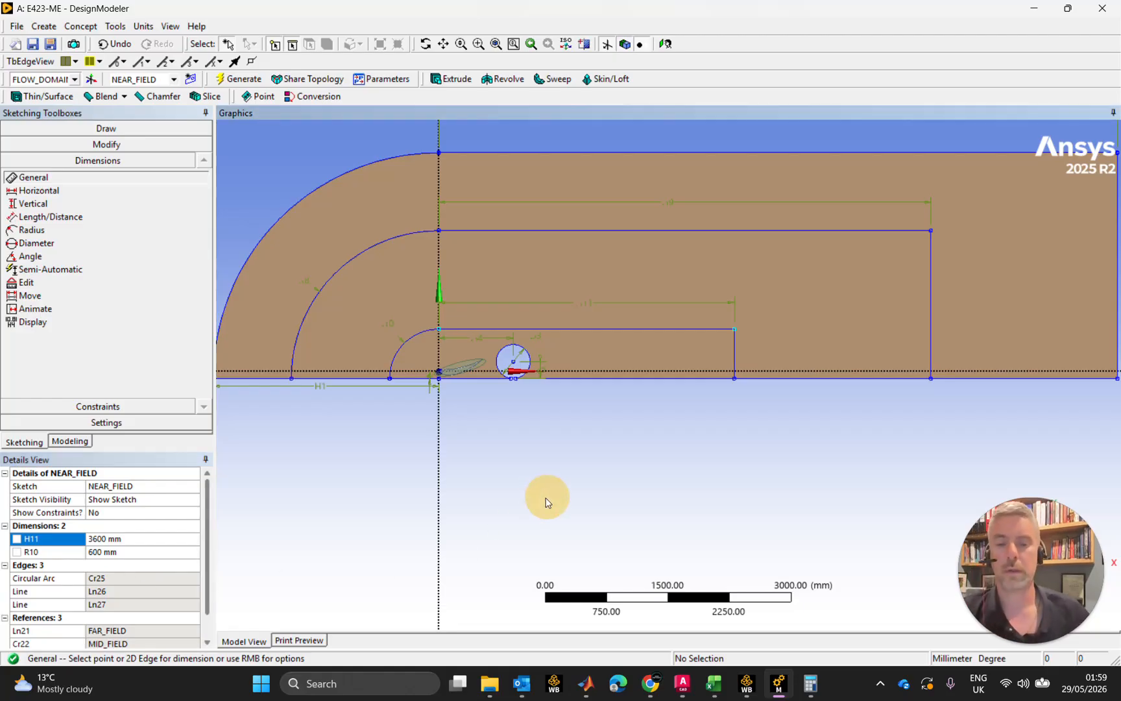
Step: Split the mid-field face with a Face Split using the near-field arc and its two lines as tool geometry
click(116, 26)
click(142, 151)
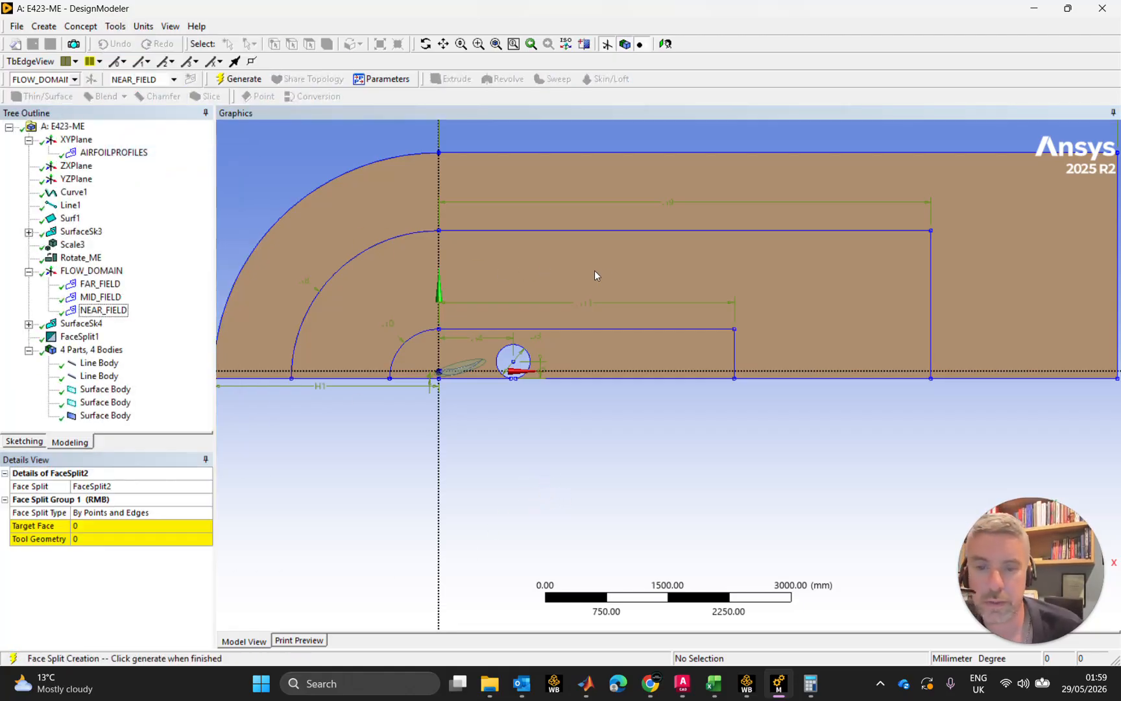
click(612, 278)
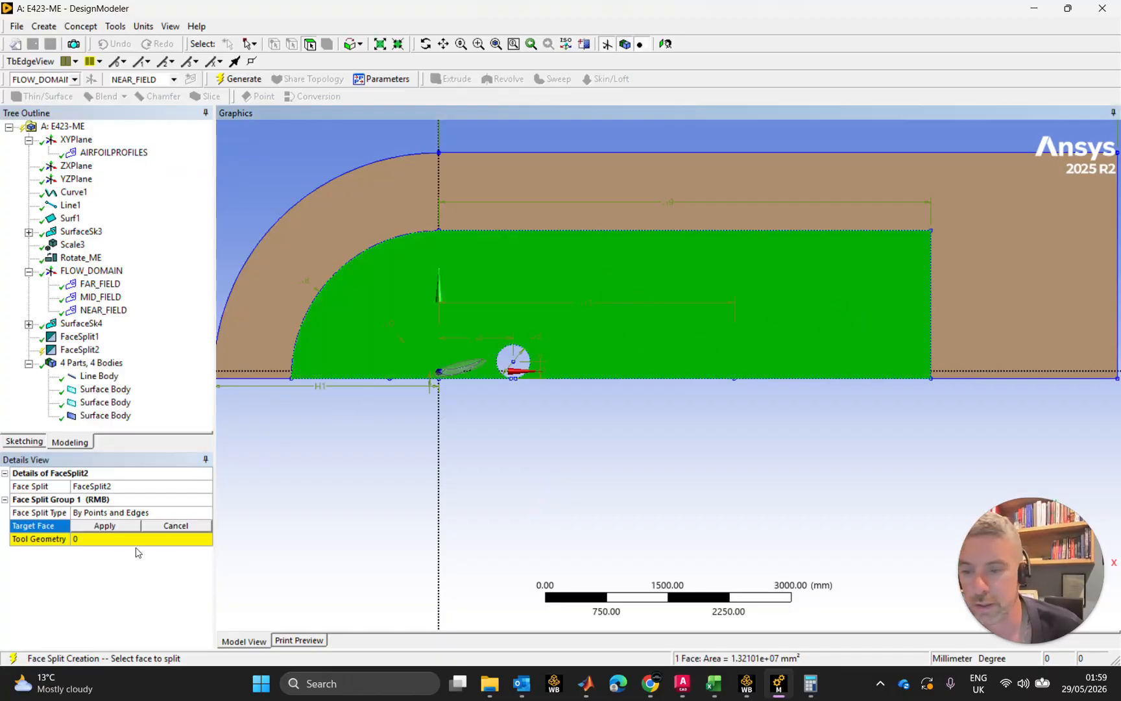
click(107, 527)
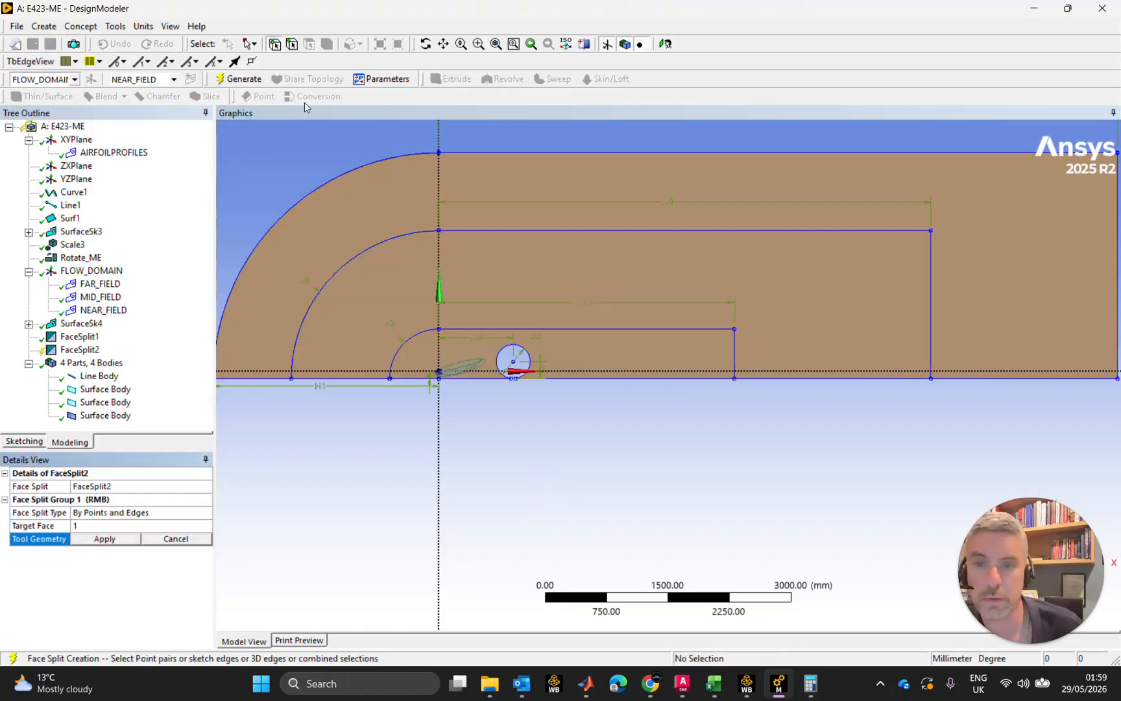
click(396, 356)
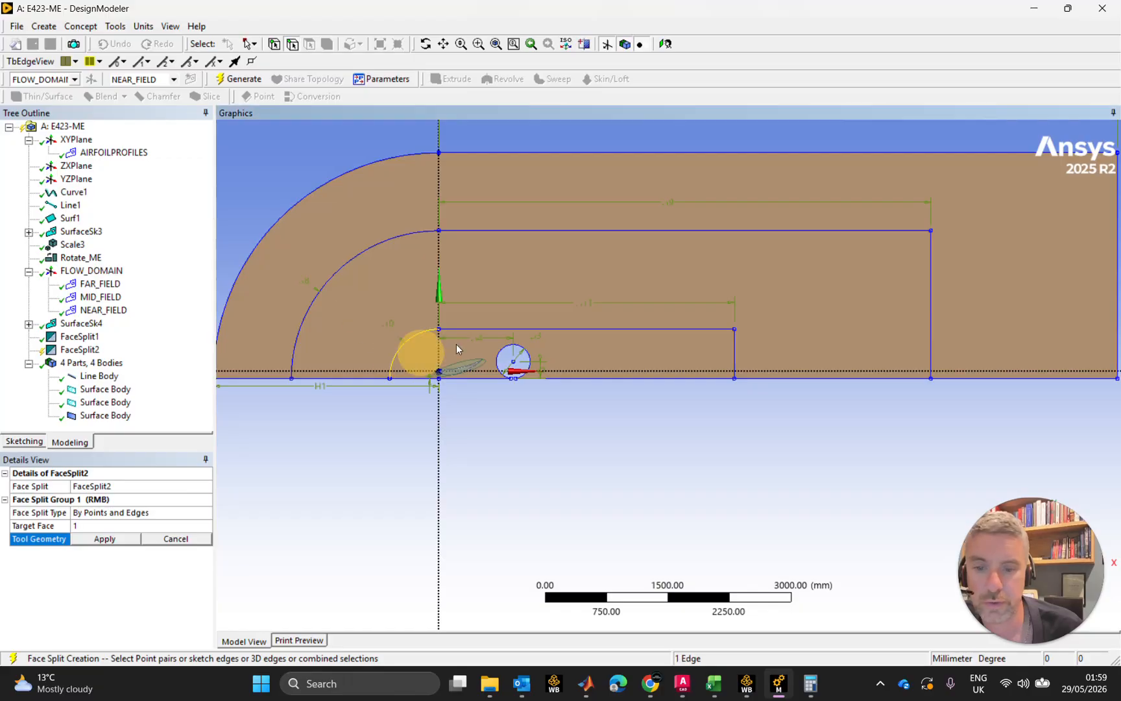
ctrl+click(500, 330)
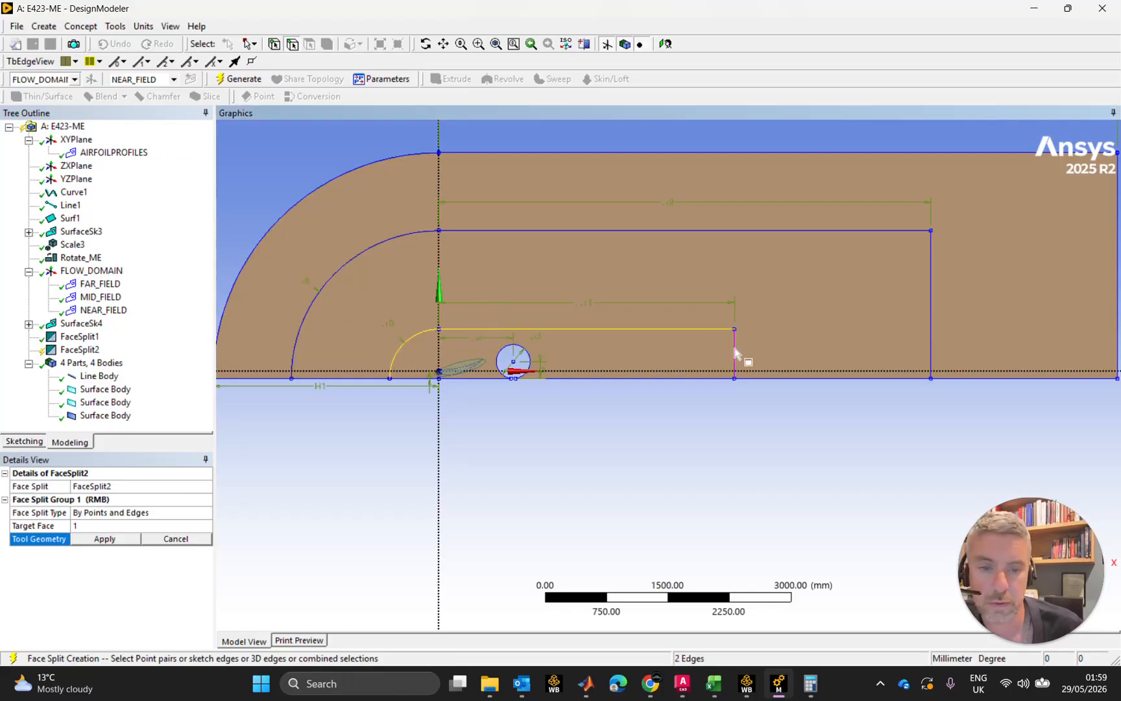
click(109, 540)
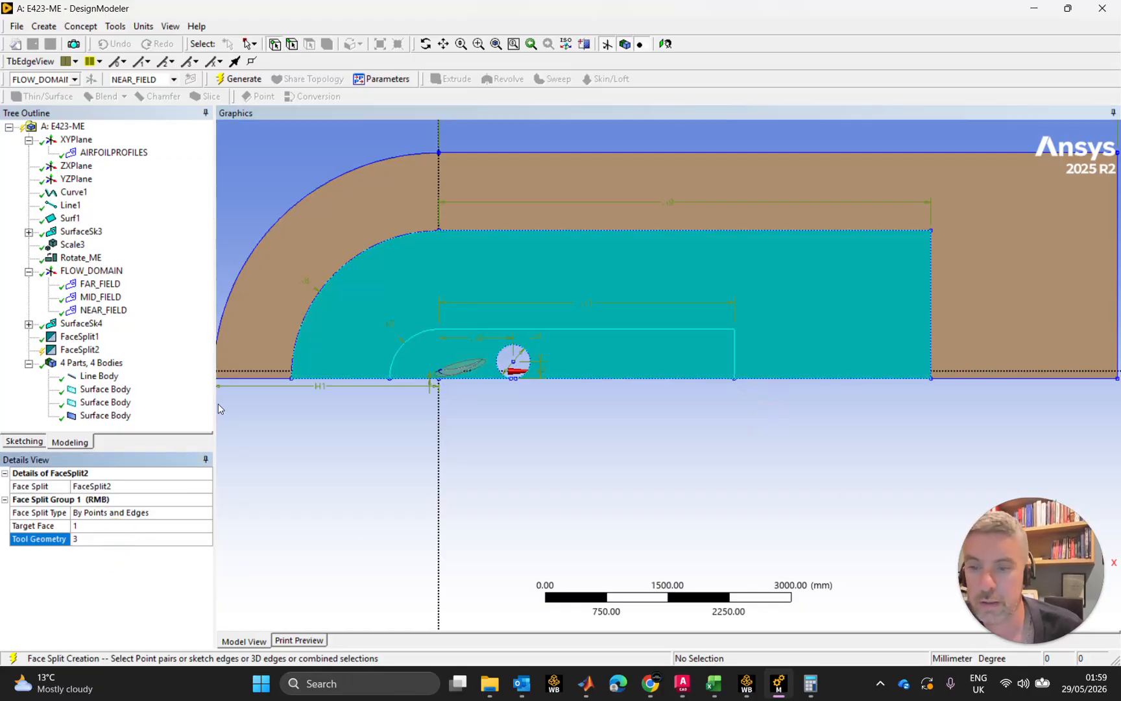
click(239, 80)
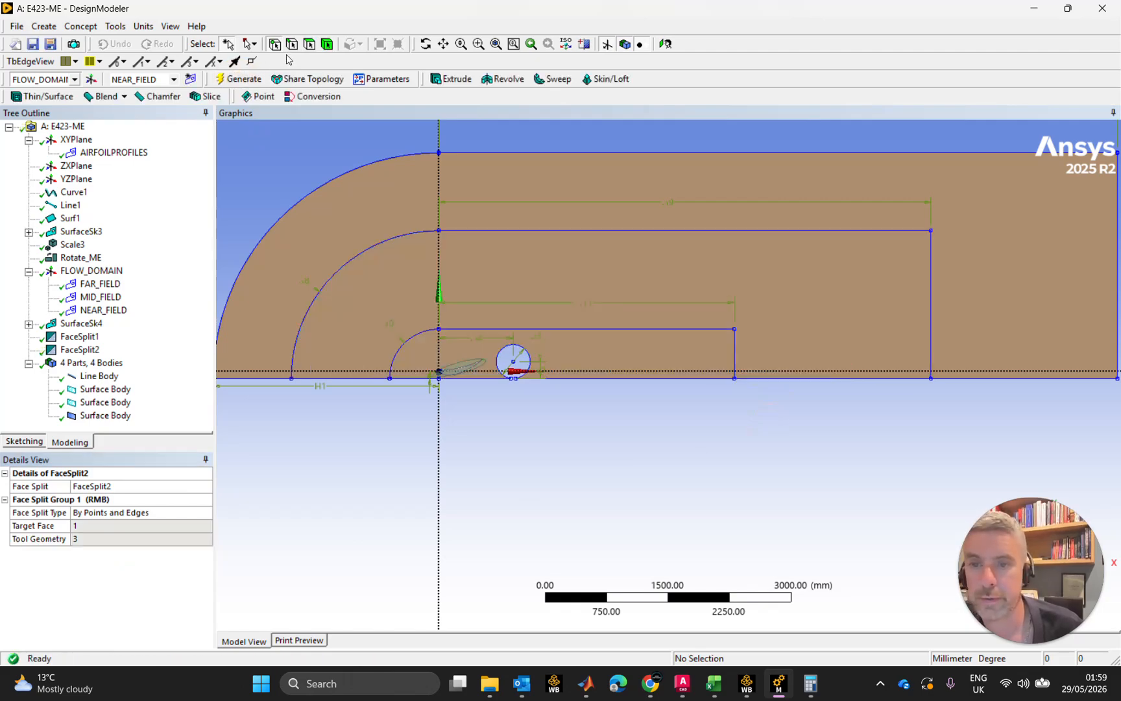
Step: Examine the near-field, mid-field and far-field faces individually, and inspect the area around the airfoil and tyre circle
click(416, 358)
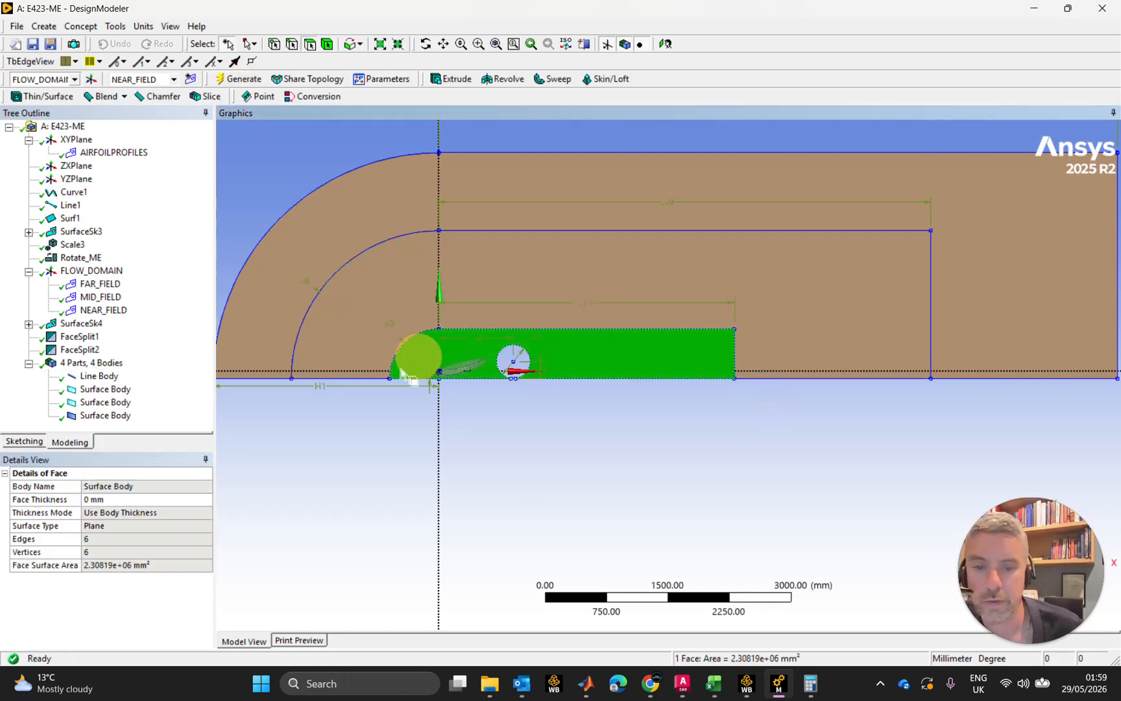
click(358, 321)
click(321, 251)
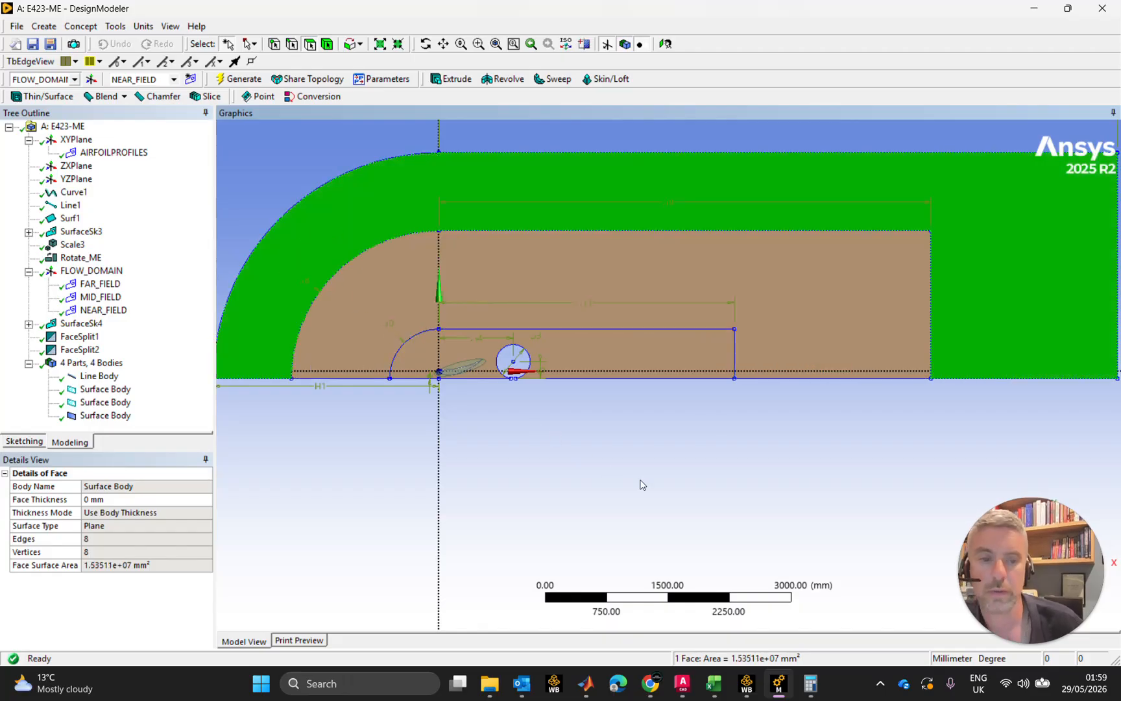
click(657, 468)
click(614, 445)
scroll(459, 367, up, 2)
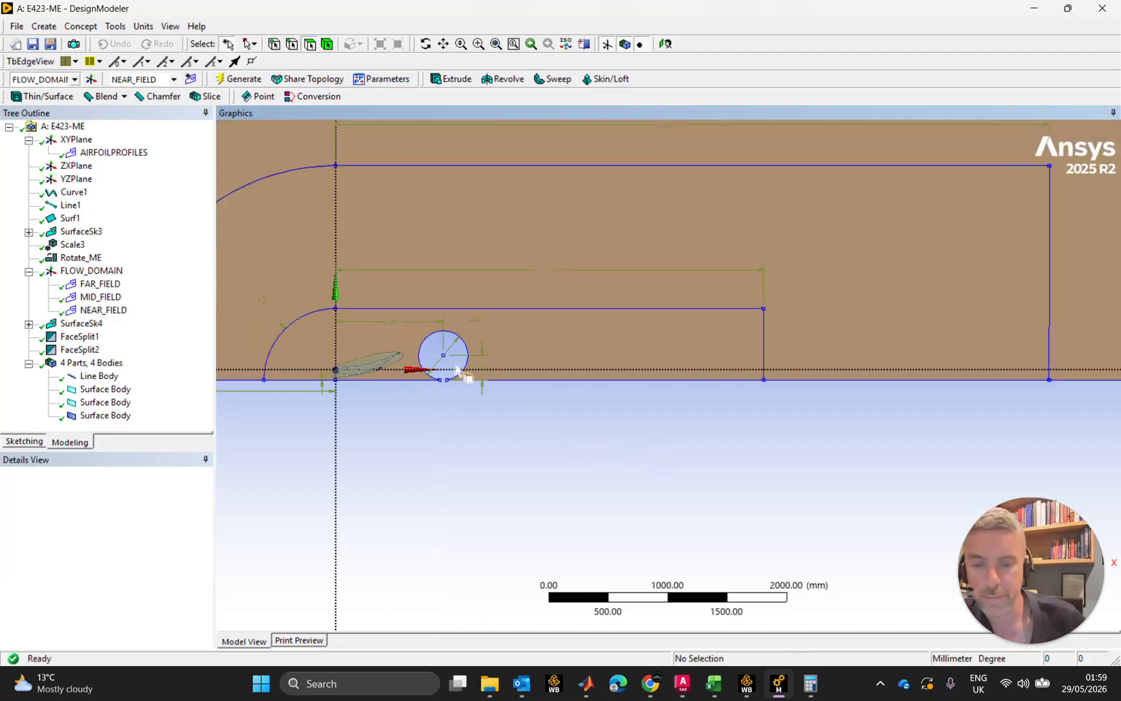
scroll(478, 350, up, 5)
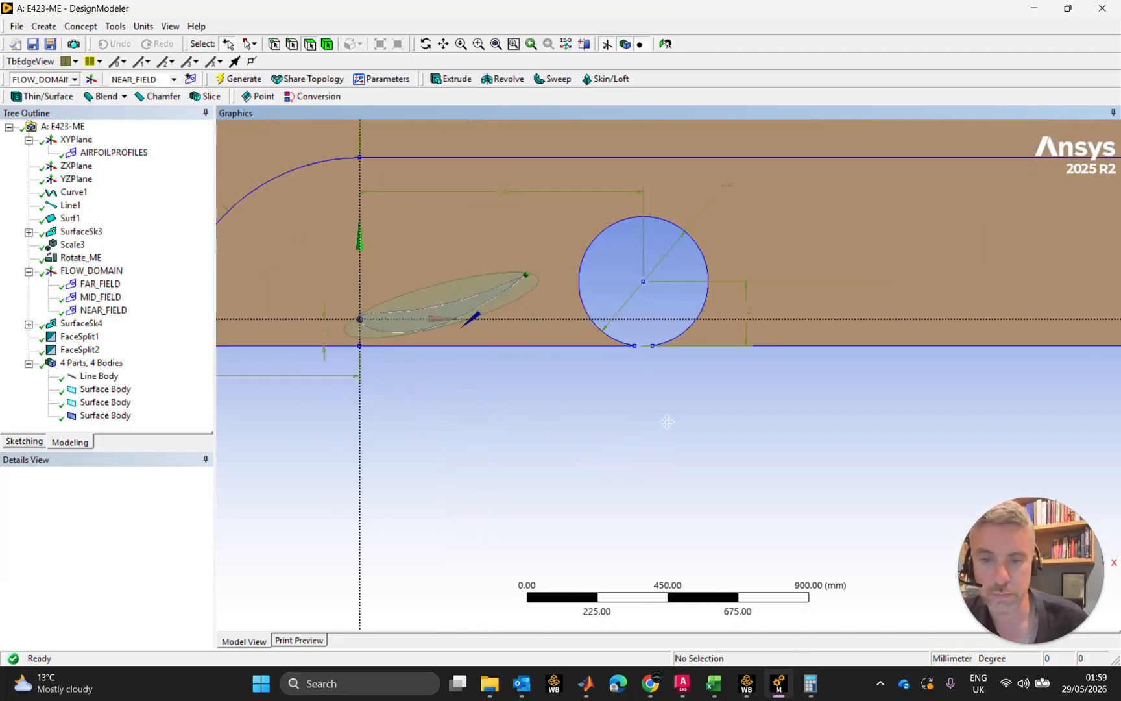
scroll(565, 312, up, 3)
ctrl+middle_drag(527, 364, 608, 432)
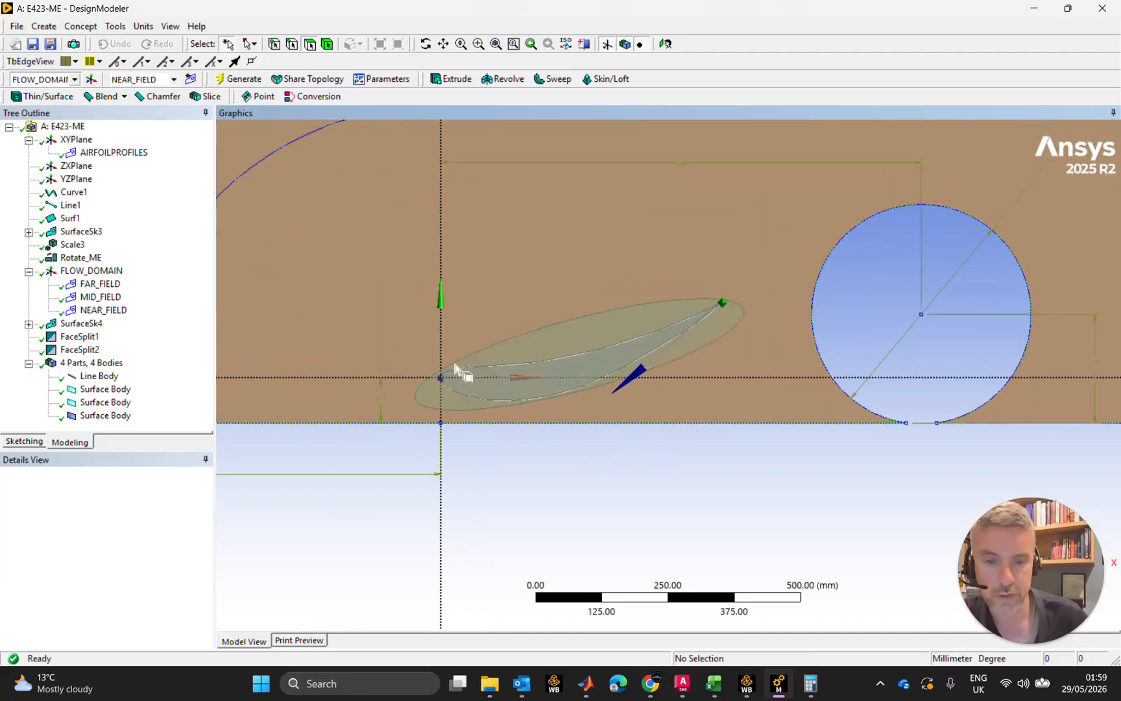
Step: Start a Boolean Subtract and assign the flow-domain surface as the tool body
click(81, 26)
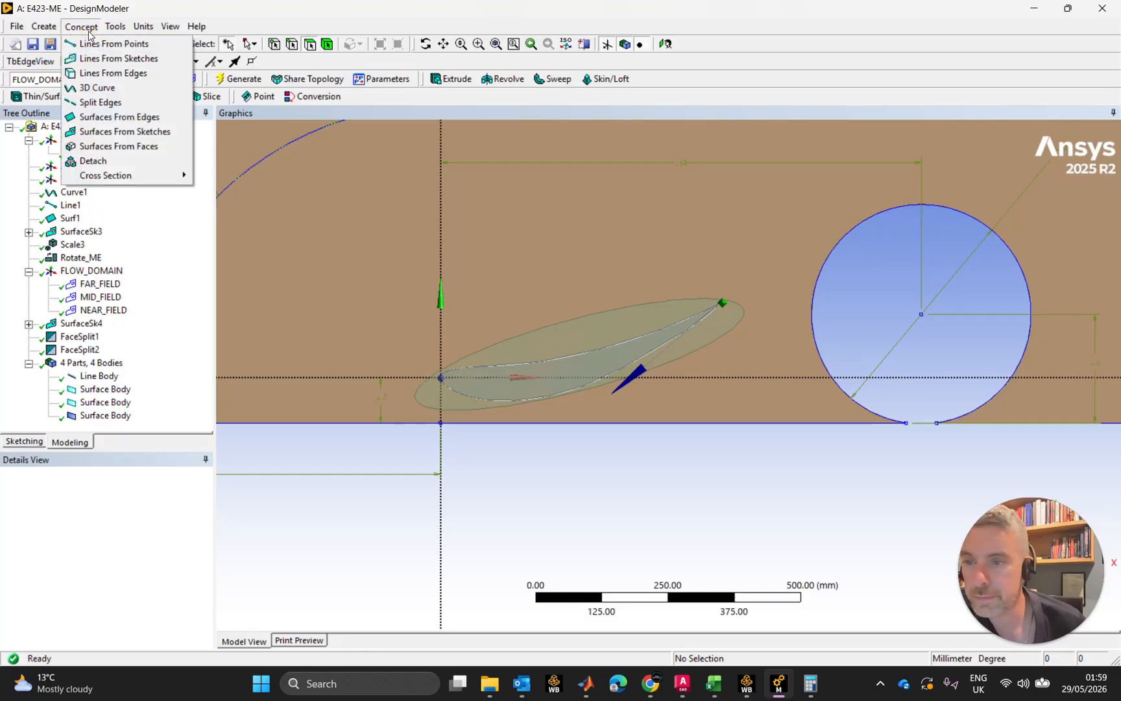
mouse_move(55, 32)
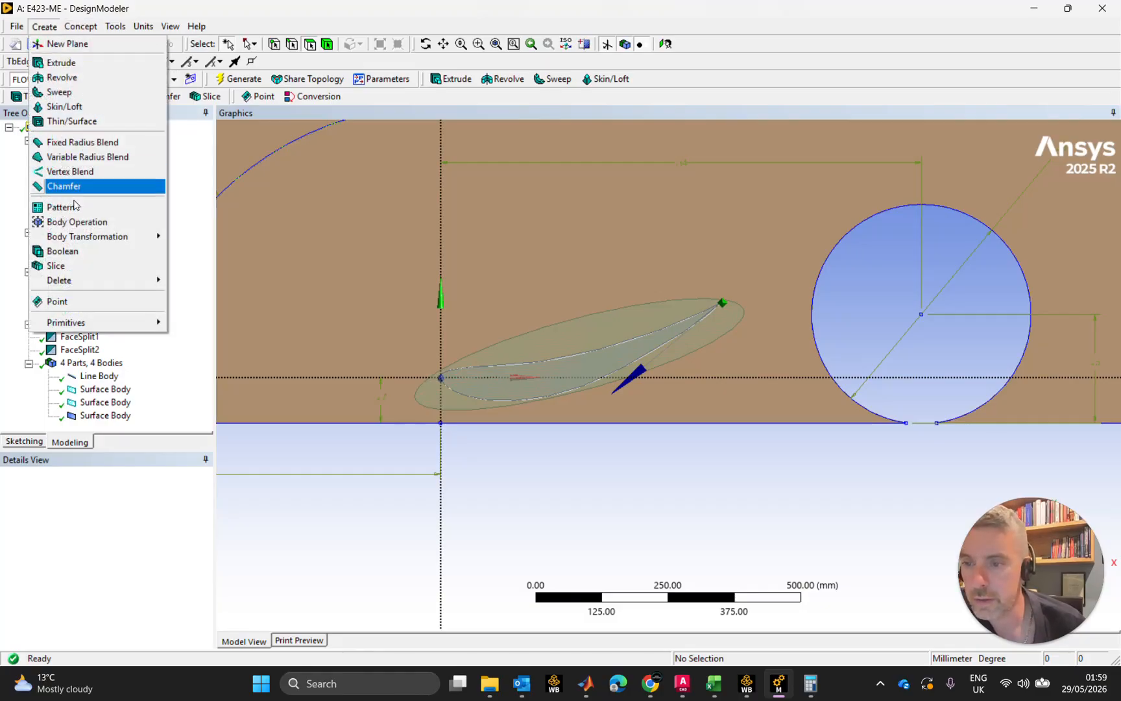
click(78, 251)
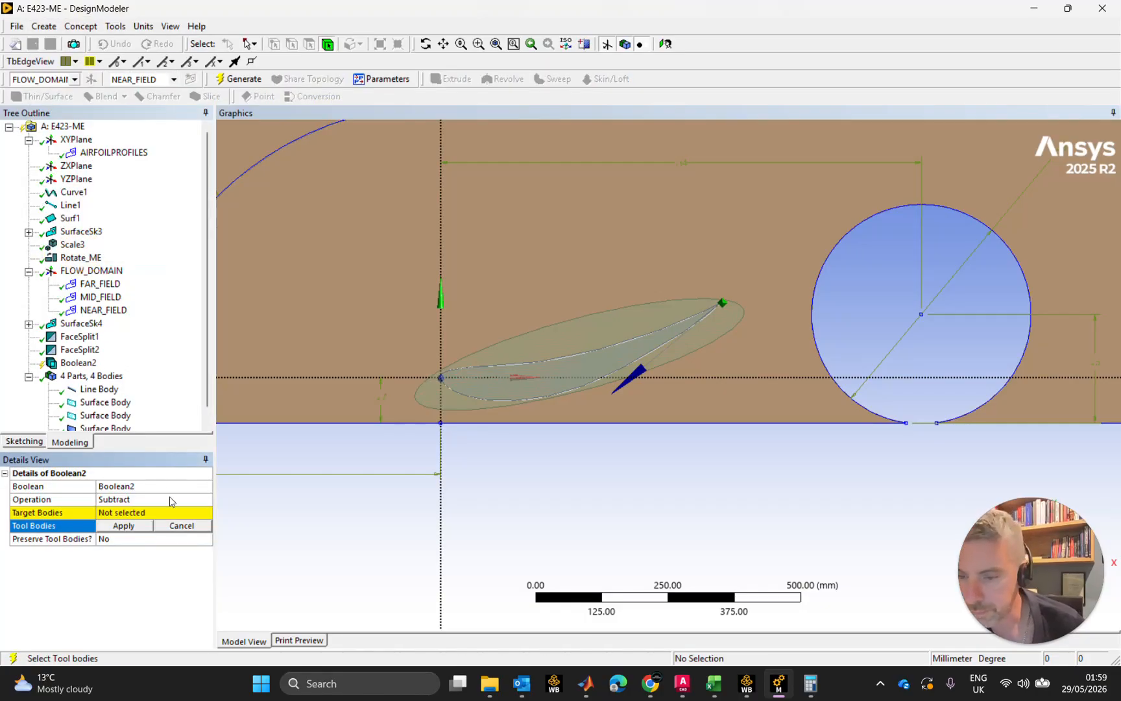
click(341, 328)
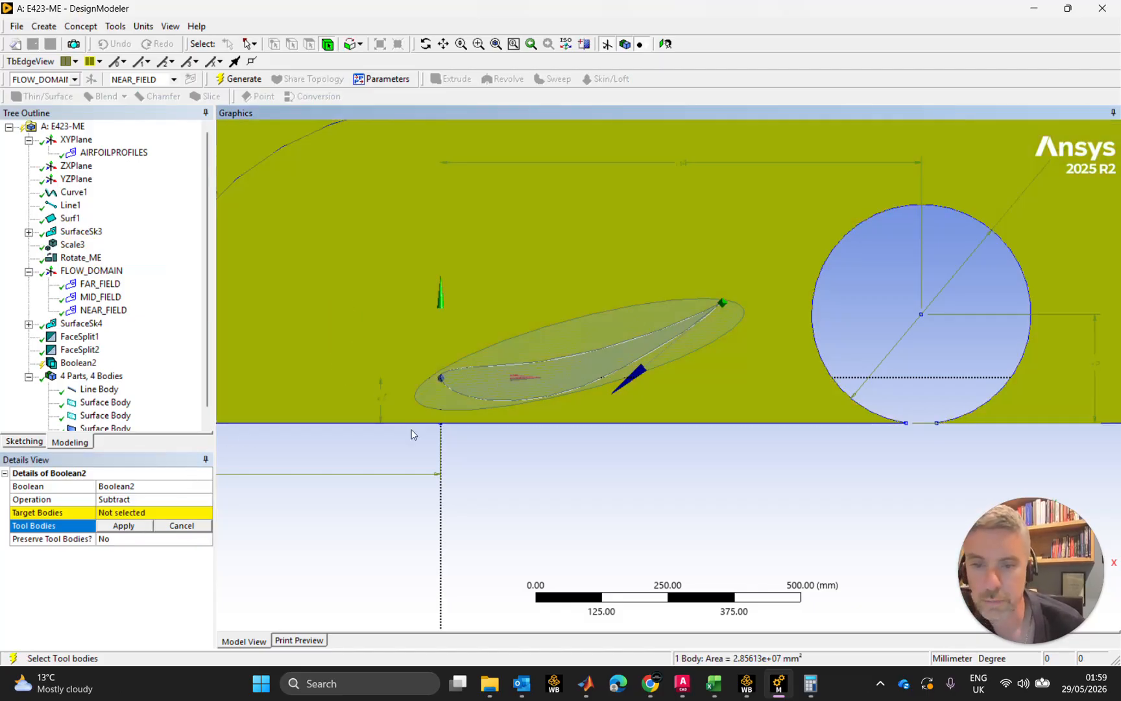
click(124, 527)
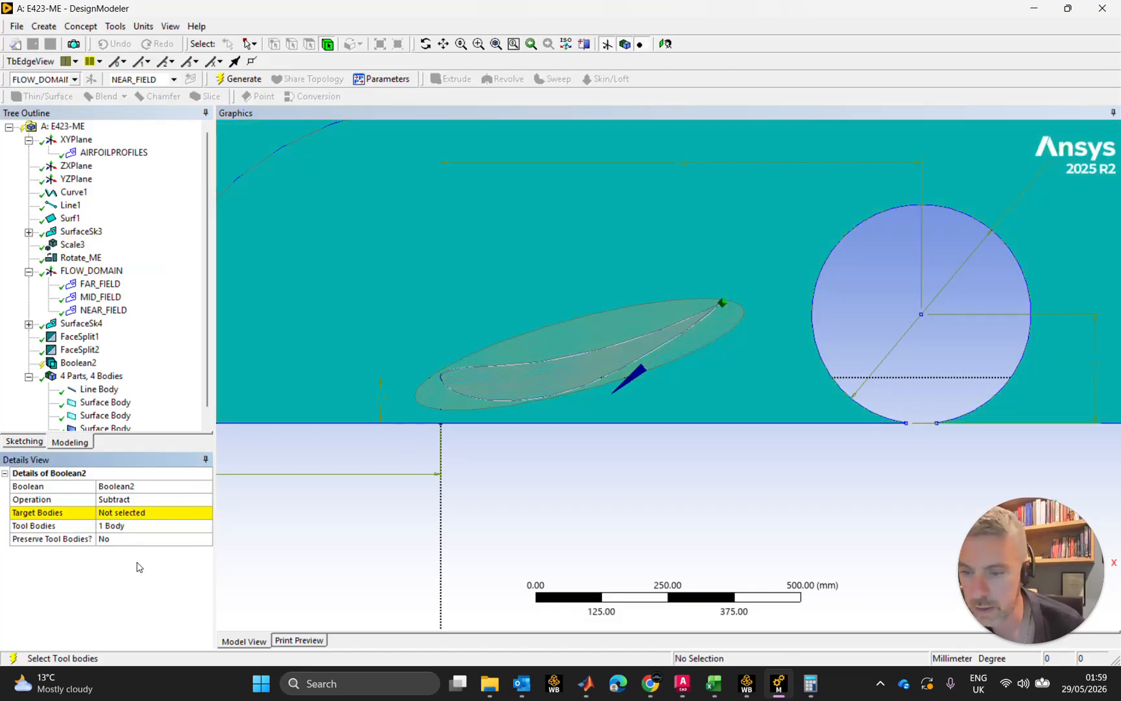
click(123, 527)
click(170, 528)
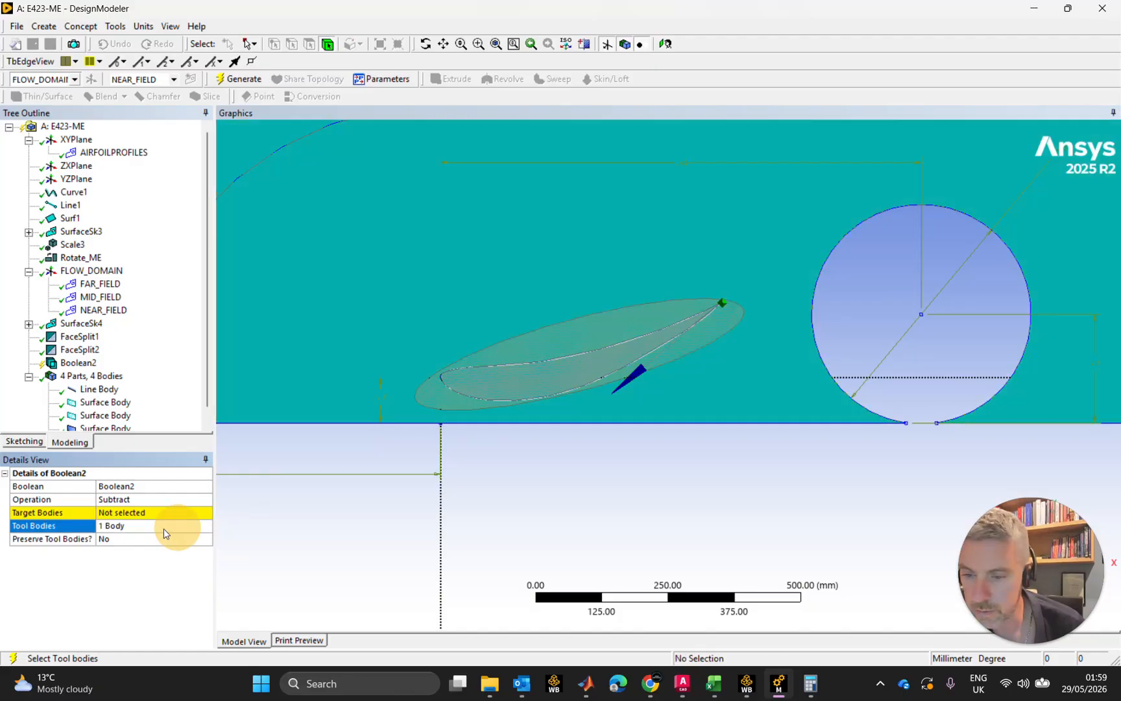
Step: Generate the subtraction with the flow-domain surface as target body and the elliptical surface around the airfoil as tool body
click(119, 514)
click(365, 303)
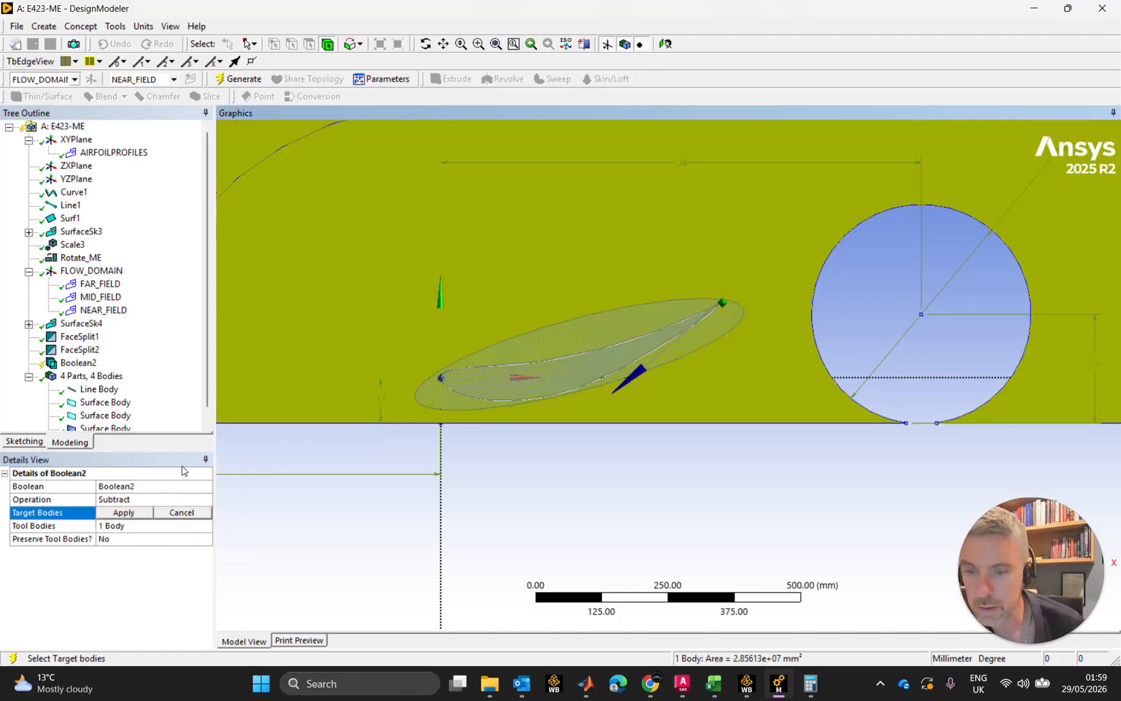
click(124, 513)
click(130, 527)
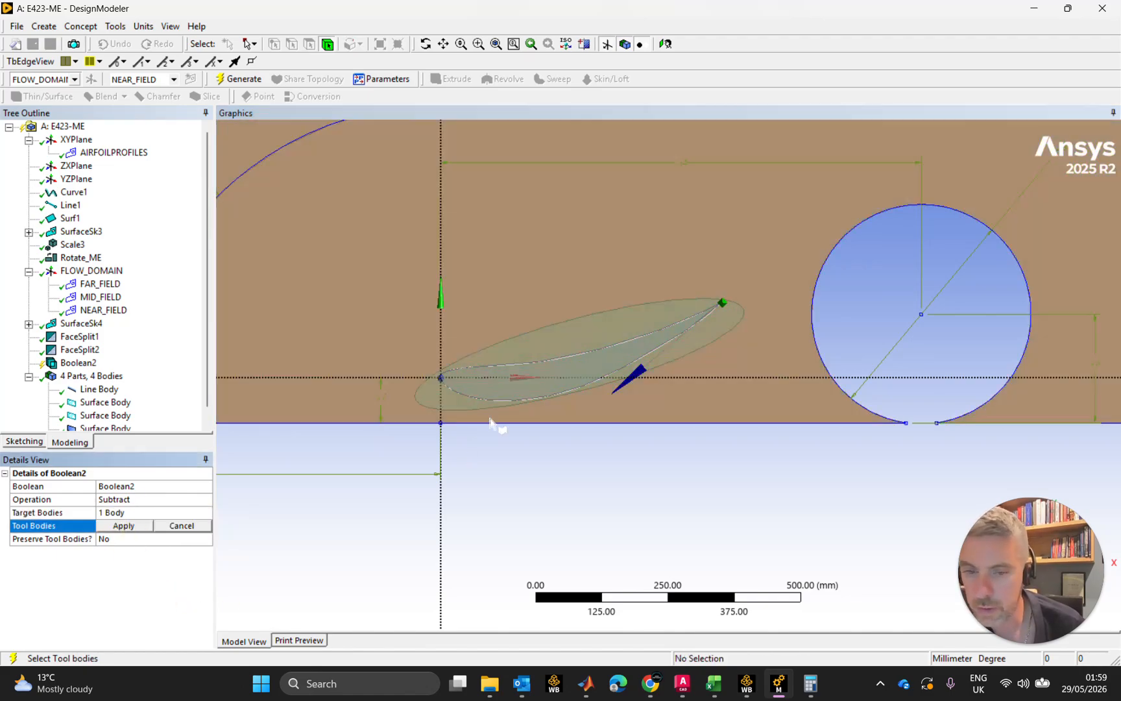
click(532, 352)
click(267, 610)
click(123, 526)
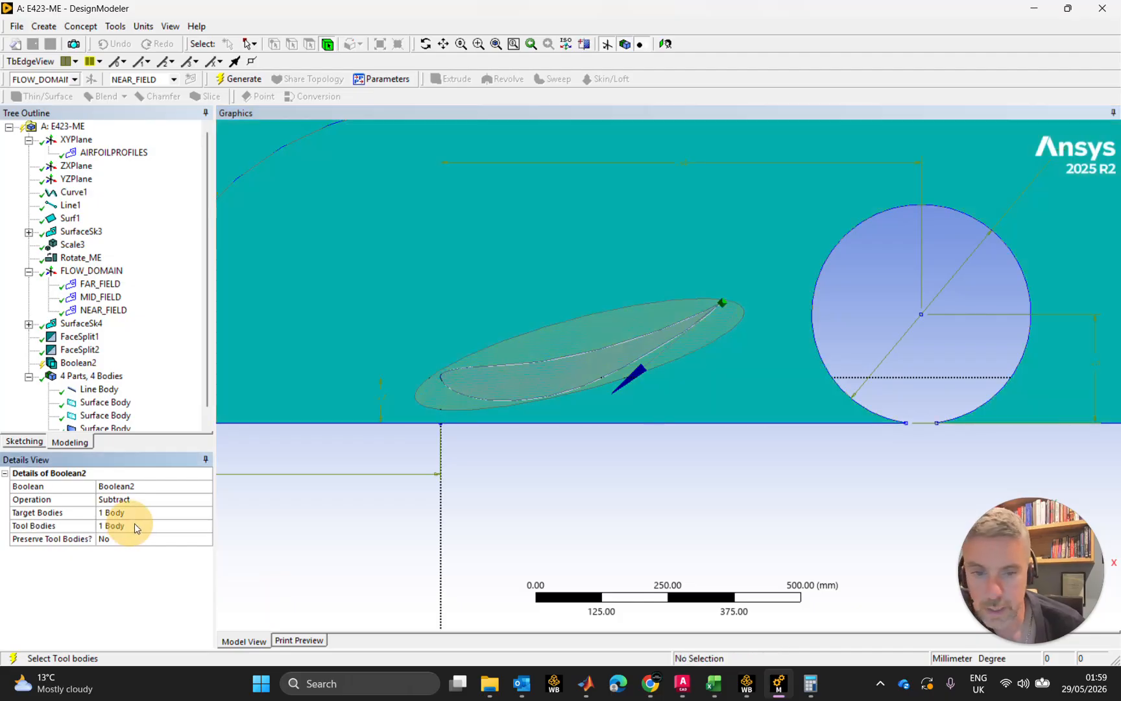
click(246, 79)
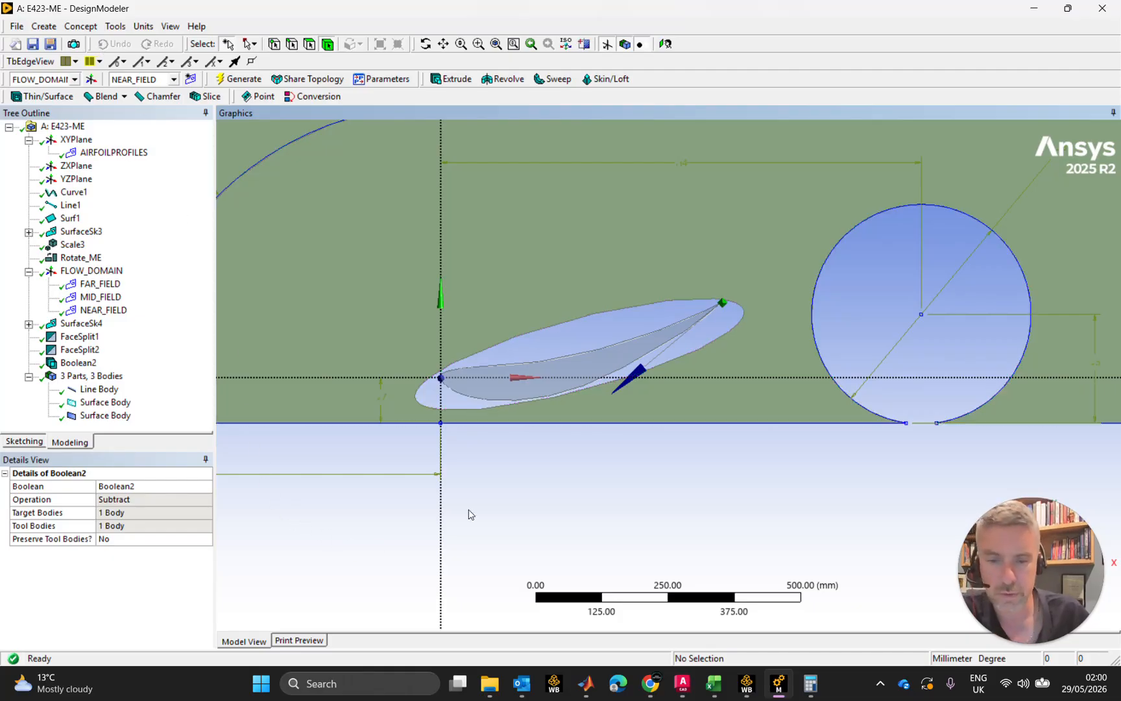
Step: Delete the Boolean that subtracts the elliptical surface from the flow domain
click(586, 340)
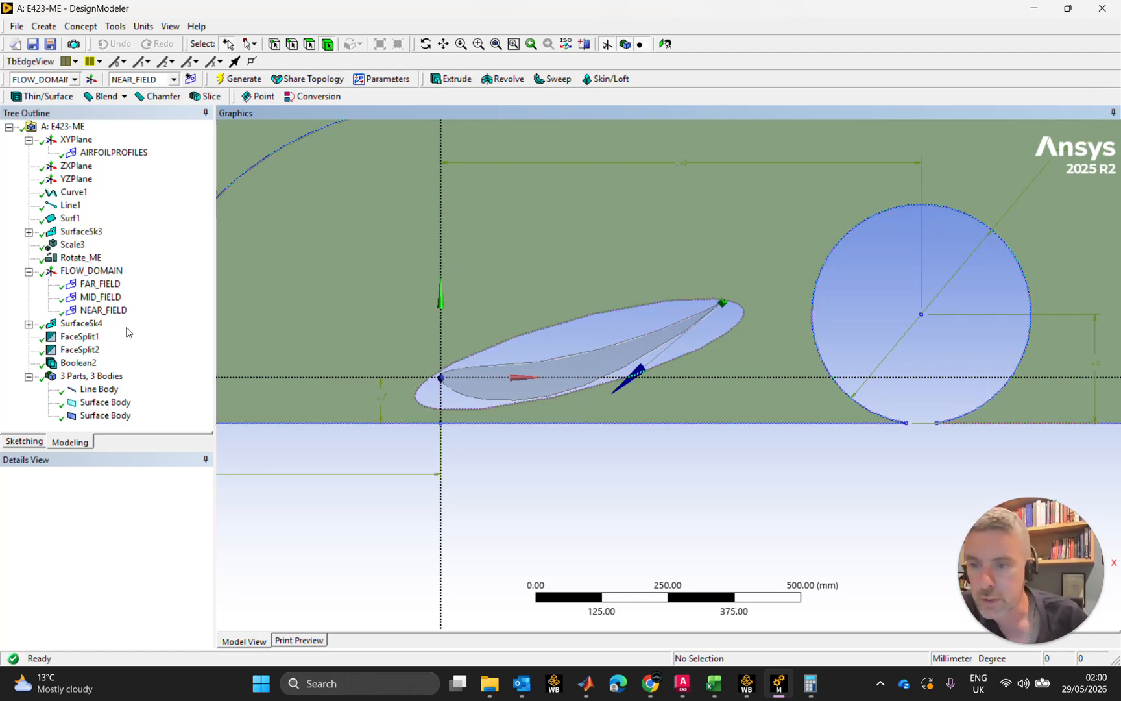
click(82, 363)
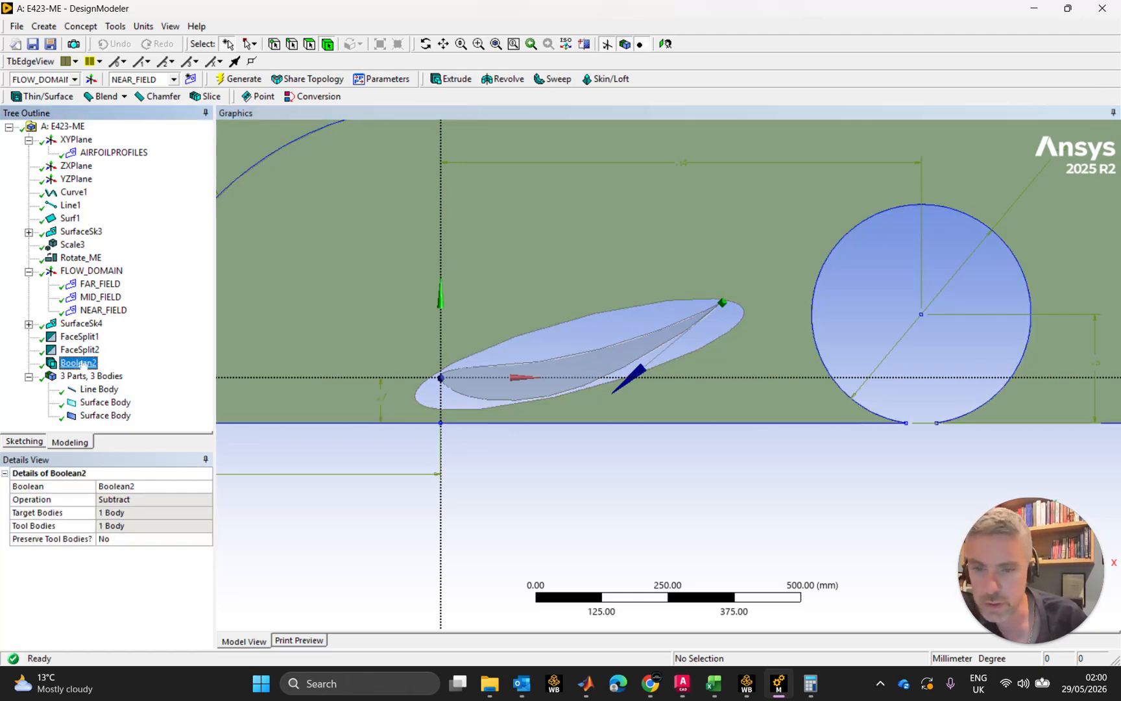
key(Delete)
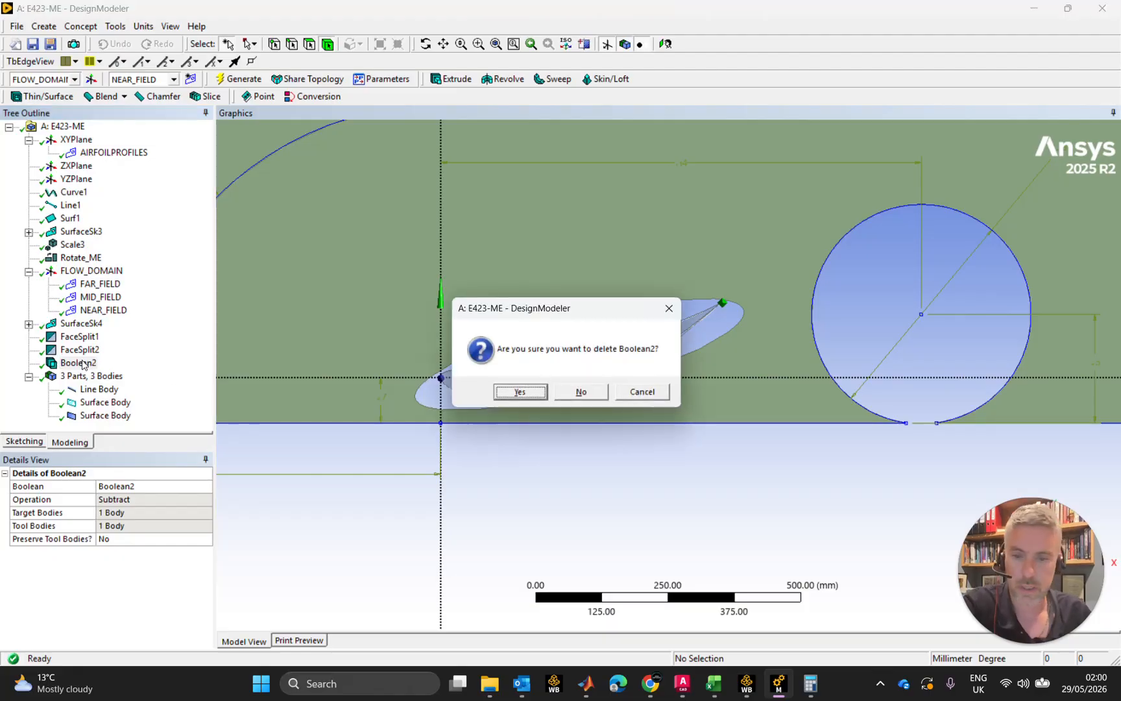
click(532, 393)
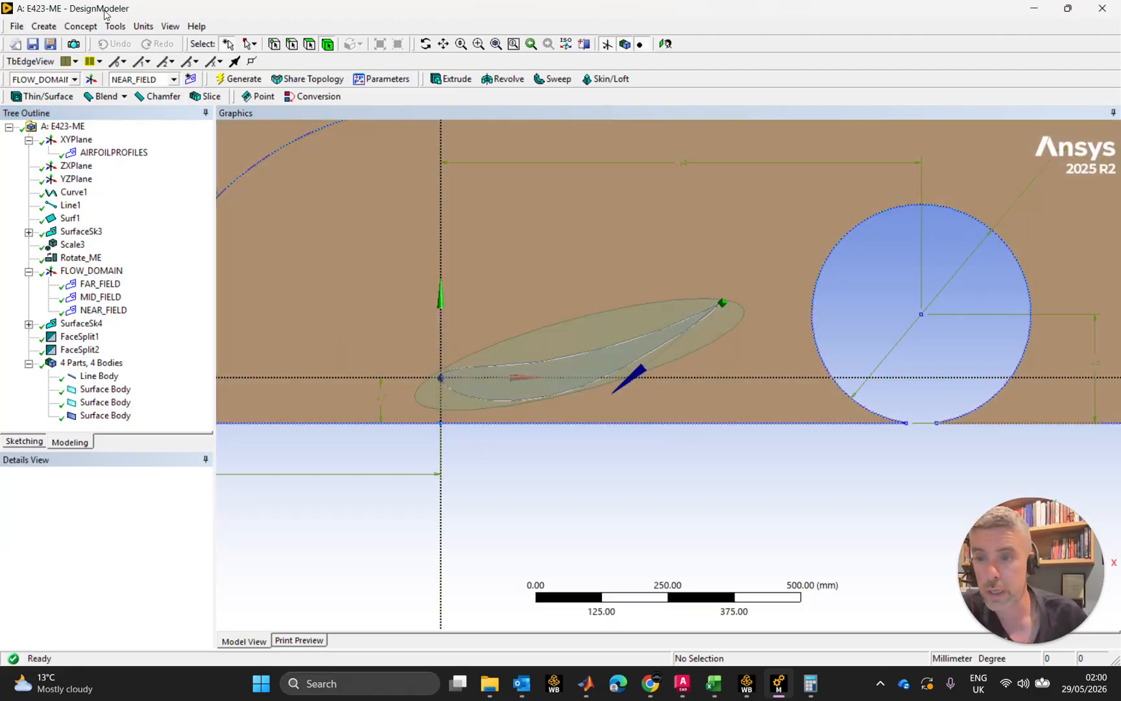
Step: Start a Boolean Subtract and set Preserve Tool Bodies to Yes
click(53, 29)
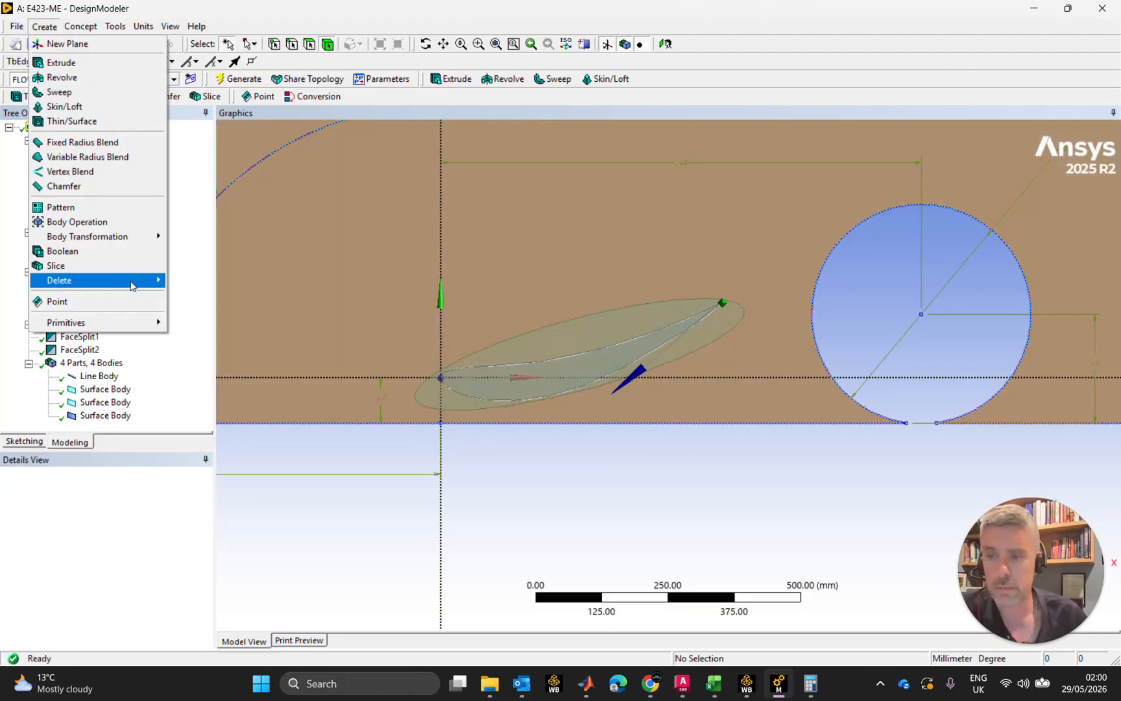
click(63, 251)
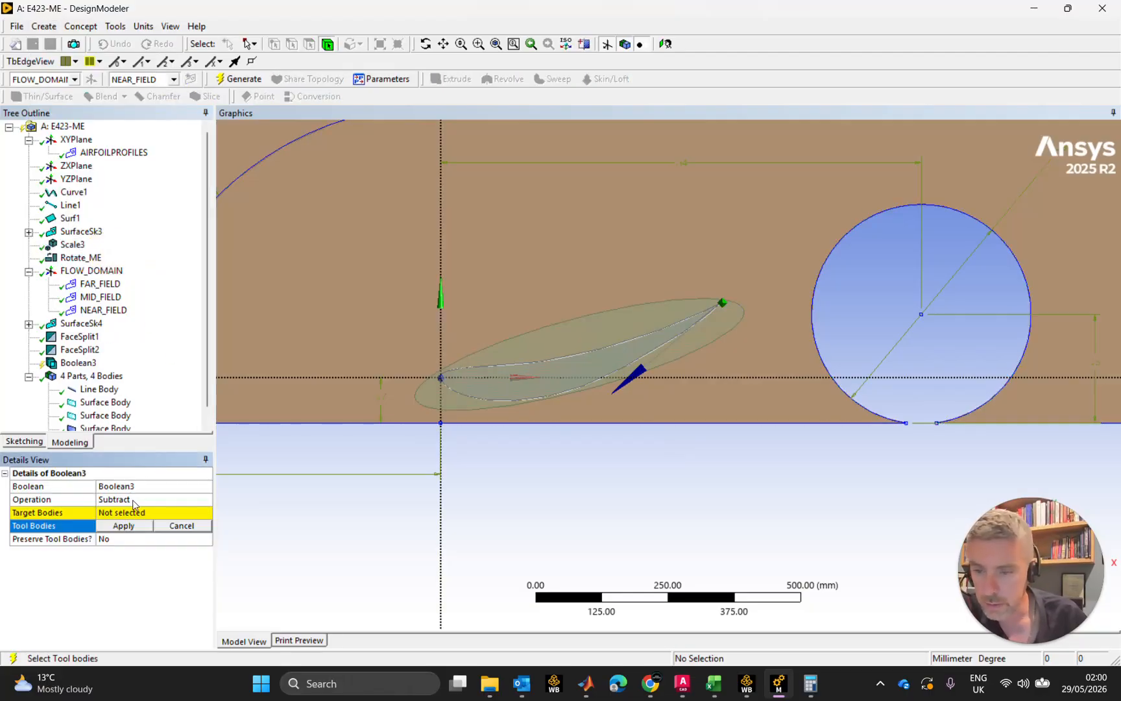
click(126, 539)
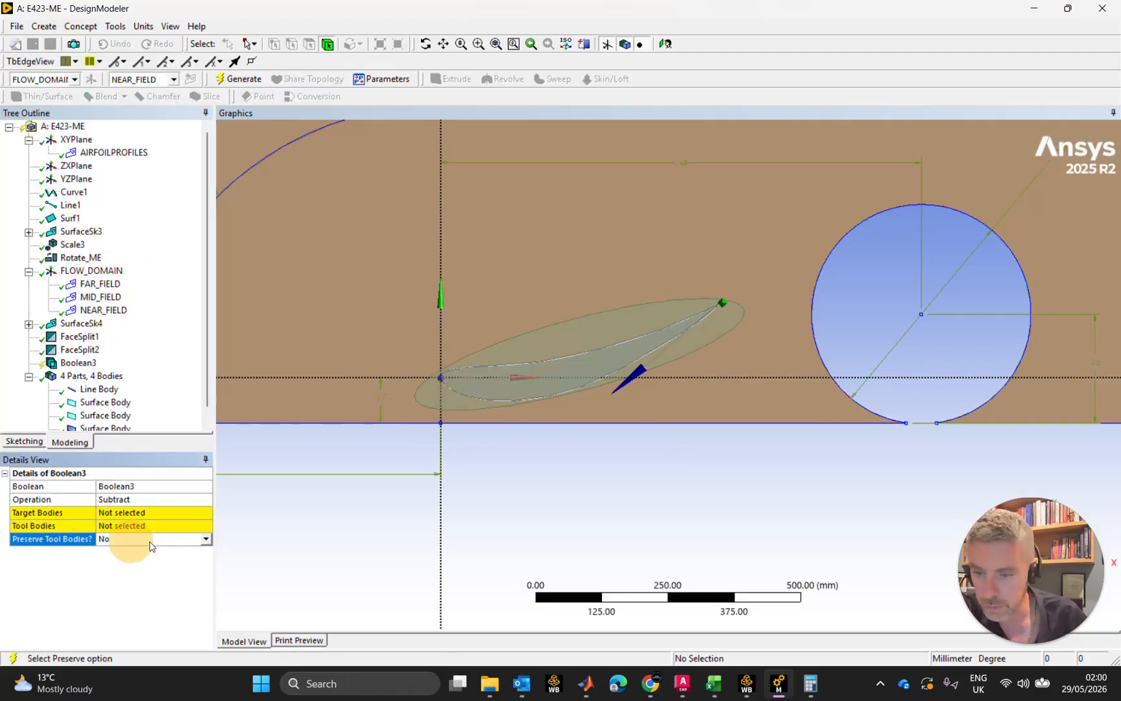
click(205, 542)
click(133, 553)
Step: Generate the subtraction with the flow-domain surface as target and the airfoil's elliptical surface as preserved tool, and check both bodies
click(123, 513)
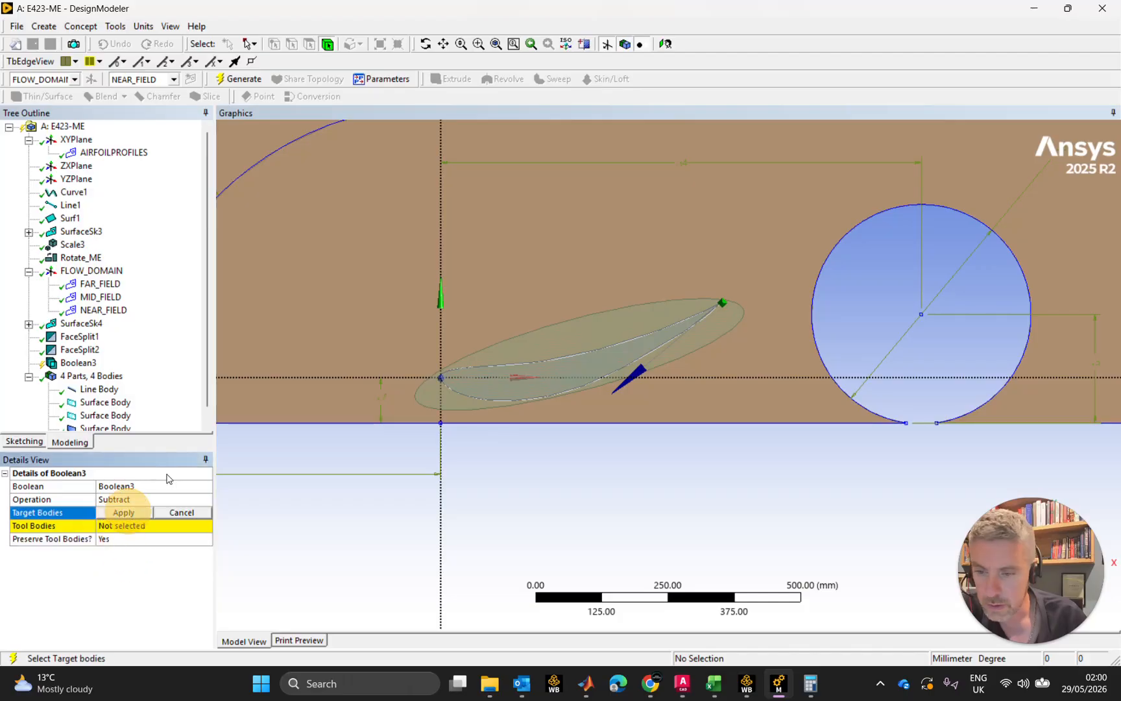
click(326, 280)
click(123, 513)
click(127, 526)
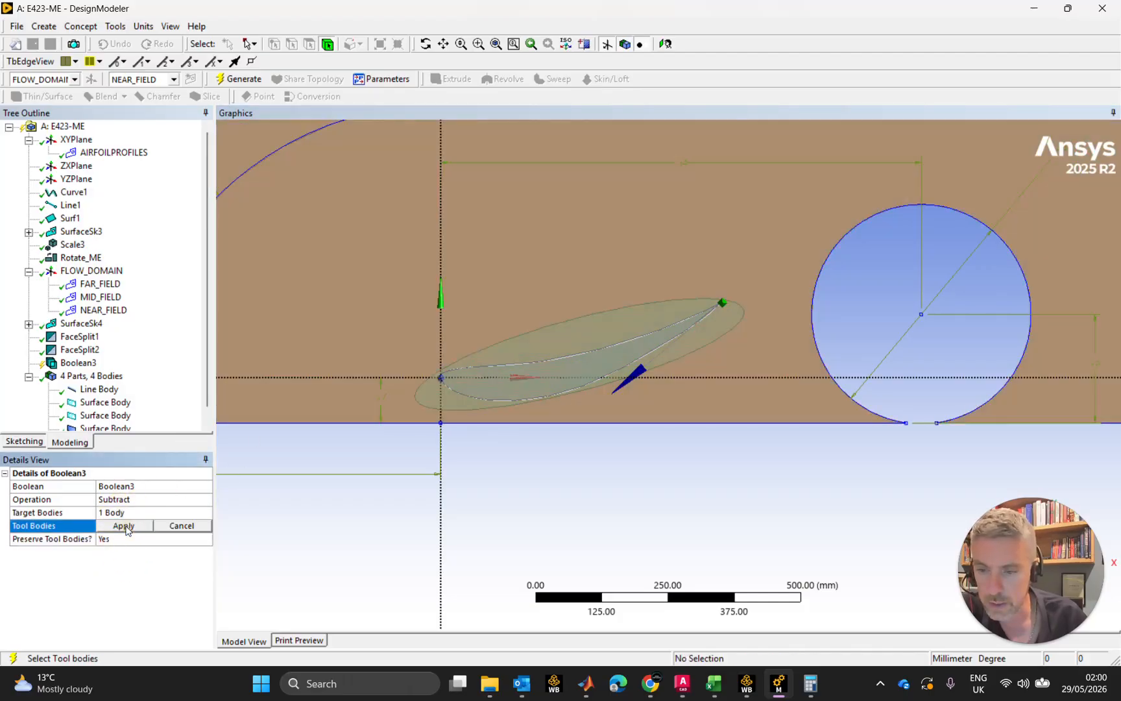
click(582, 334)
click(288, 580)
click(123, 526)
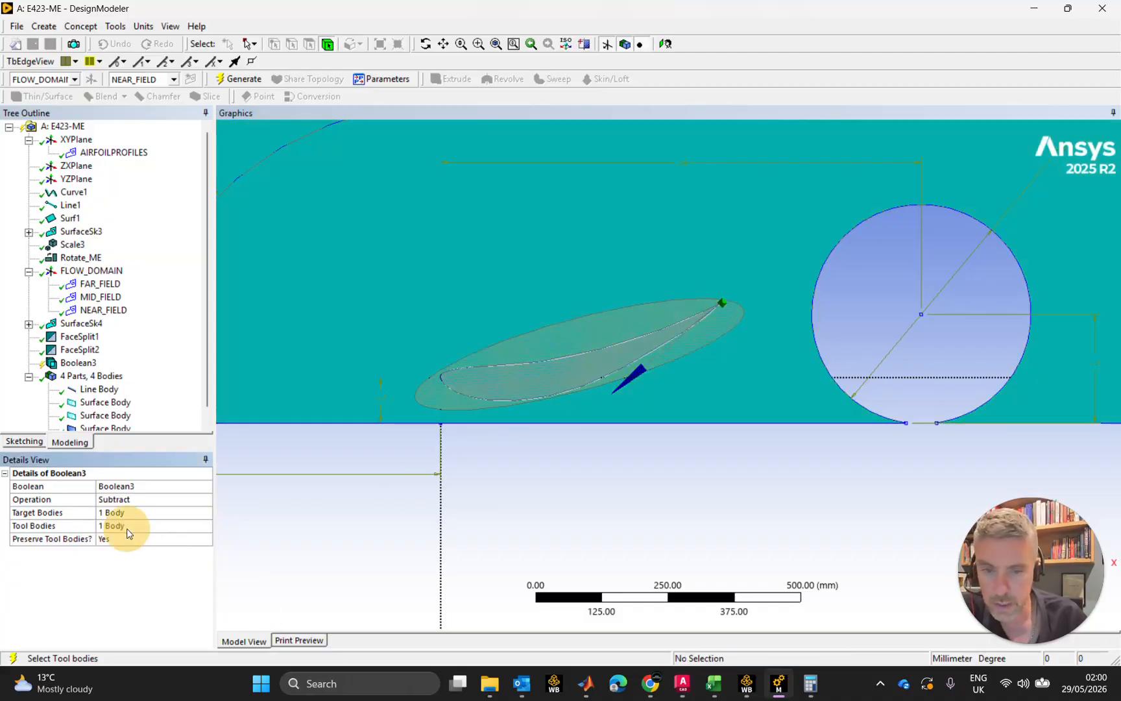
click(245, 78)
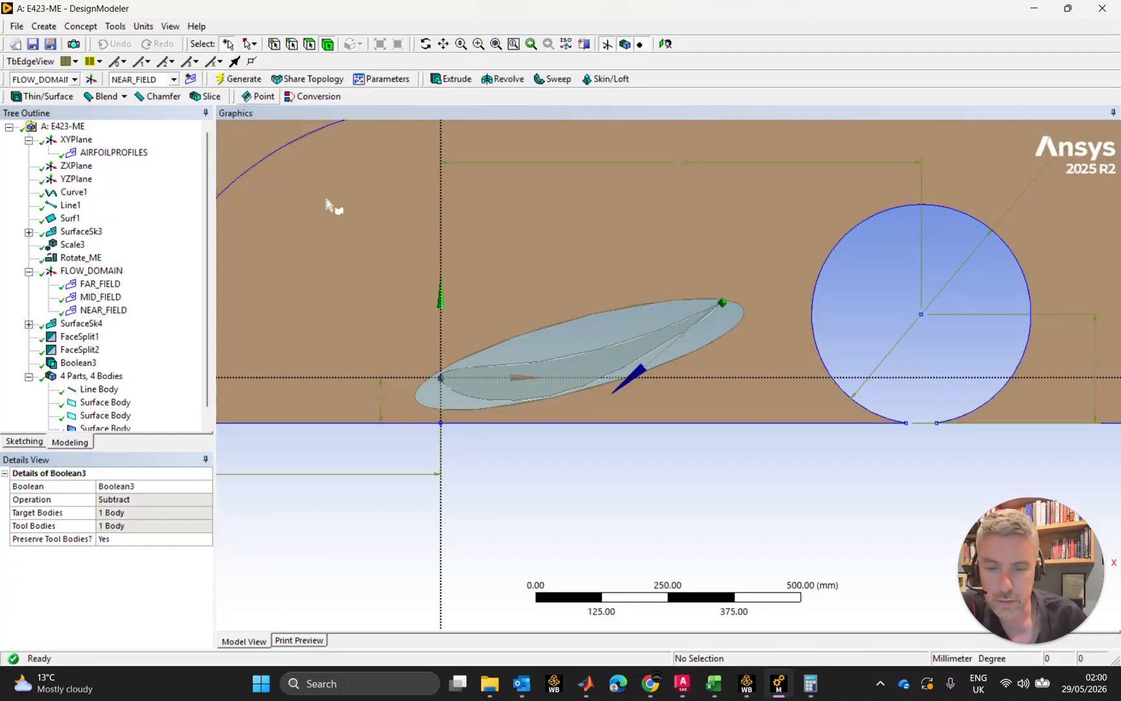
click(562, 346)
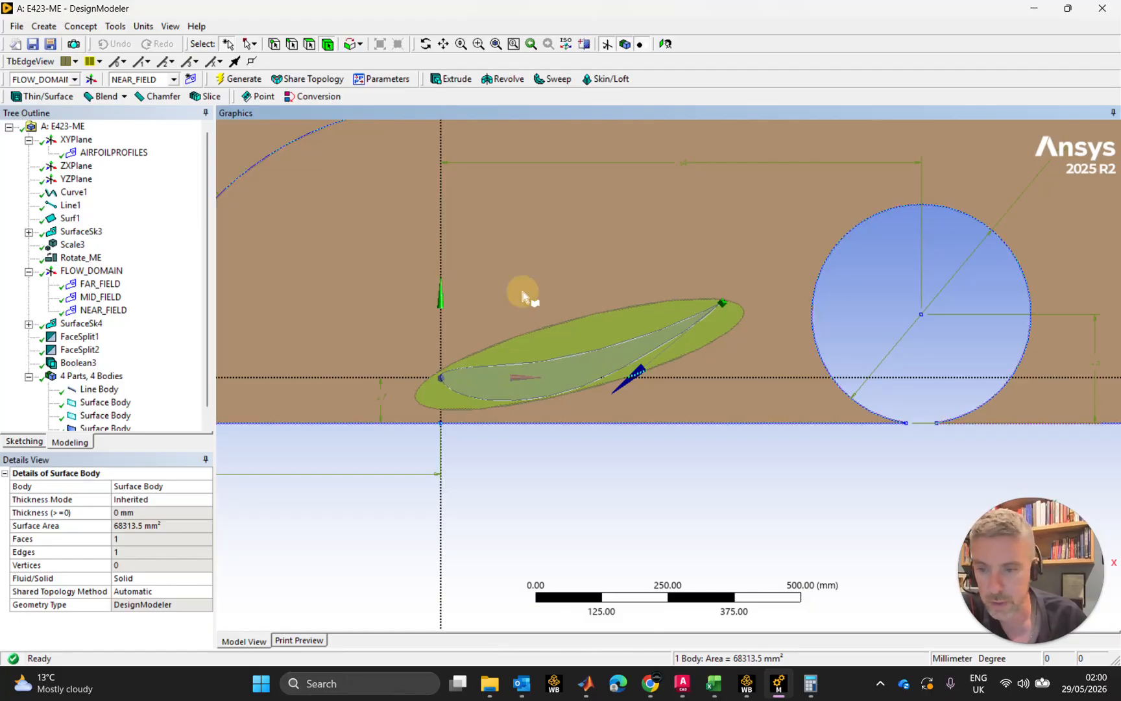
click(523, 292)
click(532, 384)
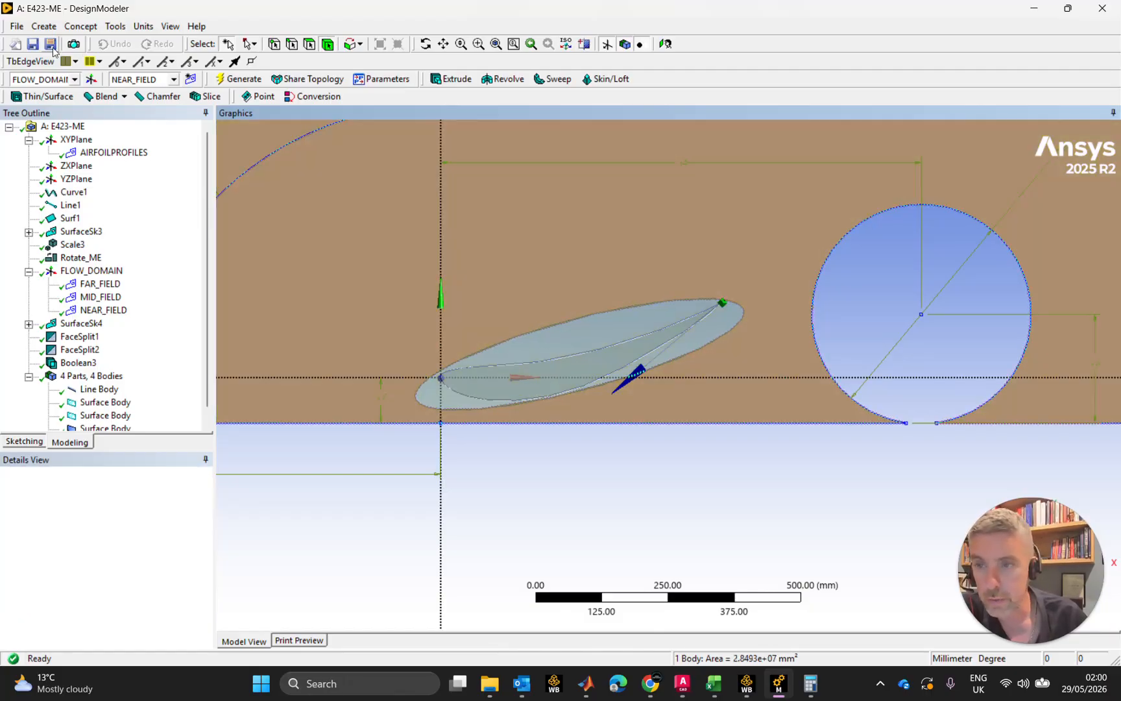
Step: Subtract the airfoil surface from the elliptical surface around it with a second Boolean, without preserving the tool body
click(44, 26)
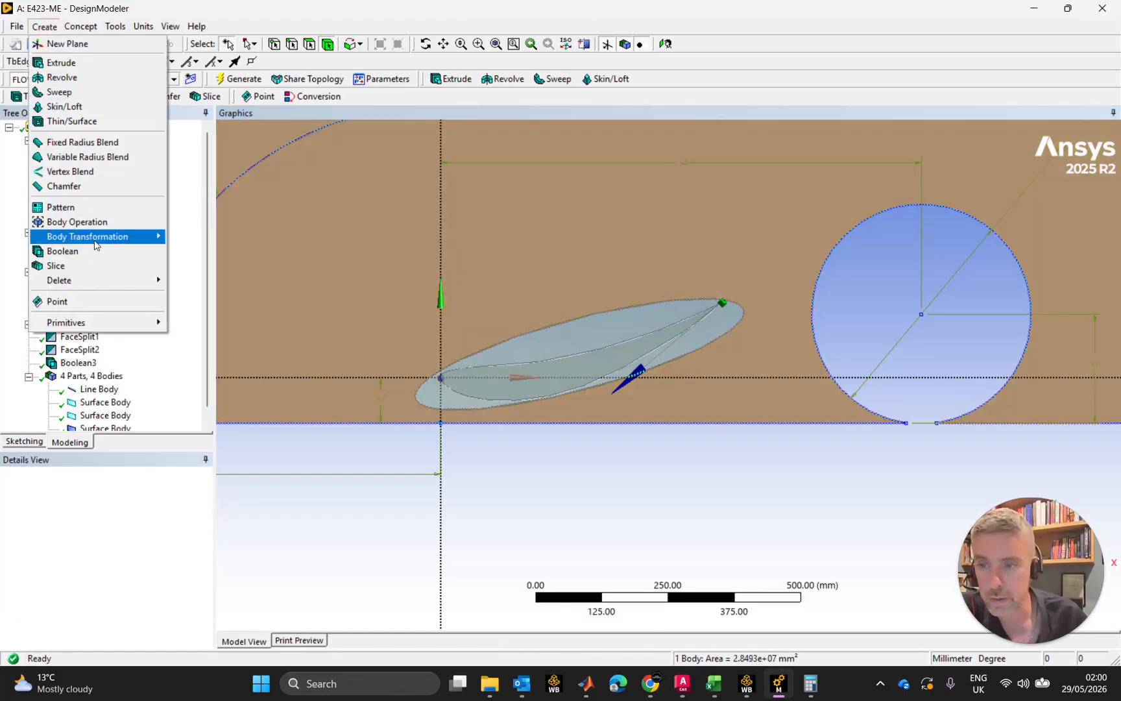
click(93, 252)
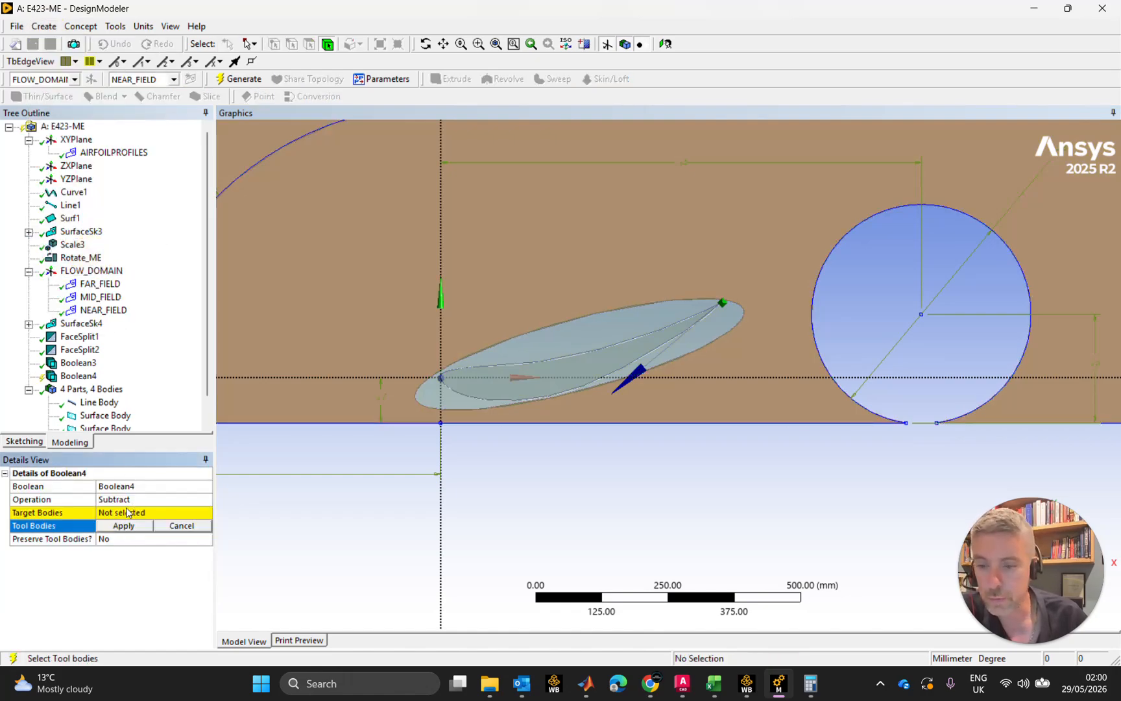
click(538, 351)
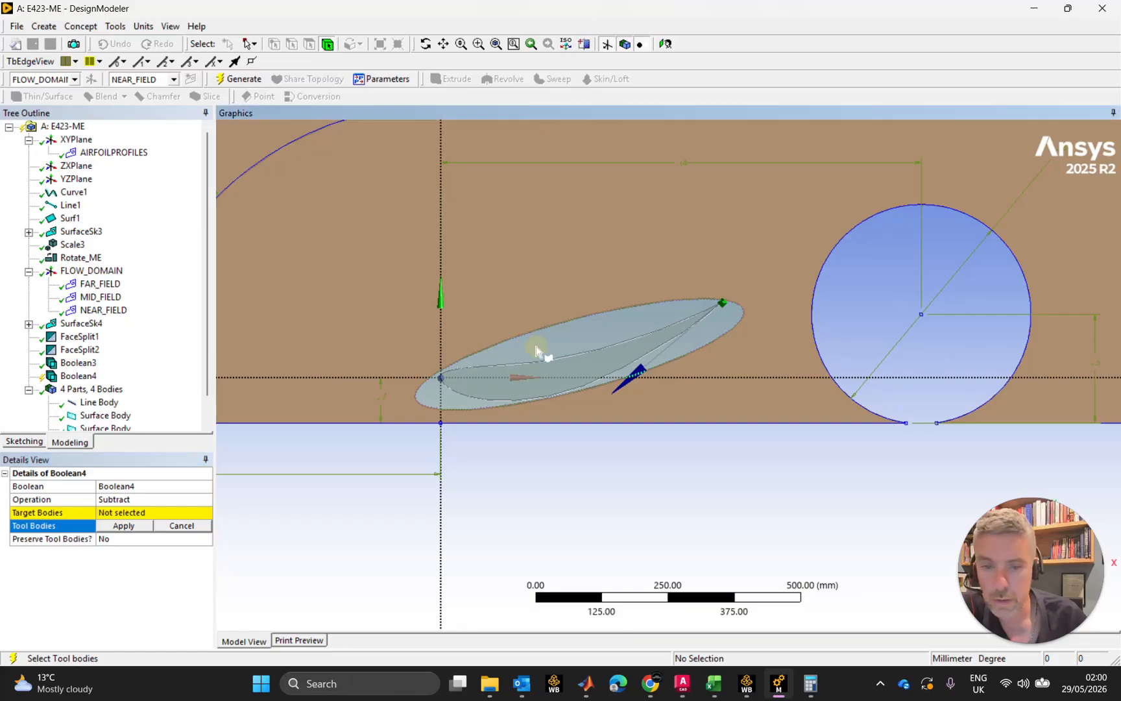
click(125, 525)
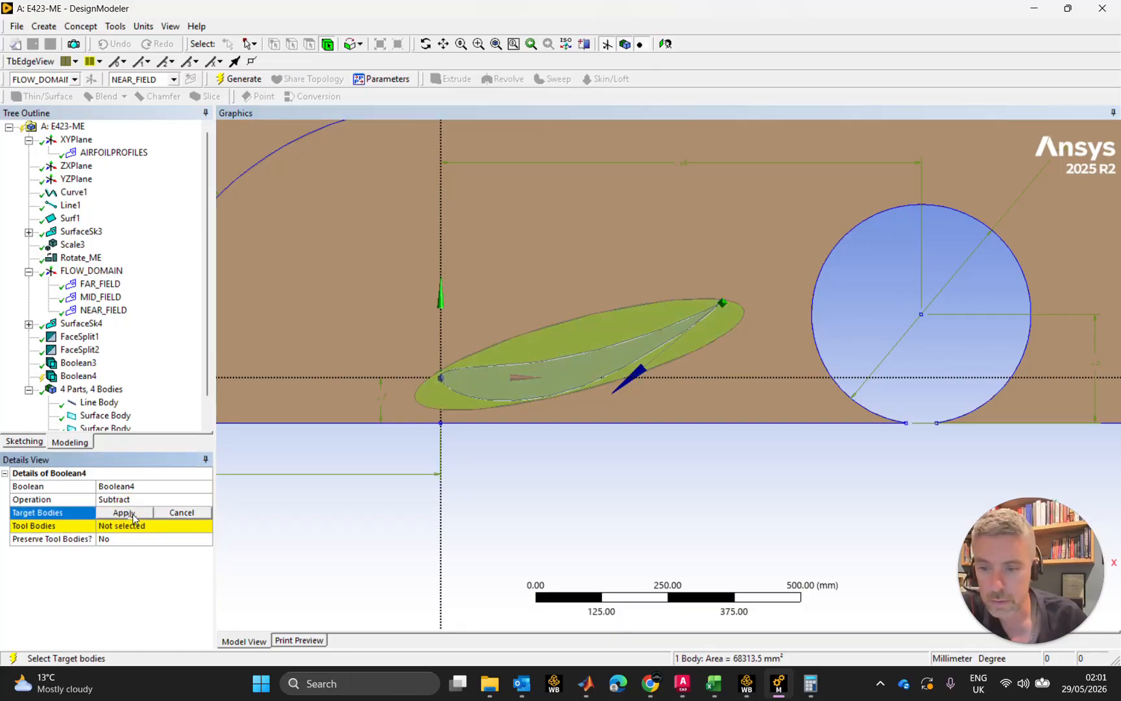
click(545, 386)
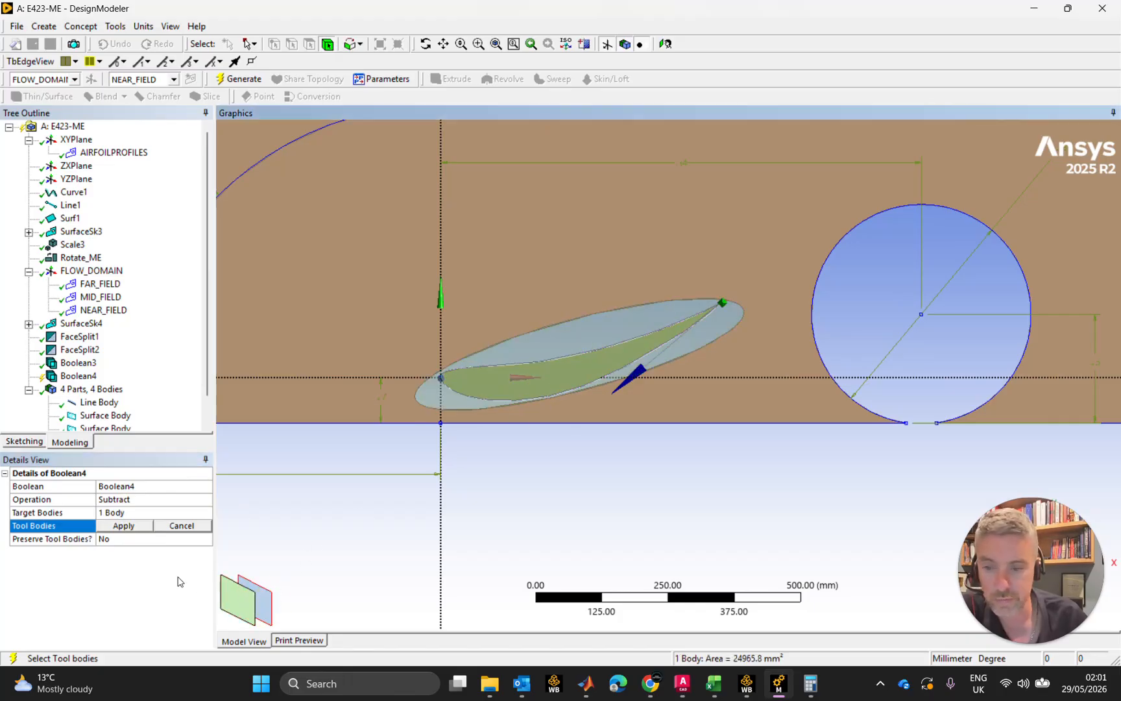
click(134, 527)
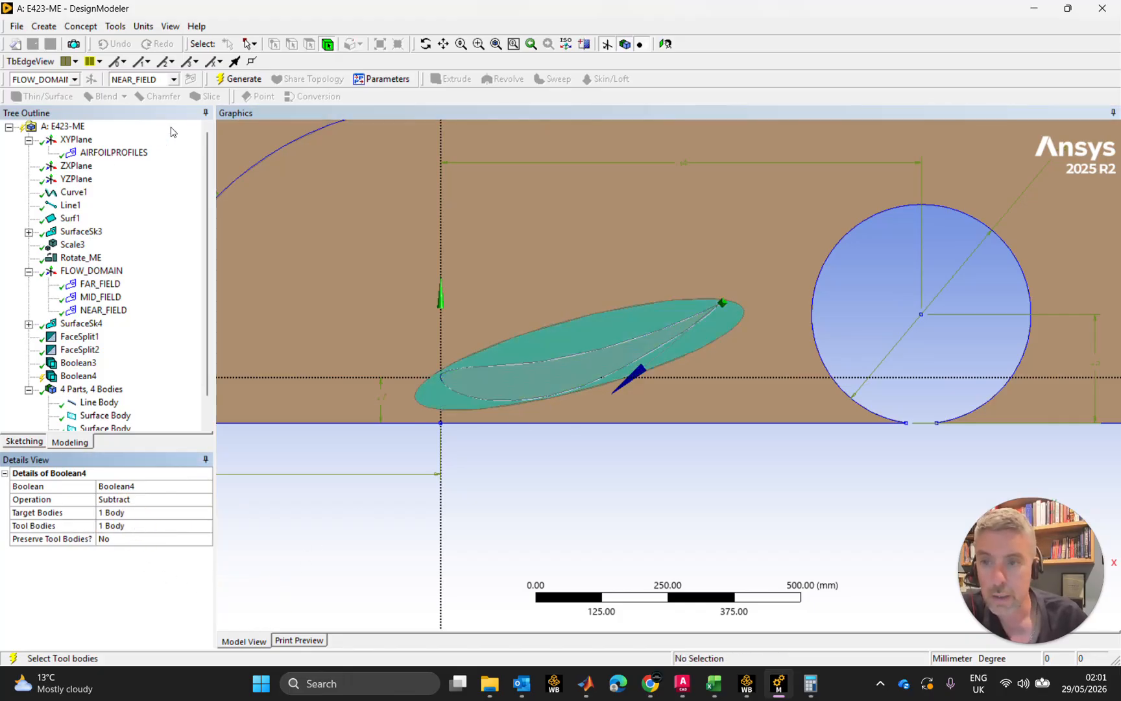
click(239, 79)
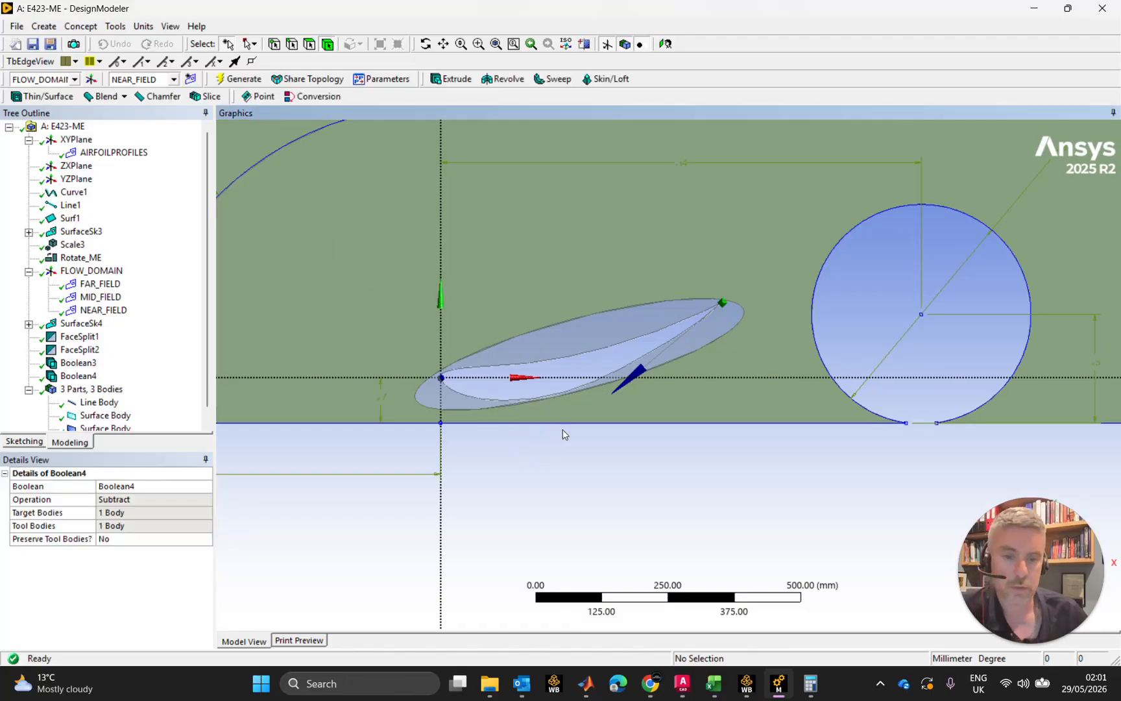
Step: Inspect the elliptical surface body around the airfoil cut-out and the surrounding flow-domain body
scroll(695, 431, down, 4)
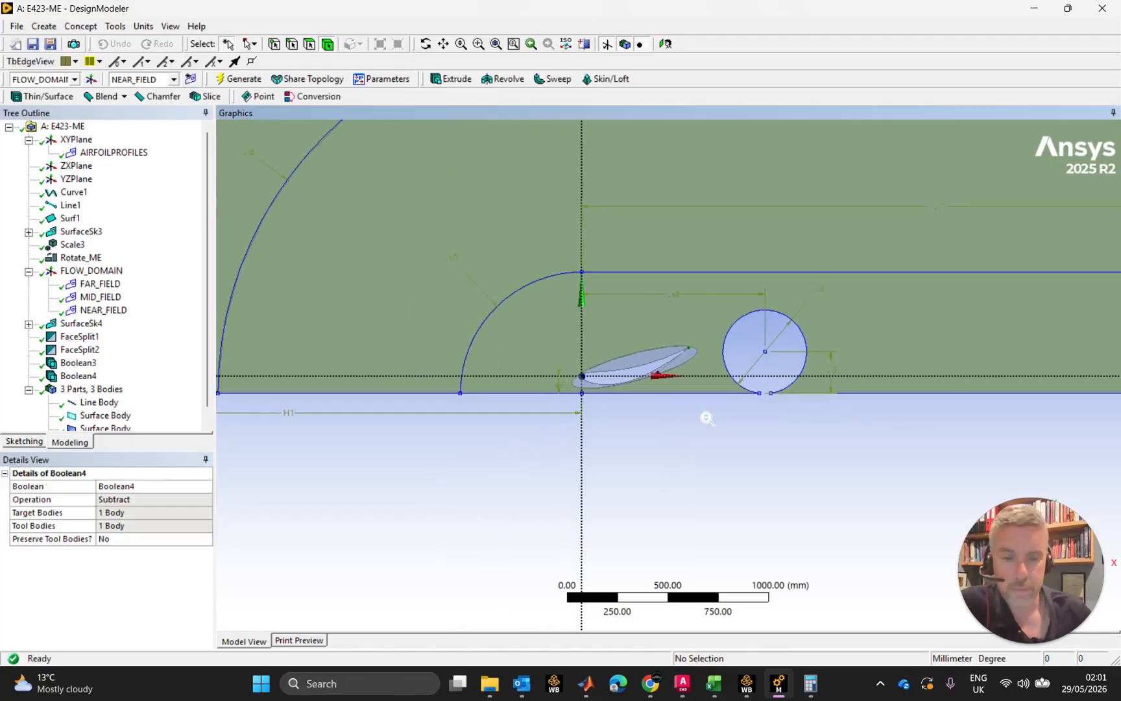
scroll(651, 400, up, 5)
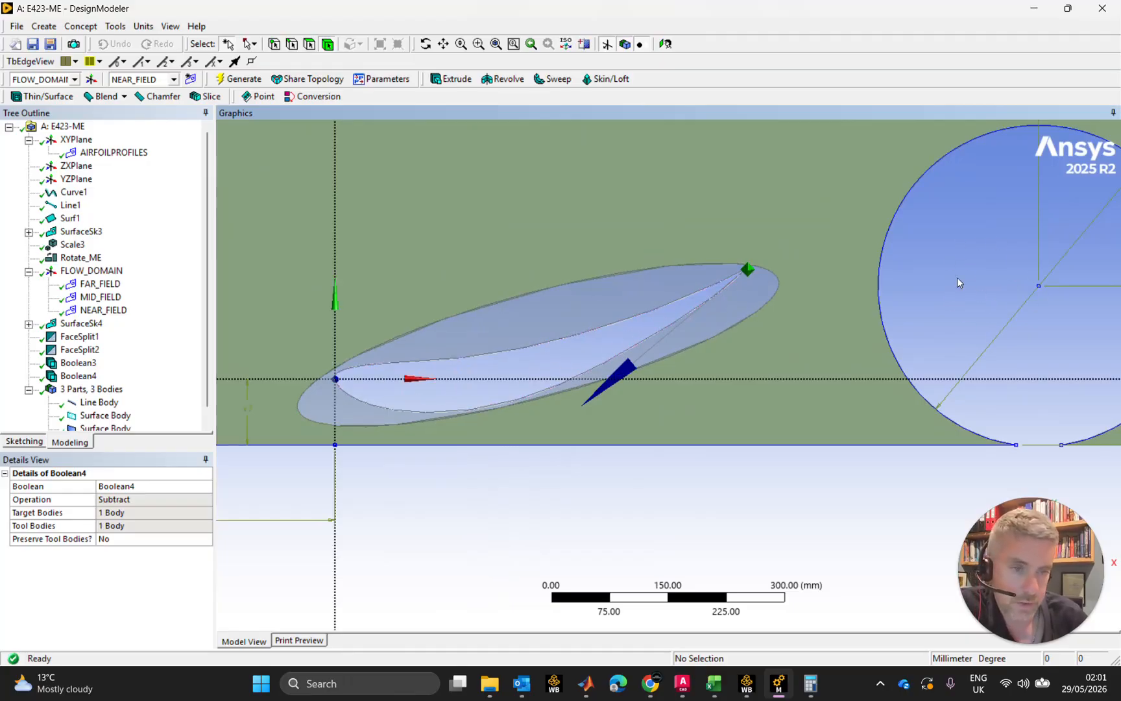
click(548, 325)
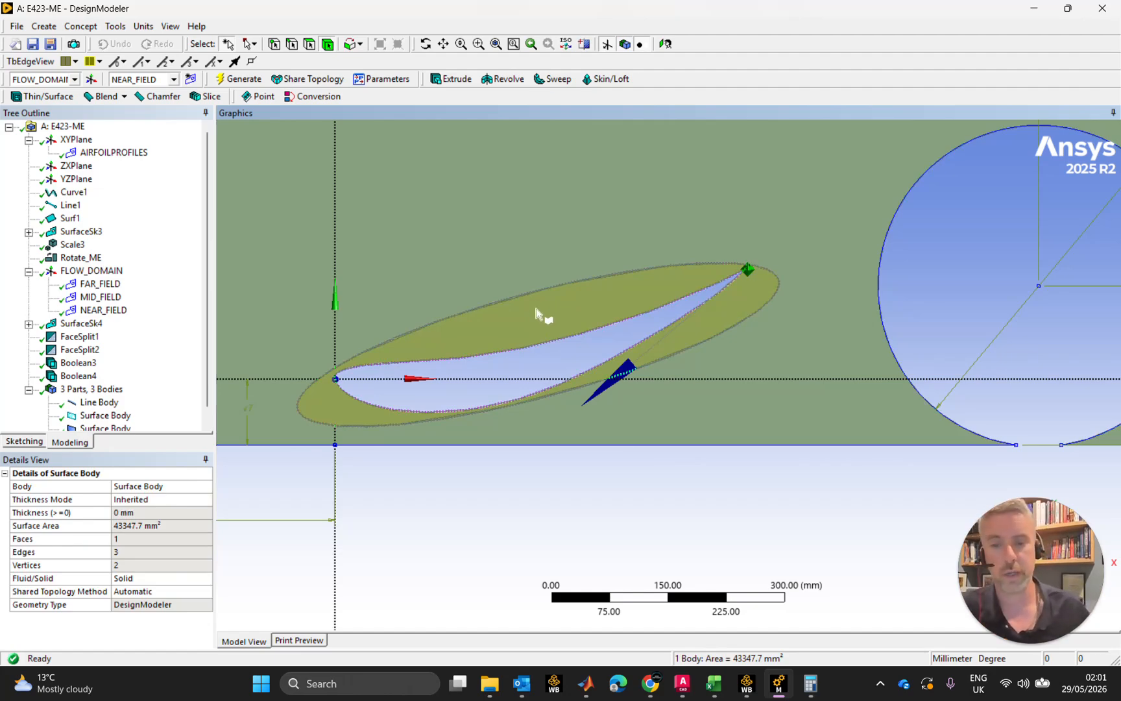
scroll(549, 310, down, 2)
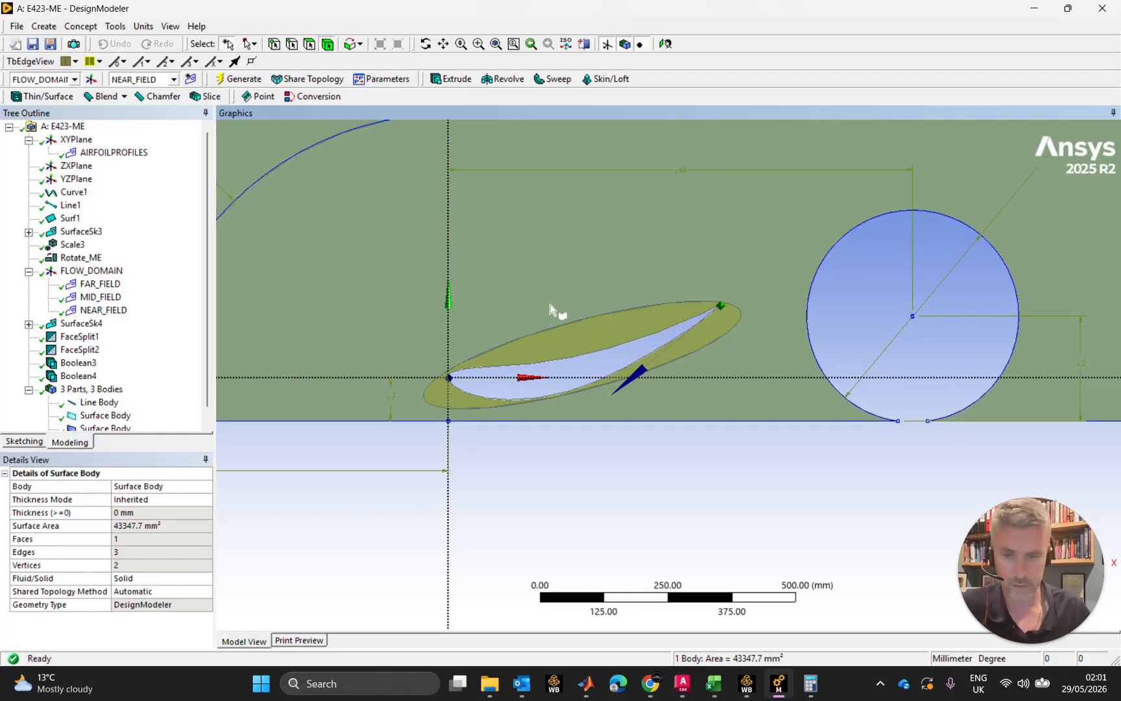
click(600, 252)
scroll(720, 302, up, 1)
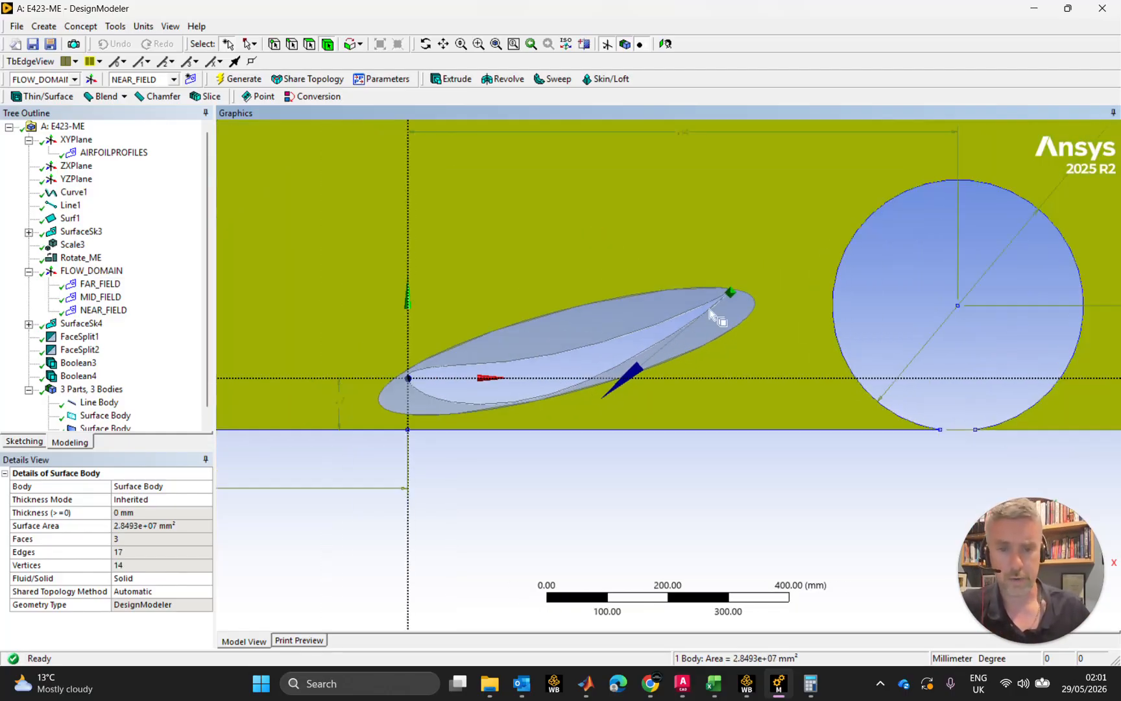
Step: Examine the near-field, mid-field and far-field faces of the flow domain individually with face selection
scroll(713, 318, down, 5)
click(312, 44)
click(626, 311)
ctrl+middle_drag(816, 305, 615, 365)
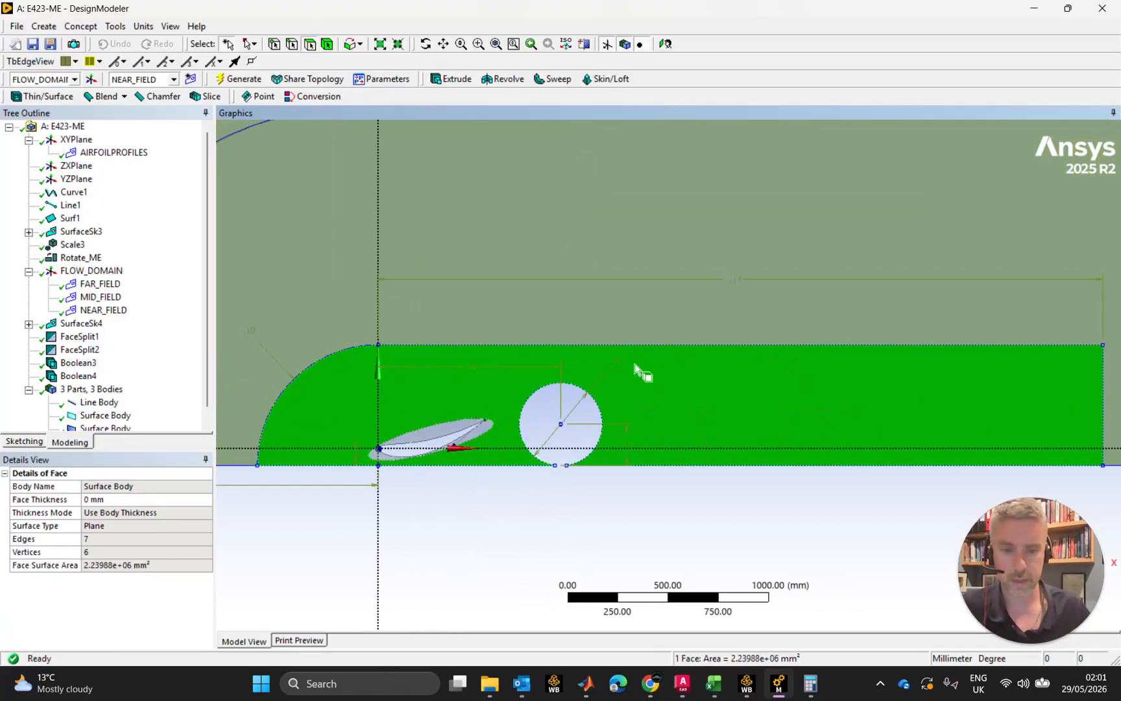
scroll(714, 367, down, 2)
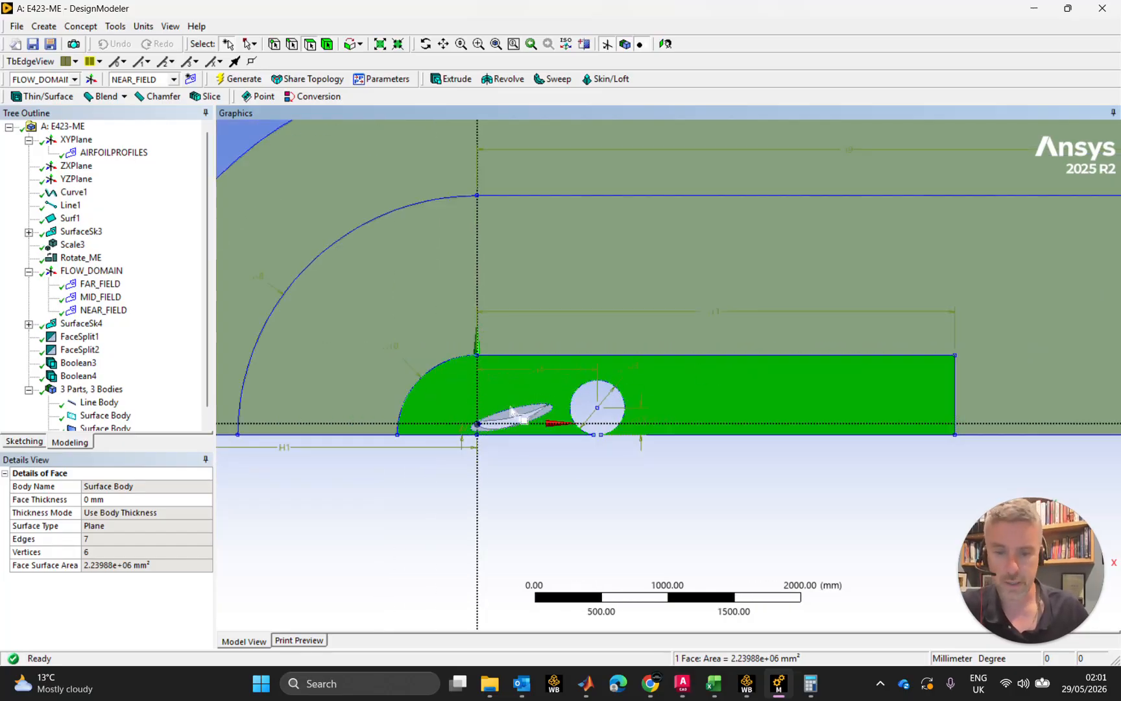
click(614, 314)
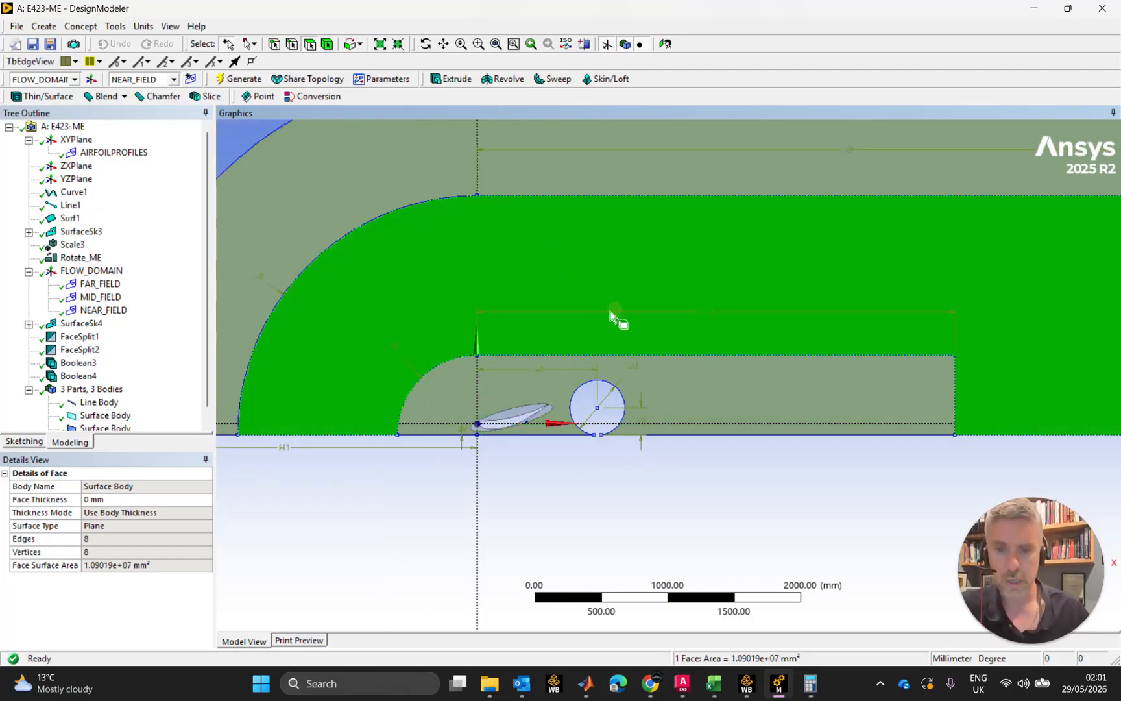
scroll(615, 318, down, 2)
click(648, 211)
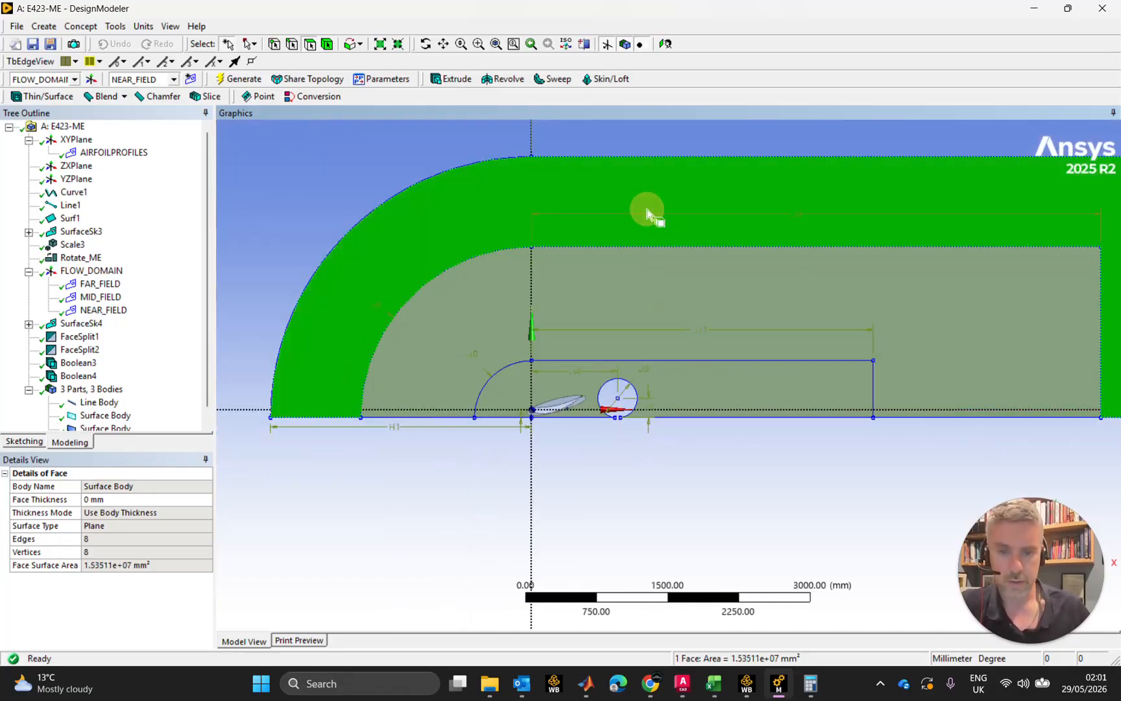
click(615, 384)
scroll(634, 393, up, 3)
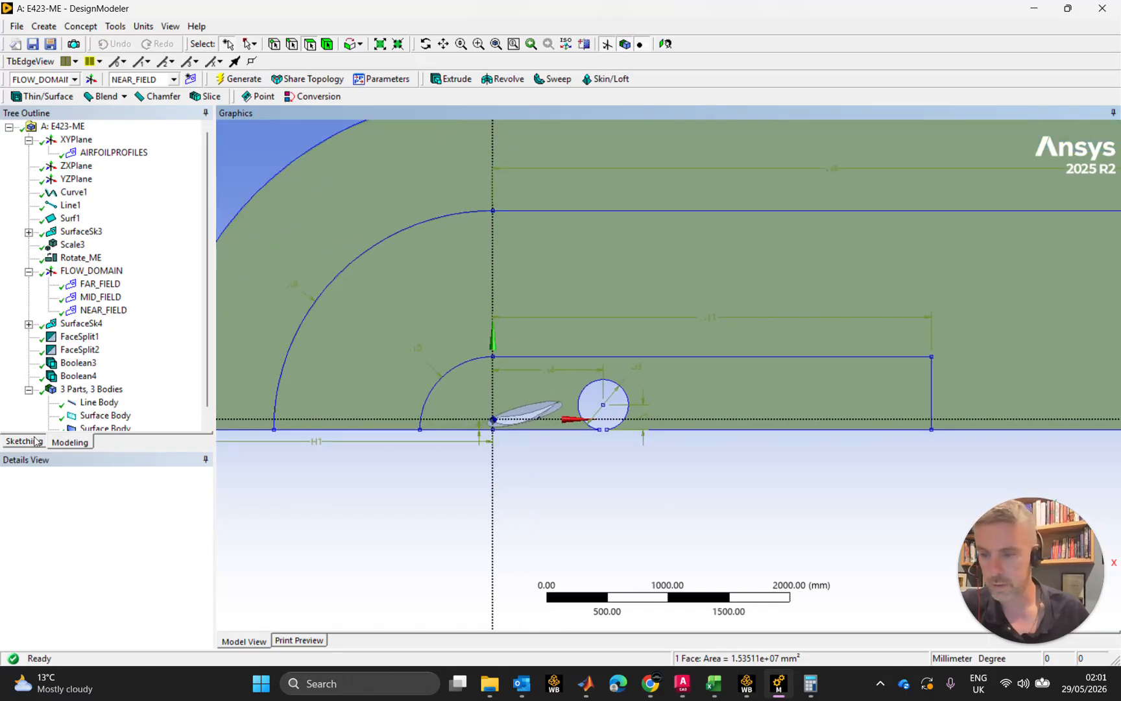
Step: Recheck the flow-domain faces from the far field inward to the near field, and clear the selection
click(39, 442)
click(69, 442)
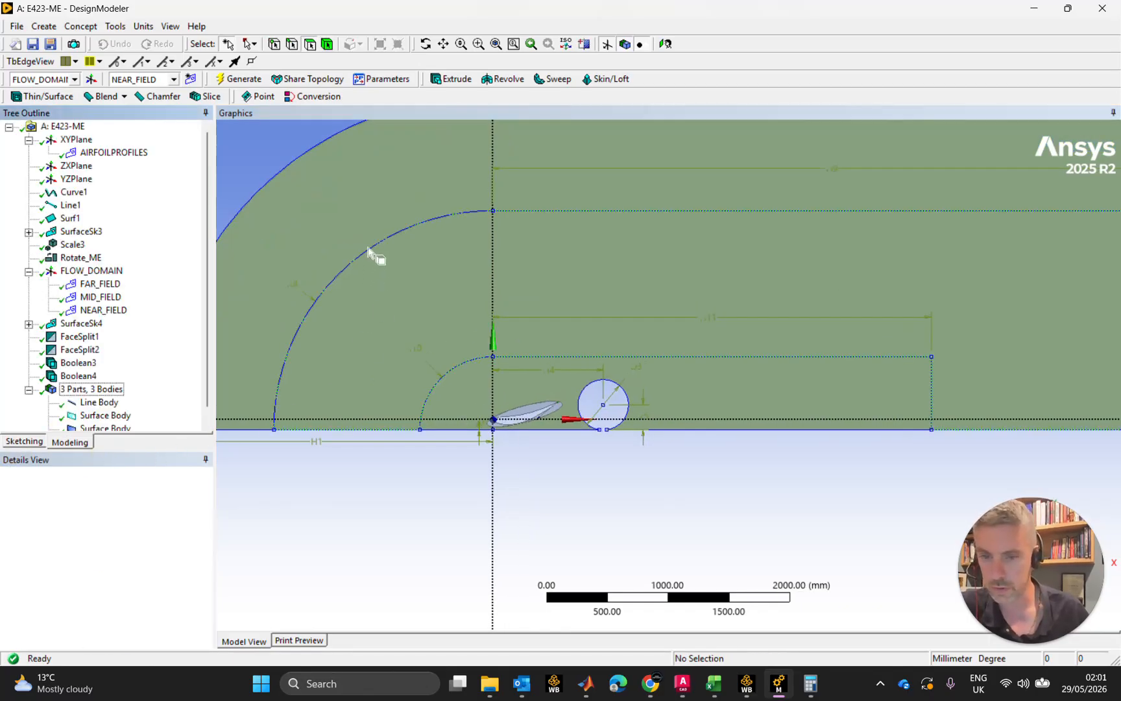
click(353, 211)
click(365, 321)
click(427, 355)
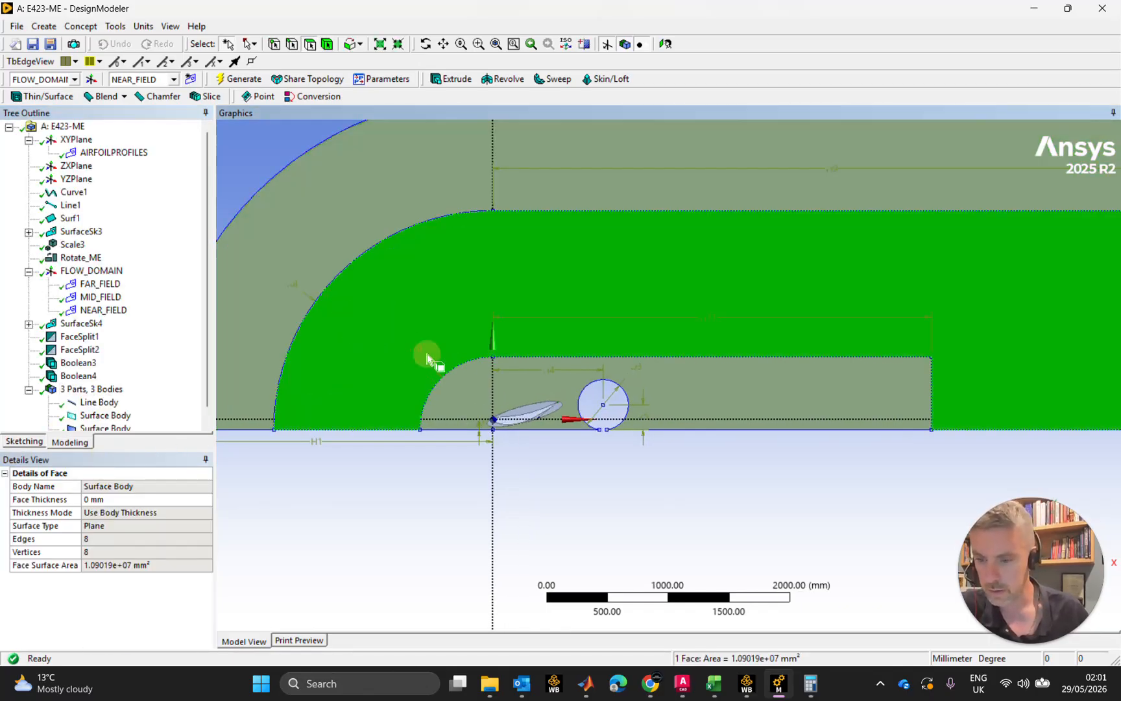
click(453, 393)
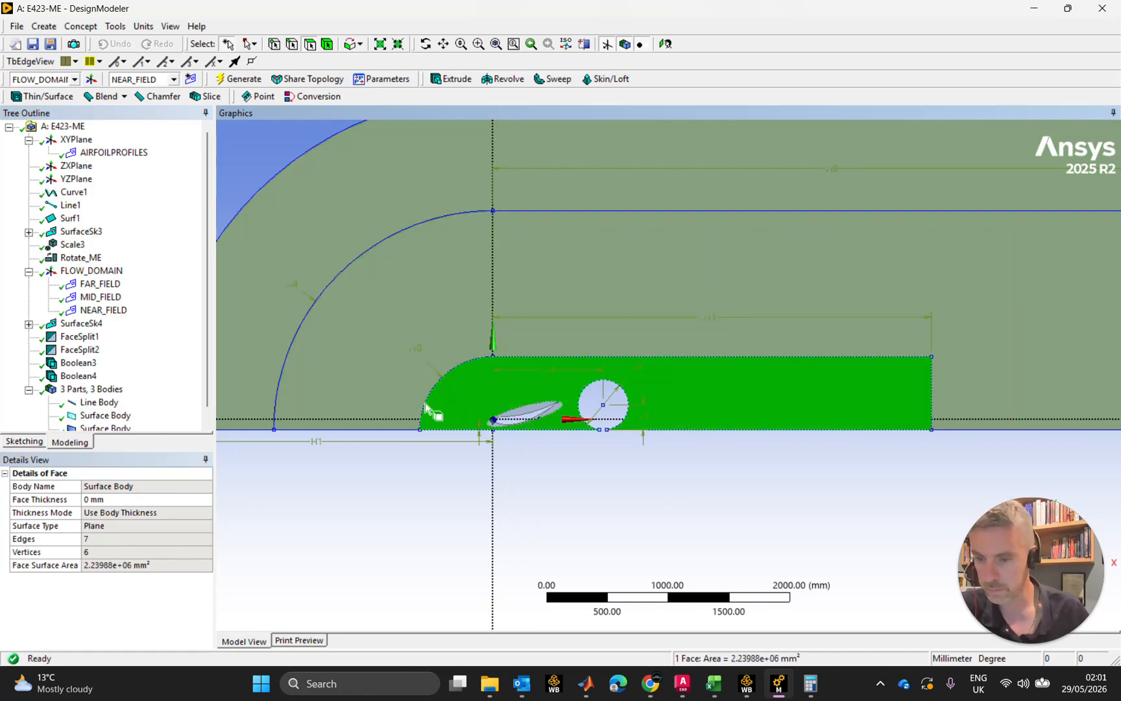
key(Escape)
click(17, 442)
click(69, 443)
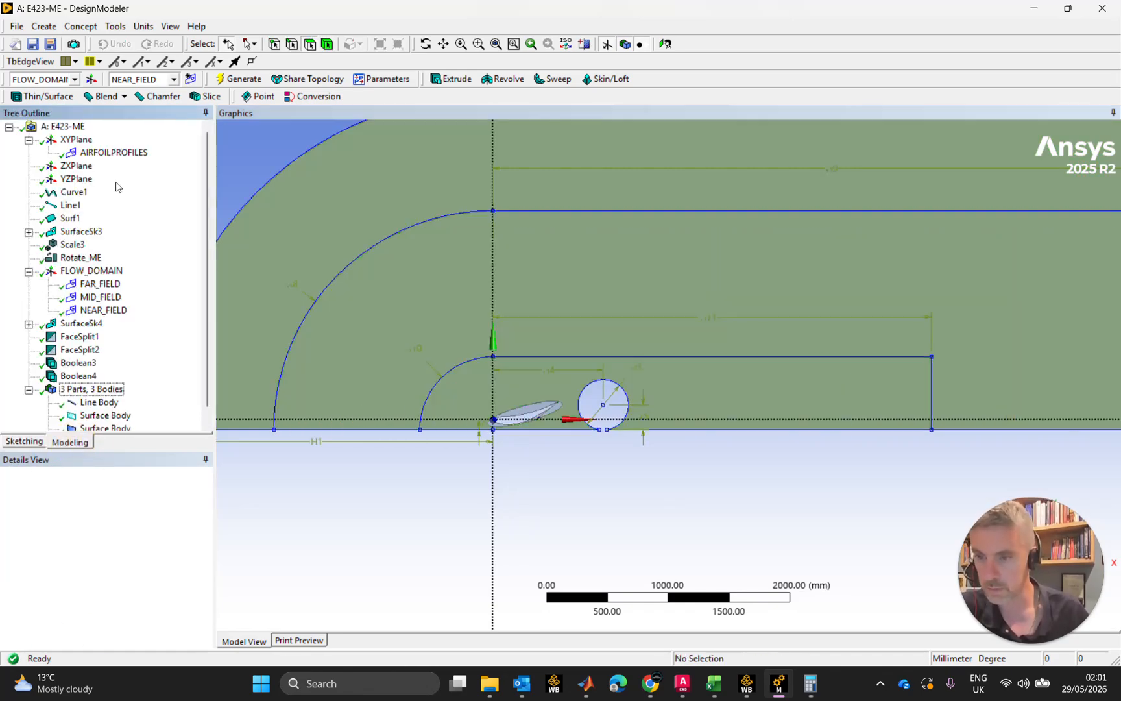
Step: Make the XY plane active and set the flow-domain surface body's Fluid/Solid property to Fluid
click(111, 153)
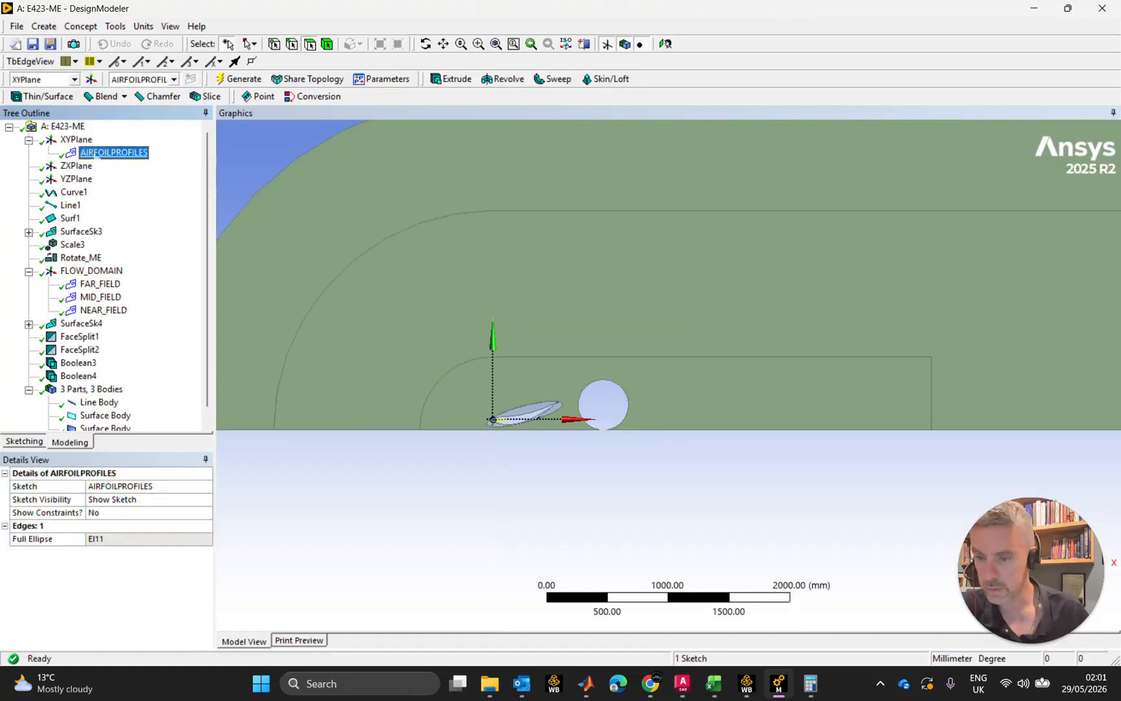
click(77, 141)
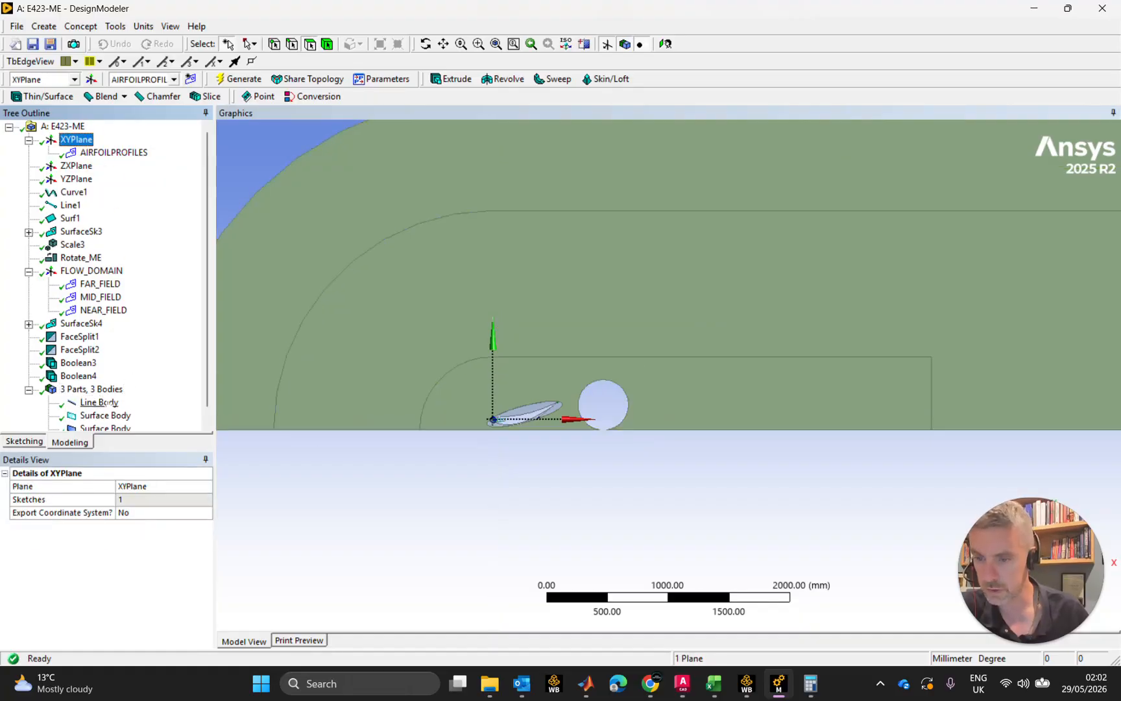
scroll(102, 403, down, 1)
click(103, 416)
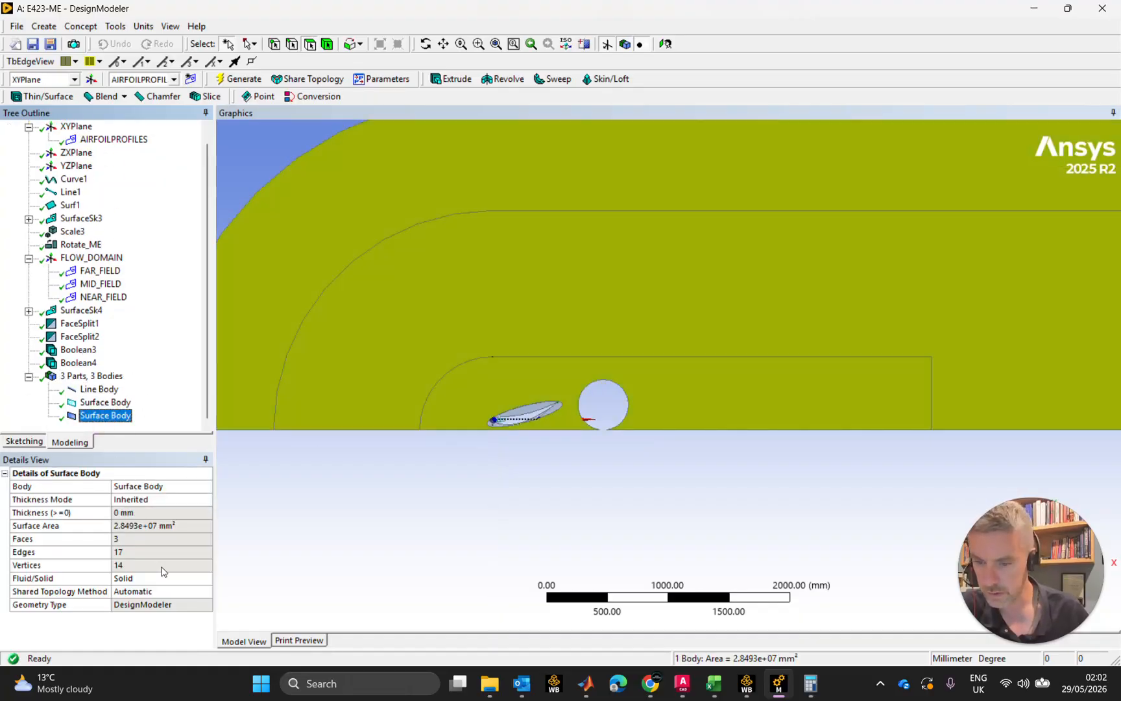
click(167, 583)
click(162, 578)
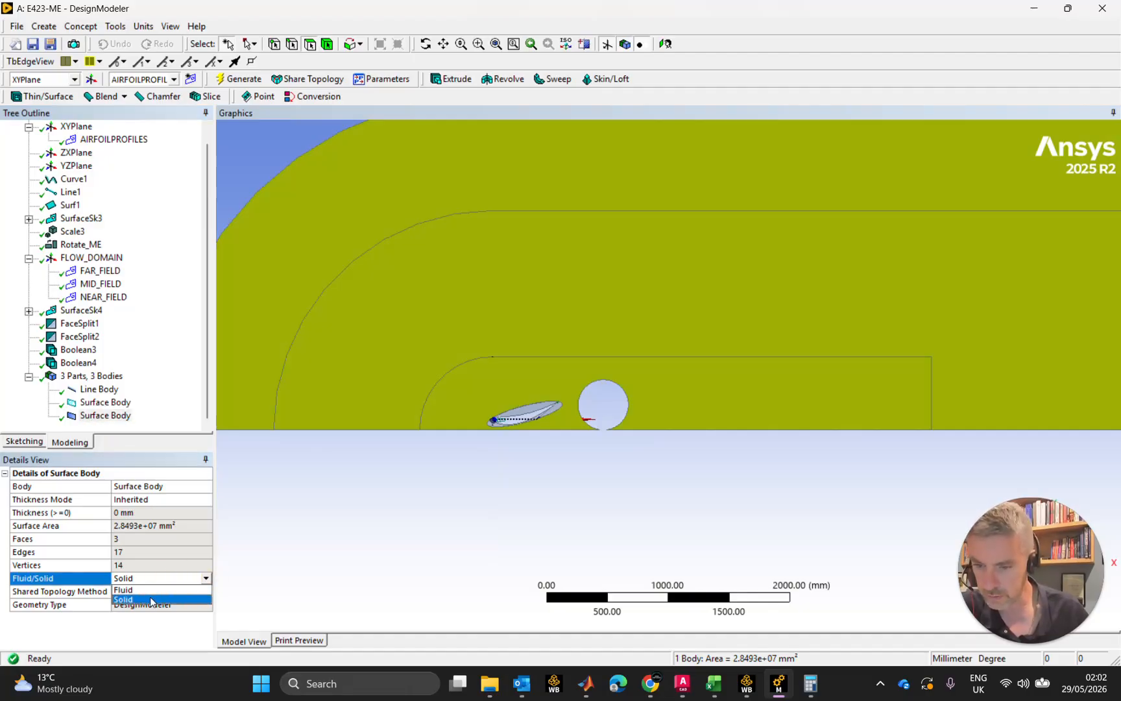
click(153, 591)
Step: Set the Fluid/Solid property of the elliptical surface body around the airfoil cut-out to Fluid
click(105, 403)
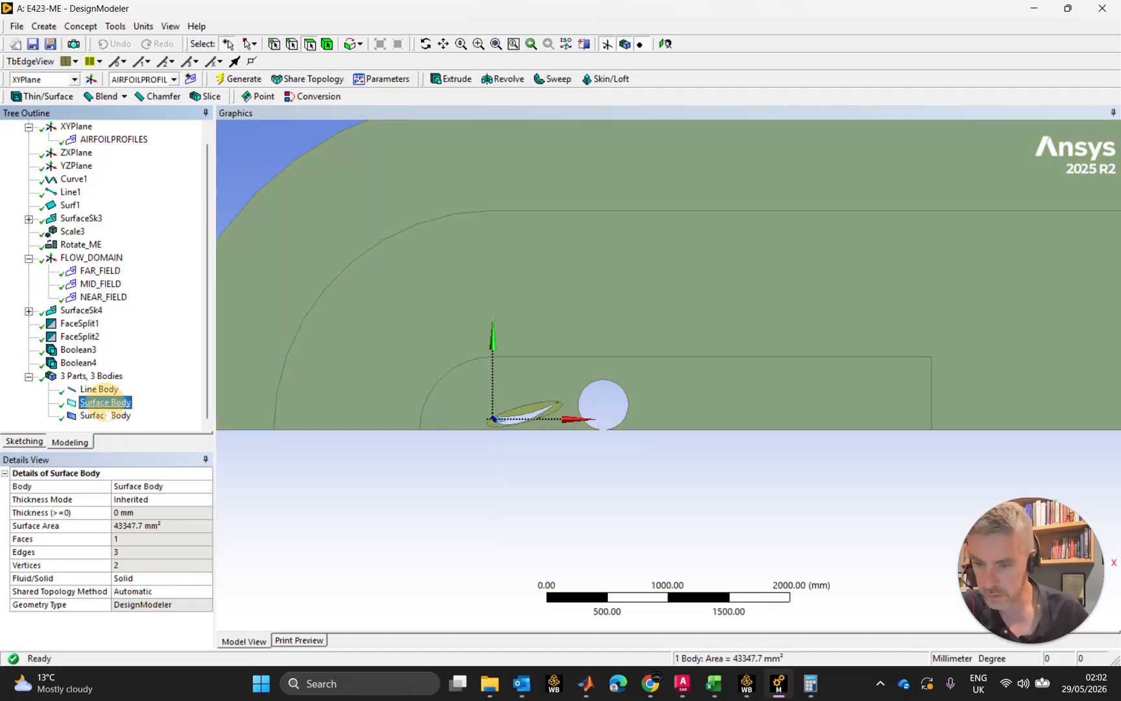
click(204, 578)
click(204, 578)
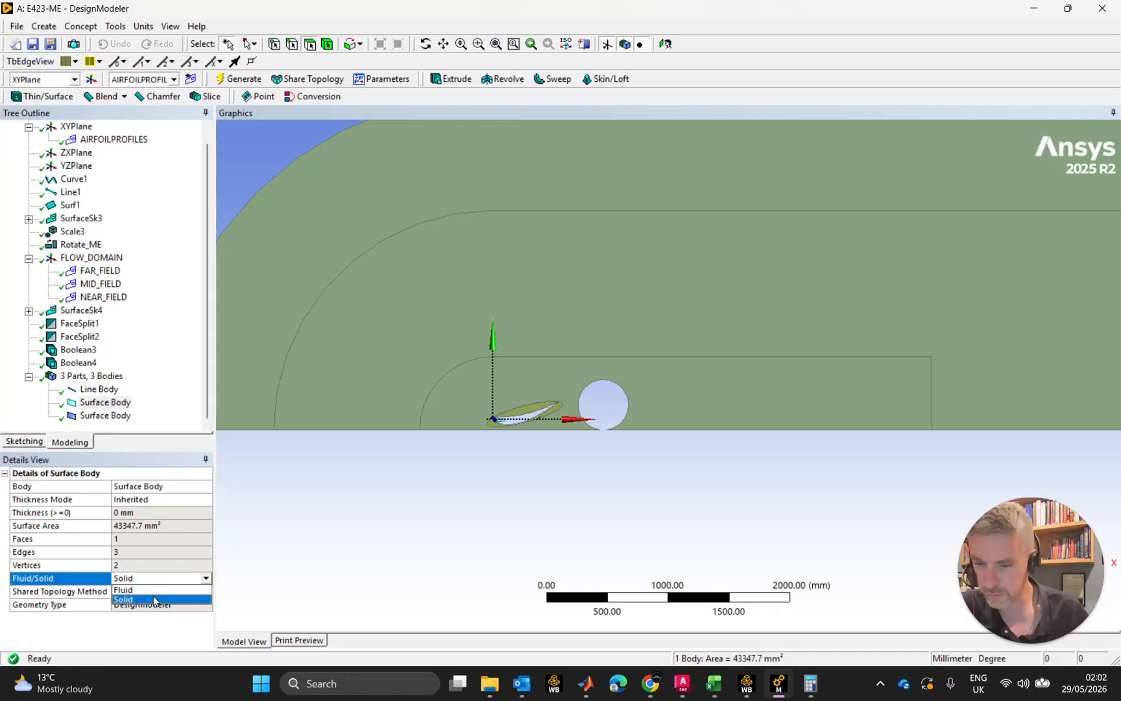
click(154, 591)
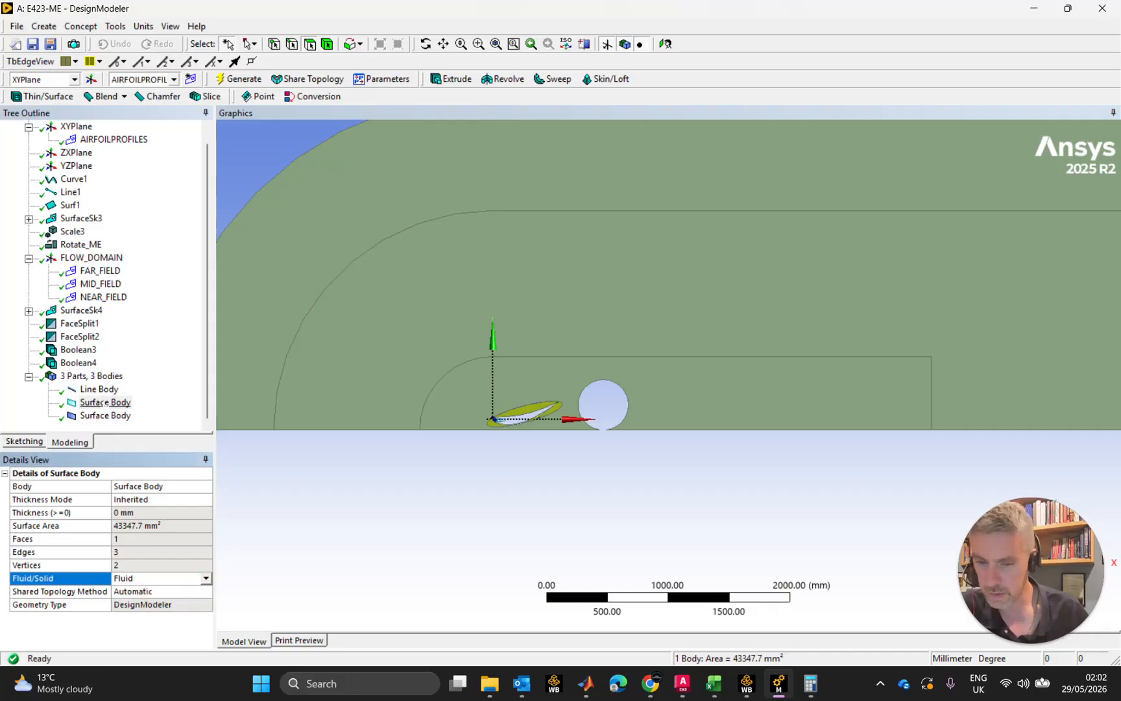
click(99, 402)
Step: Rename the large flow-domain surface body as FLOW_FIELD
click(104, 416)
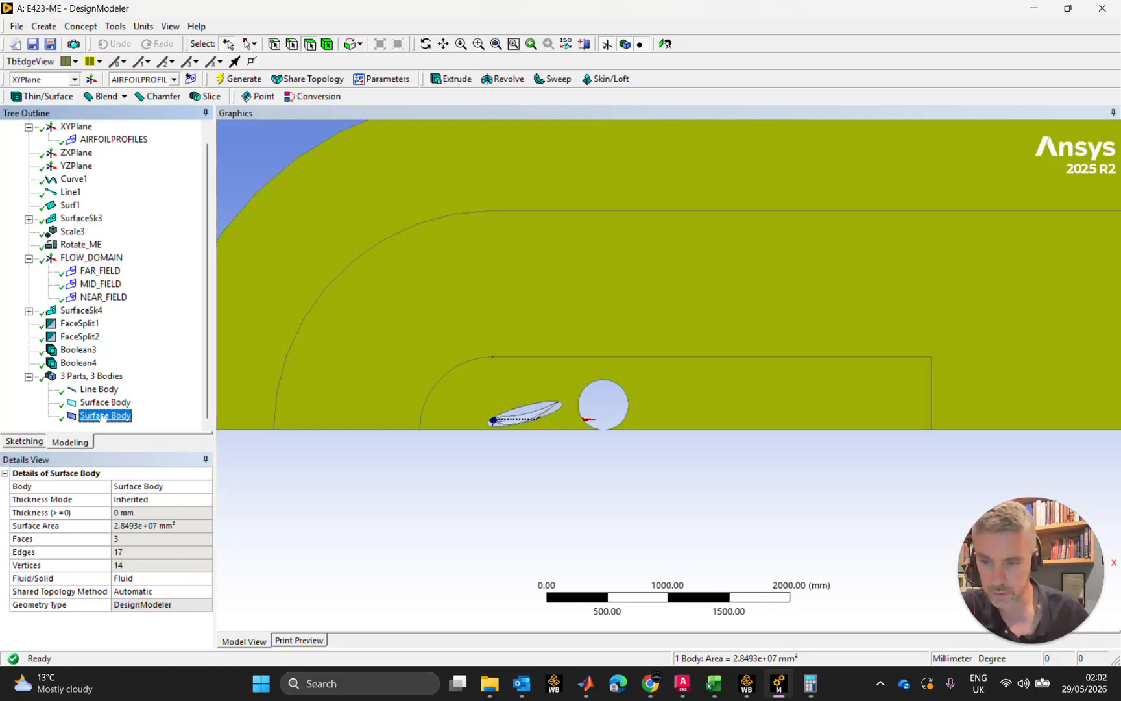
right_click(105, 416)
click(137, 484)
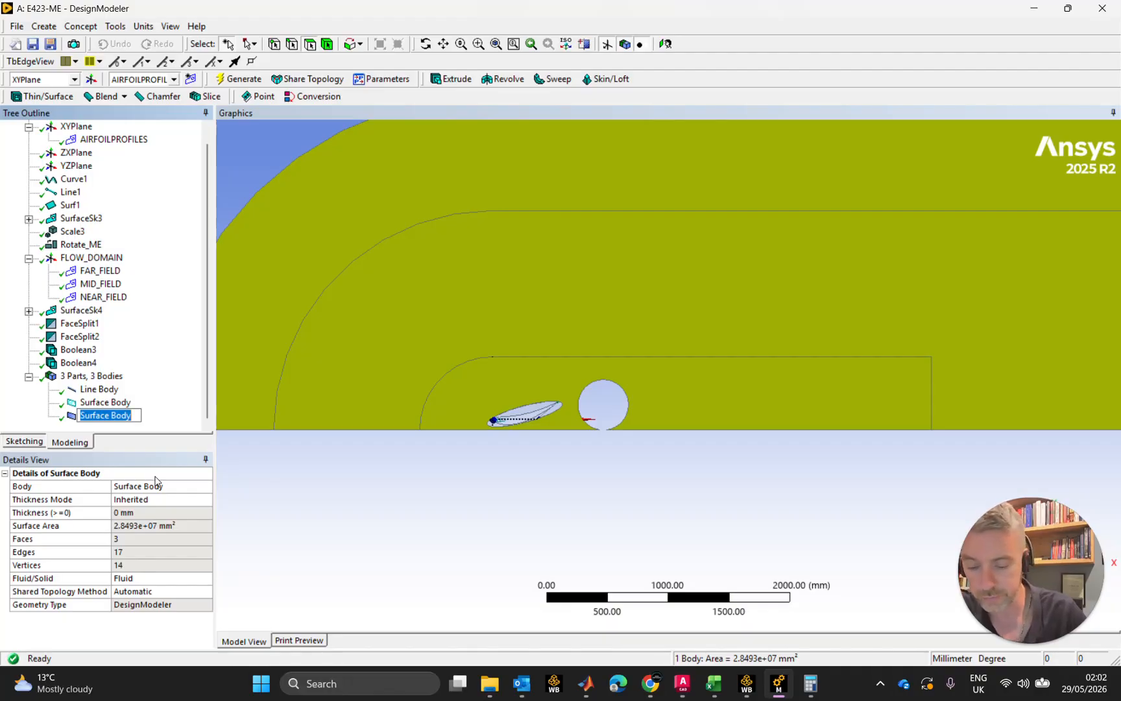
text(FLOW)
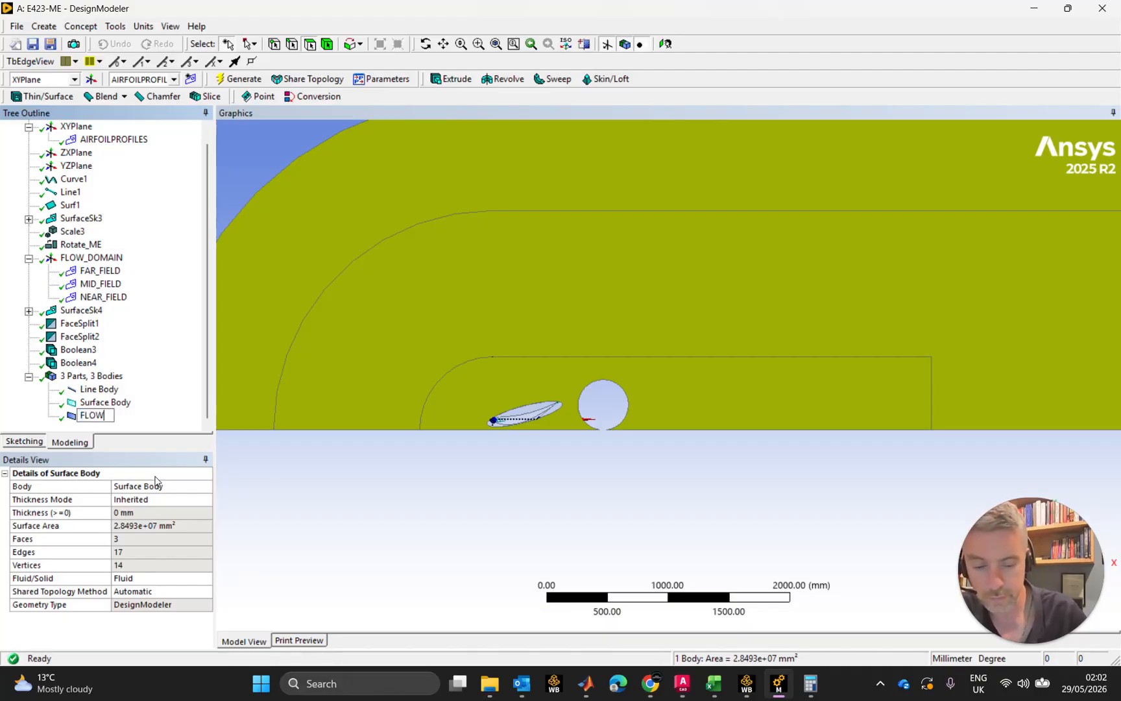
text(_FIELD)
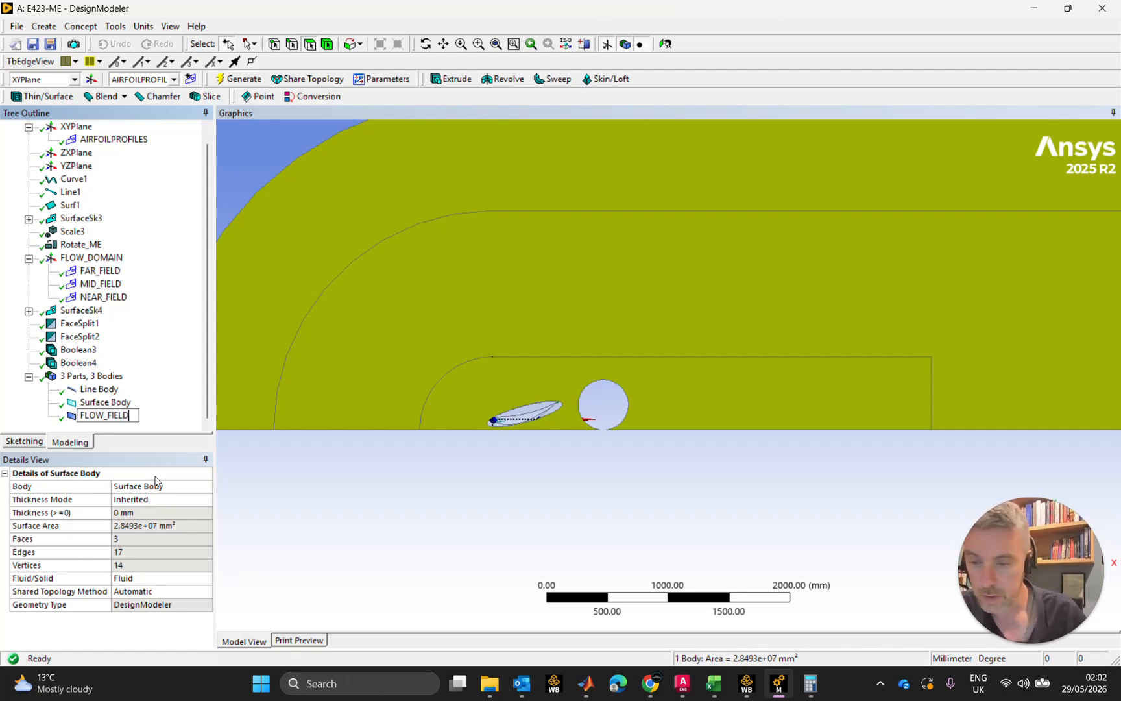
key(Return)
Step: Rename the elliptical surface body around the airfoil cut-out as BUFFER_REGION
click(98, 403)
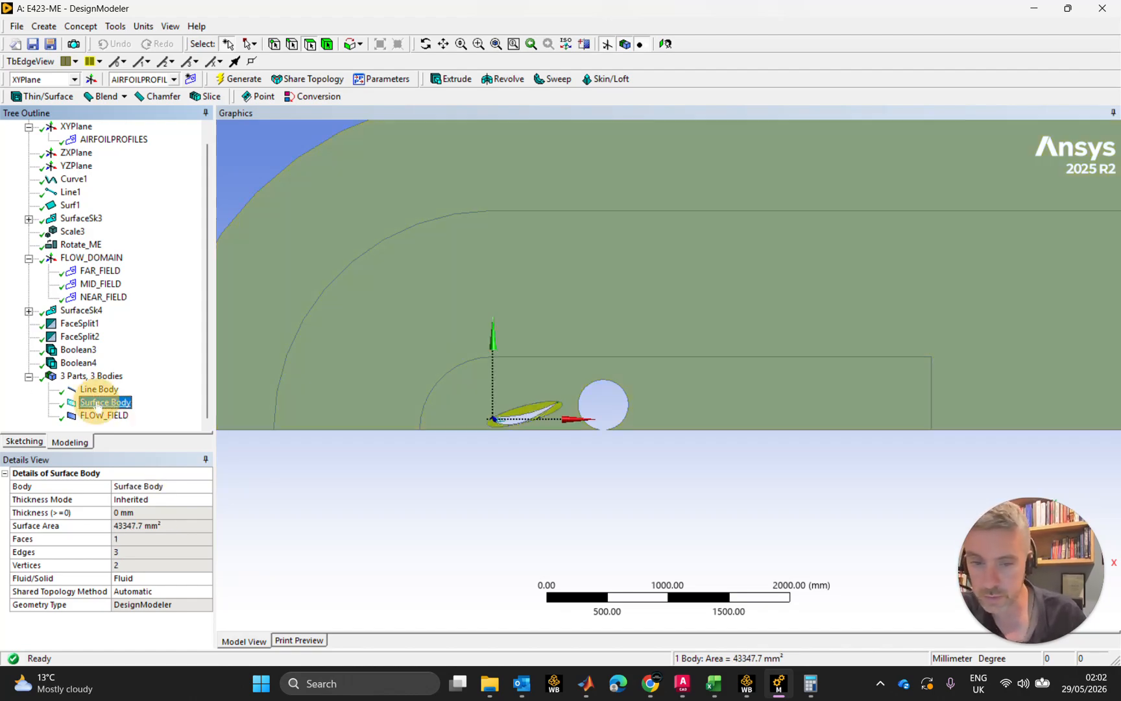
right_click(99, 406)
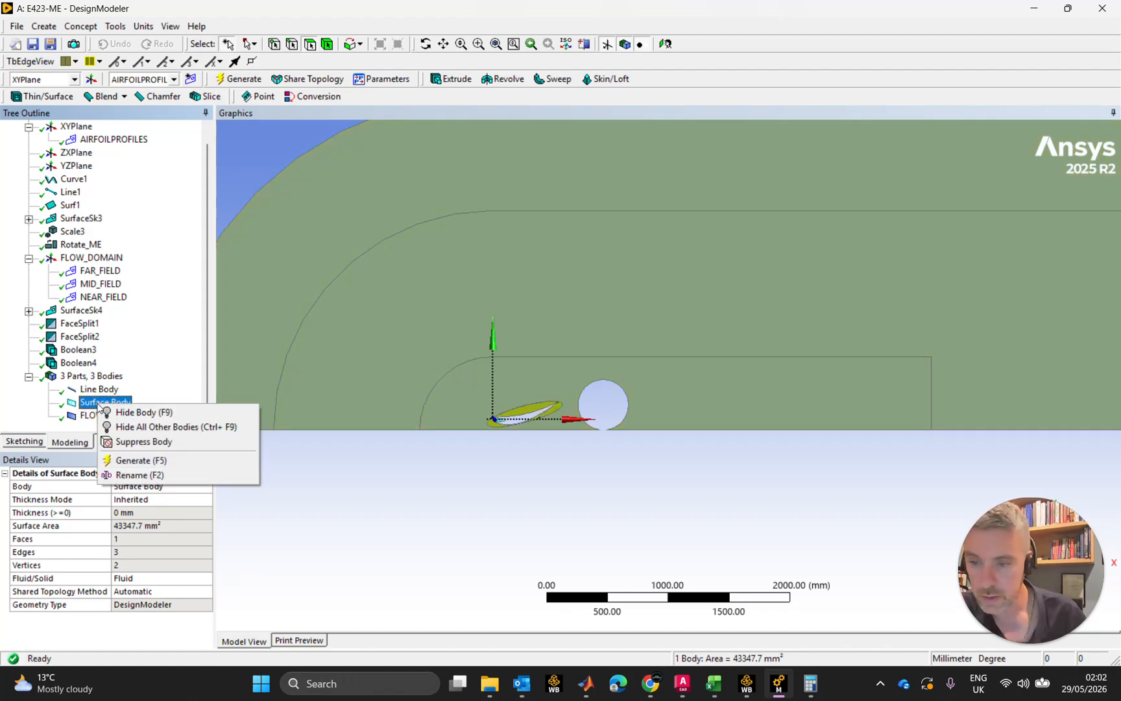
click(139, 475)
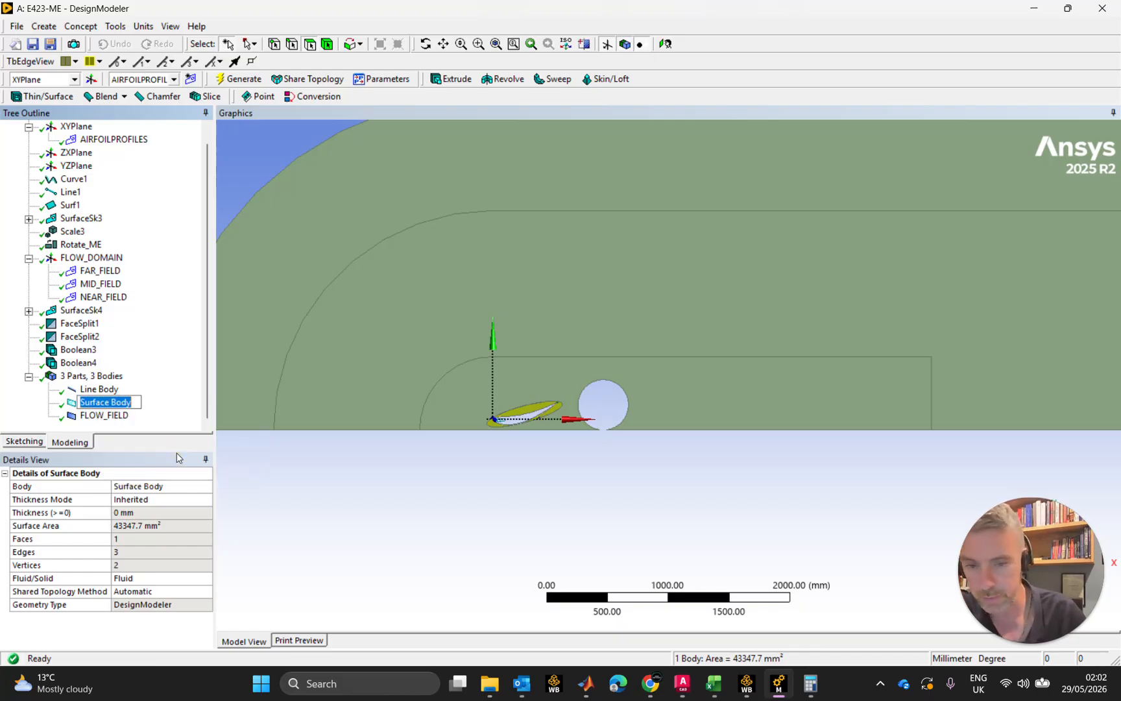
text(BU)
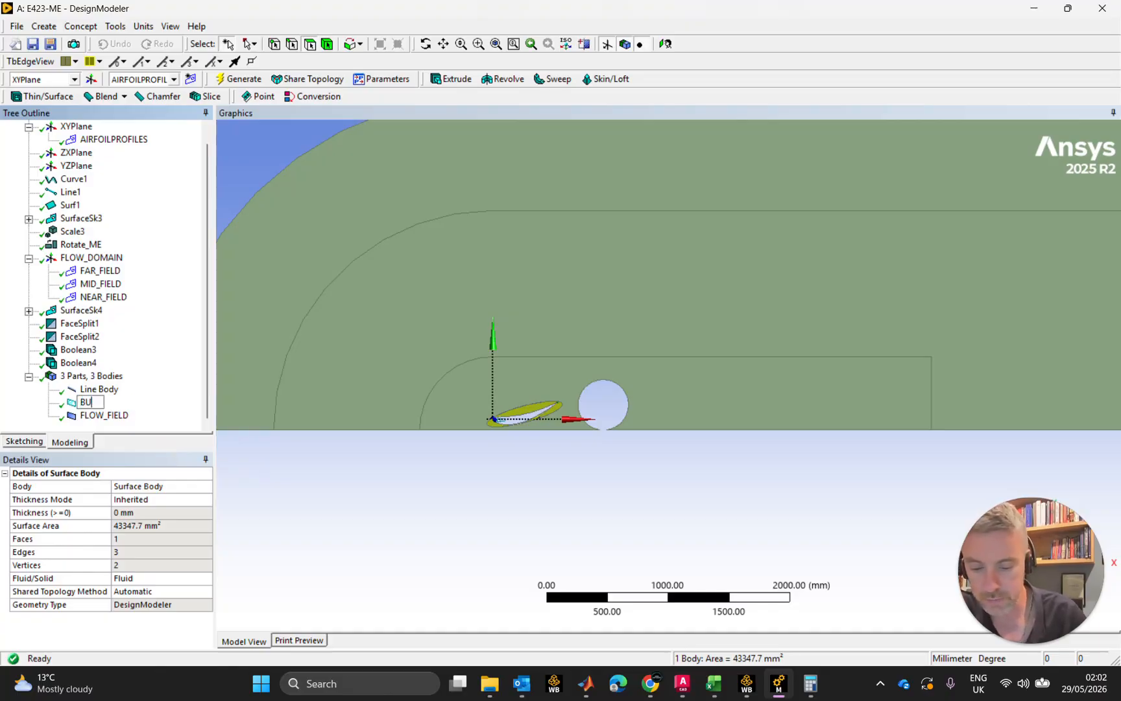
text(FFER_REGION)
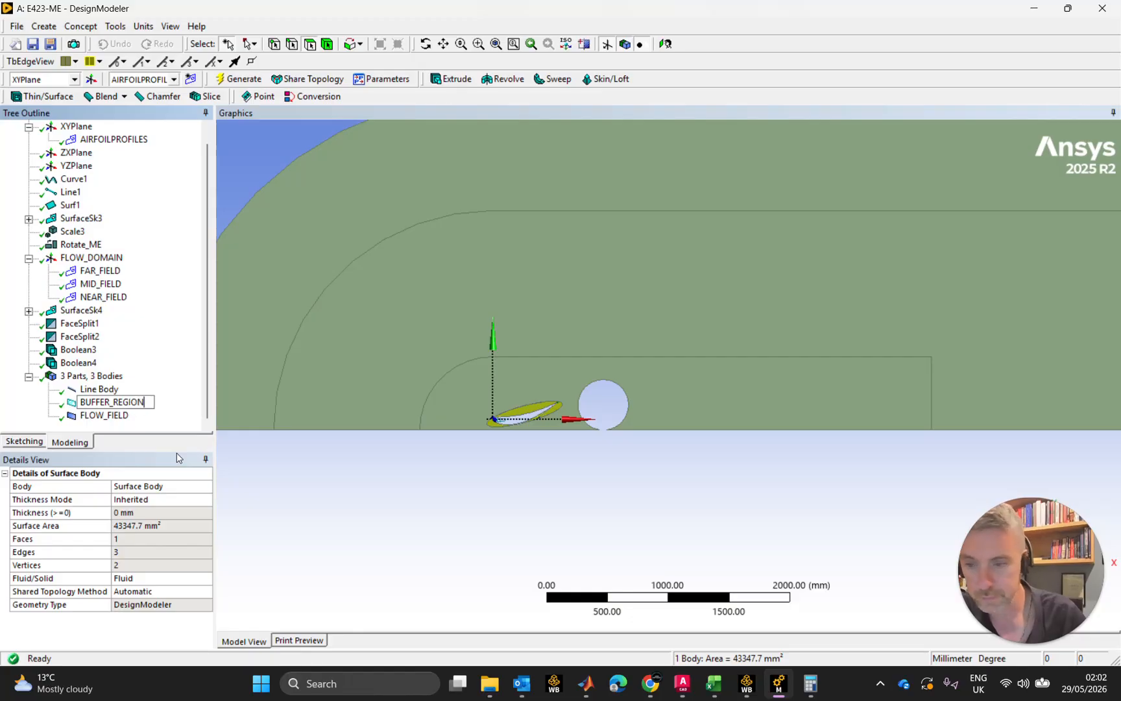
key(Return)
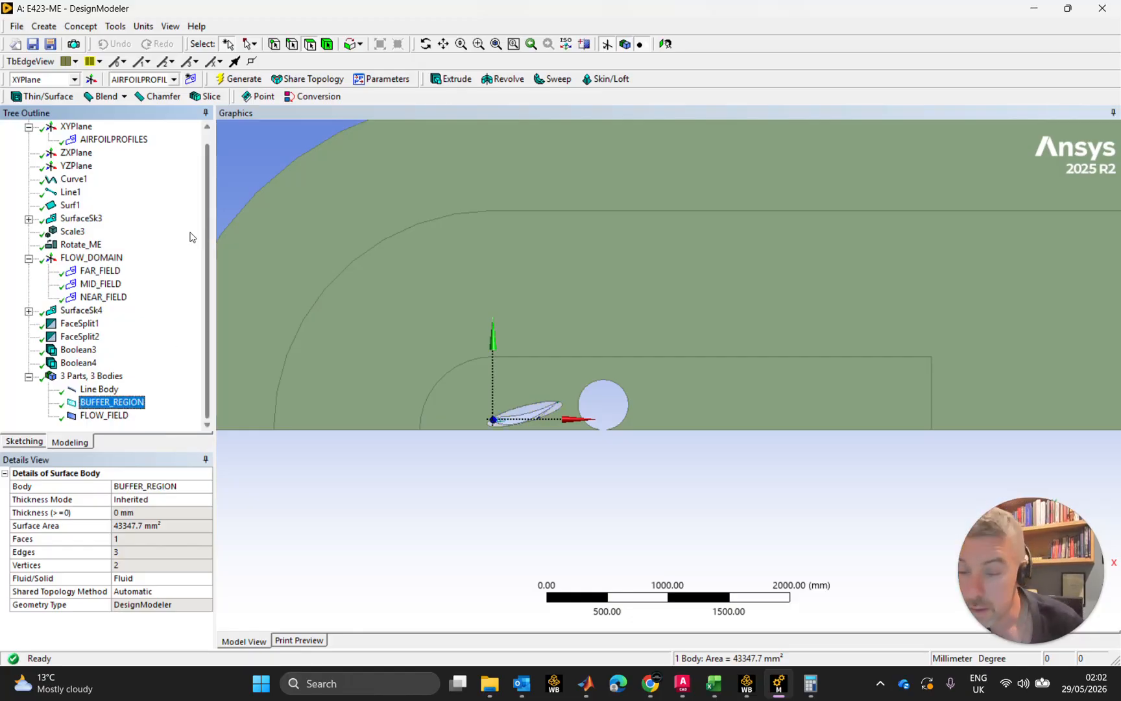
scroll(585, 413, down, 2)
scroll(609, 397, down, 1)
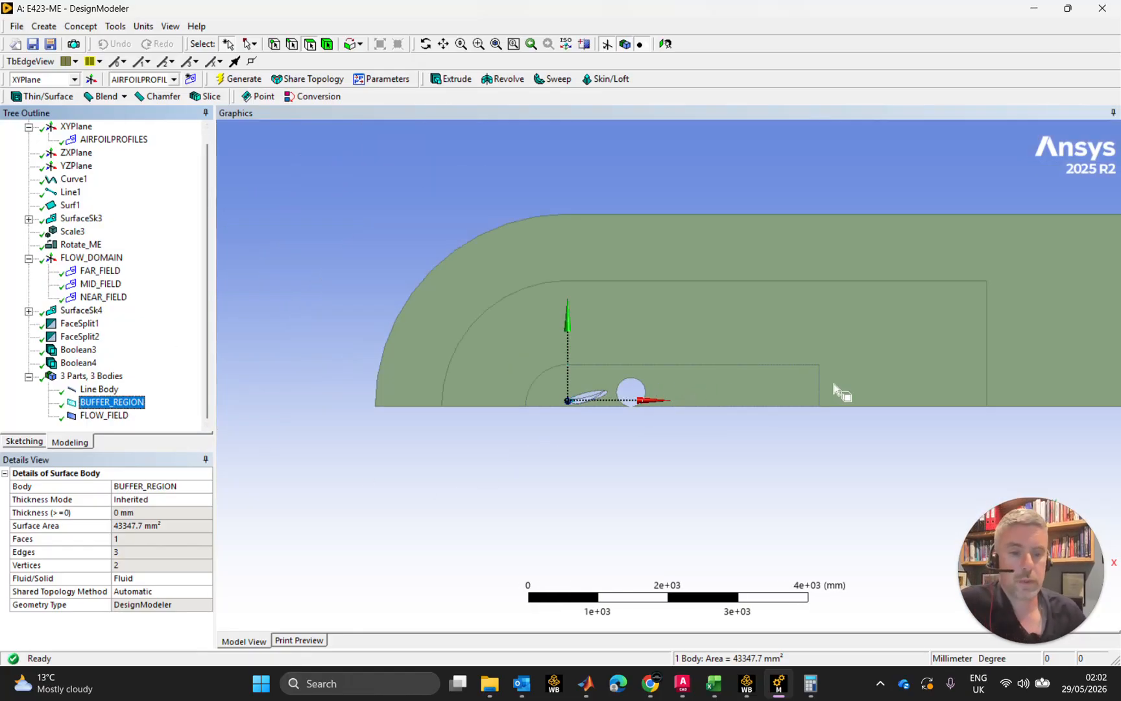
ctrl+middle_drag(861, 380, 767, 410)
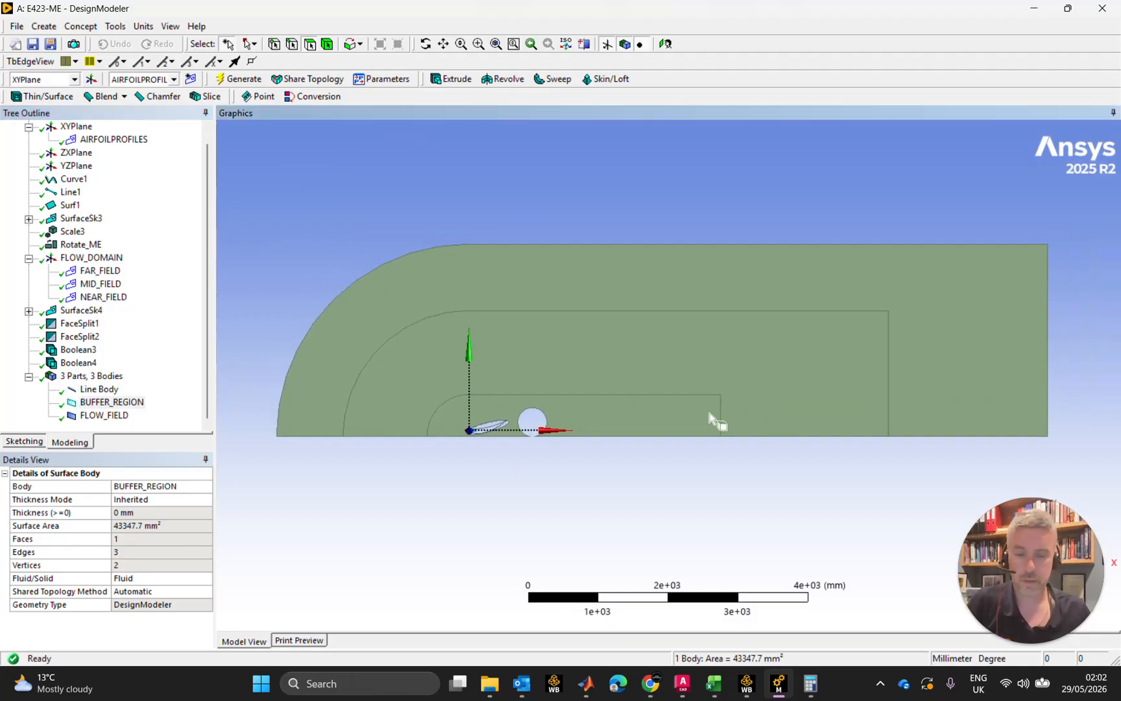
scroll(511, 425, up, 2)
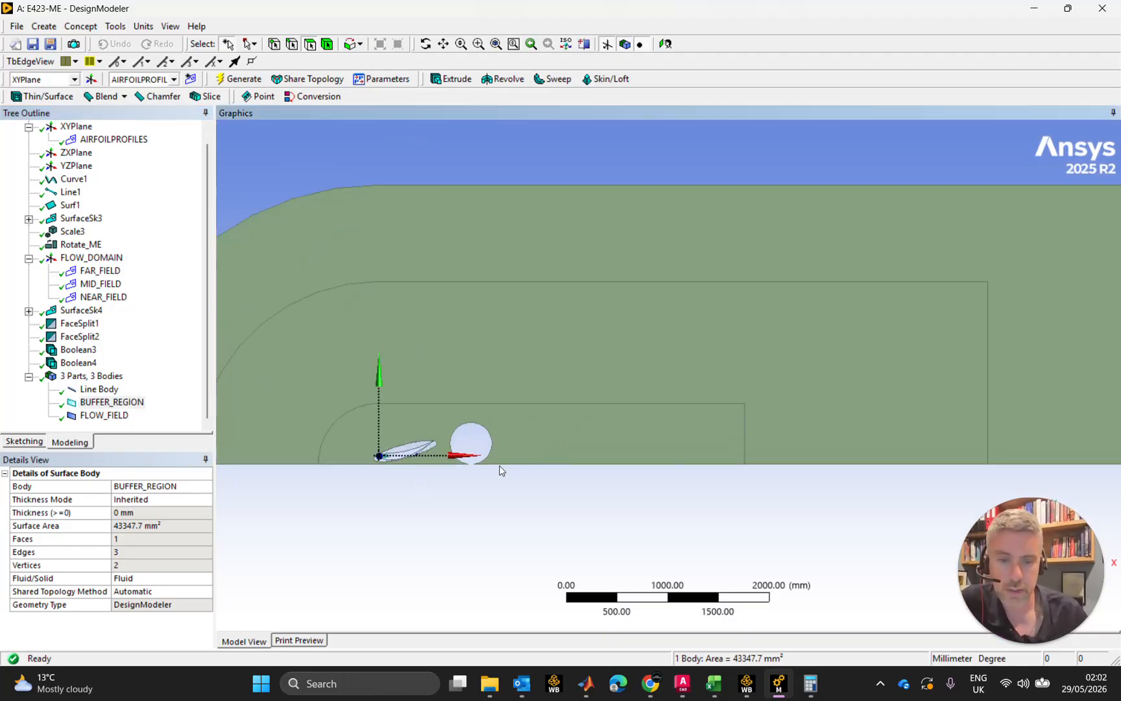
scroll(498, 471, down, 2)
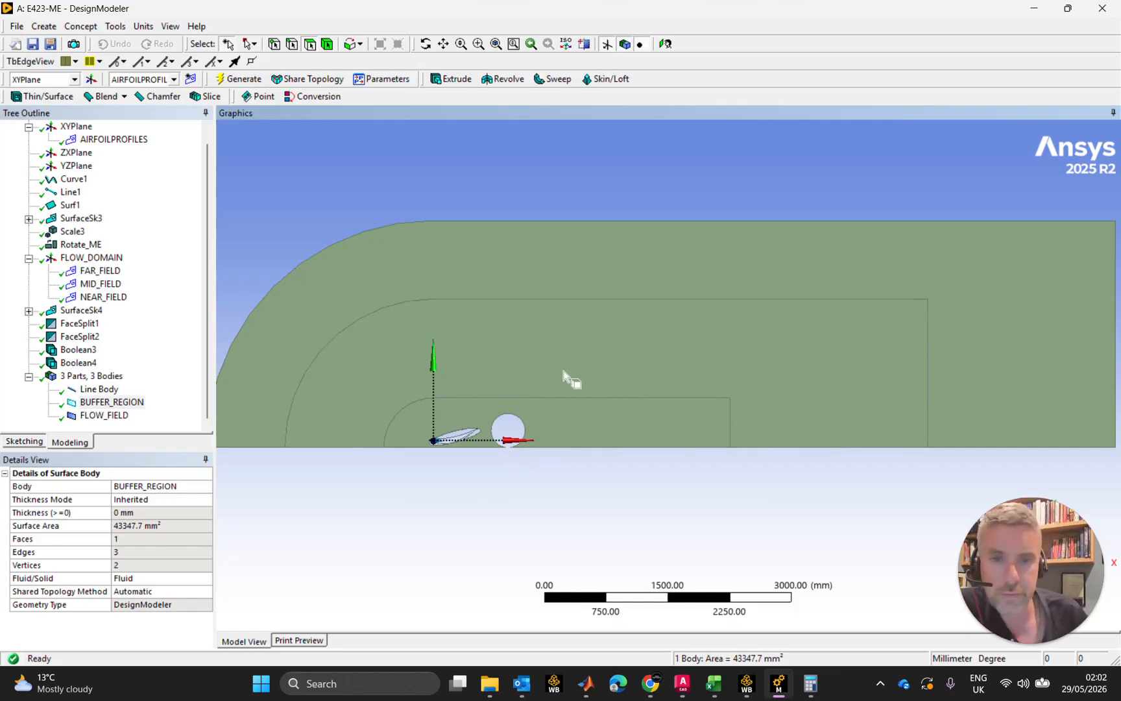
scroll(564, 383, down, 1)
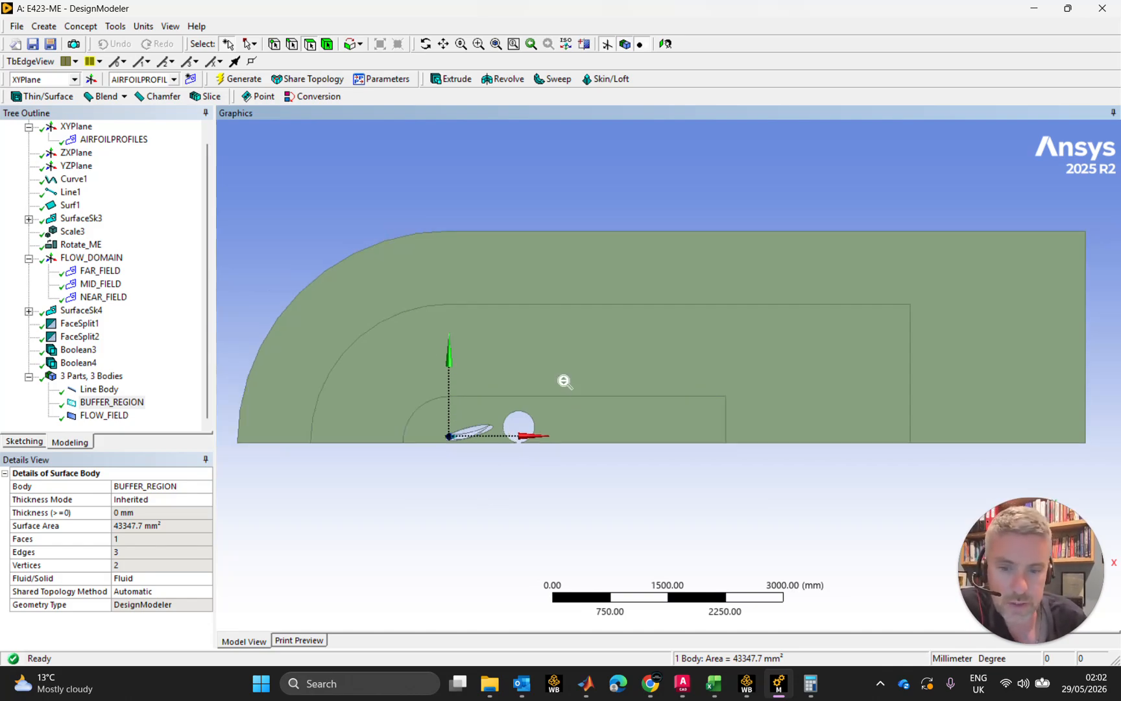